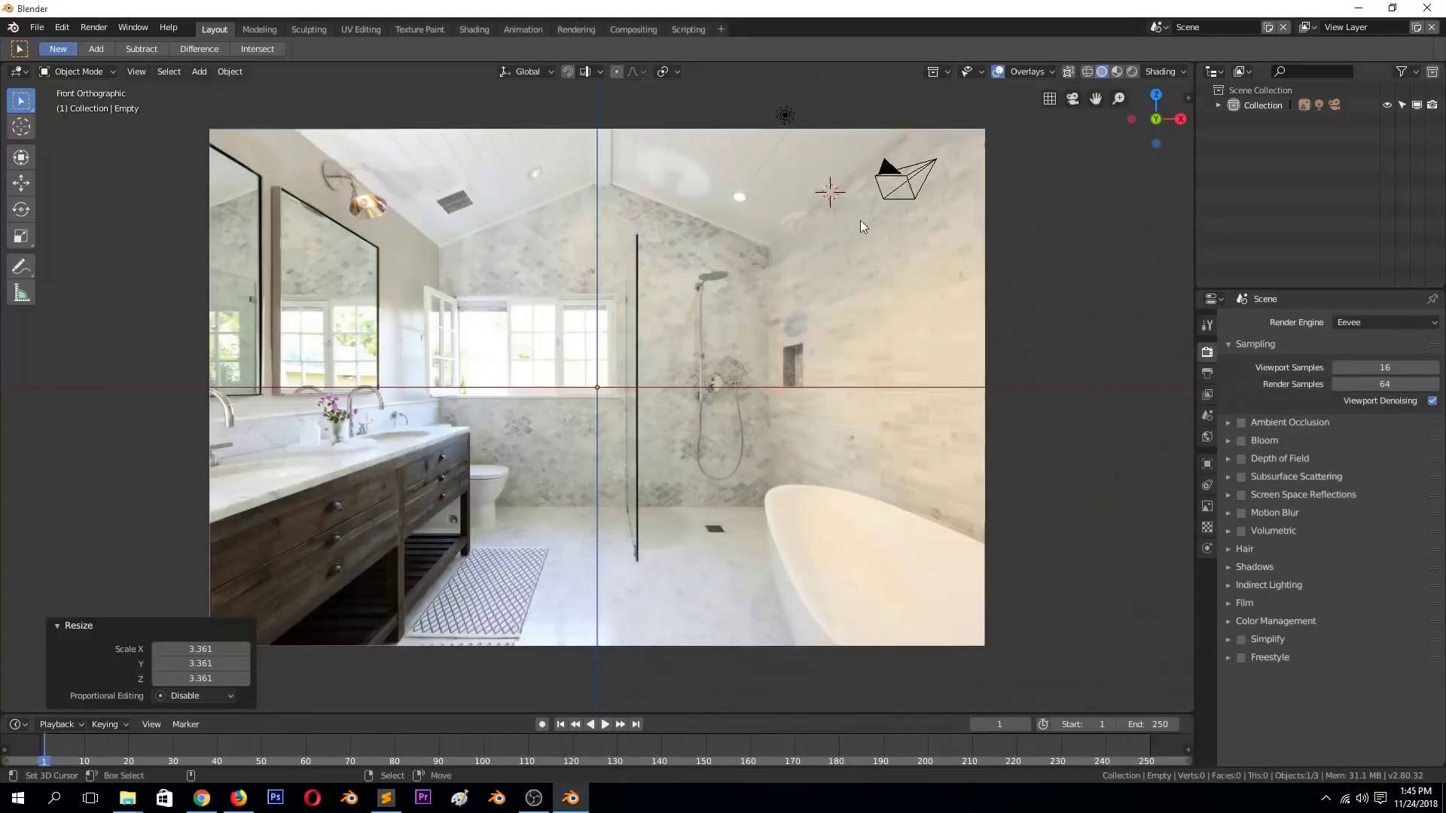
# Raise the reference photo image higher and clear the selection.
pyautogui.press('g')
pyautogui.click(698, 315)
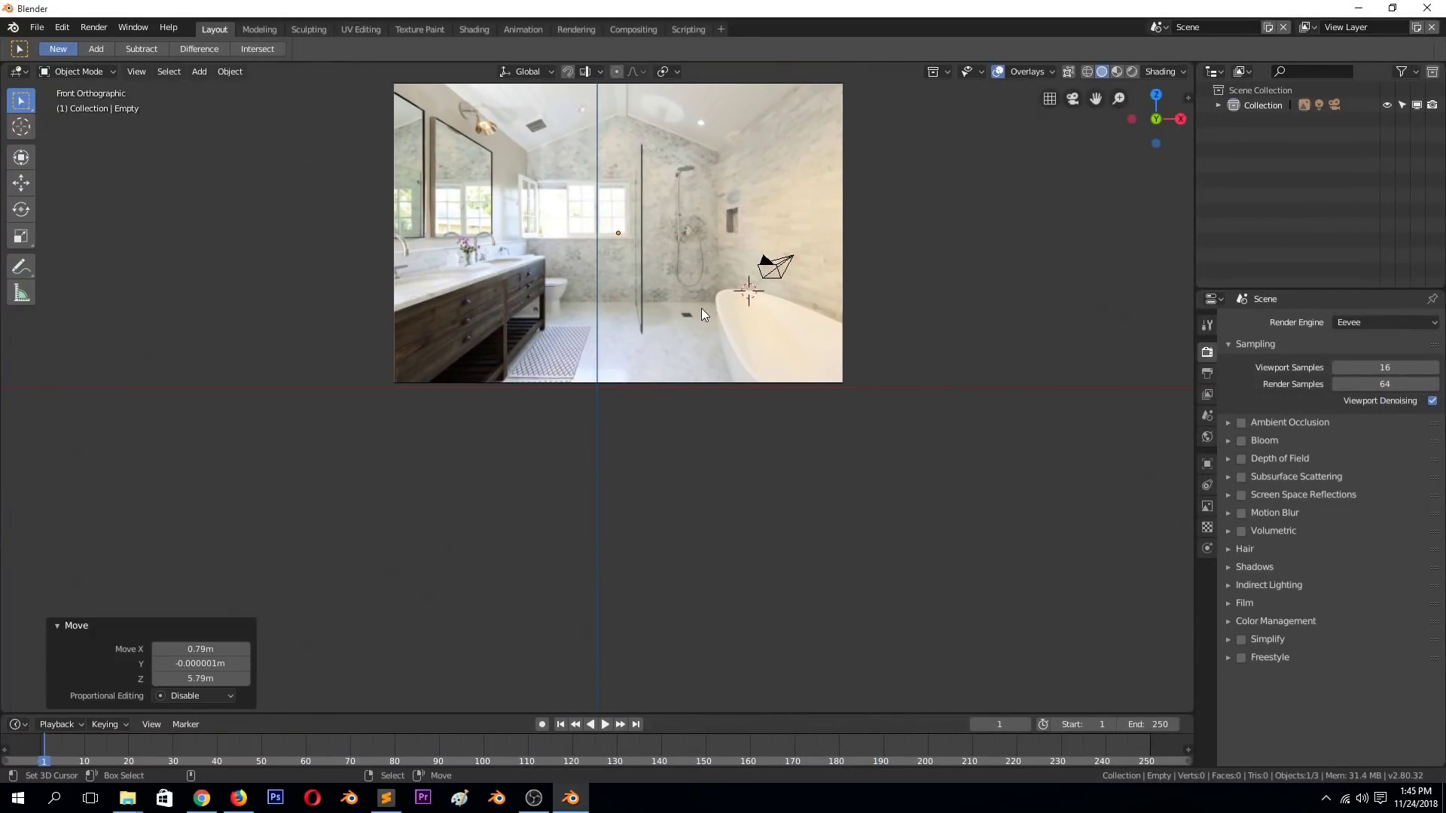
pyautogui.press('KP_1')
pyautogui.scroll(-1, 432, 466)
pyautogui.scroll(1, 472, 443)
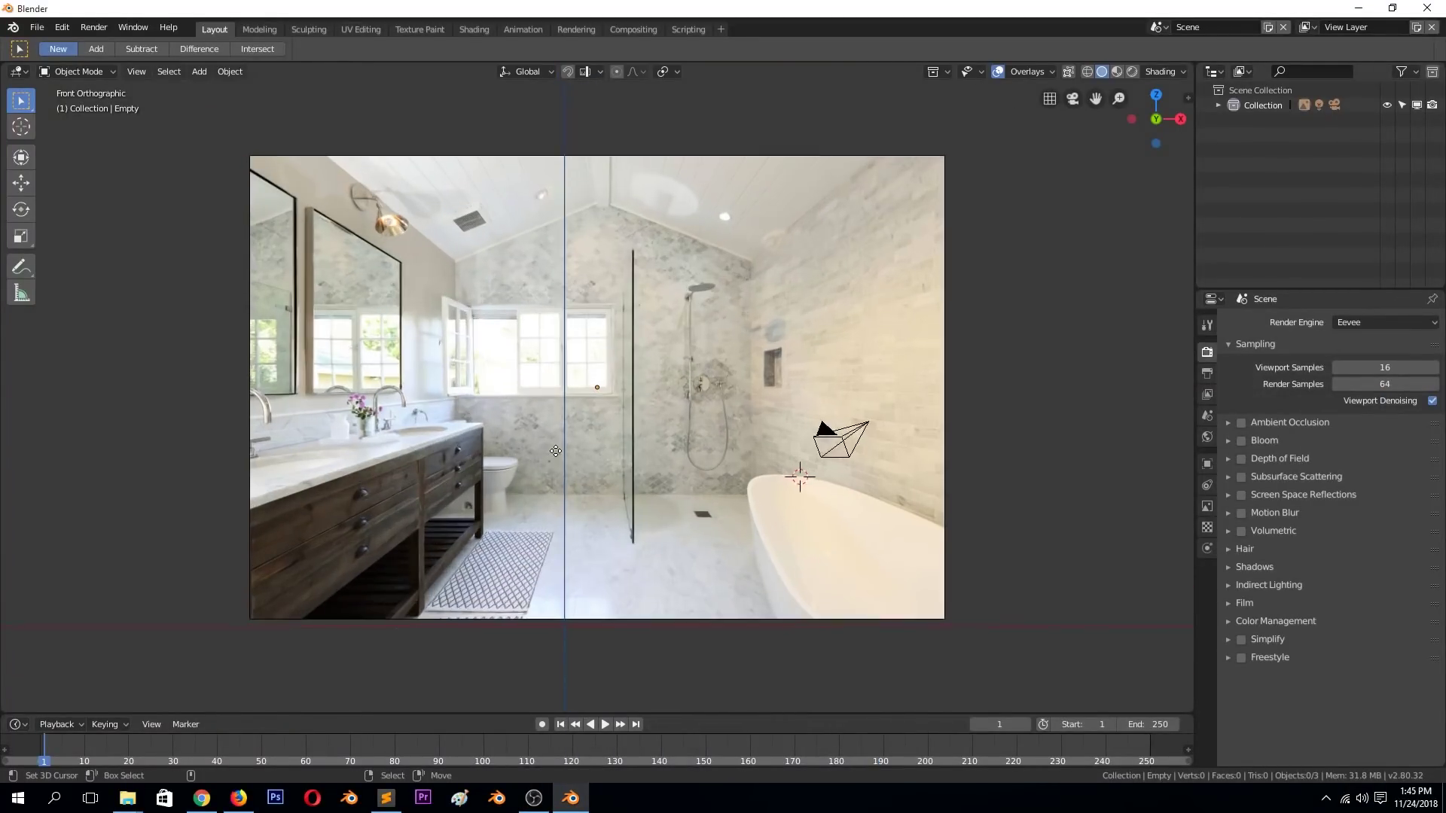
# In camera view, dolly the camera 1.92 m along its own axis to frame the photo.
pyautogui.hotkey('ctrl', 'space')
pyautogui.press('KP_0')
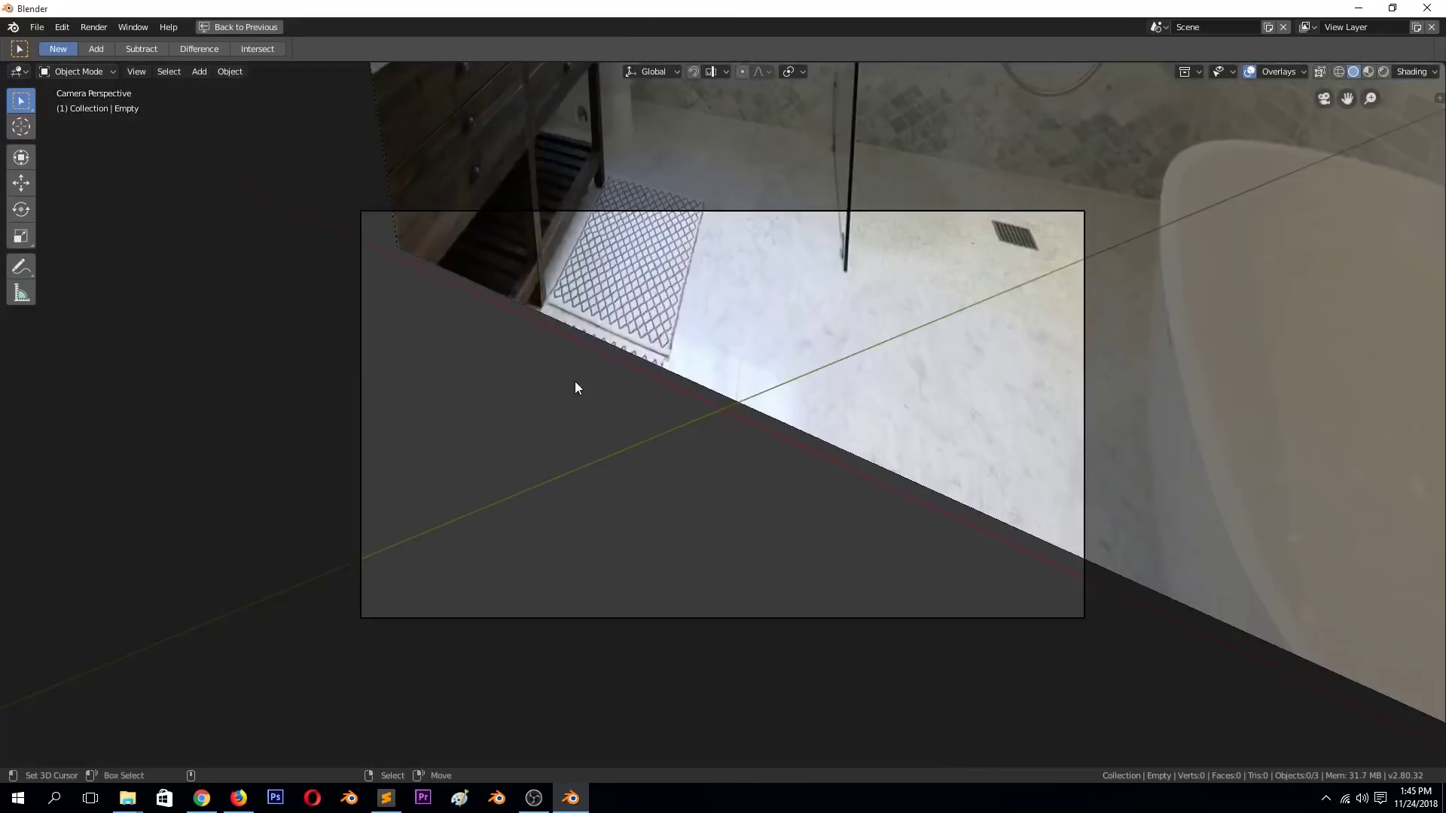
pyautogui.click(707, 215)
pyautogui.press('g')
pyautogui.press('z')
pyautogui.press('z')
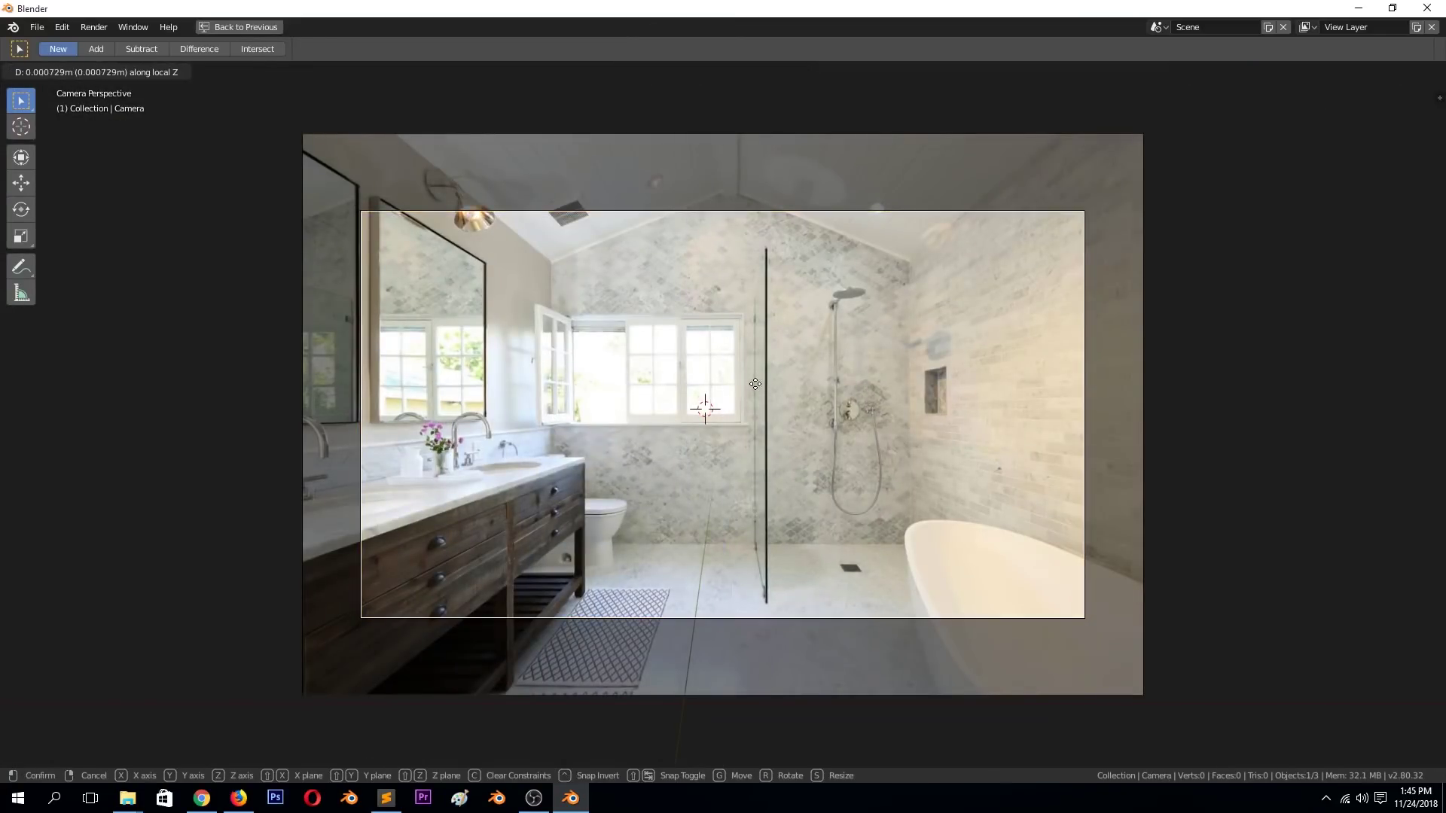
pyautogui.click(758, 495)
pyautogui.hotkey('ctrl', 'space')
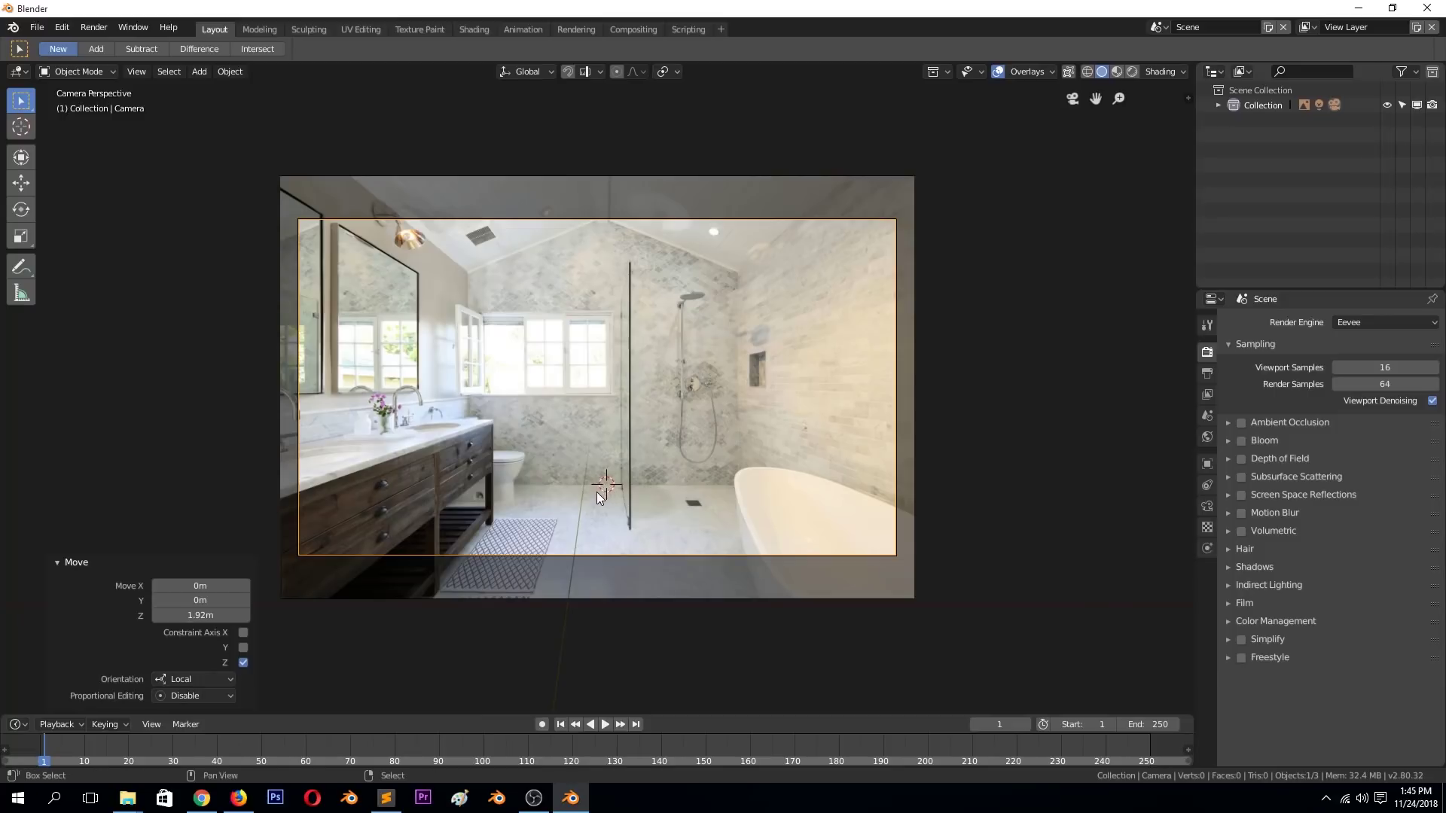
pyautogui.hotkey('shift', 'a')
pyautogui.click(663, 498)
# Add a floor plane, enlarge it and stretch its front edge toward the viewer.
pyautogui.press('s')
pyautogui.click(749, 594)
pyautogui.press('Tab')
pyautogui.press('s')
pyautogui.click(402, 552)
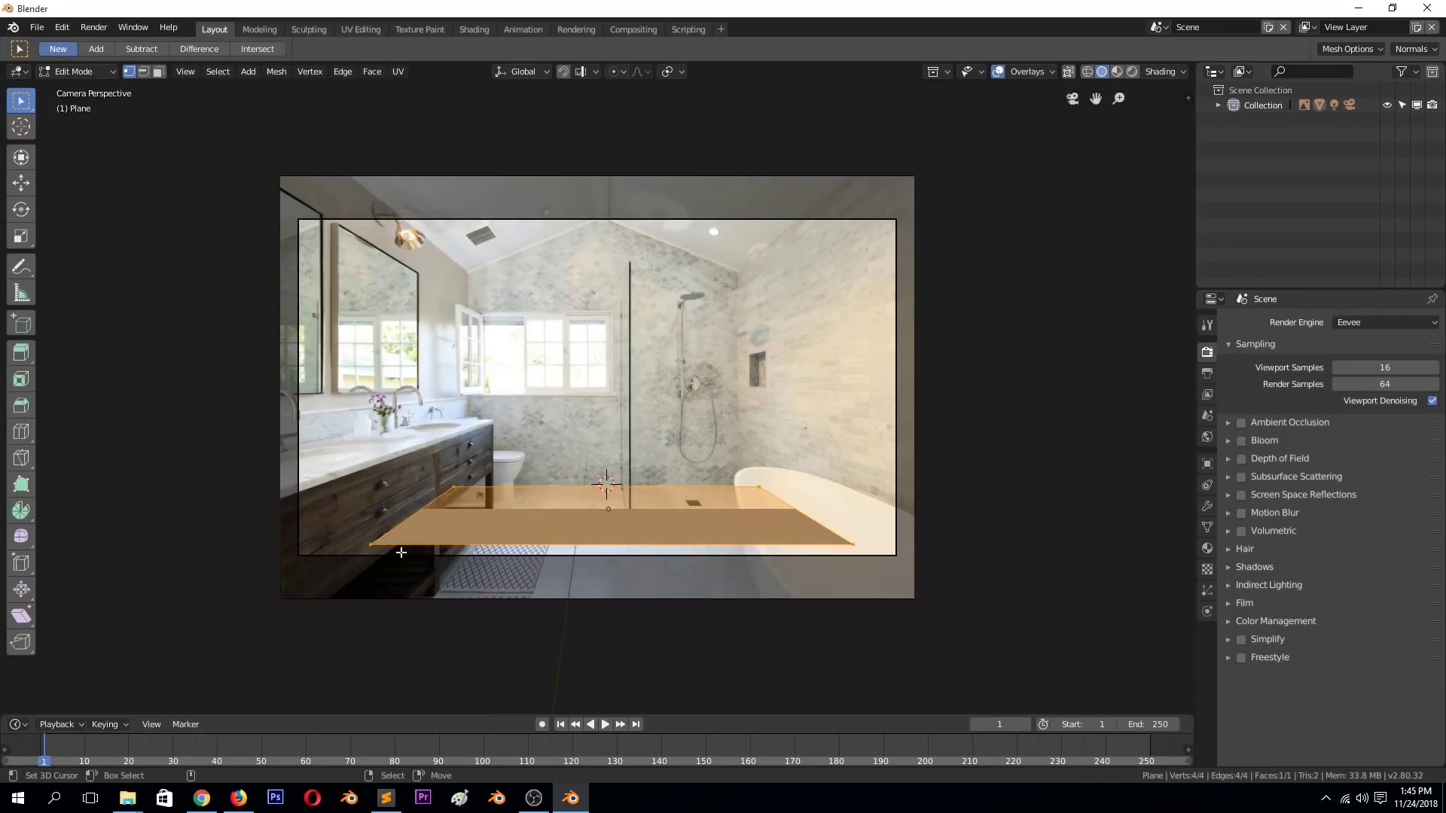
pyautogui.moveTo(346, 561); pyautogui.dragTo(866, 527)
pyautogui.press('g')
pyautogui.press('y')
pyautogui.click(780, 505)
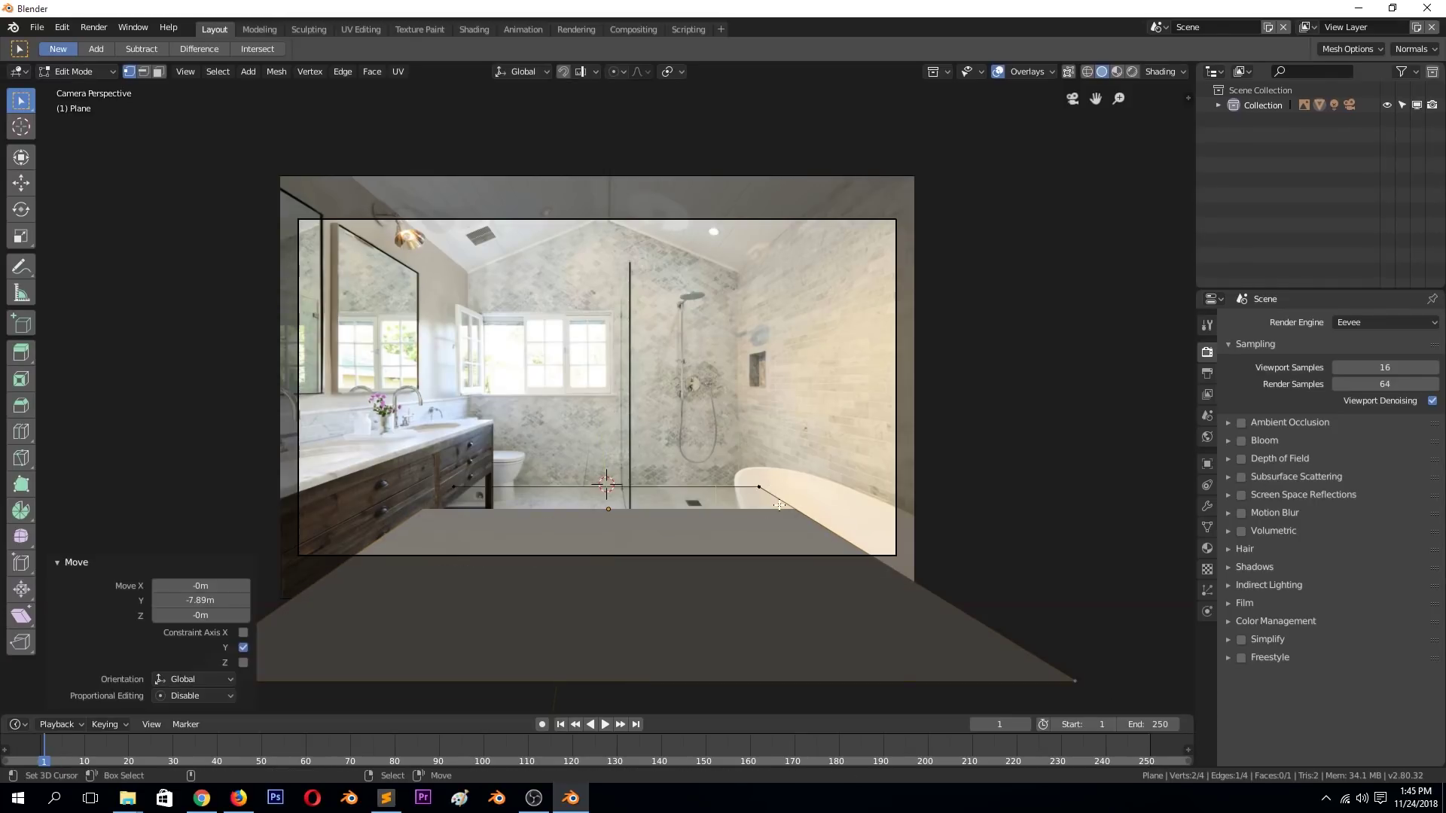
# Extrude the floor up into a room box in rendered shading and narrow its width.
pyautogui.press('a')
pyautogui.press('e')
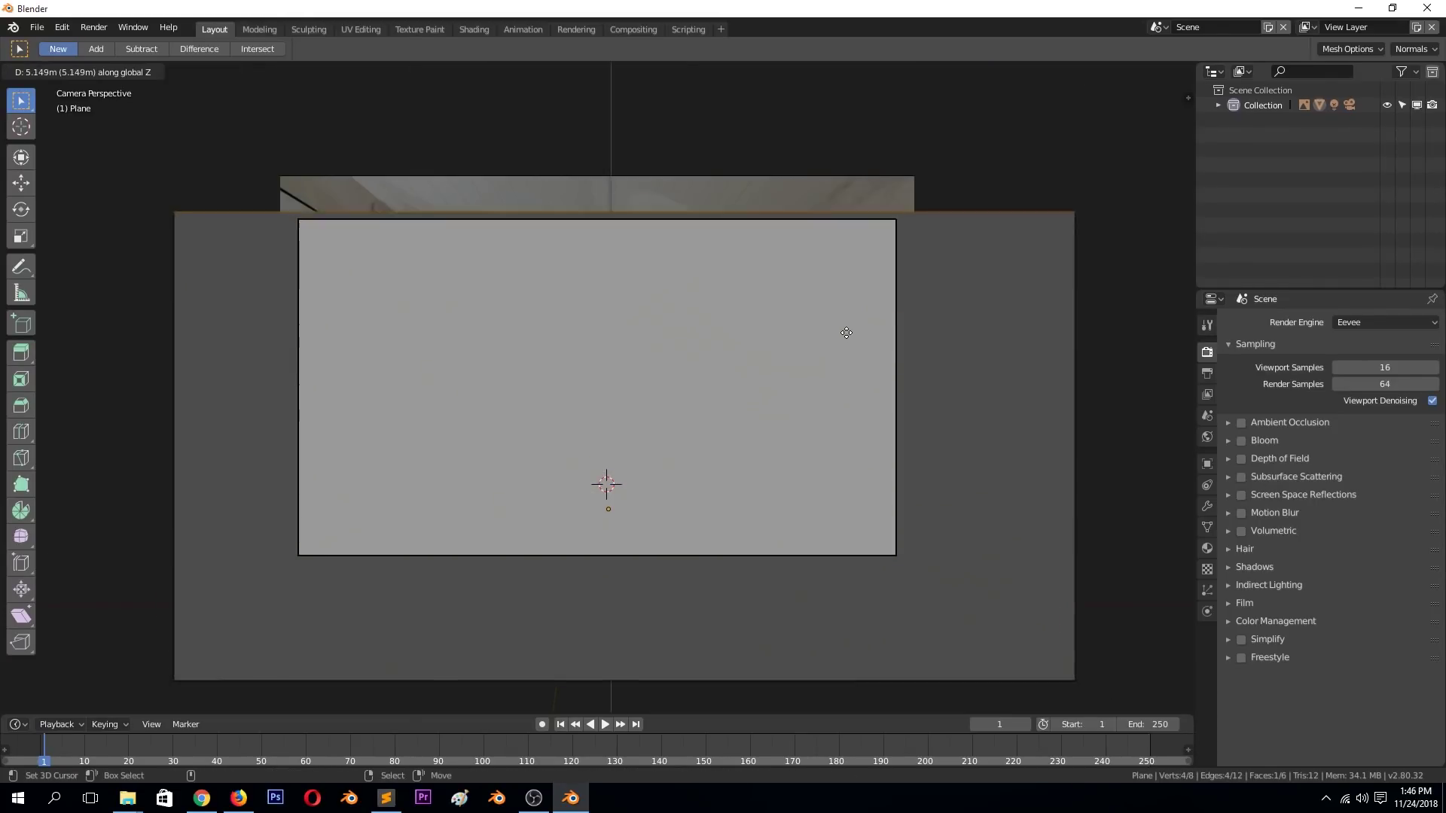
pyautogui.press('z')
pyautogui.click(845, 300)
pyautogui.press('g')
pyautogui.press('z')
pyautogui.click(684, 316)
pyautogui.press('Tab')
pyautogui.press('s')
pyautogui.press('x')
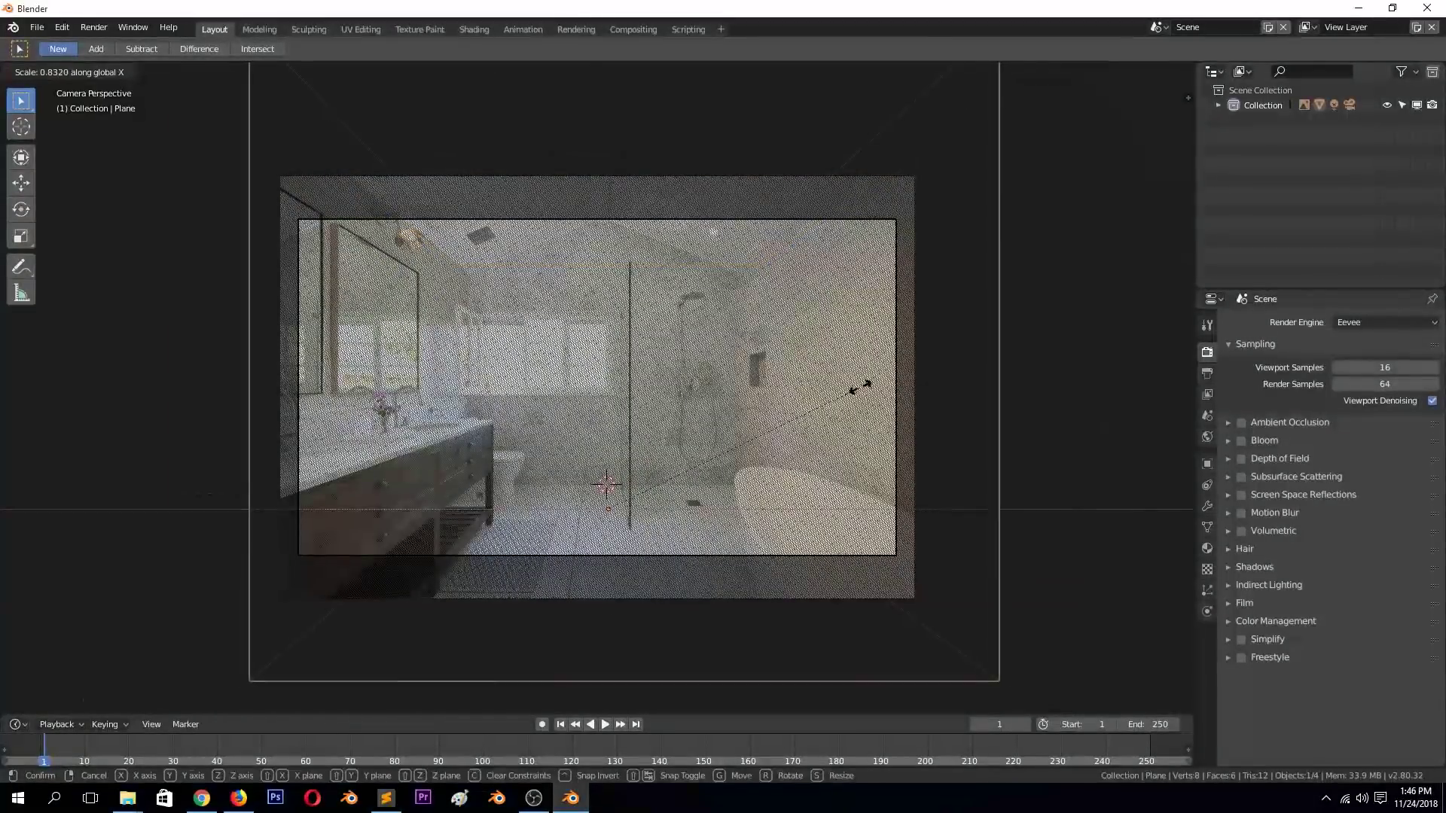
pyautogui.click(861, 386)
# Turn on camera background images and set home-design.jpg as the background.
pyautogui.click(896, 392)
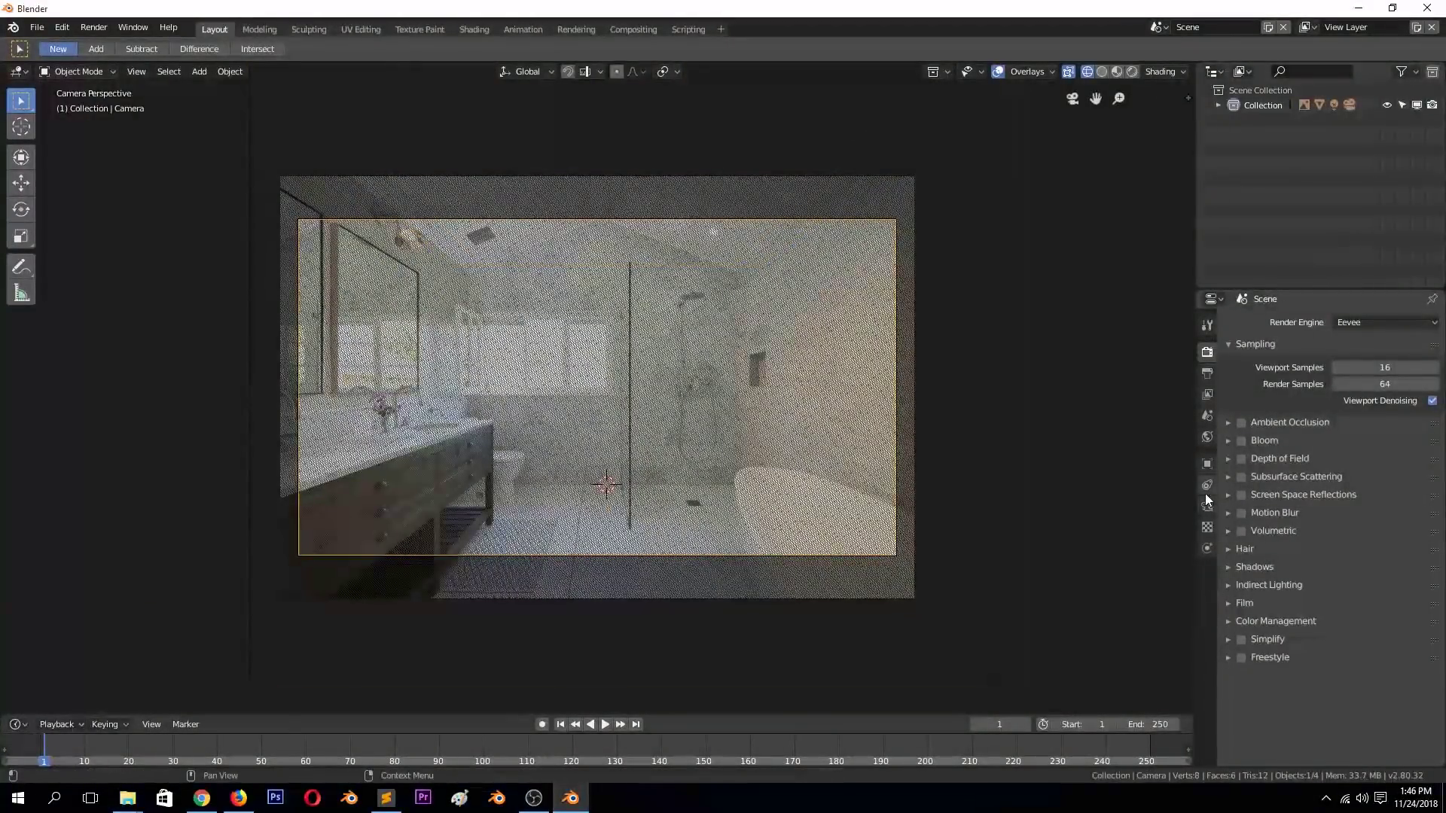
pyautogui.click(1207, 506)
pyautogui.click(1242, 570)
pyautogui.click(1280, 570)
pyautogui.click(1236, 653)
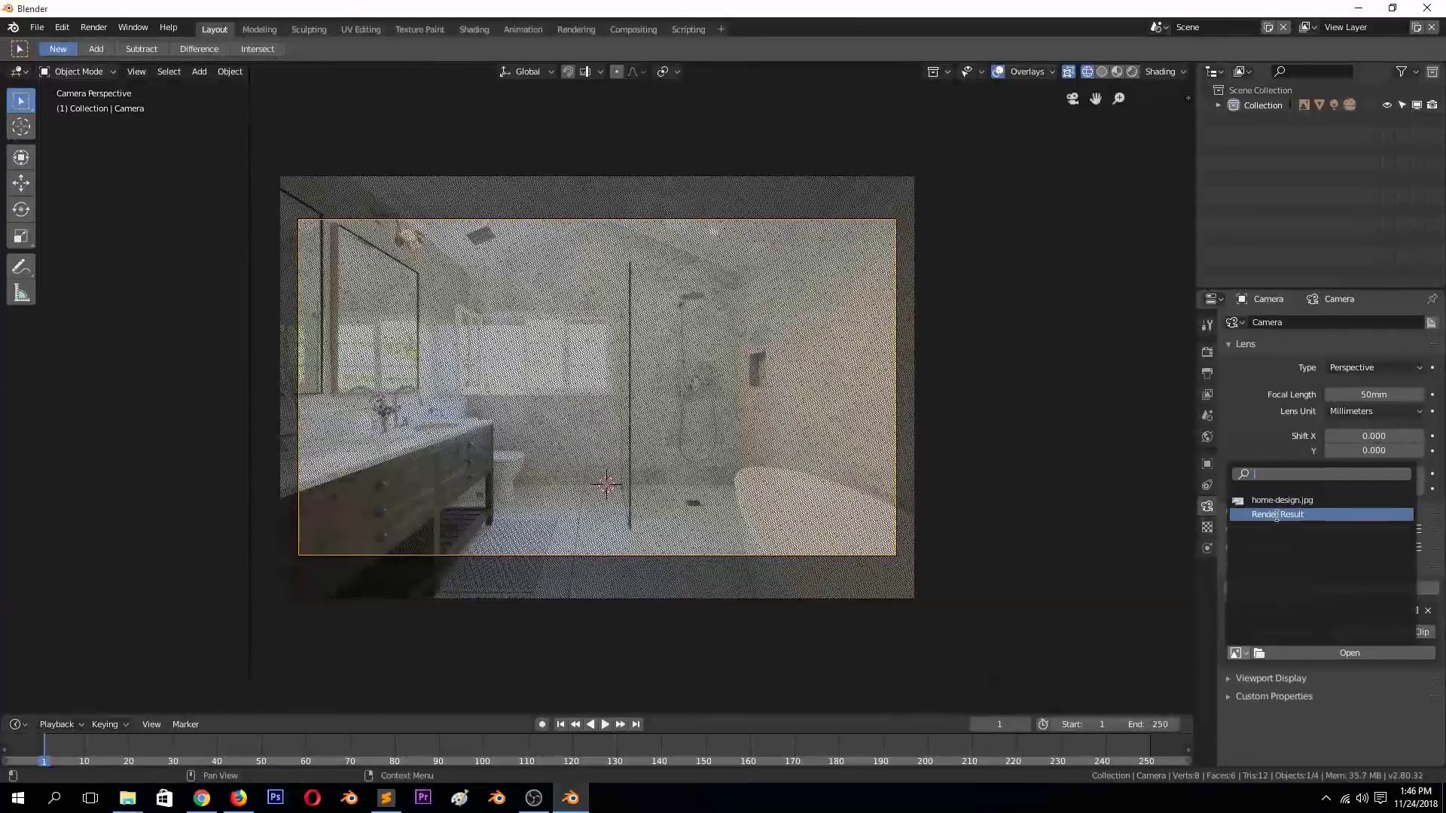
pyautogui.click(1276, 515)
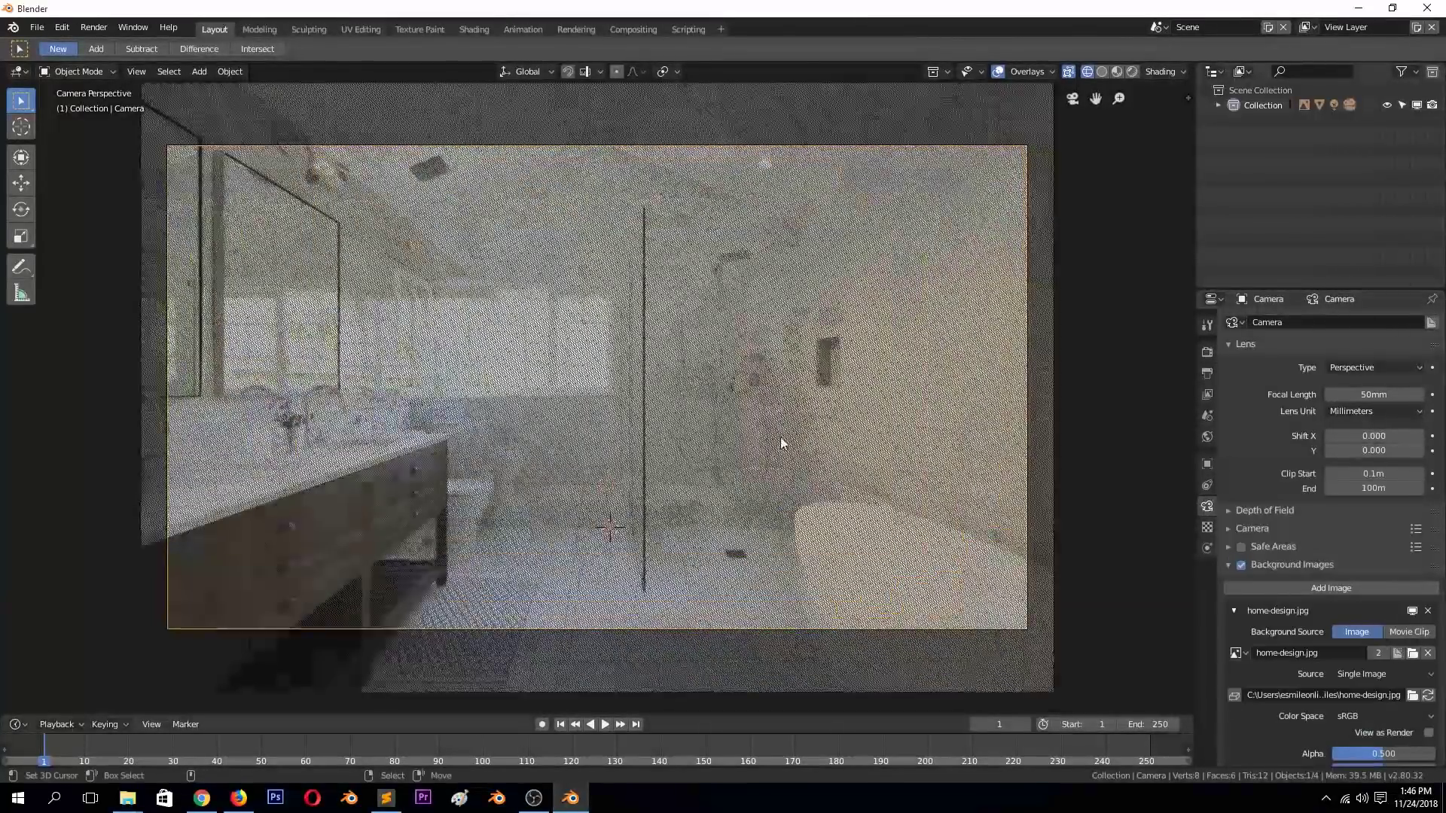
# Remove the old reference image empty and raise the room box vertically.
pyautogui.press('s')
pyautogui.press('Escape')
pyautogui.hotkey('ctrl', 'z')
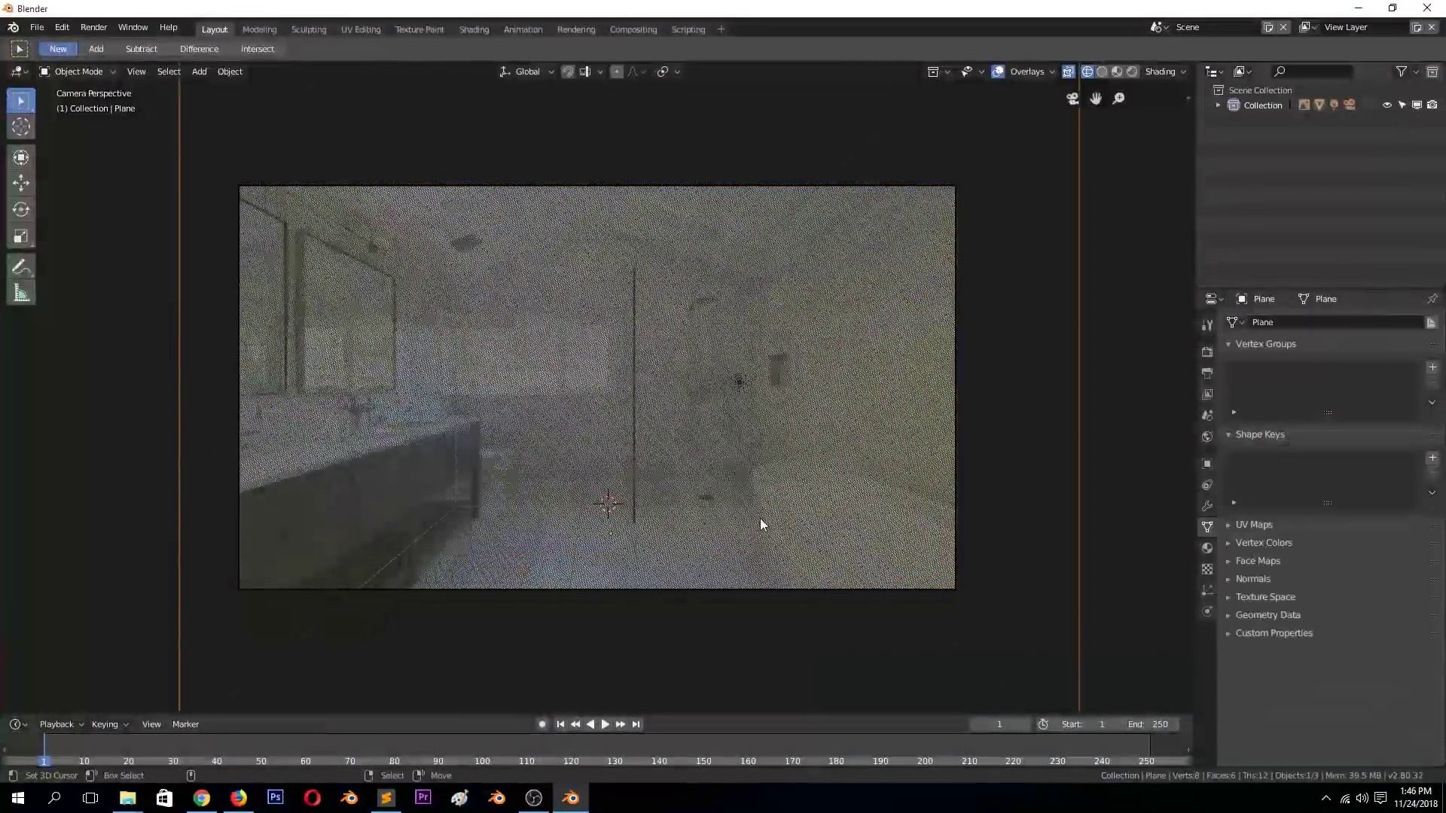
pyautogui.press('g')
pyautogui.press('z')
pyautogui.click(750, 498)
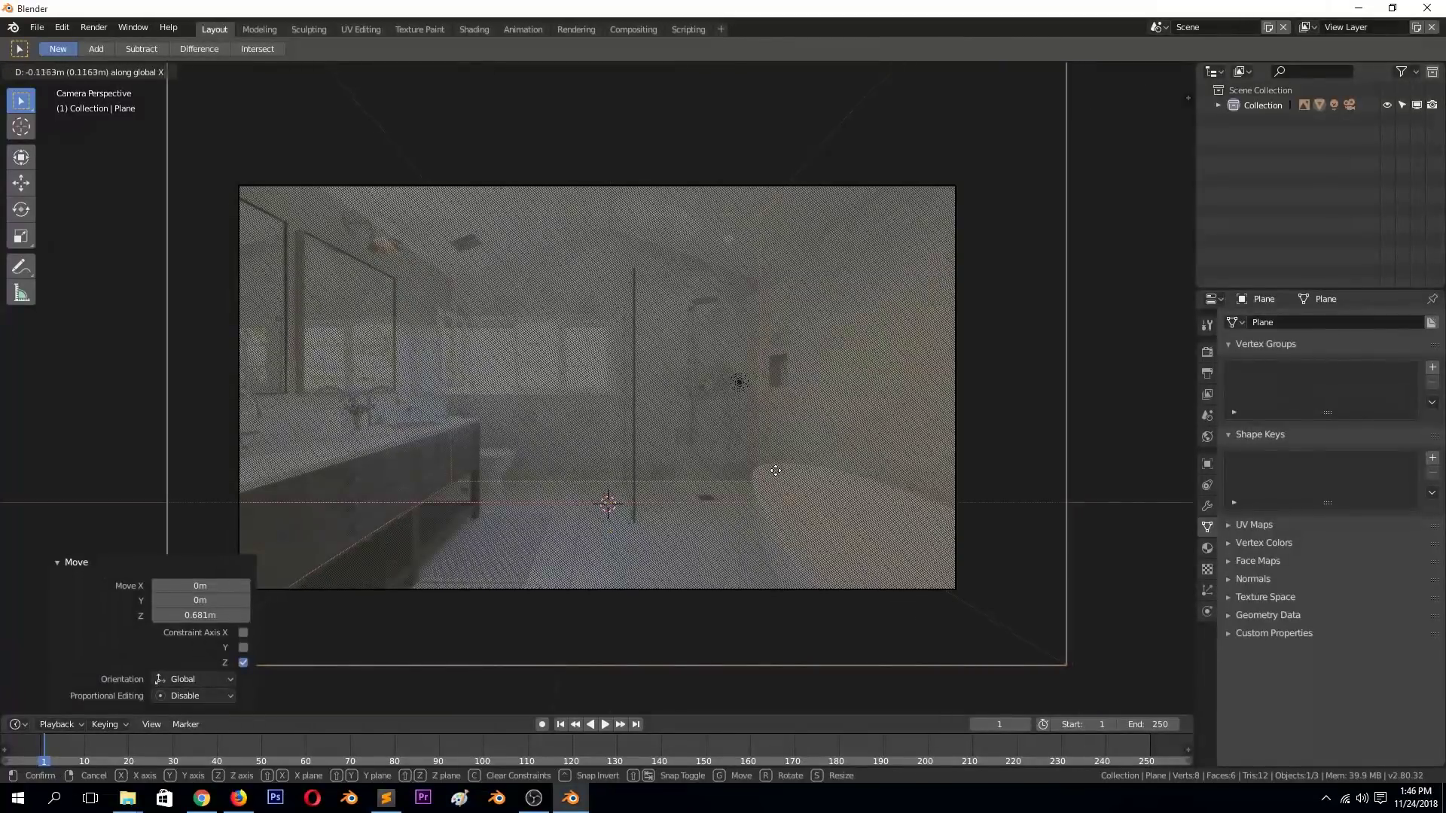
# Add a centred loop cut and raise its ridge edge into a peaked ceiling.
pyautogui.press('Tab')
pyautogui.hotkey('ctrl', 'r')
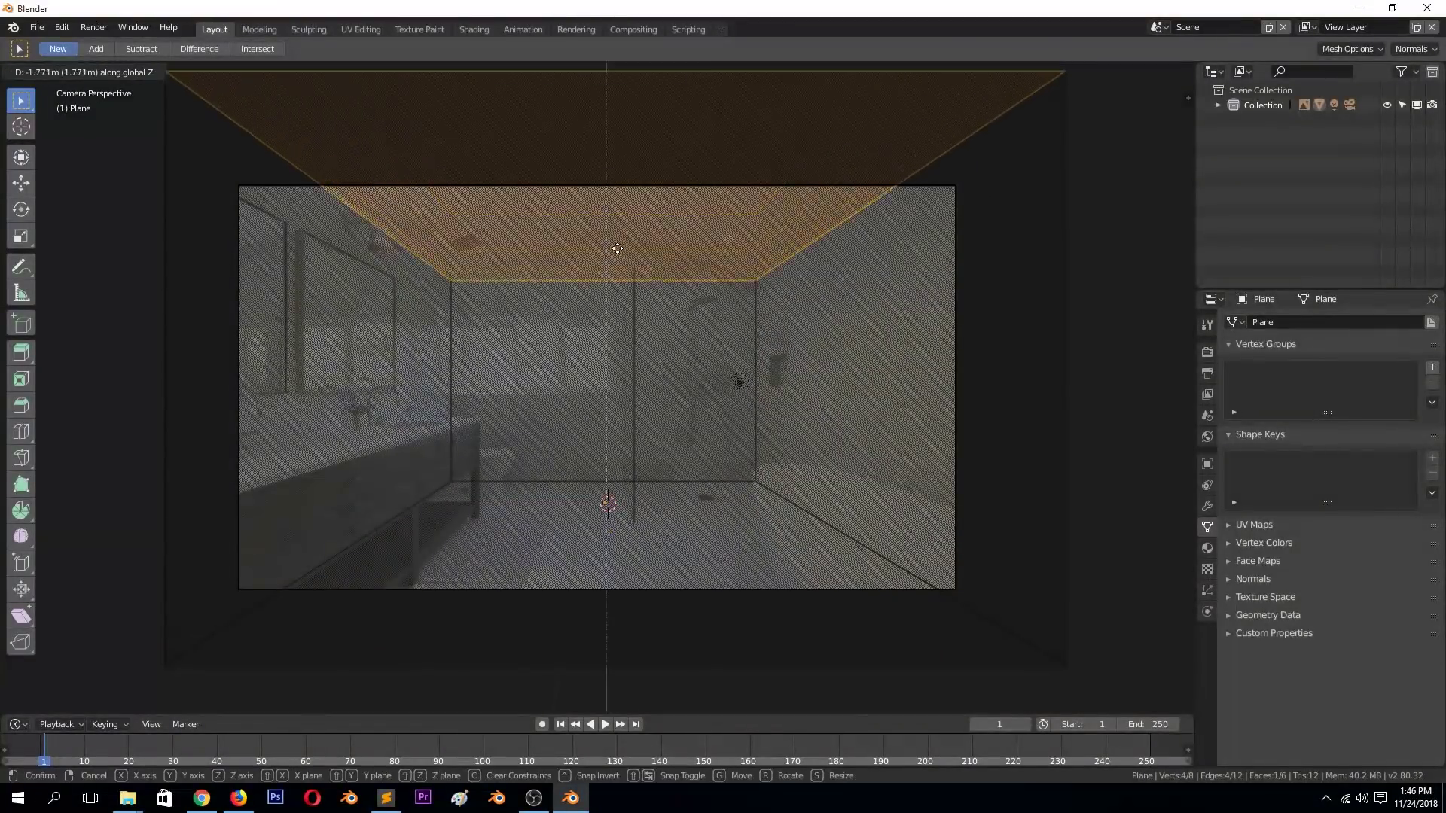
pyautogui.click(603, 243)
pyautogui.rightClick(602, 243)
pyautogui.click(602, 243)
pyautogui.press('g')
pyautogui.press('z')
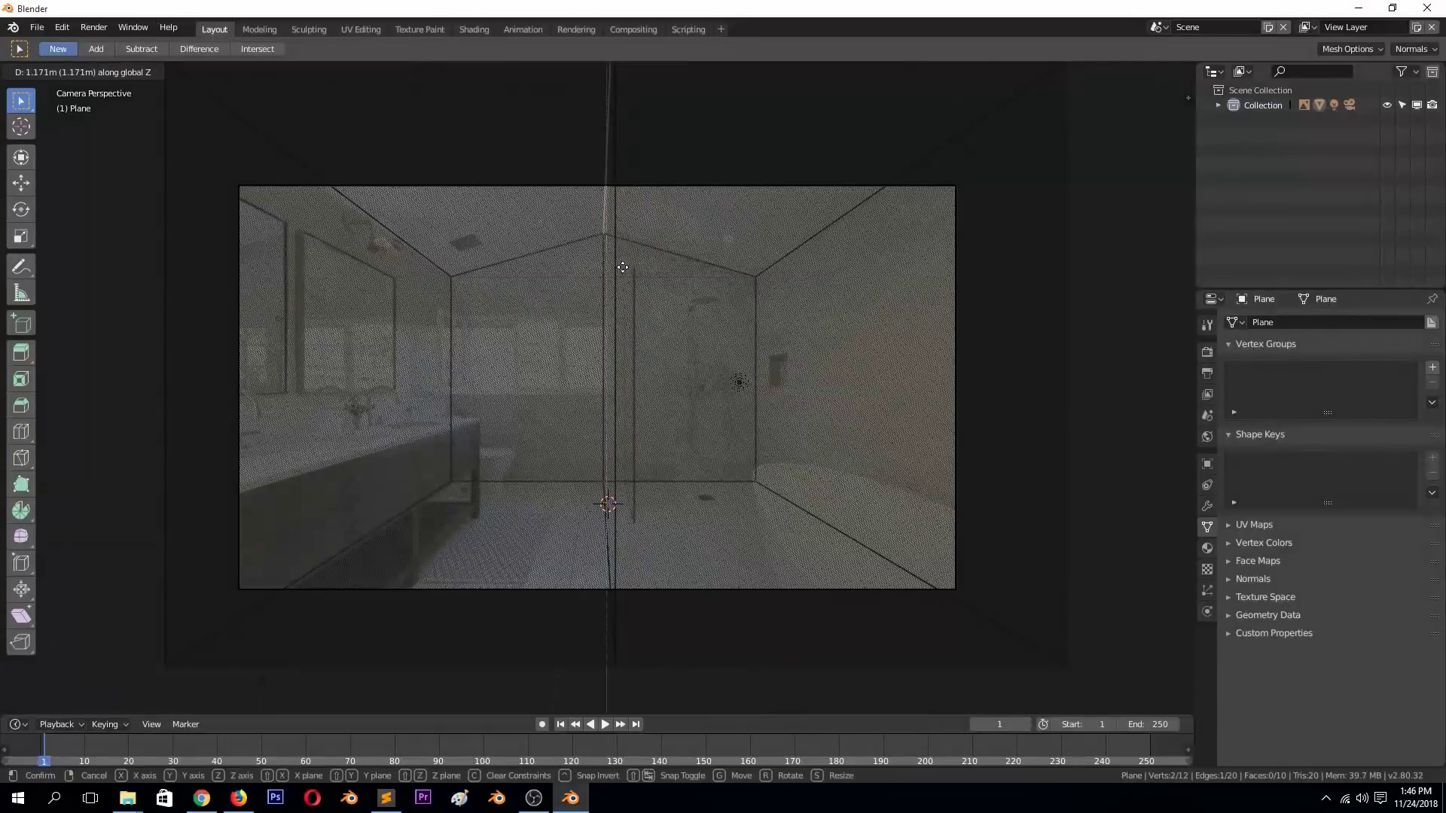
pyautogui.click(625, 259)
# Delete the room box's end faces and return to camera view.
pyautogui.press('3')
pyautogui.click(365, 396)
pyautogui.click(463, 411)
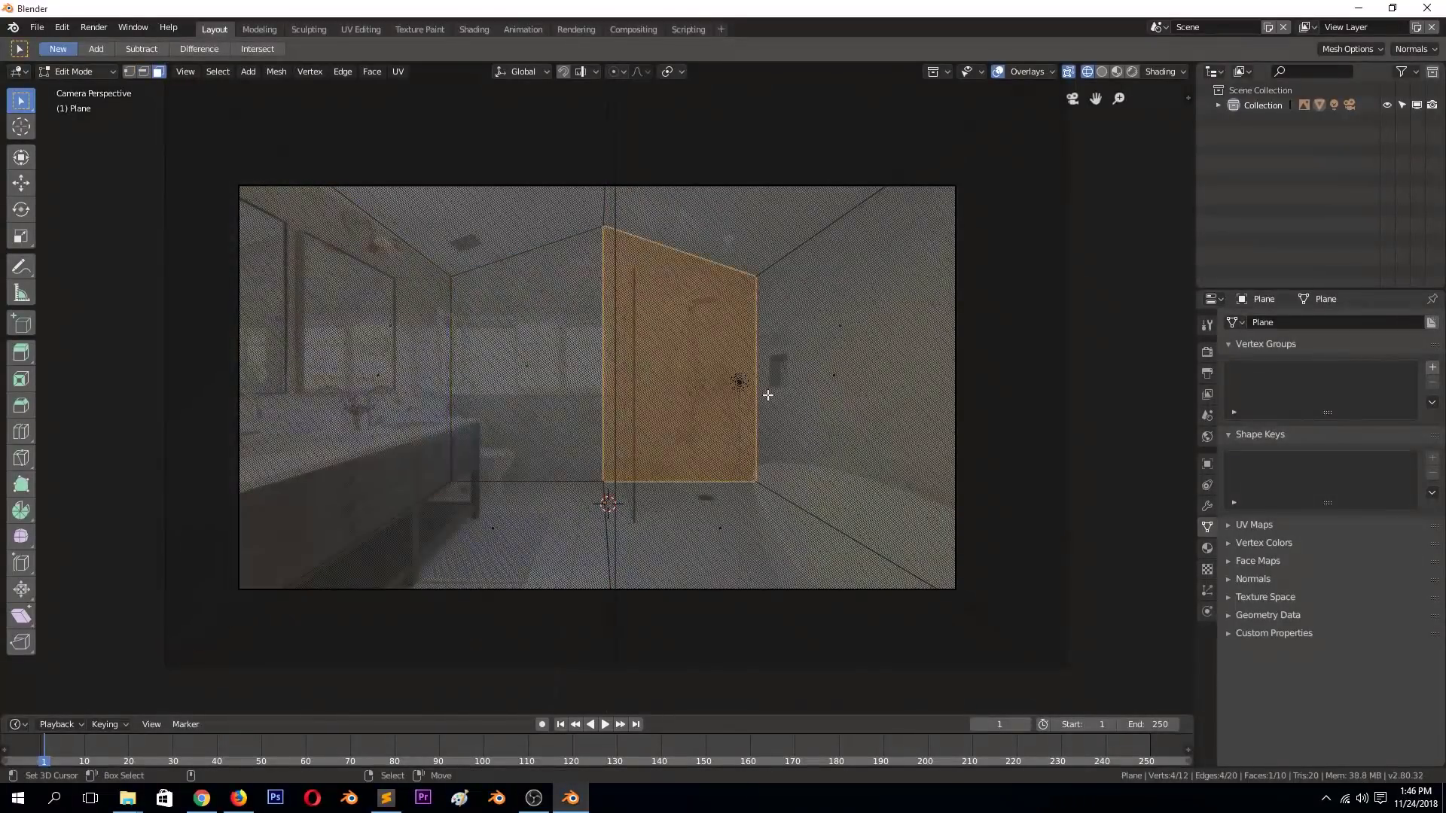
pyautogui.moveTo(452, 490); pyautogui.dragTo(305, 579, button='middle')
pyautogui.click(350, 559)
pyautogui.press('c')
pyautogui.press('Escape')
pyautogui.press('x')
pyautogui.click(249, 558)
pyautogui.press('KP_0')
# Save the file as bathroom.blend inside a new bathroom folder.
pyautogui.hotkey('ctrl', 's')
pyautogui.doubleClick(214, 128)
pyautogui.click(111, 72)
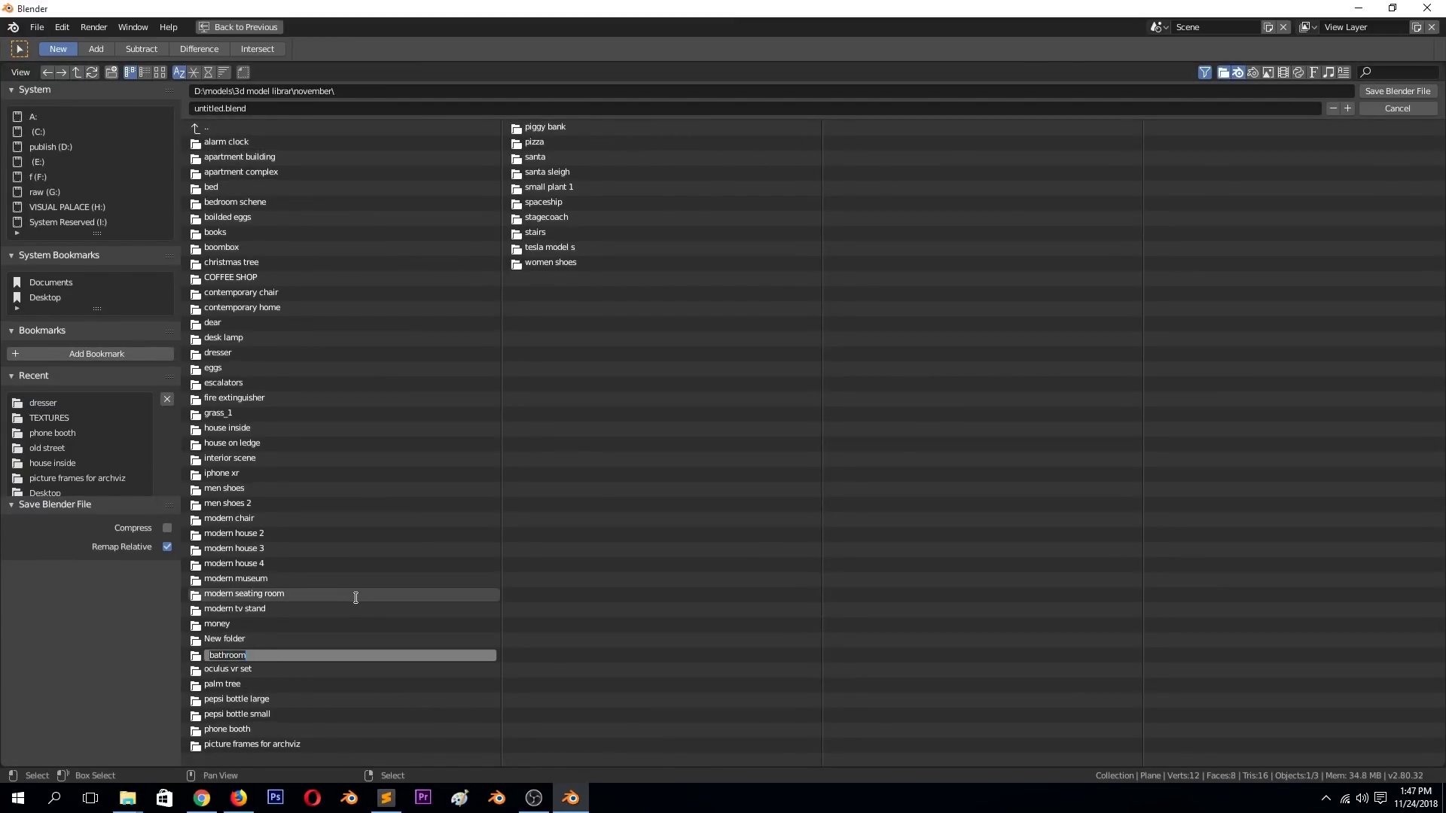
pyautogui.press('Return')
pyautogui.click(210, 71)
pyautogui.click(226, 141)
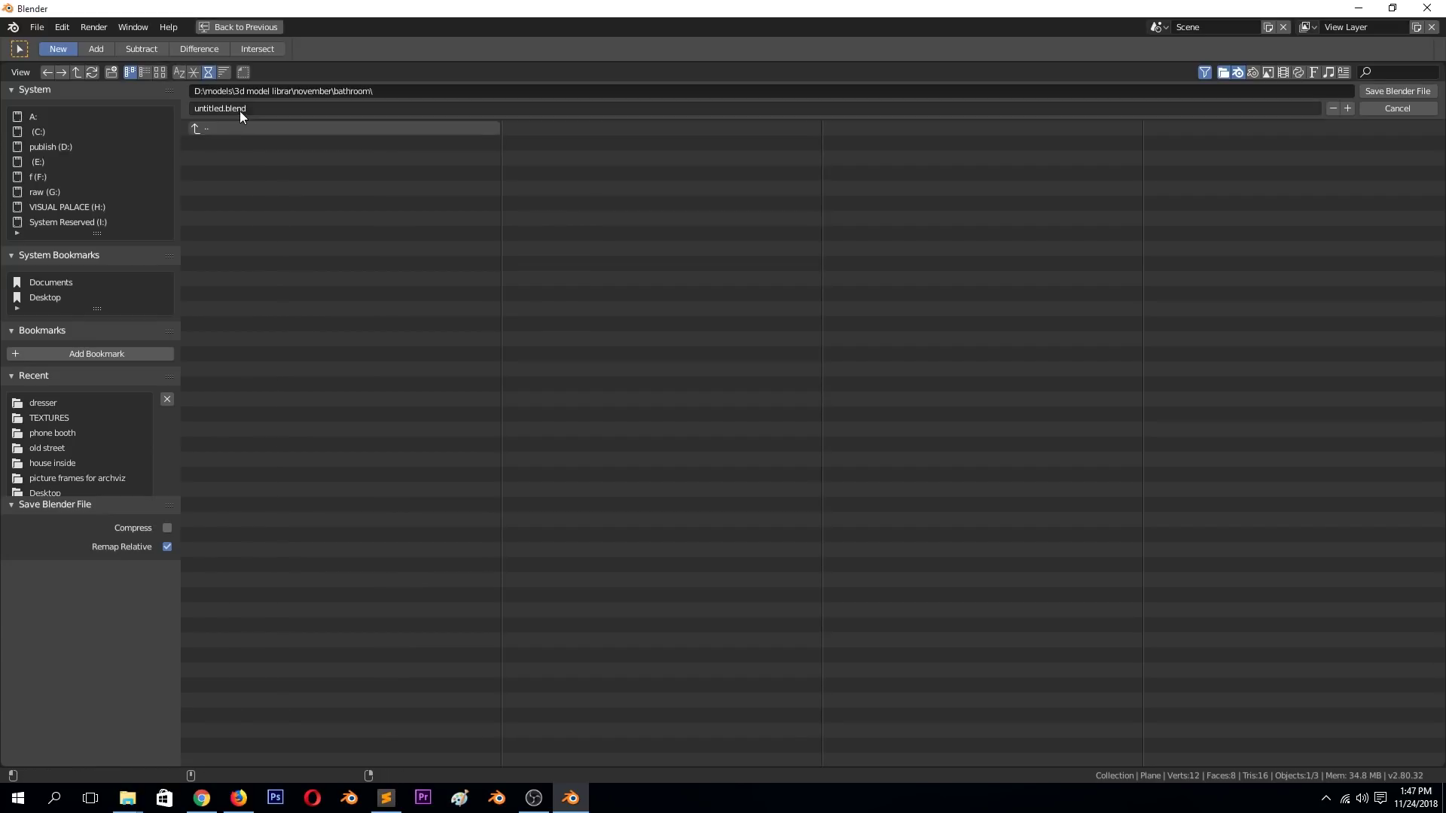
pyautogui.write('bathroom')
pyautogui.press('Return')
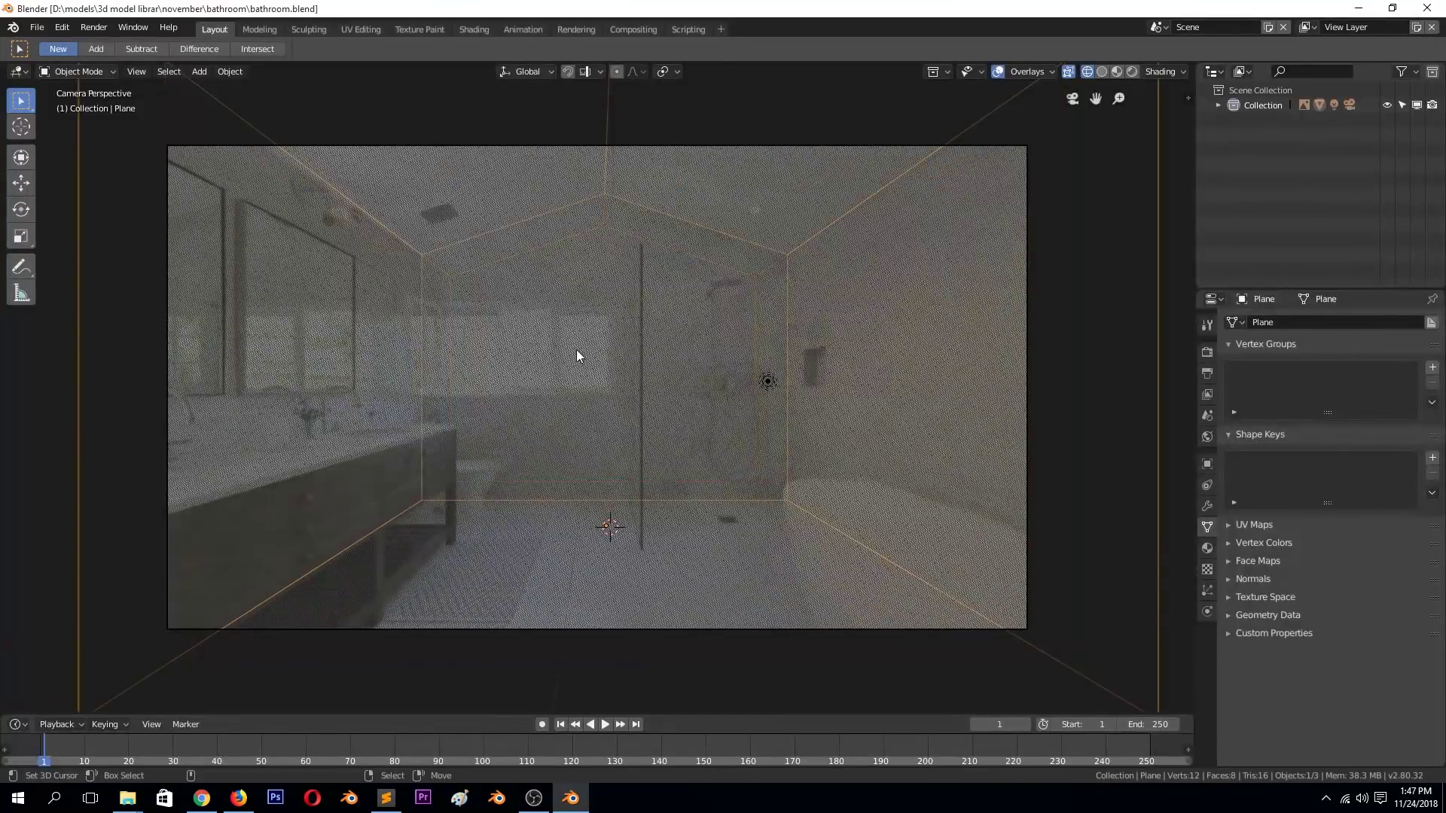
# Add a horizontal loop cut around the walls, flatten it level and move it vertically.
pyautogui.moveTo(596, 289); pyautogui.dragTo(609, 226)
pyautogui.press('s')
pyautogui.press('z')
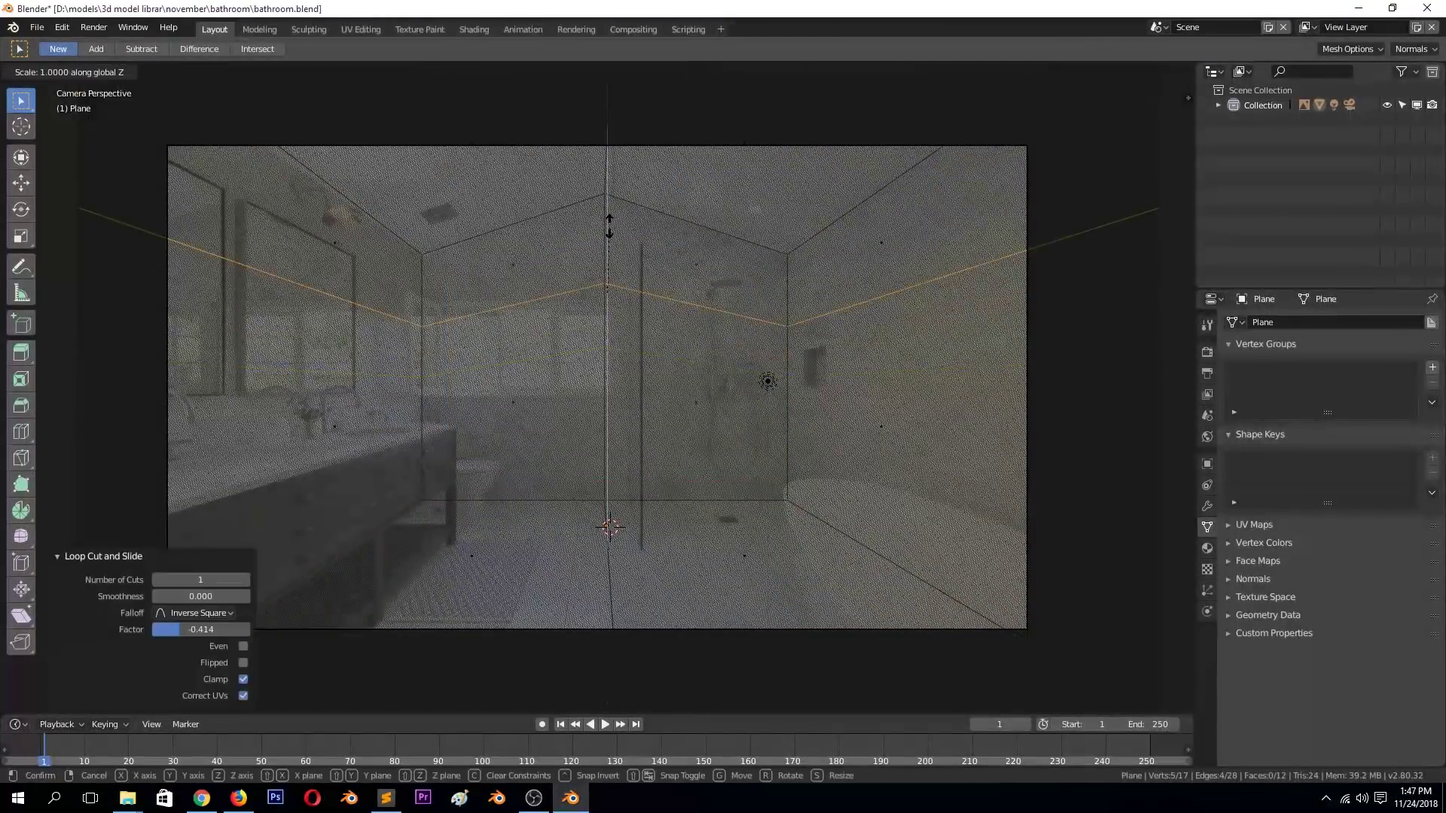
pyautogui.press('Return')
pyautogui.press('g')
pyautogui.press('z')
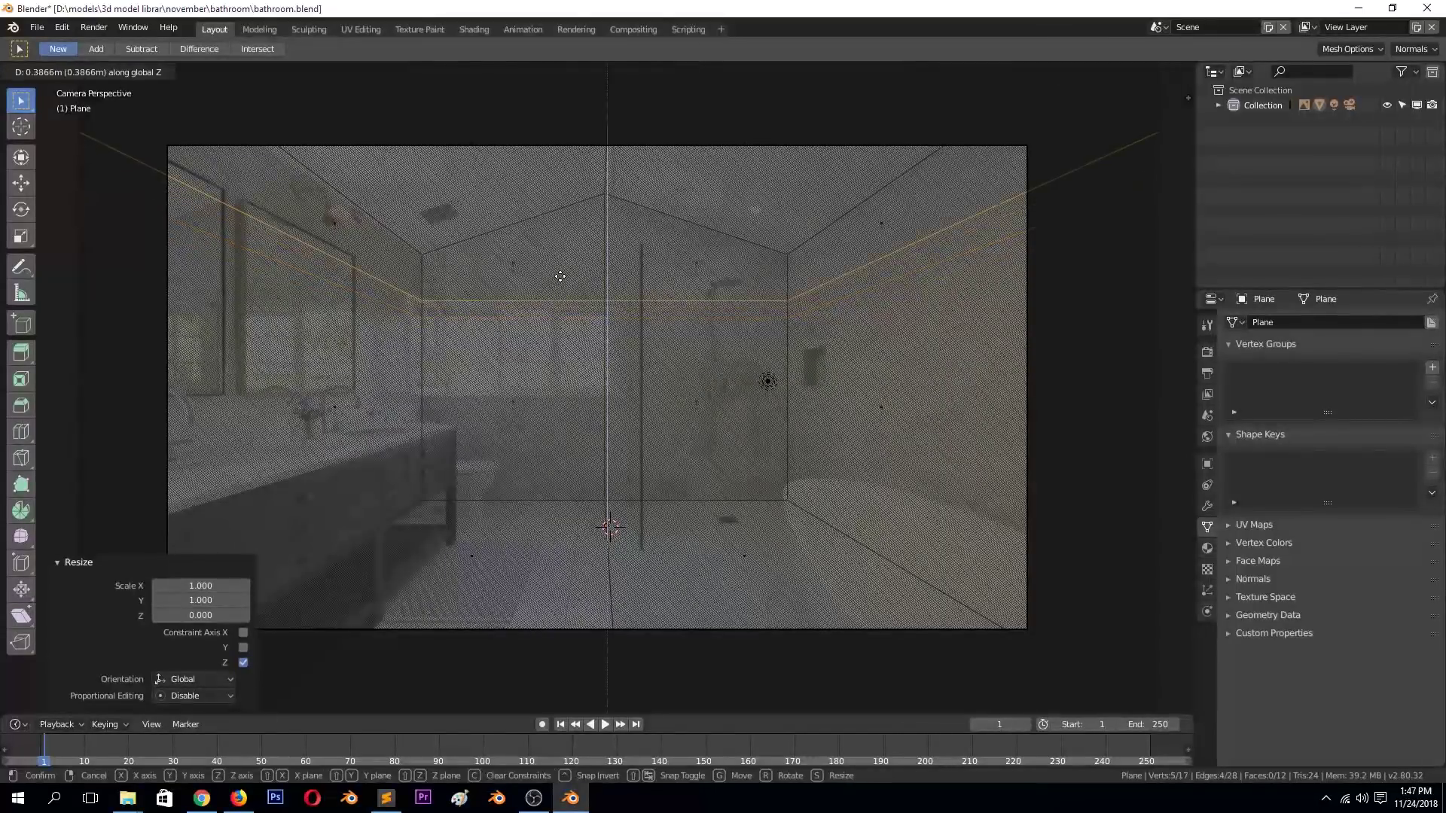
pyautogui.press('Return')
# Add a second horizontal loop cut and another cut through the back wall.
pyautogui.hotkey('ctrl', 'r')
pyautogui.click(614, 399)
pyautogui.click(613, 396)
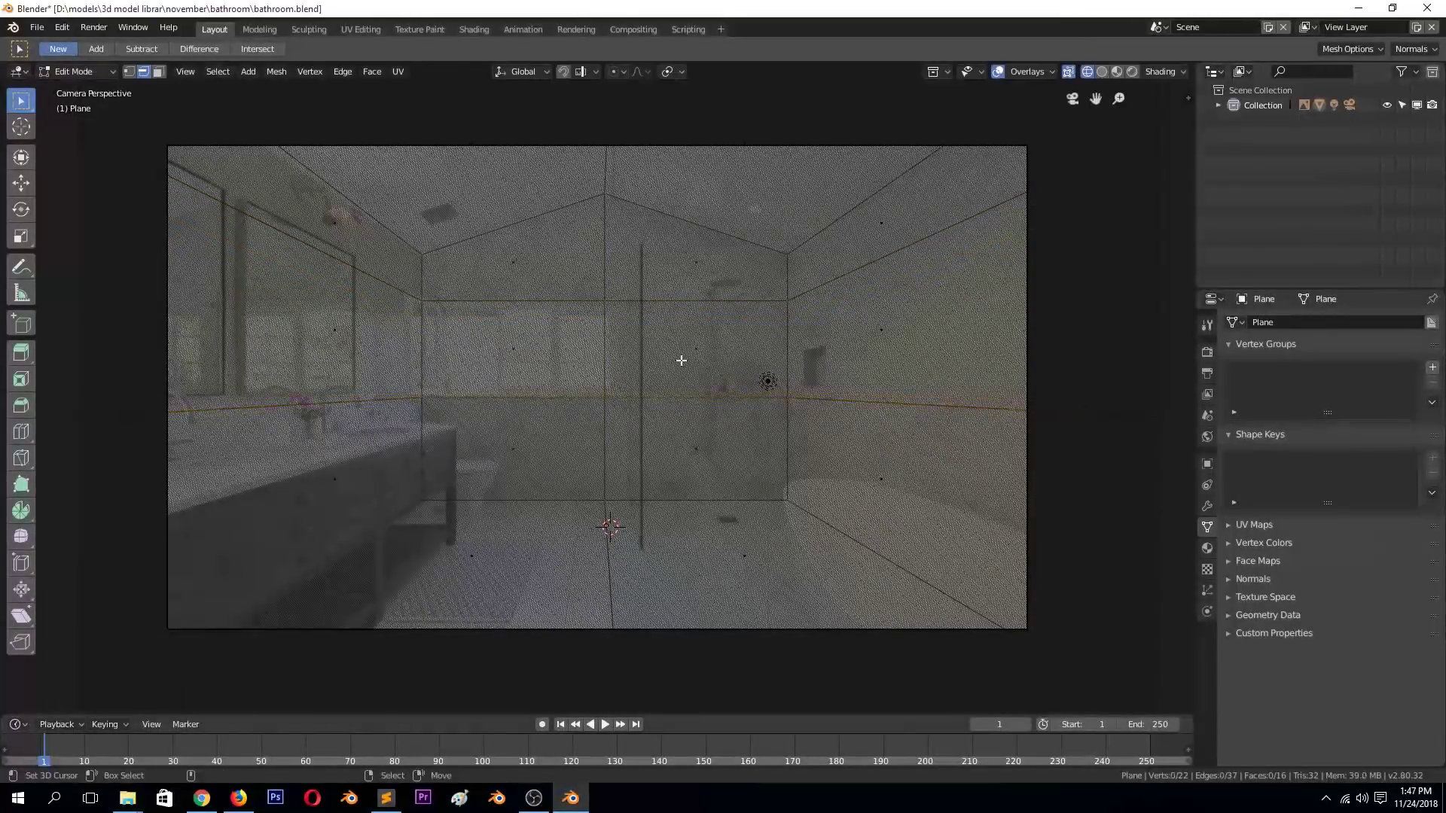
pyautogui.click(440, 255)
pyautogui.click(560, 335)
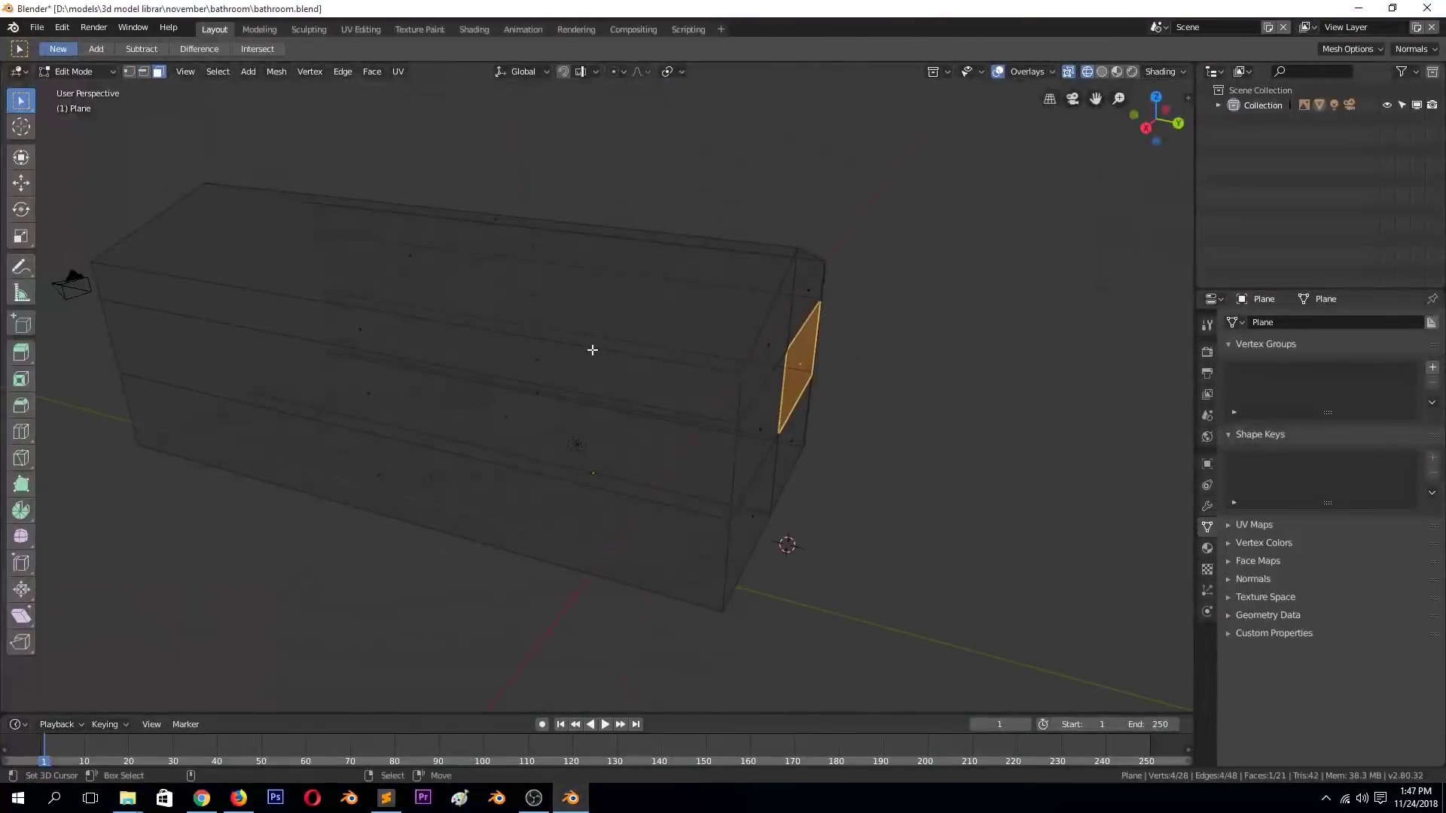
# Delete the back-wall face to open the window and view the photo in X-ray.
pyautogui.press('e')
pyautogui.click(600, 354)
pyautogui.press('x')
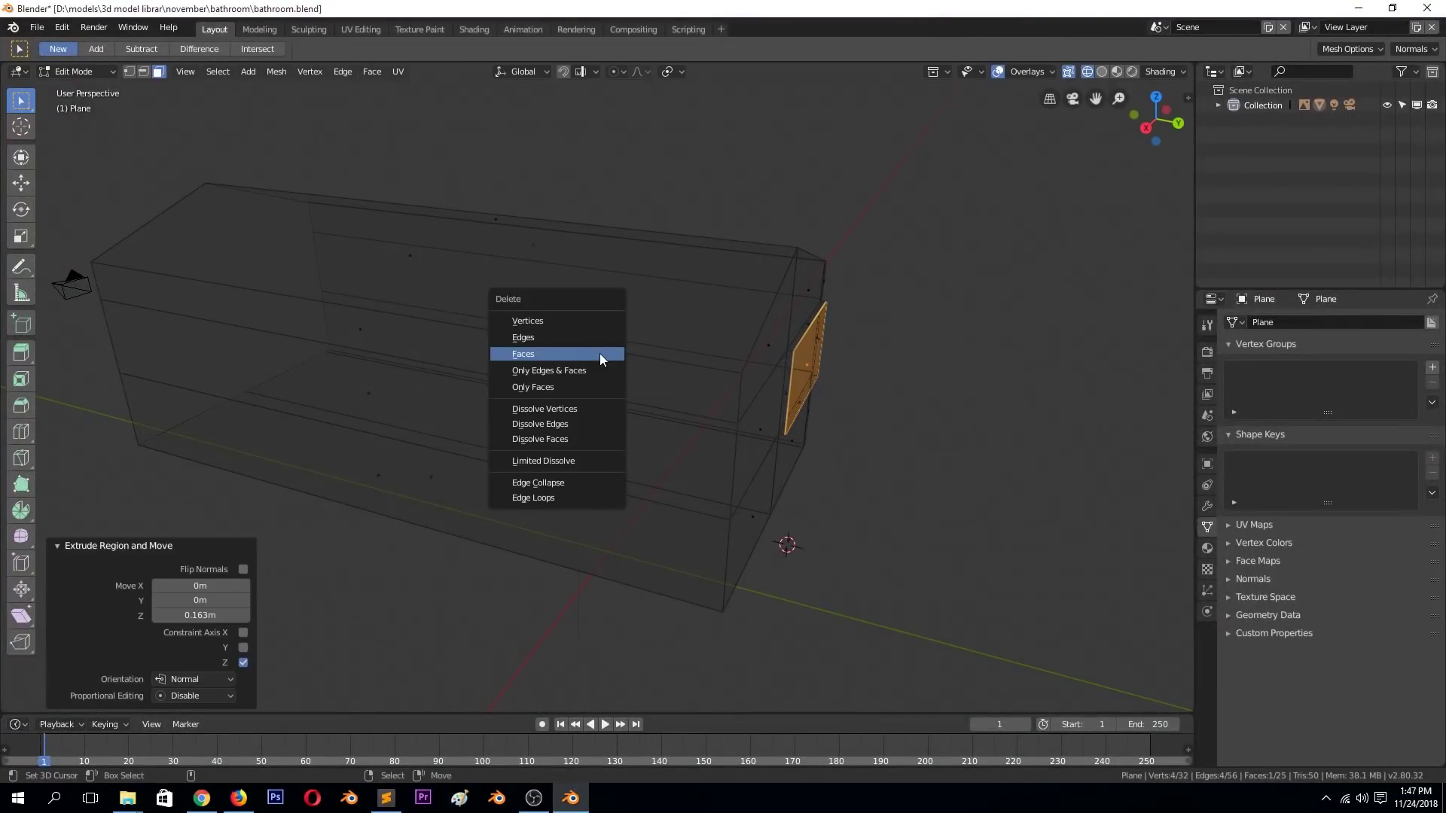
pyautogui.click(600, 354)
pyautogui.press('KP_0')
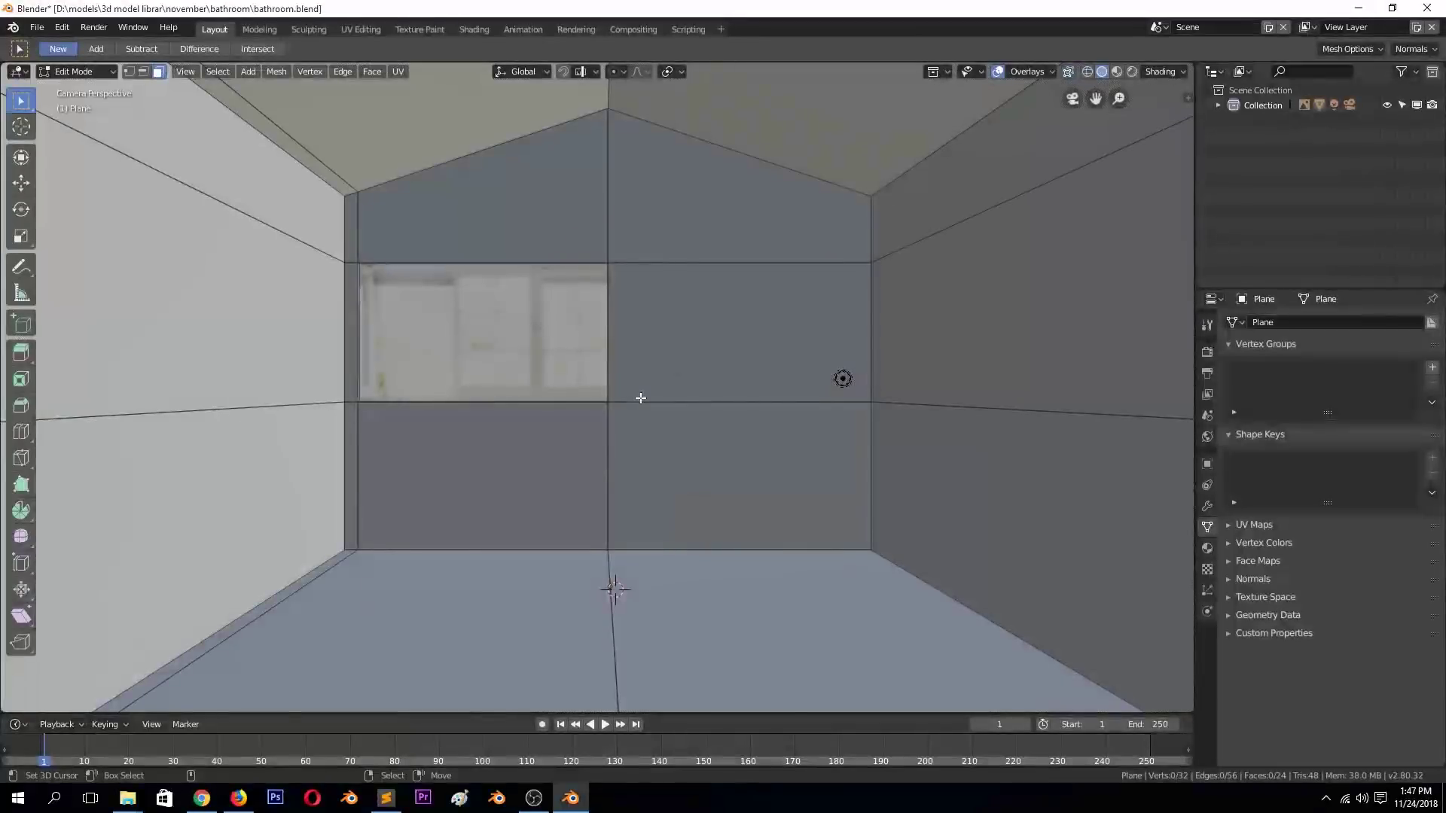
pyautogui.press('z')
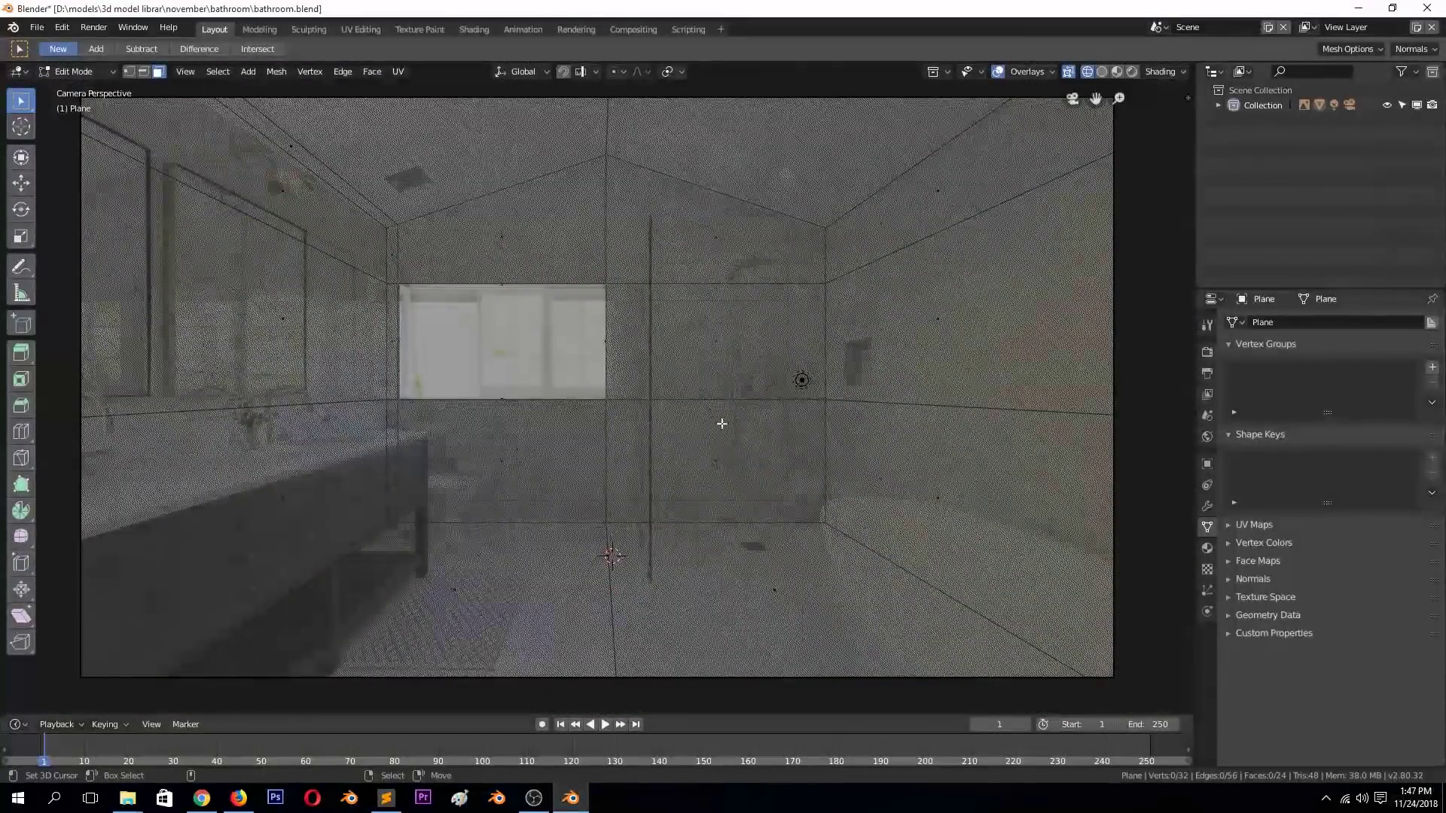
pyautogui.scroll(-1, 722, 424)
# Add a cube at the vanity location and position it from the top view.
pyautogui.press('Tab')
pyautogui.keyDown('shift'); pyautogui.rightClick(385, 485); pyautogui.keyUp('shift')
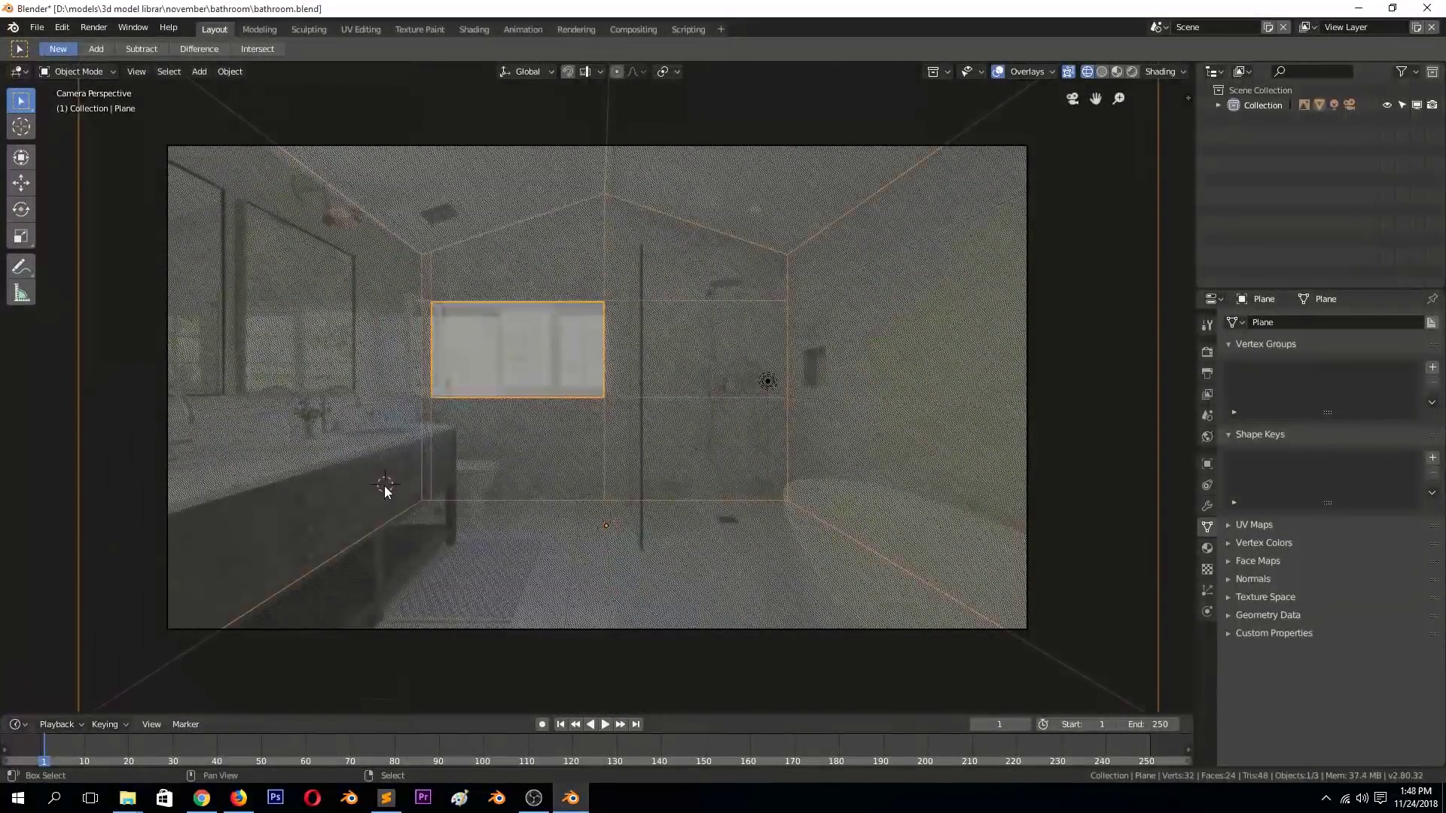
pyautogui.hotkey('shift', 'a')
pyautogui.click(449, 503)
pyautogui.press('g')
pyautogui.rightClick(437, 534)
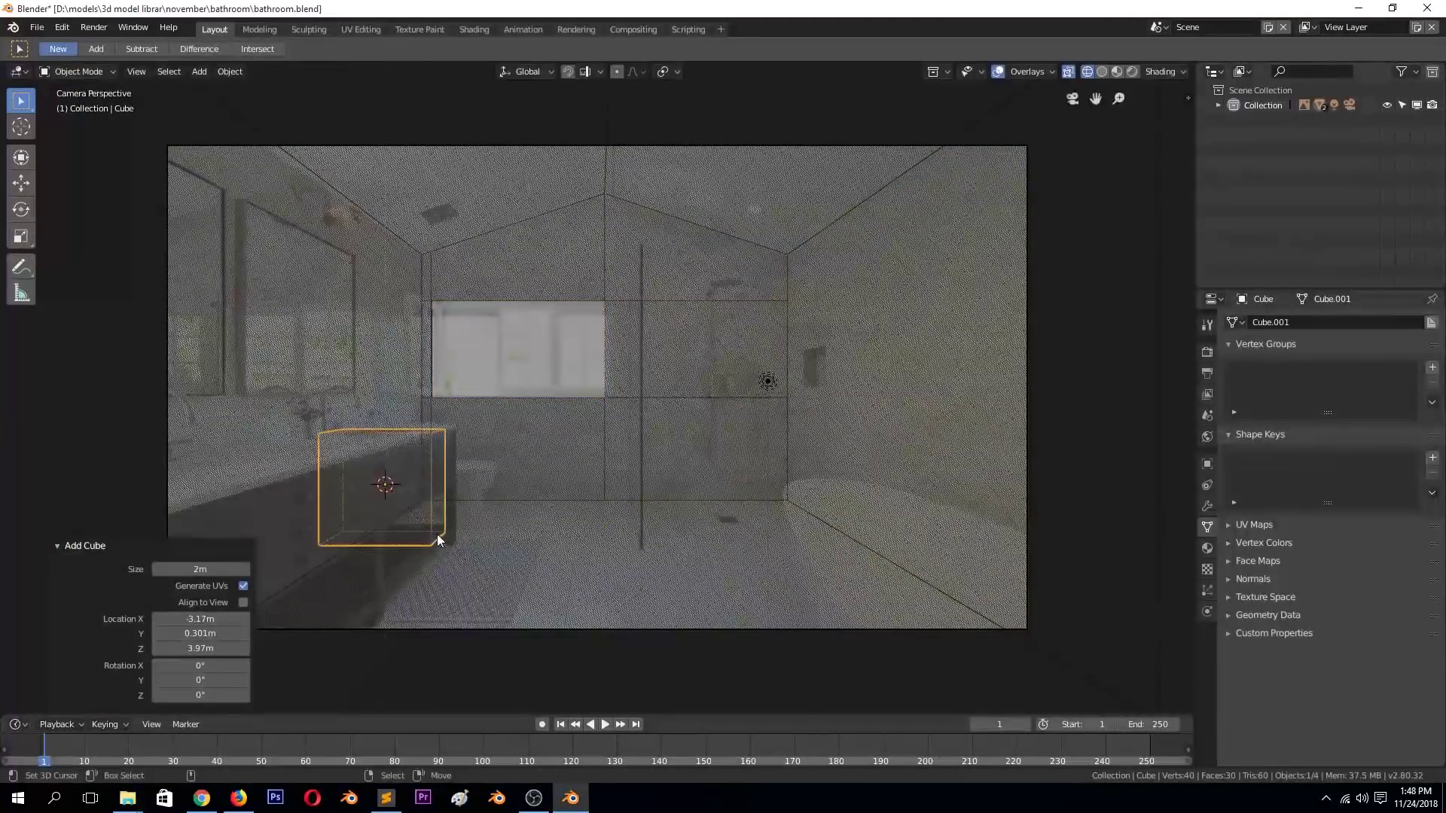
pyautogui.press('KP_7')
pyautogui.press('g')
pyautogui.click(457, 472)
# From the right view, move the cube and scale it along Z into a shallow box.
pyautogui.click(619, 607)
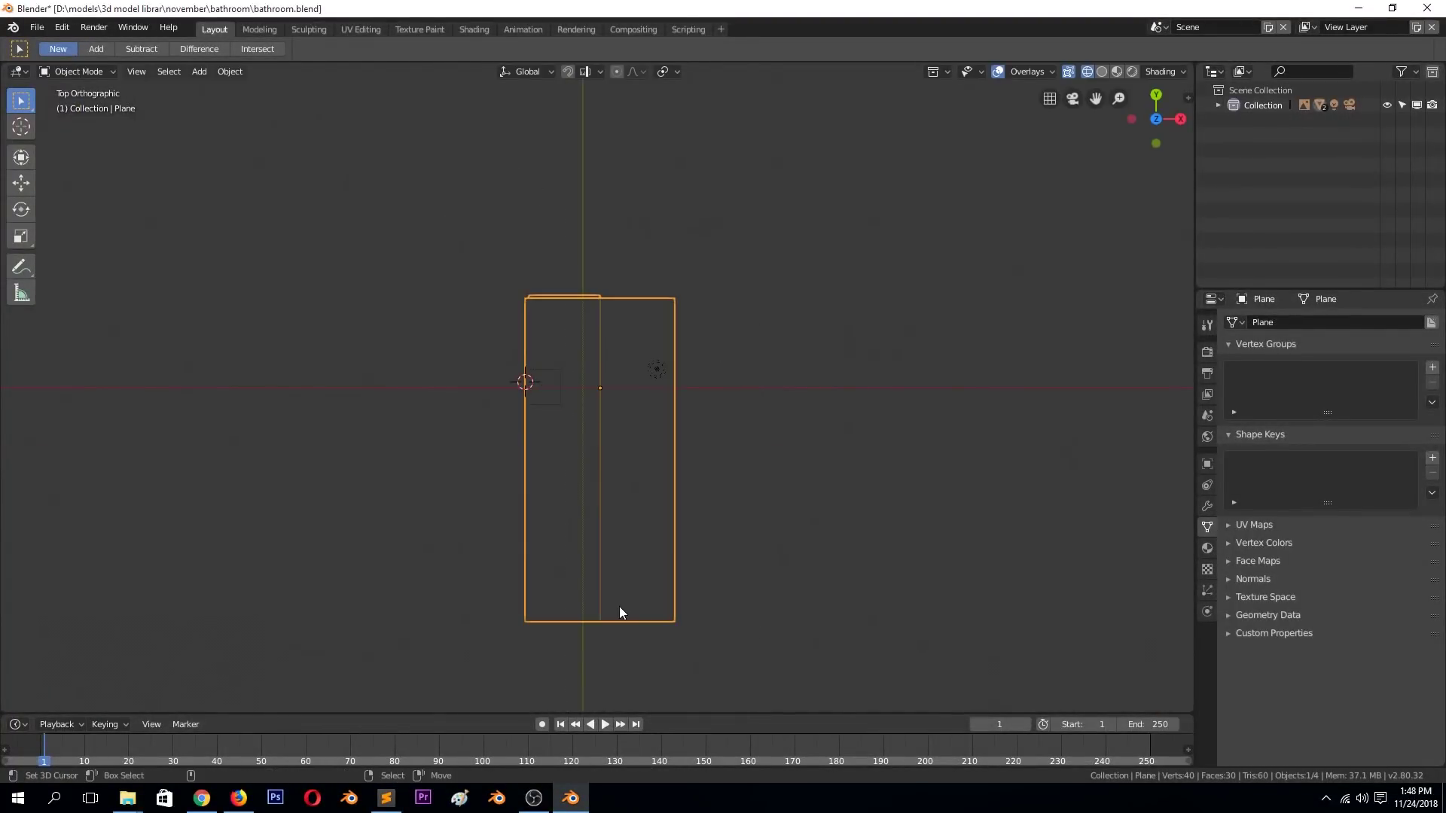
pyautogui.press('KP_0')
pyautogui.click(482, 481)
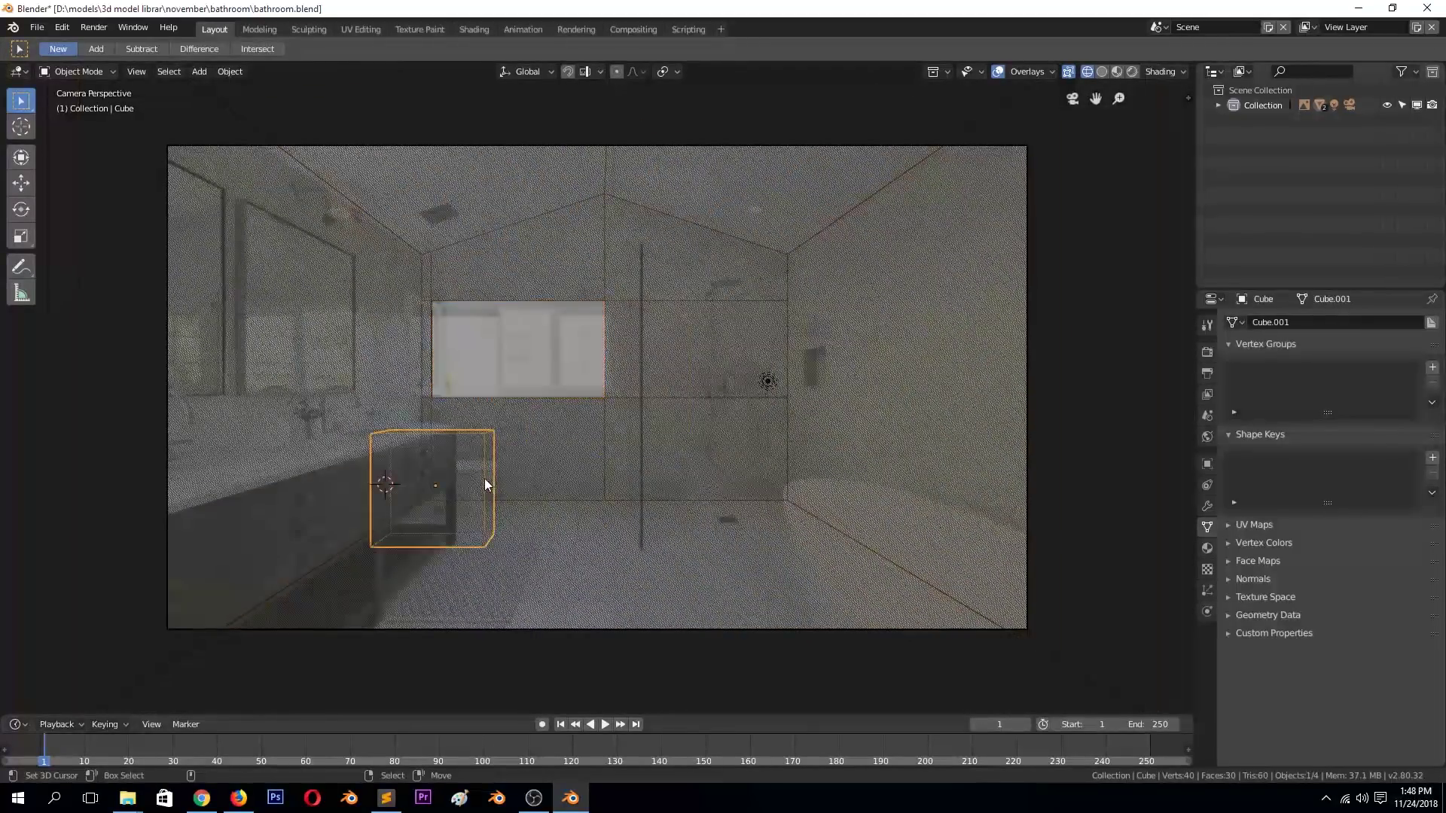
pyautogui.press('KP_3')
pyautogui.scroll(3, 527, 490)
pyautogui.press('g')
pyautogui.click(571, 483)
pyautogui.press('s')
pyautogui.press('z')
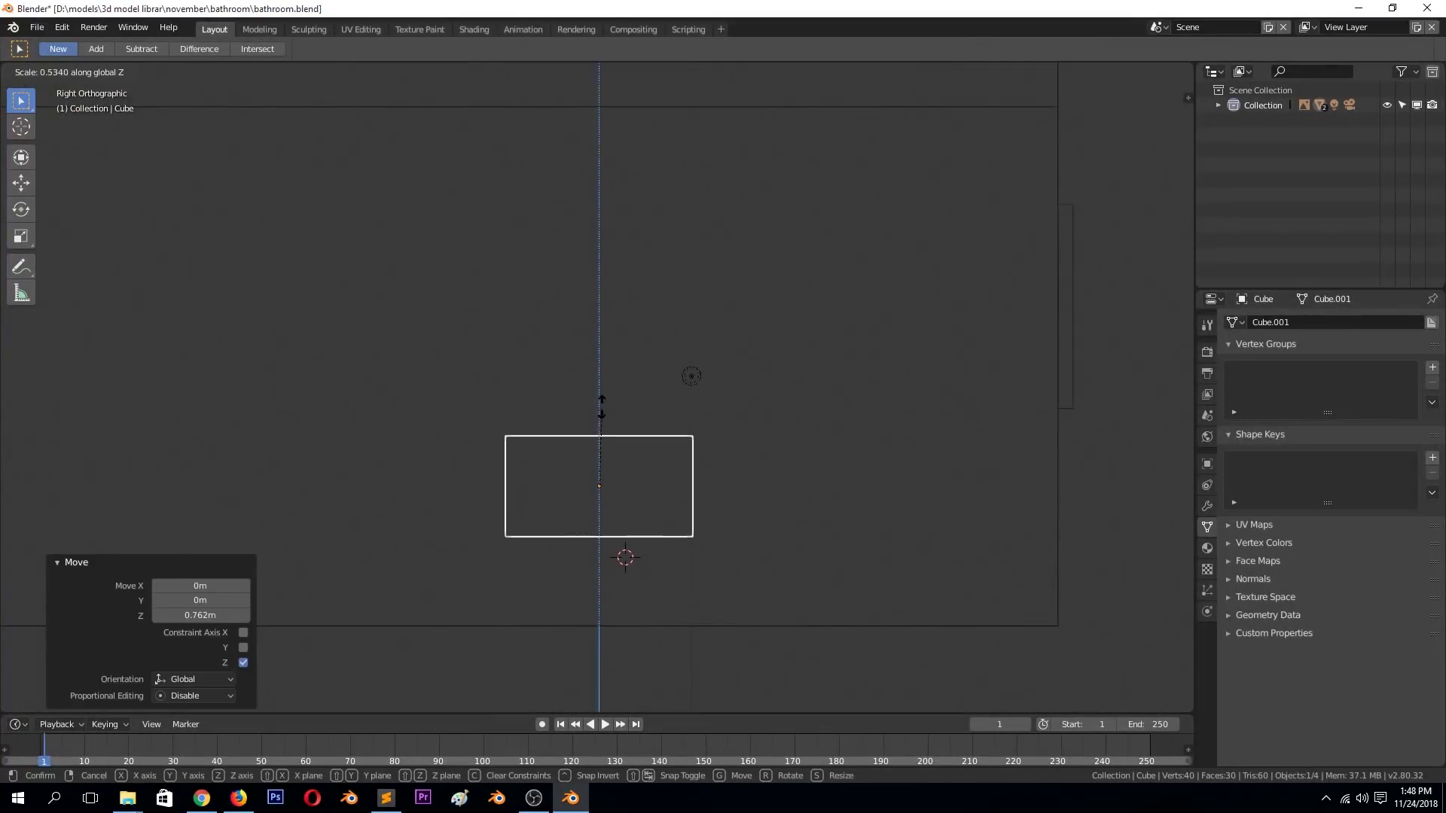
pyautogui.click(569, 427)
# Move the box along Y and scale its height flatter to match the counter.
pyautogui.press('KP_0')
pyautogui.press('KP_7')
pyautogui.press('KP_0')
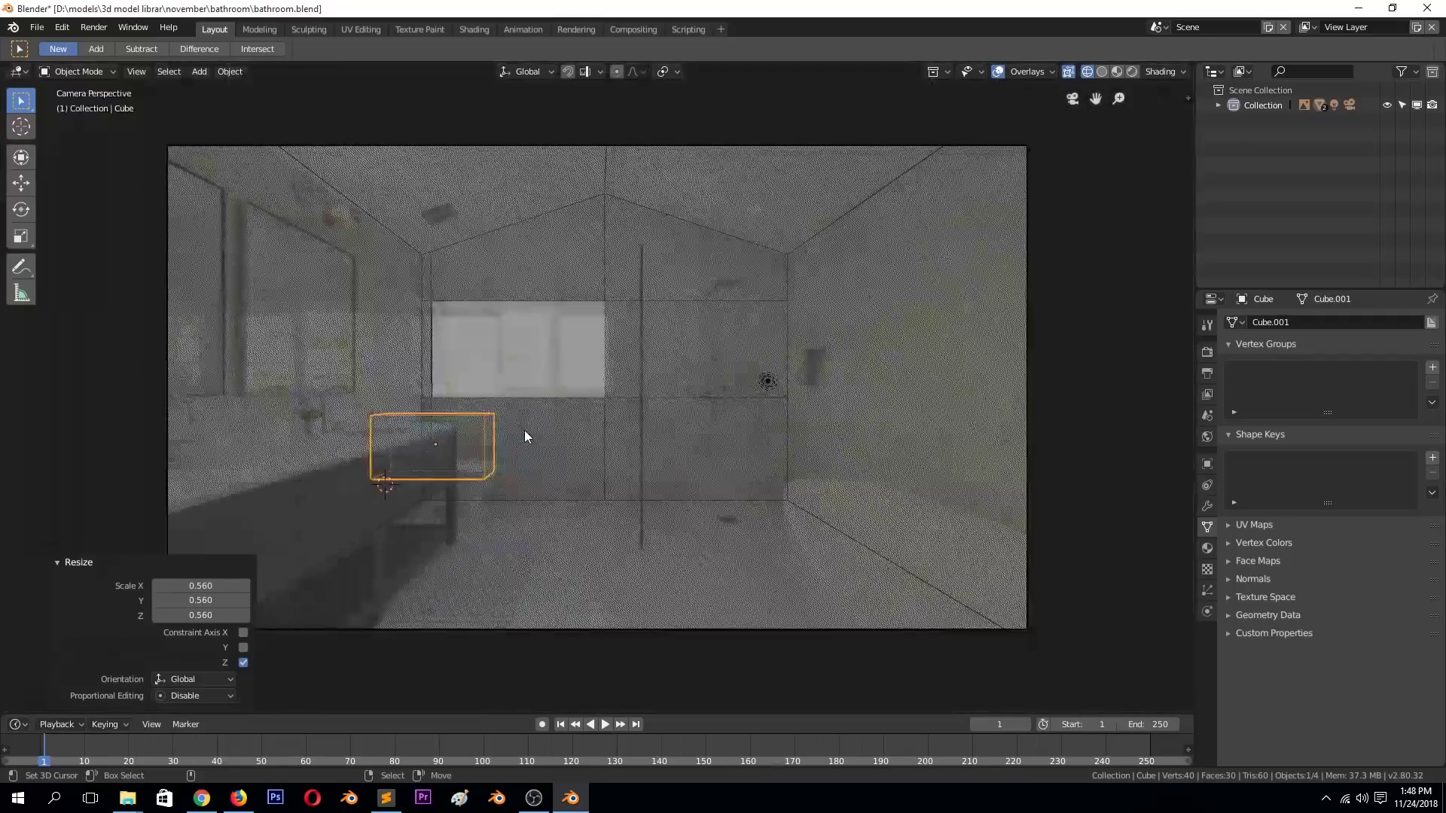
pyautogui.press('g')
pyautogui.press('y')
pyautogui.click(568, 368)
pyautogui.press('s')
pyautogui.press('z')
pyautogui.click(431, 369)
# Switch the viewport shading to LookDev.
pyautogui.press('z')
pyautogui.press('Escape')
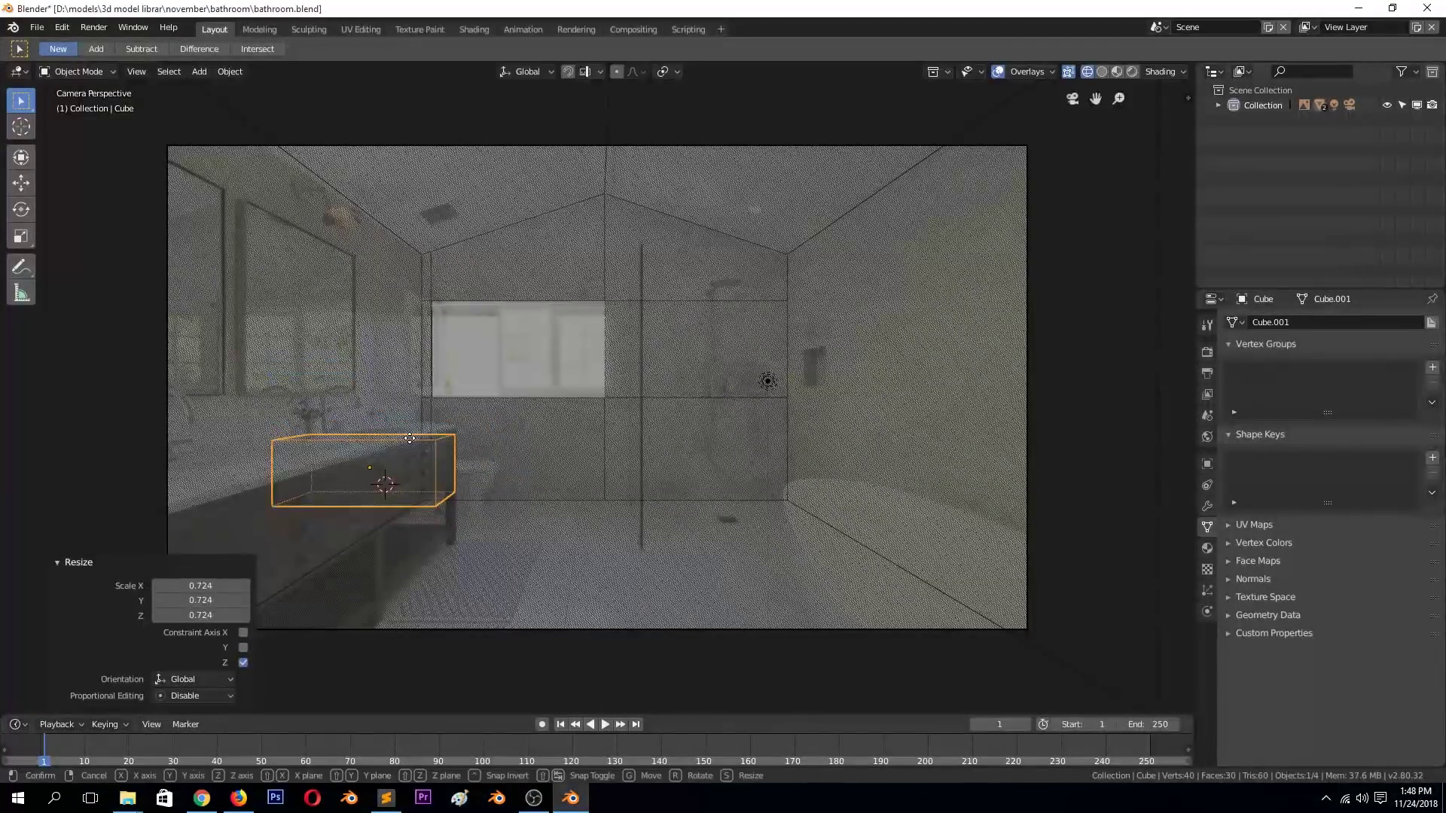
pyautogui.press('Tab')
pyautogui.press('z')
pyautogui.press('Escape')
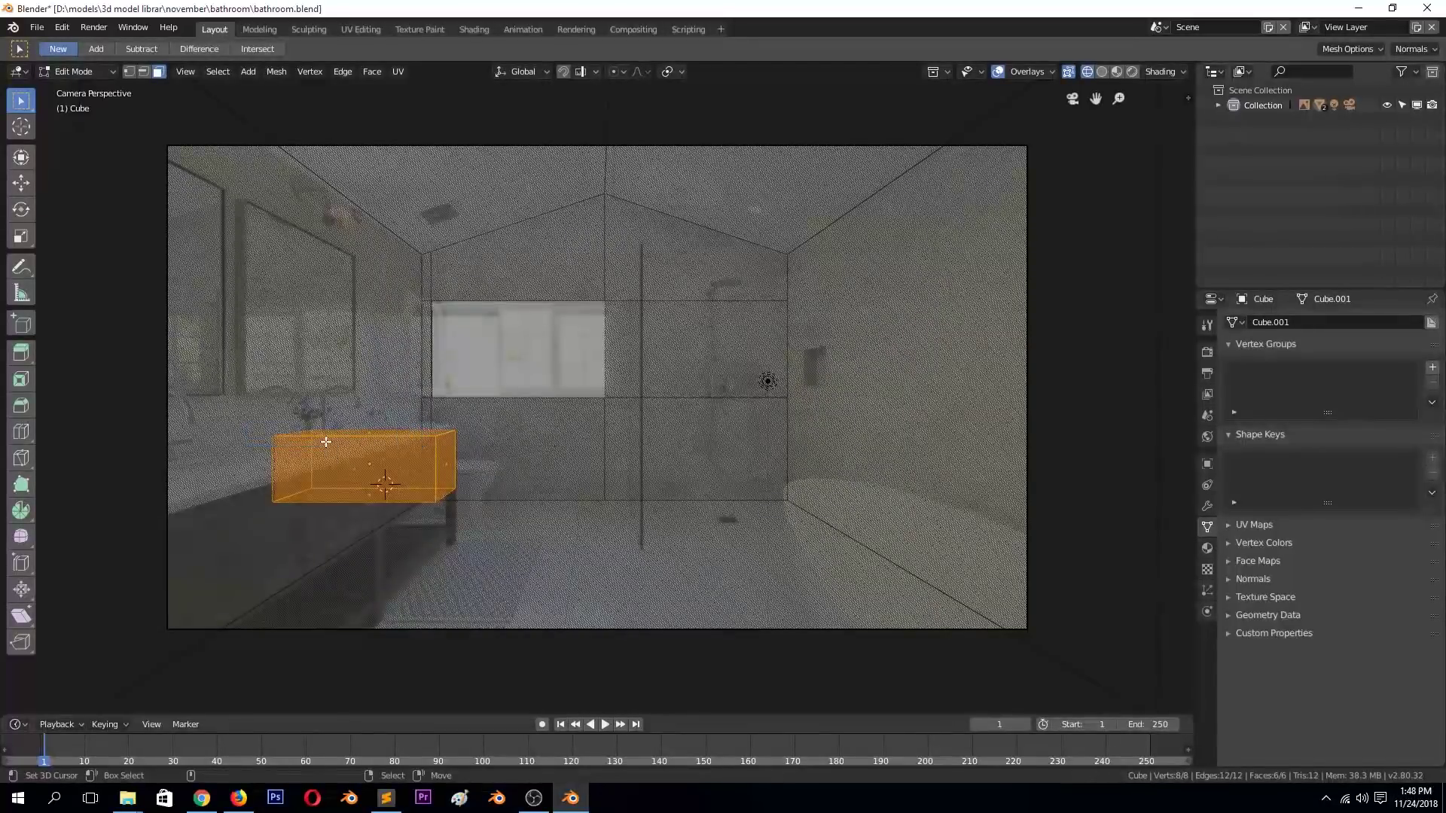
pyautogui.press('Tab')
pyautogui.press('z')
pyautogui.press('Escape')
pyautogui.press('z')
pyautogui.press('6')
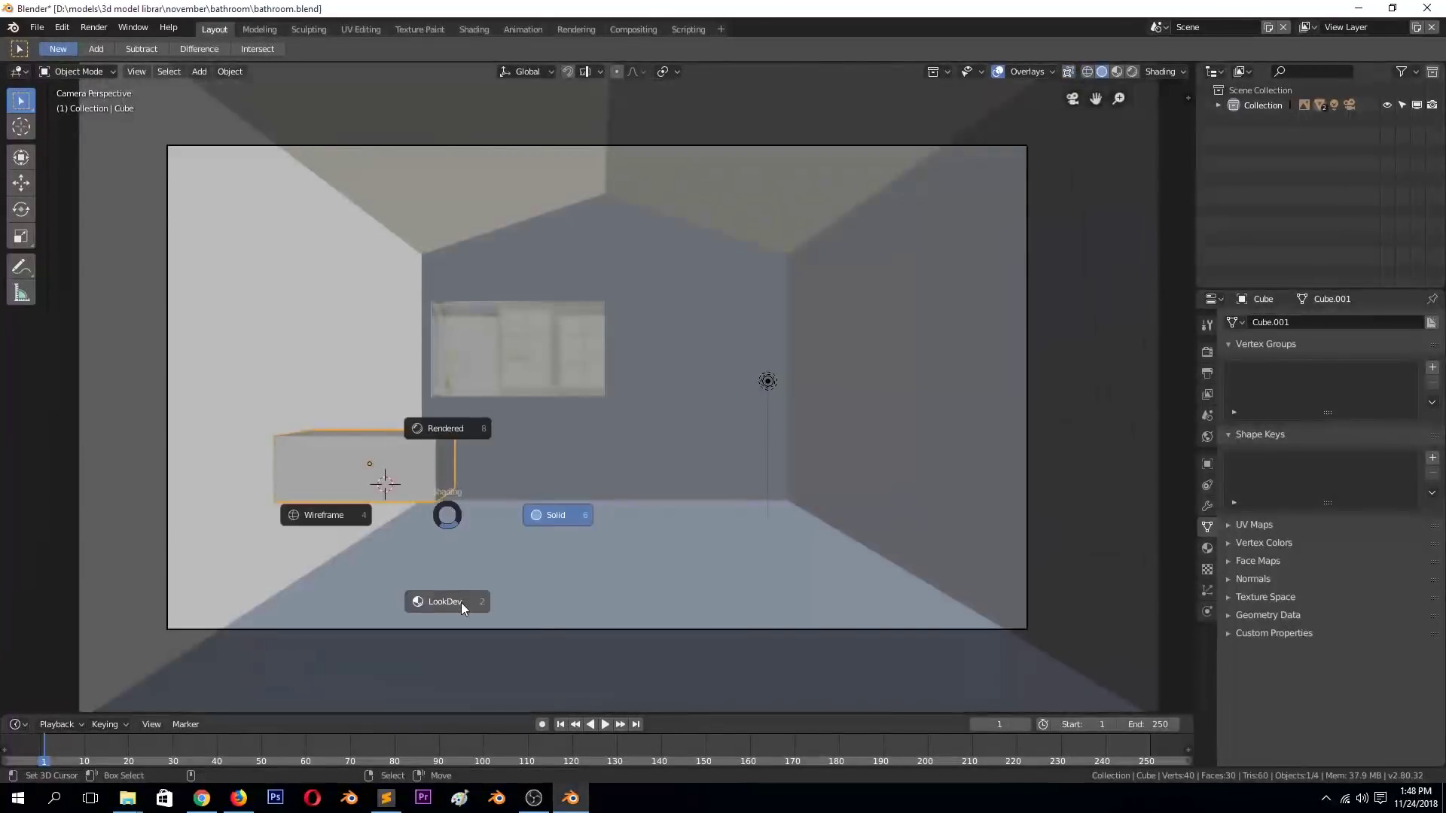
pyautogui.click(461, 609)
# Stretch the box along Y by moving its face in Edit Mode.
pyautogui.press('Tab')
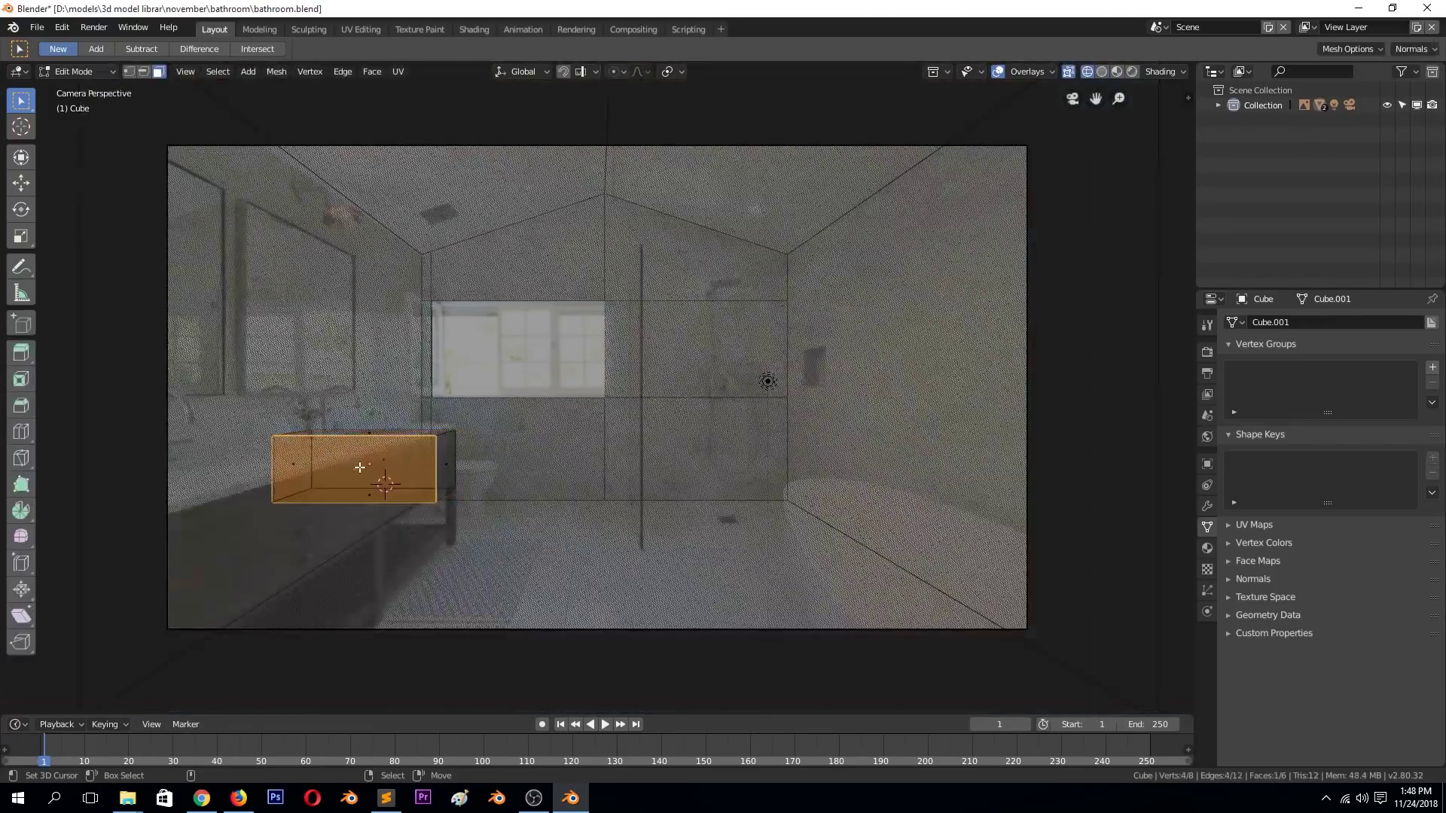
pyautogui.press('g')
pyautogui.press('y')
pyautogui.click(520, 338)
pyautogui.moveTo(520, 338)
pyautogui.mouseDown(button='middle')
pyautogui.moveTo(442, 436)
pyautogui.moveTo(309, 557)
pyautogui.mouseUp(button='middle')
pyautogui.press('KP_7')
pyautogui.press('g')
pyautogui.press('y')
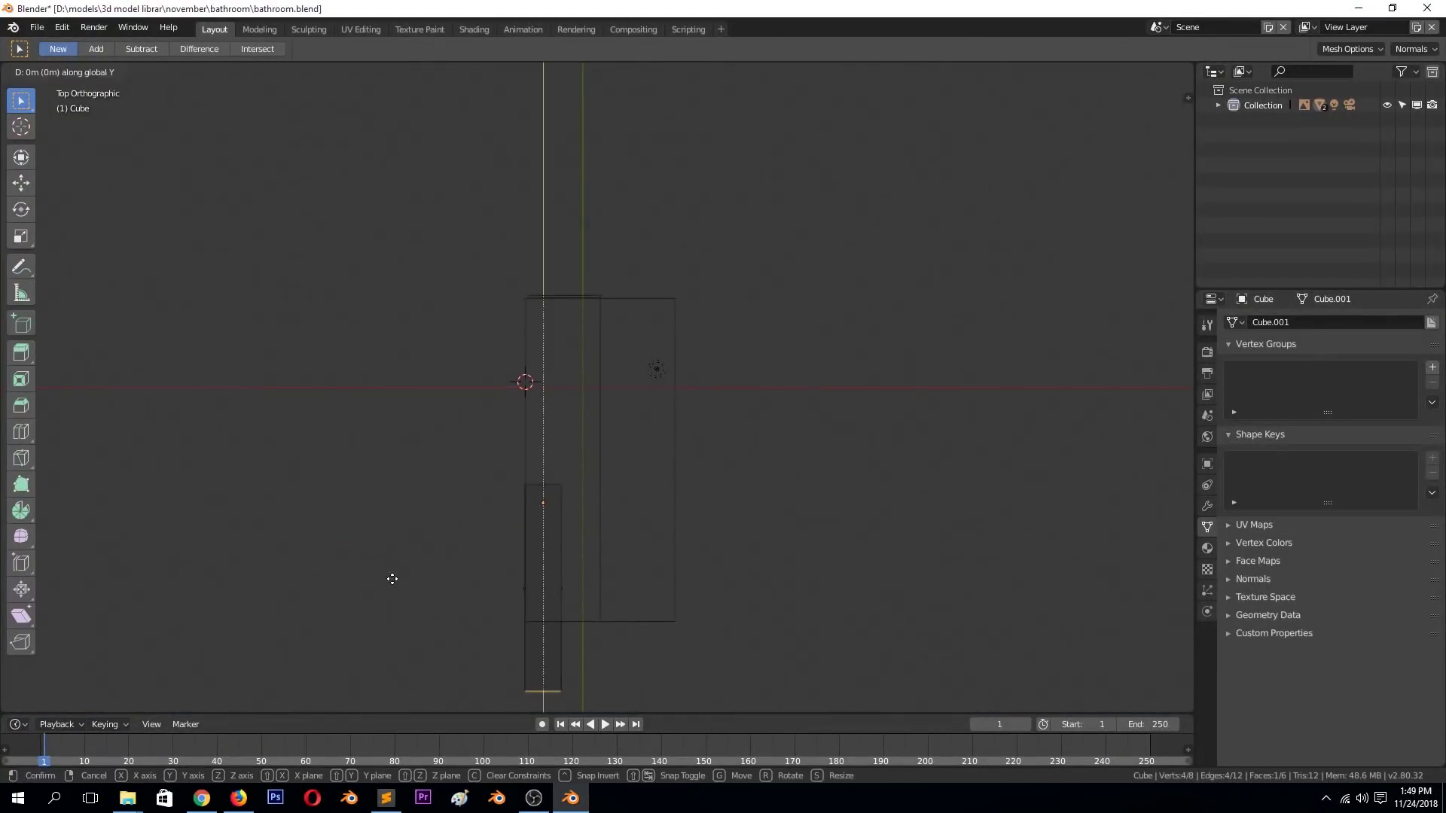
pyautogui.press('Escape')
# Nudge the camera to a new position.
pyautogui.scroll(-2, 599, 558)
pyautogui.click(599, 558)
pyautogui.press('KP_0')
pyautogui.press('g')
pyautogui.click(584, 548)
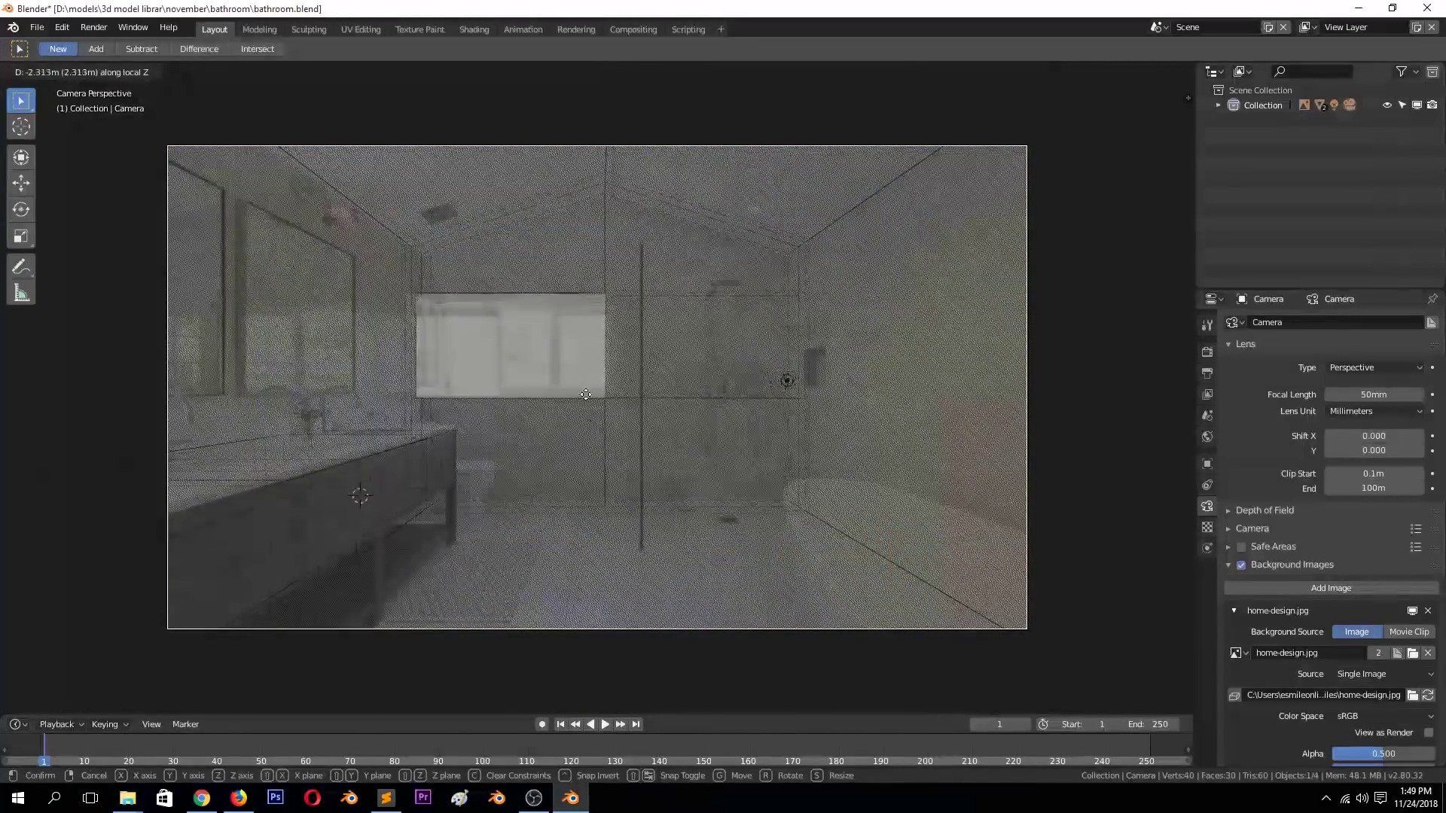
# Select the vanity box and check it from the camera view.
pyautogui.click(372, 471)
pyautogui.moveTo(359, 476); pyautogui.dragTo(322, 504, button='middle')
pyautogui.press('KP_0')
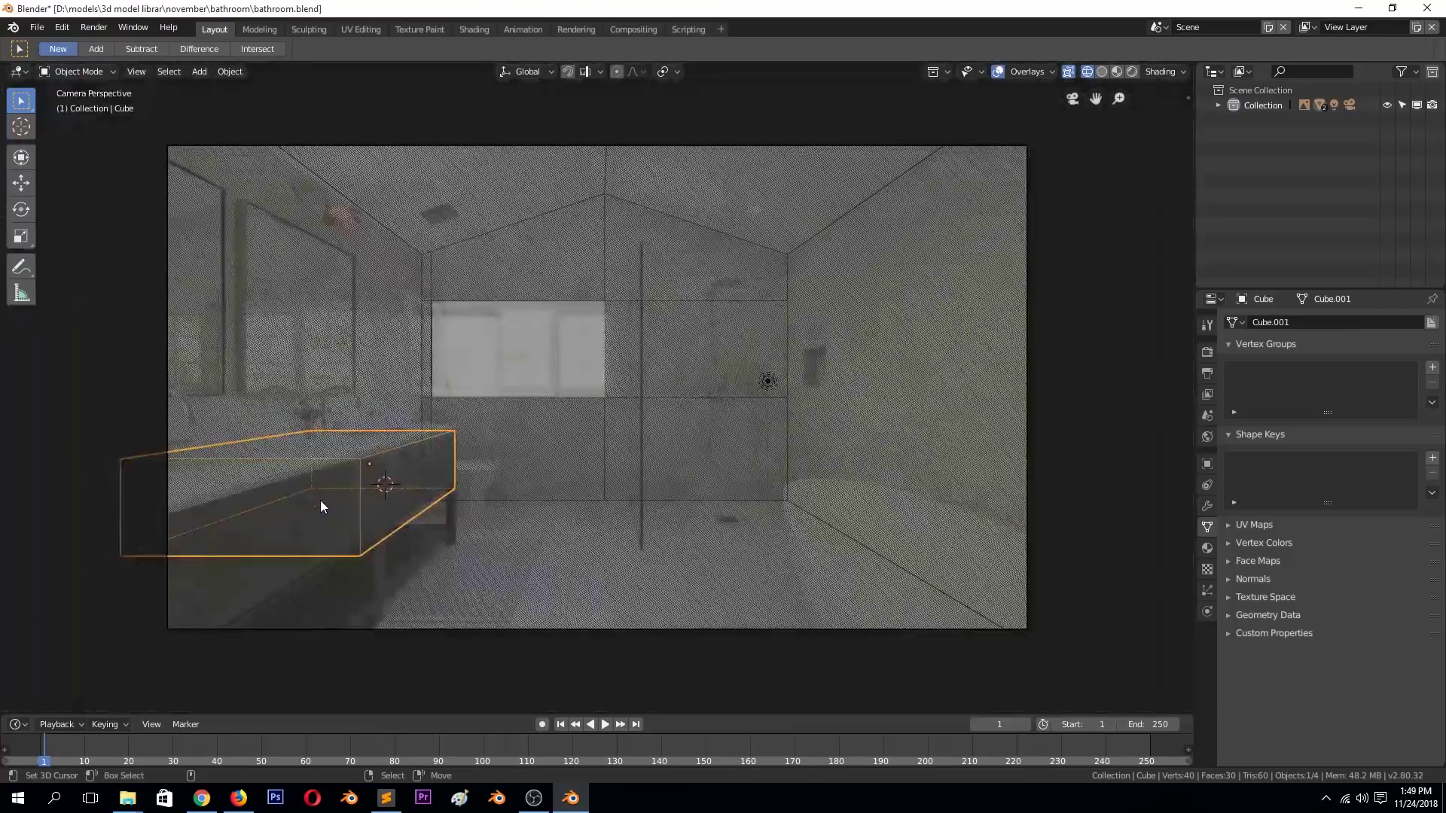
pyautogui.scroll(-2, 323, 500)
pyautogui.scroll(1, 332, 508)
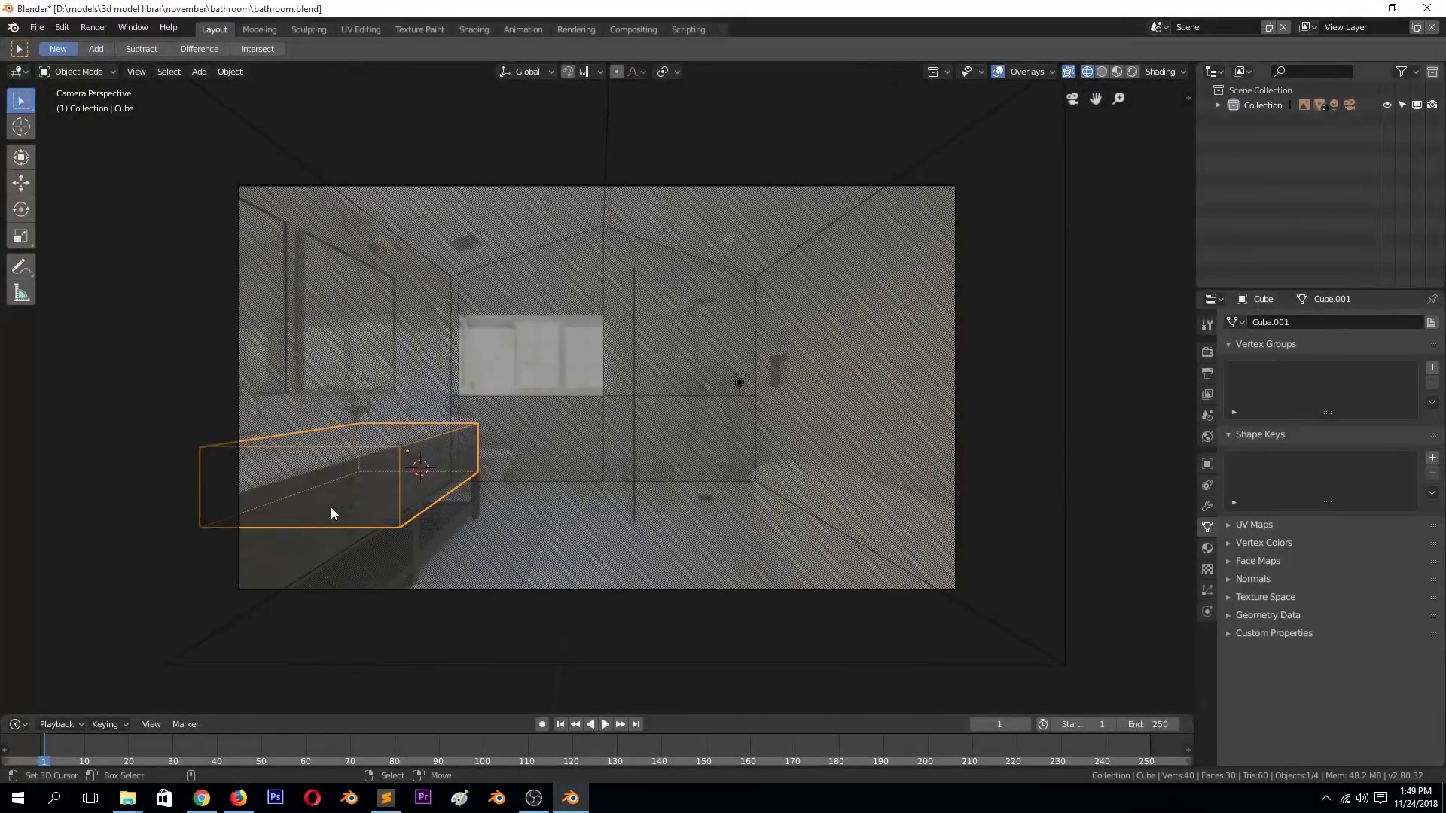
# Select the room shell and start a loop cut across its walls in Edit Mode.
pyautogui.click(753, 451)
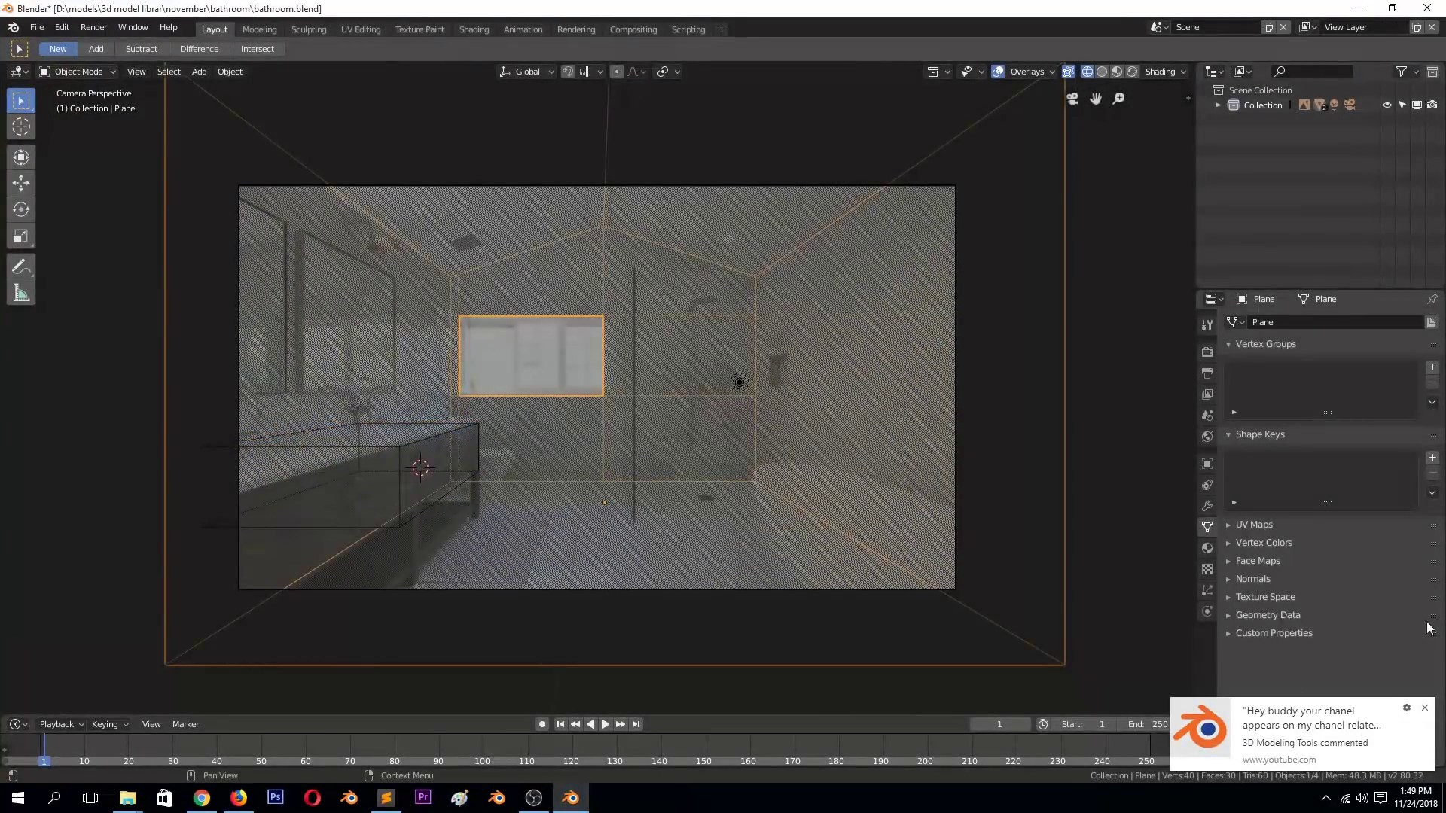
pyautogui.click(533, 797)
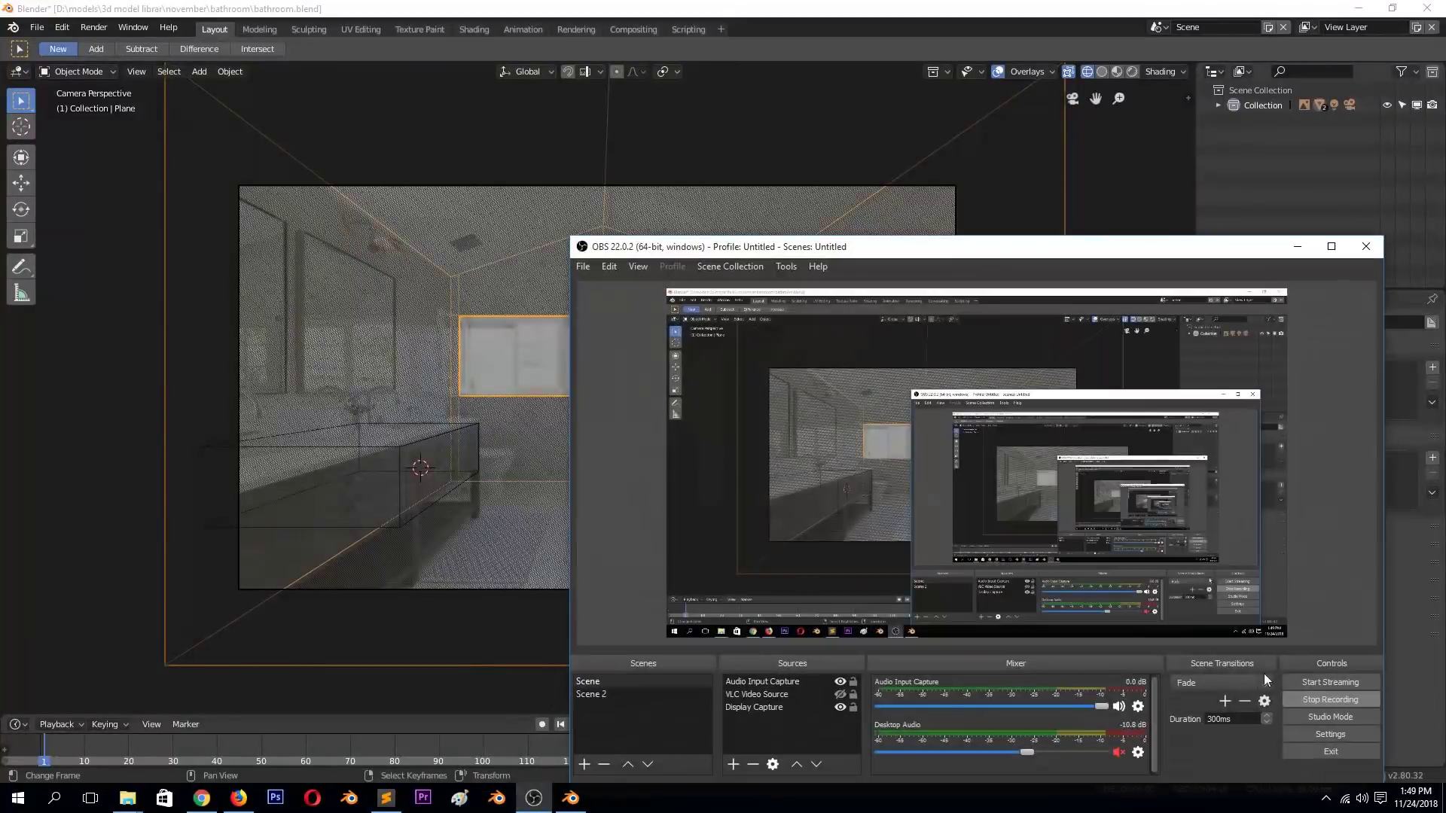
pyautogui.click(864, 188)
pyautogui.press('Tab')
pyautogui.hotkey('ctrl', 'r')
pyautogui.click(723, 316)
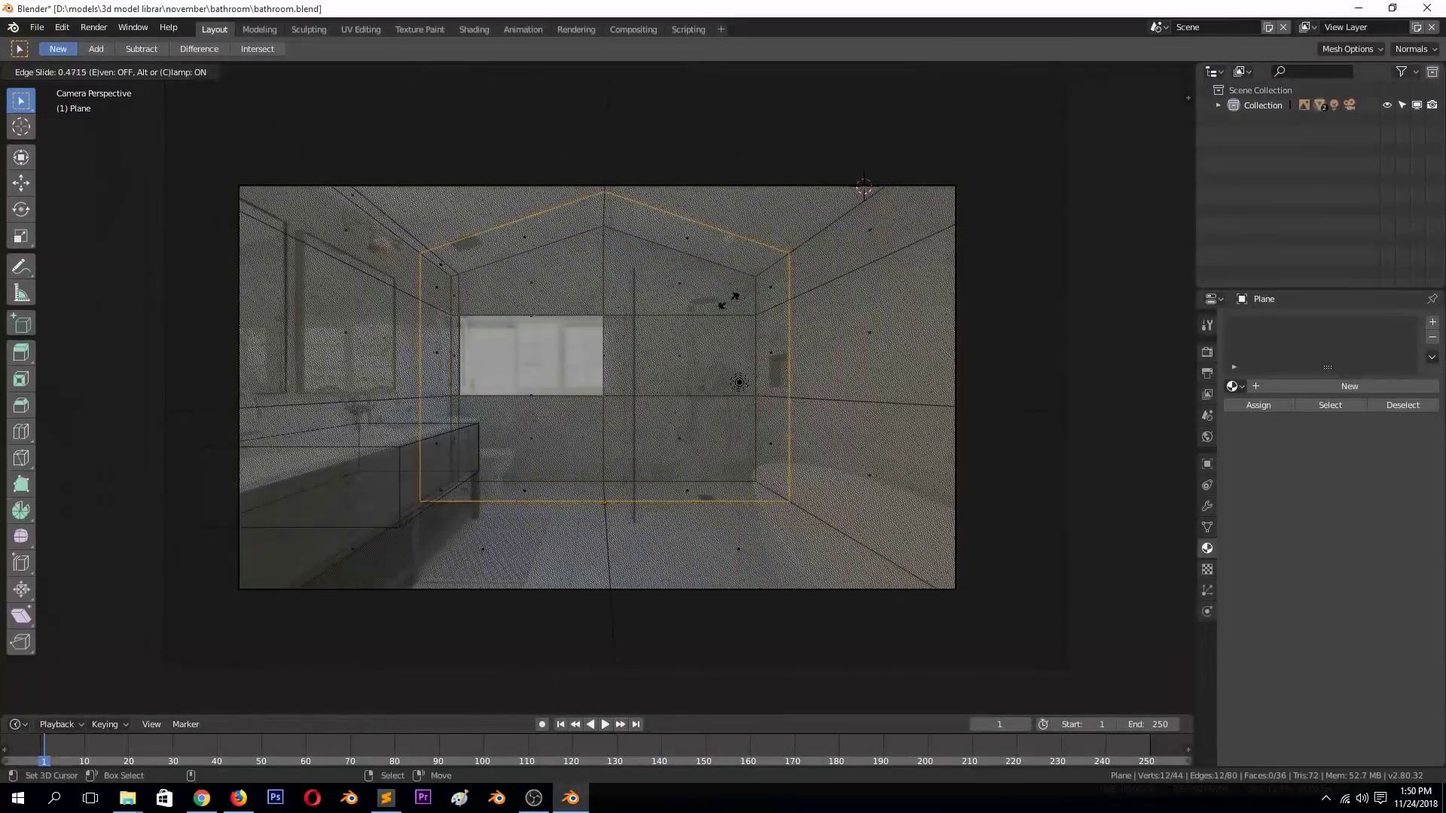
# Add two parallel wall loop cuts and a horizontal cut slid into place on the right wall.
pyautogui.click(729, 300)
pyautogui.hotkey('ctrl', 'r')
pyautogui.click(740, 307)
pyautogui.hotkey('ctrl', 'r')
pyautogui.click(761, 351)
pyautogui.click(800, 390)
pyautogui.click(789, 379)
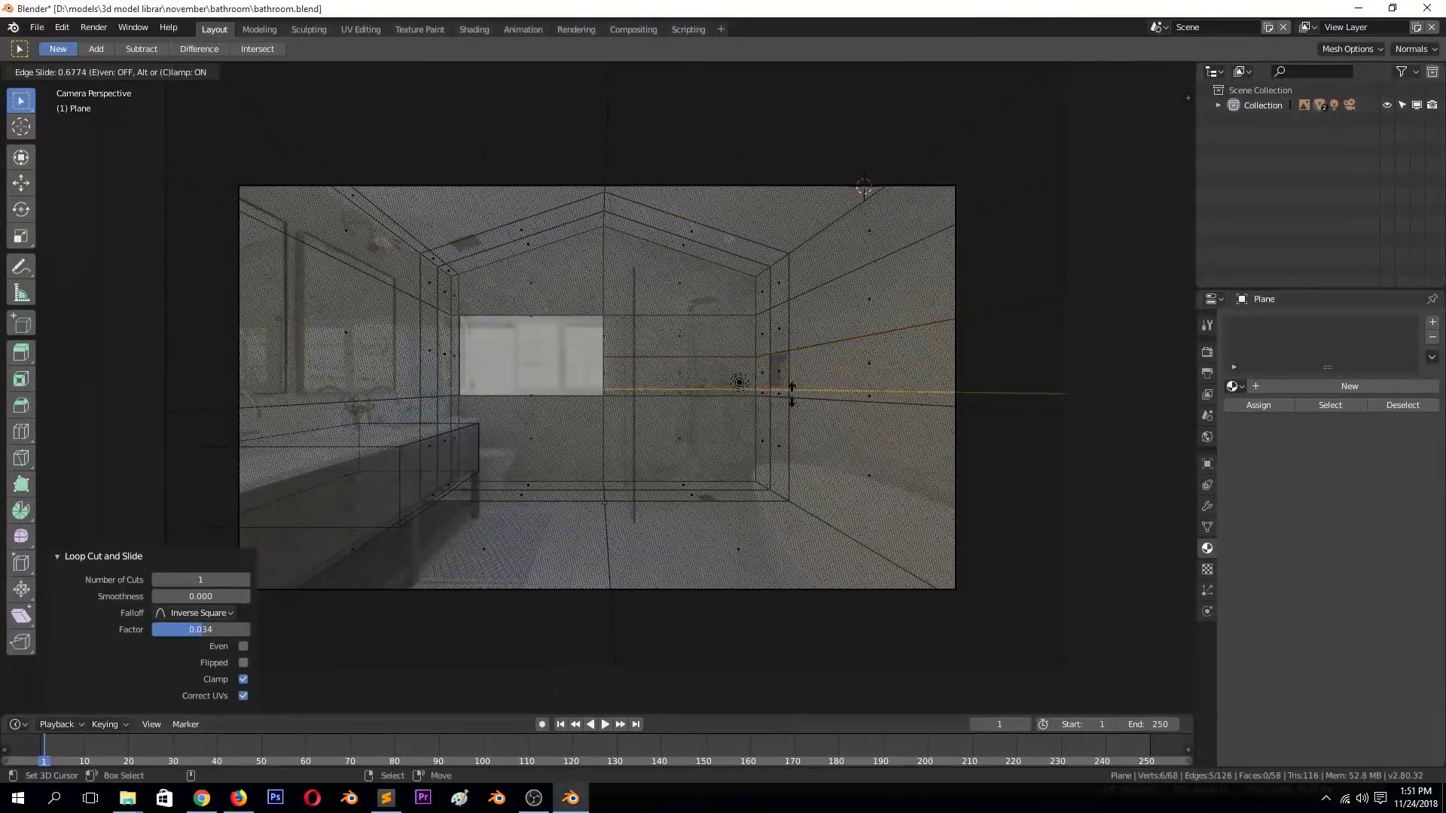
pyautogui.click(791, 393)
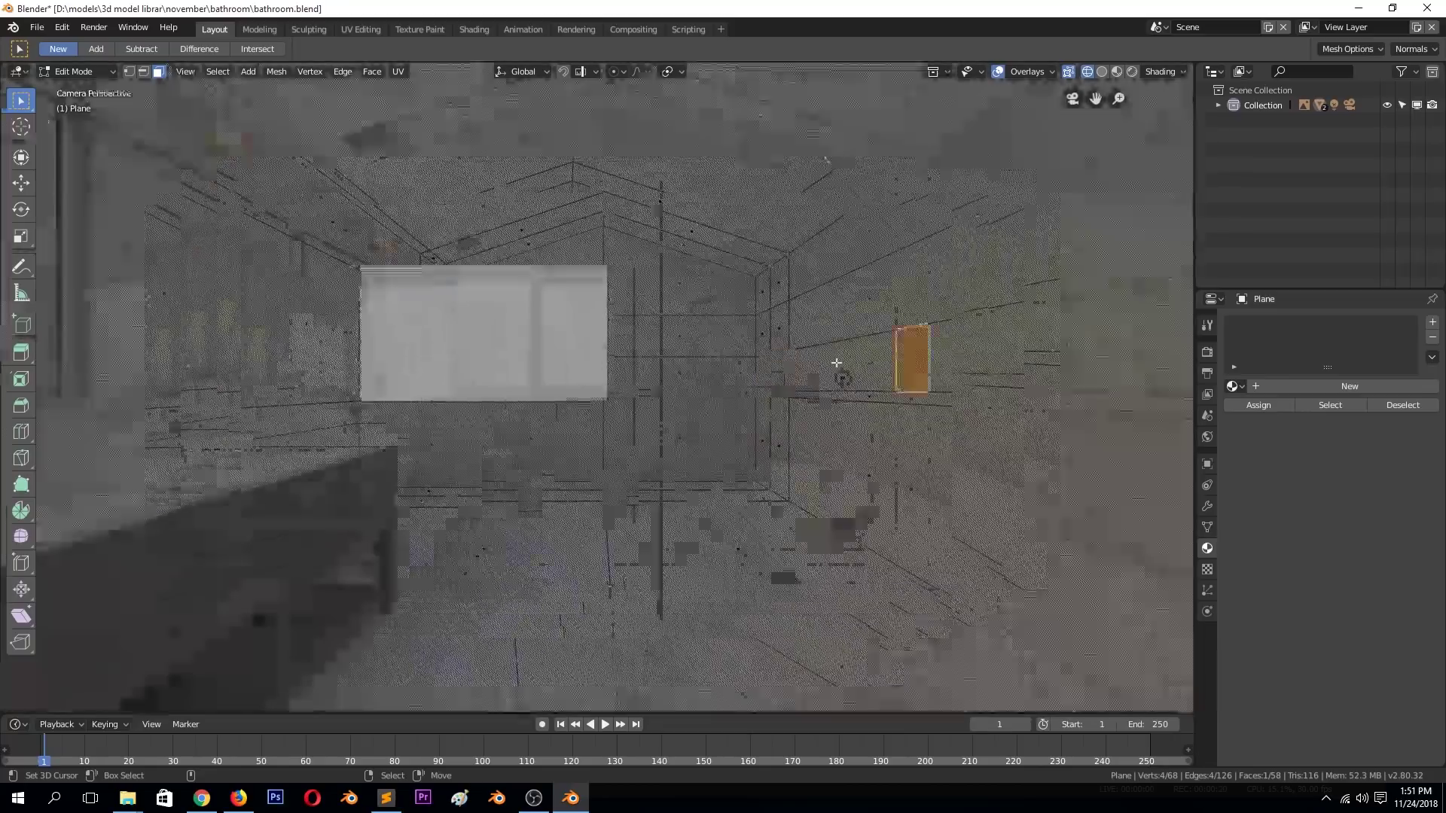
# Leave Edit Mode and select the camera.
pyautogui.scroll(-2, 835, 363)
pyautogui.press('Tab')
pyautogui.scroll(-3, 839, 341)
pyautogui.click(814, 220)
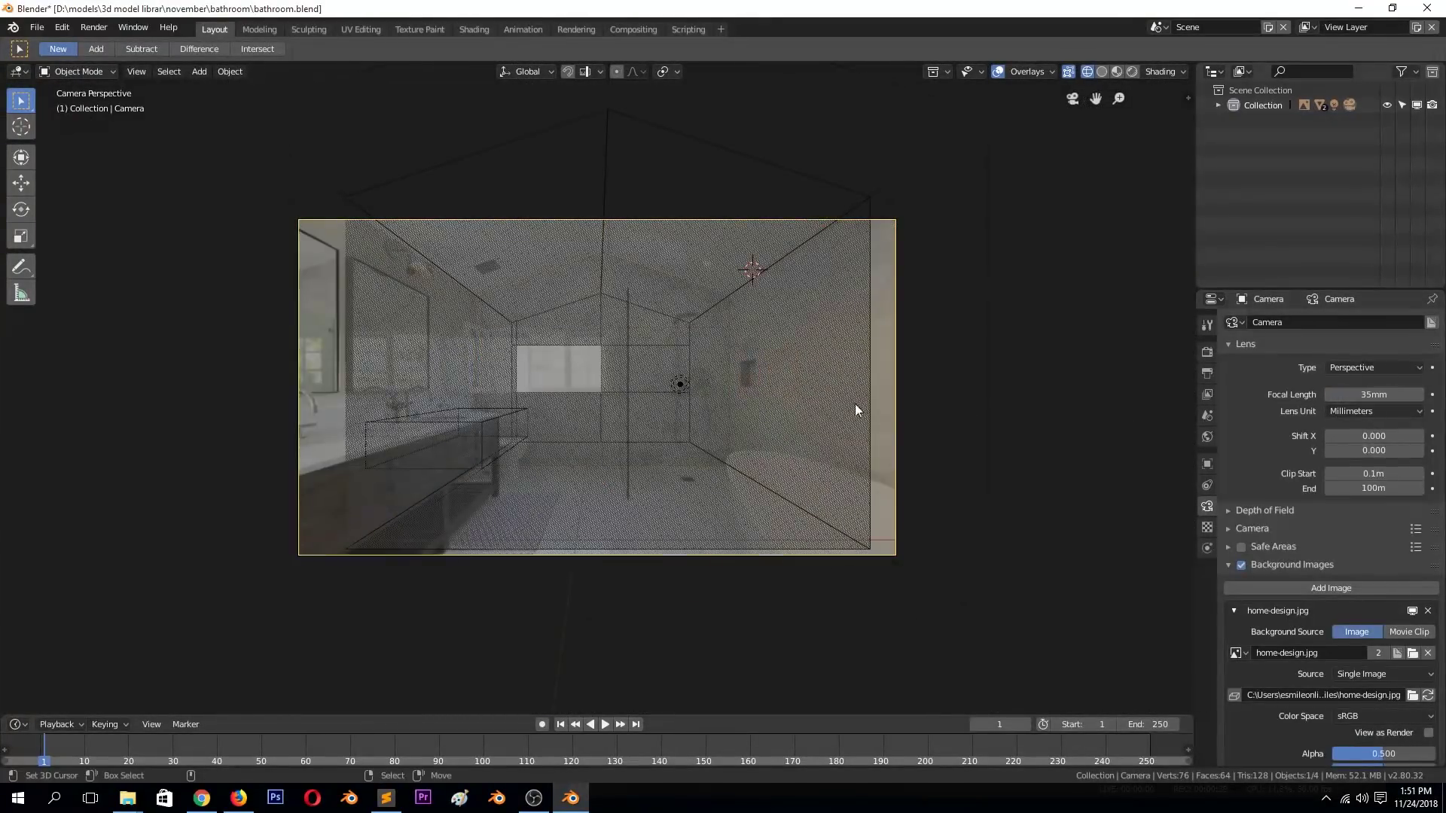
# Move the room shell further back along Y.
pyautogui.click(685, 432)
pyautogui.press('g')
pyautogui.press('y')
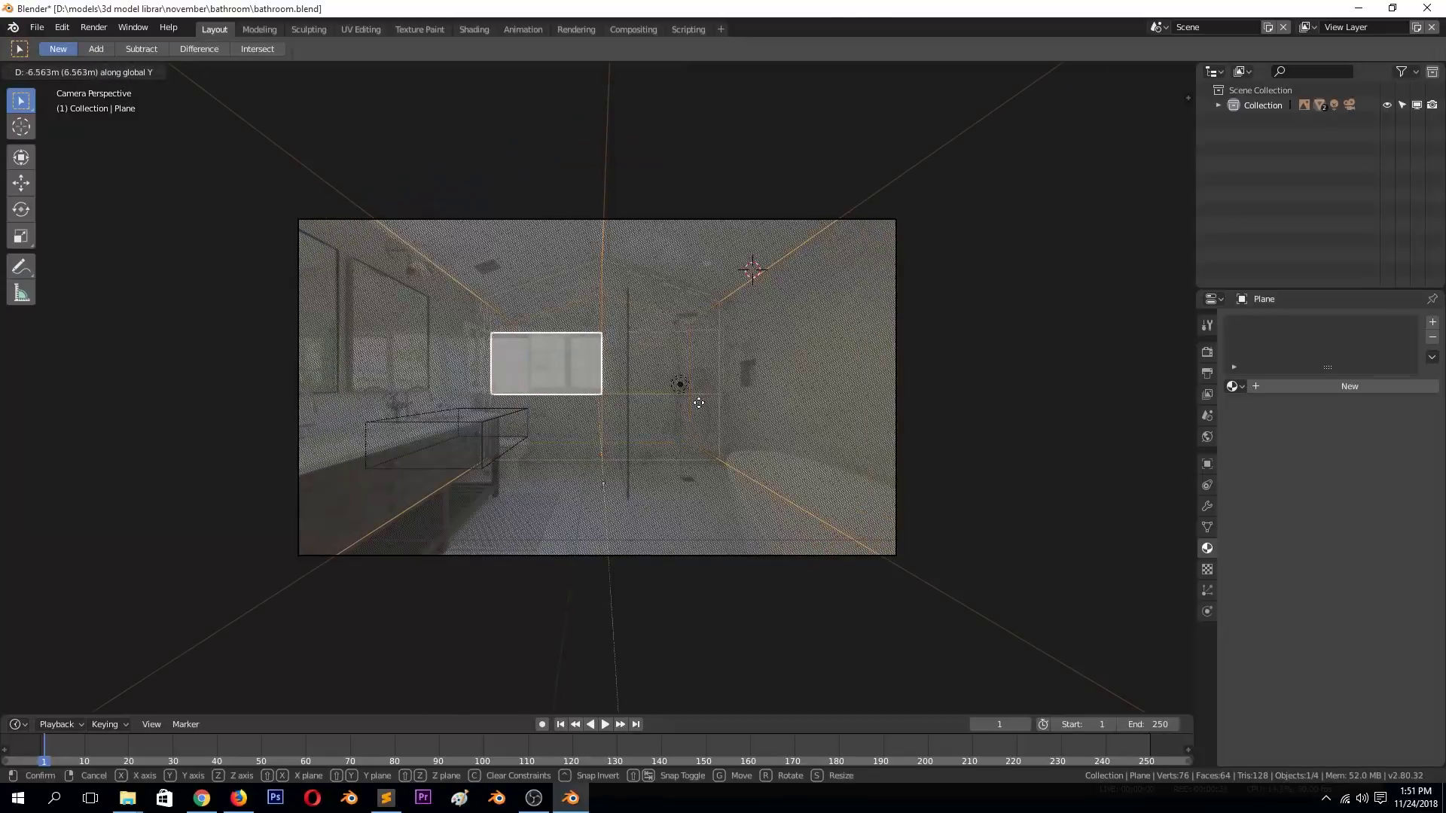
pyautogui.click(706, 401)
pyautogui.press('KP_0')
pyautogui.moveTo(807, 396); pyautogui.dragTo(720, 429, button='middle')
pyautogui.press('KP_0')
# Delete the room shell's faces via X > Faces and check the trimmed result.
pyautogui.press('Tab')
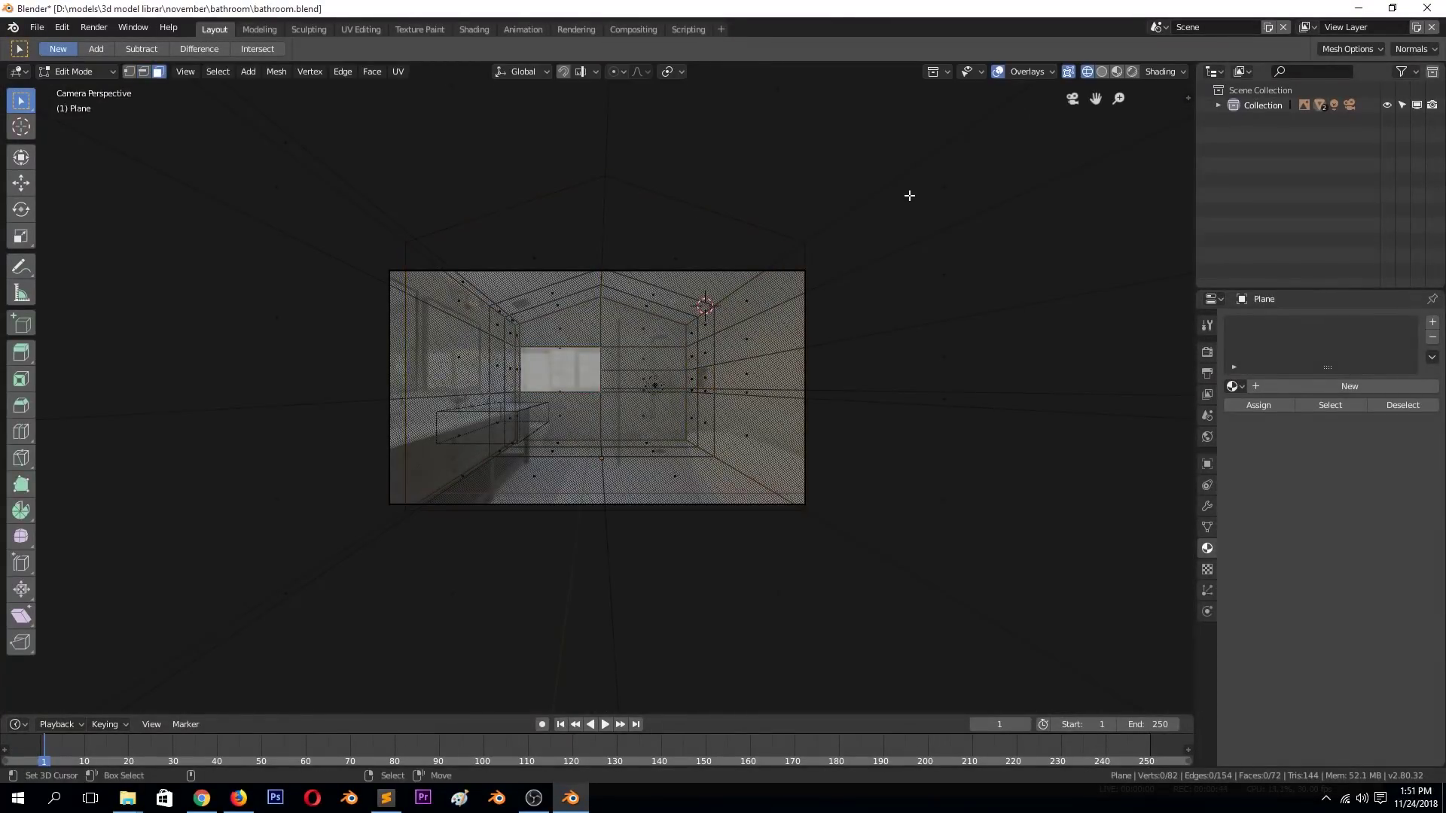
pyautogui.press('a')
pyautogui.press('x')
pyautogui.click(913, 183)
pyautogui.press('Tab')
pyautogui.moveTo(759, 414); pyautogui.dragTo(702, 441, button='middle')
pyautogui.press('KP_0')
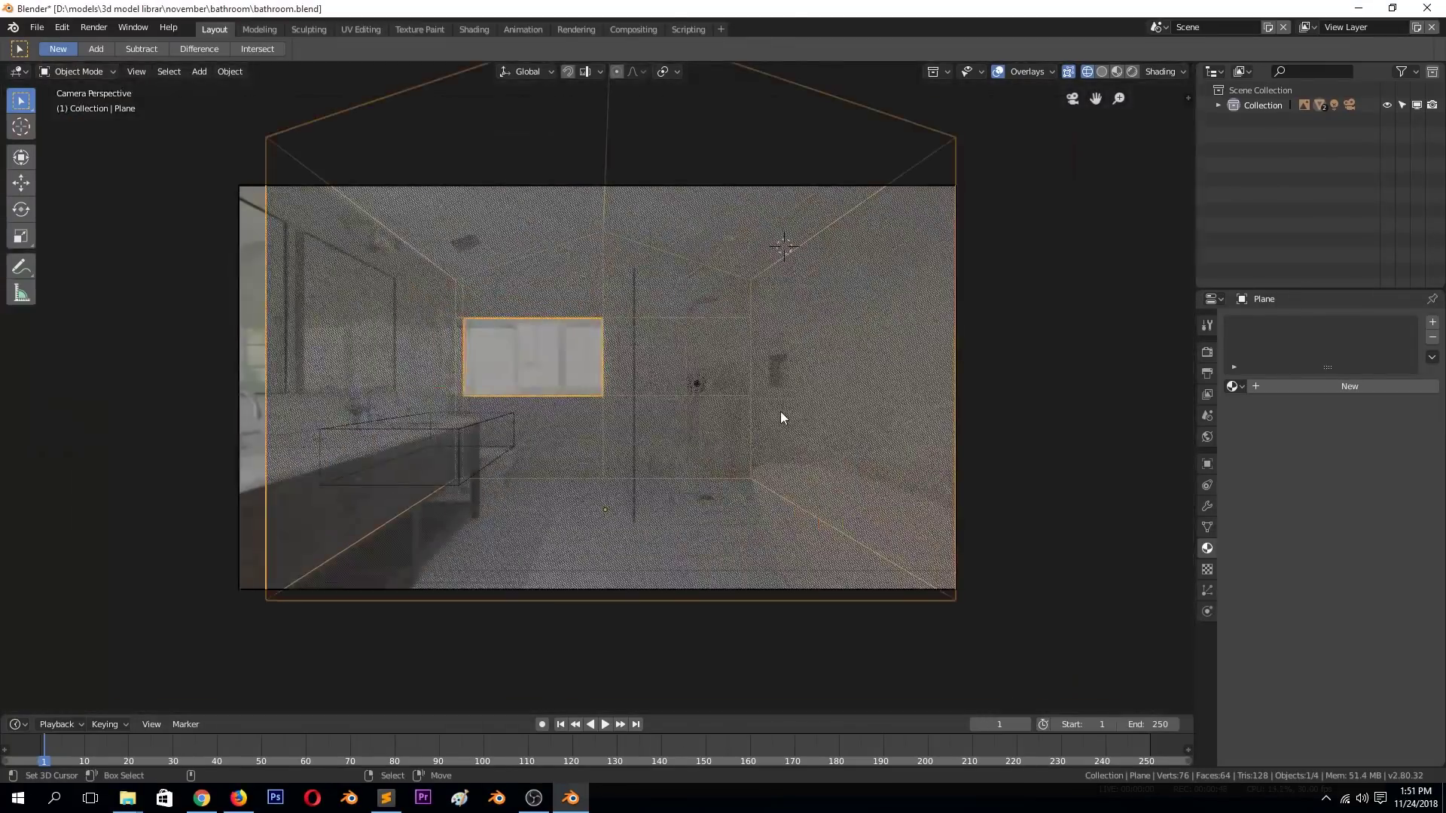
# Move the camera along its local Z axis.
pyautogui.click(901, 186)
pyautogui.press('g')
pyautogui.press('z')
pyautogui.press('z')
pyautogui.click(829, 181)
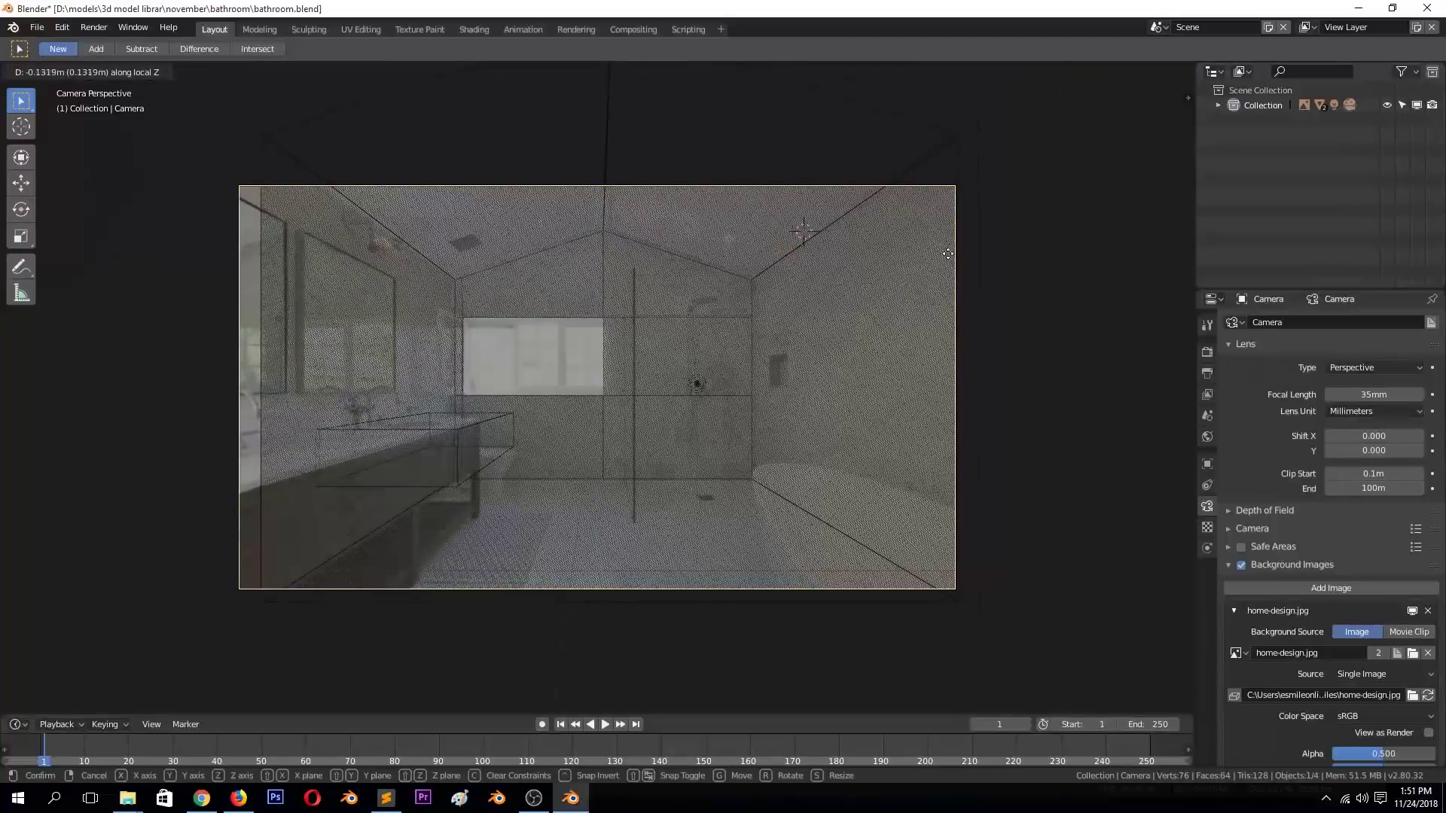
pyautogui.click(736, 340)
pyautogui.scroll(2, 736, 341)
pyautogui.scroll(2, 430, 437)
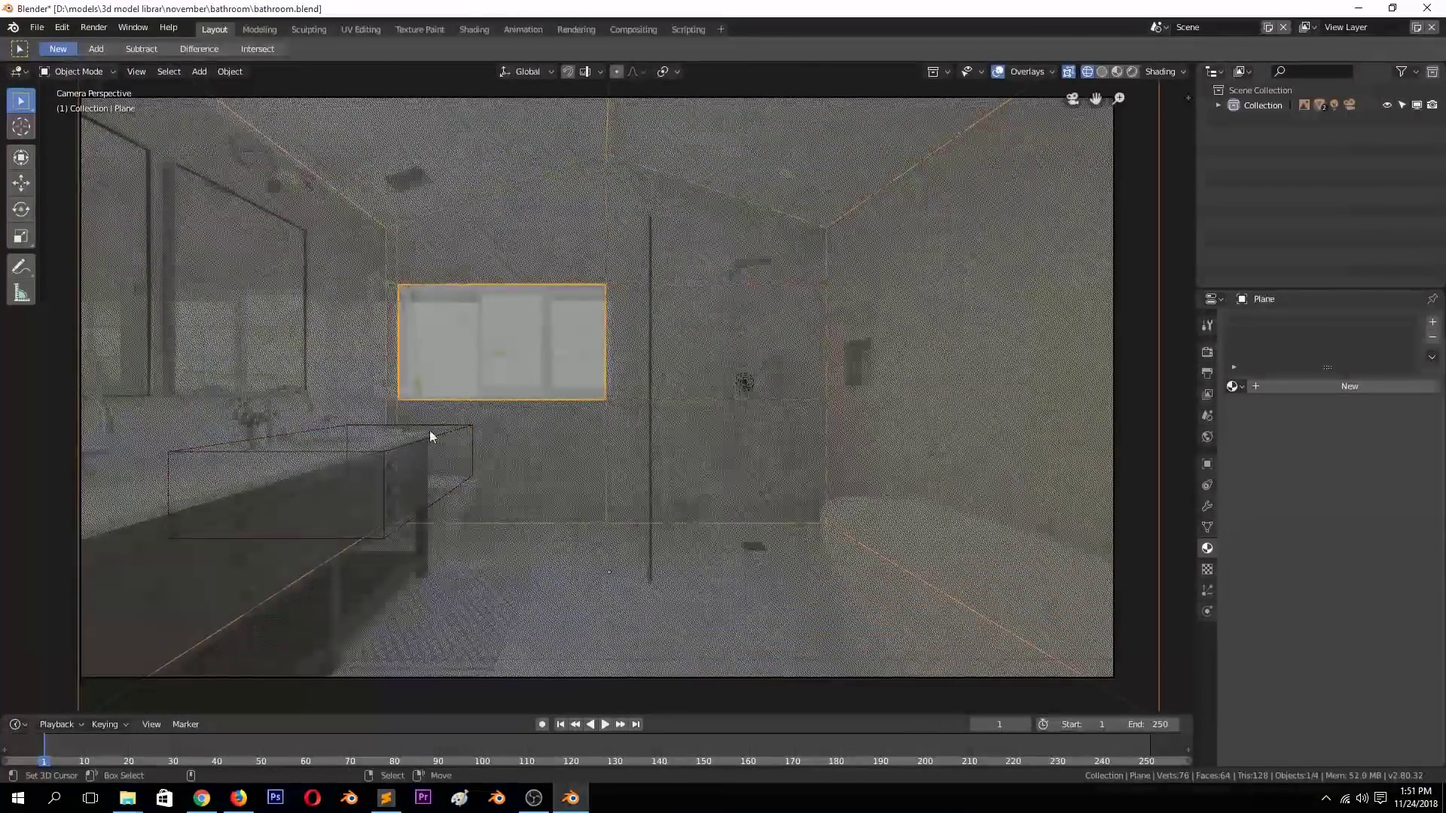
# Shift the vanity box in depth along Y.
pyautogui.click(429, 437)
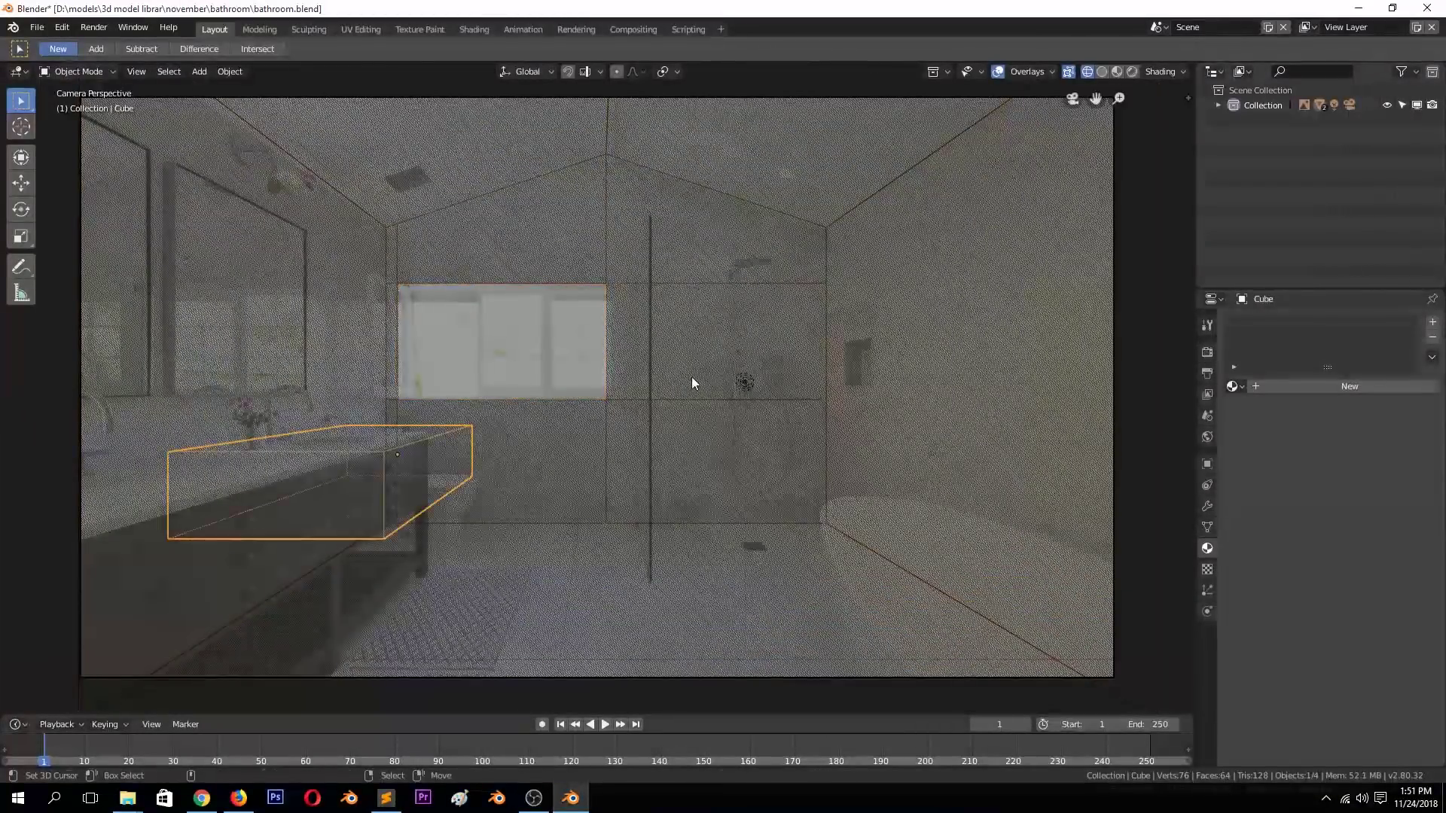
pyautogui.press('g')
pyautogui.press('y')
pyautogui.click(755, 313)
pyautogui.scroll(-2, 755, 313)
# Move the vanity box 4.27 m toward the camera and turn the Outliner into a 3D Viewport.
pyautogui.press('g')
pyautogui.press('Escape')
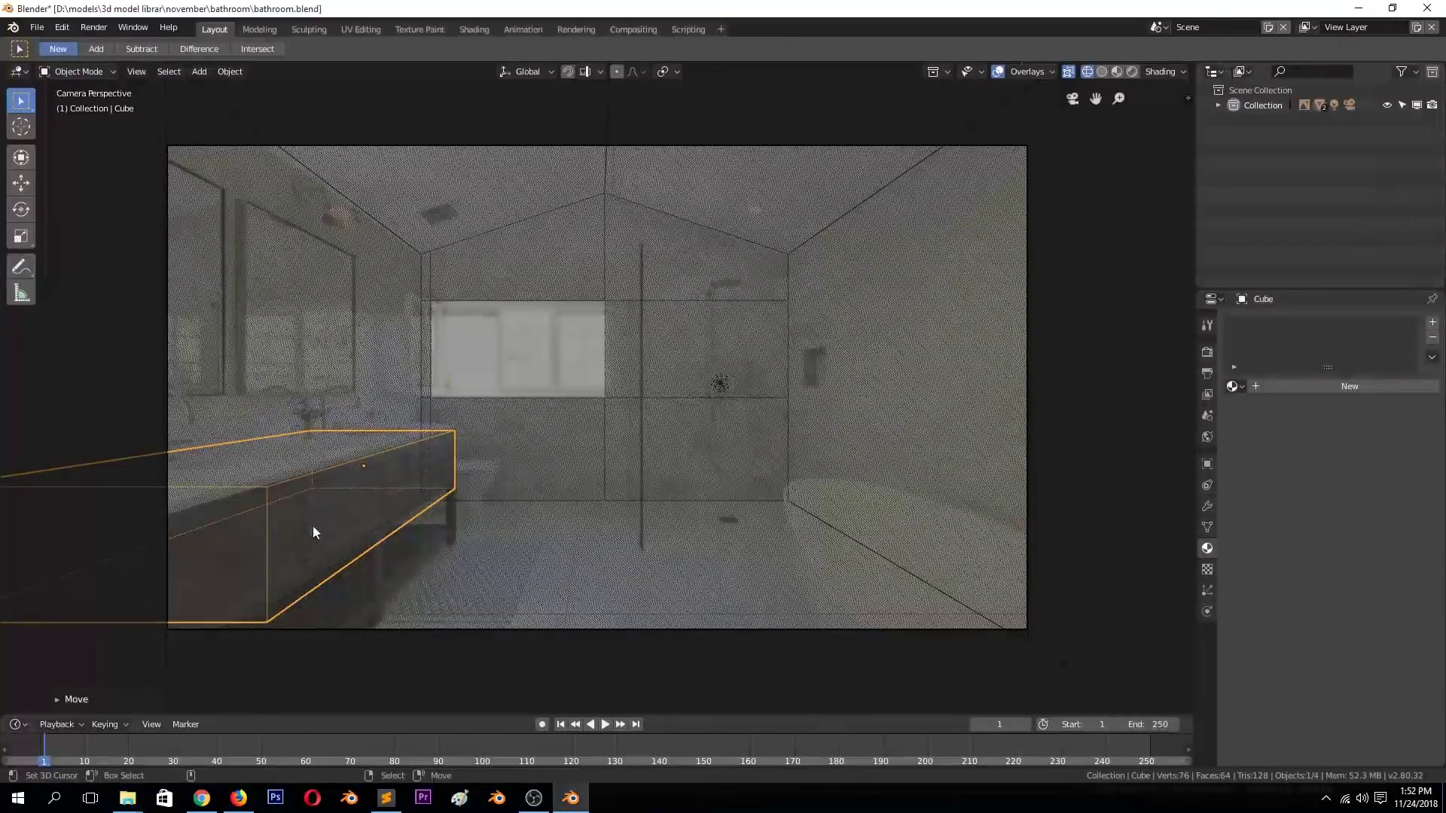
pyautogui.press('g')
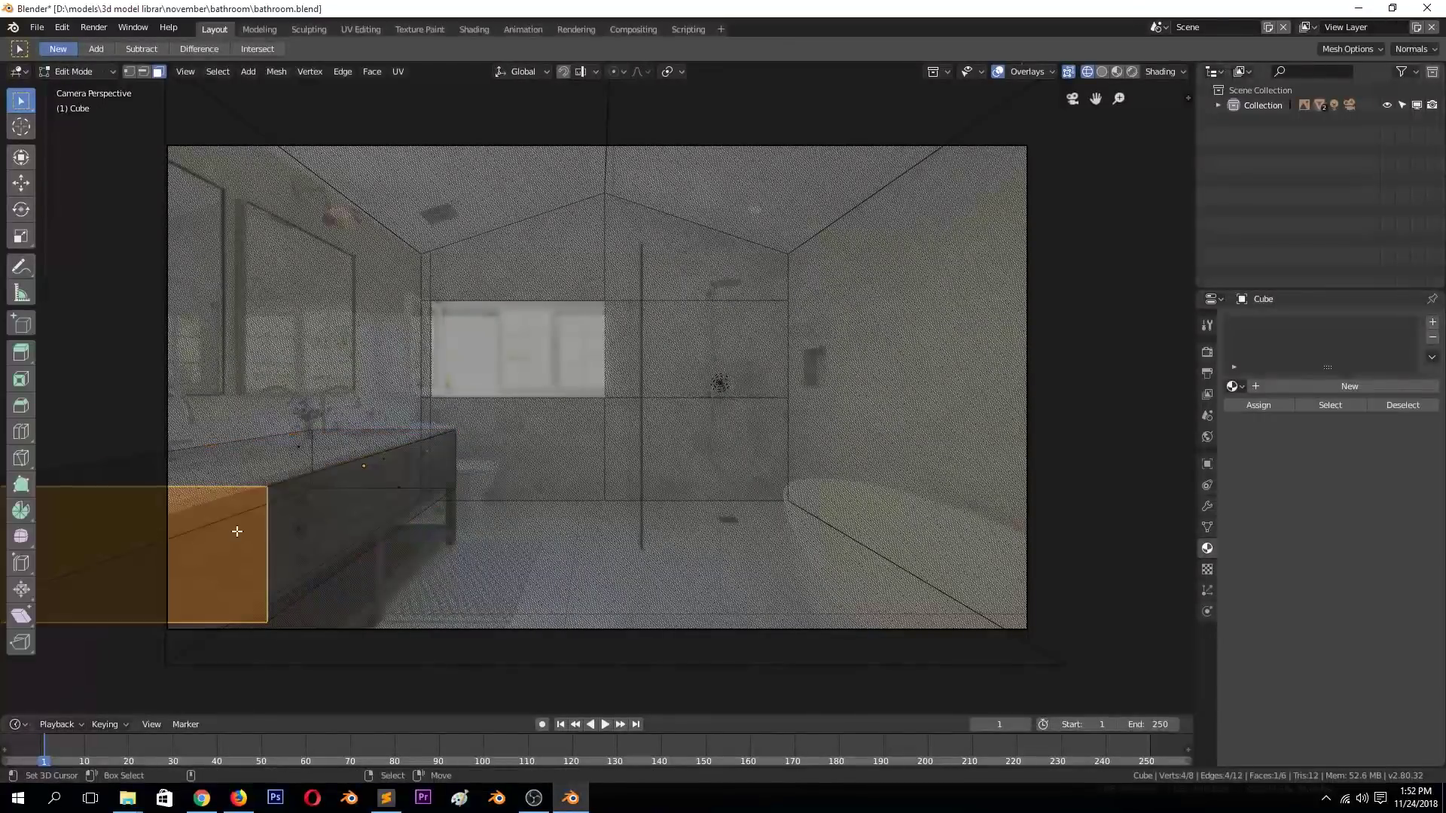
pyautogui.click(355, 477)
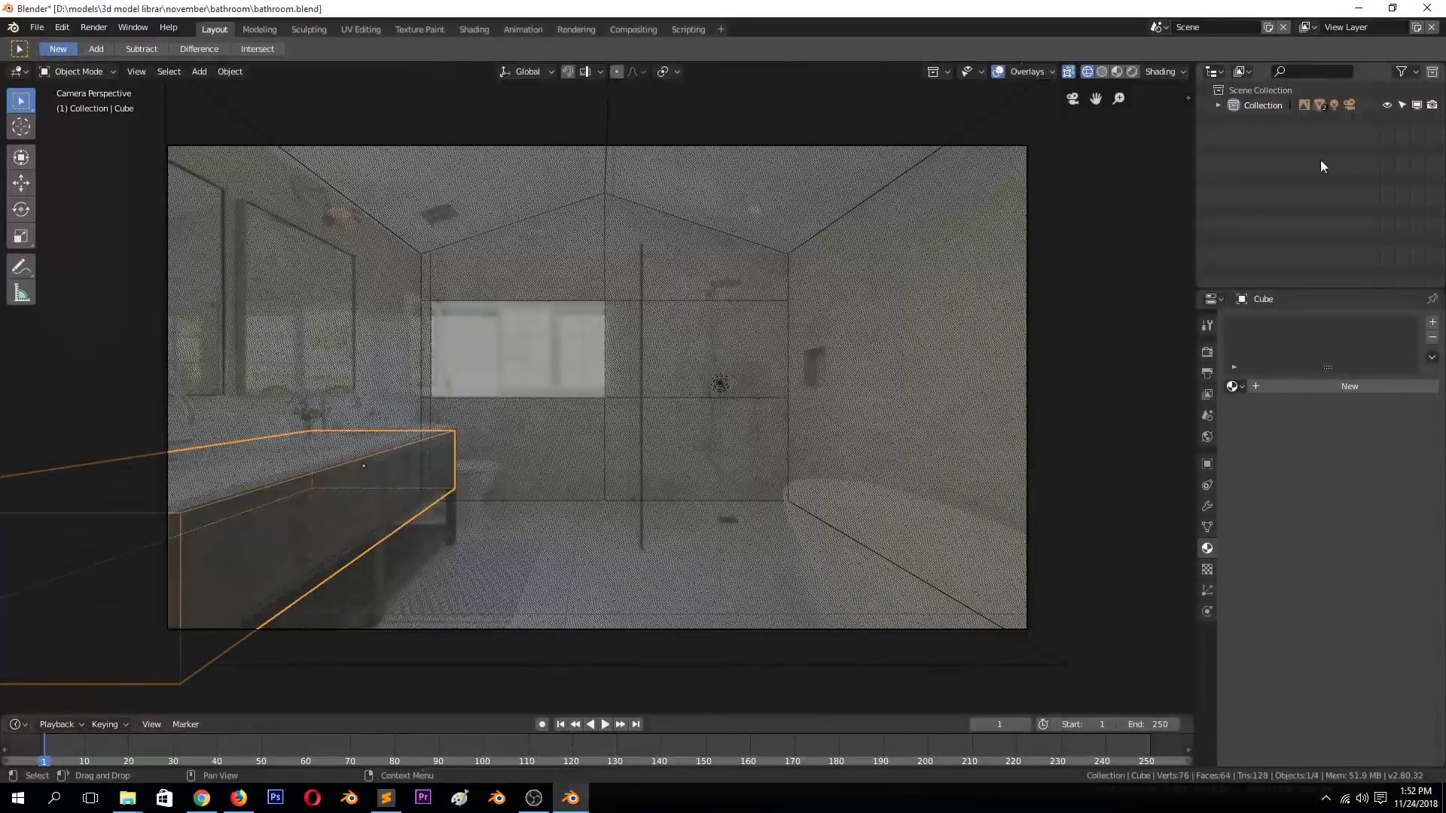
pyautogui.click(1212, 72)
pyautogui.click(823, 131)
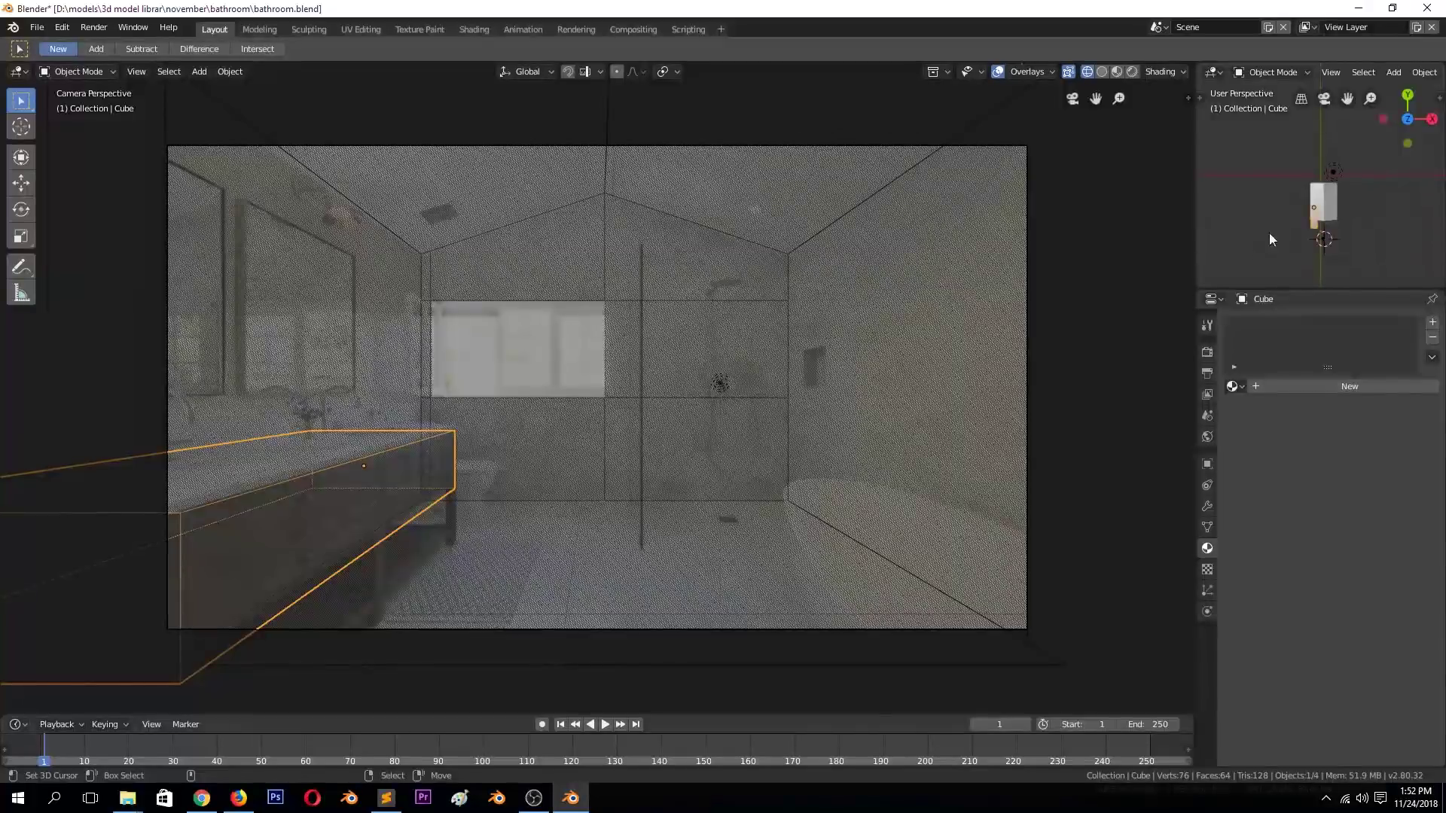
# Enlarge the second 3D view and move the reference image empty 34.2 m along X, 15.6 m up.
pyautogui.moveTo(1272, 289); pyautogui.dragTo(1272, 416)
pyautogui.moveTo(1195, 326); pyautogui.dragTo(1089, 326)
pyautogui.click(1245, 238)
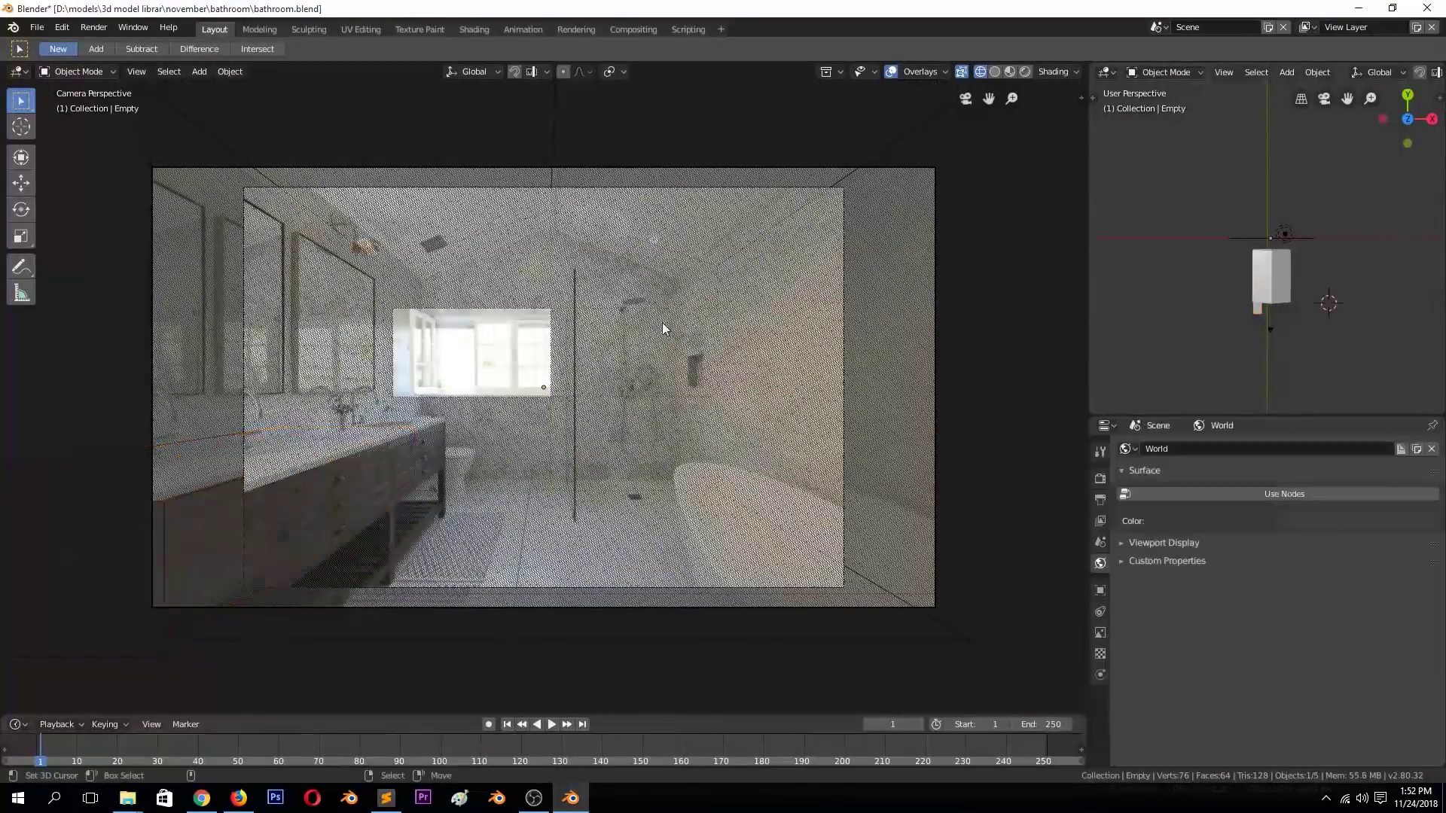
pyautogui.moveTo(1253, 249); pyautogui.dragTo(1133, 199)
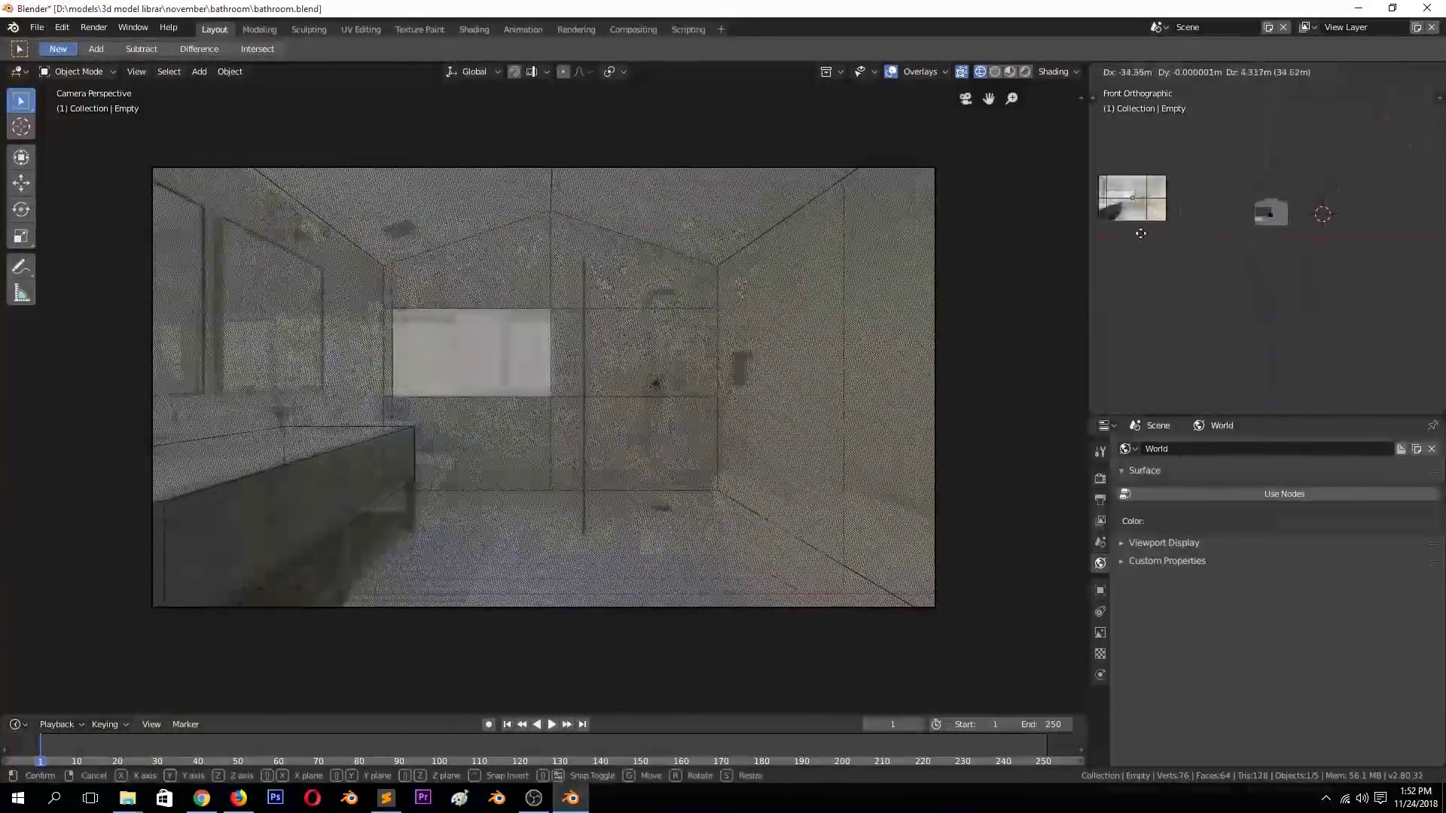
# Show the photo's drawers front-on with overlays off and zoomed in, then isolate the vanity box.
pyautogui.press('KP_1')
pyautogui.moveTo(1370, 96); pyautogui.dragTo(1395, 91)
pyautogui.click(1345, 71)
pyautogui.click(1295, 118)
pyautogui.click(1118, 328)
pyautogui.scroll(6, 1202, 283)
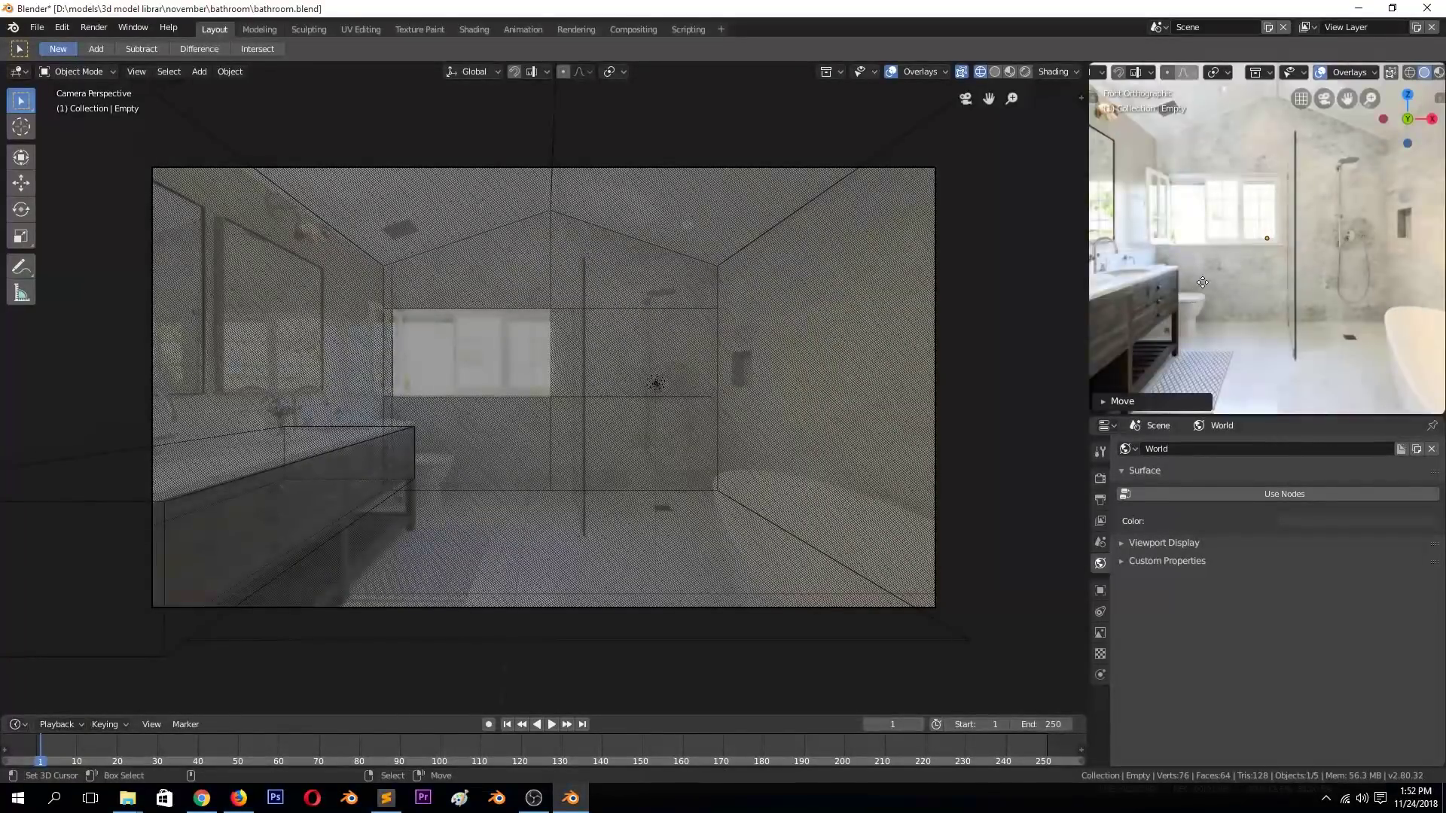
pyautogui.scroll(2, 1227, 229)
pyautogui.scroll(3, 1227, 229)
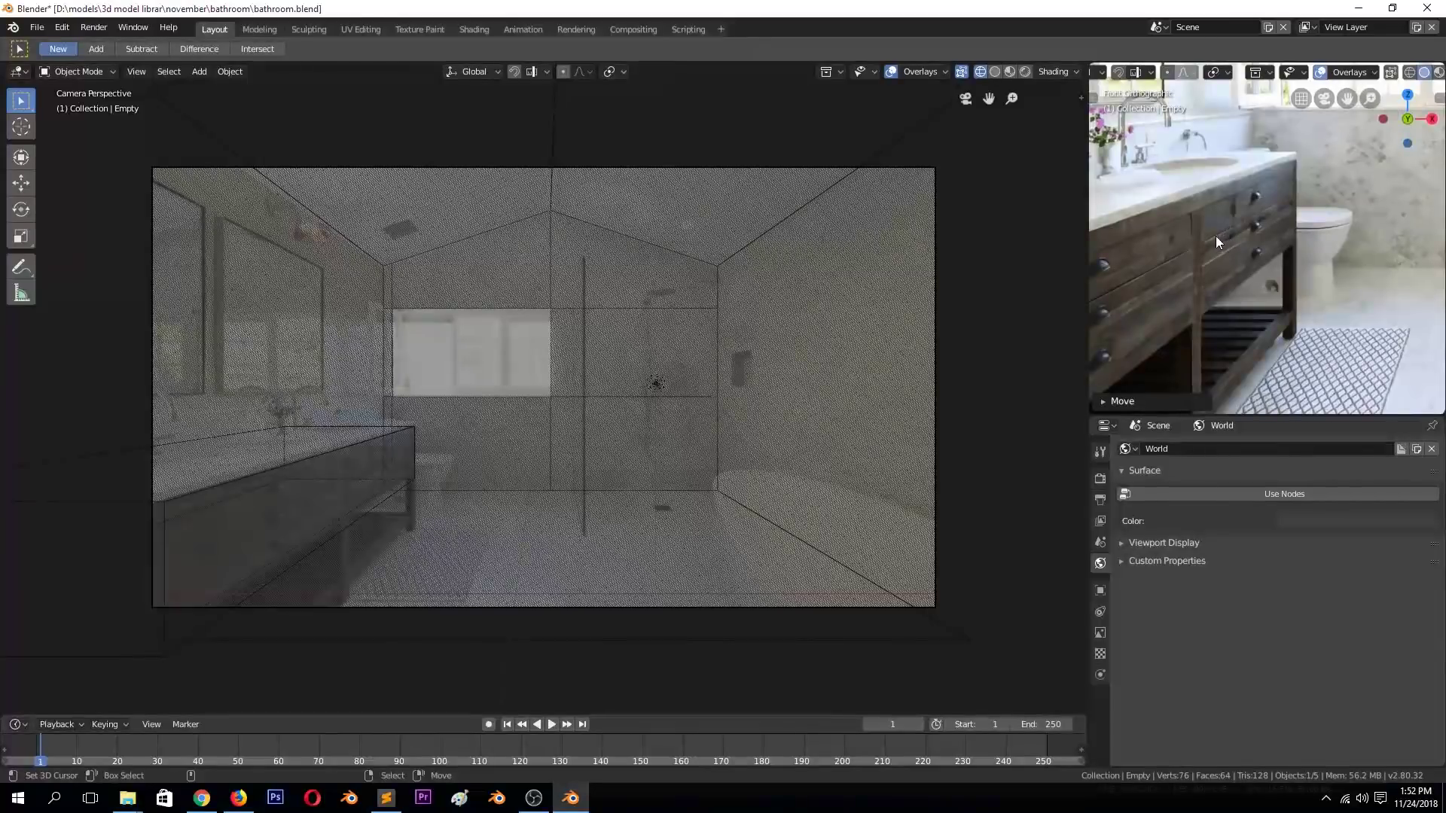
pyautogui.click(229, 469)
pyautogui.hotkey('shift', 'h')
# Switch to solid shading, unhide the room, isolate the vanity box and apply its transforms.
pyautogui.press('z')
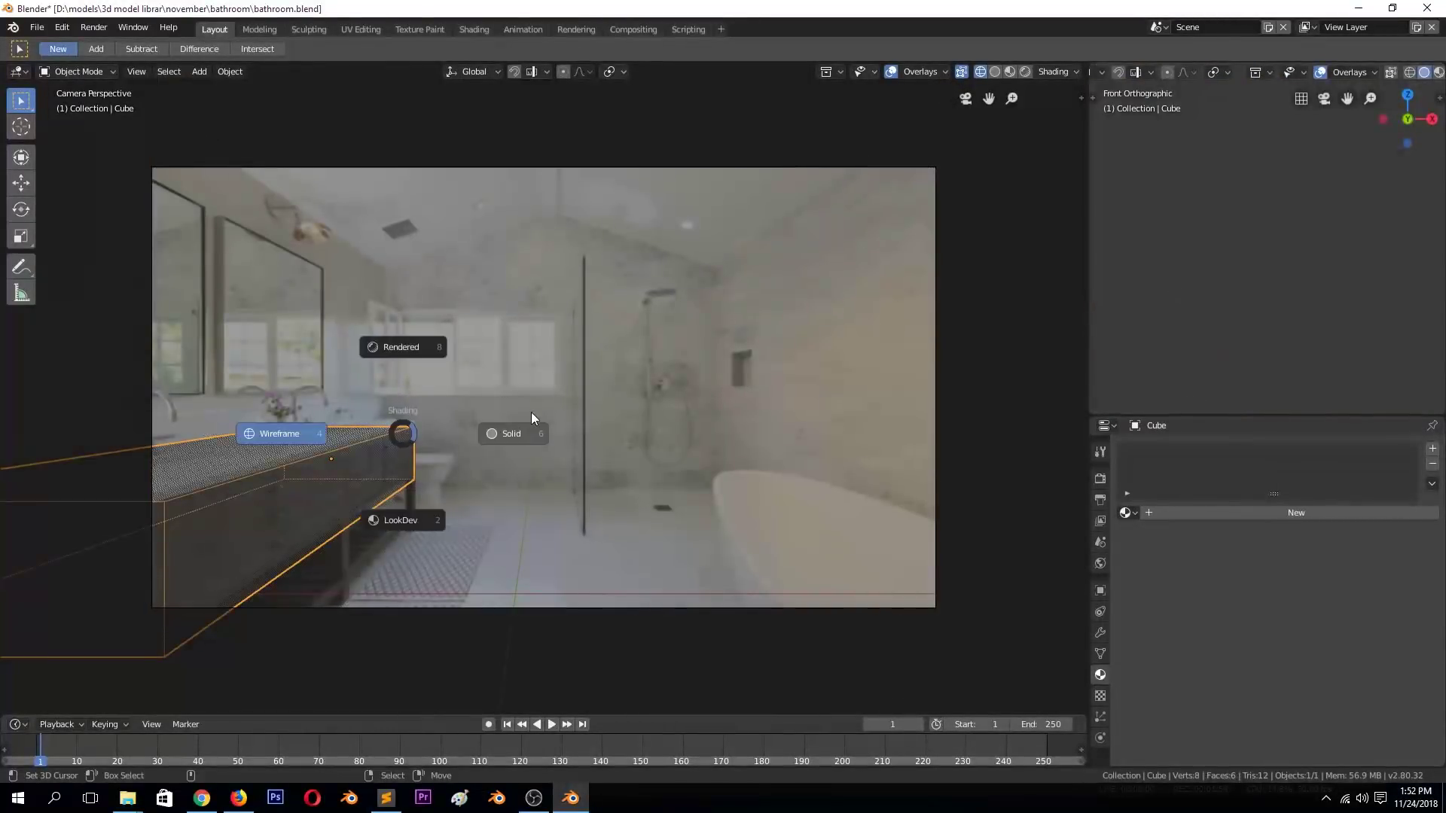
pyautogui.click(531, 412)
pyautogui.hotkey('alt', 'h')
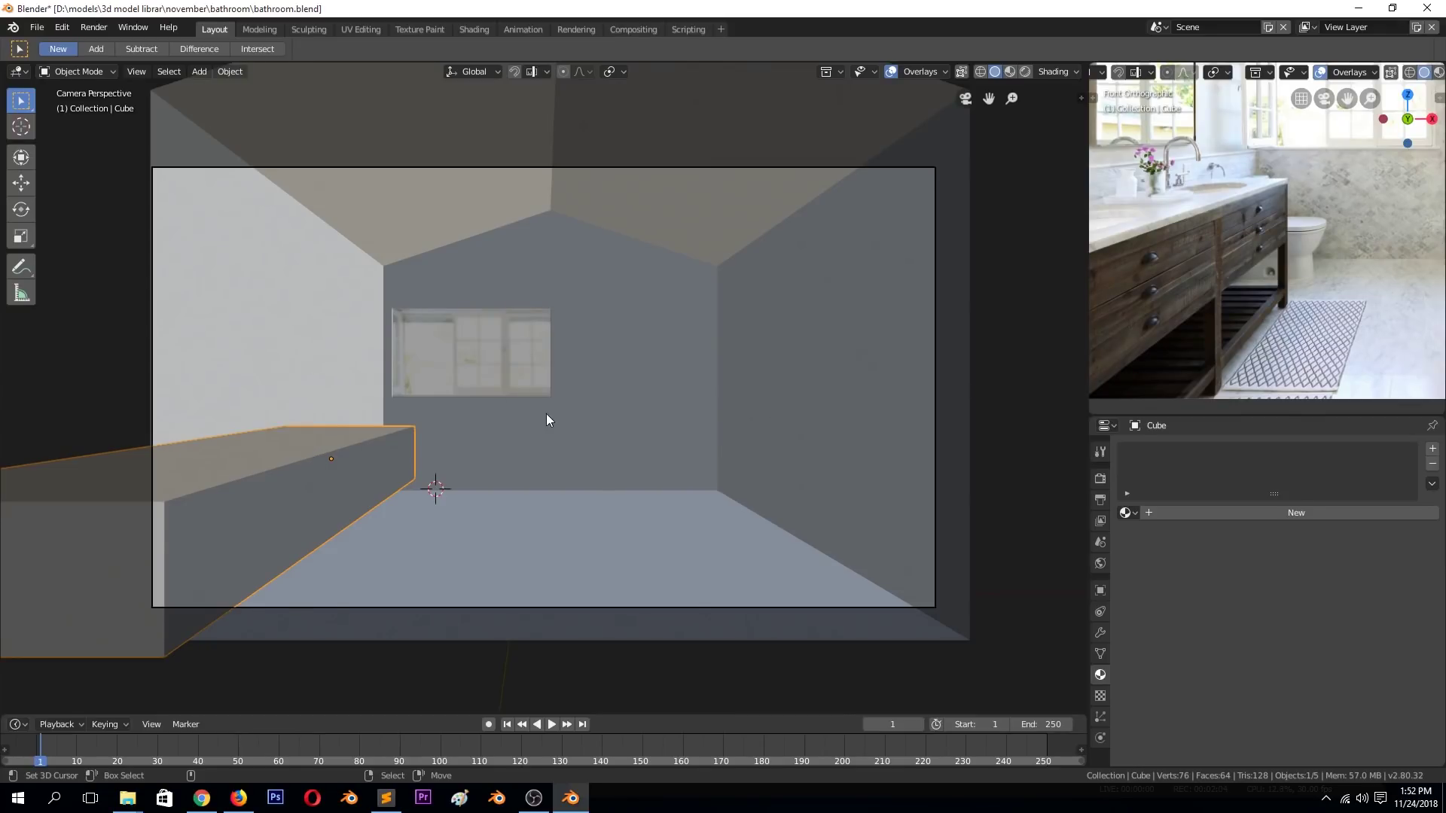
pyautogui.press('KP_Divide')
pyautogui.hotkey('ctrl', 'a')
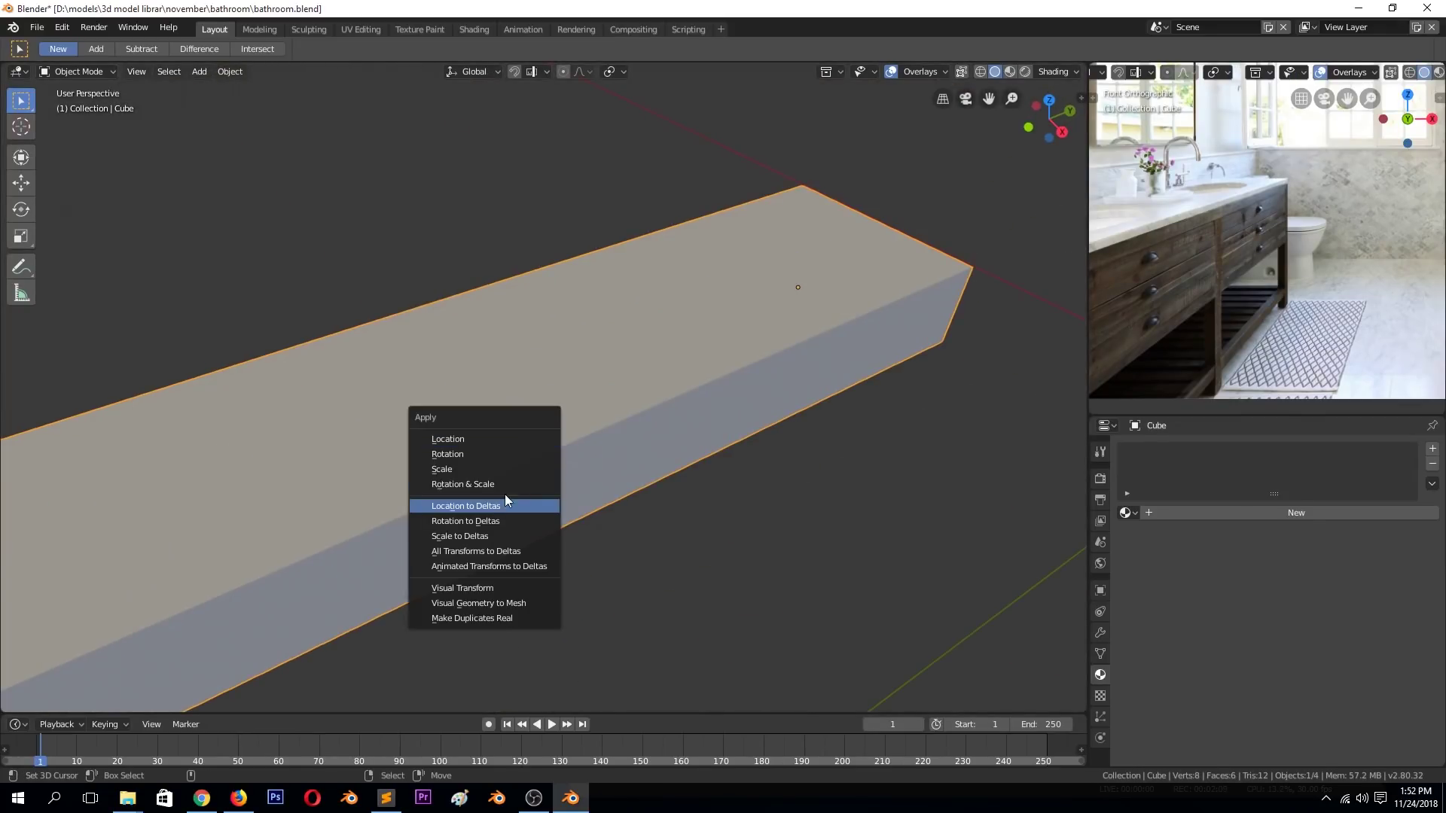
pyautogui.click(503, 486)
pyautogui.scroll(-2, 582, 455)
pyautogui.scroll(2, 582, 455)
pyautogui.scroll(3, 1208, 283)
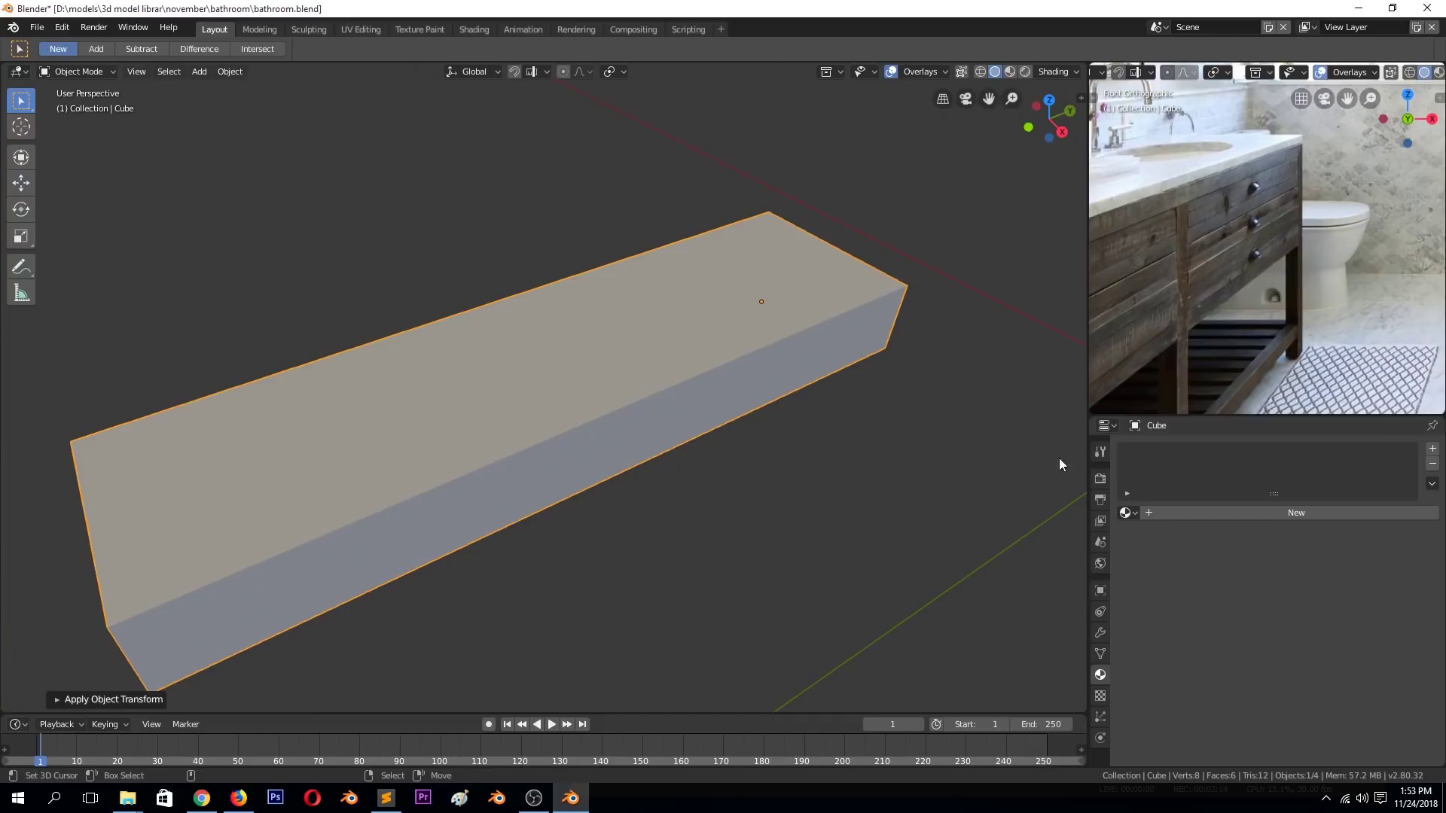
pyautogui.scroll(1, 1135, 277)
pyautogui.scroll(2, 1135, 277)
pyautogui.scroll(1, 1135, 277)
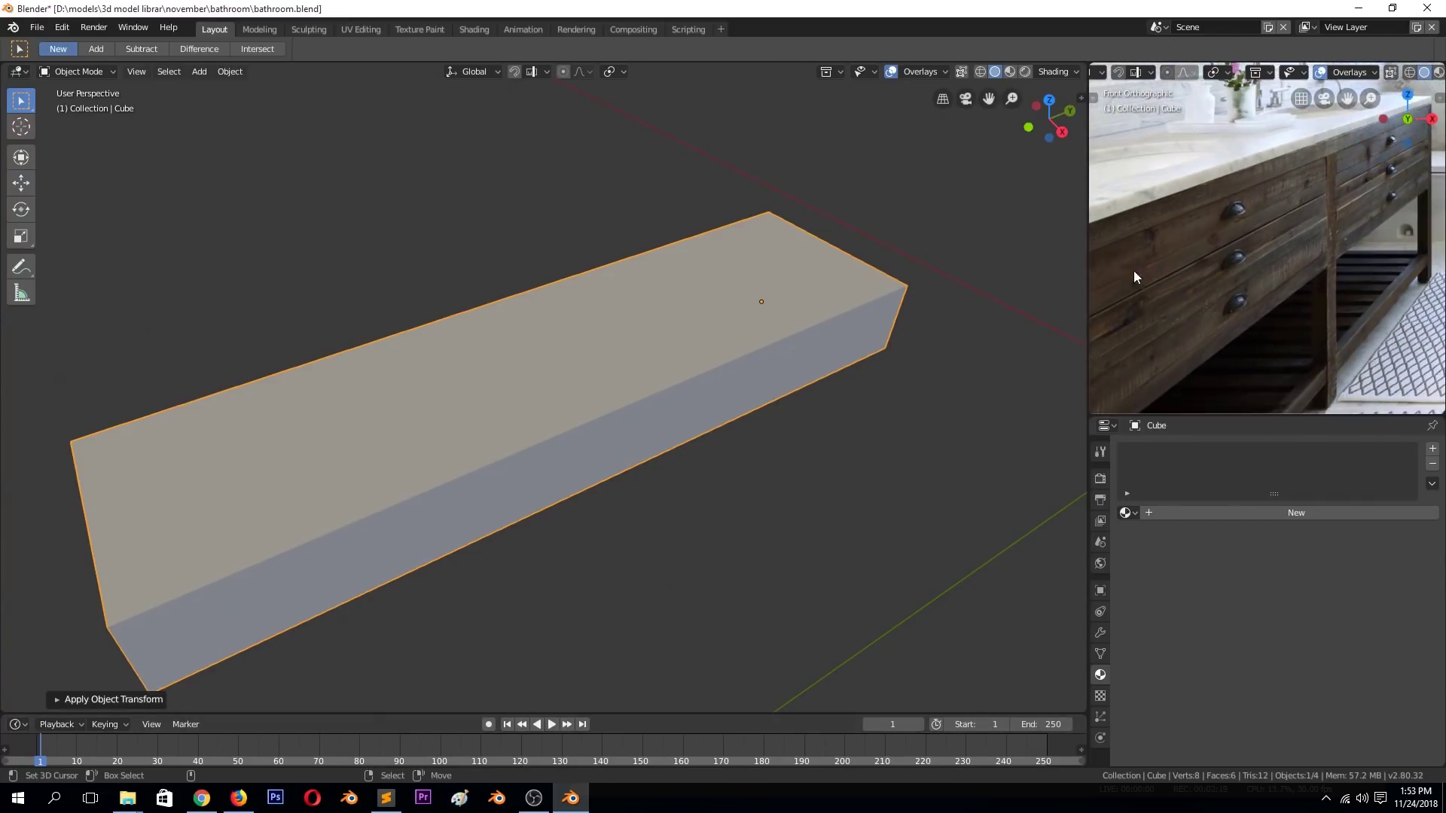
# Loop cut the vanity box at its centre and bevel that loop into a band.
pyautogui.press('Tab')
pyautogui.moveTo(555, 400)
pyautogui.mouseDown(button='middle')
pyautogui.moveTo(585, 347)
pyautogui.moveTo(555, 387)
pyautogui.mouseUp(button='middle')
pyautogui.hotkey('ctrl', 'r')
pyautogui.click(548, 374)
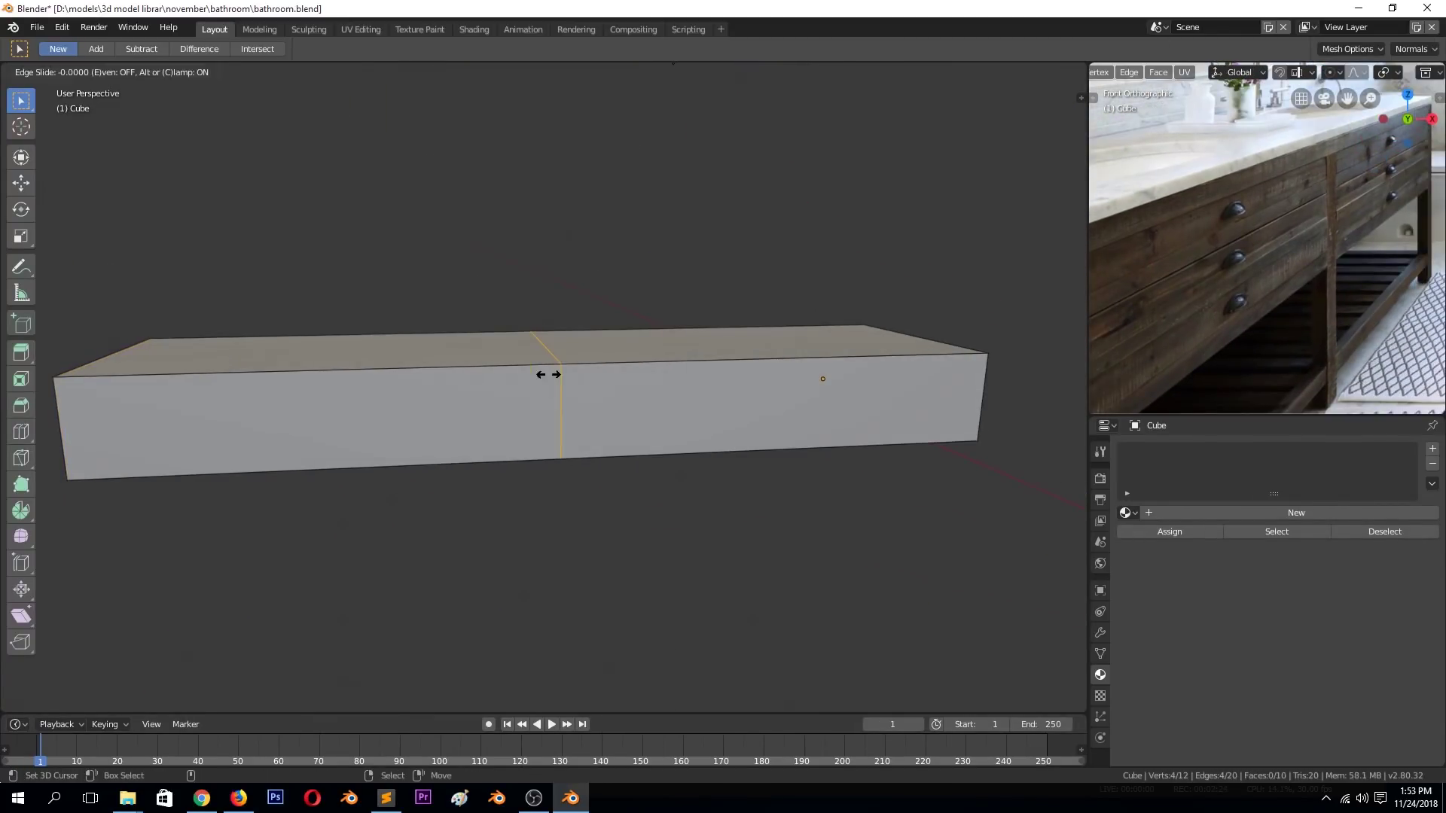
pyautogui.hotkey('ctrl', 'b')
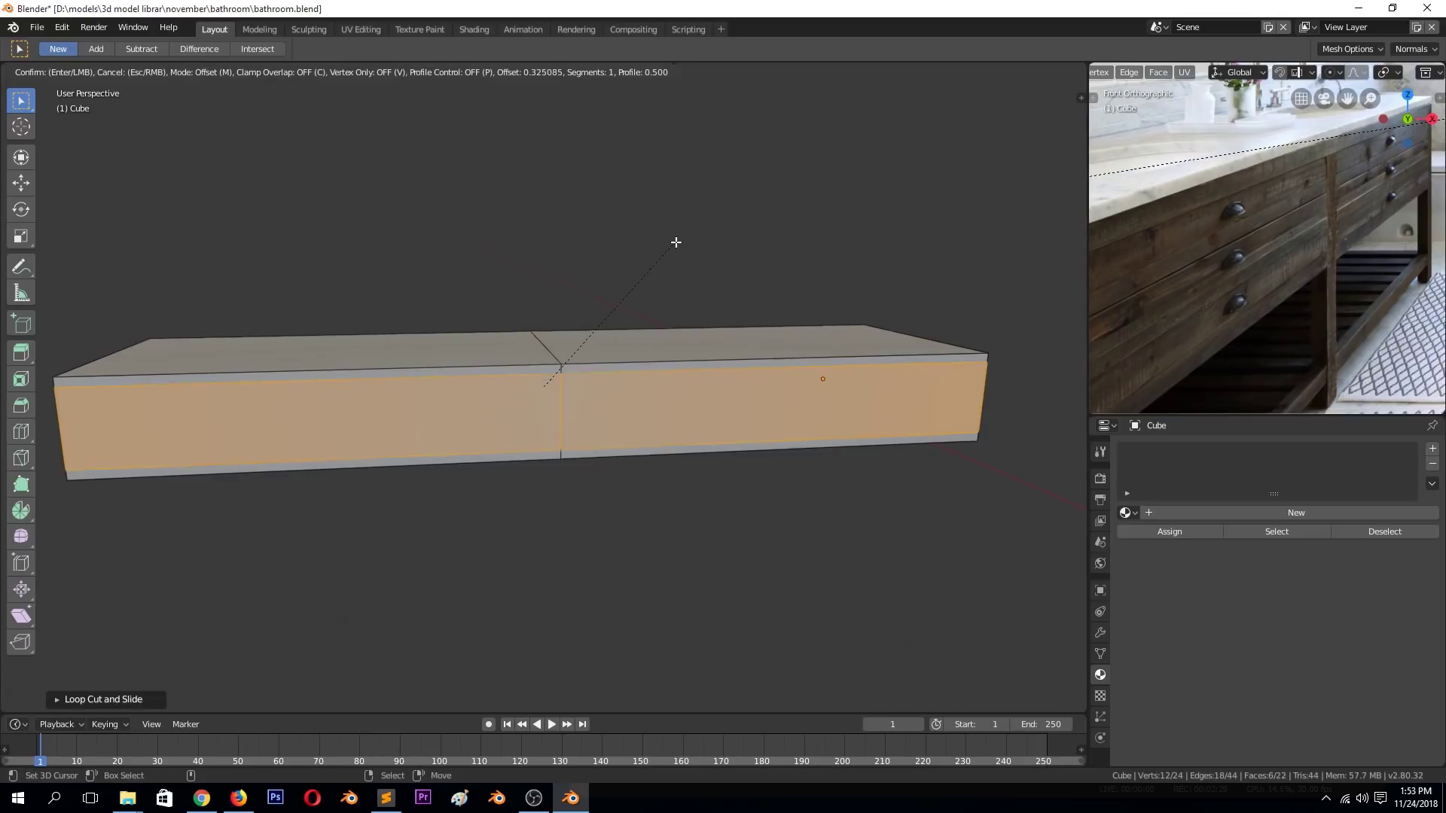
pyautogui.click(675, 247)
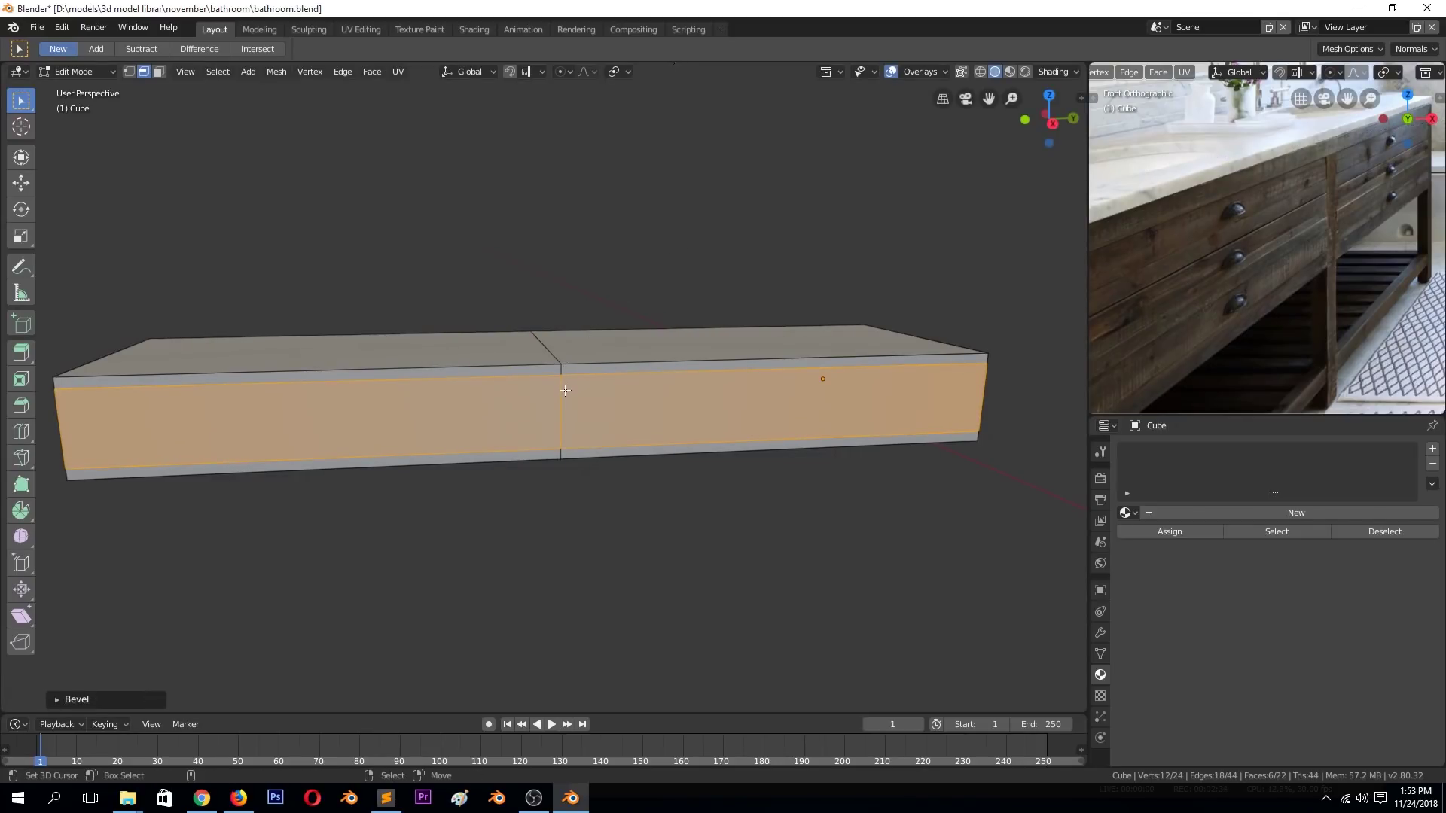
# Select and delete the box's left-half faces, then return to Object Mode.
pyautogui.press('3')
pyautogui.keyDown('alt'); pyautogui.click(347, 372); pyautogui.keyUp('alt')
pyautogui.moveTo(346, 372); pyautogui.dragTo(328, 437, button='middle')
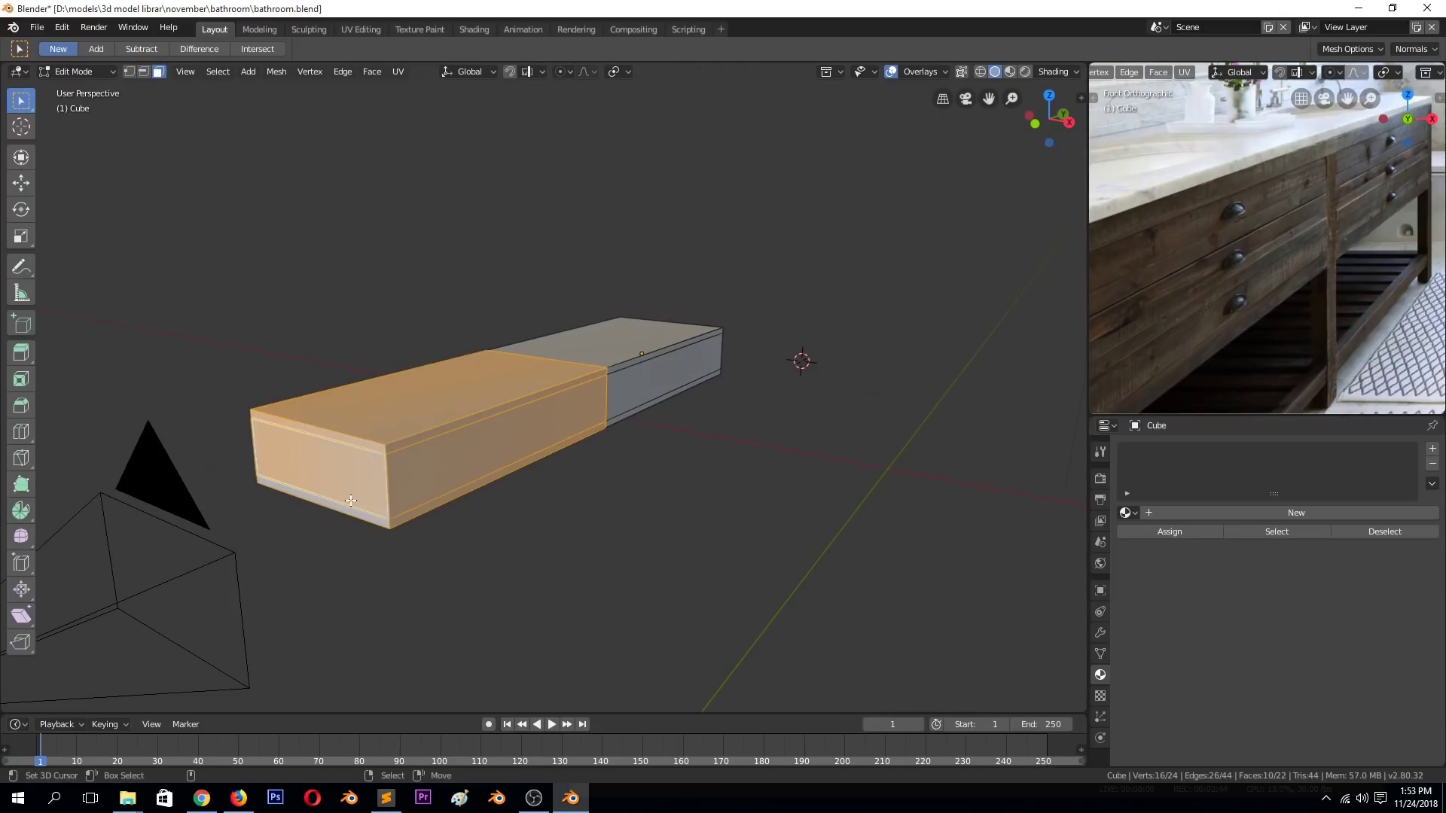
pyautogui.press('x')
pyautogui.click(347, 478)
pyautogui.press('Tab')
pyautogui.moveTo(694, 413); pyautogui.dragTo(756, 400, button='middle')
# Add a Mirror modifier on Y instead of X, with the origin snapped to the cursor at the centre edge.
pyautogui.click(1099, 451)
pyautogui.click(1237, 449)
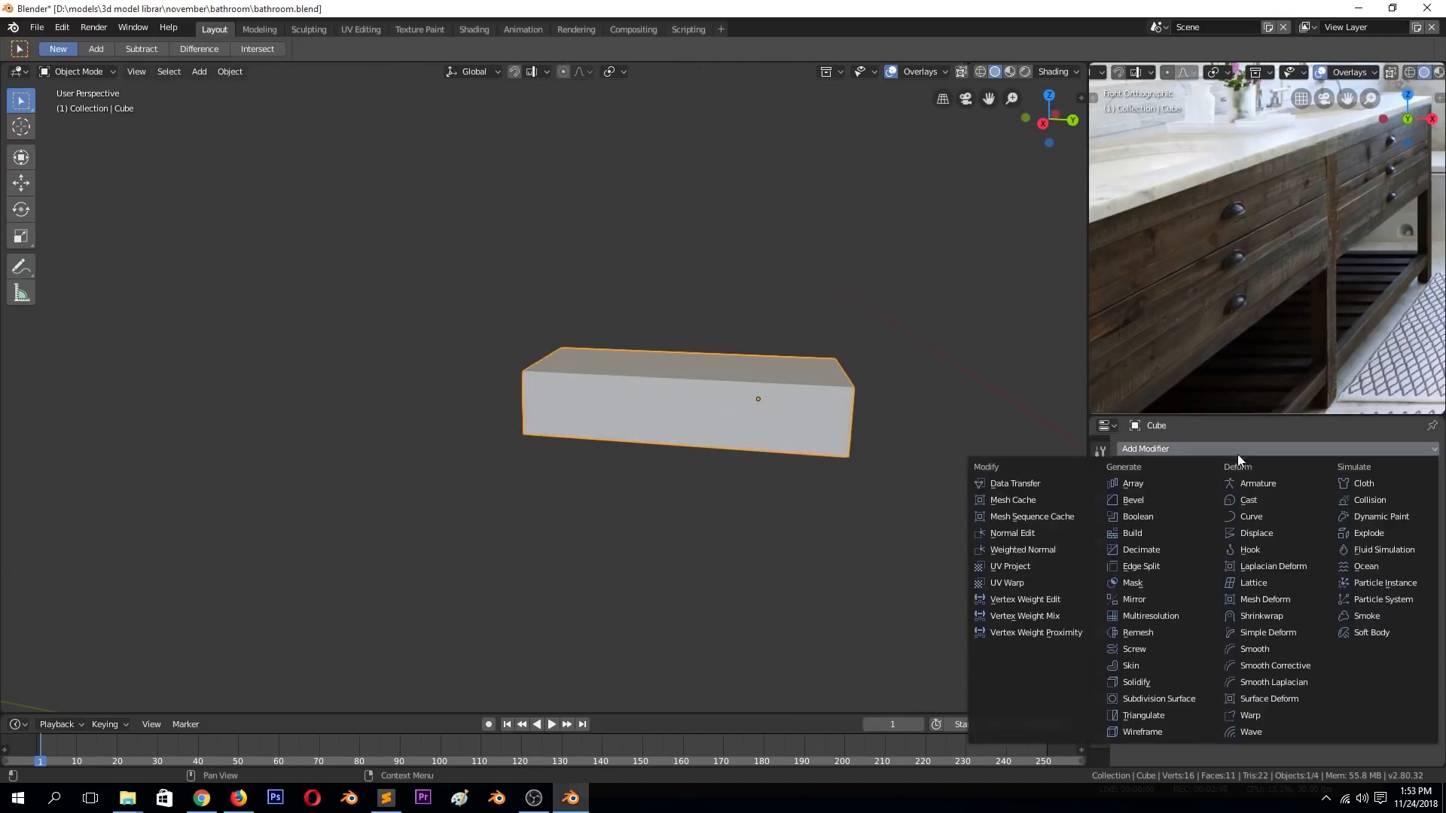
pyautogui.click(1130, 597)
pyautogui.press('Tab')
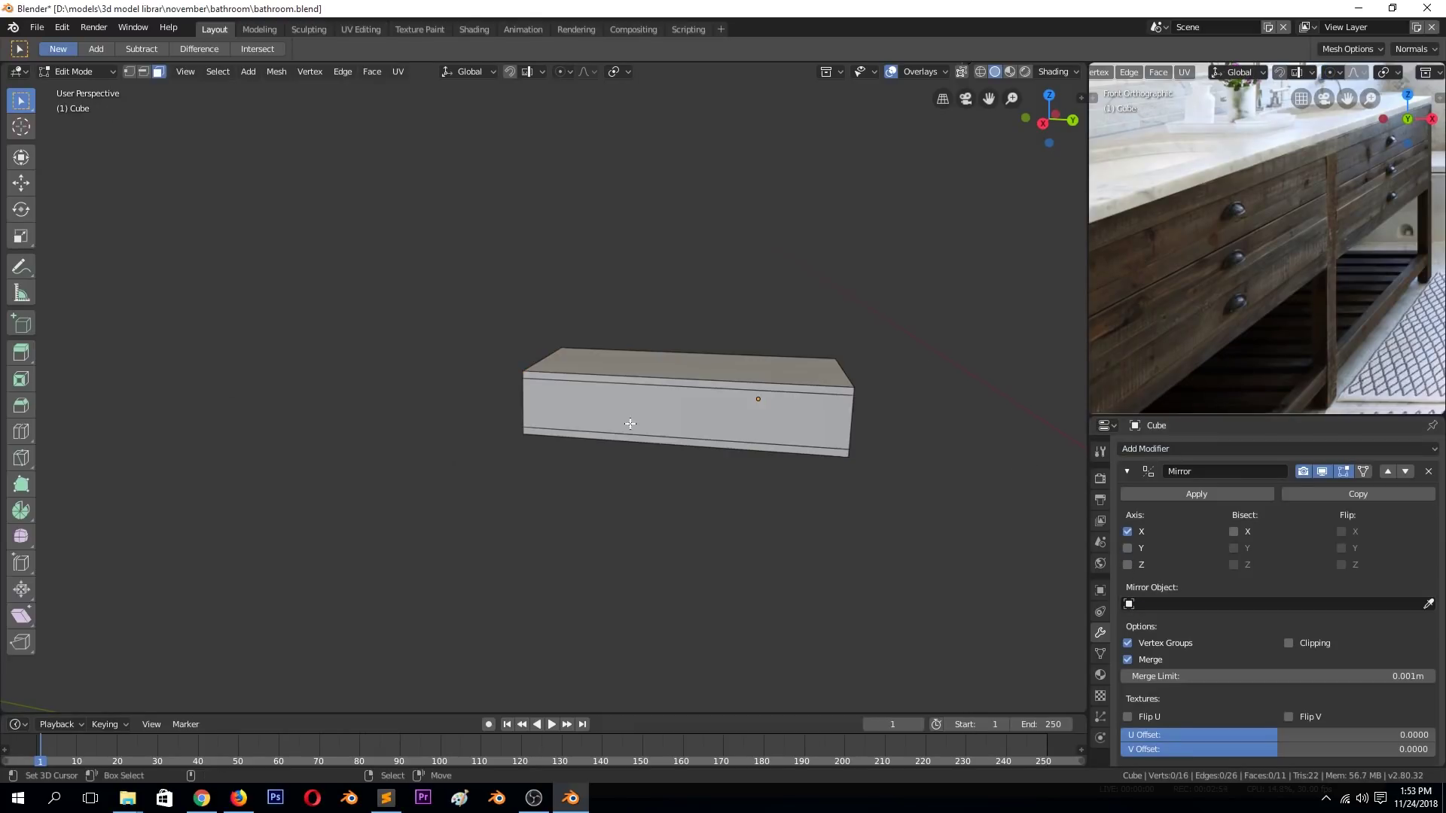
pyautogui.hotkey('shift', 's')
pyautogui.click(381, 289)
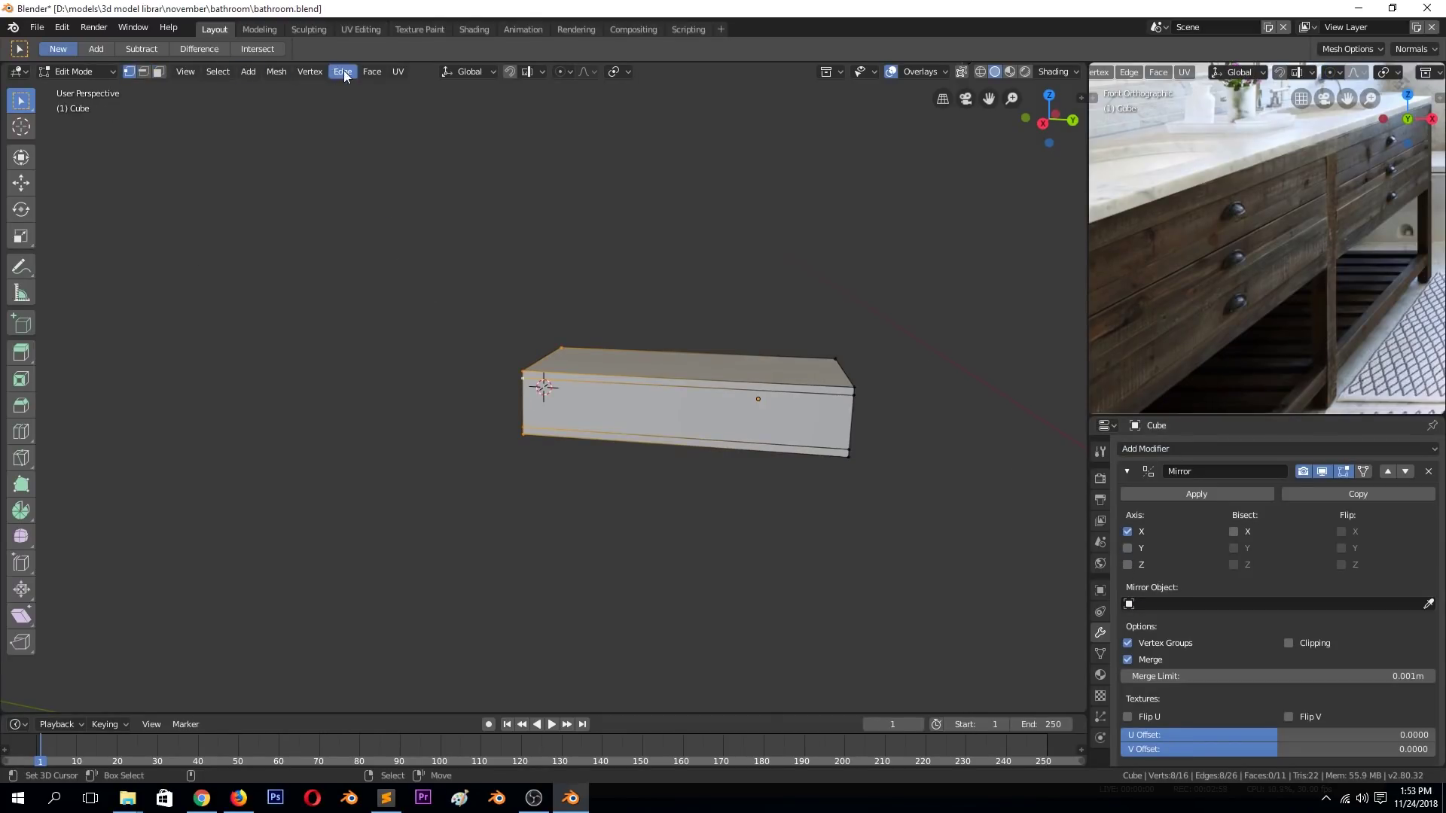
pyautogui.press('Tab')
pyautogui.click(229, 70)
pyautogui.click(445, 136)
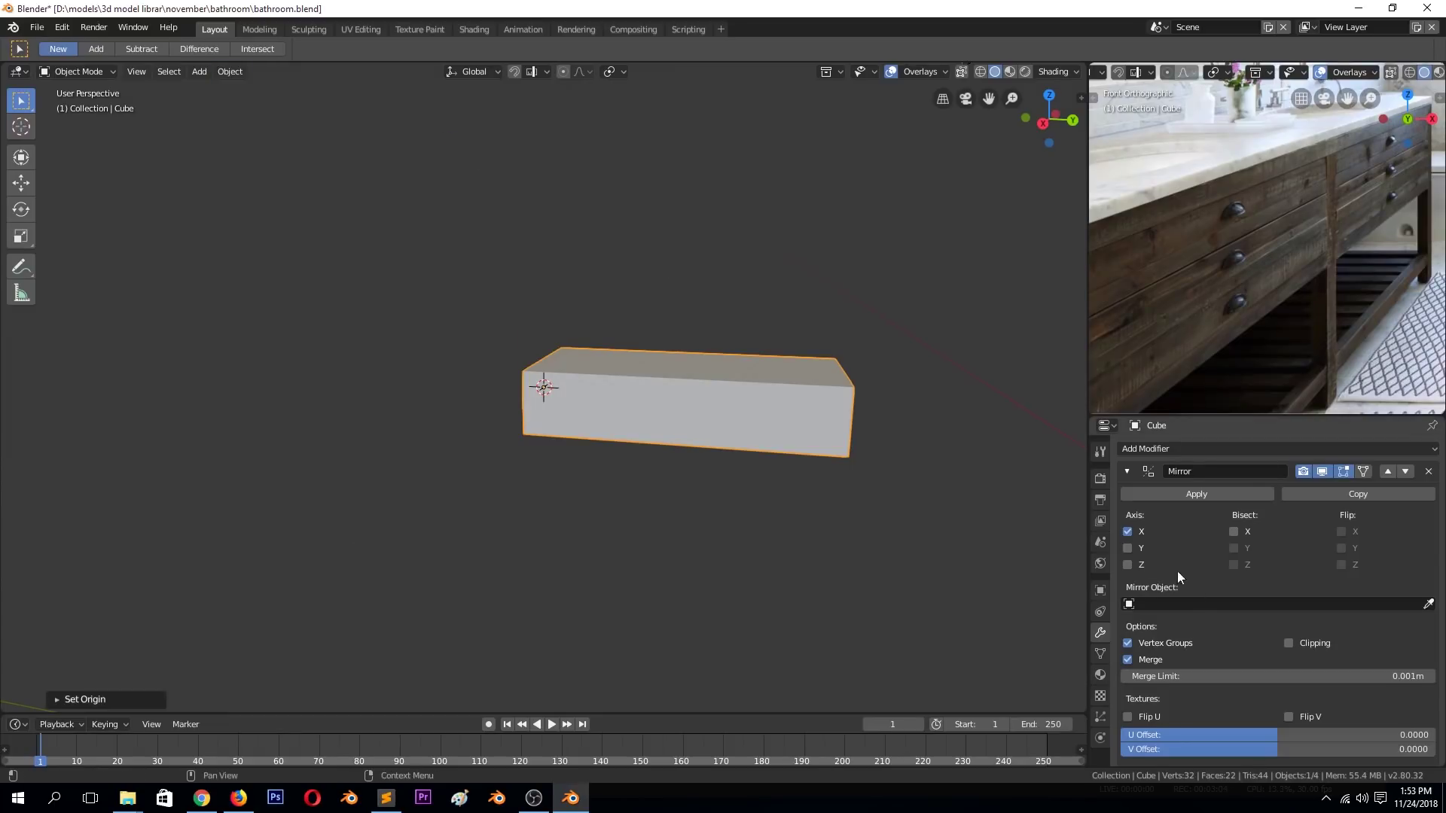
pyautogui.click(1127, 532)
pyautogui.click(1127, 548)
# Add loop cuts across the box and along its front, beveling the front loop into two.
pyautogui.press('Tab')
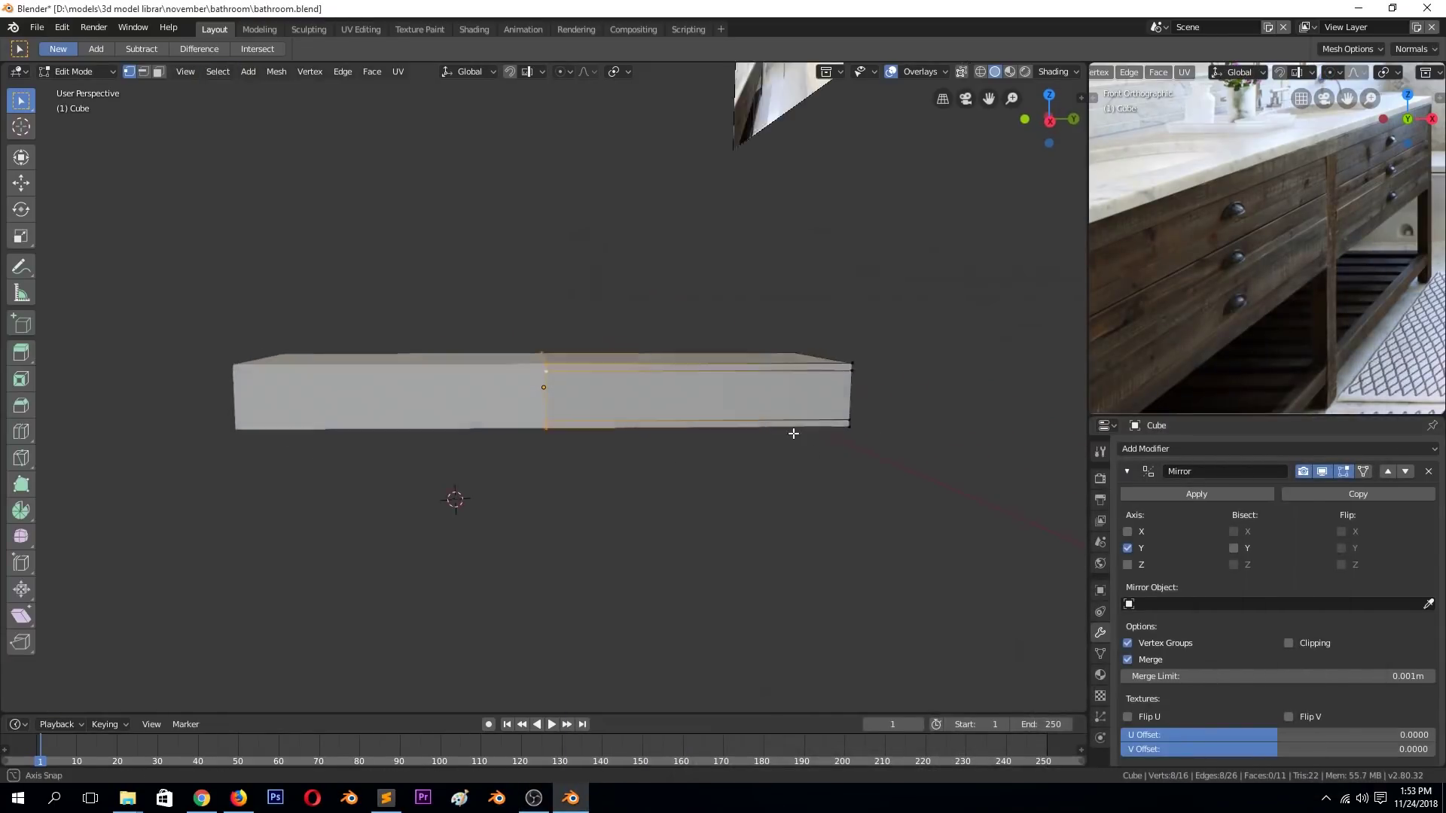
pyautogui.scroll(3, 667, 364)
pyautogui.hotkey('ctrl', 'r')
pyautogui.click(681, 350)
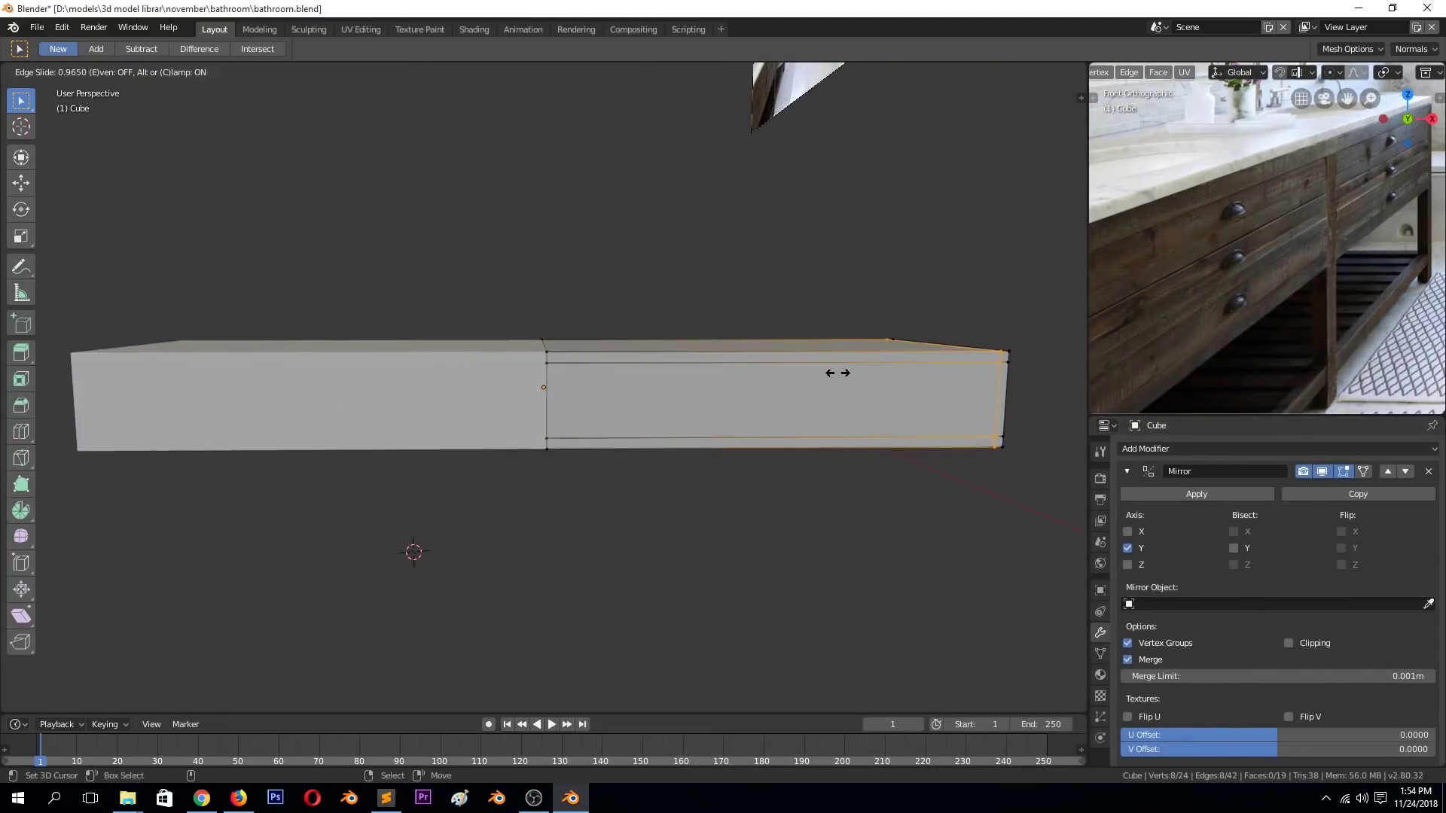
pyautogui.click(508, 368)
pyautogui.moveTo(509, 369); pyautogui.dragTo(821, 463, button='middle')
pyautogui.click(866, 439)
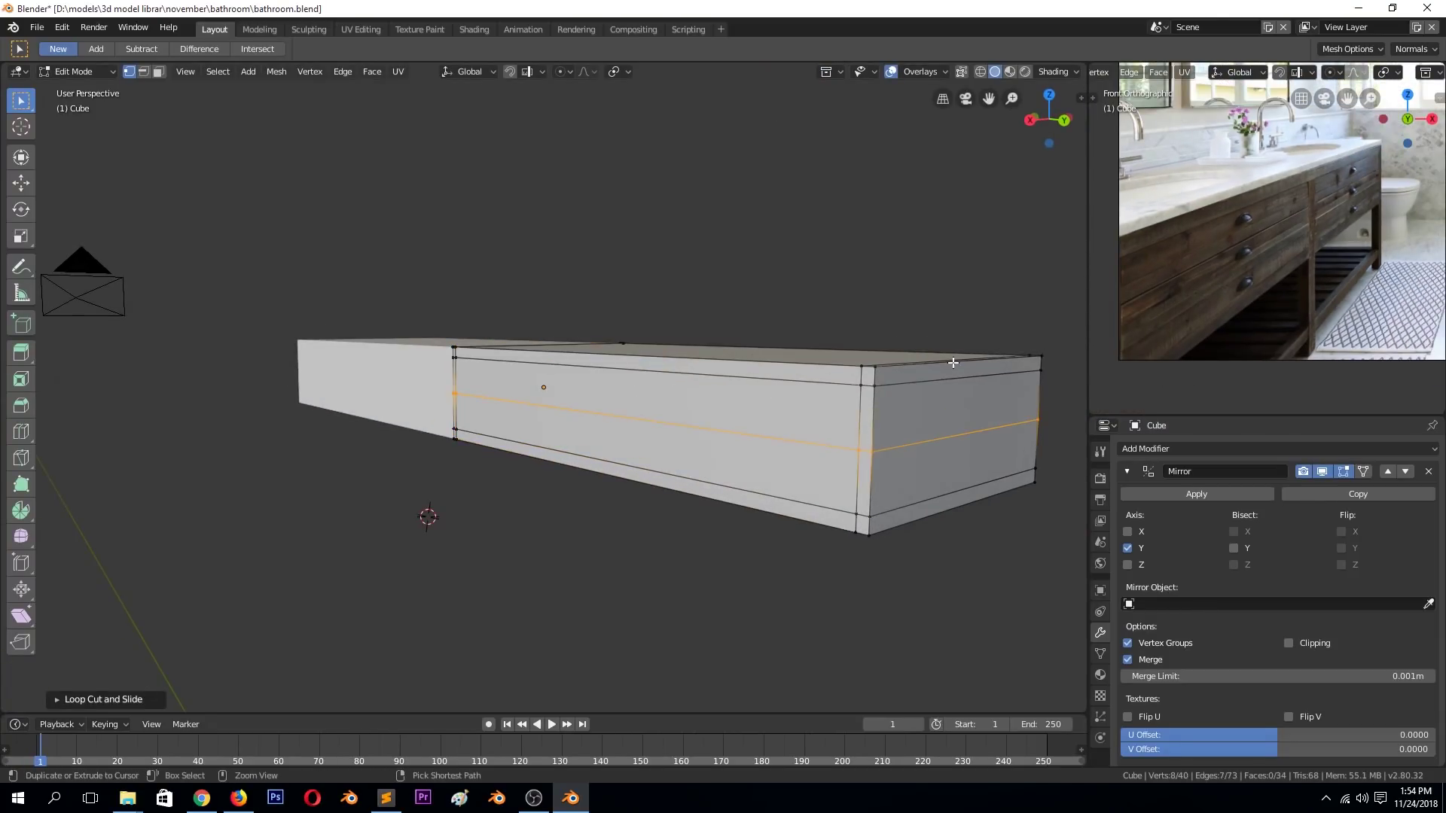
pyautogui.hotkey('ctrl', 'b')
pyautogui.click(1009, 315)
pyautogui.click(1009, 315)
pyautogui.moveTo(671, 387)
pyautogui.mouseDown(button='middle')
pyautogui.moveTo(781, 417)
pyautogui.moveTo(710, 397)
pyautogui.mouseUp(button='middle')
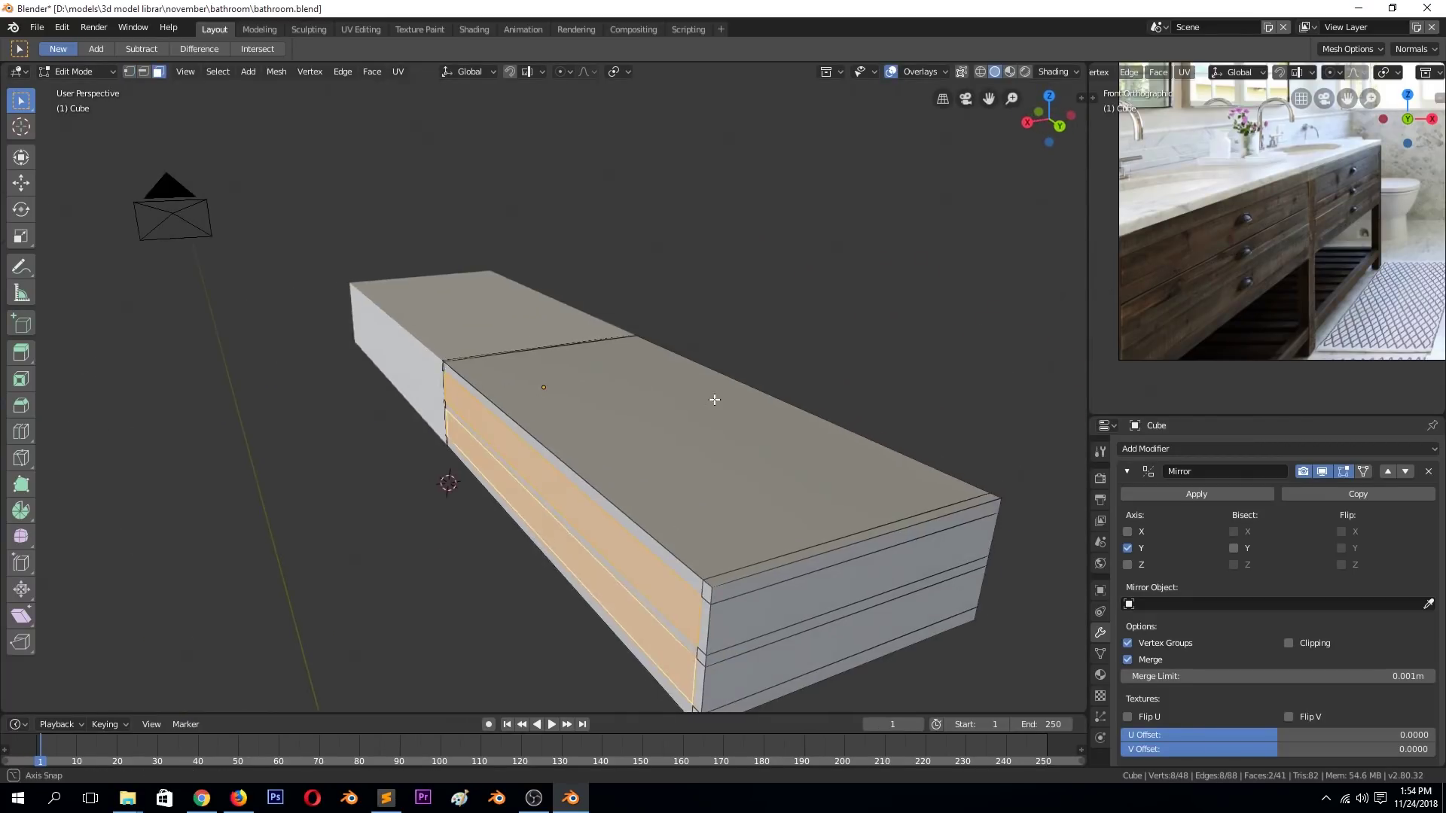
# Extrude the front faces inward and delete them to open the shelves.
pyautogui.press('e')
pyautogui.click(835, 384)
pyautogui.press('KP_3')
pyautogui.press('KP_1')
pyautogui.press('x')
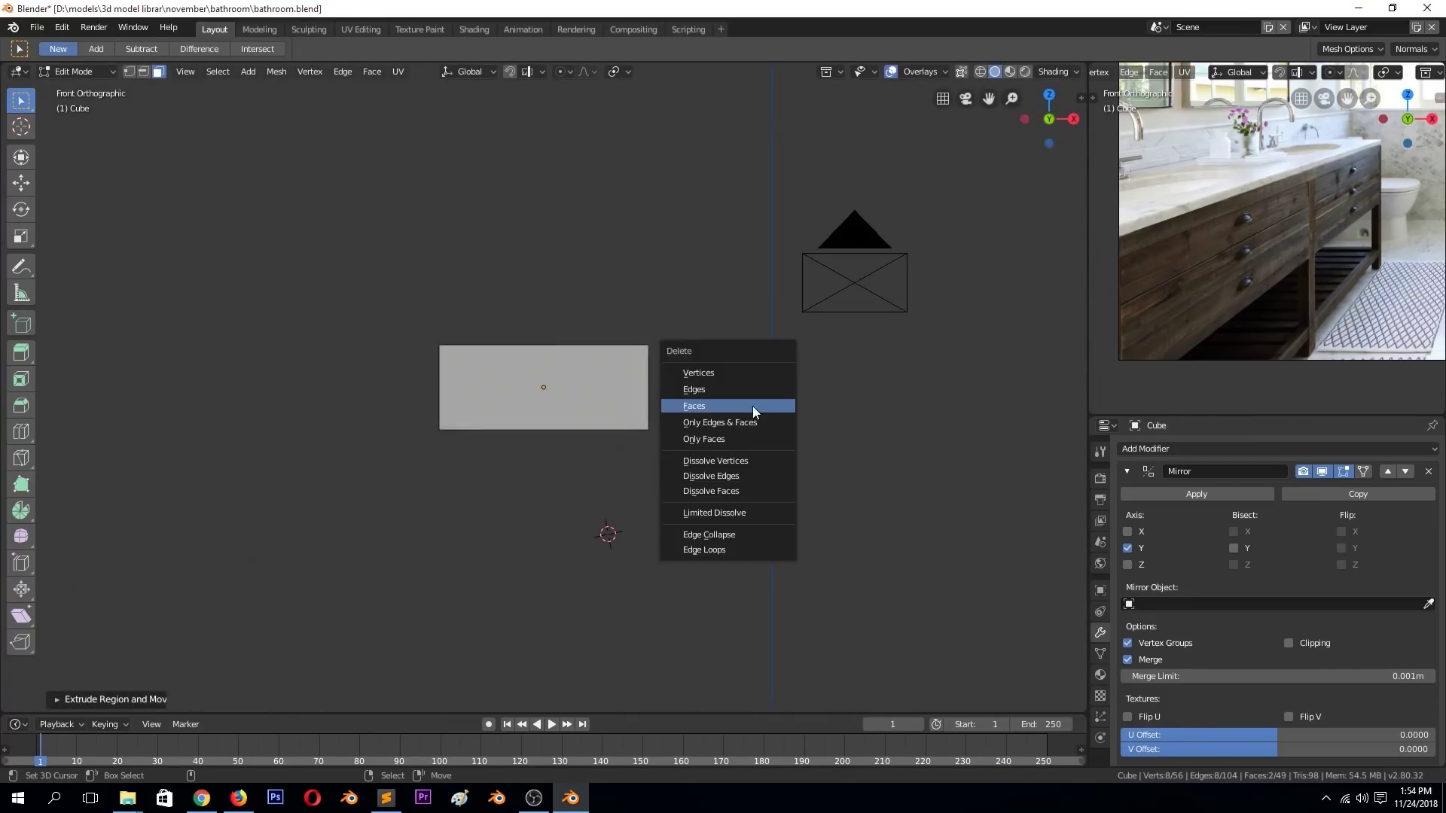
pyautogui.click(752, 407)
# Move the shelf edge right along X, restore solid shading, and duplicate the shelf top faces.
pyautogui.scroll(3, 826, 342)
pyautogui.click(21, 183)
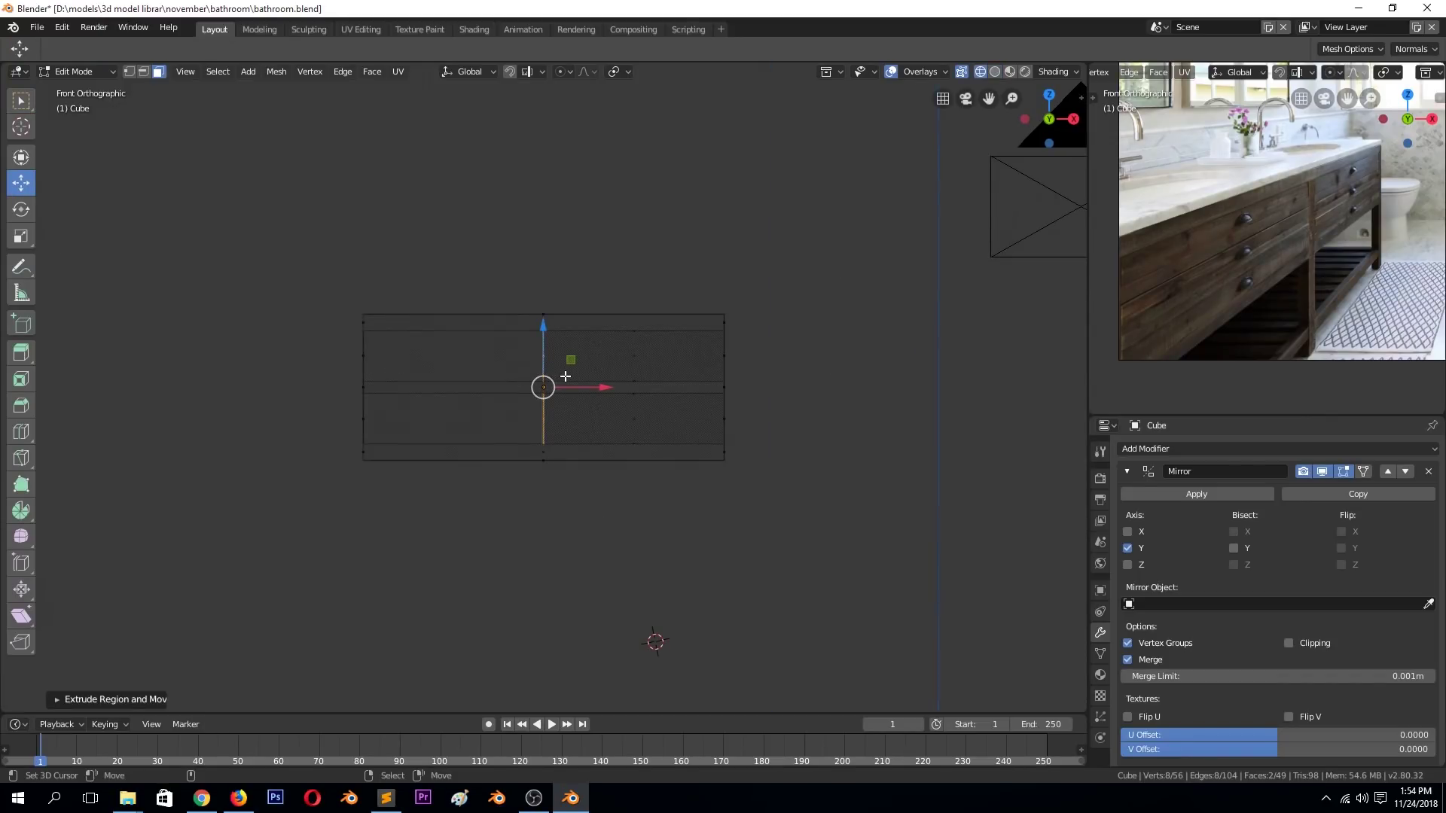
pyautogui.moveTo(591, 385)
pyautogui.mouseDown()
pyautogui.moveTo(706, 403)
pyautogui.moveTo(669, 402)
pyautogui.mouseUp()
pyautogui.moveTo(670, 402)
pyautogui.mouseDown(button='middle')
pyautogui.moveTo(645, 381)
pyautogui.moveTo(670, 444)
pyautogui.moveTo(723, 480)
pyautogui.mouseUp(button='middle')
pyautogui.press('z')
pyautogui.click(736, 368)
pyautogui.scroll(-4, 730, 393)
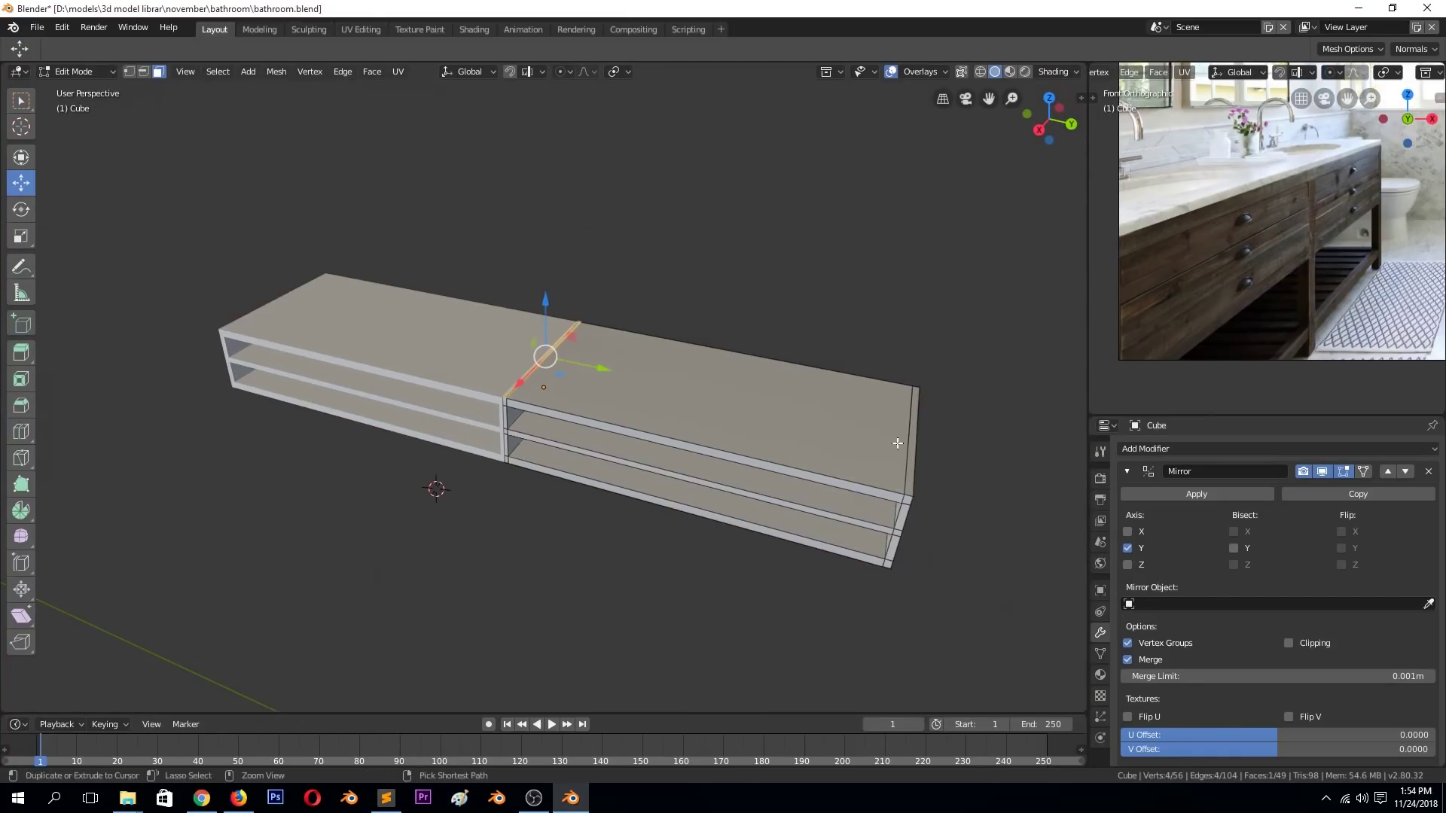
pyautogui.hotkey('shift', 'd')
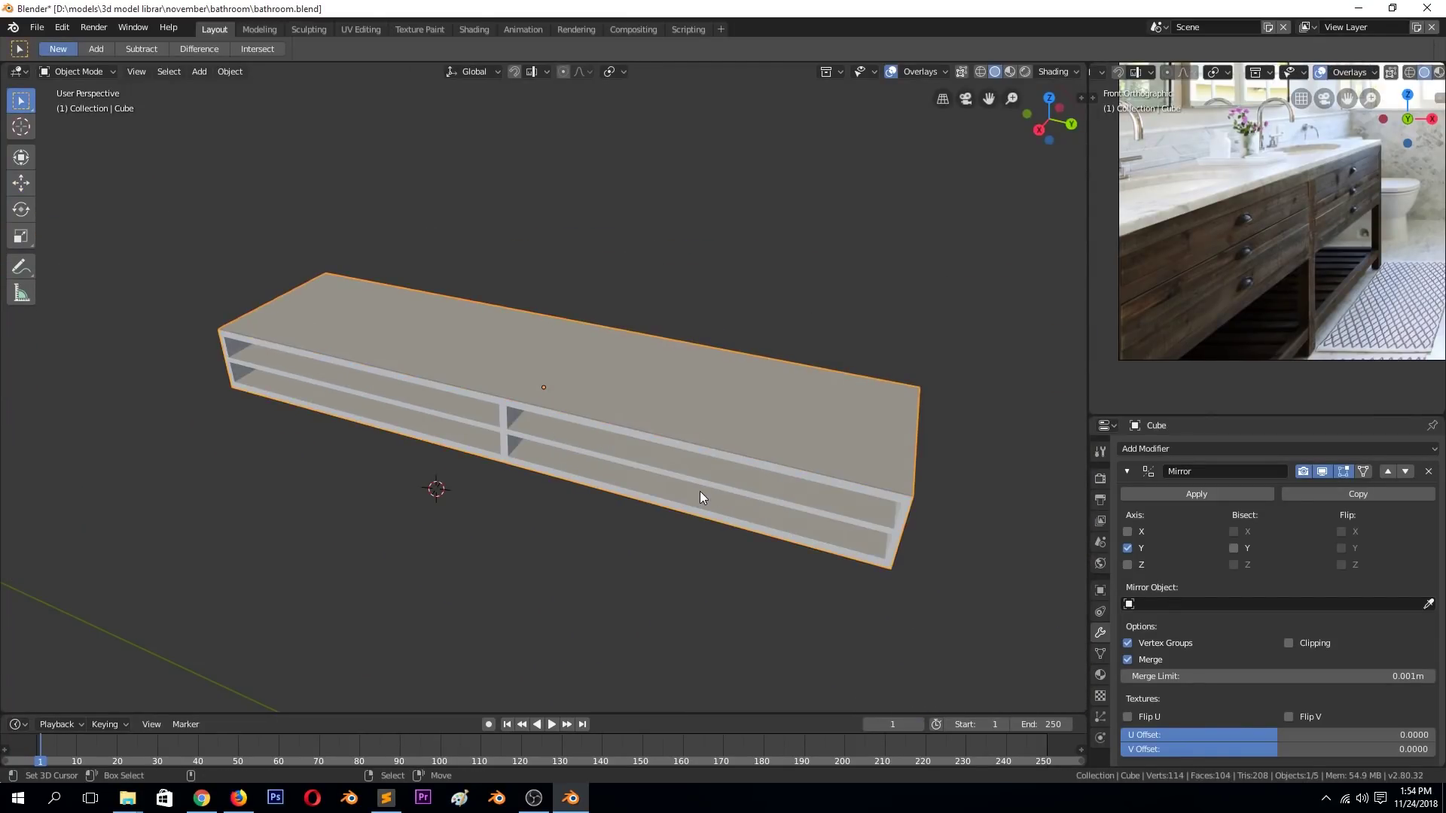
# On Cube.001, delete two extra edge loops and add a centred lengthwise loop.
pyautogui.click(700, 491)
pyautogui.press('Tab')
pyautogui.scroll(4, 638, 456)
pyautogui.press('x')
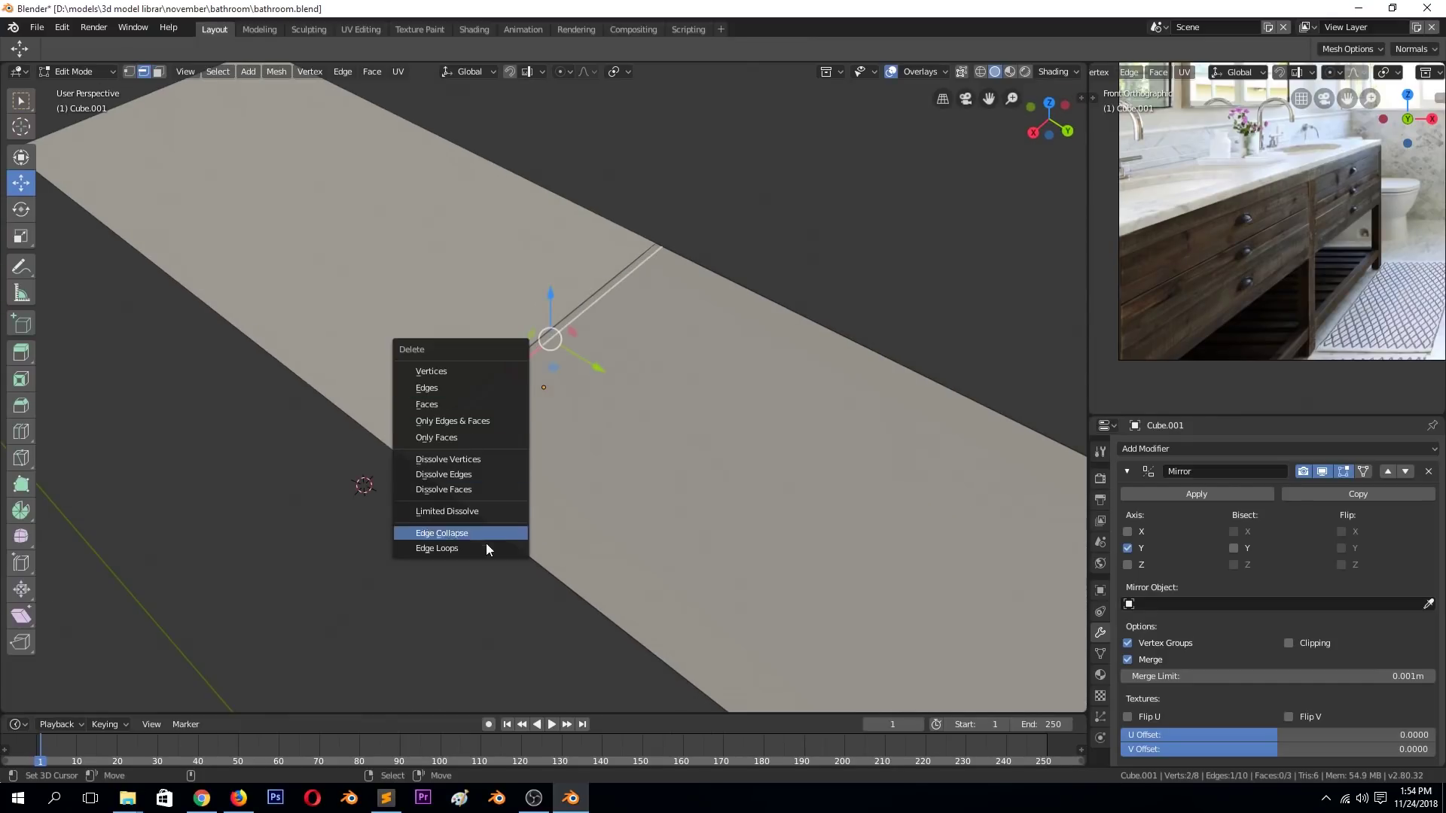
pyautogui.click(486, 542)
pyautogui.scroll(-3, 726, 501)
pyautogui.scroll(-2, 593, 426)
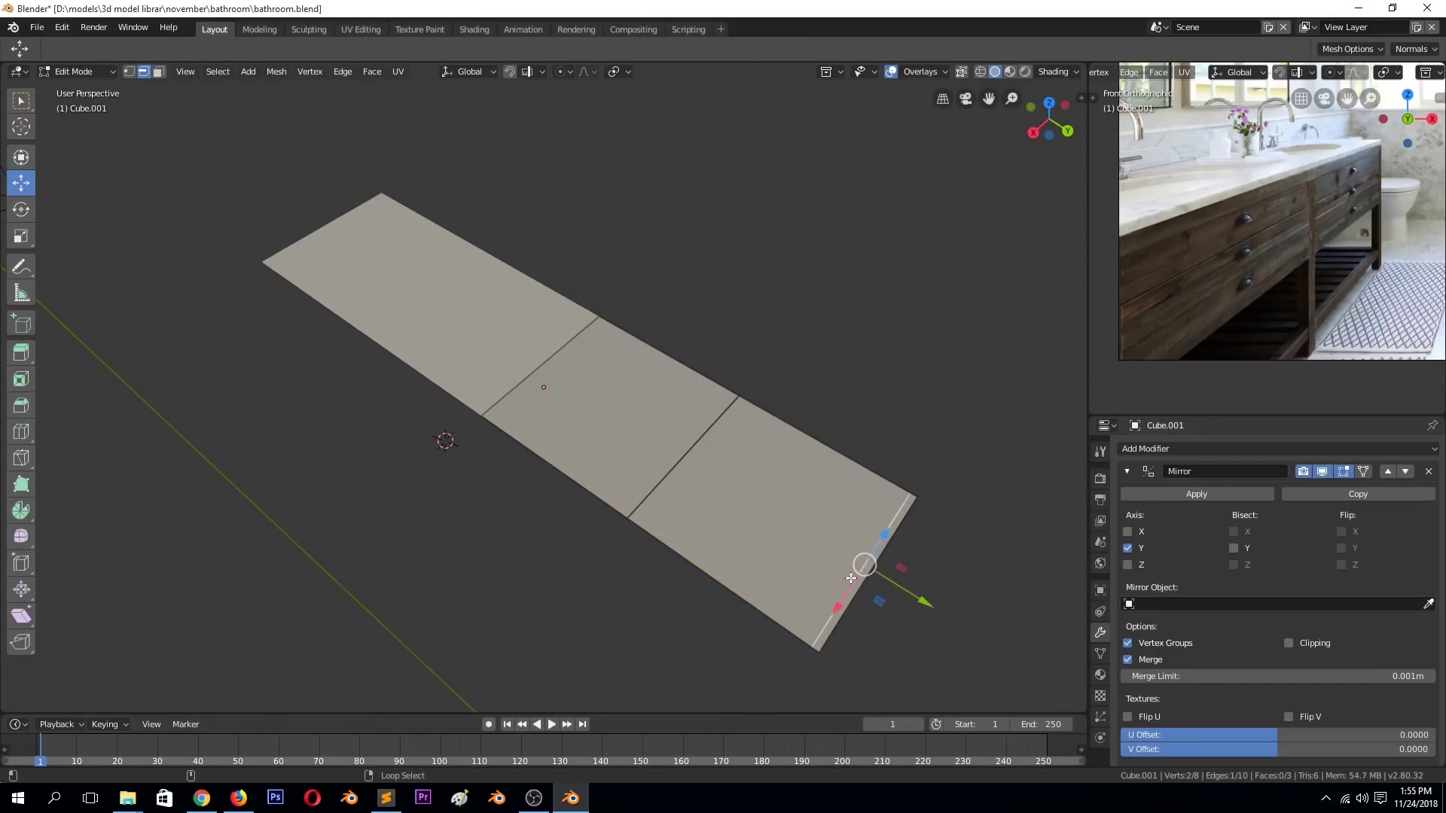
pyautogui.press('x')
pyautogui.click(851, 578)
pyautogui.click(678, 449)
pyautogui.rightClick(682, 452)
# Vertex-bevel the middle vertex into a round patch of faces.
pyautogui.press('1')
pyautogui.moveTo(649, 422); pyautogui.dragTo(737, 481)
pyautogui.hotkey('ctrl', 'shift', 'b')
pyautogui.press('Escape')
pyautogui.hotkey('ctrl', 'shift', 'b')
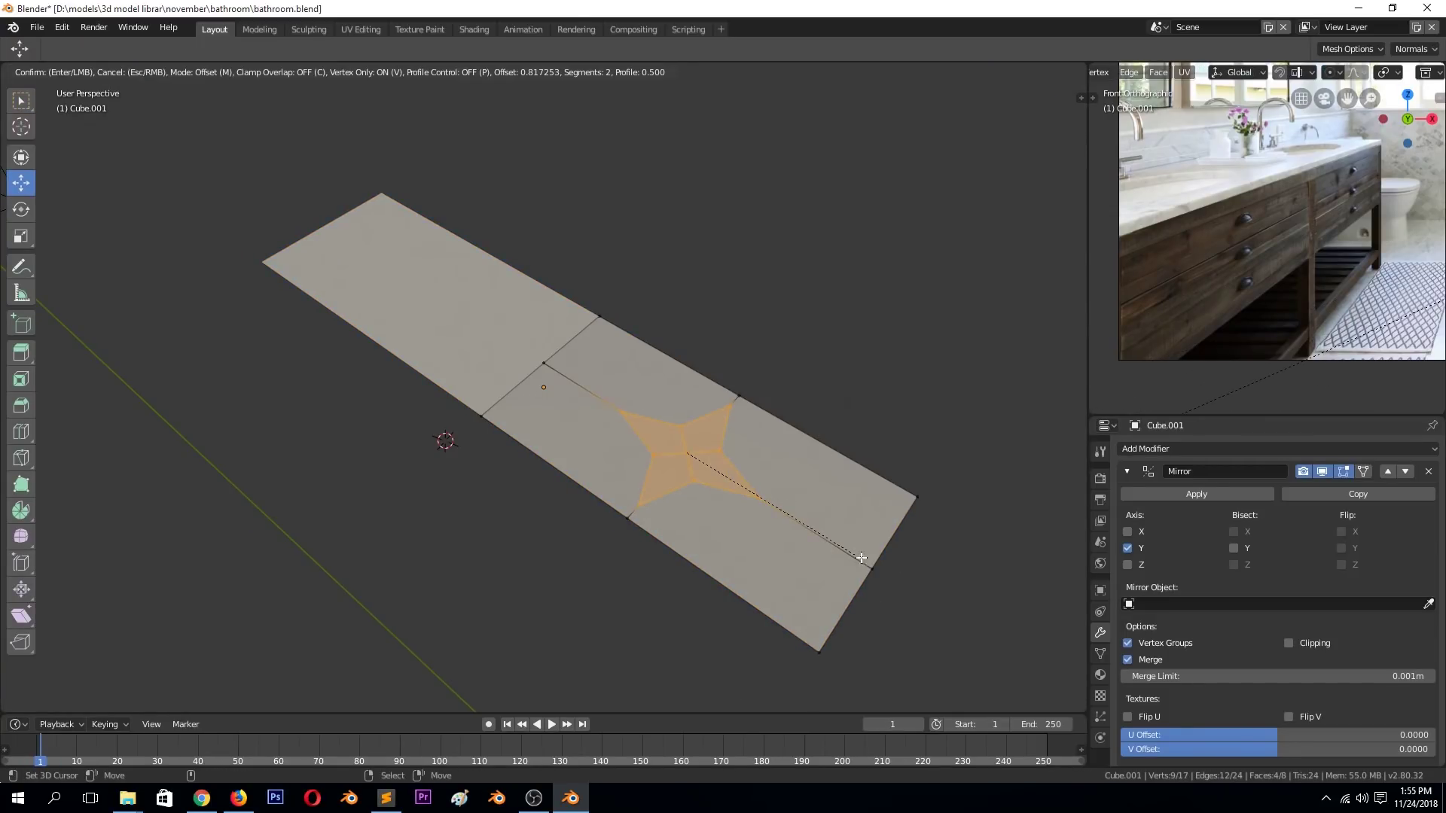
pyautogui.click(858, 559)
pyautogui.click(90, 697)
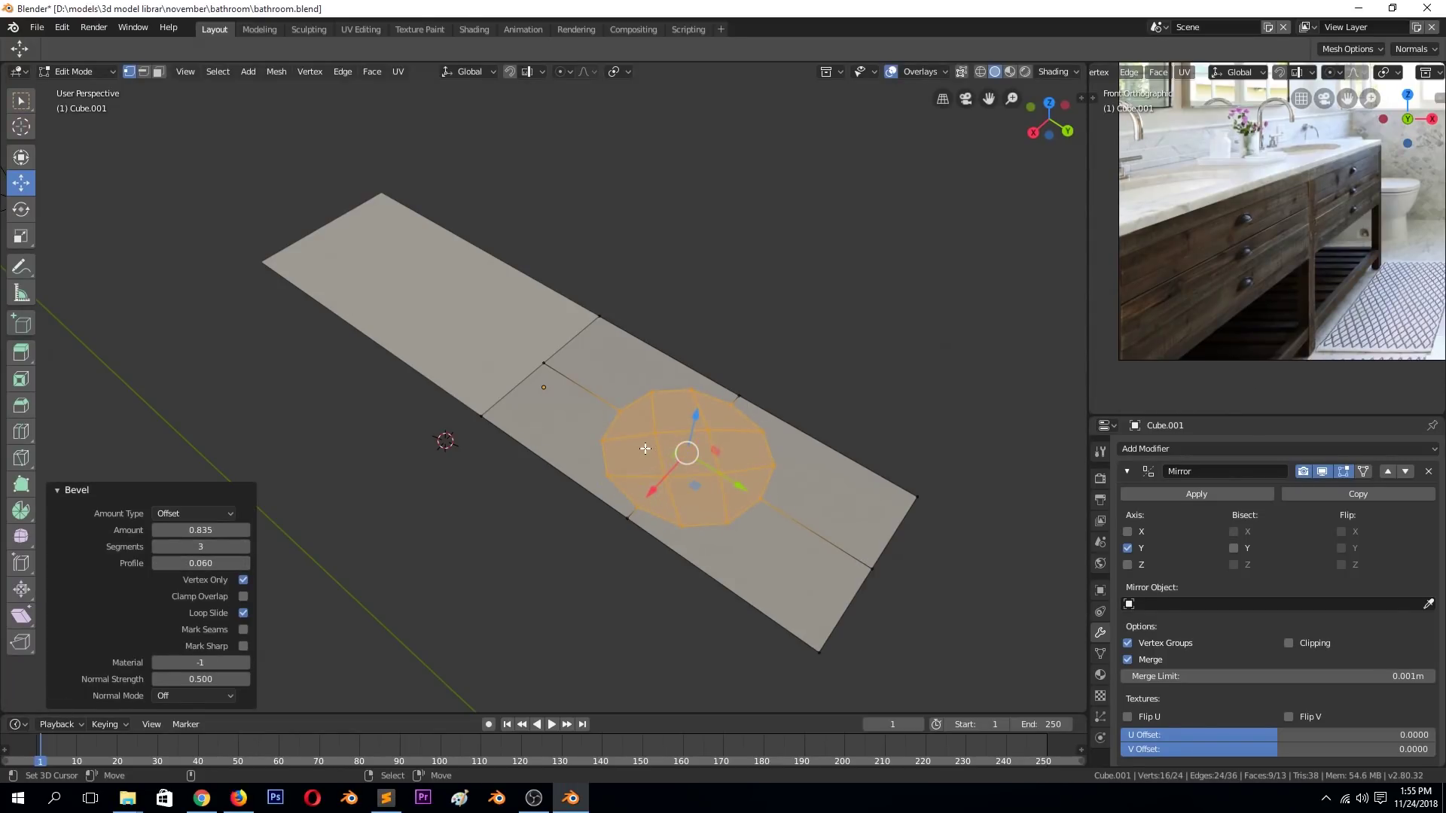
# In top view, narrow the patch along X and stretch it along Y into an oval.
pyautogui.press('KP_7')
pyautogui.press('KP_Decimal')
pyautogui.press('s')
pyautogui.press('x')
pyautogui.click(620, 408)
pyautogui.press('s')
pyautogui.press('y')
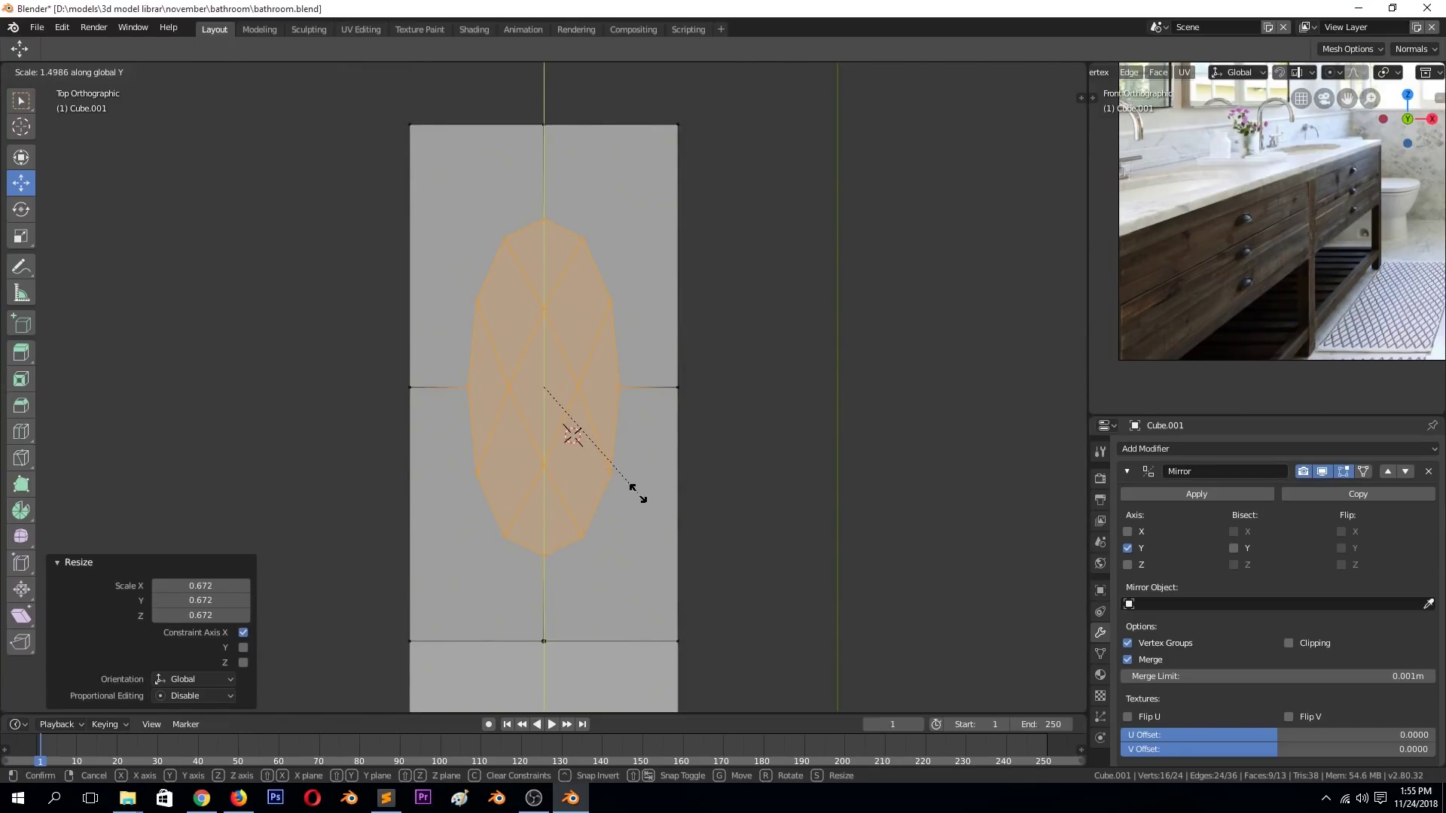
pyautogui.click(639, 494)
pyautogui.moveTo(719, 509)
pyautogui.mouseDown(button='middle')
pyautogui.moveTo(545, 445)
pyautogui.moveTo(604, 487)
pyautogui.mouseUp(button='middle')
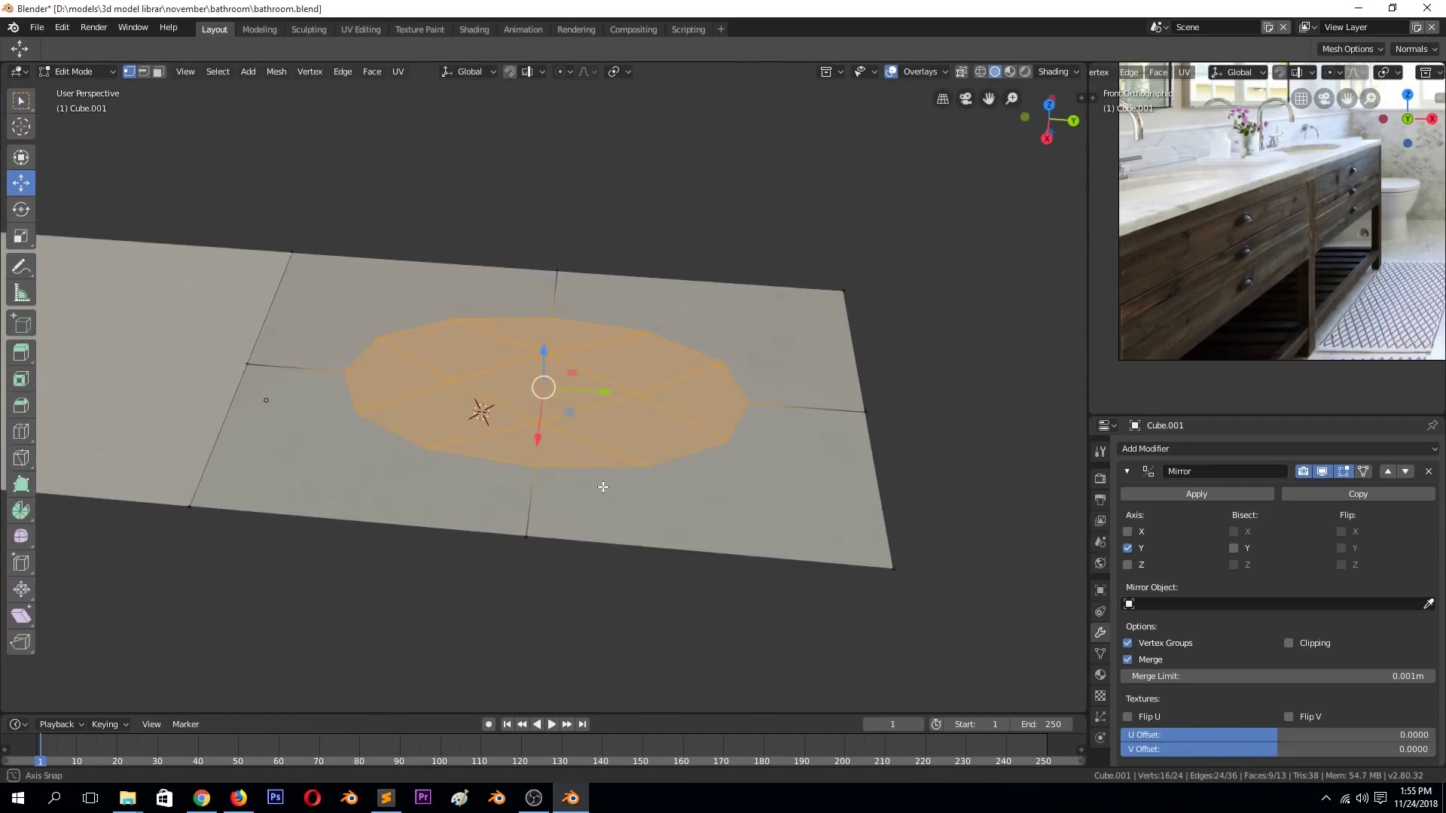
pyautogui.moveTo(674, 437); pyautogui.dragTo(621, 418, button='middle')
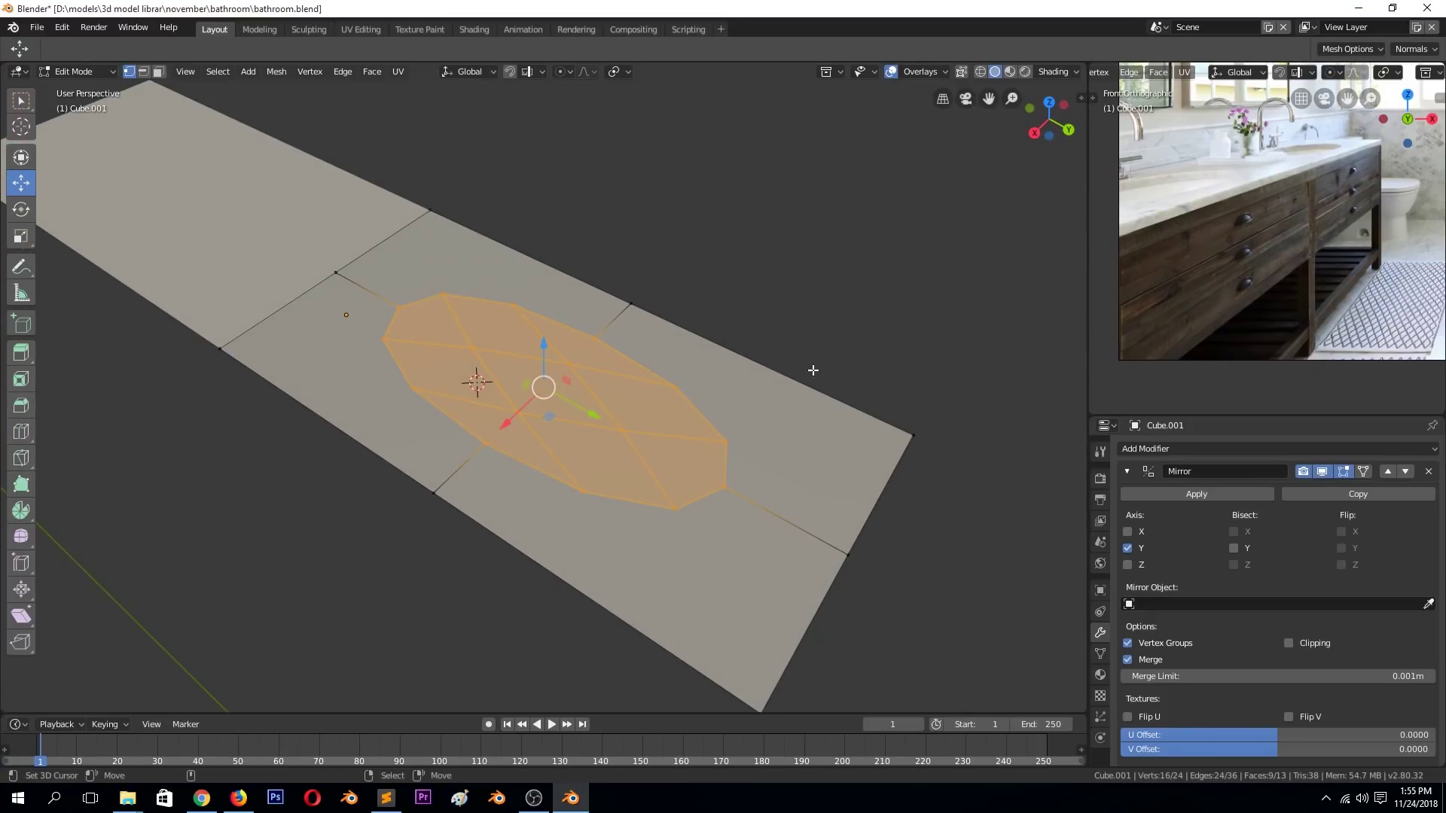
# Delete the oval faces and refill the hole with F fills and a loop cut.
pyautogui.press('x')
pyautogui.click(504, 376)
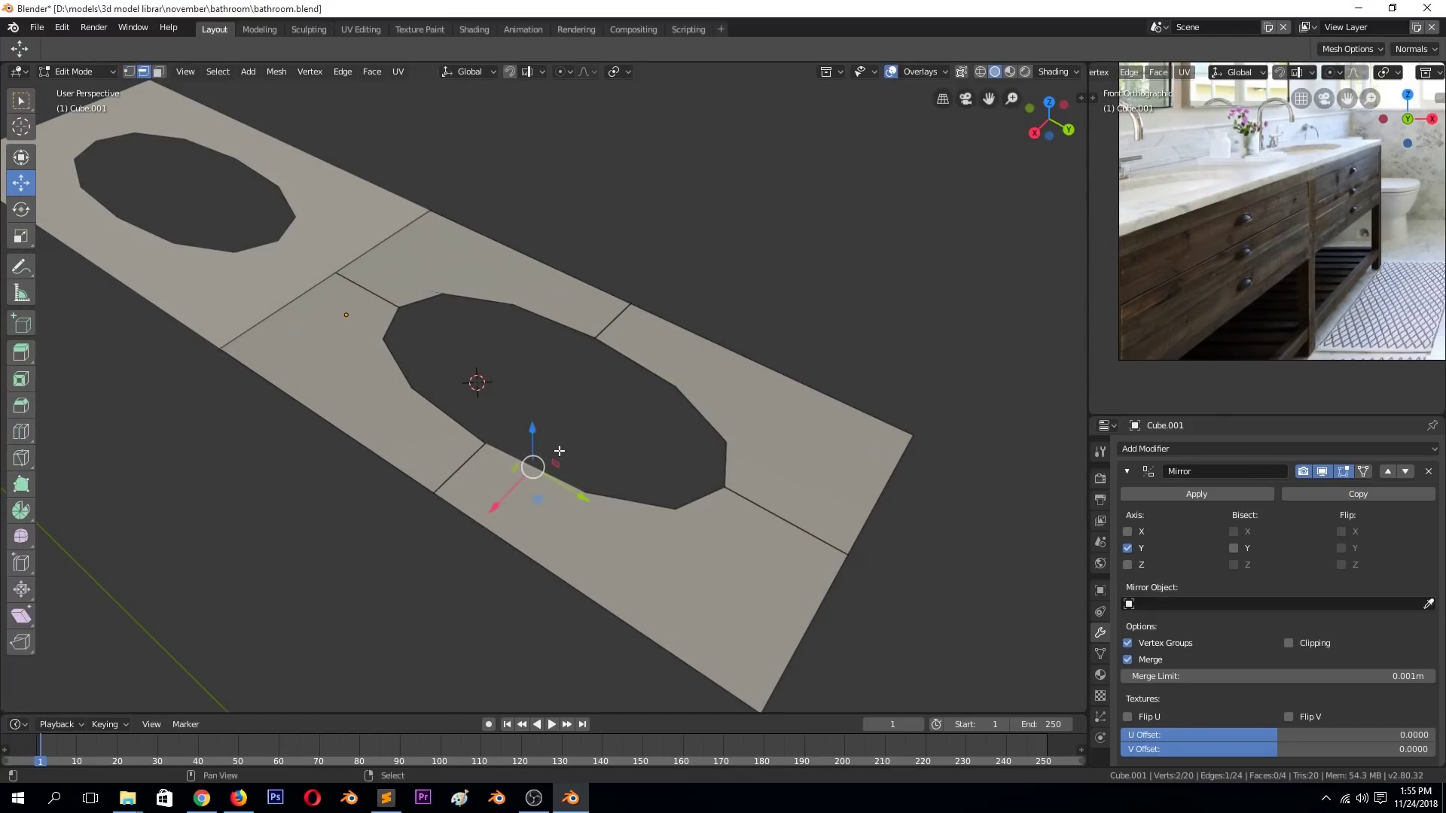
pyautogui.press('f')
pyautogui.click(470, 401)
pyautogui.press('f')
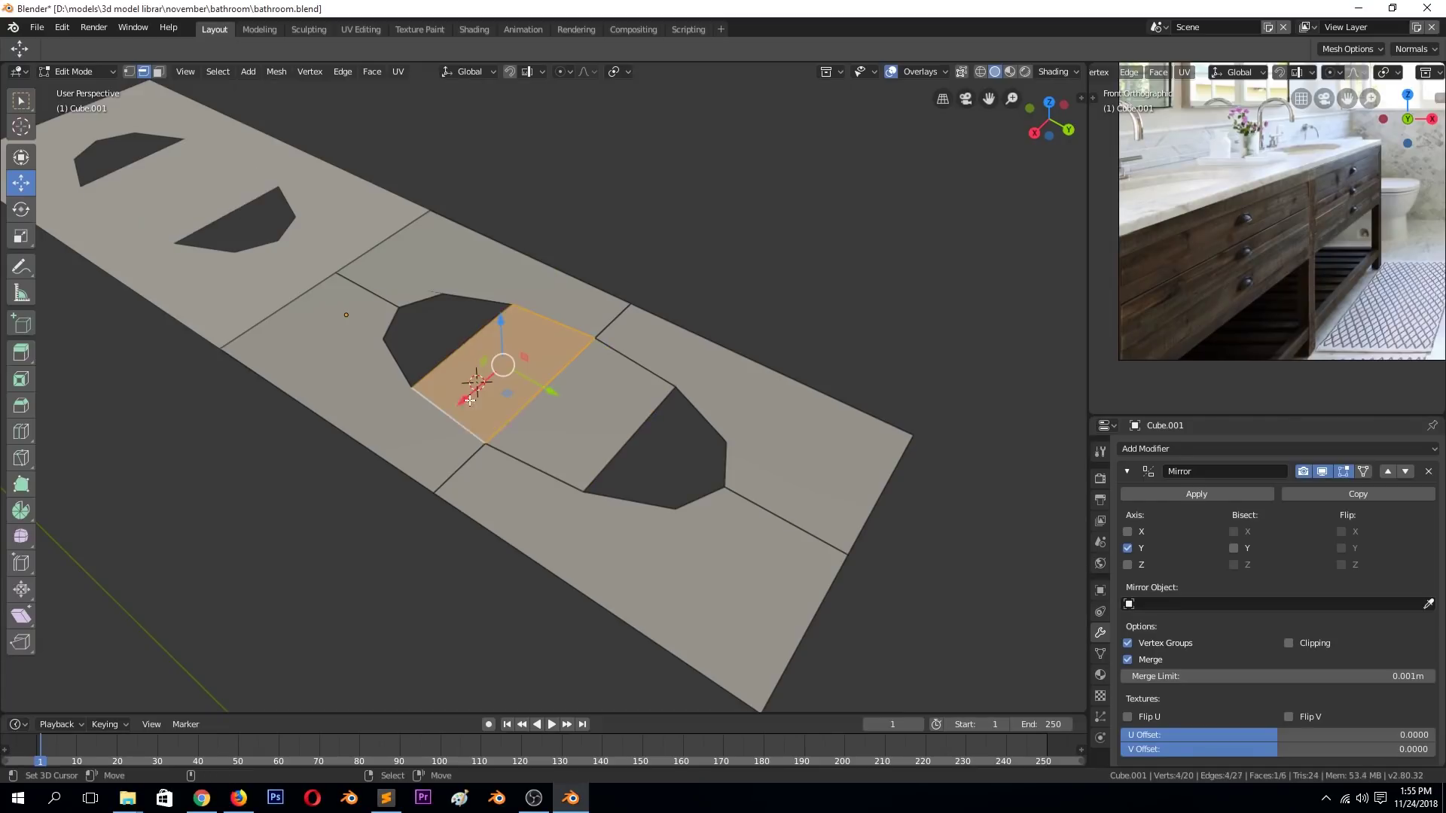
pyautogui.hotkey('ctrl', 'r')
pyautogui.click(586, 440)
pyautogui.press('f')
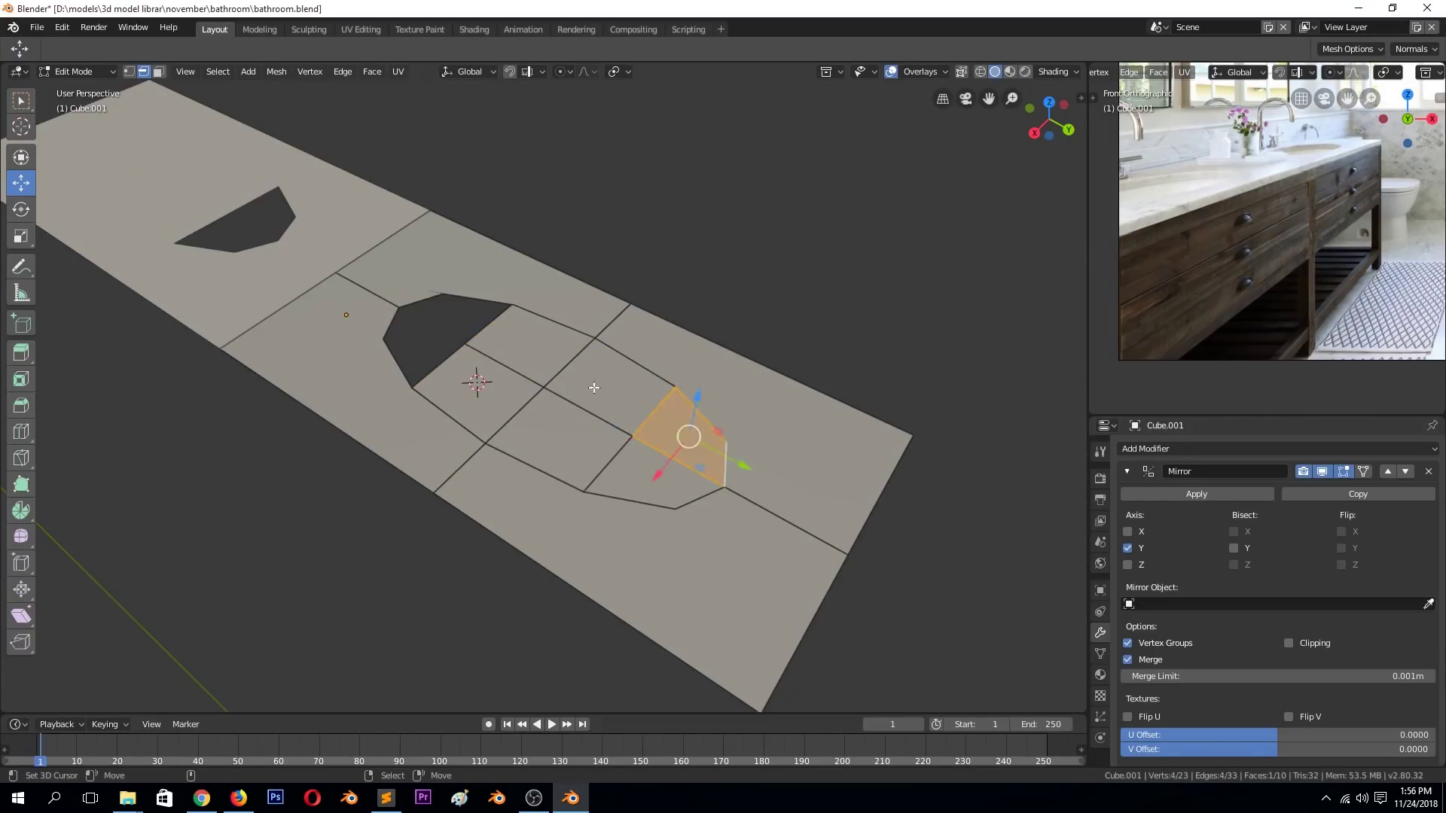
pyautogui.press('f')
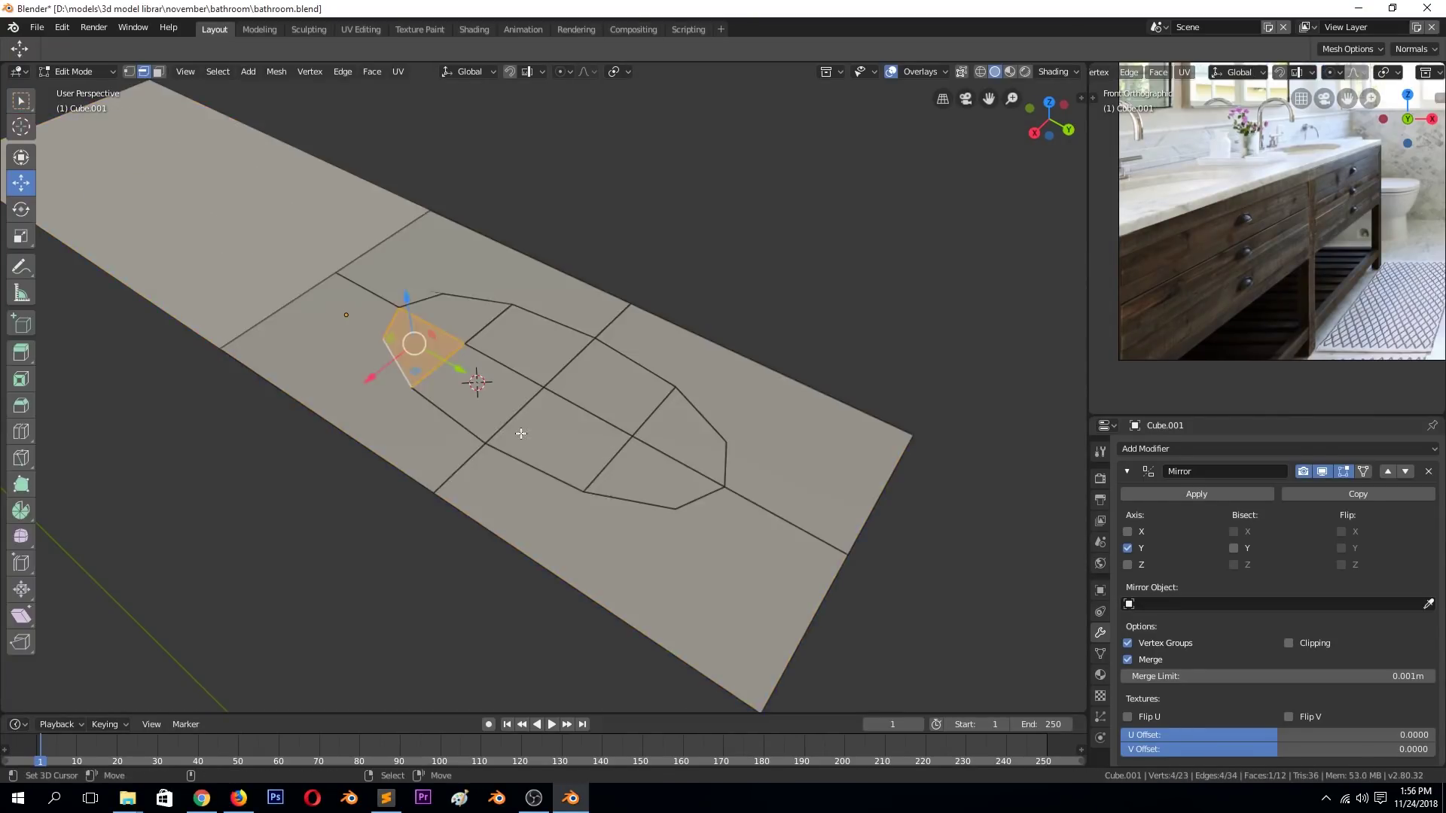
# Knife-cut edges joining the oval outline to the surrounding plane.
pyautogui.moveTo(445, 304); pyautogui.dragTo(612, 450, button='middle')
pyautogui.moveTo(452, 548); pyautogui.dragTo(378, 489, button='middle')
pyautogui.click(378, 489)
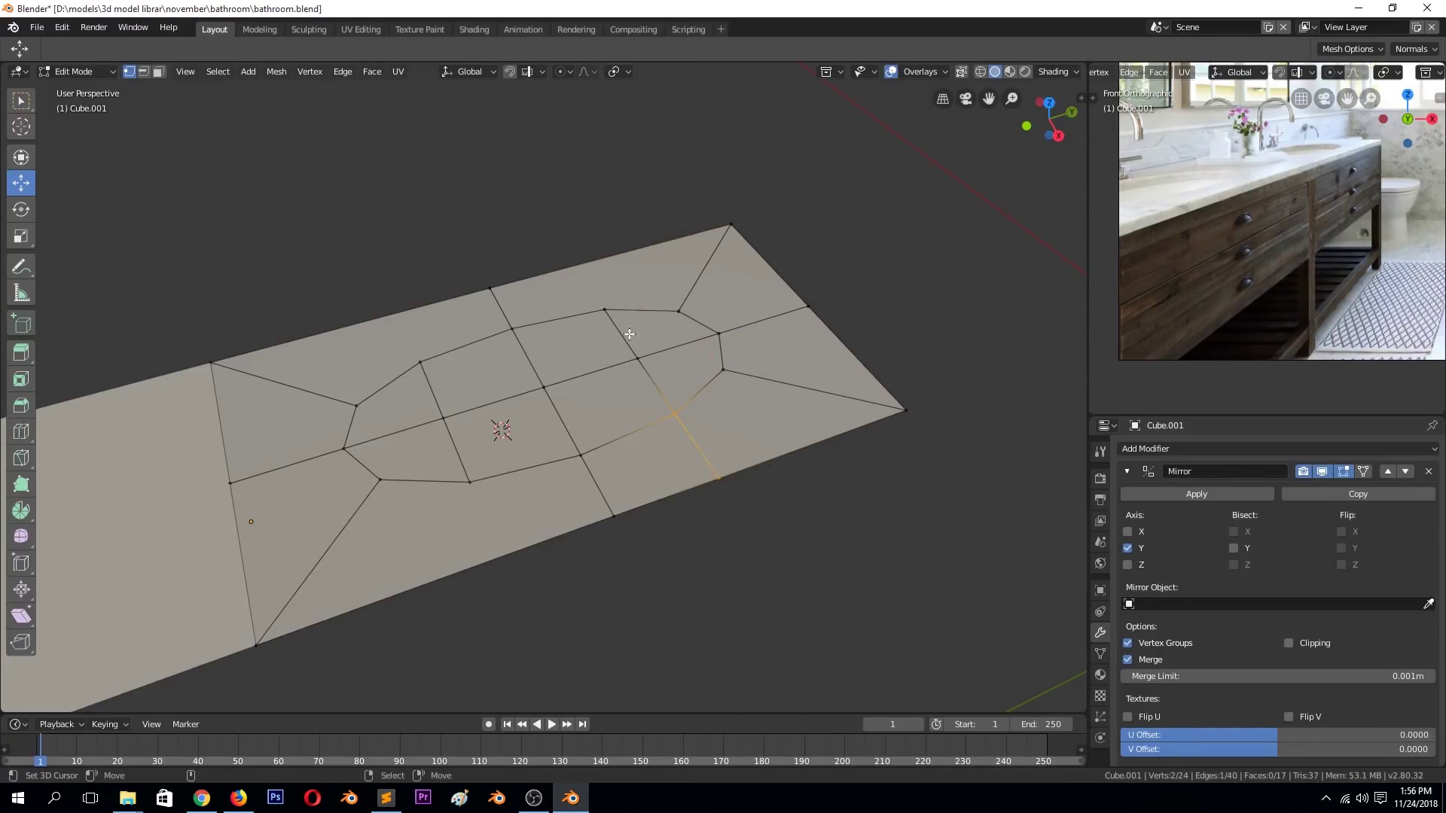
pyautogui.press('Return')
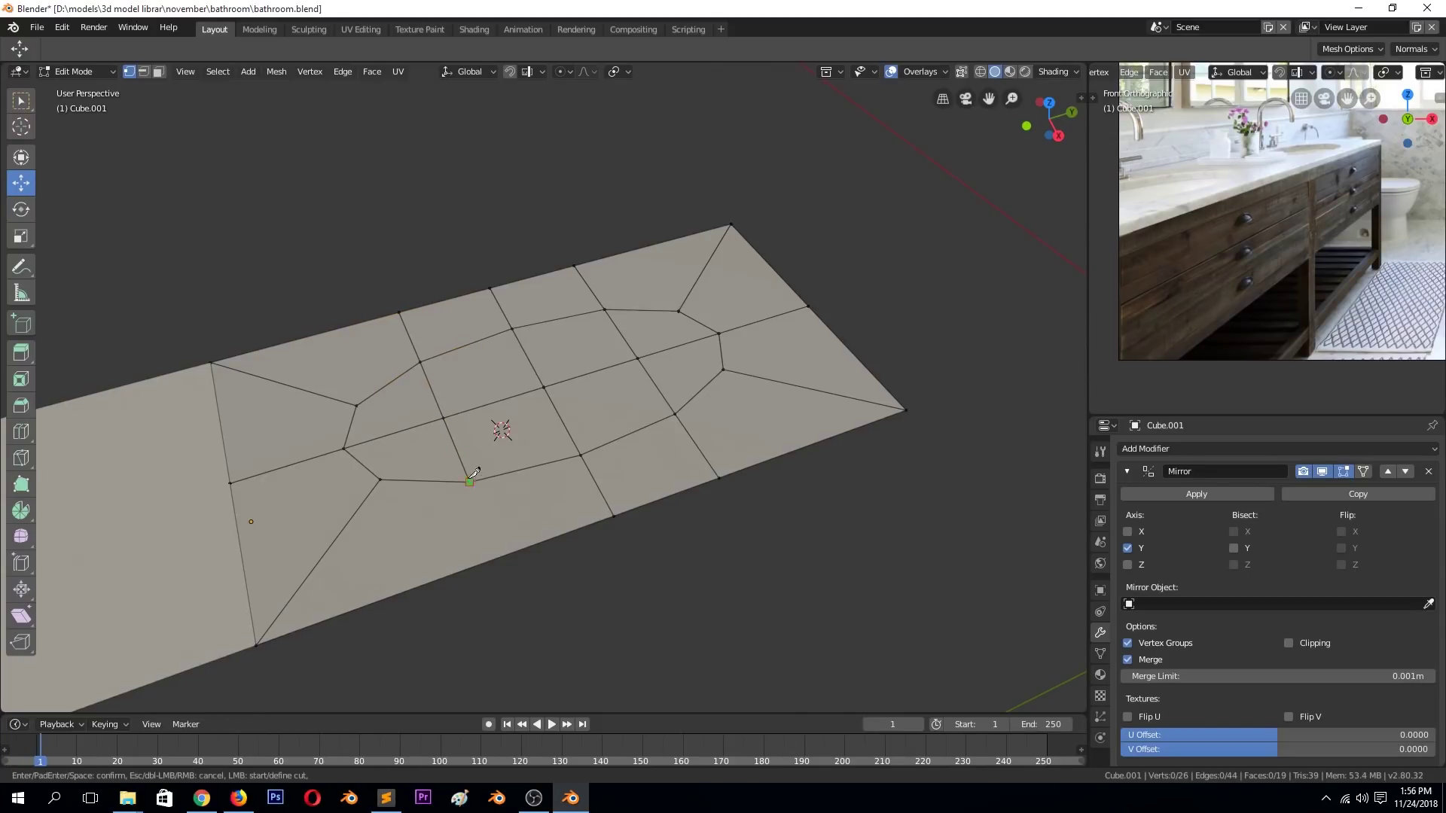
# In top view, scale the horizontal edge loops flat along Y.
pyautogui.press('KP_7')
pyautogui.keyDown('alt'); pyautogui.click(574, 491); pyautogui.keyUp('alt')
pyautogui.press('s')
pyautogui.click(683, 413)
pyautogui.keyDown('alt'); pyautogui.click(582, 277); pyautogui.keyUp('alt')
# Inset the oval's central faces, extrude them downward and slightly enlarge them.
pyautogui.moveTo(582, 277); pyautogui.dragTo(580, 277)
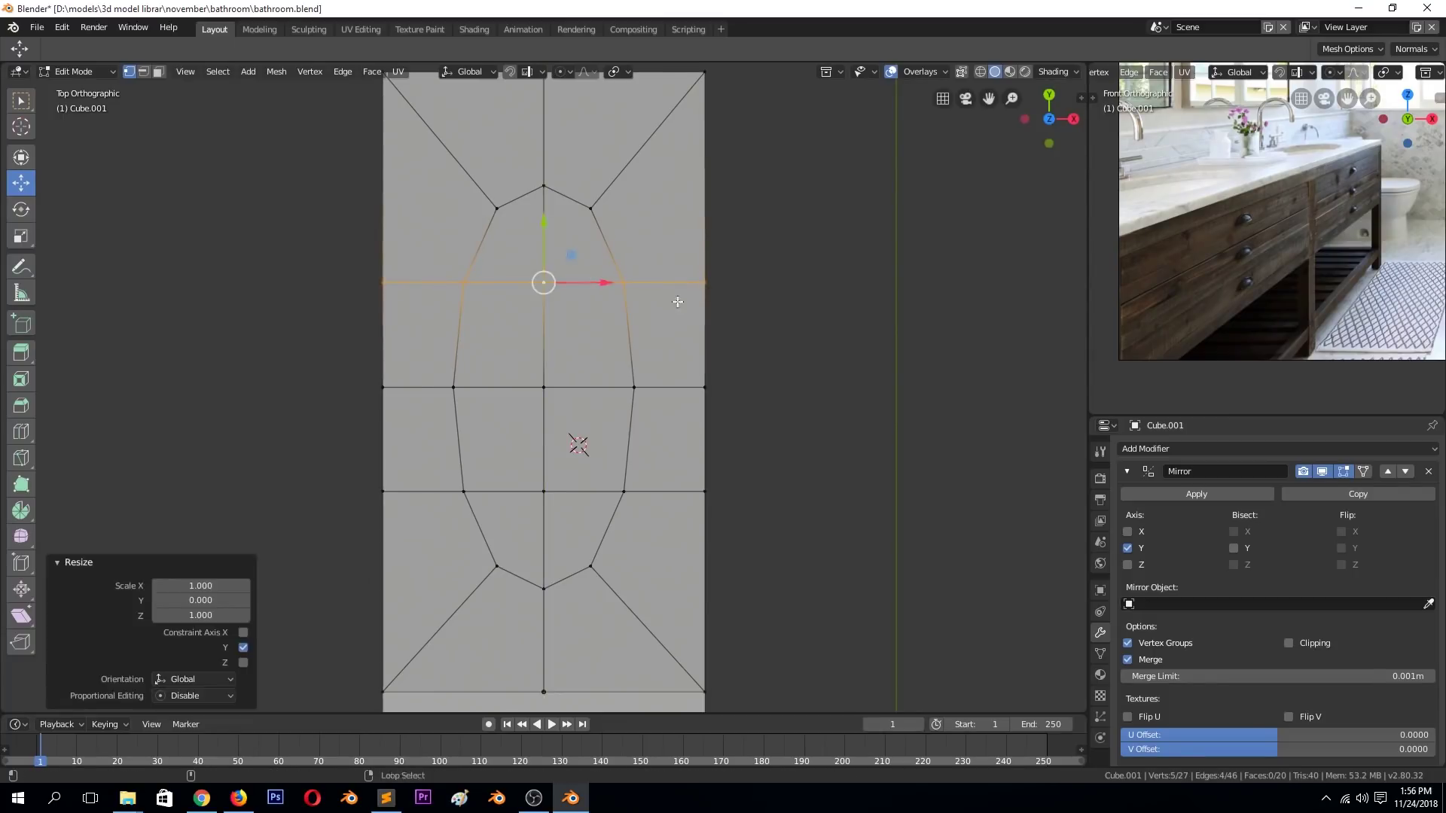
pyautogui.moveTo(580, 277); pyautogui.dragTo(652, 335, button='middle')
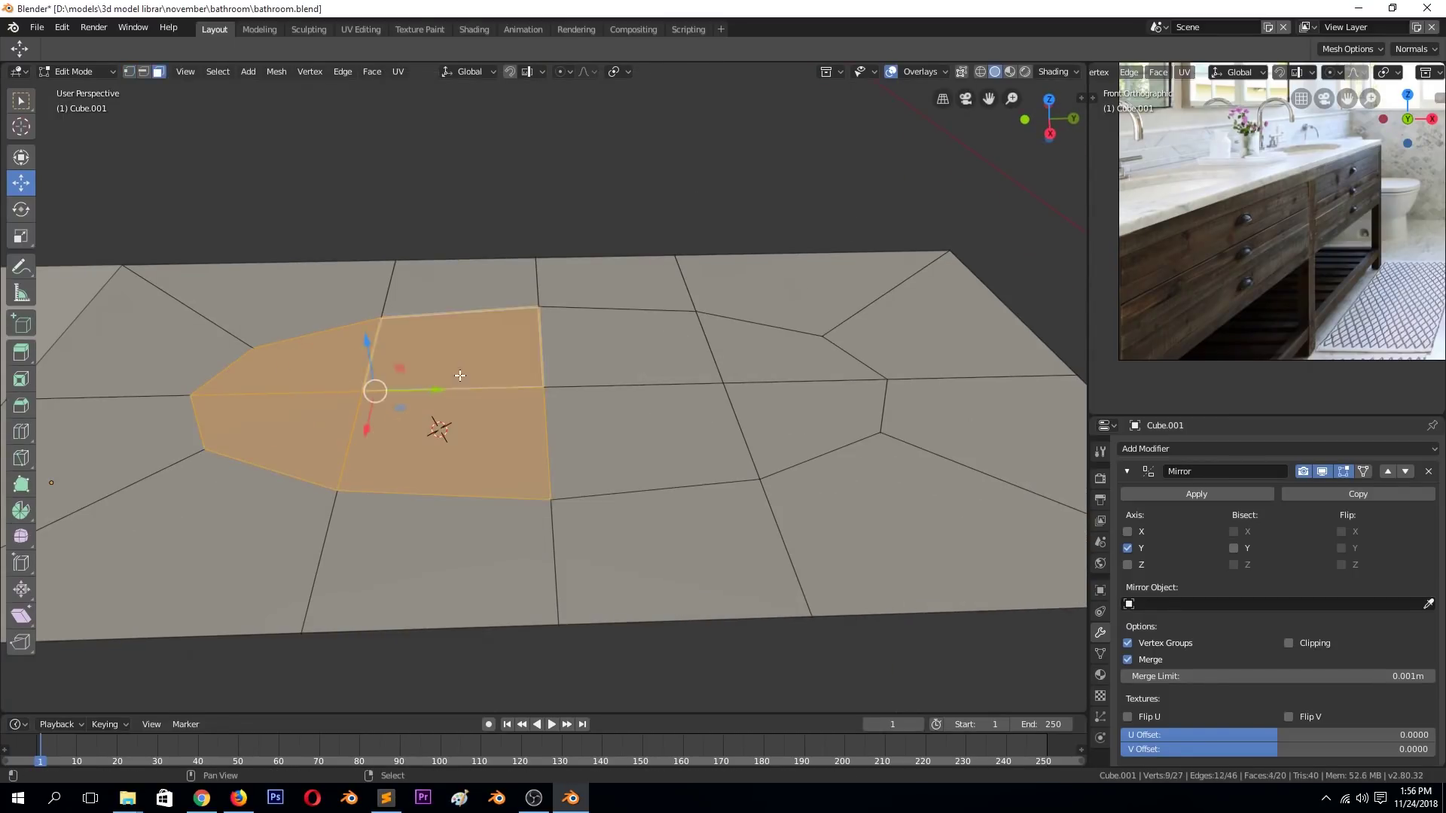
pyautogui.moveTo(301, 374); pyautogui.dragTo(828, 380)
pyautogui.press('i')
pyautogui.click(868, 283)
pyautogui.press('e')
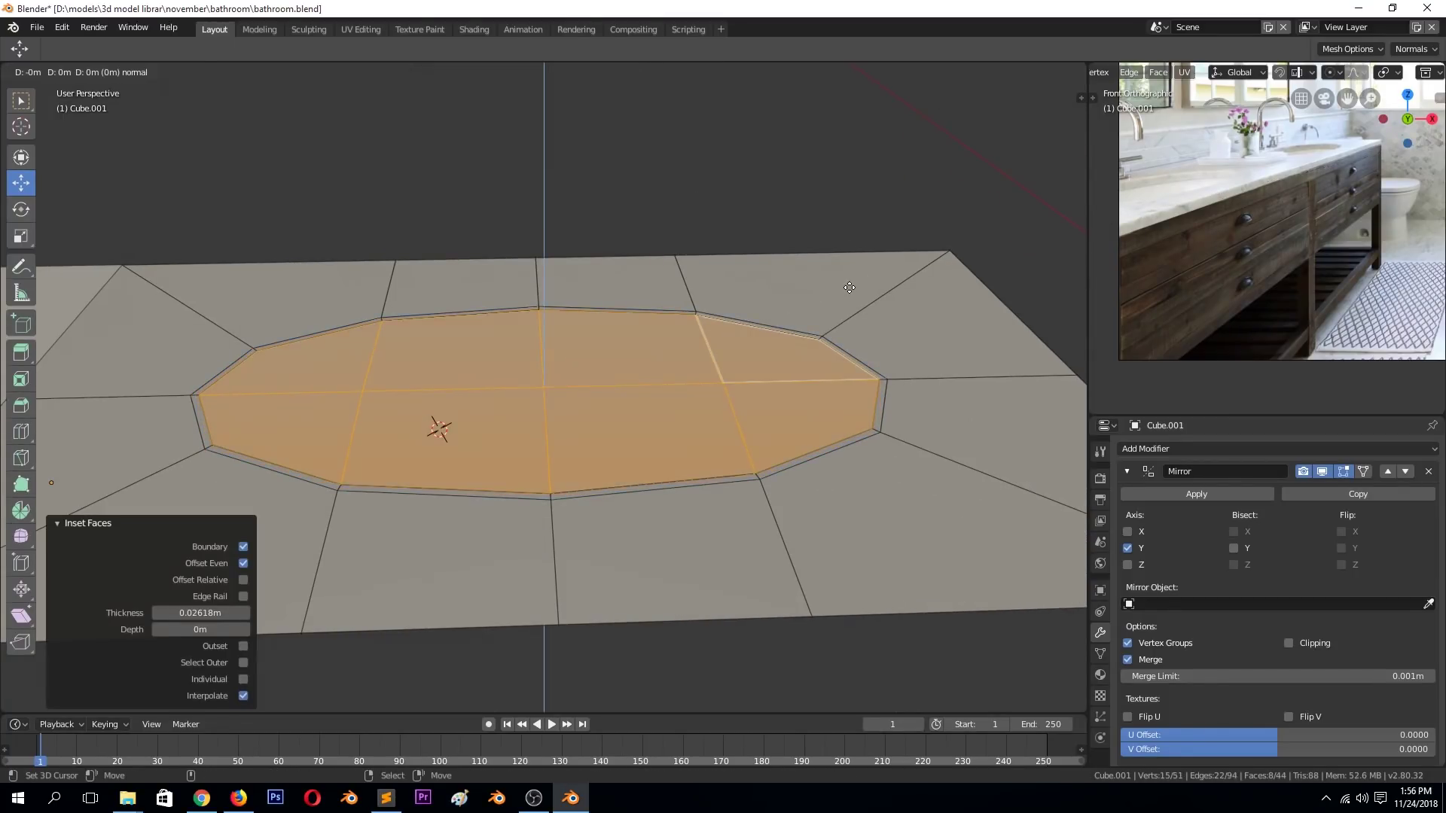
pyautogui.click(853, 304)
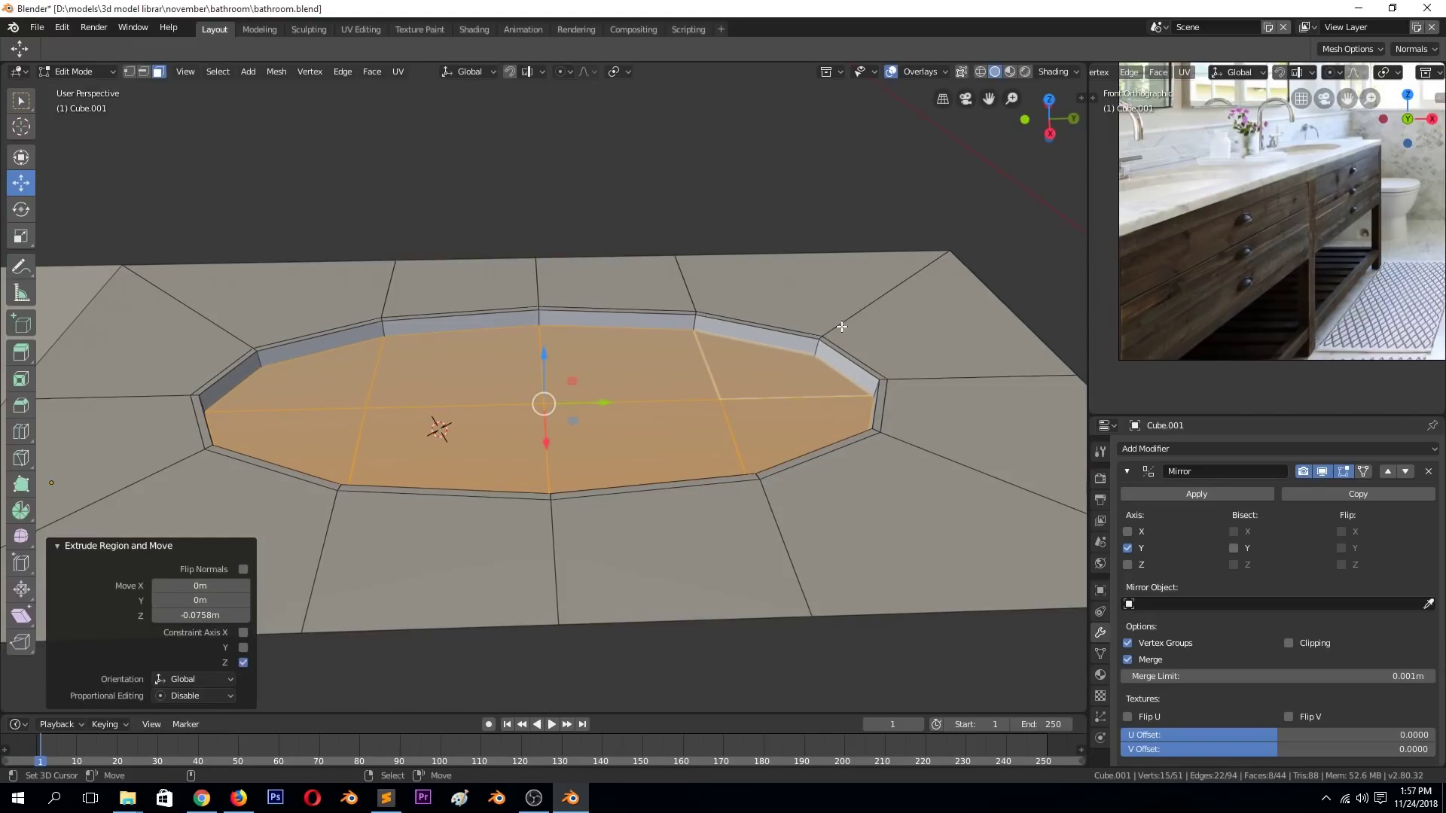
pyautogui.press('s')
pyautogui.click(878, 336)
# Extrude the basin again, push it deeper along Z, and shrink the bottom to taper it.
pyautogui.press('e')
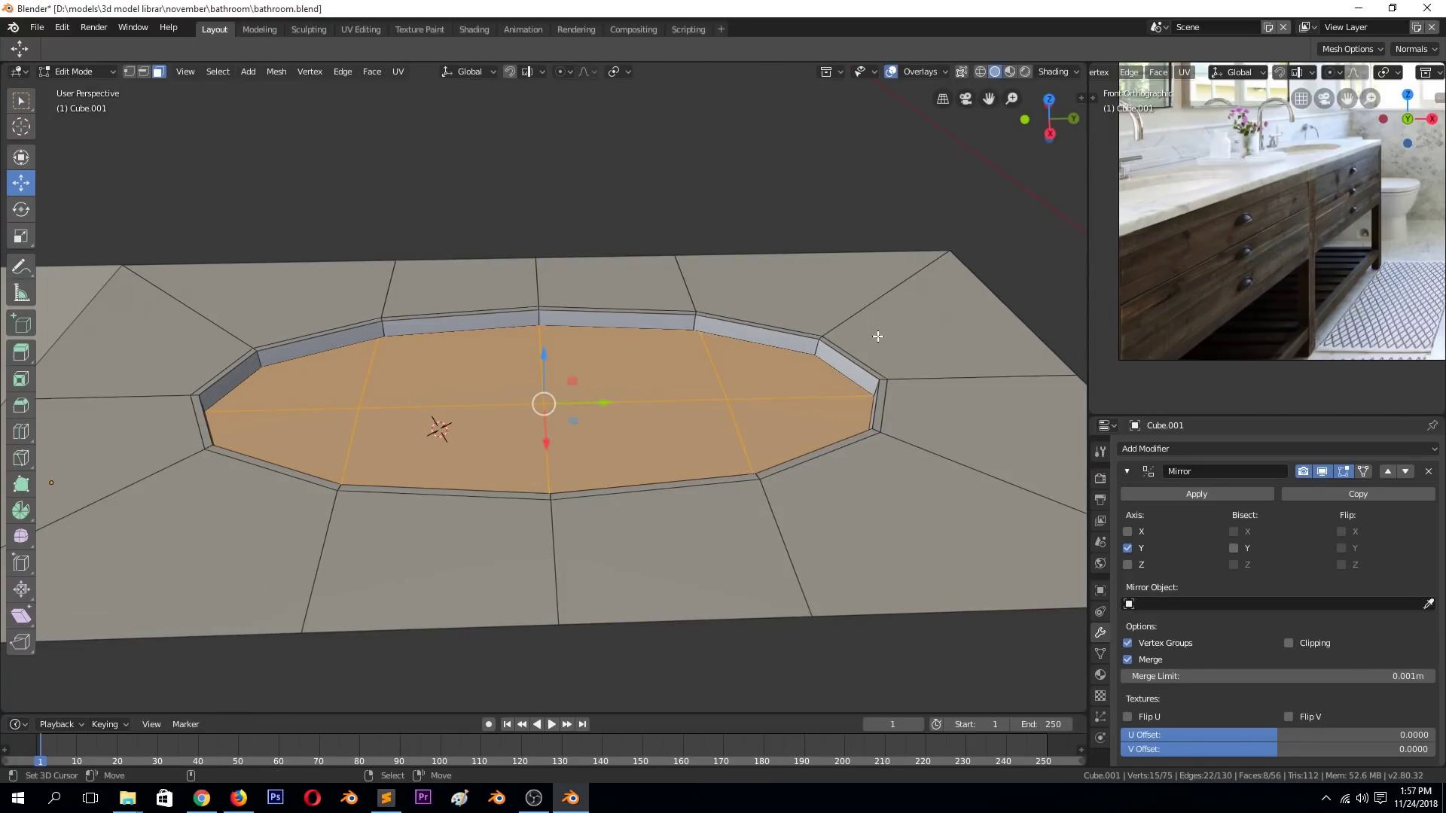
pyautogui.moveTo(891, 337); pyautogui.dragTo(769, 318, button='middle')
pyautogui.press('e')
pyautogui.click(862, 320)
pyautogui.press('g')
pyautogui.press('z')
pyautogui.click(858, 354)
pyautogui.moveTo(859, 354)
pyautogui.mouseDown(button='middle')
pyautogui.moveTo(857, 371)
pyautogui.moveTo(675, 333)
pyautogui.mouseUp(button='middle')
pyautogui.press('s')
pyautogui.click(833, 377)
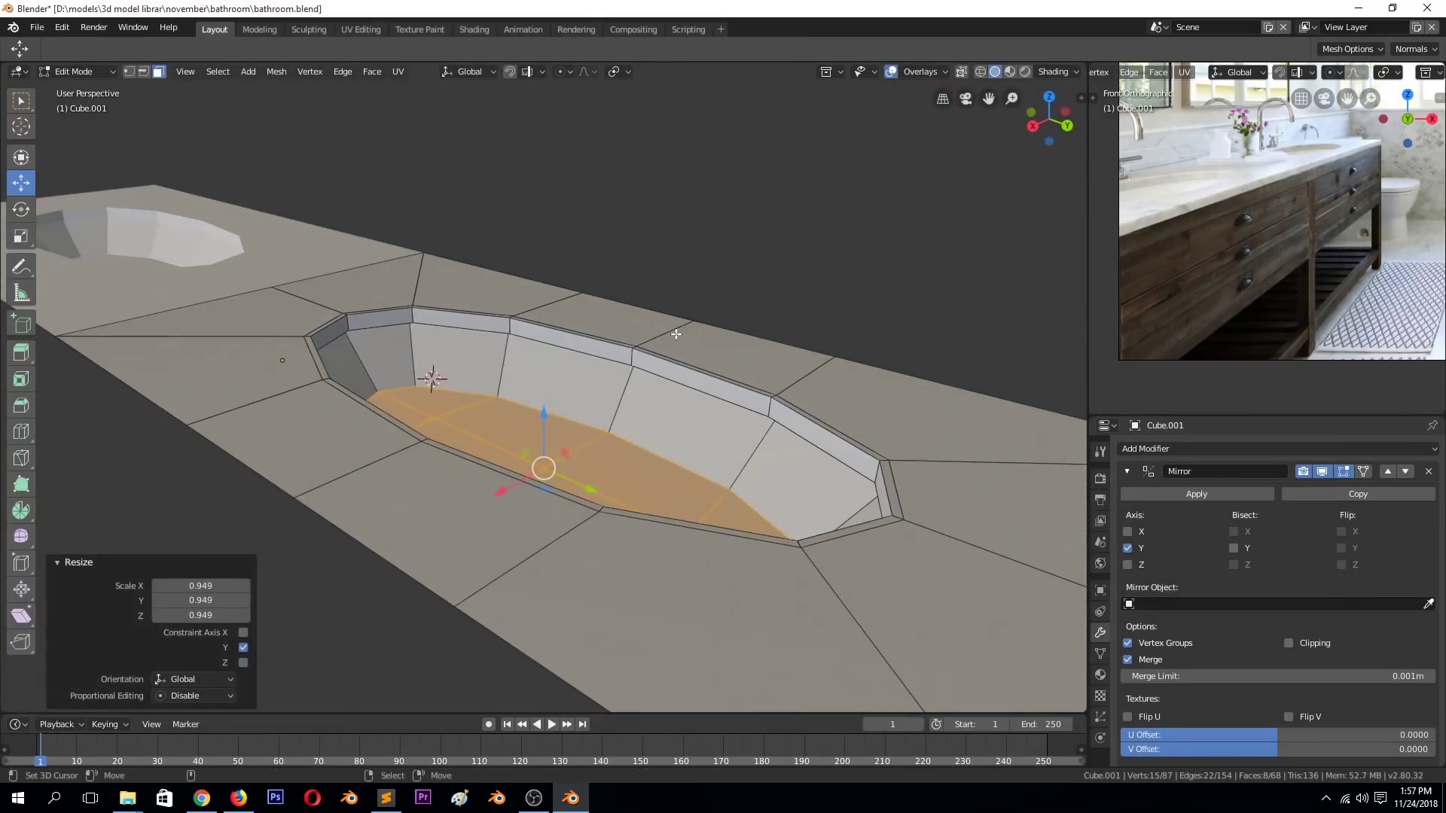
# Inset the basin floor, lower it along Z, and return to Object Mode.
pyautogui.press('i')
pyautogui.click(800, 372)
pyautogui.moveTo(801, 372); pyautogui.dragTo(780, 403, button='middle')
pyautogui.press('g')
pyautogui.press('z')
pyautogui.click(783, 396)
pyautogui.press('Tab')
pyautogui.scroll(-5, 819, 418)
# Give the countertop a level-2 Subdivision Surface and Shade Smooth.
pyautogui.press('KP_7')
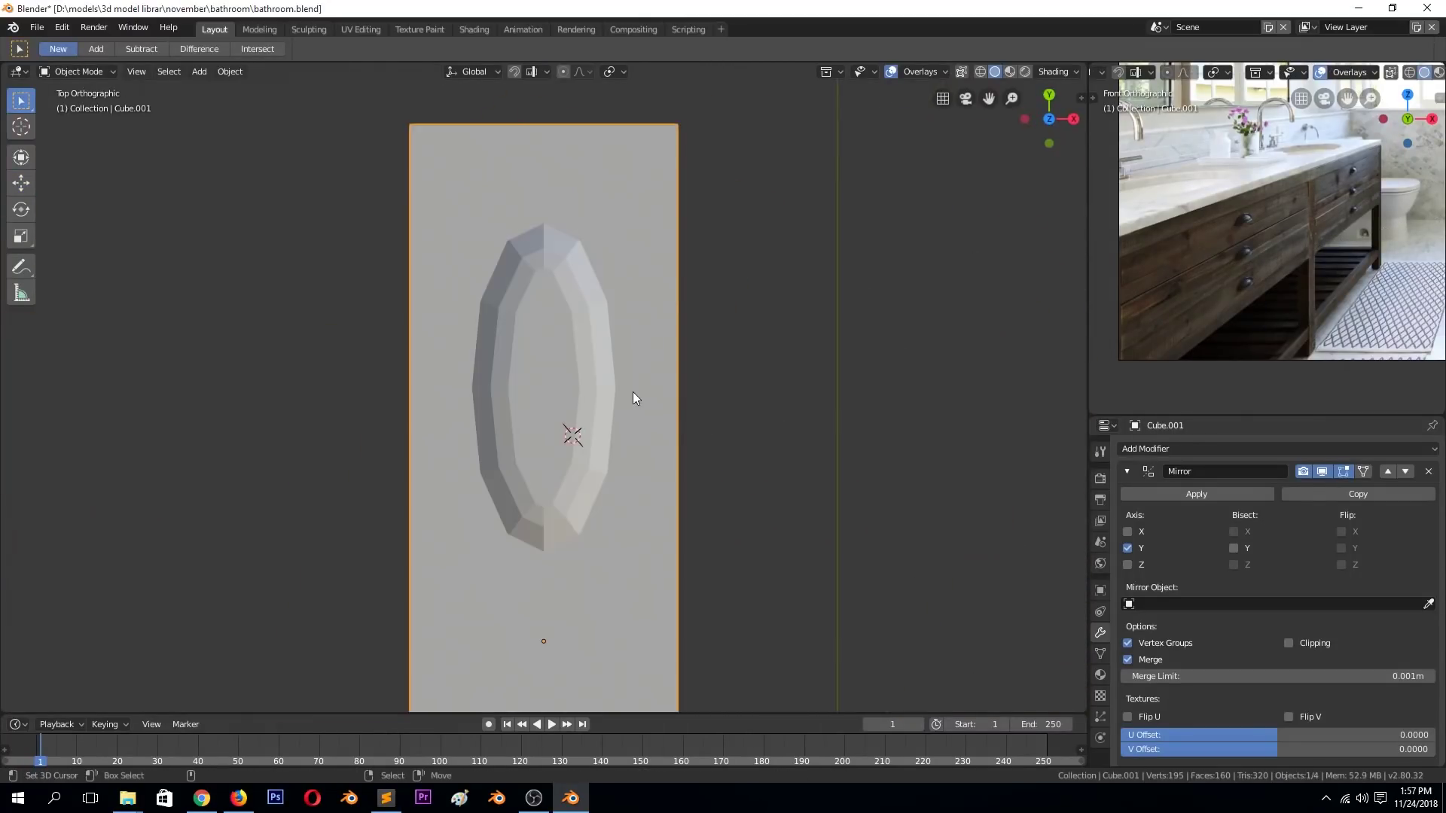
pyautogui.hotkey('ctrl', '2')
pyautogui.moveTo(631, 389)
pyautogui.mouseDown(button='middle')
pyautogui.moveTo(697, 415)
pyautogui.moveTo(495, 297)
pyautogui.mouseUp(button='middle')
pyautogui.click(548, 414)
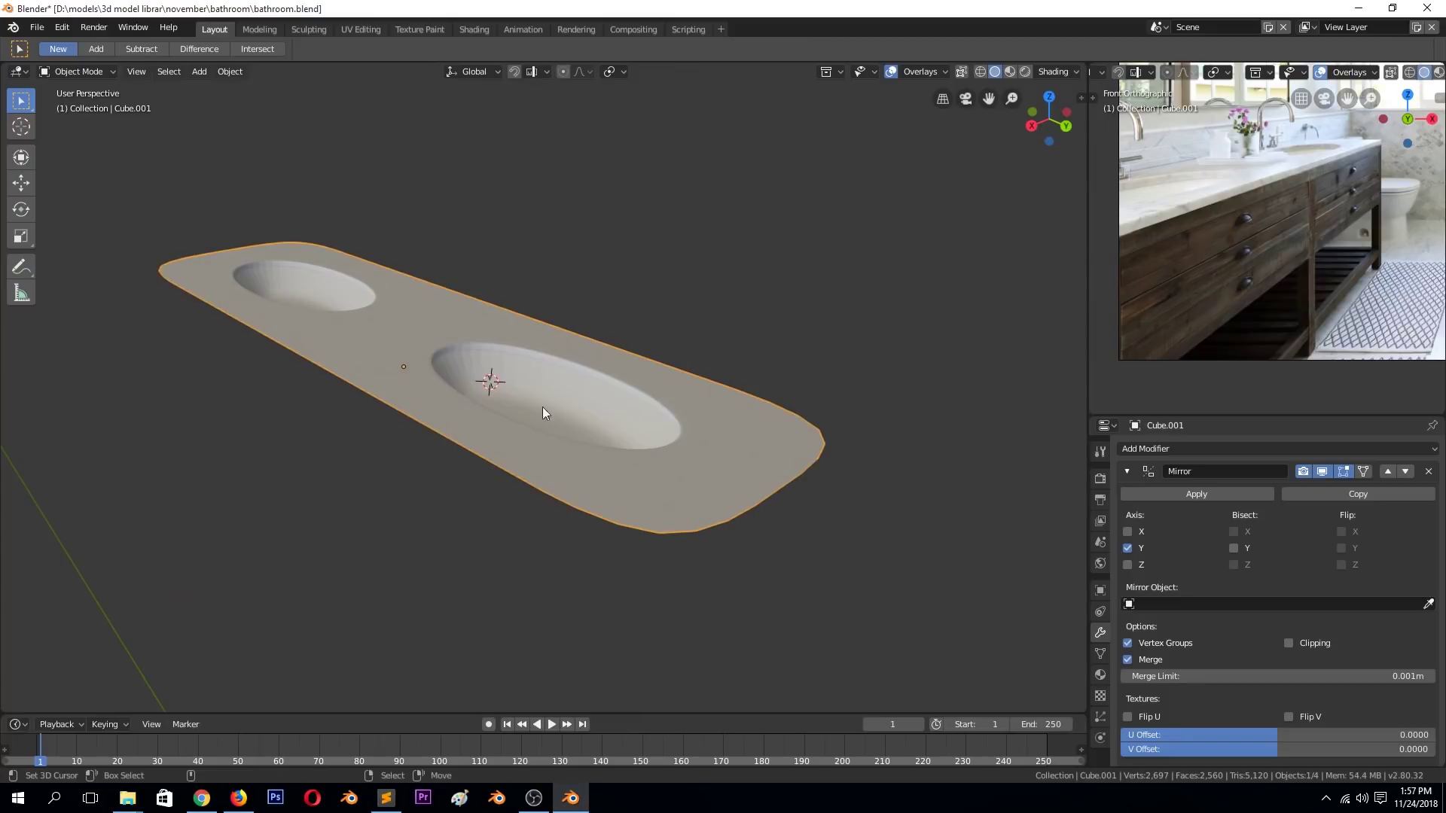
pyautogui.click(230, 72)
pyautogui.click(268, 374)
pyautogui.scroll(5, 585, 366)
pyautogui.moveTo(585, 366)
pyautogui.mouseDown(button='middle')
pyautogui.moveTo(658, 336)
pyautogui.moveTo(608, 391)
pyautogui.moveTo(667, 334)
pyautogui.mouseUp(button='middle')
# In Edit Mode, frame the counter's basin faces from the top view.
pyautogui.press('Tab')
pyautogui.scroll(-4, 667, 334)
pyautogui.scroll(-3, 748, 394)
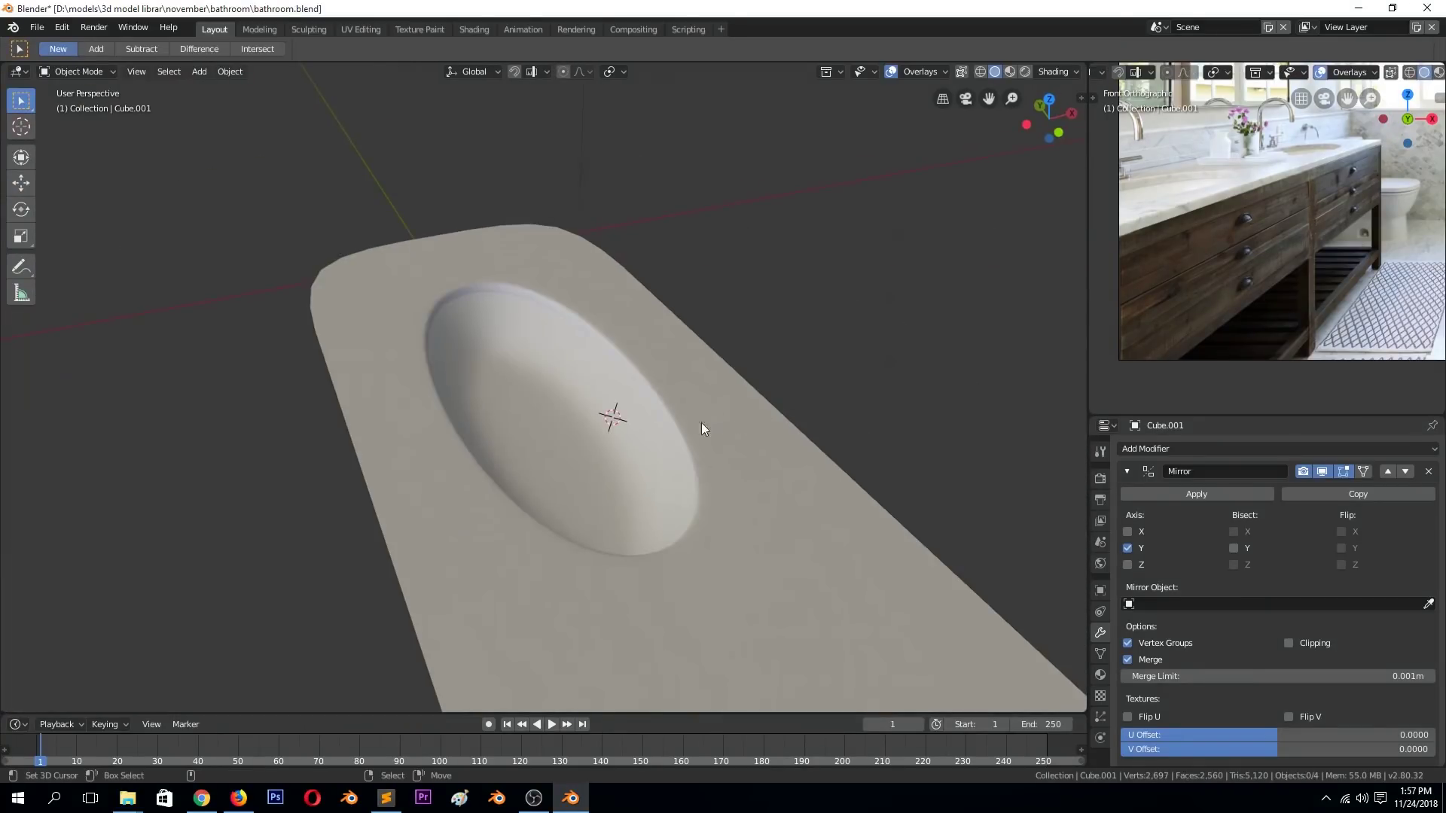
pyautogui.press('KP_7')
pyautogui.press('KP_Decimal')
pyautogui.hotkey('ctrl', '2')
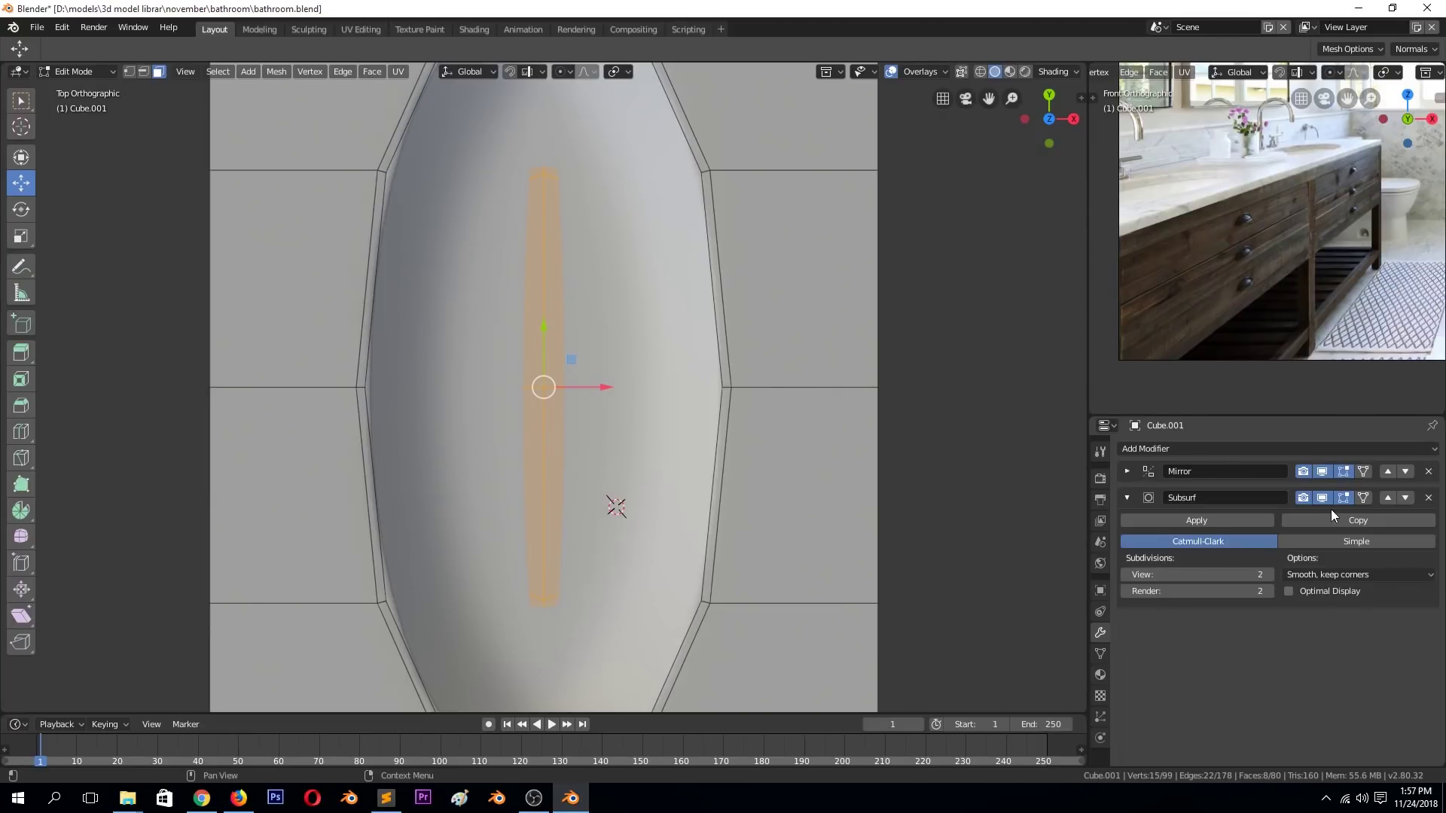
pyautogui.scroll(-2, 629, 329)
# Merge the three vertices at the basin's end into one vertex.
pyautogui.hotkey('alt', 'a')
pyautogui.click(558, 587)
pyautogui.hotkey('shift', 'ctrl', 'm')
pyautogui.hotkey('alt', 'a')
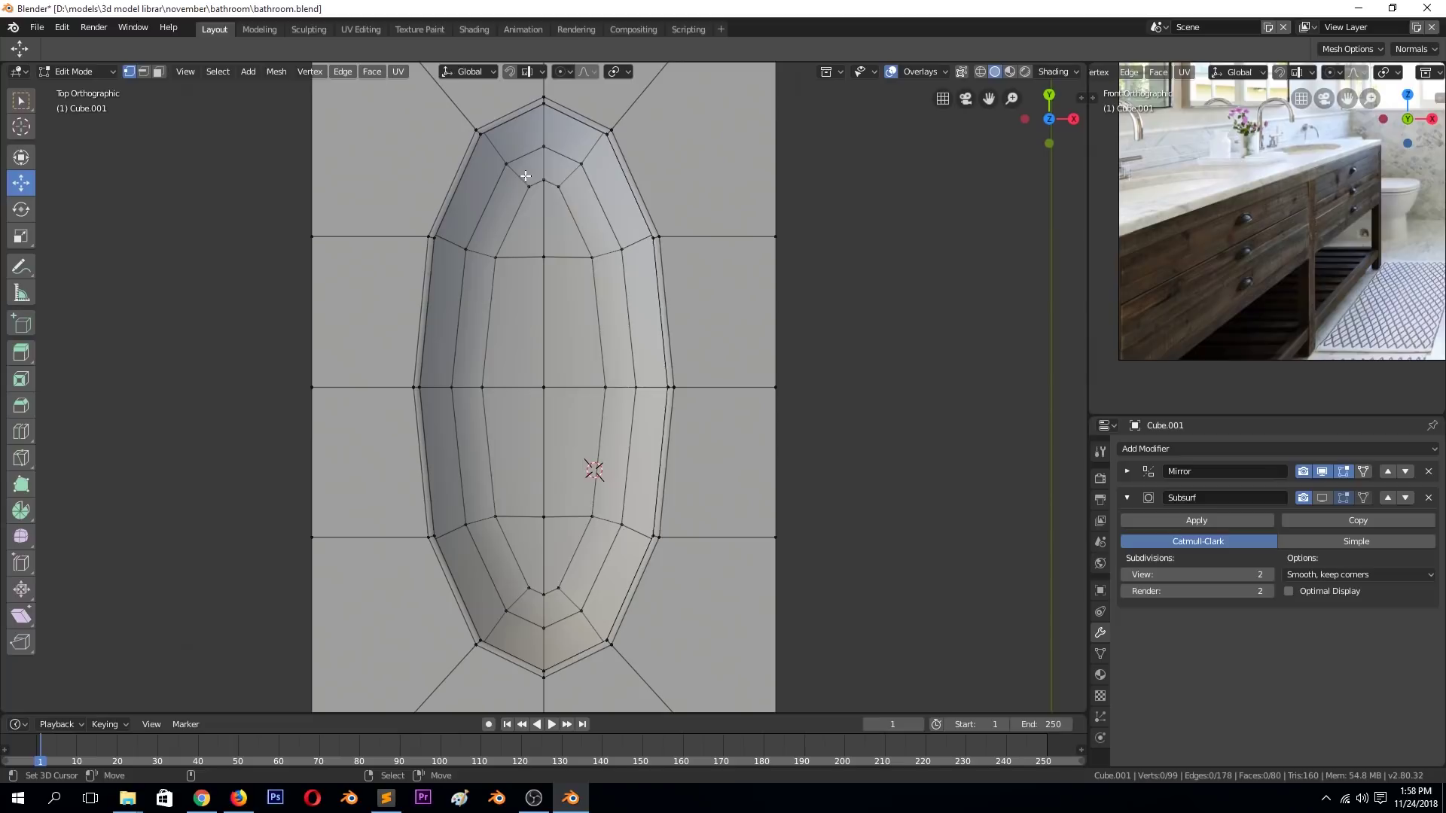
pyautogui.hotkey('alt', 'm')
pyautogui.click(533, 220)
pyautogui.hotkey('alt', 'a')
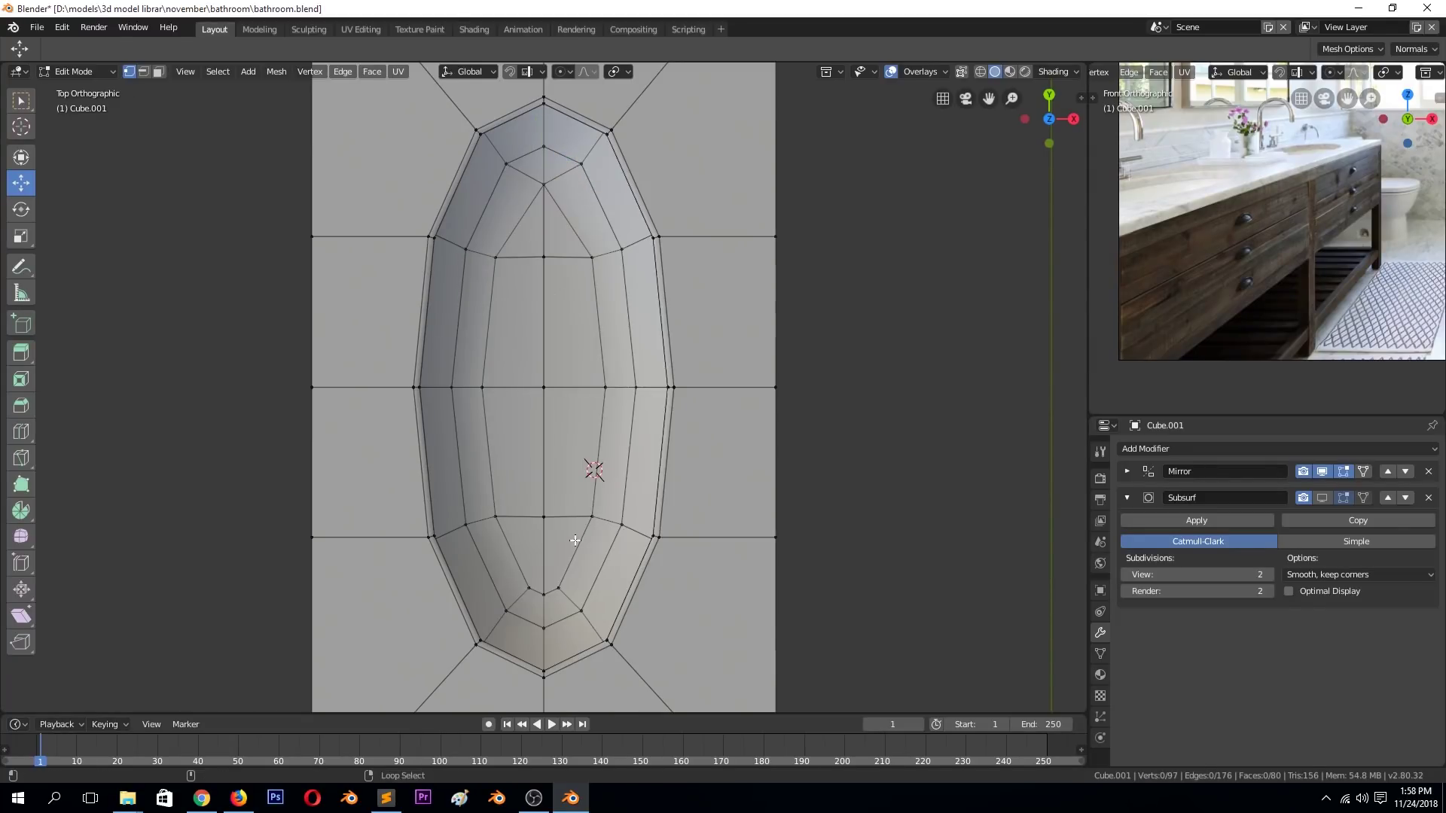
pyautogui.hotkey('alt', 'm')
pyautogui.click(567, 585)
pyautogui.press('Tab')
# Hide subdivision in Edit Mode, then lower the basin floor's vertex path along Z.
pyautogui.moveTo(567, 584)
pyautogui.mouseDown(button='middle')
pyautogui.moveTo(590, 482)
pyautogui.moveTo(647, 437)
pyautogui.mouseUp(button='middle')
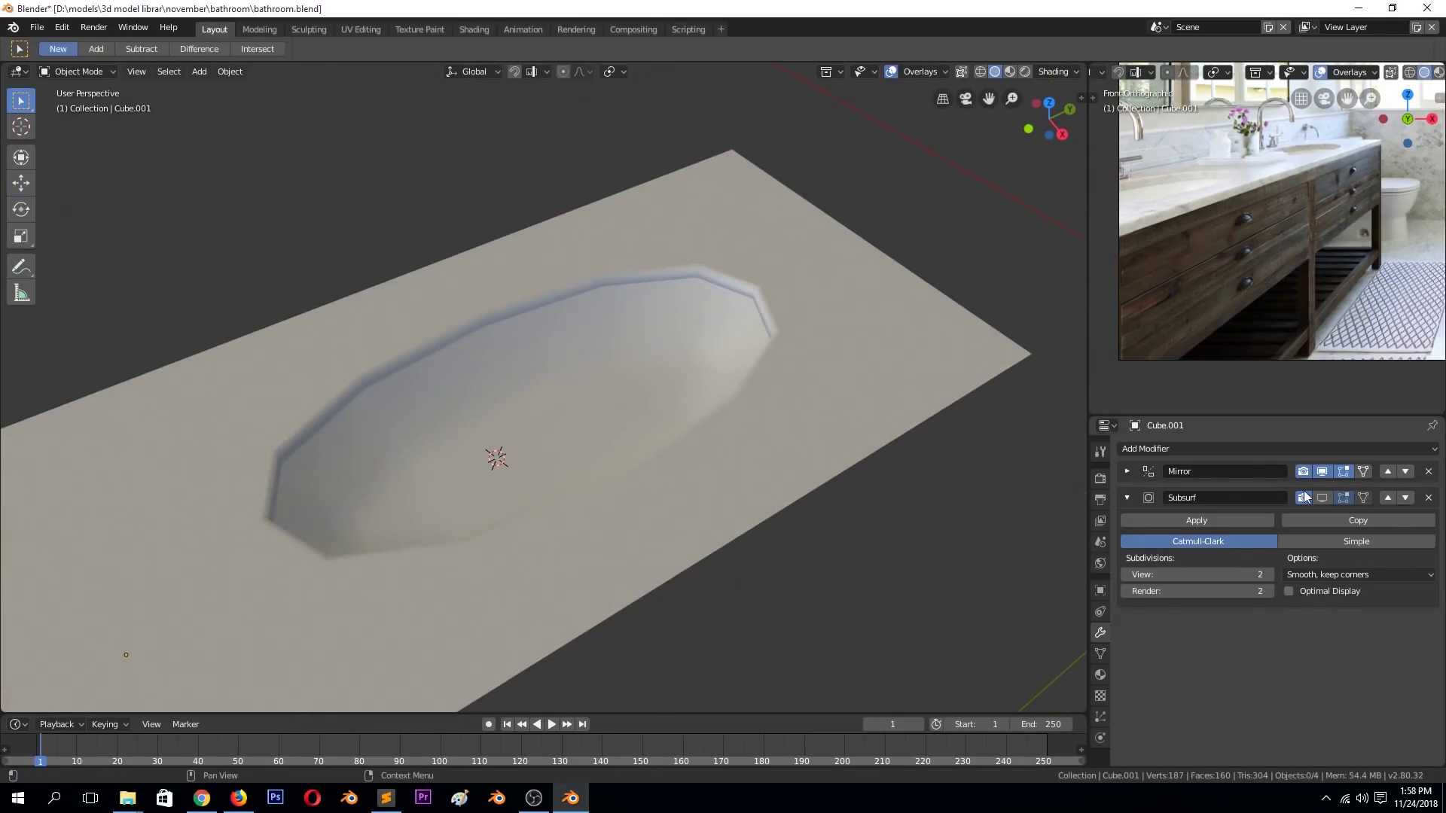
pyautogui.scroll(3, 658, 425)
pyautogui.press('Tab')
pyautogui.click(1321, 497)
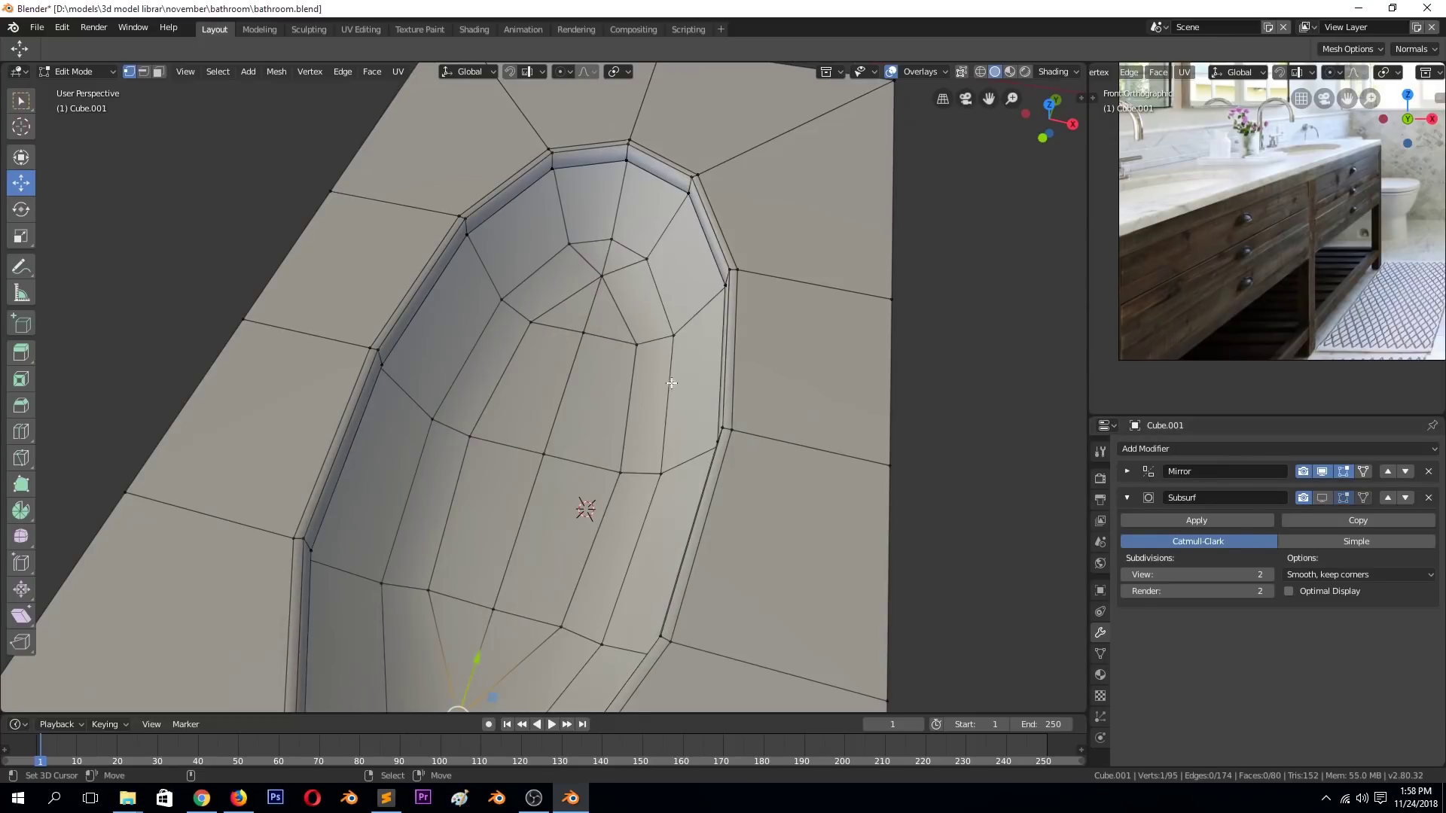
pyautogui.click(583, 332)
pyautogui.keyDown('ctrl'); pyautogui.click(499, 592); pyautogui.keyUp('ctrl')
pyautogui.scroll(-3, 498, 592)
pyautogui.moveTo(499, 592); pyautogui.dragTo(482, 452, button='middle')
pyautogui.press('g')
pyautogui.press('z')
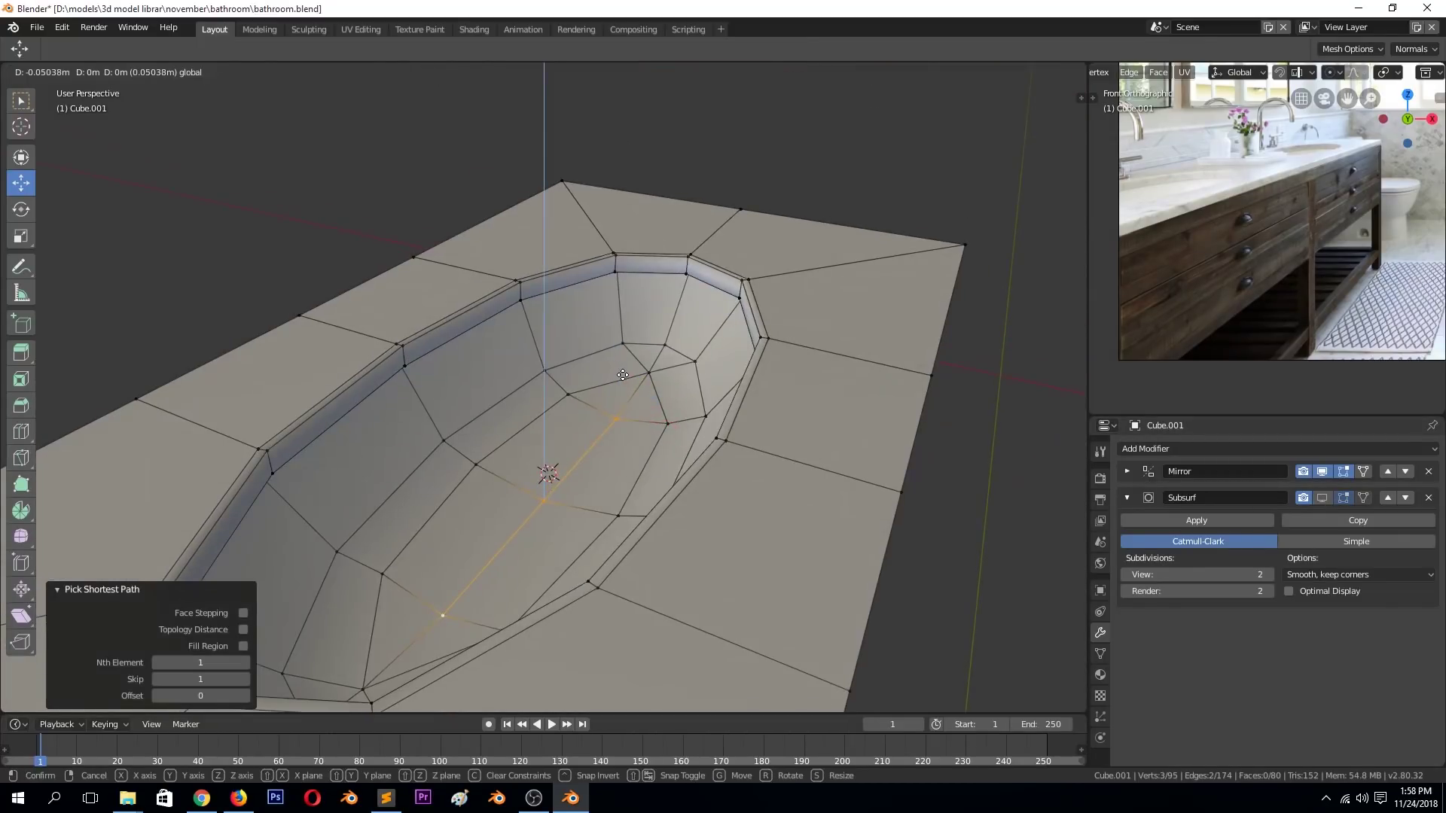
pyautogui.click(481, 448)
# Select a second basin path, restore subdivision display, and pick the slab's outer boundary loop.
pyautogui.click(428, 454)
pyautogui.keyDown('ctrl'); pyautogui.click(624, 497); pyautogui.keyUp('ctrl')
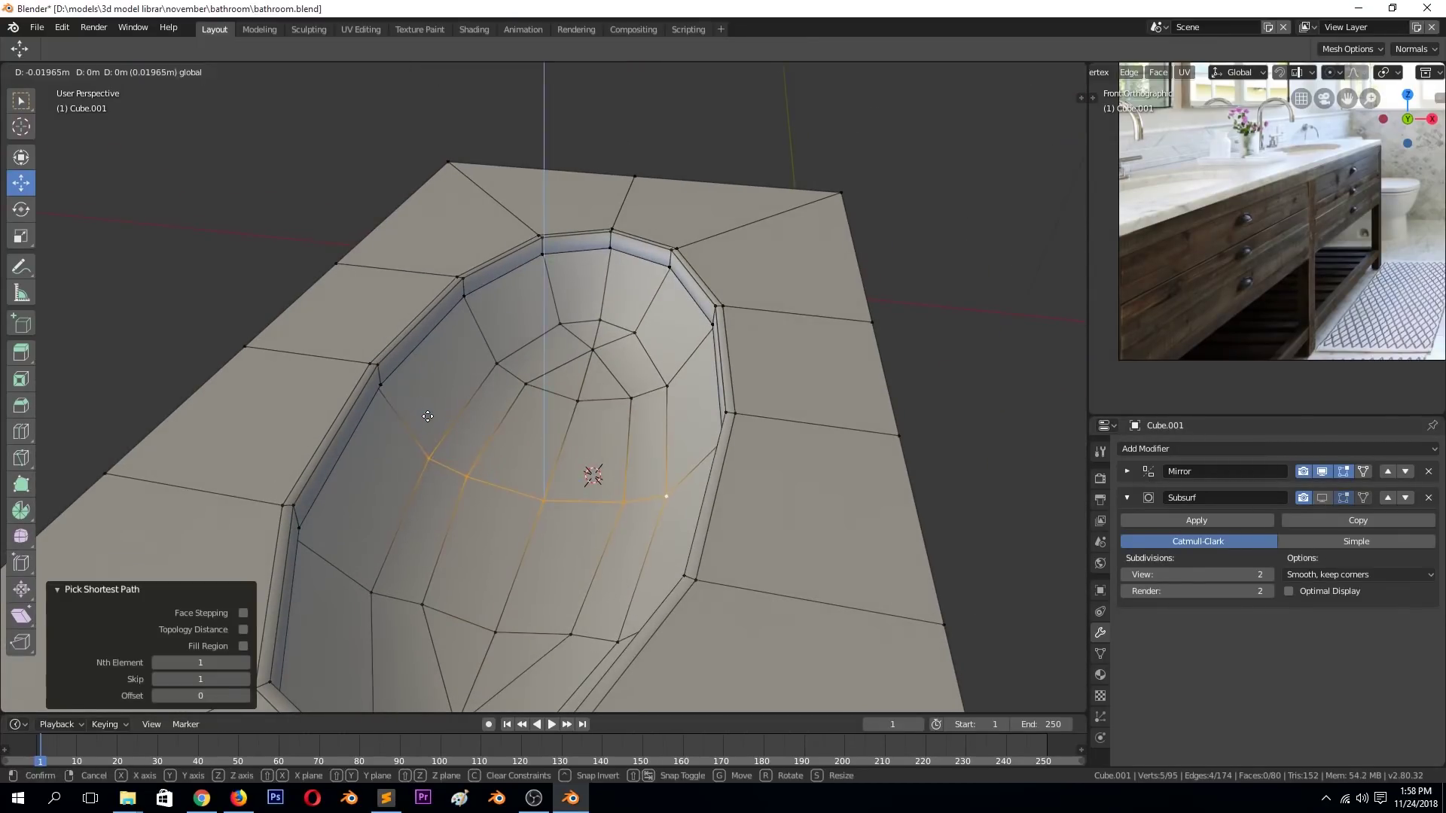
pyautogui.press('Tab')
pyautogui.click(1321, 498)
pyautogui.scroll(-3, 606, 394)
pyautogui.moveTo(607, 395)
pyautogui.mouseDown(button='middle')
pyautogui.moveTo(270, 413)
pyautogui.moveTo(620, 381)
pyautogui.moveTo(739, 430)
pyautogui.moveTo(677, 509)
pyautogui.mouseUp(button='middle')
pyautogui.press('Tab')
pyautogui.press('Tab')
pyautogui.scroll(-3, 620, 381)
pyautogui.press('Tab')
pyautogui.keyDown('alt'); pyautogui.click(677, 509); pyautogui.keyUp('alt')
pyautogui.scroll(2, 555, 296)
# Extrude the slab's boundary loop and scale it inward to form a thick edge.
pyautogui.press('e')
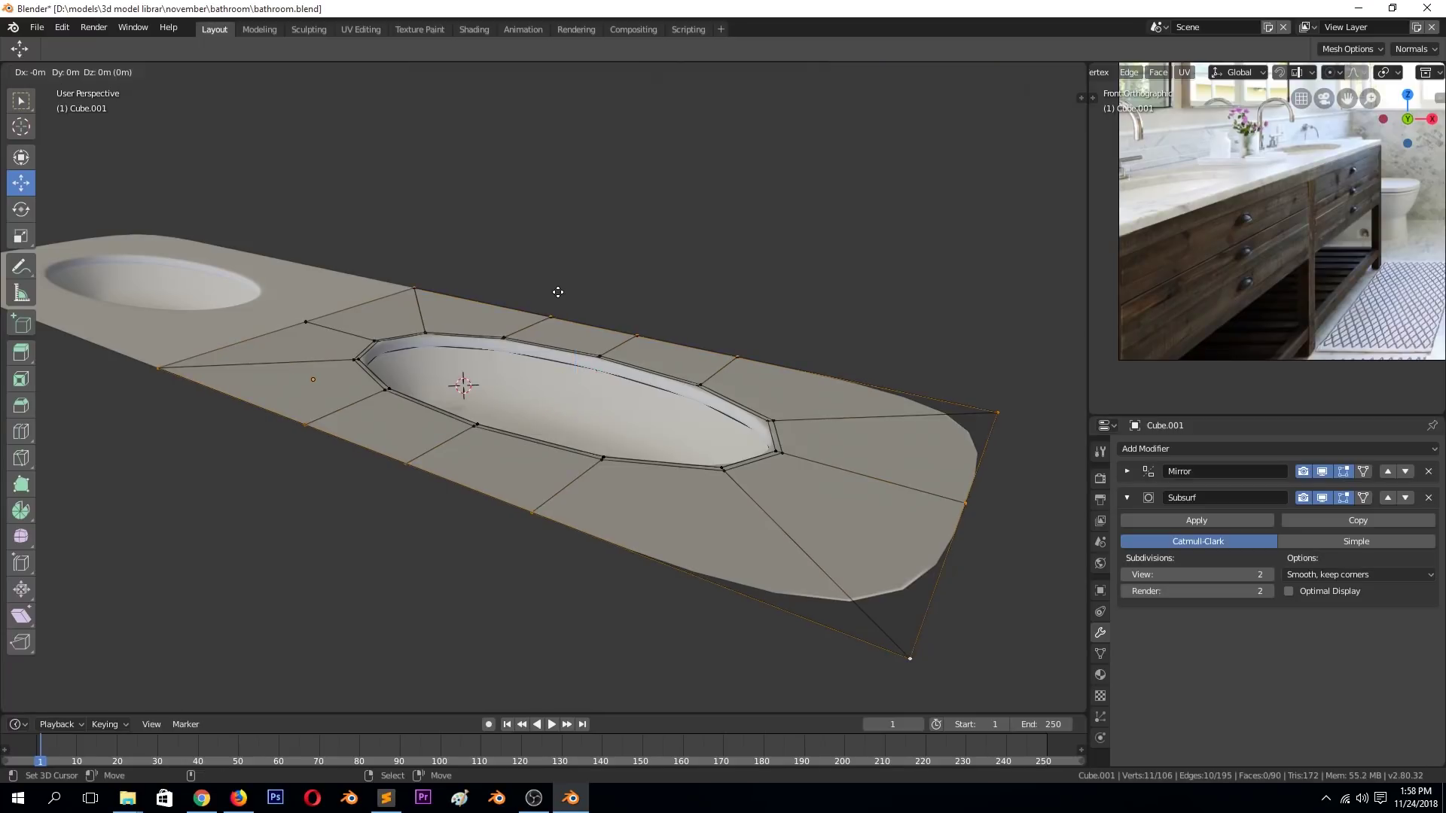
pyautogui.press('z')
pyautogui.rightClick(567, 306)
pyautogui.press('s')
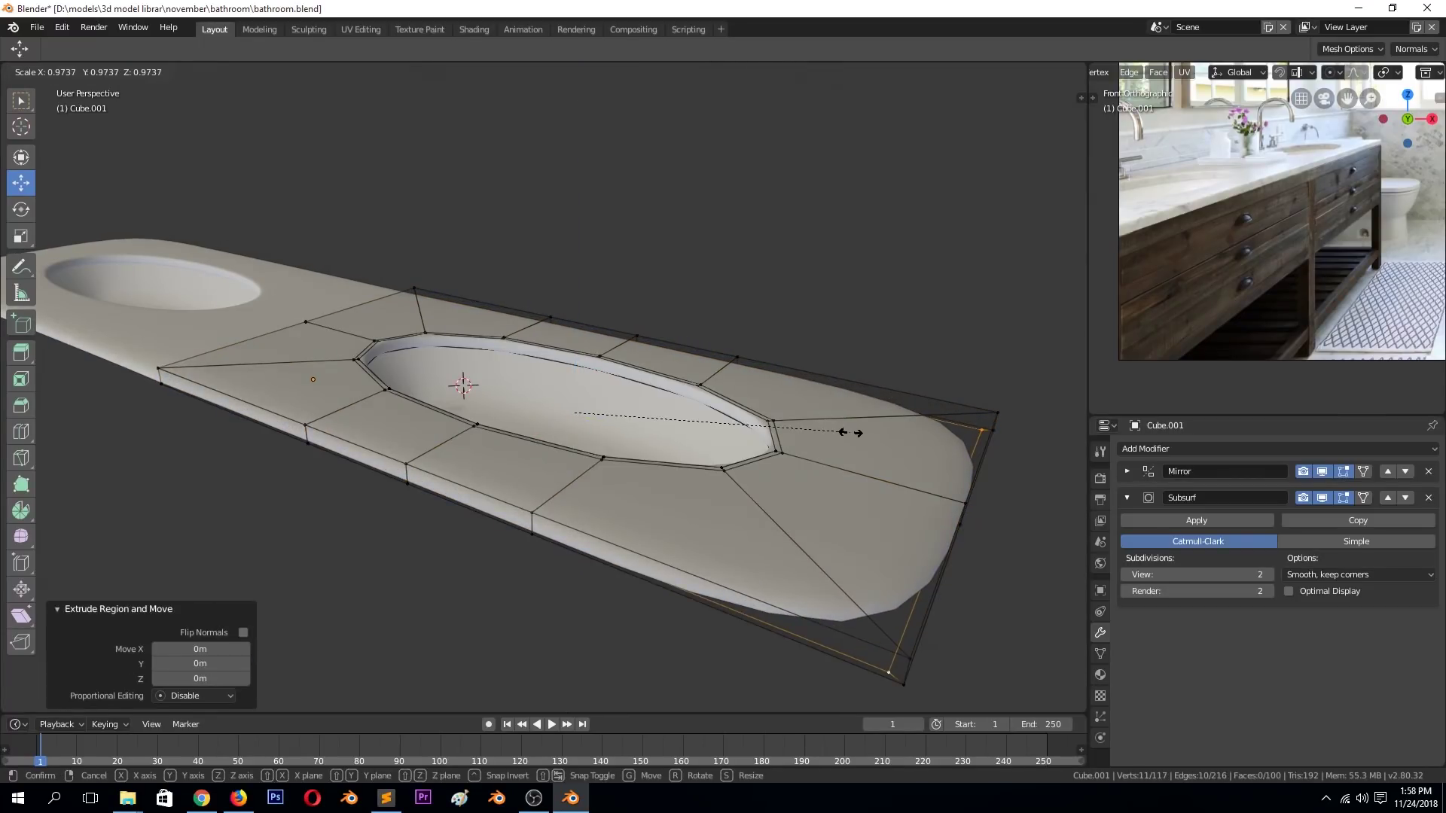
pyautogui.click(849, 432)
pyautogui.moveTo(849, 432); pyautogui.dragTo(767, 528, button='middle')
# Bevel the slab's top outer rim loop with 1 segment (0.005 amount, 0.870 profile).
pyautogui.keyDown('alt'); pyautogui.click(767, 528); pyautogui.keyUp('alt')
pyautogui.moveTo(814, 584); pyautogui.dragTo(655, 512, button='middle')
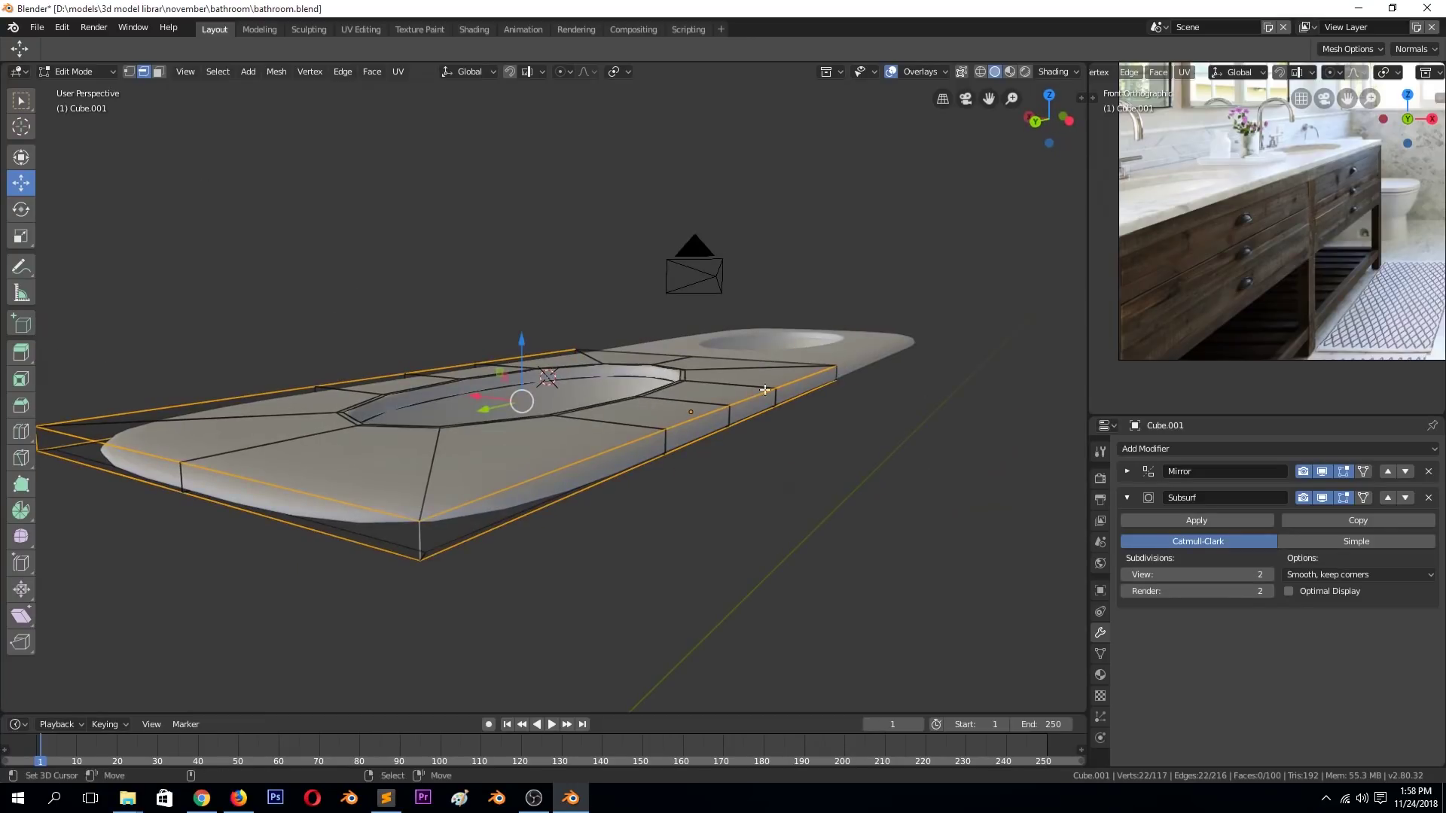
pyautogui.hotkey('ctrl', 'b')
pyautogui.click(861, 374)
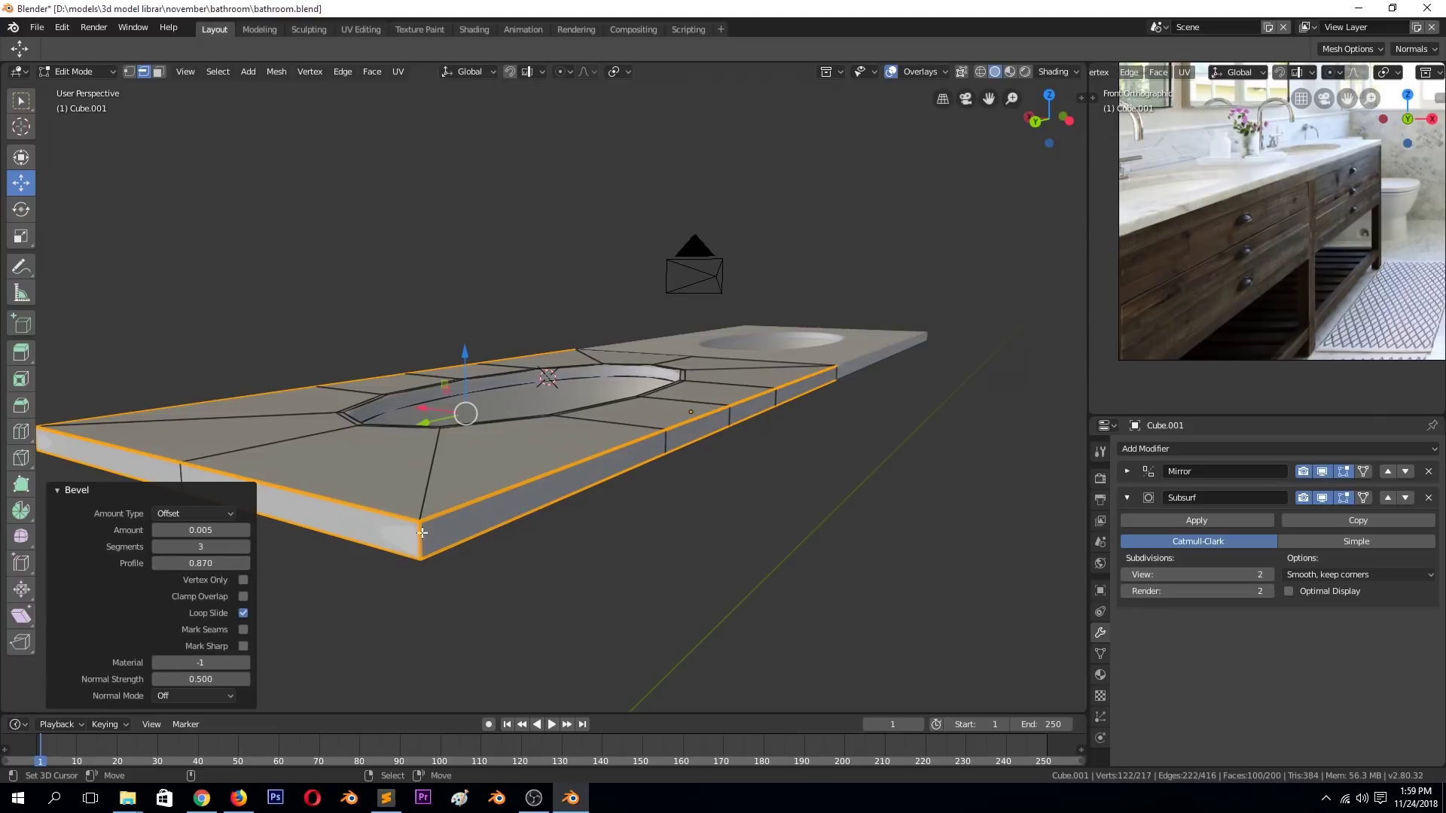
pyautogui.scroll(3, 422, 533)
pyautogui.scroll(3, 387, 513)
pyautogui.click(154, 549)
pyautogui.click(155, 550)
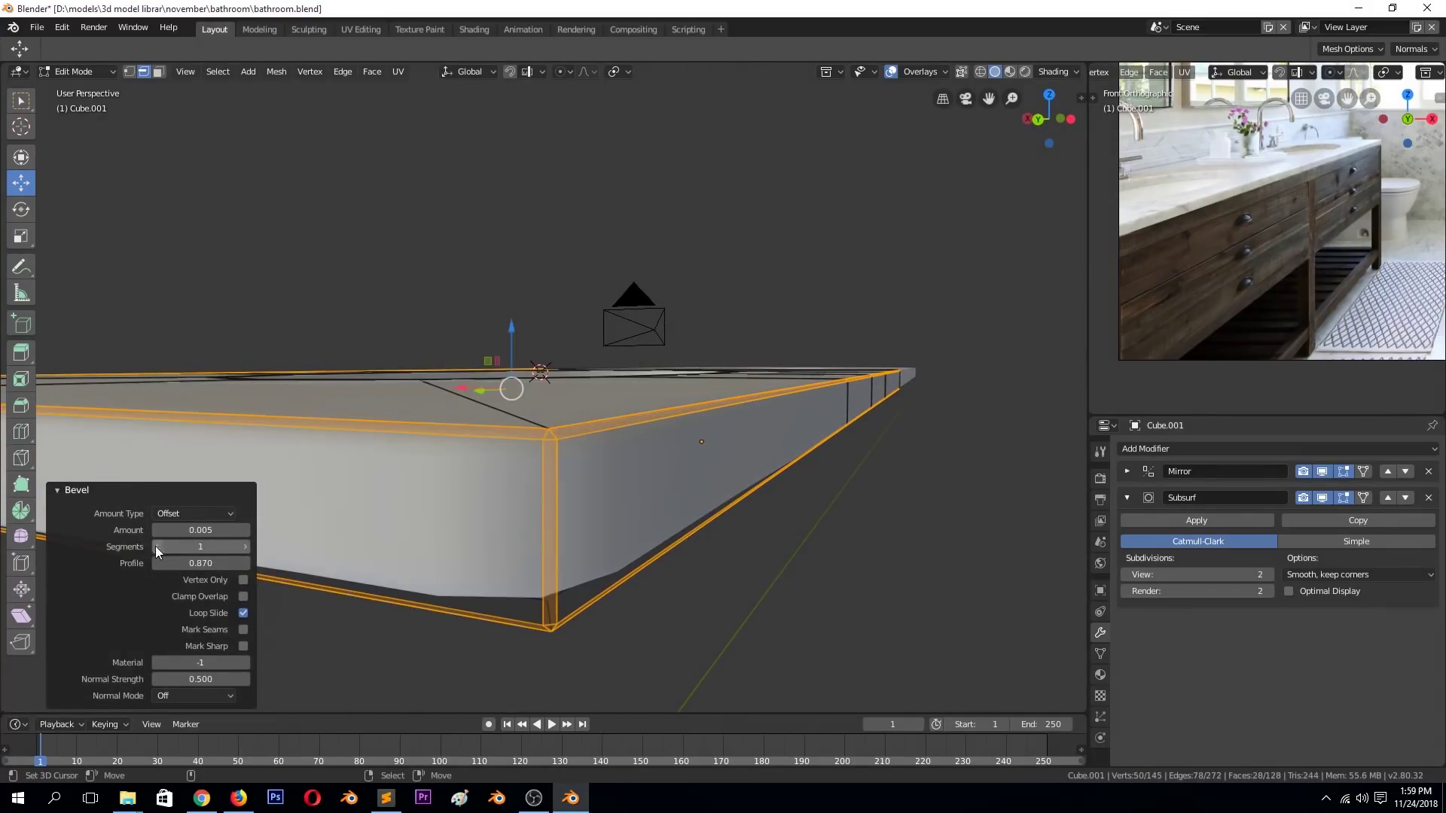
pyautogui.scroll(-5, 319, 368)
pyautogui.moveTo(320, 369); pyautogui.dragTo(523, 436, button='middle')
pyautogui.scroll(5, 523, 436)
pyautogui.moveTo(661, 464)
pyautogui.mouseDown(button='middle')
pyautogui.moveTo(456, 600)
pyautogui.moveTo(419, 497)
pyautogui.mouseUp(button='middle')
# Move the selected vertex along Y and enable Clipping on the Mirror modifier.
pyautogui.press('g')
pyautogui.press('y')
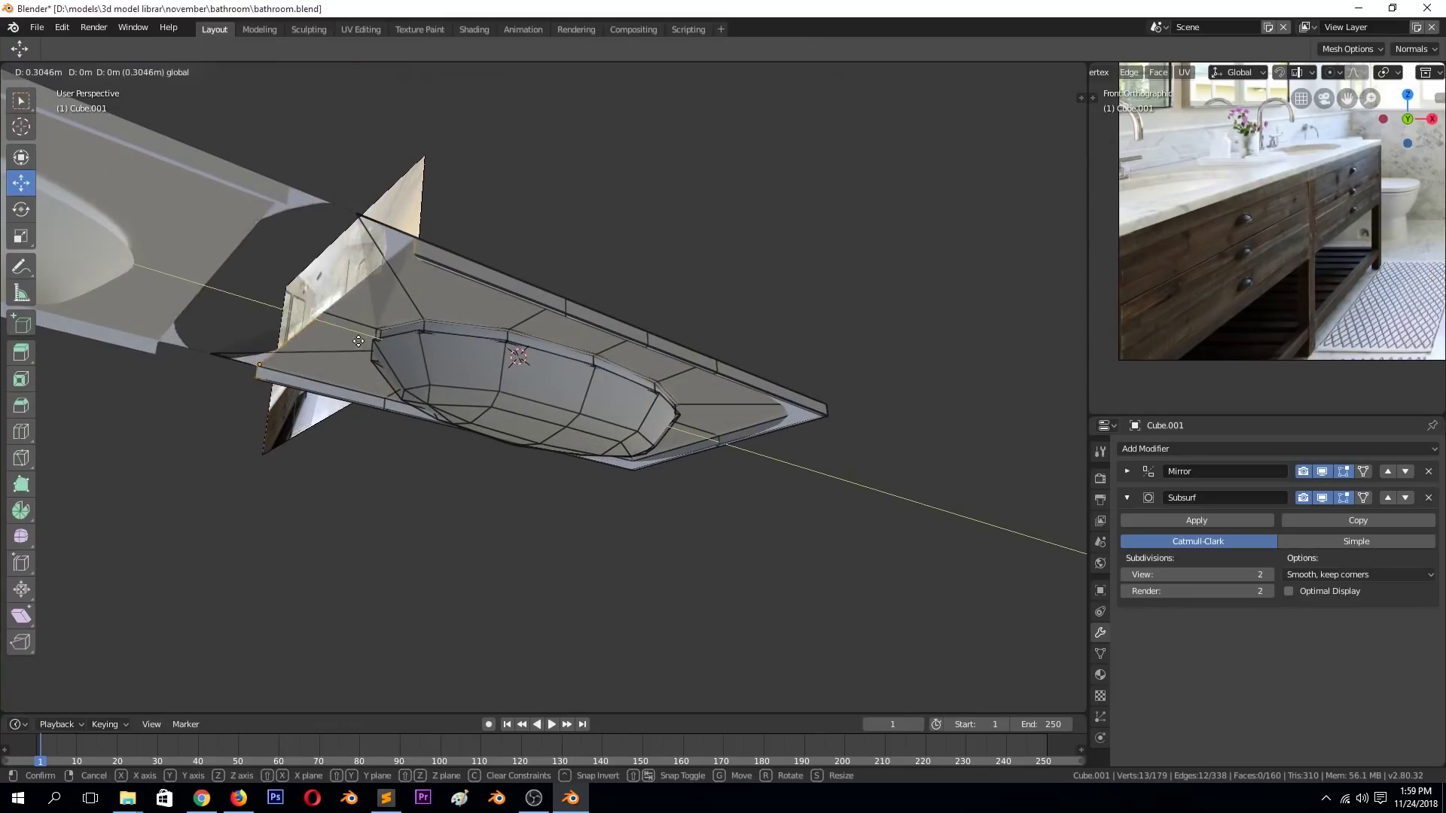
pyautogui.click(1127, 472)
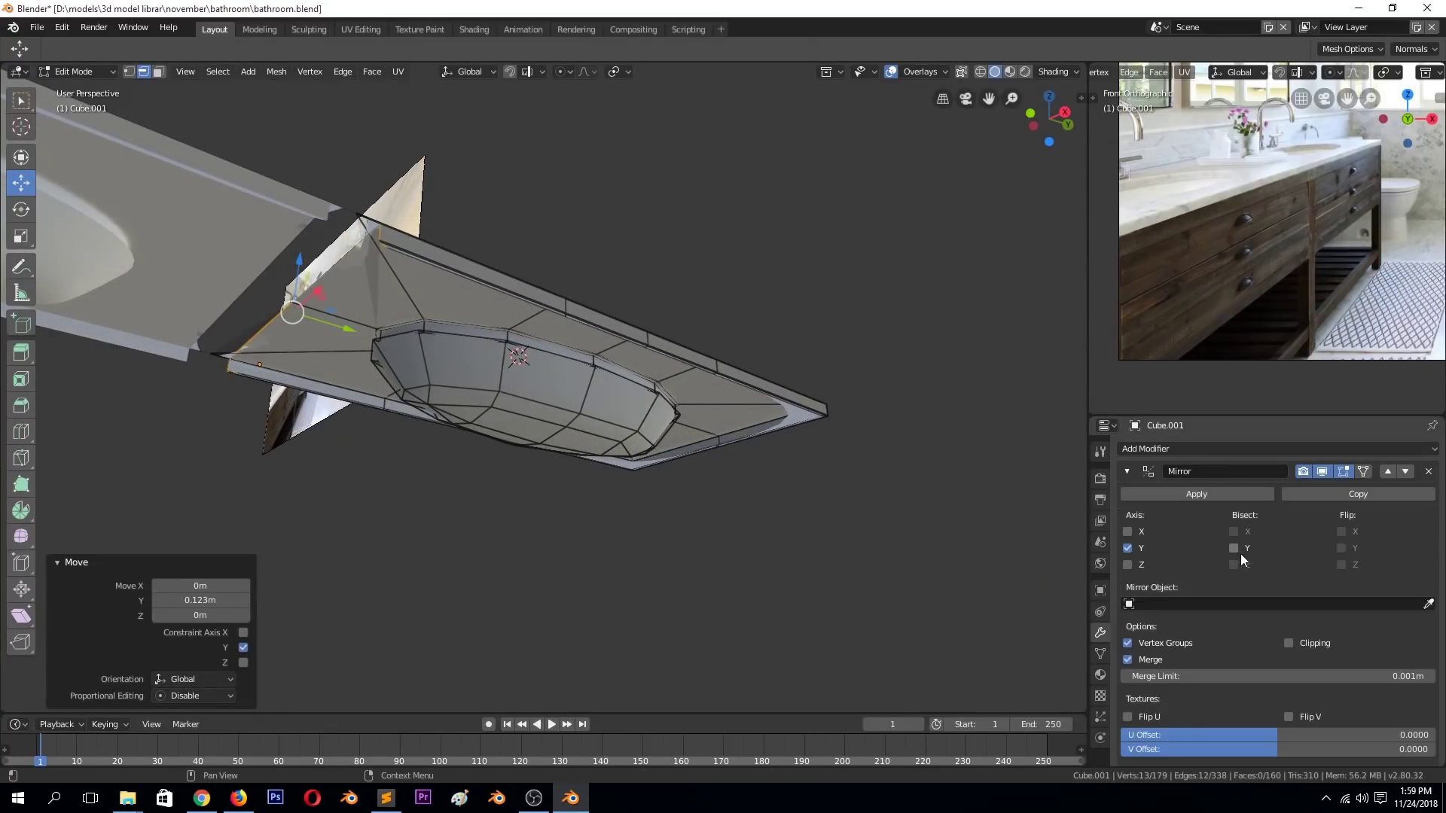
pyautogui.click(1289, 644)
pyautogui.moveTo(318, 318)
pyautogui.mouseDown(button='middle')
pyautogui.moveTo(346, 487)
pyautogui.moveTo(514, 417)
pyautogui.mouseUp(button='middle')
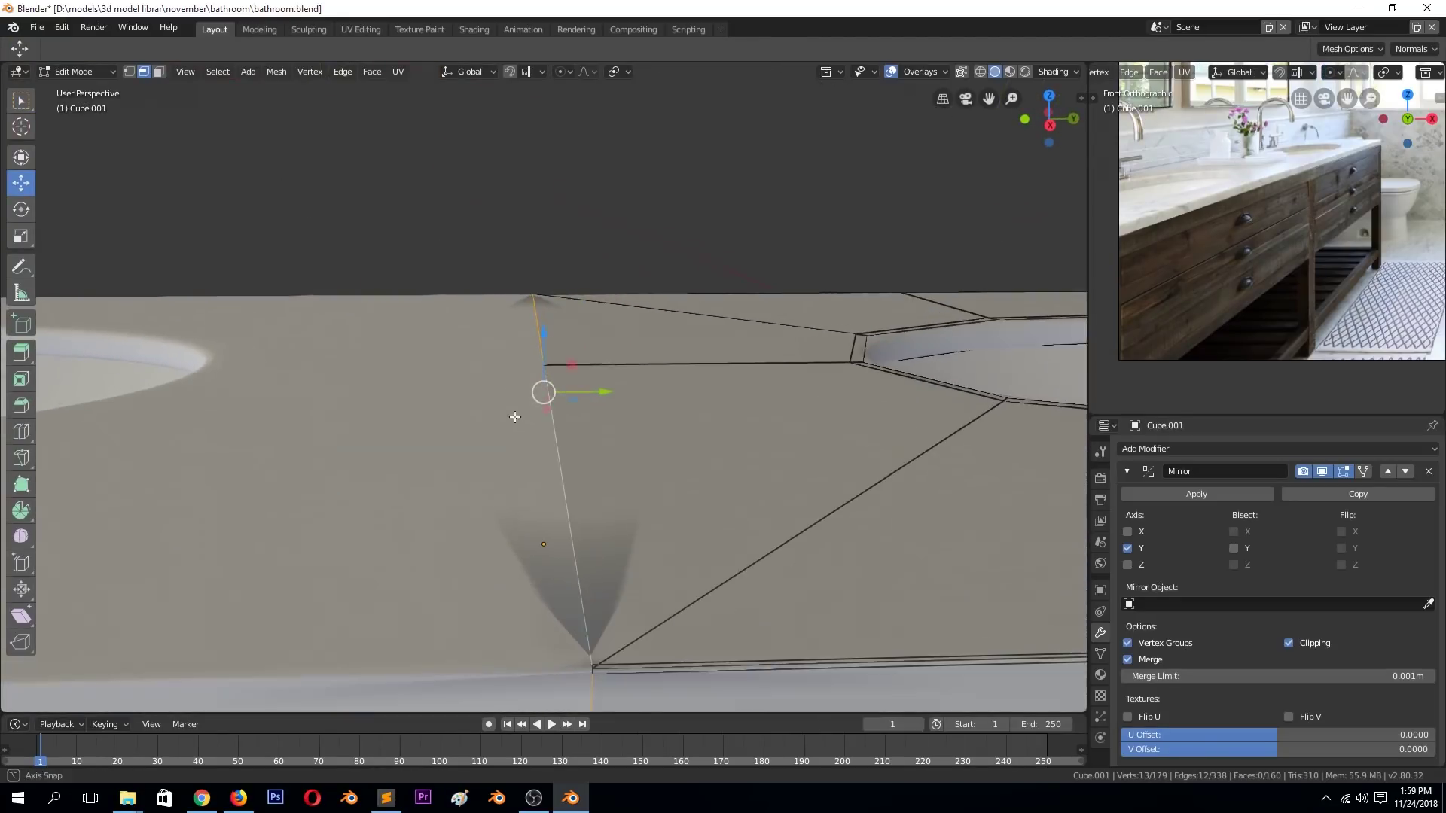
# Merge the stray slab-corner vertex into its neighbour using Merge At Last.
pyautogui.click(596, 677)
pyautogui.moveTo(595, 677)
pyautogui.mouseDown(button='middle')
pyautogui.moveTo(568, 445)
pyautogui.moveTo(565, 570)
pyautogui.mouseUp(button='middle')
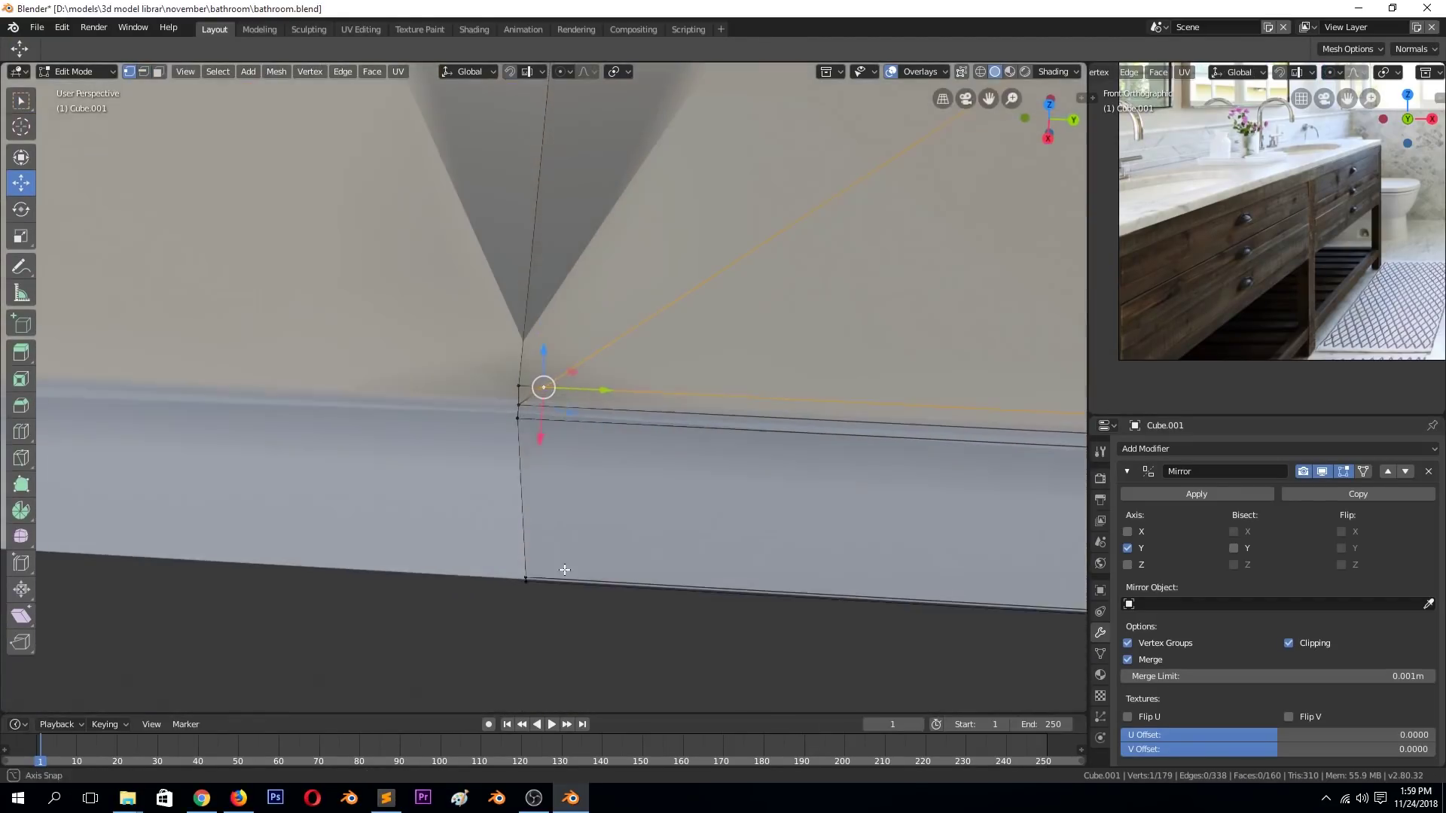
pyautogui.hotkey('alt', 'm')
pyautogui.click(567, 387)
pyautogui.moveTo(578, 420); pyautogui.dragTo(591, 380, button='middle')
pyautogui.hotkey('ctrl', 'z')
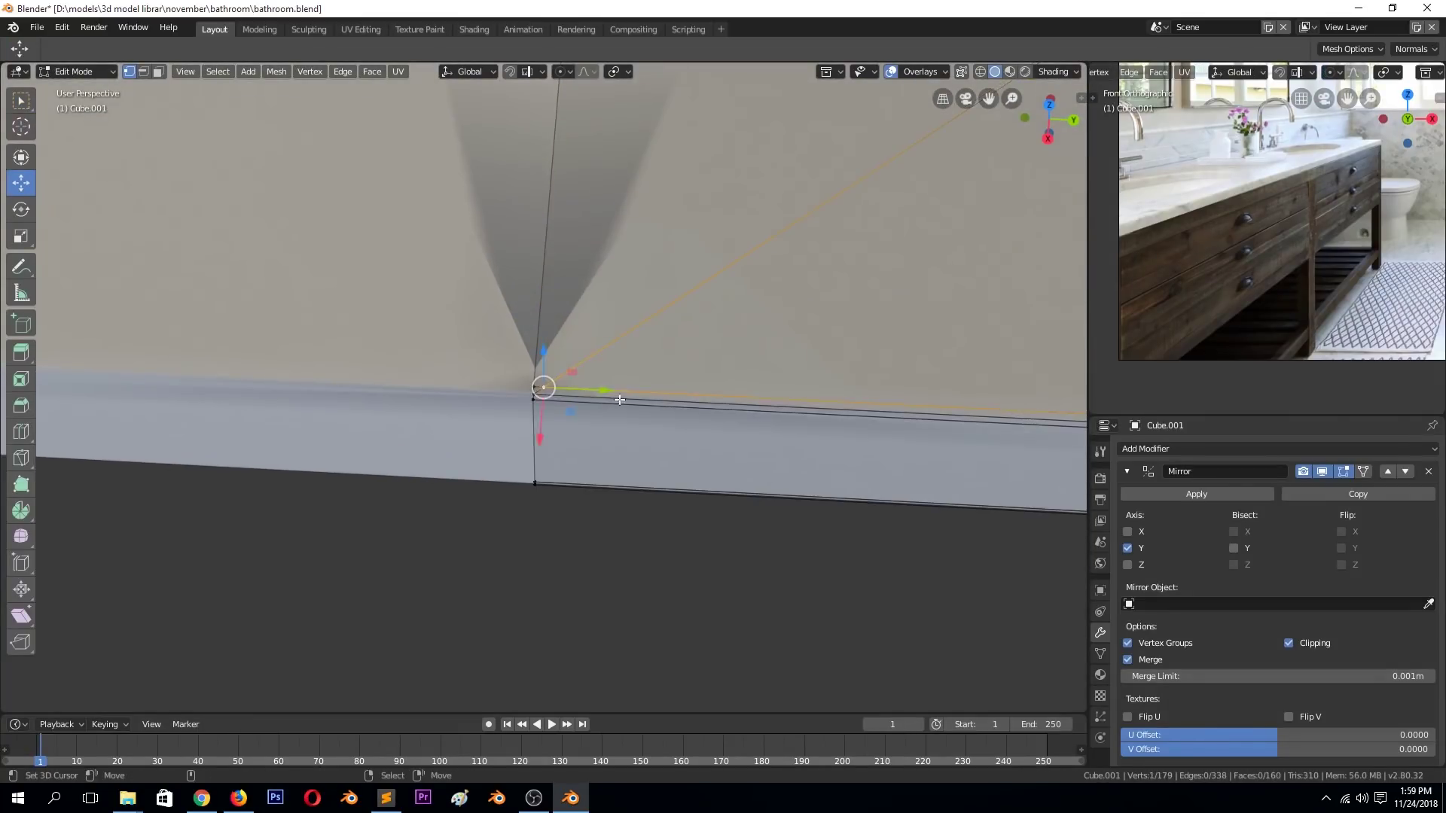
pyautogui.hotkey('alt', 'm')
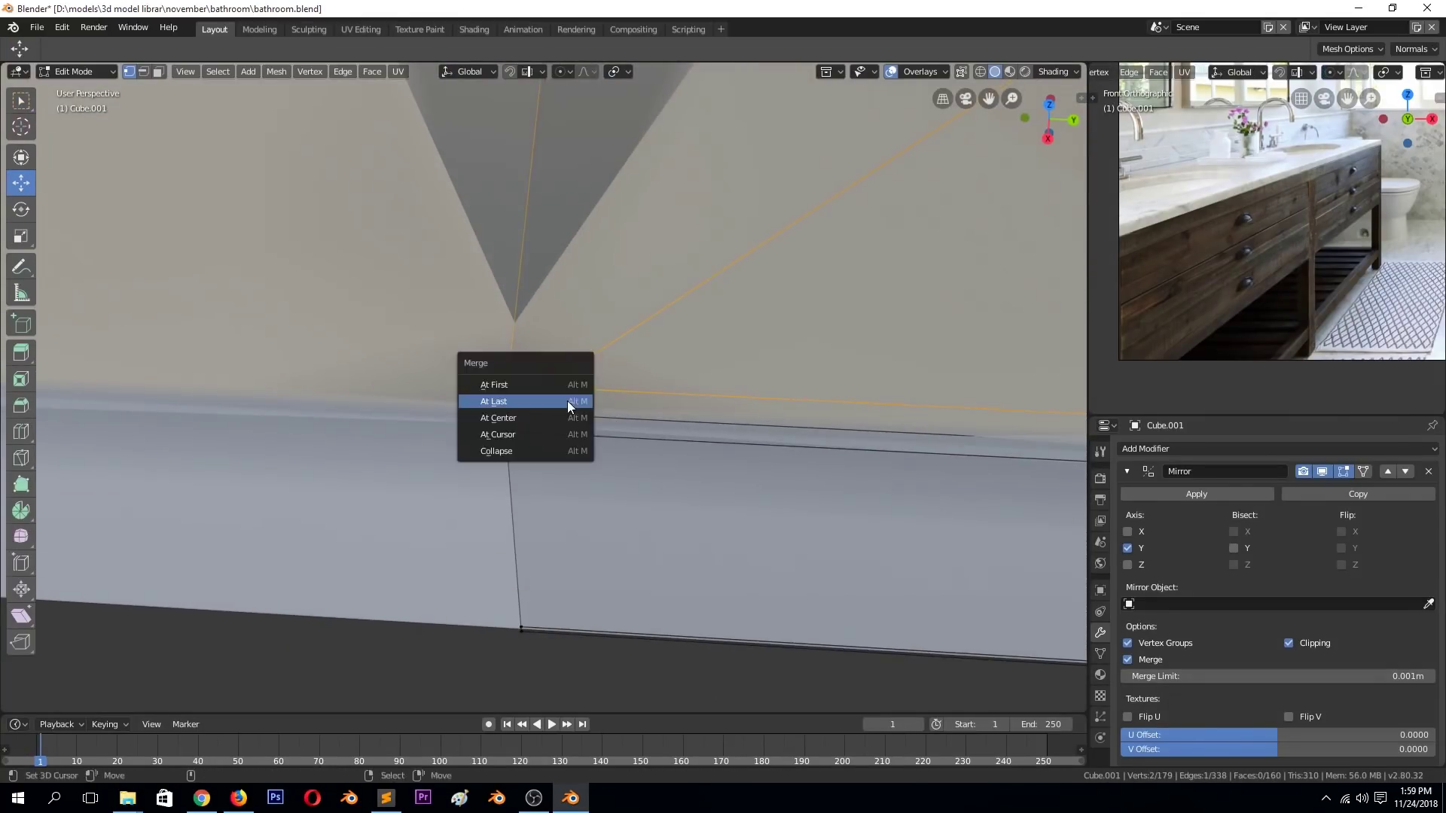
pyautogui.click(567, 400)
pyautogui.press('KP_7')
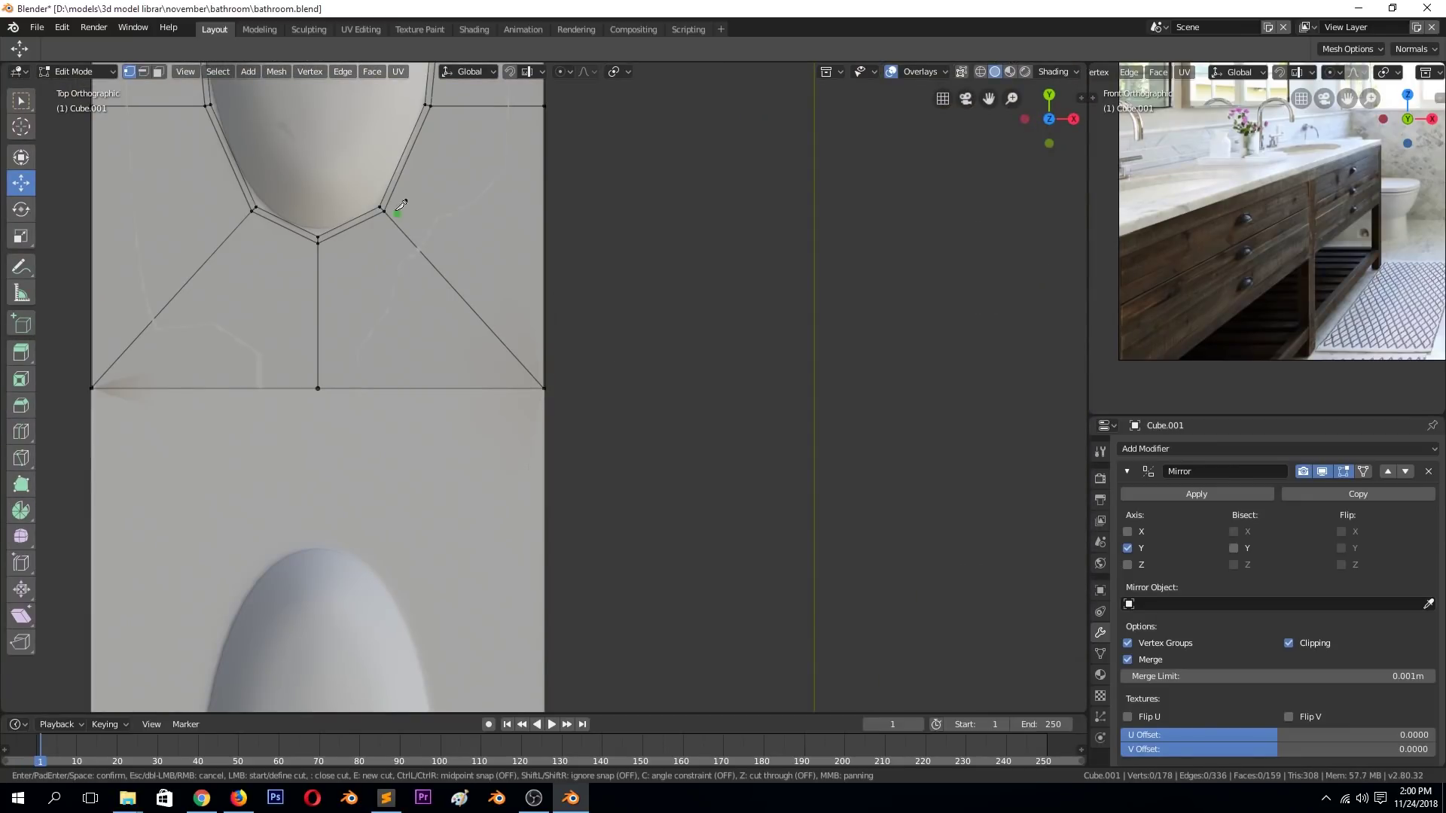
# Knife-cut new edges down to the slab's bottom edge and across its top.
pyautogui.click(390, 389)
pyautogui.press('Return')
pyautogui.click(232, 388)
pyautogui.press('Return')
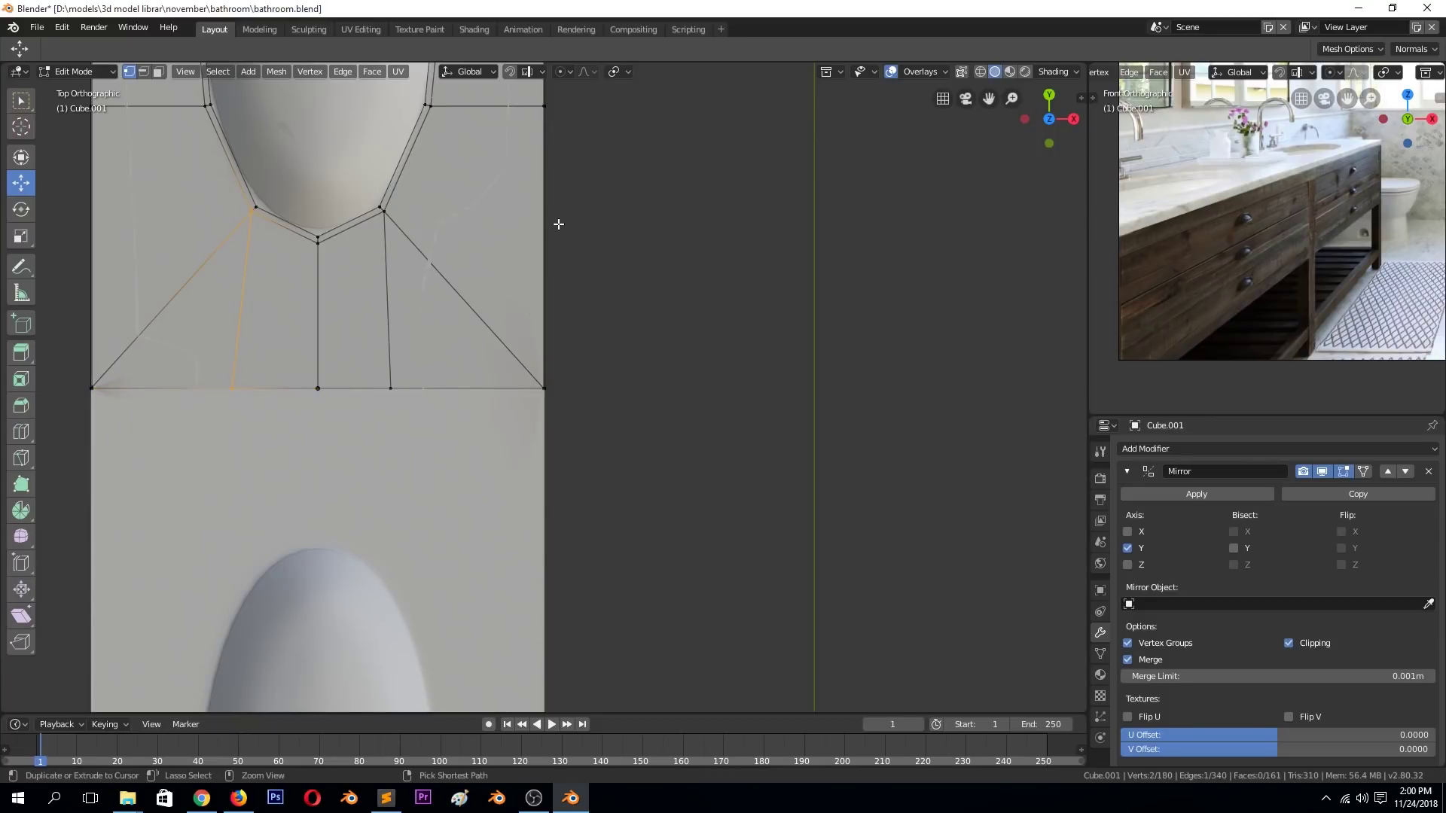
pyautogui.moveTo(553, 230)
pyautogui.mouseDown(button='middle')
pyautogui.moveTo(824, 281)
pyautogui.moveTo(791, 334)
pyautogui.mouseUp(button='middle')
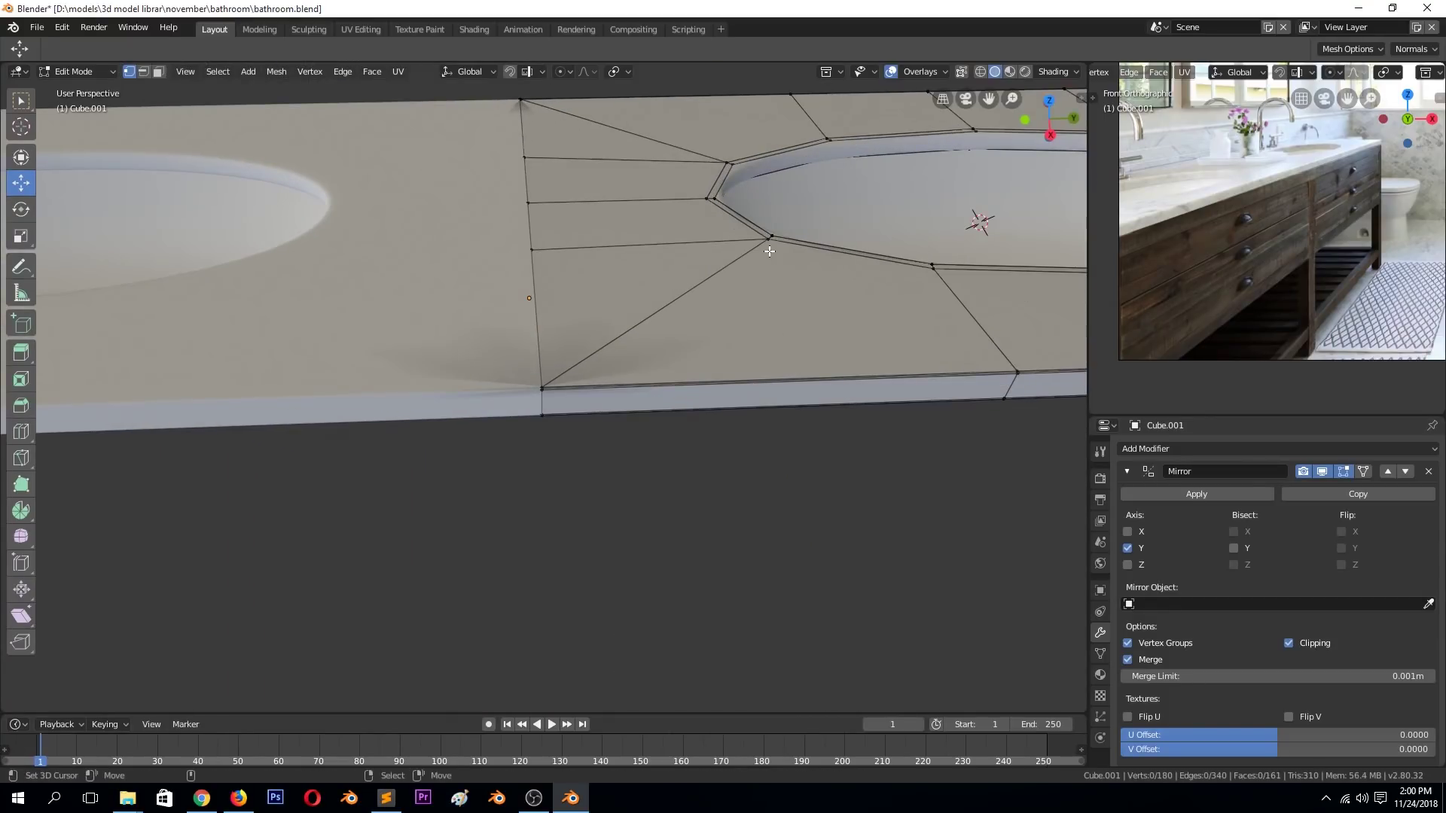
pyautogui.click(822, 404)
pyautogui.press('Return')
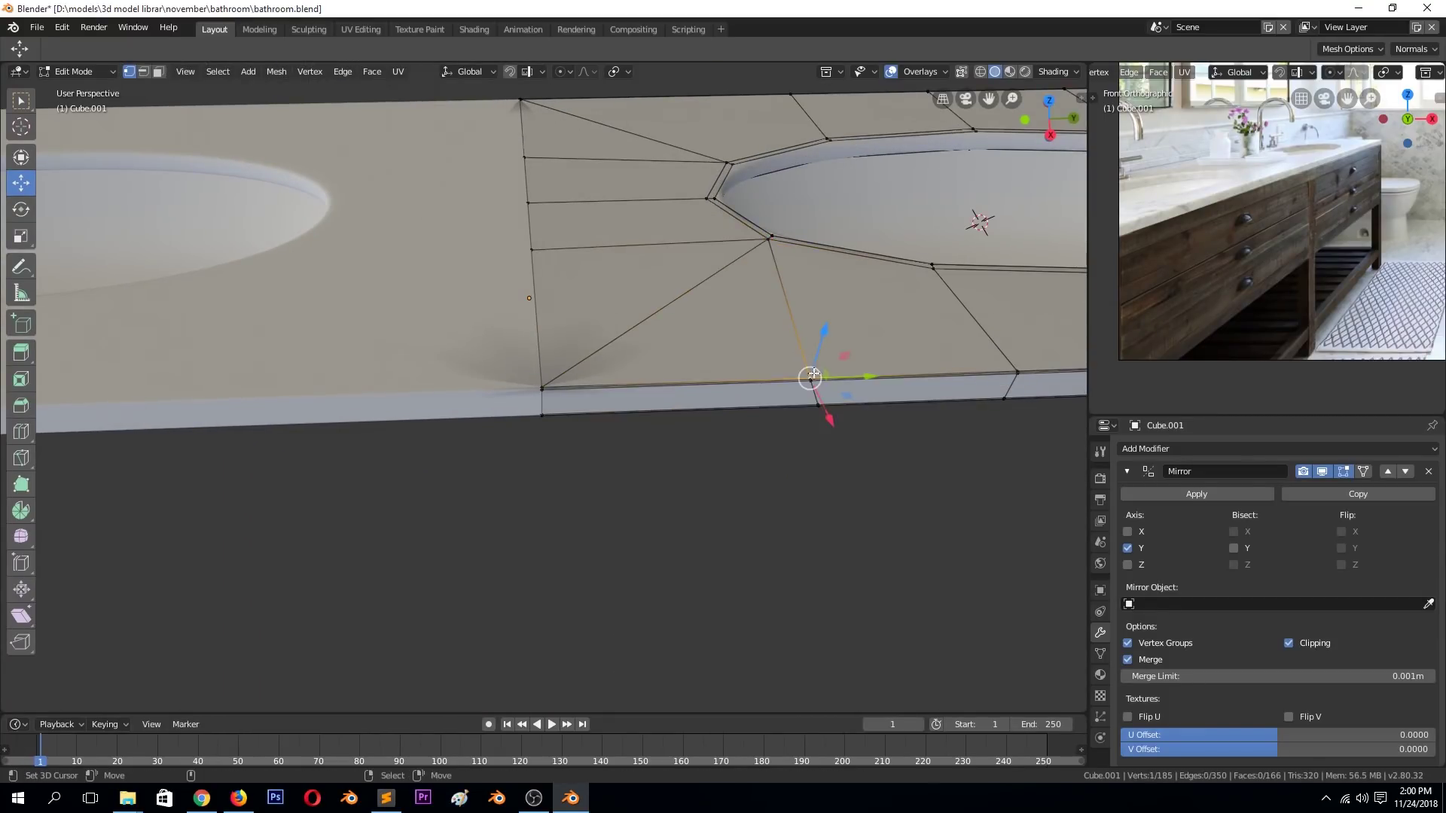
pyautogui.press('KP_7')
# Flatten the basin-end vertices into a line along Y and dissolve the stray edges.
pyautogui.click(382, 211)
pyautogui.hotkey('alt', 'z')
pyautogui.press('c')
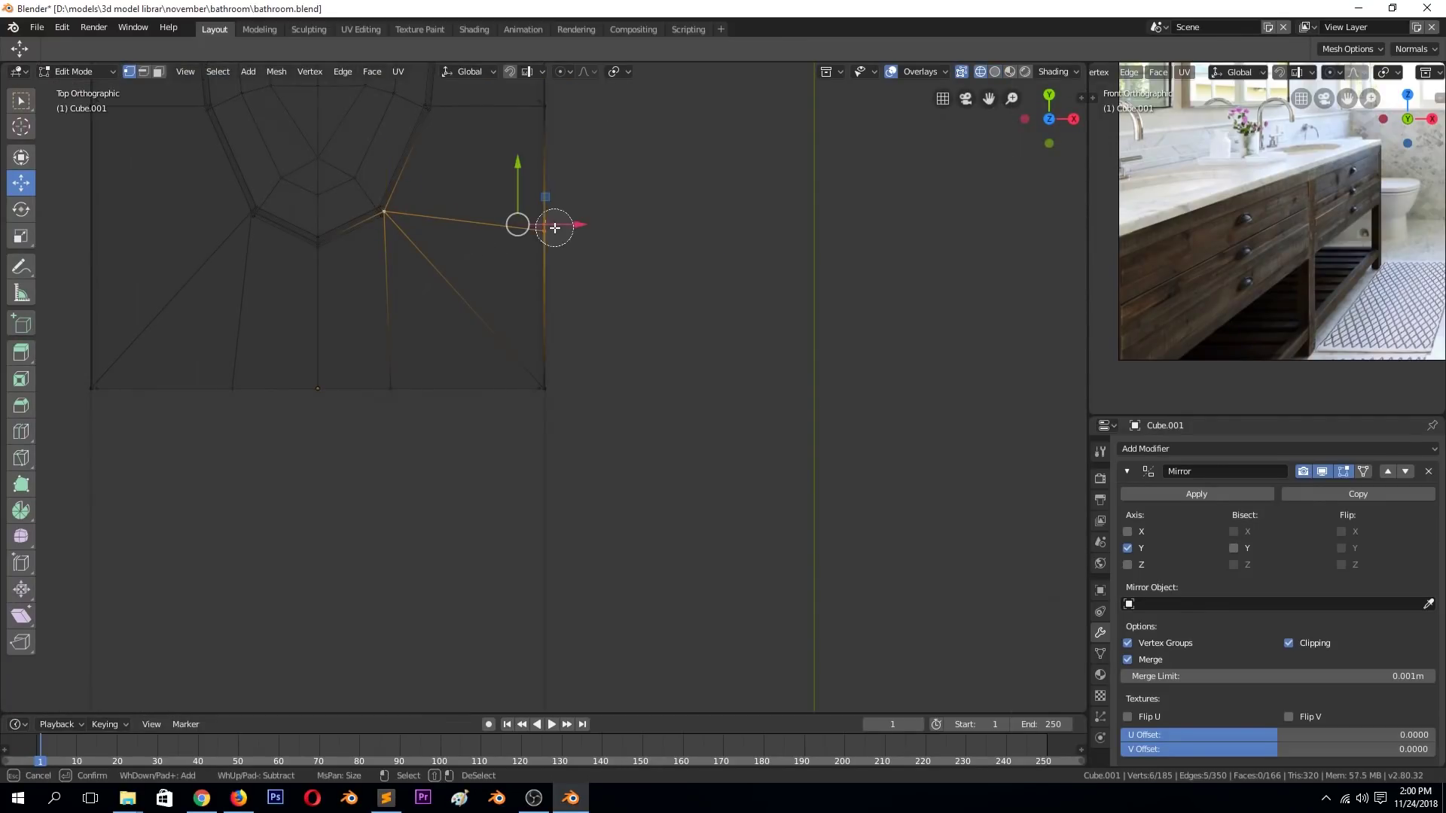
pyautogui.hotkey('ctrl', 'z')
pyautogui.press('s')
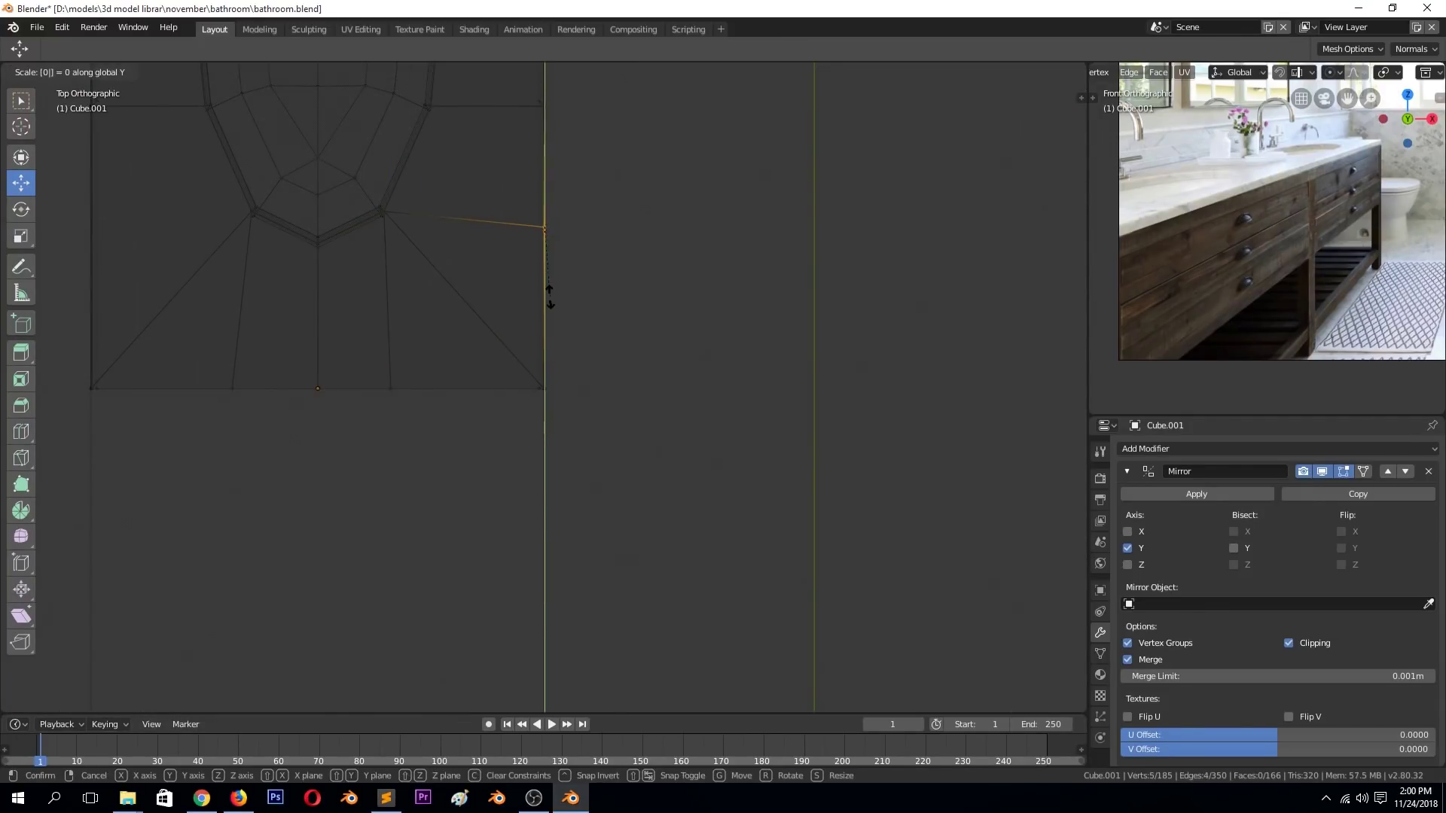
pyautogui.press('Return')
pyautogui.moveTo(446, 316)
pyautogui.mouseDown(button='middle')
pyautogui.moveTo(477, 268)
pyautogui.moveTo(603, 430)
pyautogui.mouseUp(button='middle')
pyautogui.press('x')
pyautogui.click(569, 515)
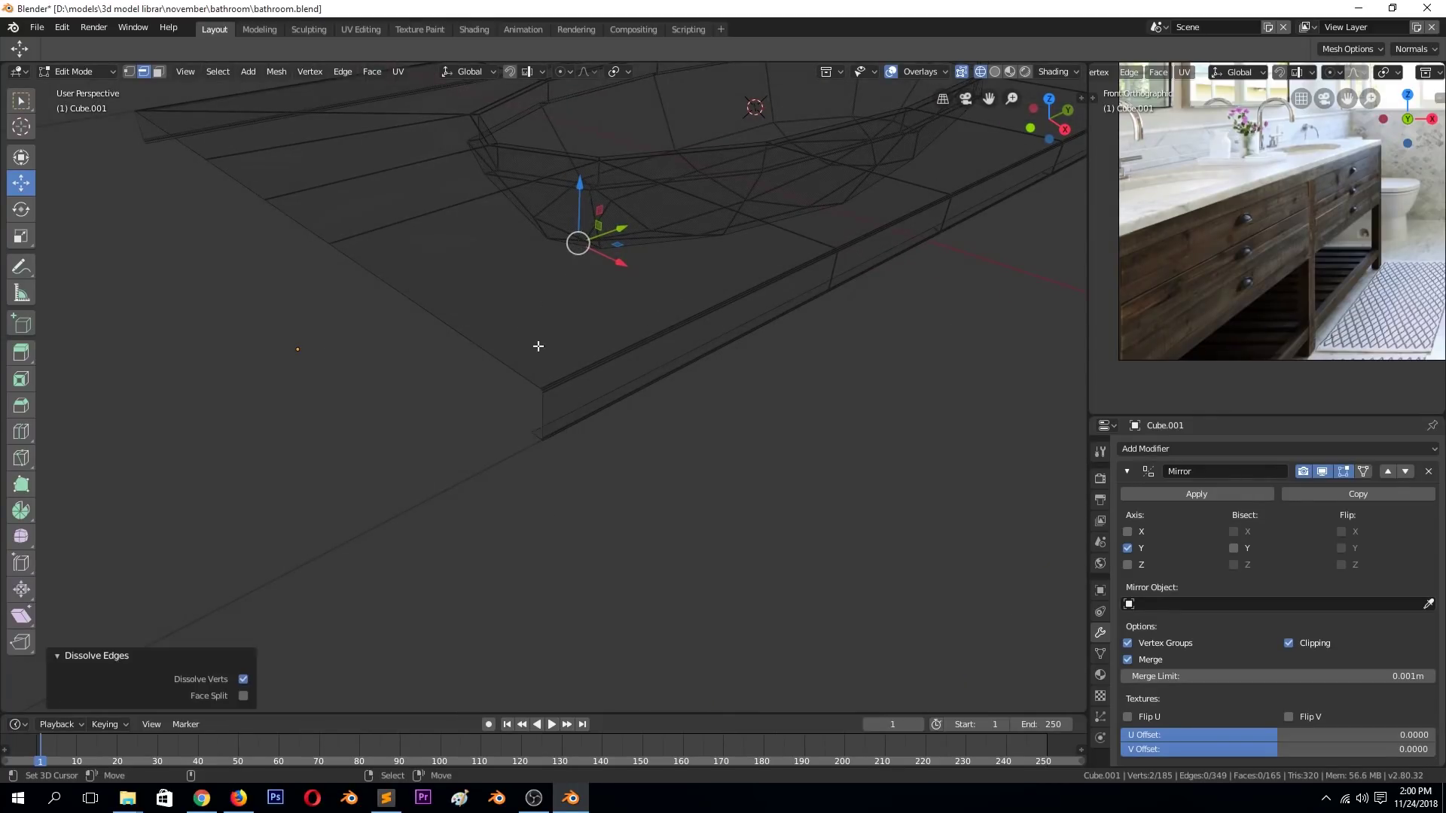
pyautogui.hotkey('shift', 'z')
# Delete the slab's stray corner face and the leftover underside triangle.
pyautogui.scroll(3, 681, 409)
pyautogui.moveTo(681, 409); pyautogui.dragTo(753, 437, button='middle')
pyautogui.scroll(-3, 891, 462)
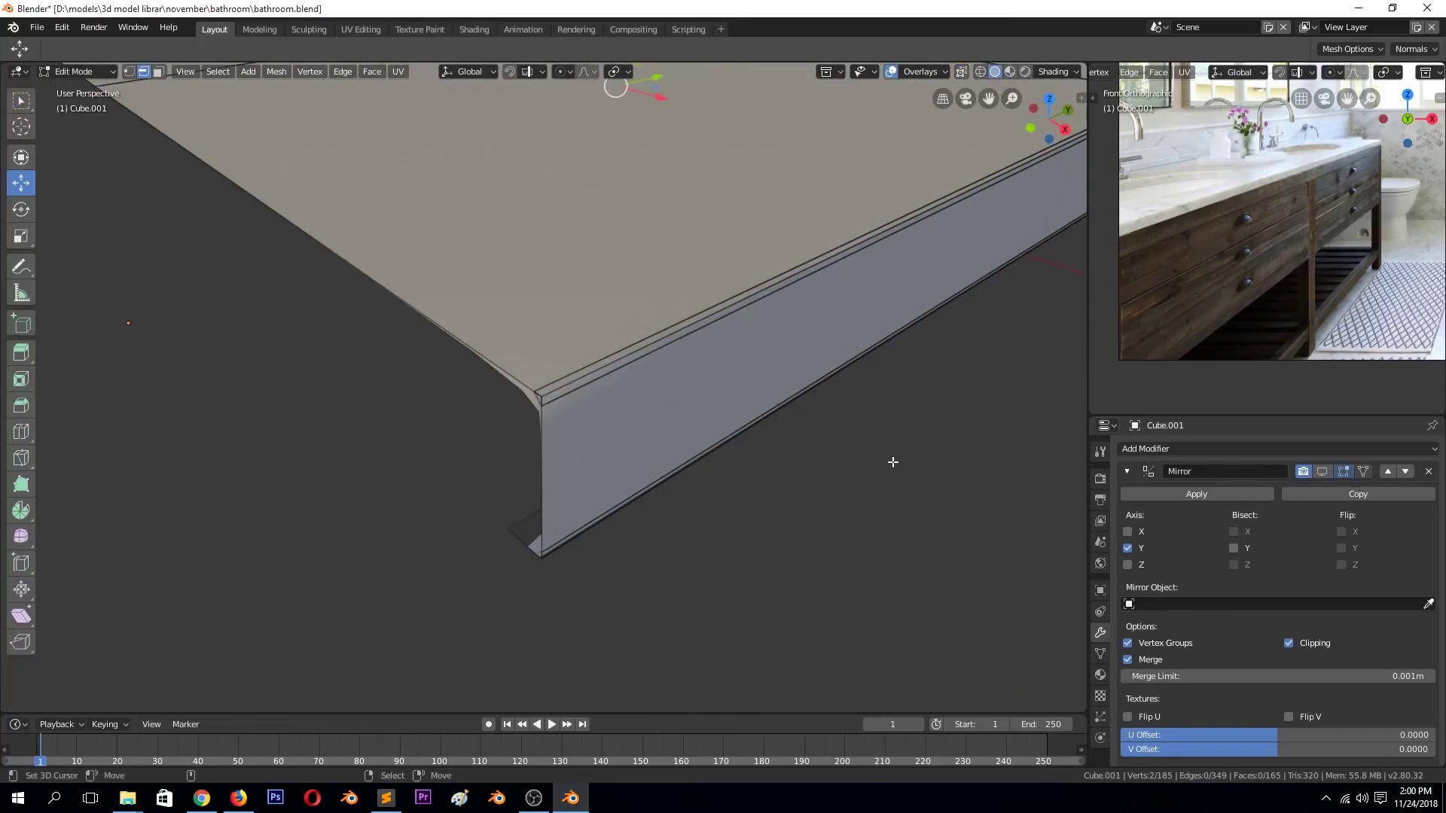
pyautogui.moveTo(890, 461); pyautogui.dragTo(554, 411, button='middle')
pyautogui.press('3')
pyautogui.click(554, 411)
pyautogui.press('x')
pyautogui.scroll(-6, 329, 382)
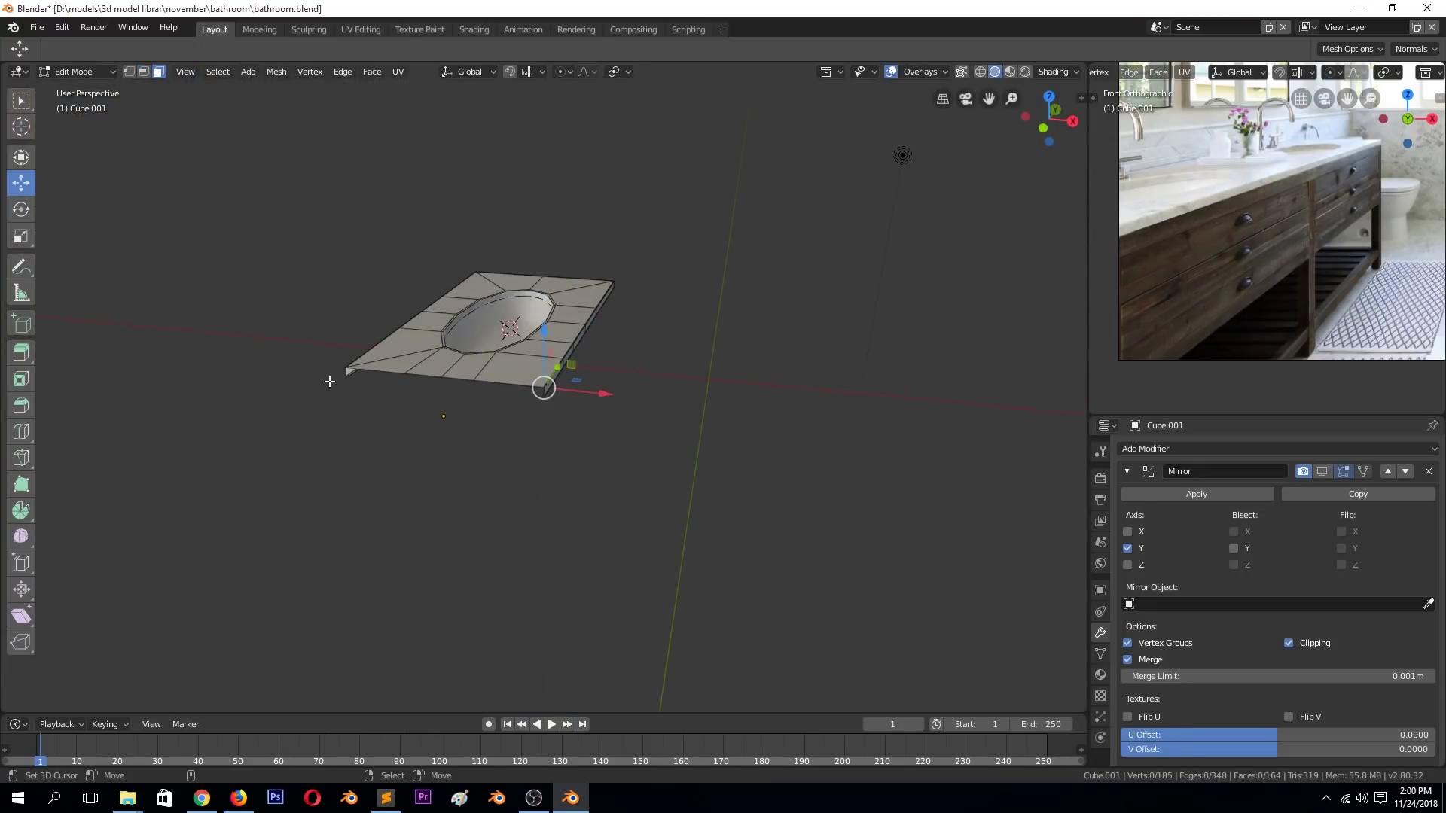
pyautogui.scroll(4, 345, 372)
pyautogui.moveTo(469, 404); pyautogui.dragTo(753, 482, button='middle')
pyautogui.click(757, 486)
pyautogui.press('x')
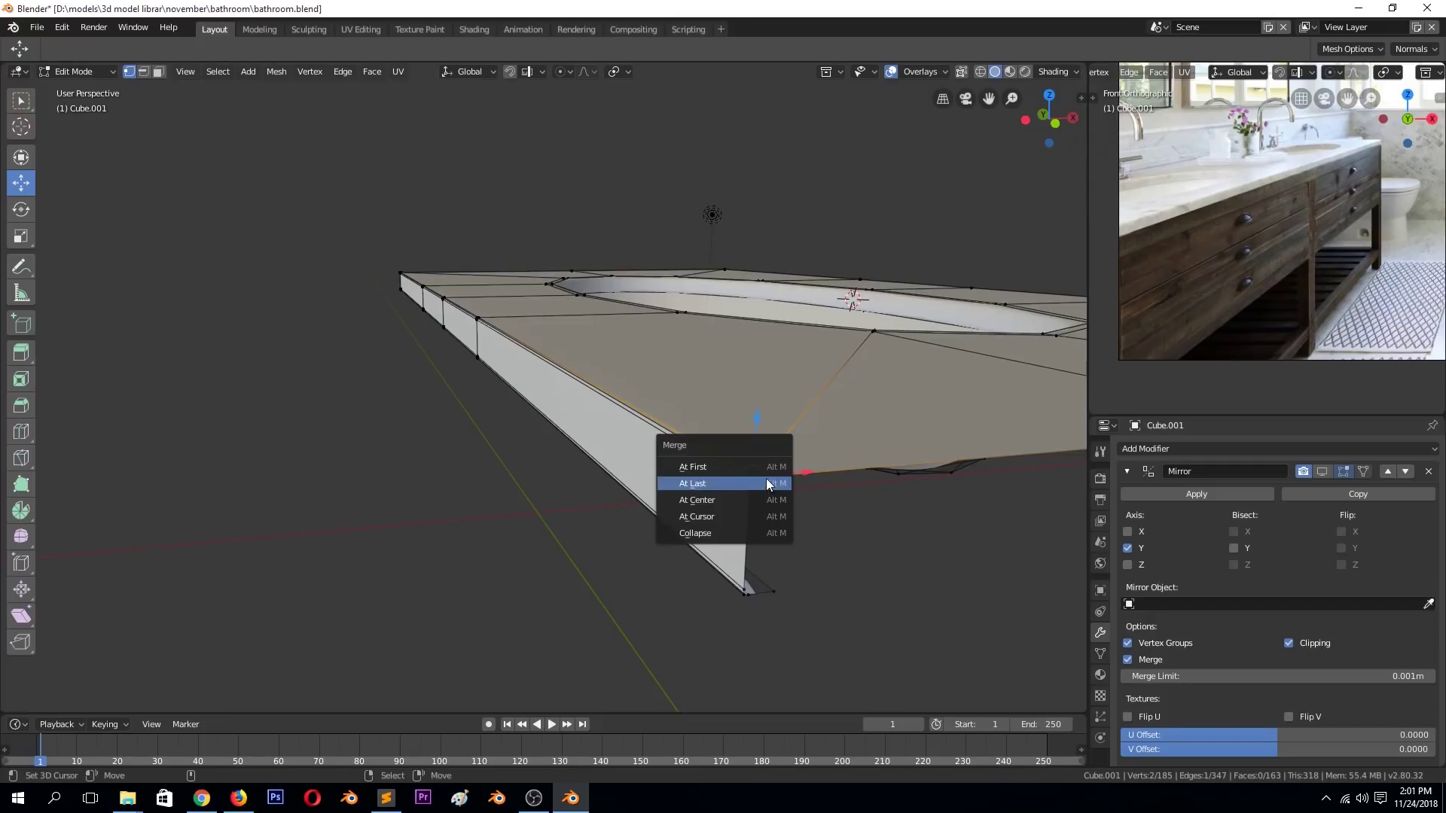
pyautogui.press('Tab')
# Add a level-2 Subsurf to the sink slab and save bathroom.blend.
pyautogui.hotkey('ctrl', '2')
pyautogui.click(1126, 471)
pyautogui.hotkey('ctrl', 's')
pyautogui.moveTo(717, 333)
pyautogui.mouseDown(button='middle')
pyautogui.moveTo(497, 378)
pyautogui.moveTo(454, 369)
pyautogui.moveTo(585, 485)
pyautogui.moveTo(637, 470)
pyautogui.mouseUp(button='middle')
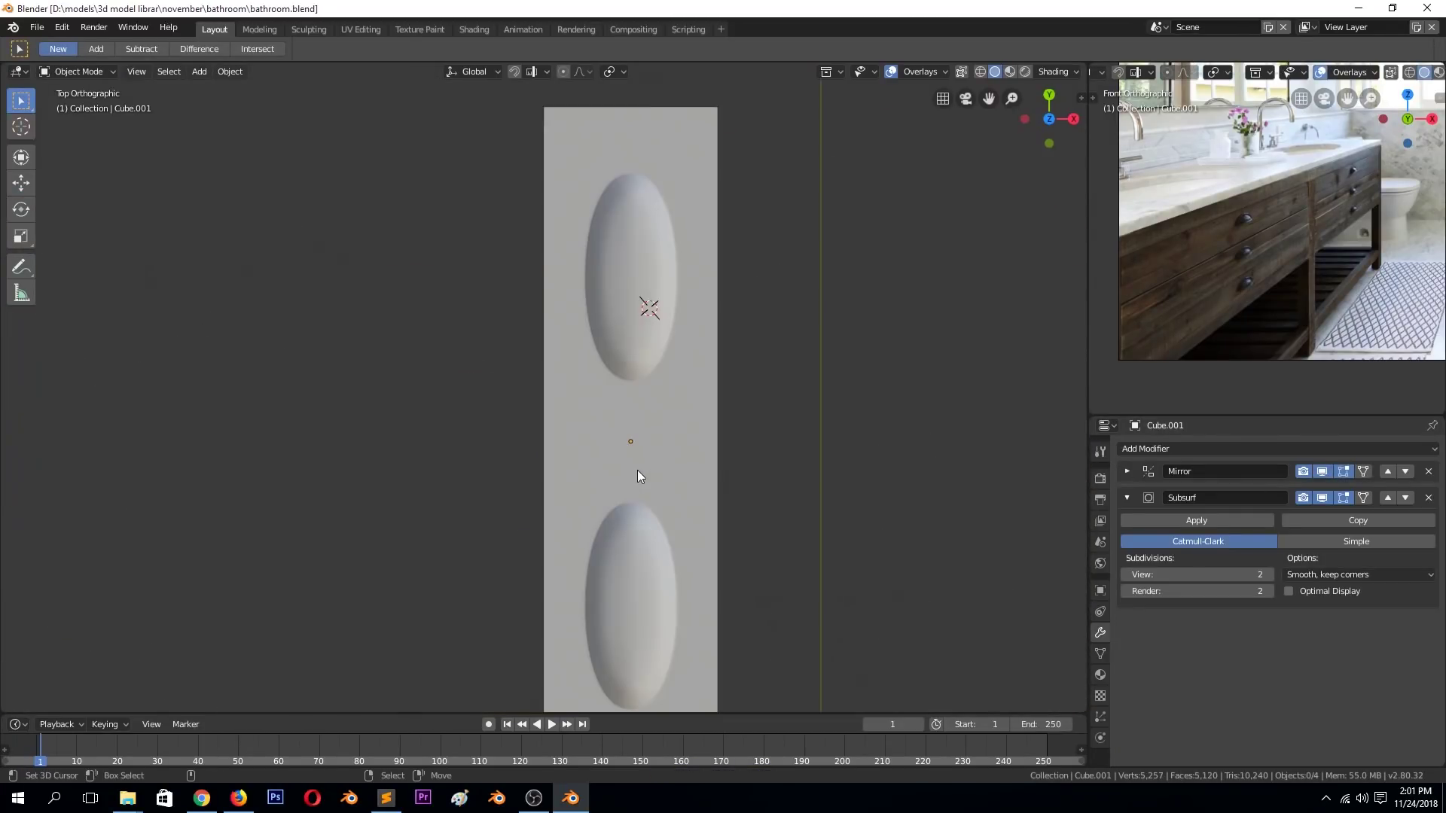
# Select the sink slab and try a Y-axis scale, then cancel it.
pyautogui.click(694, 347)
pyautogui.scroll(-2, 694, 346)
pyautogui.press('s')
pyautogui.press('y')
pyautogui.press('Escape')
pyautogui.moveTo(723, 425); pyautogui.dragTo(662, 359, button='middle')
# Lower the cabinet body 0.051 m along Z and view it from the front.
pyautogui.click(548, 454)
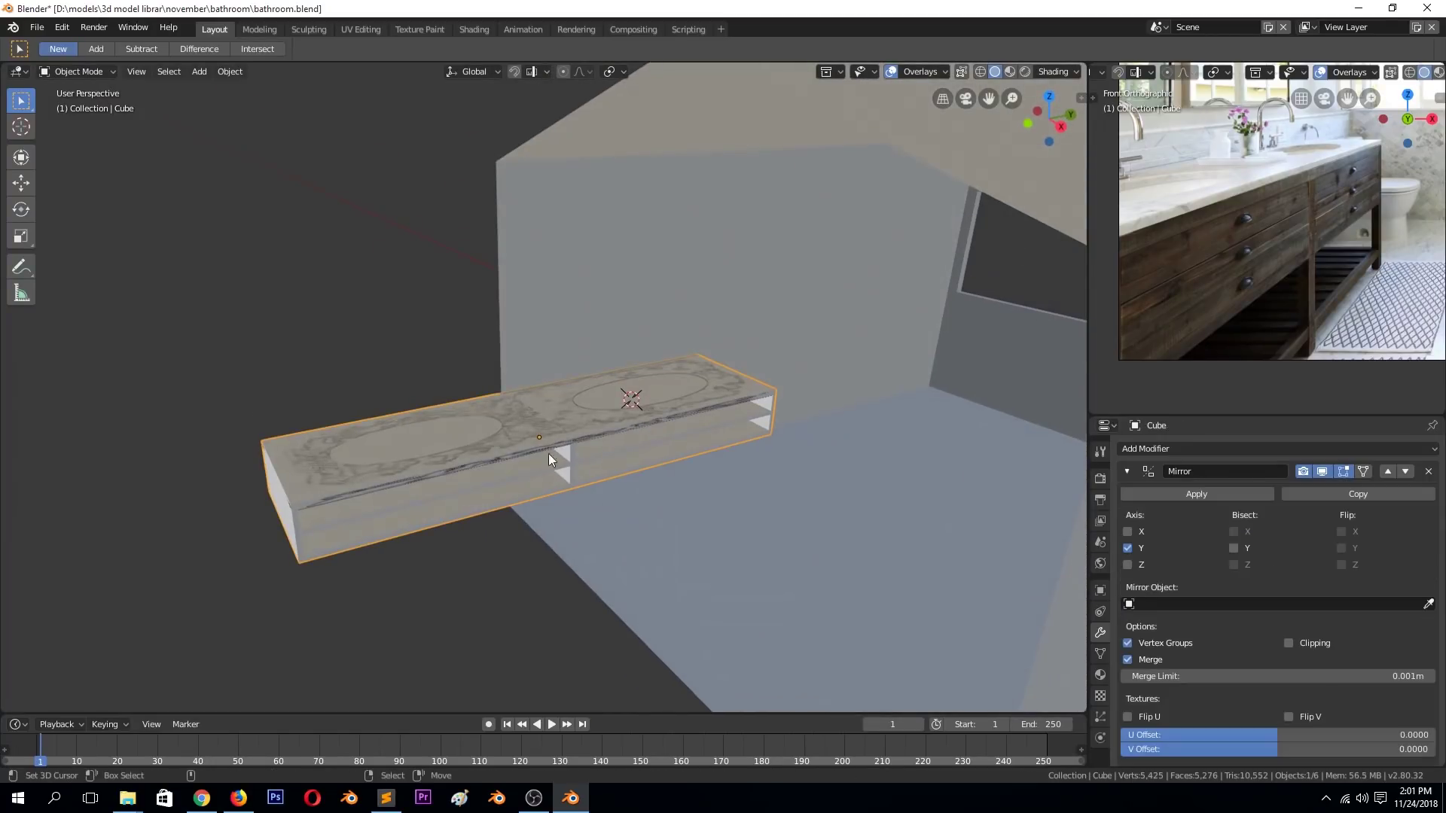
pyautogui.press('g')
pyautogui.press('z')
pyautogui.click(471, 494)
pyautogui.press('KP_1')
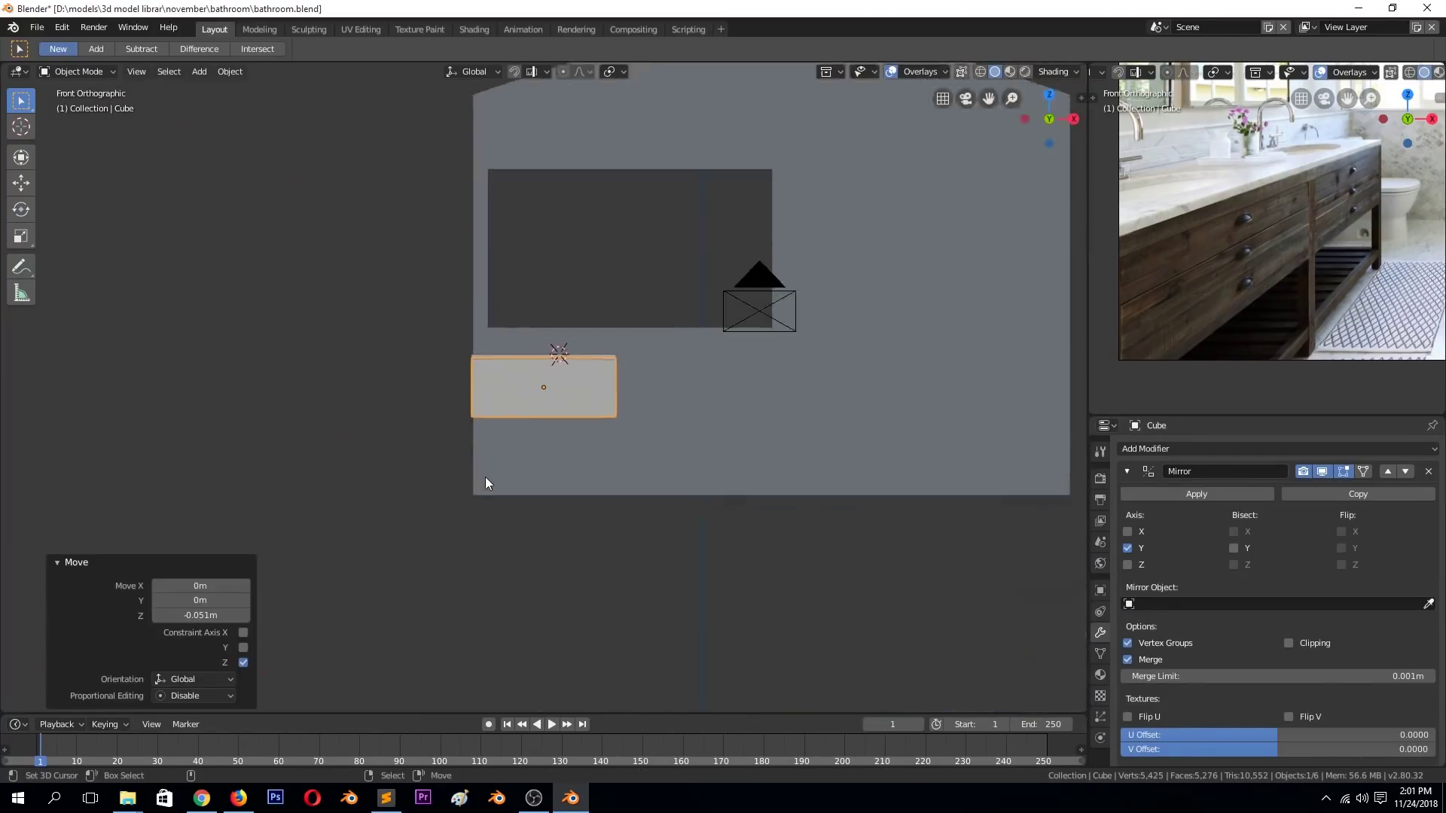
# Select sink top vertices in Edit Mode, then check front and right-side views.
pyautogui.click(562, 225)
pyautogui.press('Tab')
pyautogui.moveTo(562, 226)
pyautogui.mouseDown(button='middle')
pyautogui.moveTo(533, 285)
pyautogui.moveTo(678, 339)
pyautogui.moveTo(567, 327)
pyautogui.mouseUp(button='middle')
pyautogui.click(710, 349)
pyautogui.press('KP_1')
pyautogui.press('KP_3')
pyautogui.press('Tab')
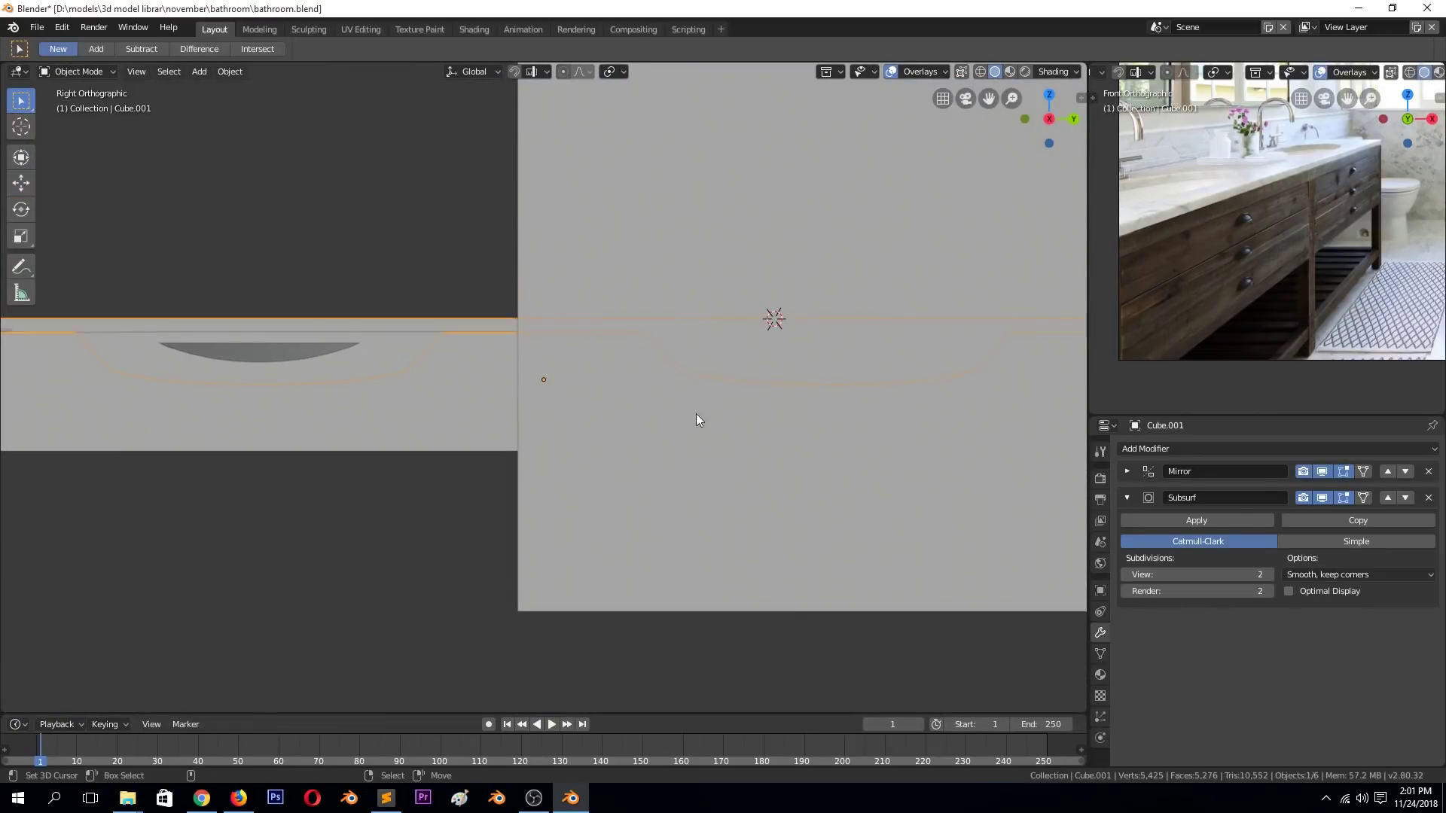
# Reposition the sink top (Cube.001) with a grab move.
pyautogui.click(712, 414)
pyautogui.click(714, 326)
pyautogui.press('Tab')
pyautogui.moveTo(714, 325)
pyautogui.mouseDown(button='middle')
pyautogui.moveTo(632, 331)
pyautogui.moveTo(549, 307)
pyautogui.mouseUp(button='middle')
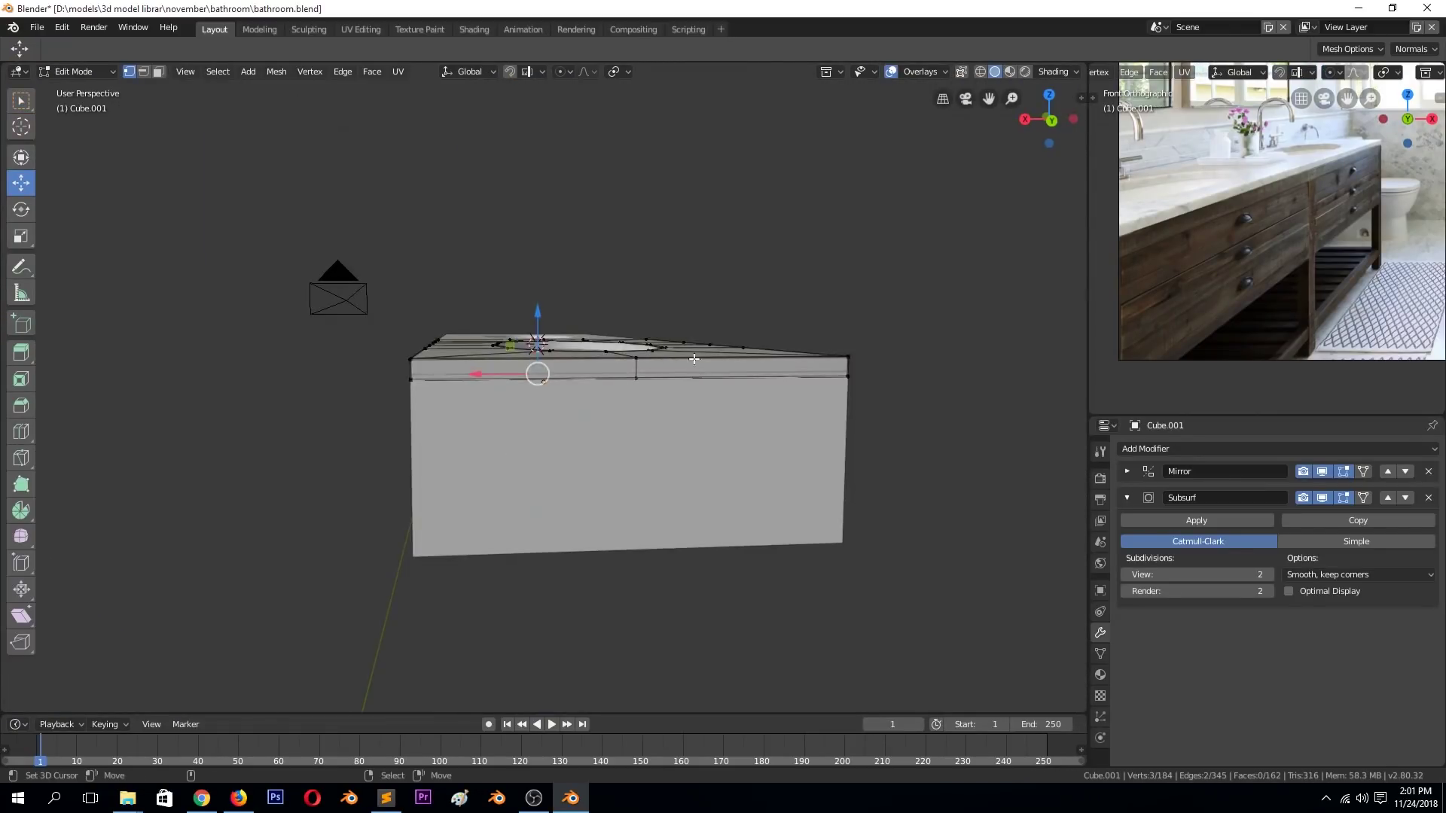
pyautogui.press('Tab')
pyautogui.press('g')
pyautogui.click(558, 307)
# Isolate the cabinet body with Shift+H and enter its Edit Mode.
pyautogui.click(580, 417)
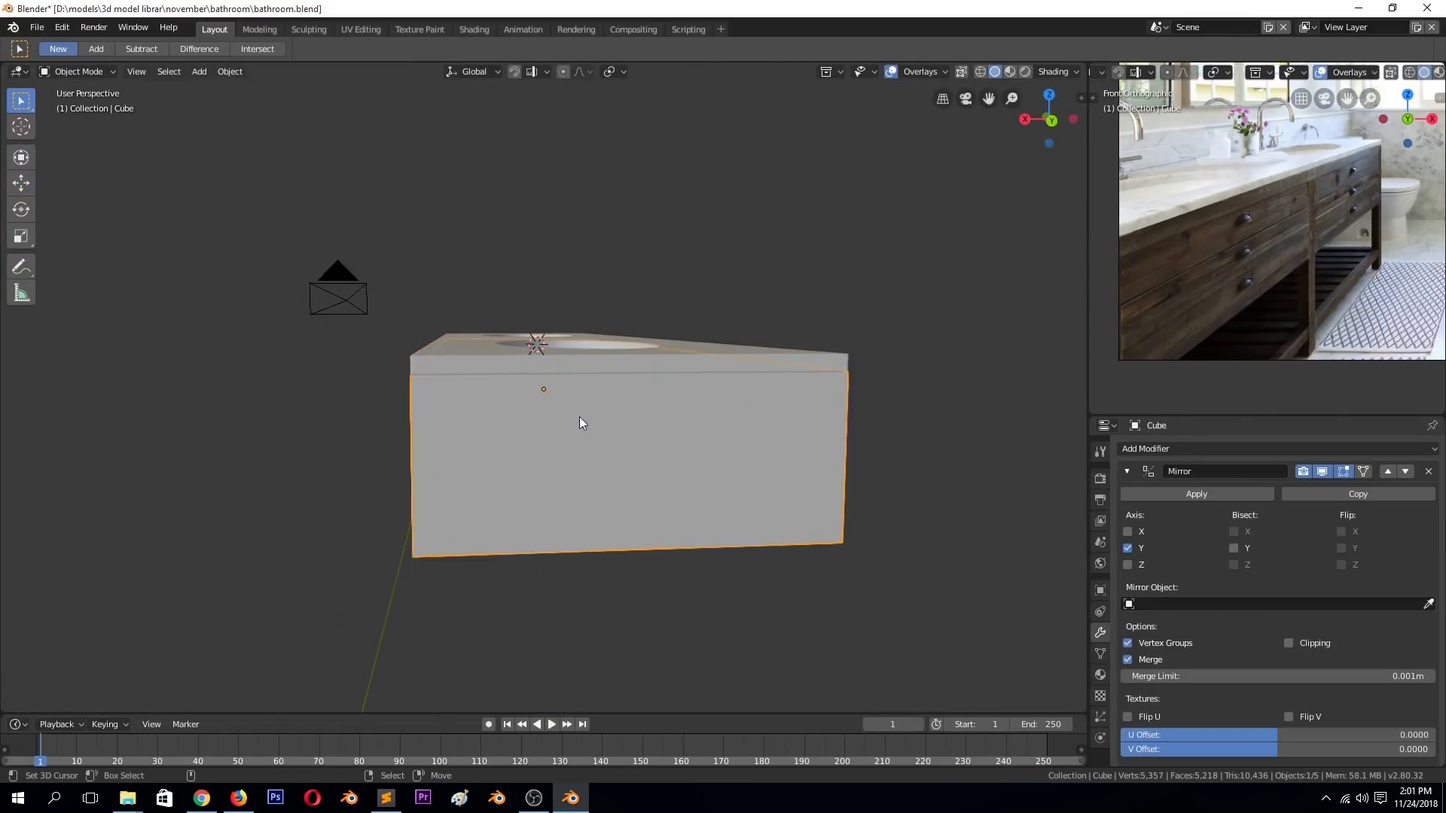
pyautogui.hotkey('shift', 'h')
pyautogui.press('Tab')
pyautogui.moveTo(590, 437); pyautogui.dragTo(610, 446, button='middle')
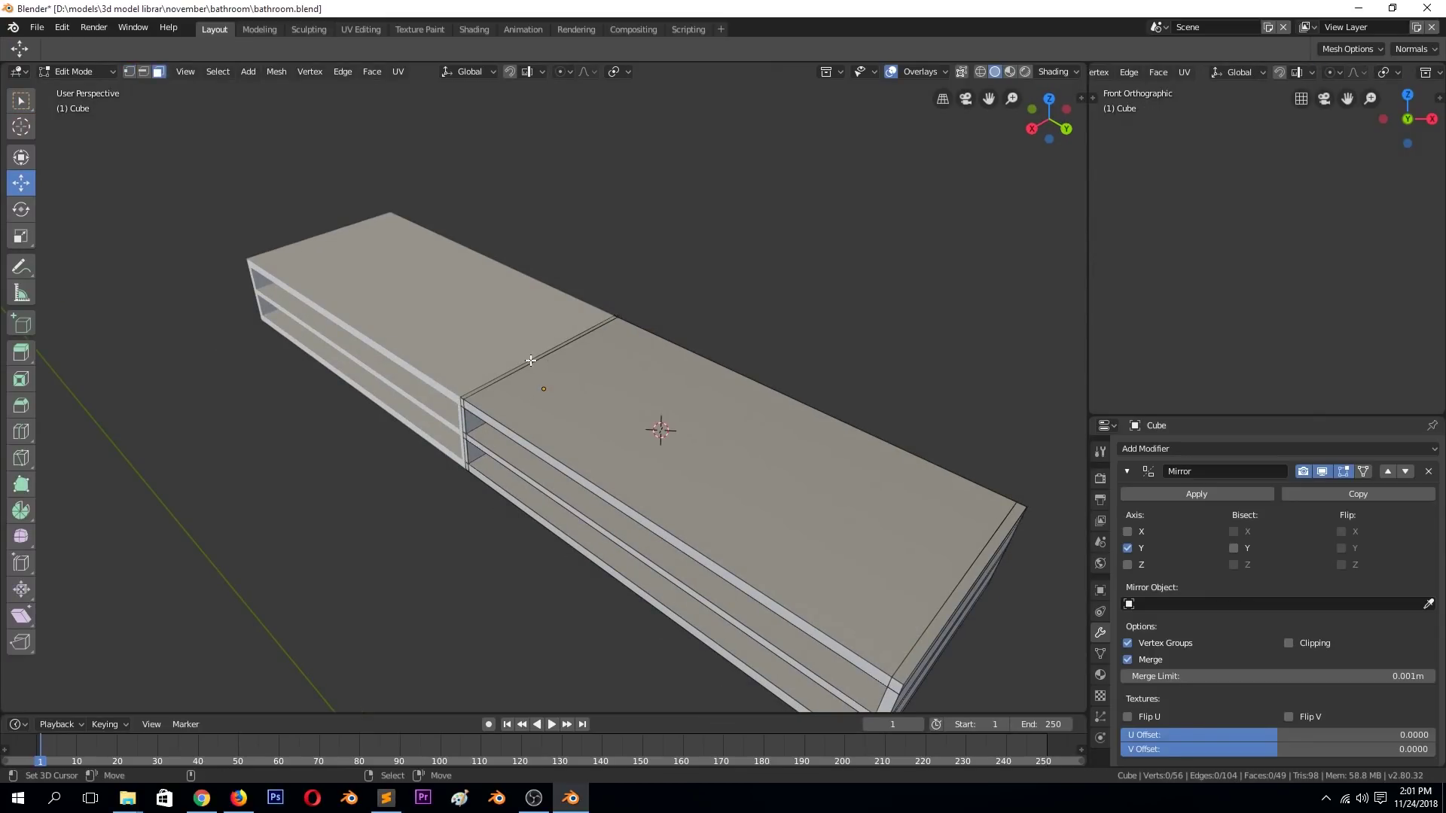
# Delete the cabinet's top faces and unhide all other objects with Alt+H.
pyautogui.keyDown('ctrl'); pyautogui.click(940, 591); pyautogui.keyUp('ctrl')
pyautogui.press('x')
pyautogui.click(948, 602)
pyautogui.press('Tab')
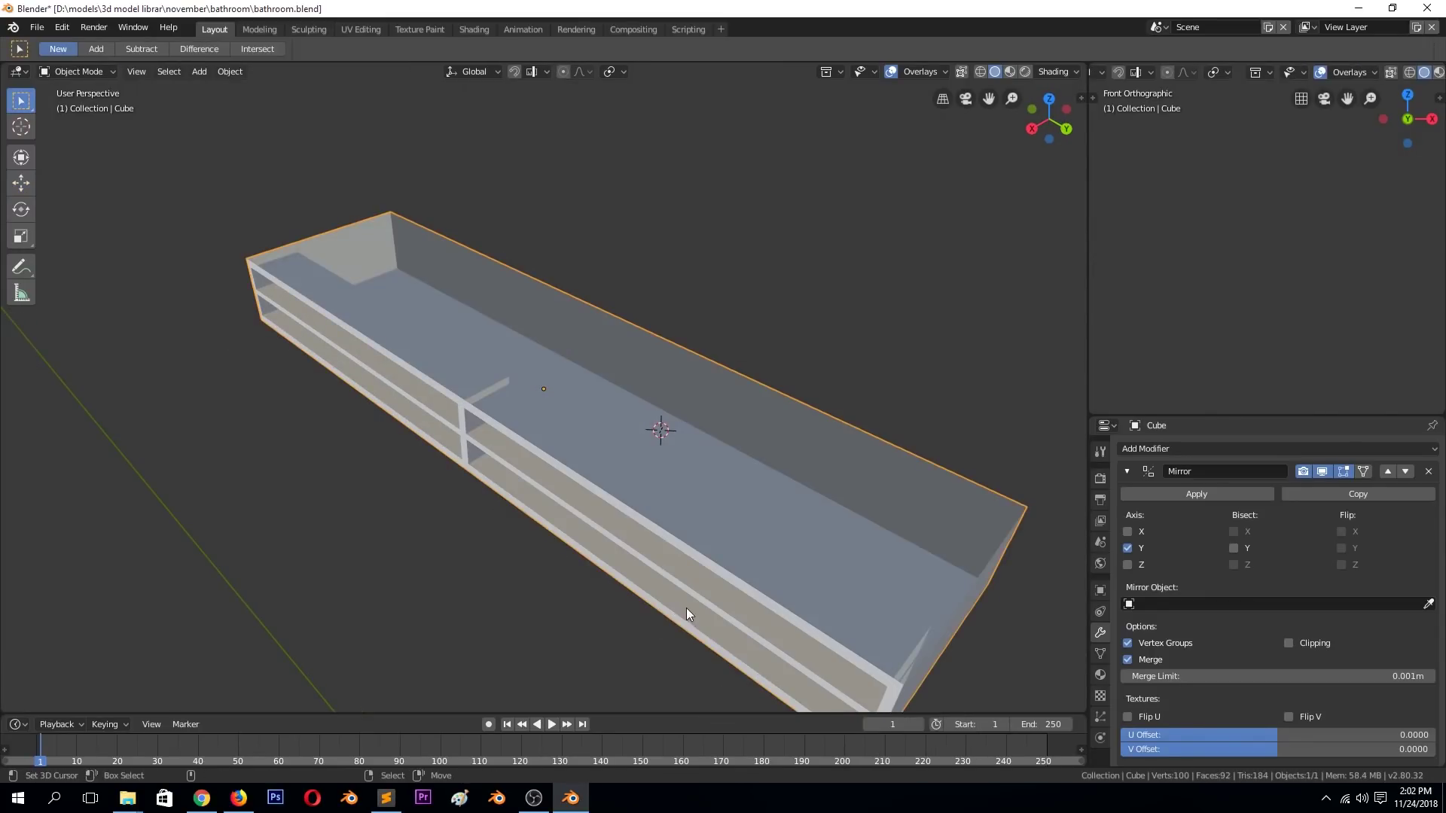
pyautogui.hotkey('alt', 'h')
pyautogui.moveTo(675, 588); pyautogui.dragTo(648, 515, button='middle')
# Set viewport shading colour to Random and save the file.
pyautogui.click(1053, 72)
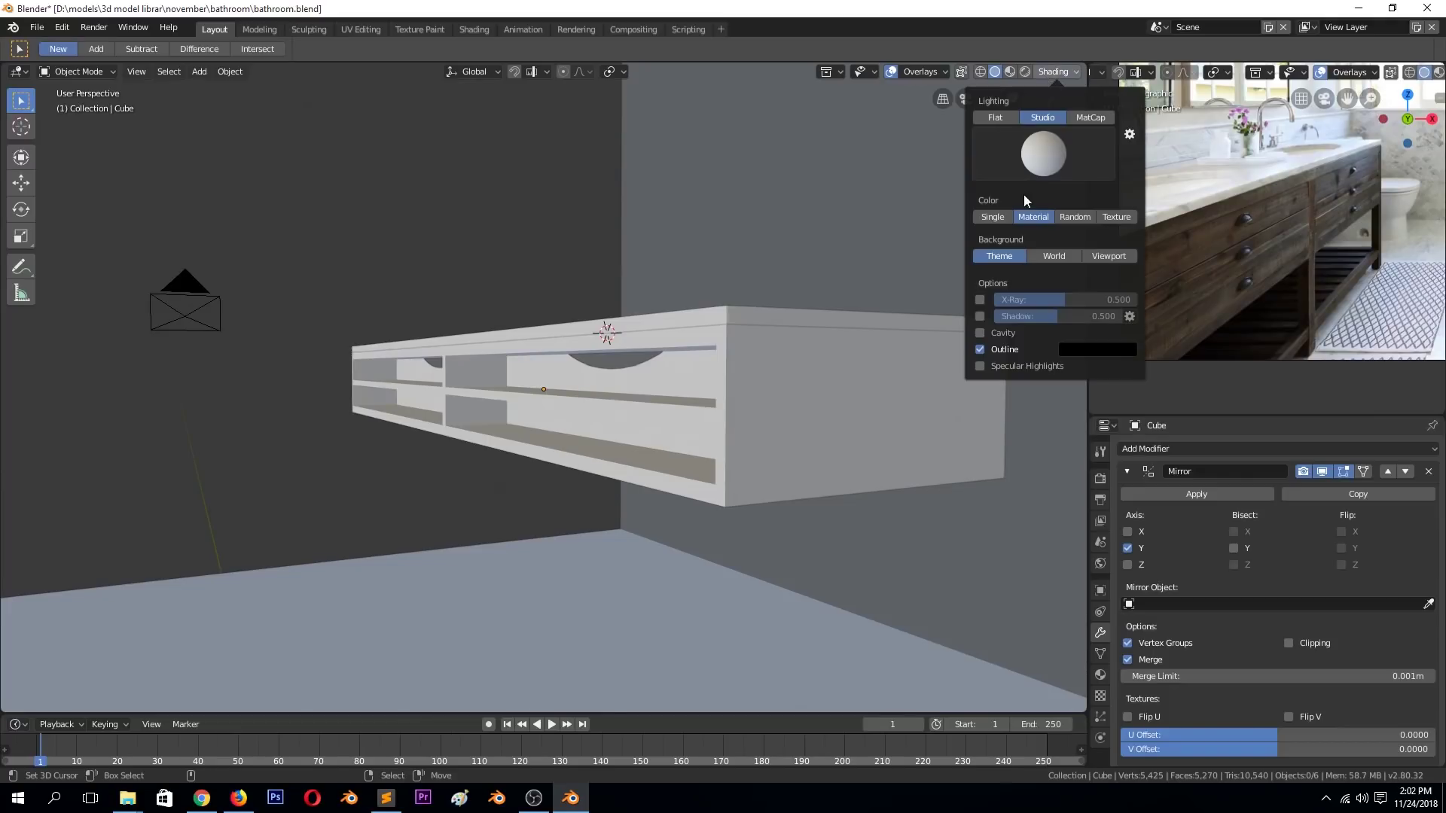
pyautogui.click(1074, 217)
pyautogui.hotkey('ctrl', 's')
pyautogui.moveTo(598, 271)
pyautogui.mouseDown(button='middle')
pyautogui.moveTo(763, 417)
pyautogui.moveTo(860, 409)
pyautogui.moveTo(736, 477)
pyautogui.moveTo(523, 369)
pyautogui.moveTo(701, 316)
pyautogui.mouseUp(button='middle')
# Inspect the cabinet's front faces in Edit Mode and orbit around the drawers.
pyautogui.press('Tab')
pyautogui.click(753, 372)
pyautogui.moveTo(753, 373); pyautogui.dragTo(712, 296, button='middle')
pyautogui.press('Tab')
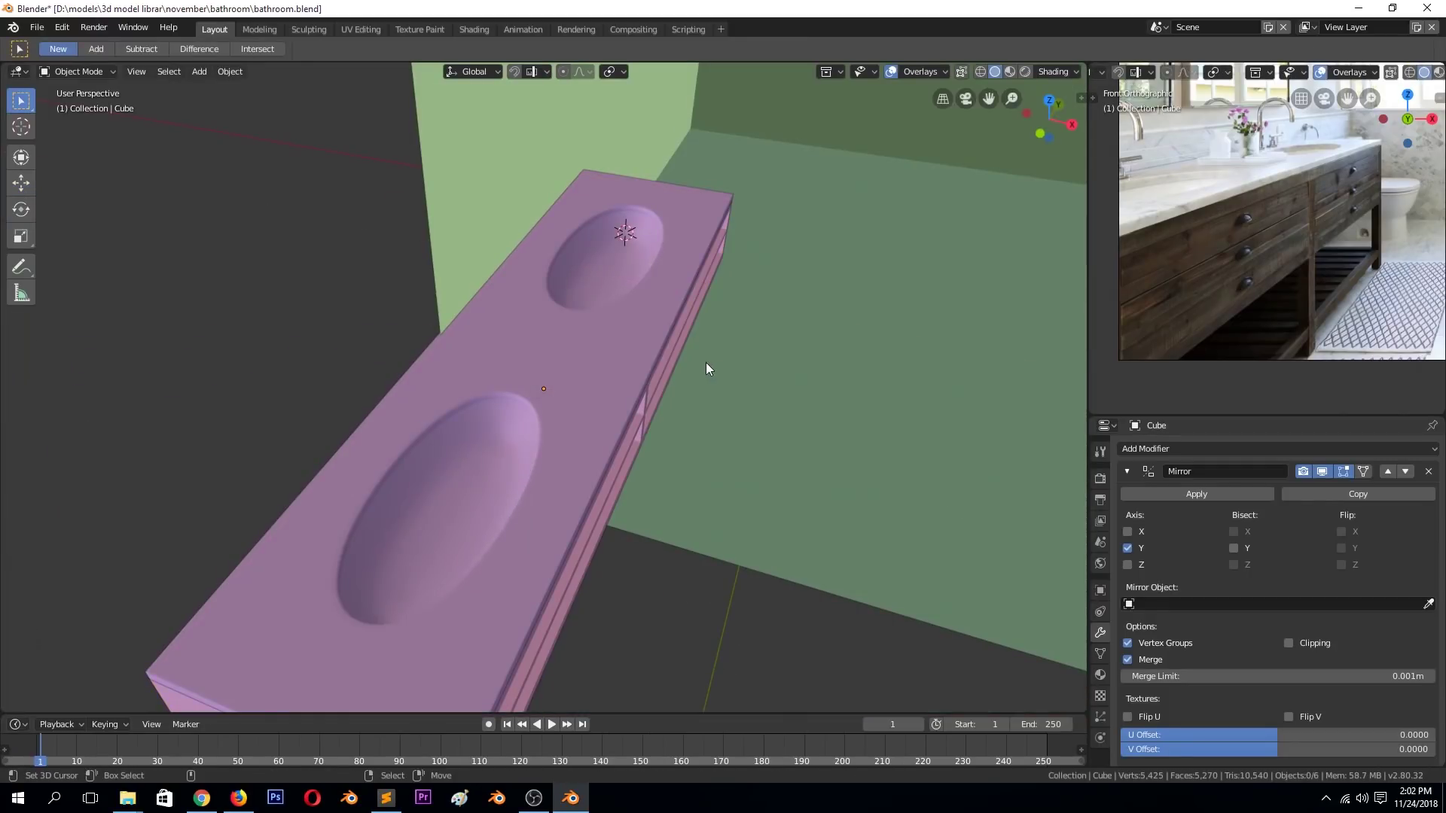
pyautogui.moveTo(707, 363)
pyautogui.mouseDown(button='middle')
pyautogui.moveTo(627, 291)
pyautogui.moveTo(618, 345)
pyautogui.moveTo(661, 276)
pyautogui.moveTo(616, 354)
pyautogui.mouseUp(button='middle')
# In top wireframe view, reposition the selected object, select the sink top, return to solid shading.
pyautogui.press('KP_7')
pyautogui.press('z')
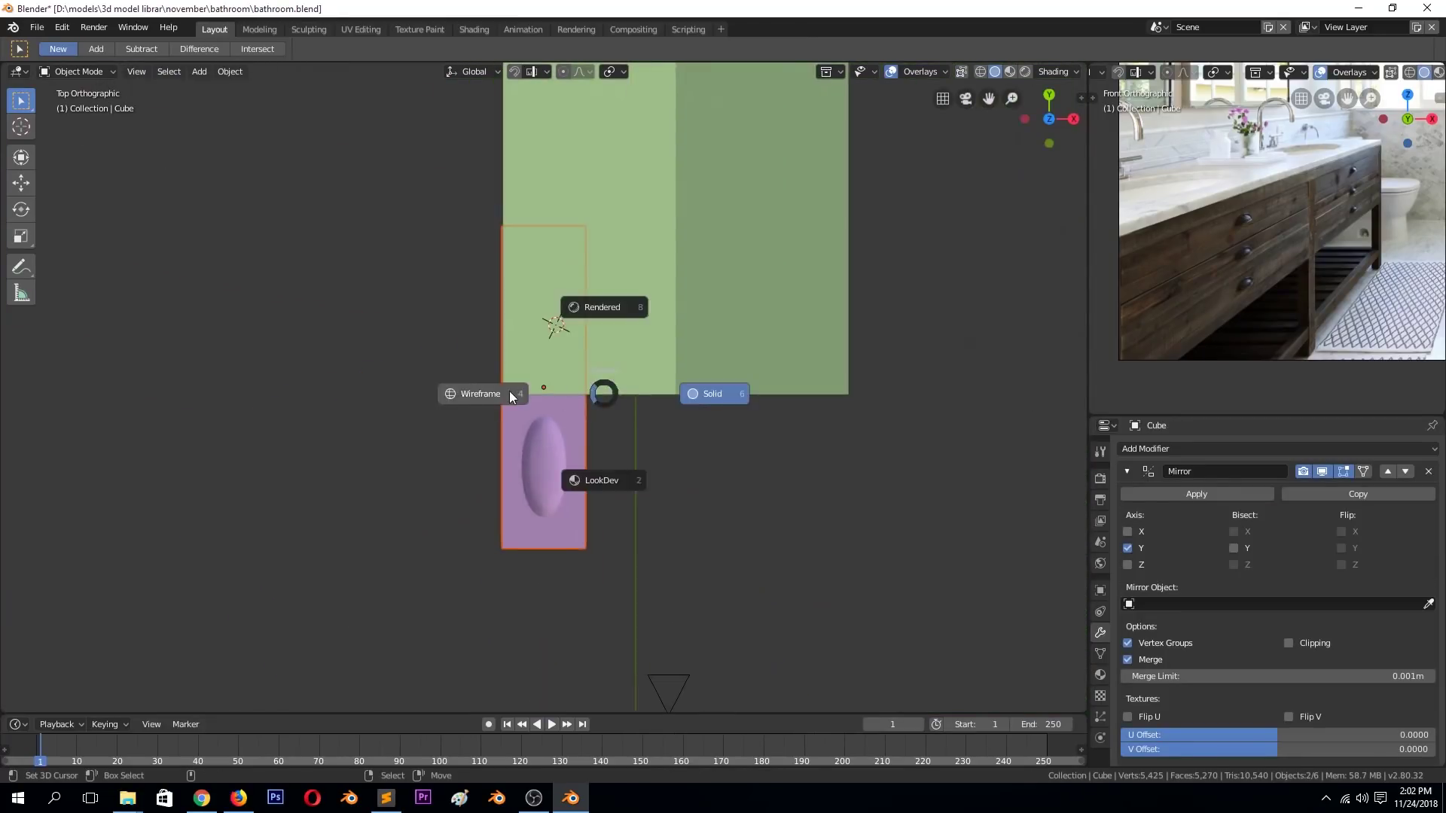
pyautogui.click(509, 394)
pyautogui.hotkey('ctrl', 's')
pyautogui.press('g')
pyautogui.click(524, 284)
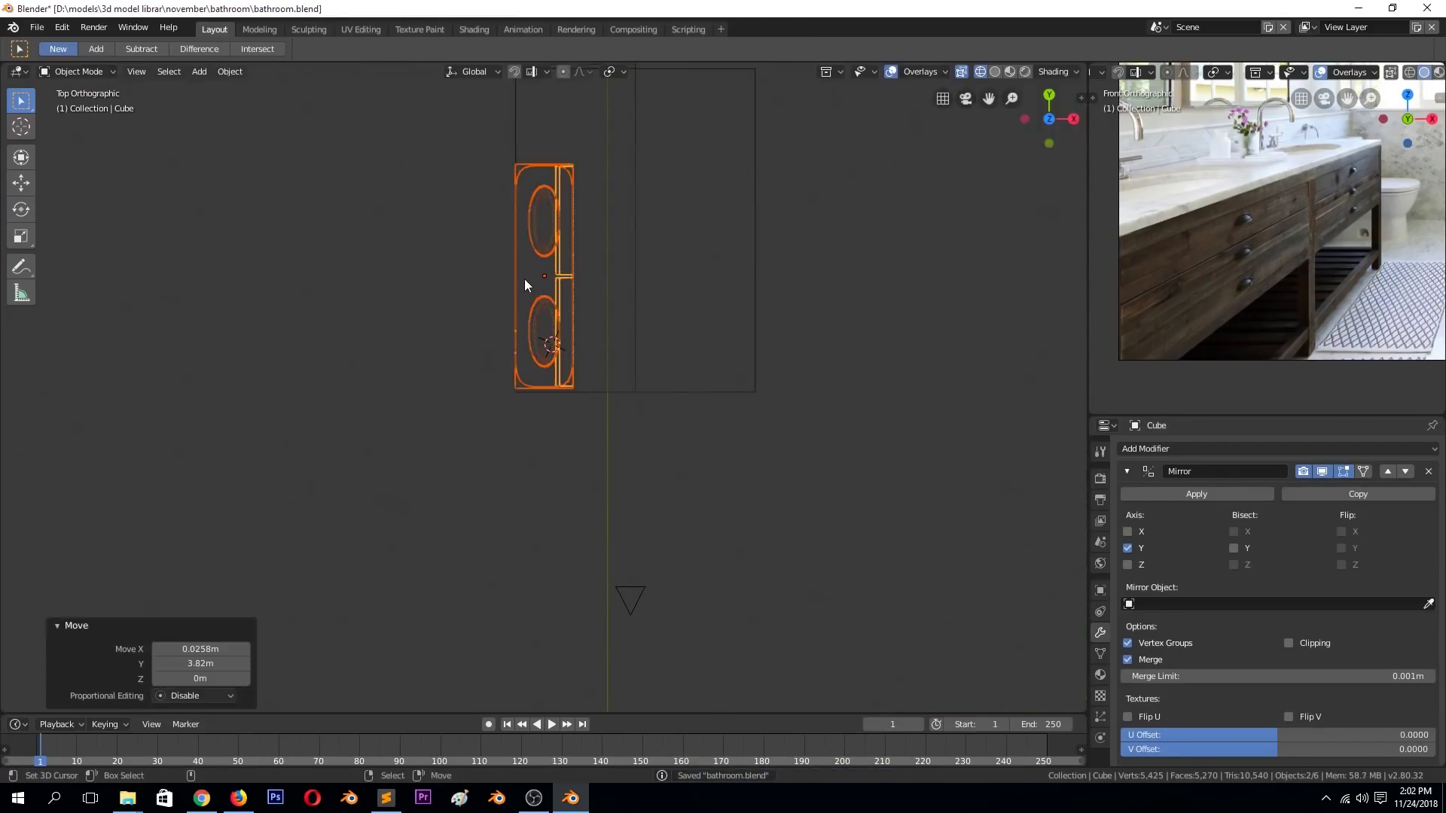
pyautogui.click(574, 367)
pyautogui.moveTo(573, 367)
pyautogui.mouseDown(button='middle')
pyautogui.moveTo(698, 331)
pyautogui.moveTo(581, 419)
pyautogui.mouseUp(button='middle')
pyautogui.press('z')
# Add a Bevel modifier to the cabinet body and apply its rotation and scale.
pyautogui.click(681, 345)
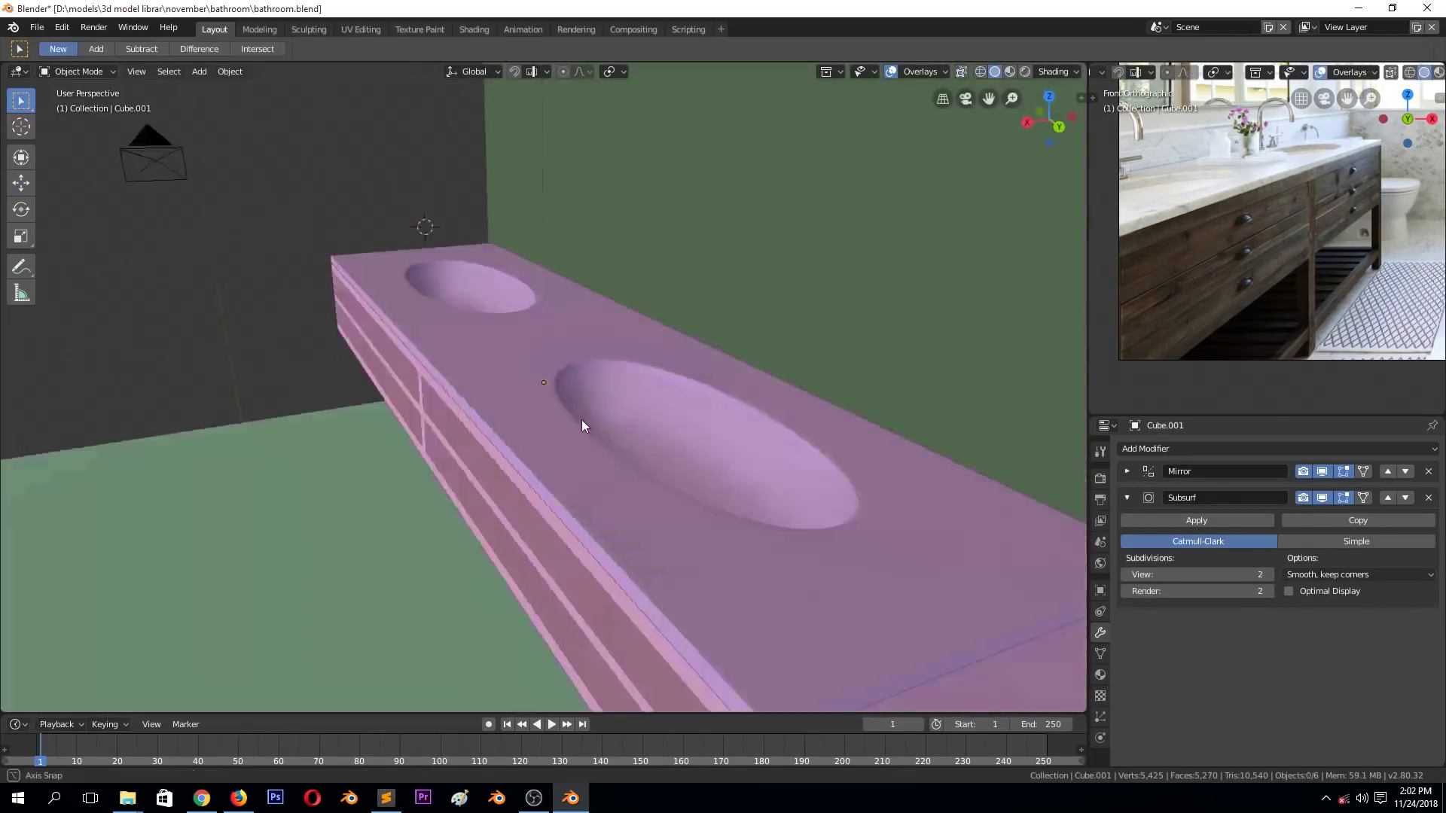
pyautogui.click(1205, 449)
pyautogui.press('Escape')
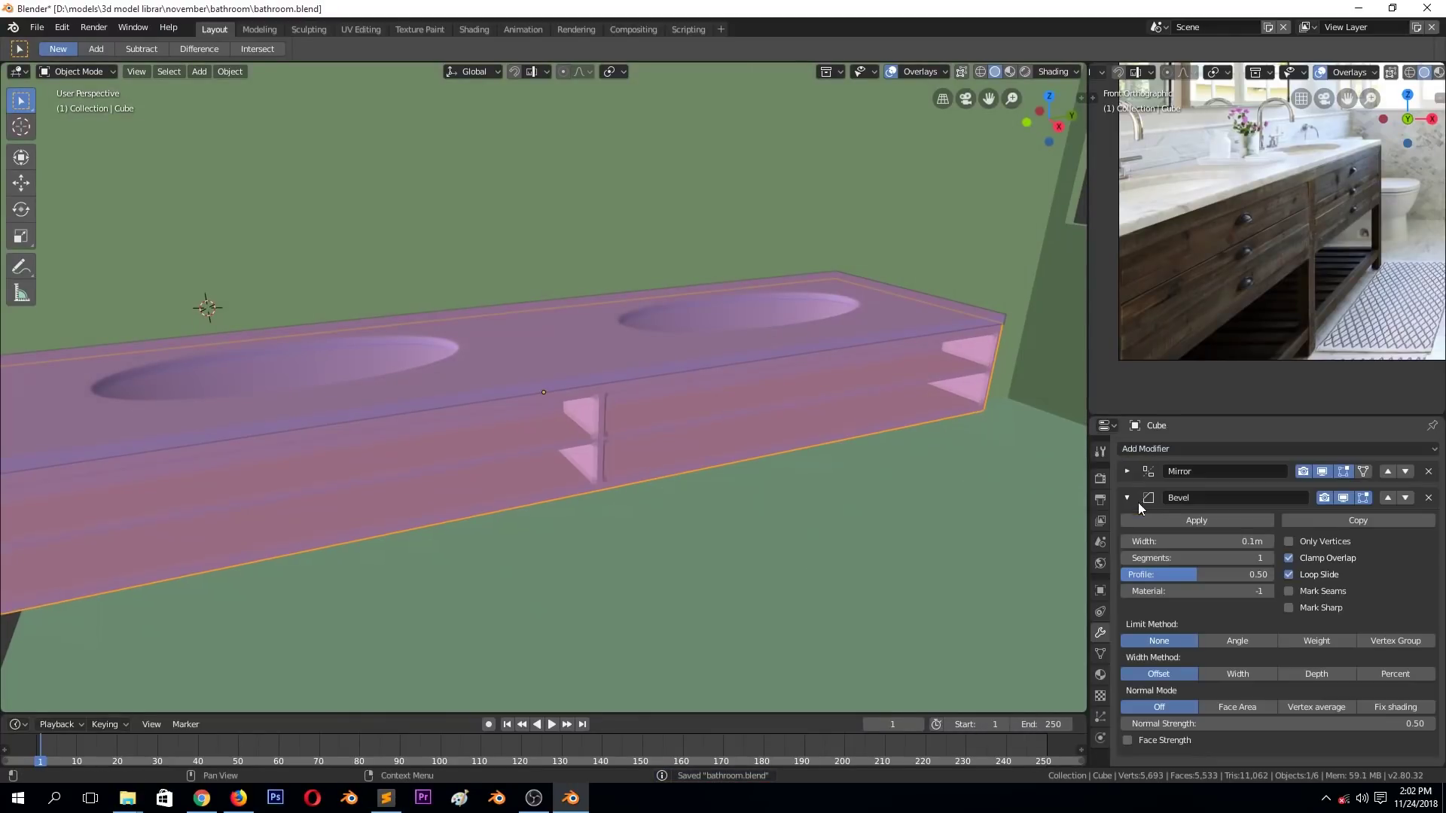
pyautogui.moveTo(888, 422); pyautogui.dragTo(797, 442, button='middle')
pyautogui.hotkey('ctrl', 'a')
pyautogui.click(792, 433)
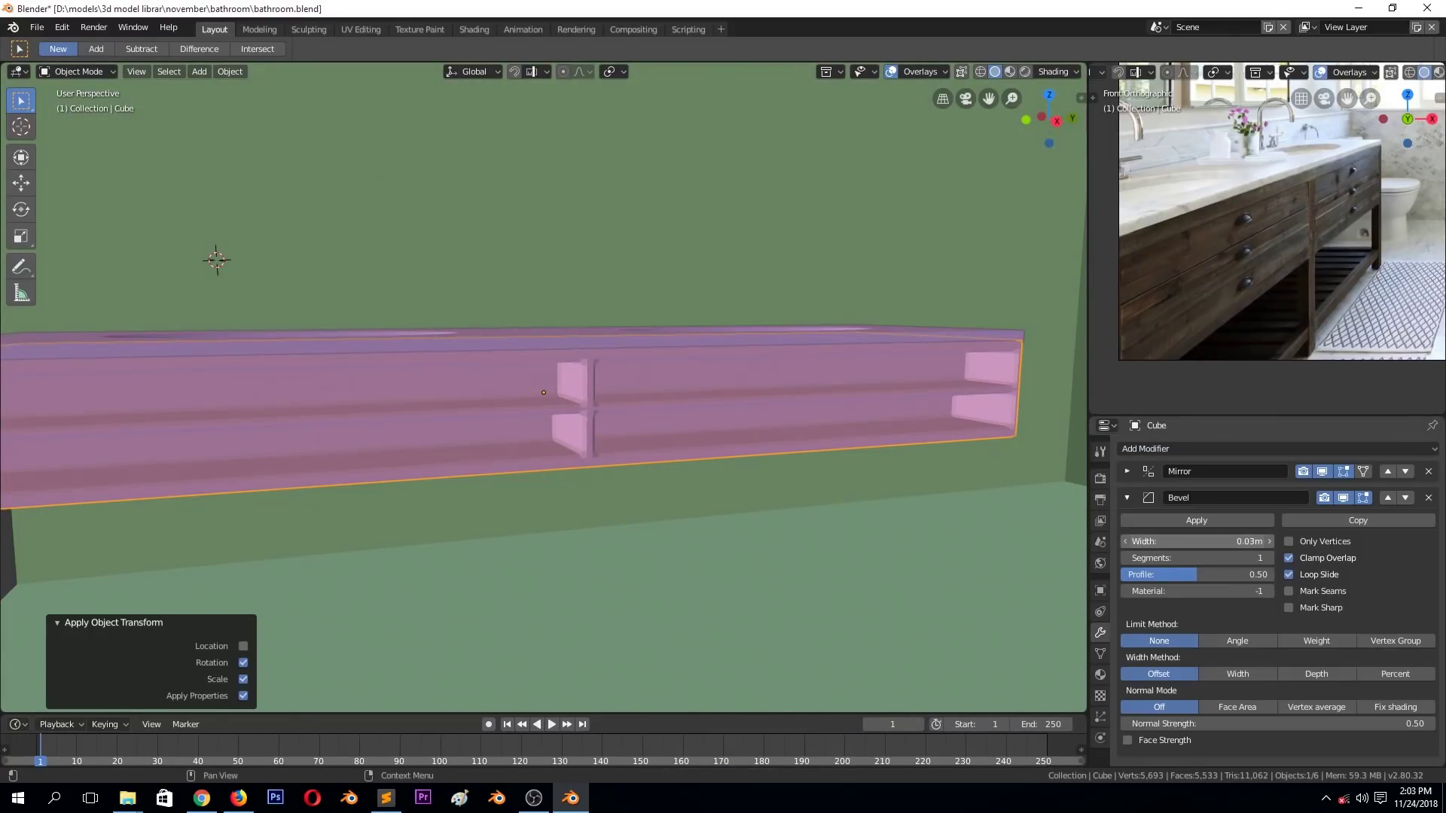
# Set the bevel to 2 segments and save the file.
pyautogui.keyDown('shift'); pyautogui.rightClick(583, 395); pyautogui.keyUp('shift')
pyautogui.scroll(5, 583, 395)
pyautogui.click(1269, 558)
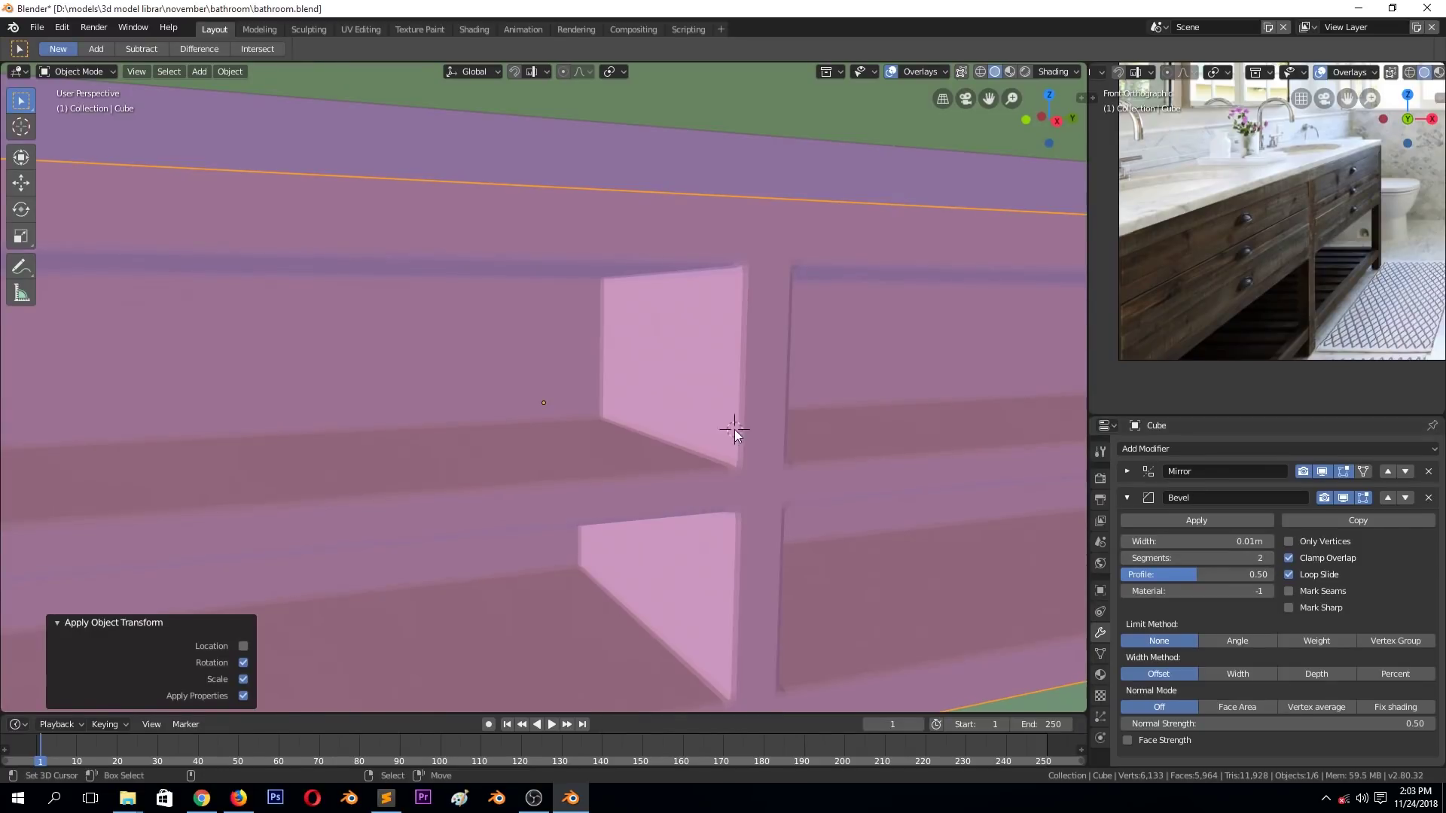
pyautogui.scroll(-5, 578, 442)
pyautogui.hotkey('ctrl', 's')
pyautogui.moveTo(579, 442); pyautogui.dragTo(601, 440, button='middle')
# Turn on Cavity in the viewport shading options.
pyautogui.press('Tab')
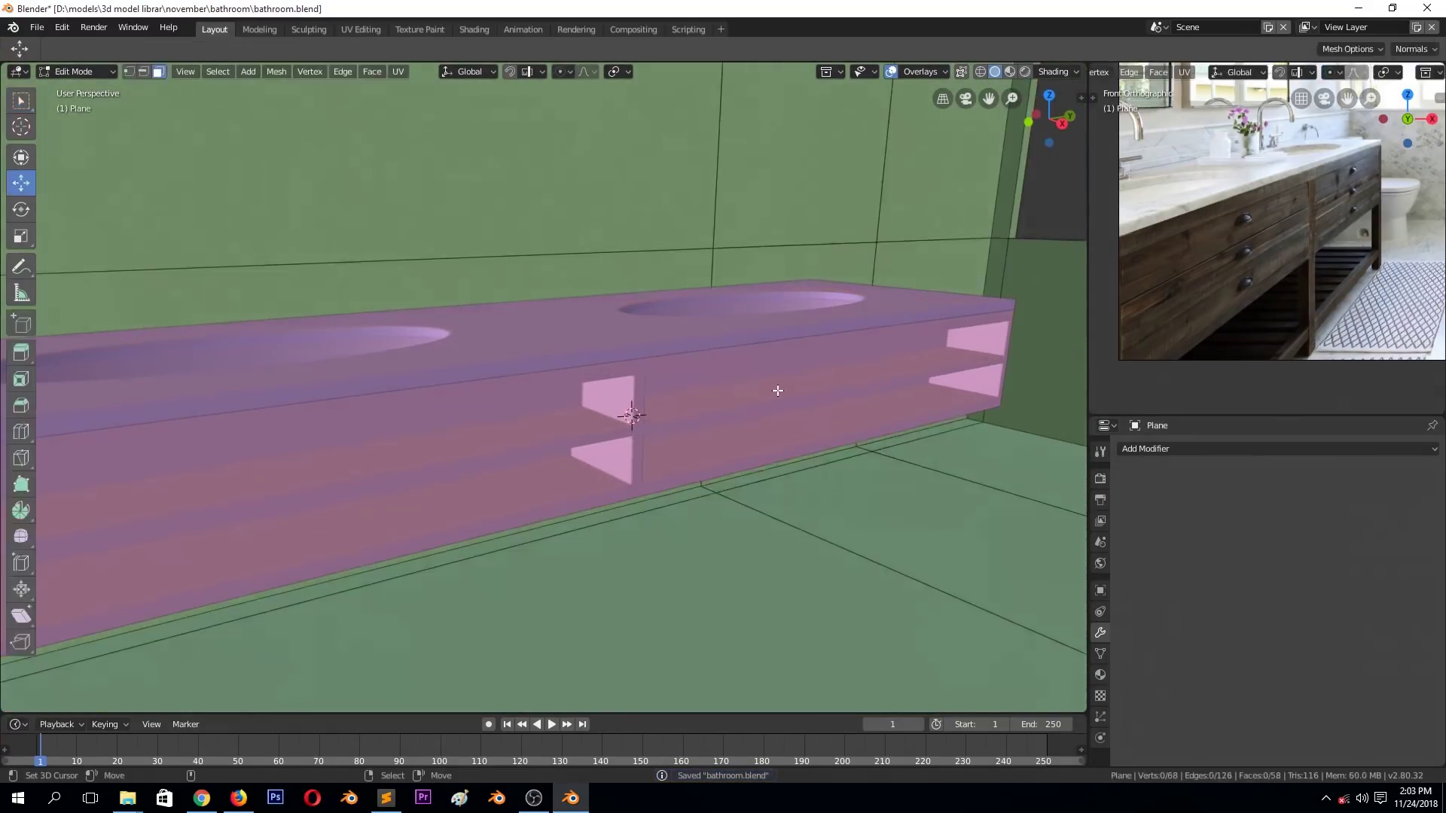
pyautogui.press('Tab')
pyautogui.click(1053, 71)
pyautogui.click(980, 317)
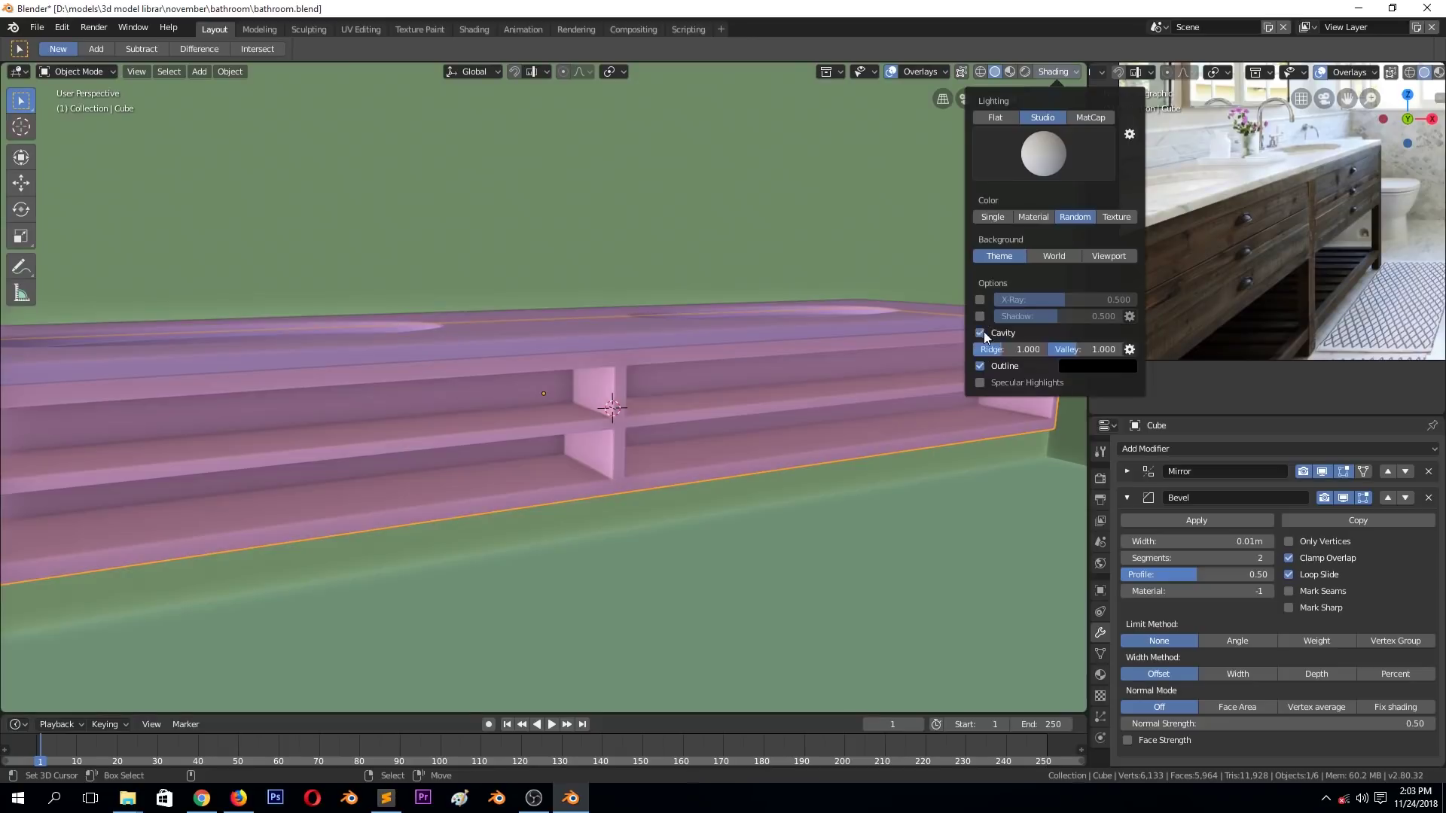
# Duplicate the cabinet's two back shelf faces and separate them into their own object.
pyautogui.press('Tab')
pyautogui.click(850, 414)
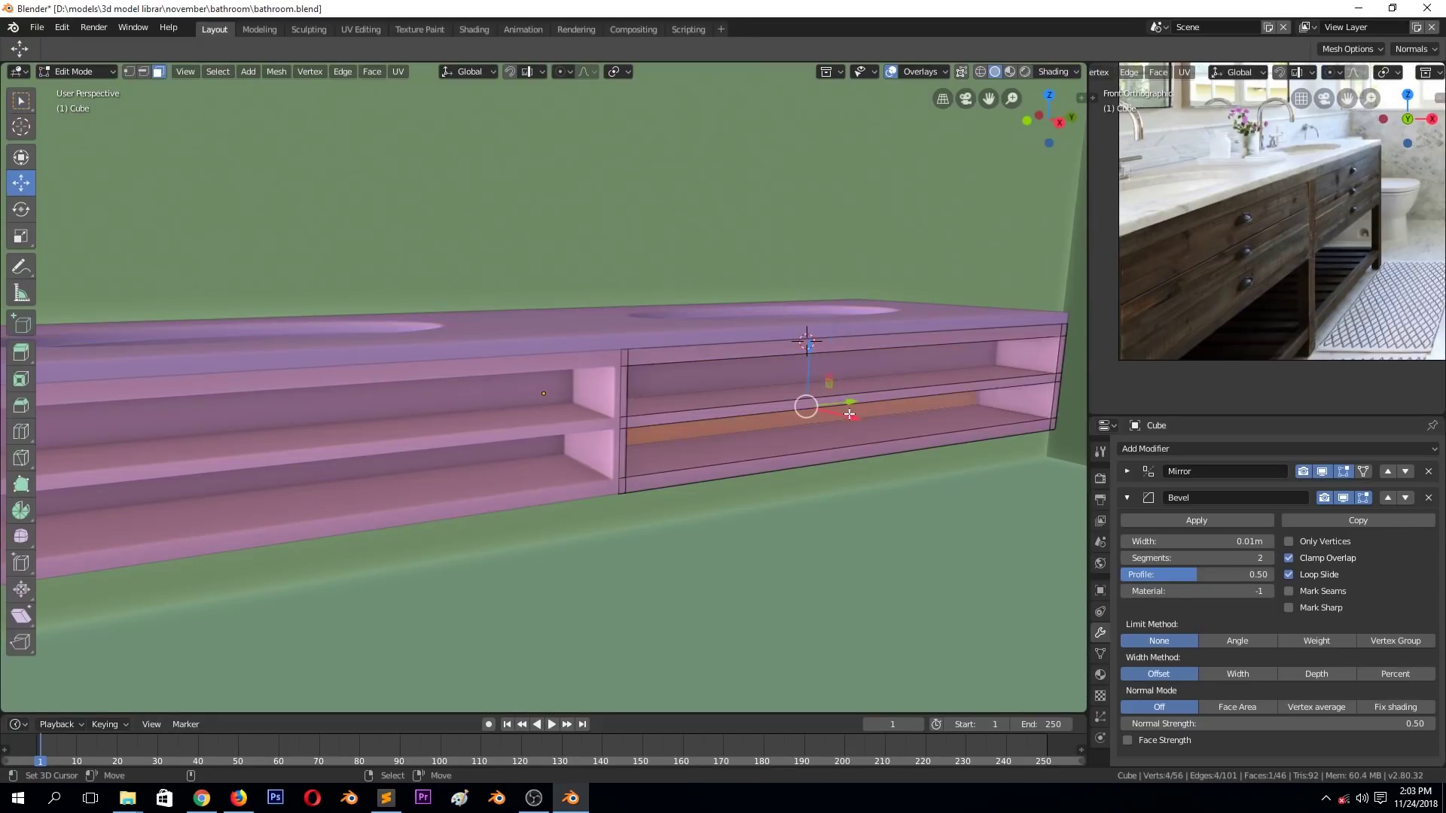
pyautogui.keyDown('shift'); pyautogui.click(818, 368); pyautogui.keyUp('shift')
pyautogui.scroll(-2, 816, 381)
pyautogui.moveTo(813, 400); pyautogui.dragTo(743, 382, button='middle')
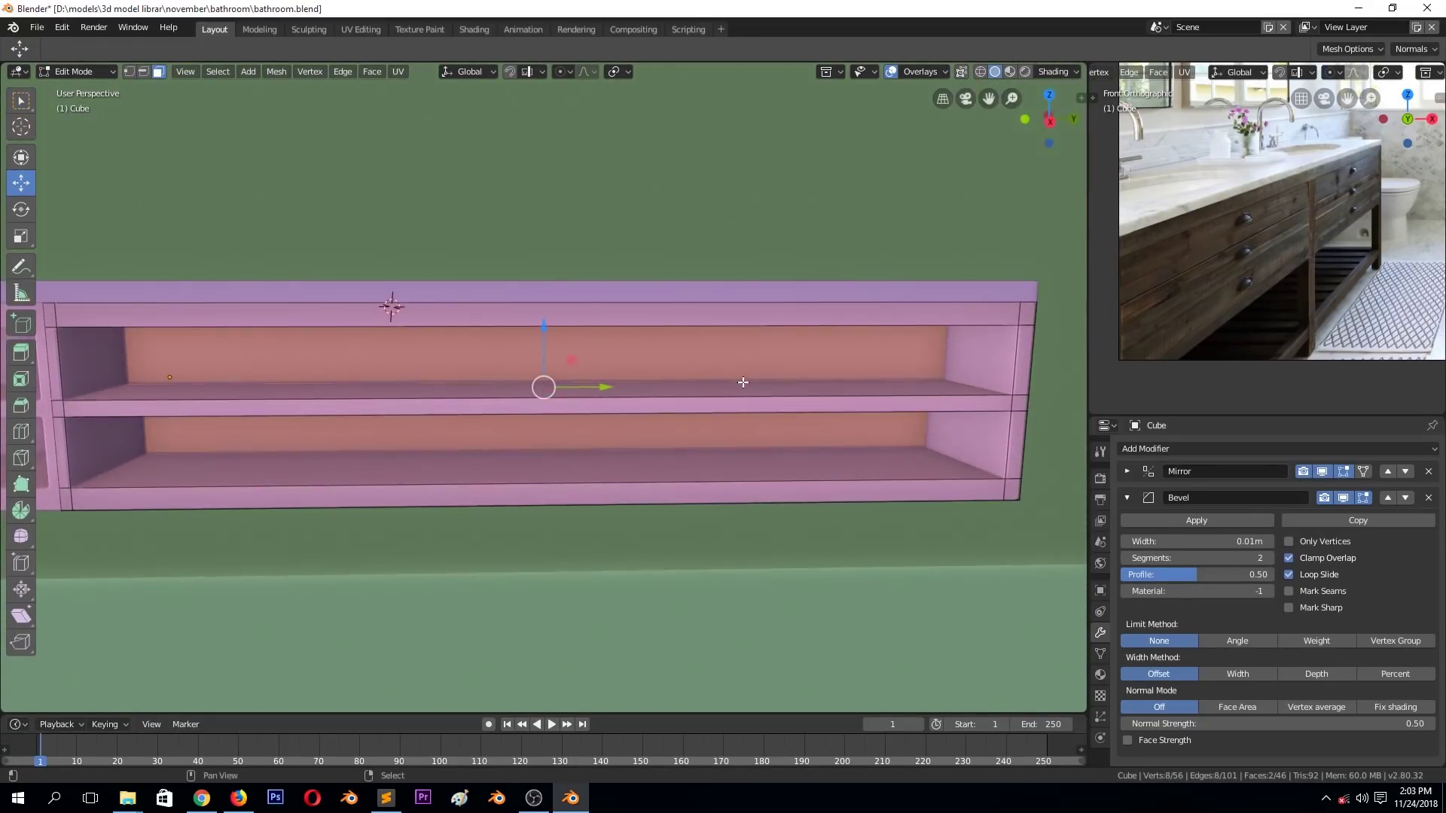
pyautogui.hotkey('shift', 'd')
pyautogui.press('Escape')
pyautogui.press('p')
pyautogui.click(726, 414)
pyautogui.press('Tab')
# Select the separated back panel object, adjust its settings, and view the whole cabinet.
pyautogui.click(558, 362)
pyautogui.click(650, 360)
pyautogui.click(773, 302)
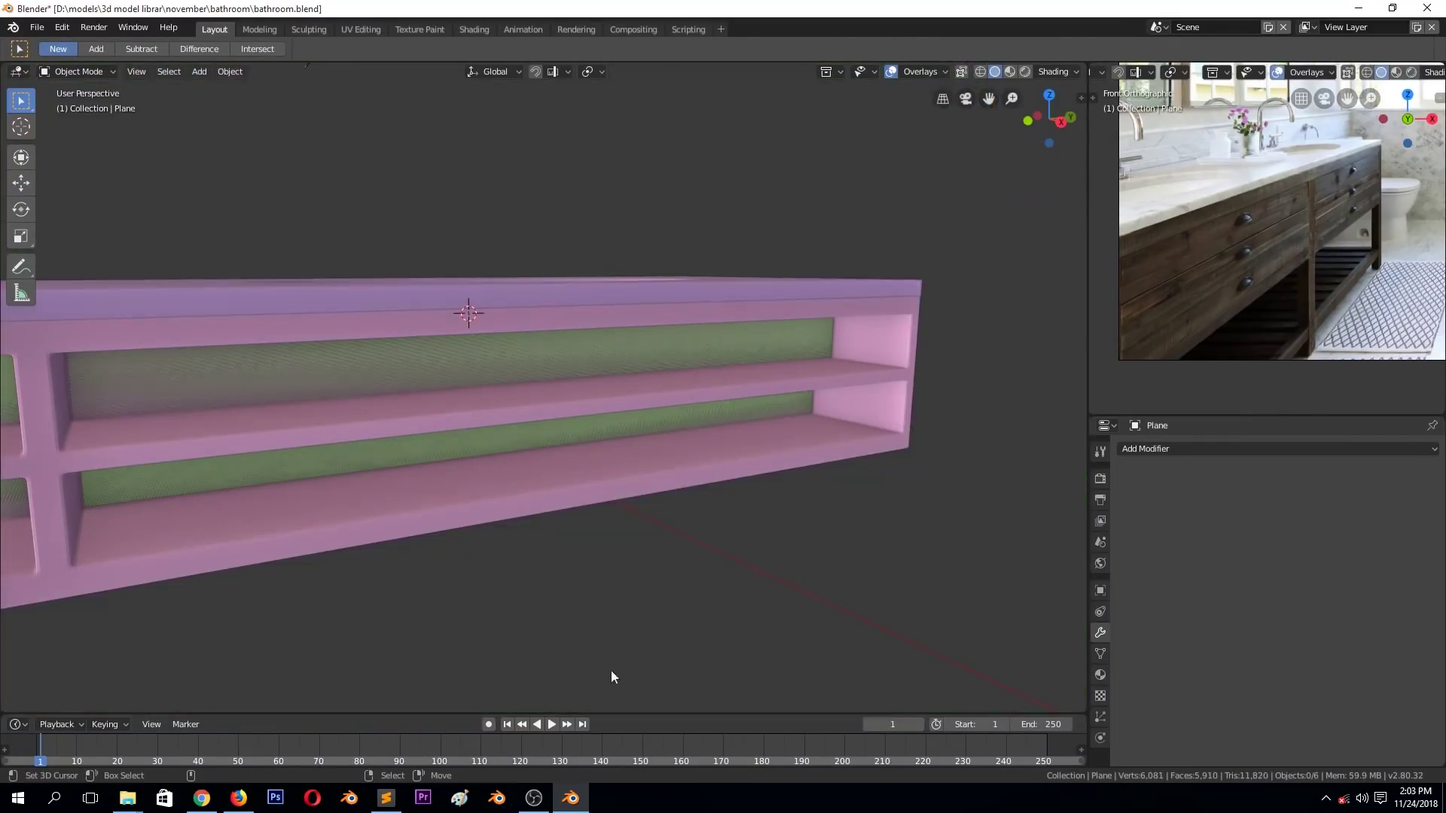
pyautogui.click(533, 798)
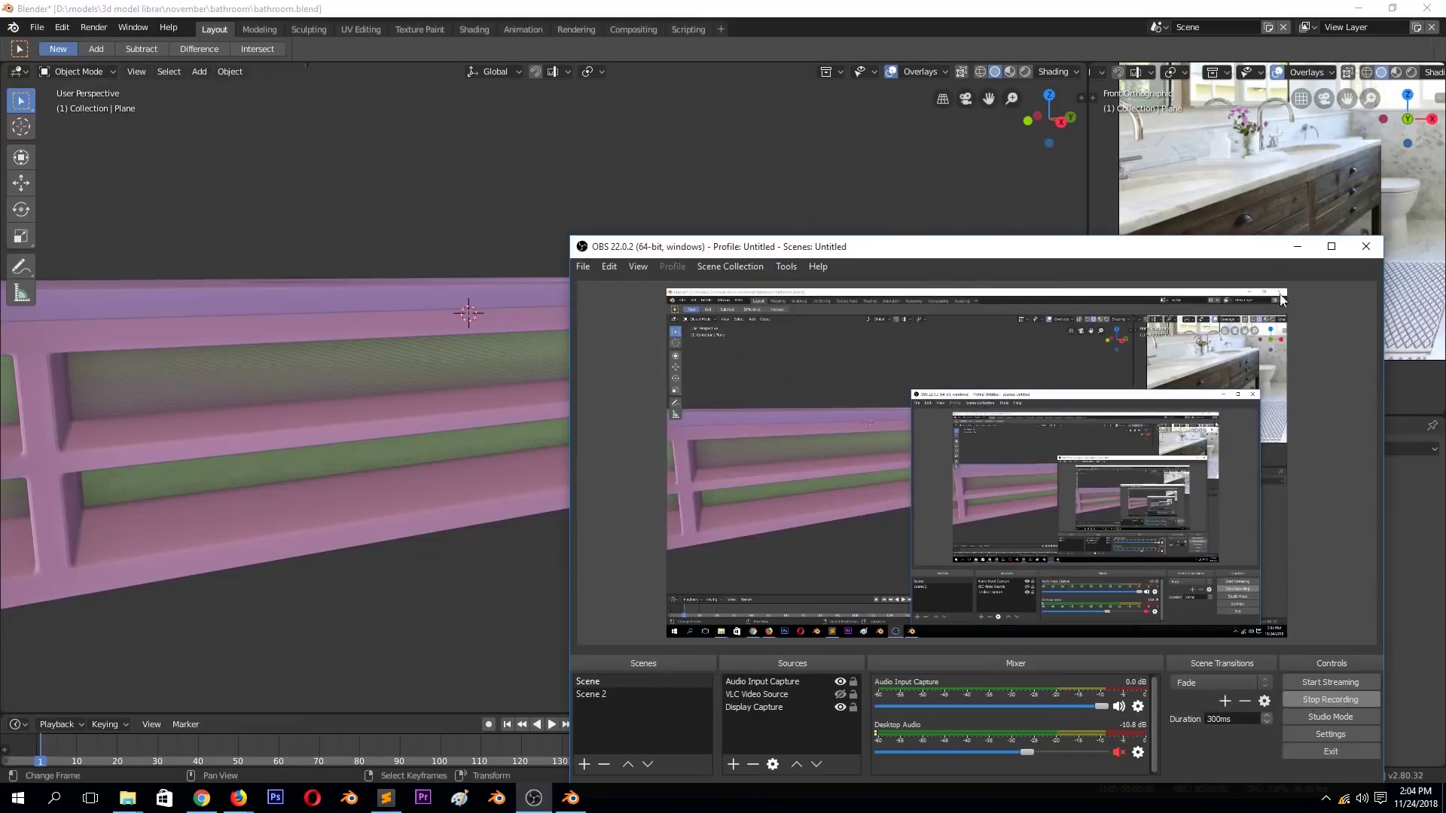
pyautogui.click(1297, 247)
pyautogui.click(617, 360)
pyautogui.moveTo(599, 417)
pyautogui.mouseDown(button='middle')
pyautogui.moveTo(644, 483)
pyautogui.moveTo(419, 490)
pyautogui.mouseUp(button='middle')
# Shift the back panels 0.473 m along X and view the cabinet from the front.
pyautogui.press('g')
pyautogui.press('x')
pyautogui.click(479, 484)
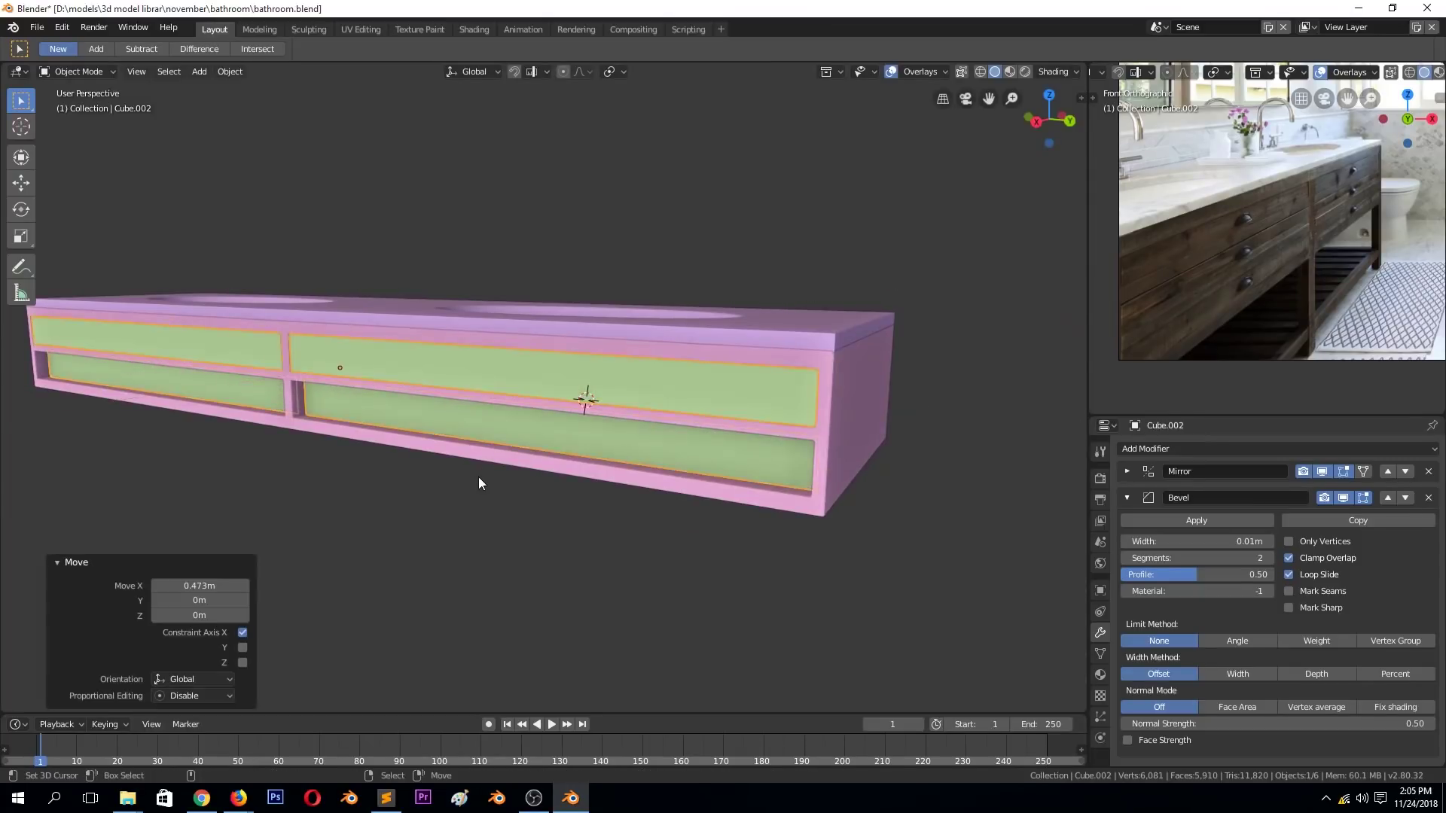
pyautogui.press('KP_1')
# In wireframe edit mode, scale the selected panel geometry along X.
pyautogui.press('Tab')
pyautogui.press('z')
pyautogui.press('s')
pyautogui.press('x')
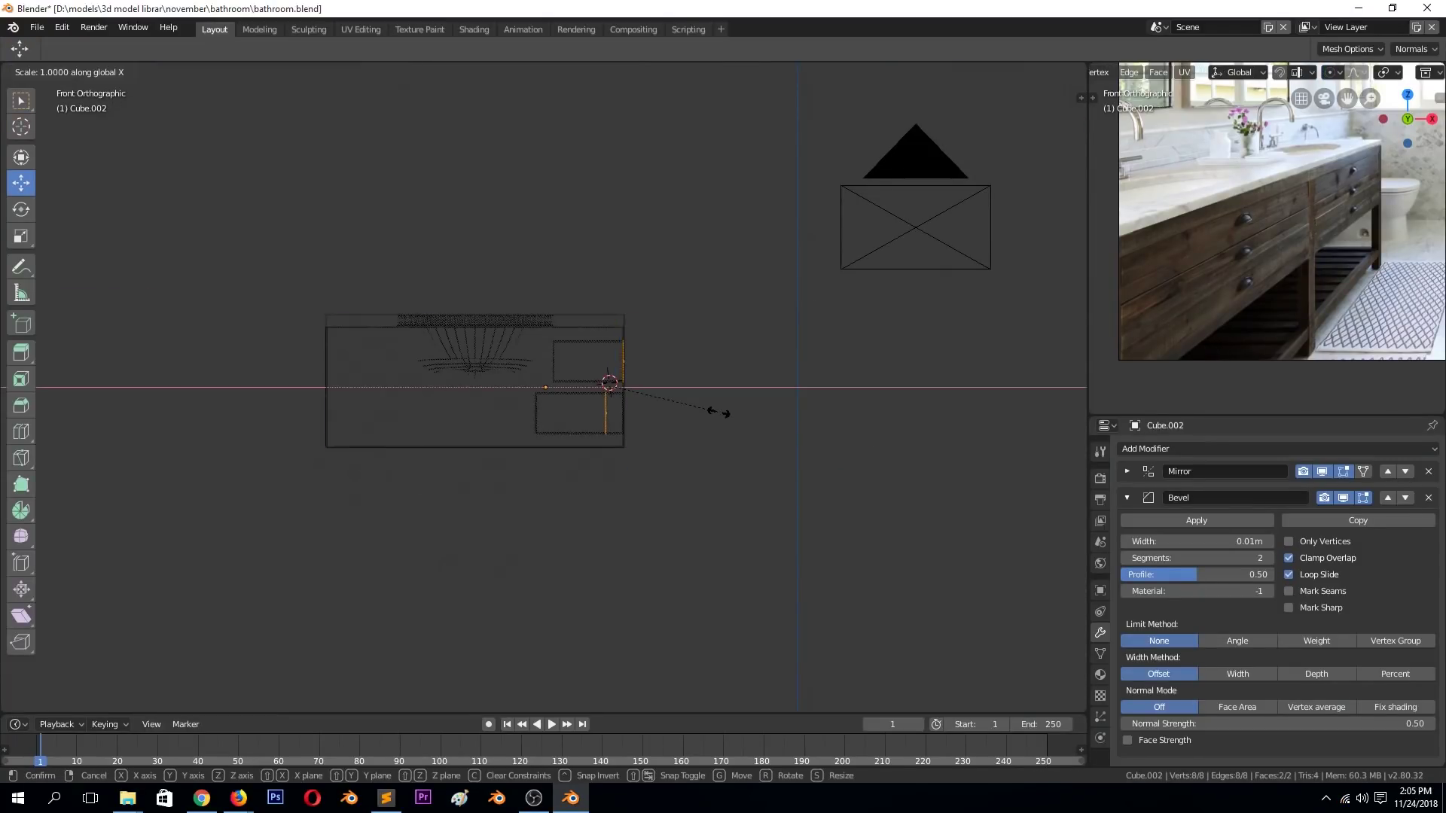
pyautogui.click(719, 412)
pyautogui.scroll(3, 719, 407)
# Nudge the edges slightly, then return to object mode with solid shading.
pyautogui.press('g')
pyautogui.click(834, 385)
pyautogui.press('Tab')
pyautogui.press('z')
pyautogui.click(753, 419)
pyautogui.moveTo(675, 457)
pyautogui.mouseDown(button='middle')
pyautogui.moveTo(735, 419)
pyautogui.moveTo(716, 436)
pyautogui.mouseUp(button='middle')
pyautogui.scroll(2, 744, 417)
# Try moving the cabinet body and countertop, then hide the countertop.
pyautogui.click(839, 395)
pyautogui.click(848, 445)
pyautogui.press('g')
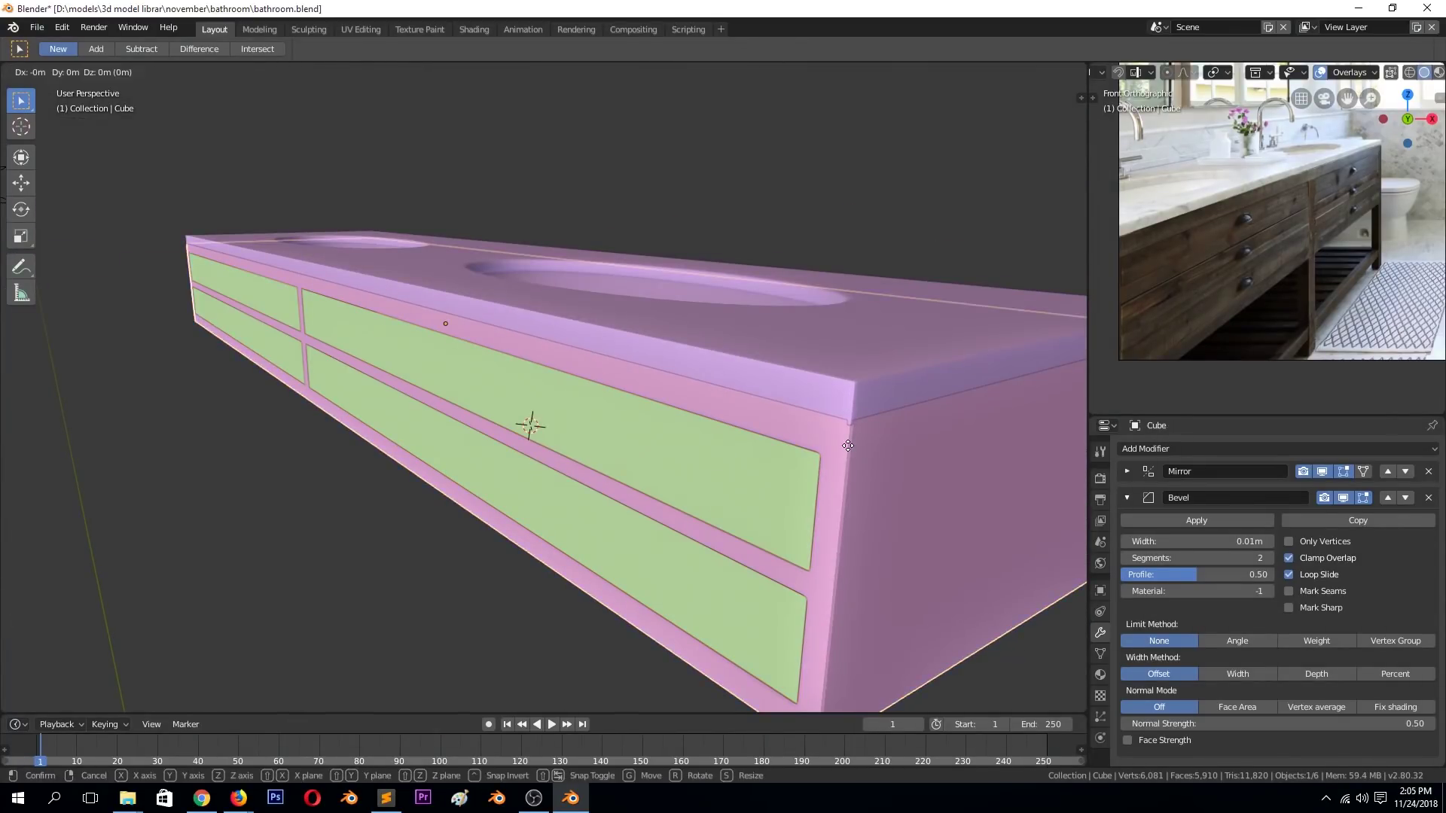
pyautogui.rightClick(848, 445)
pyautogui.click(832, 385)
pyautogui.press('g')
pyautogui.press('z')
pyautogui.rightClick(831, 385)
pyautogui.press('h')
# Extrude the cabinet's top edge loop in place and shrink it inward into a rim.
pyautogui.click(851, 441)
pyautogui.press('Tab')
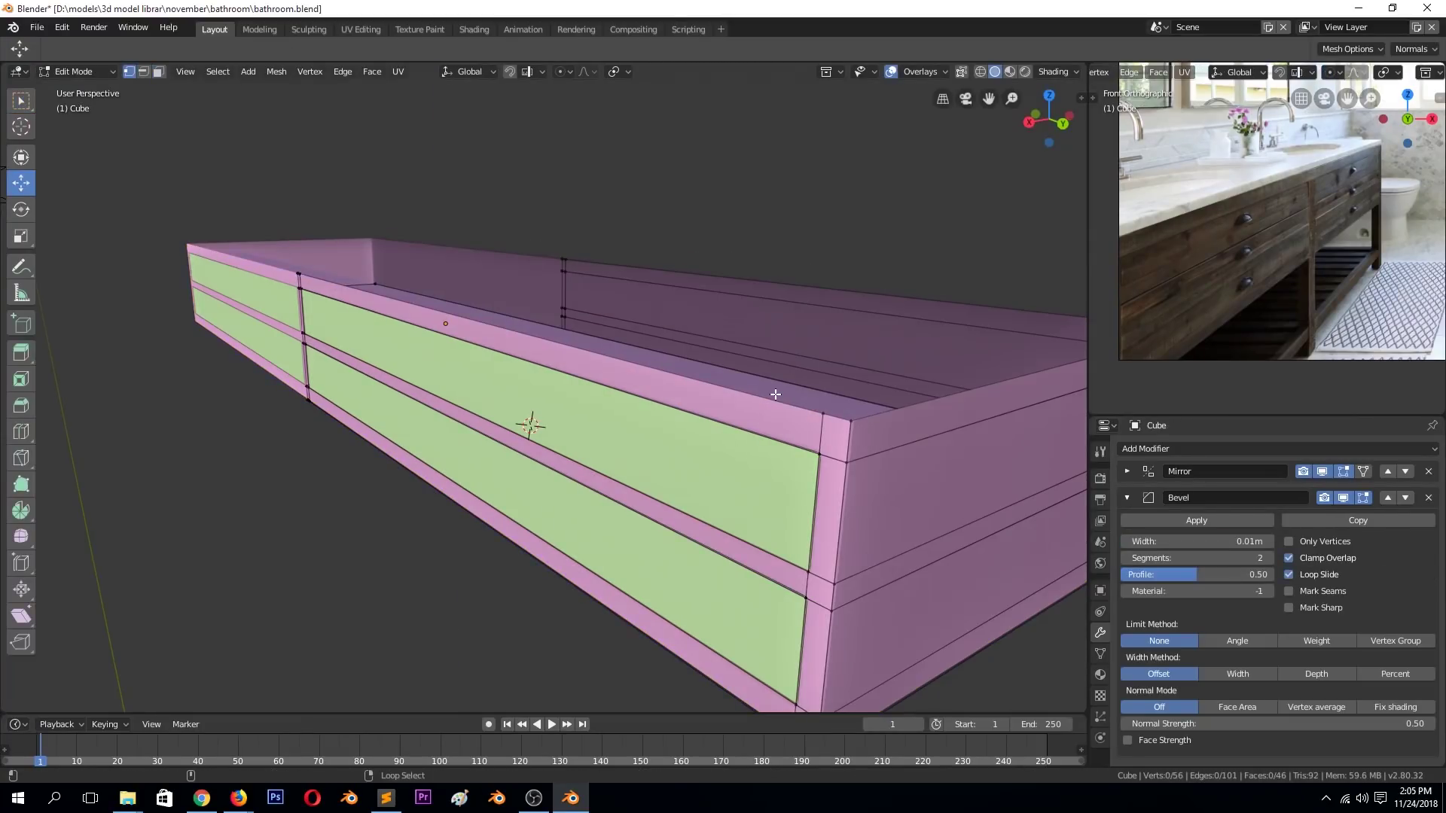
pyautogui.keyDown('alt'); pyautogui.click(776, 394); pyautogui.keyUp('alt')
pyautogui.press('e')
pyautogui.press('Escape')
pyautogui.press('s')
pyautogui.click(920, 481)
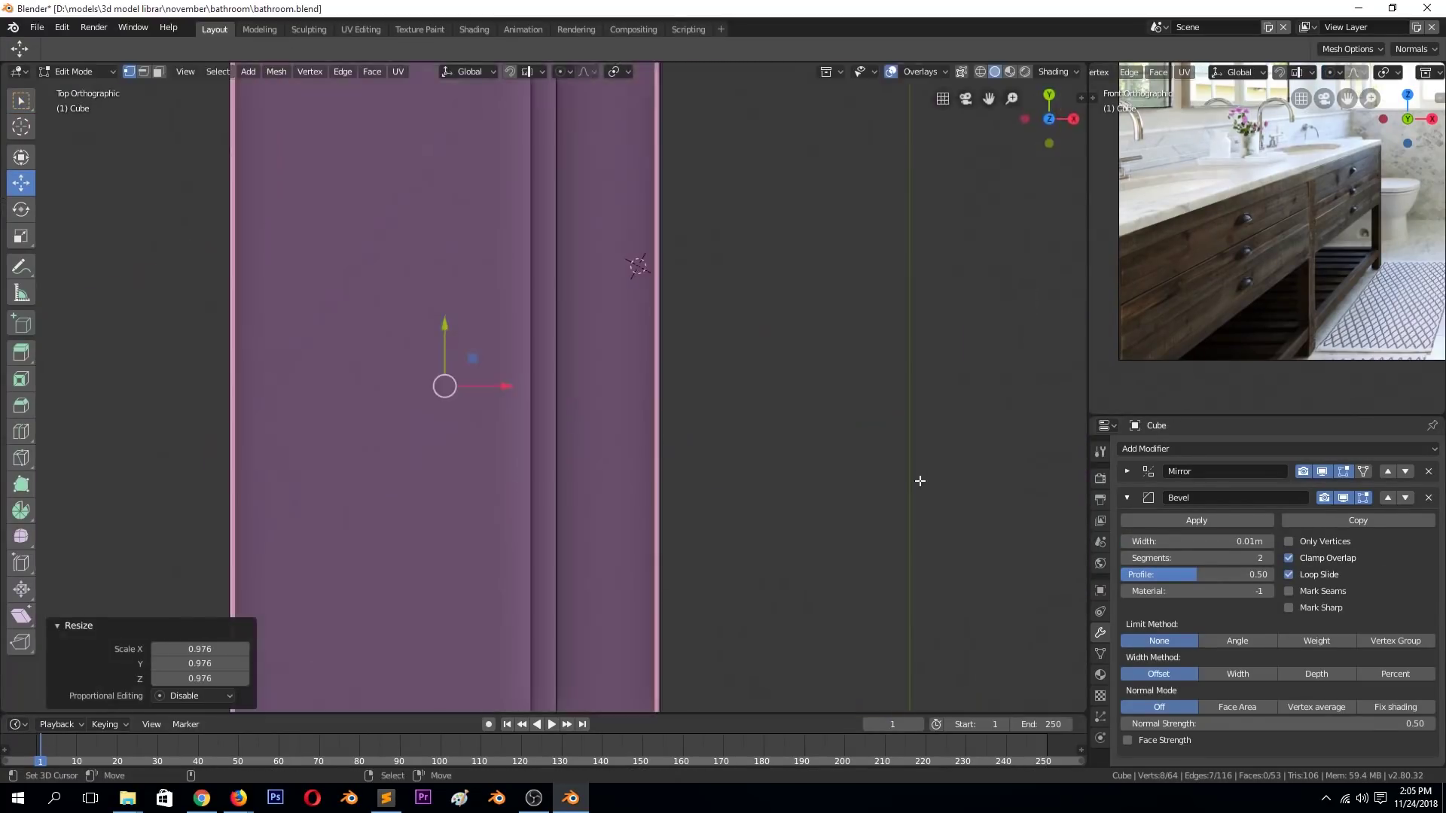
pyautogui.press('KP_7')
# From the front in see-through view, box-select the cabinet's top edge, then cancel the attempted move.
pyautogui.moveTo(797, 496); pyautogui.dragTo(581, 355, button='middle')
pyautogui.press('KP_1')
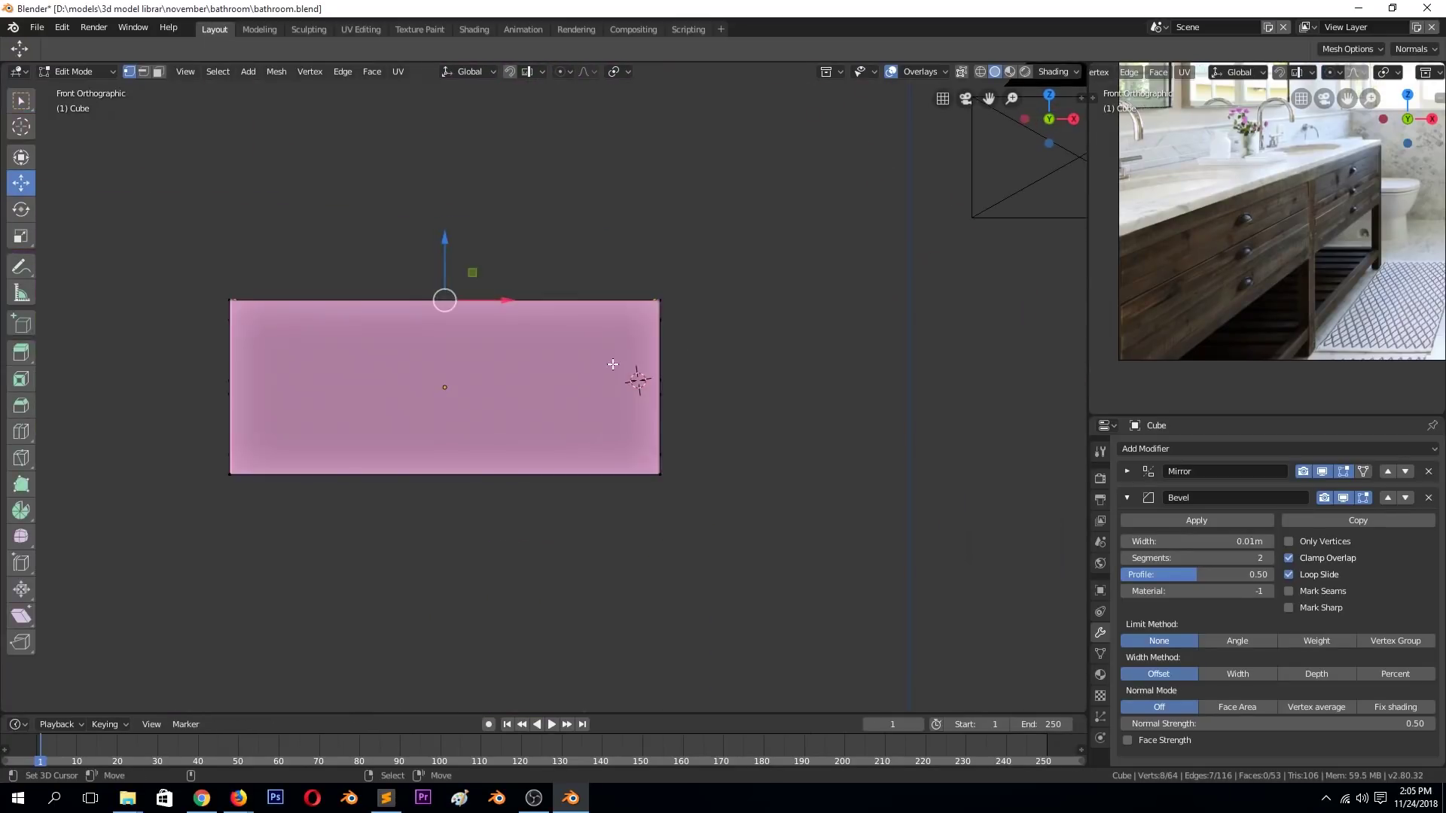
pyautogui.hotkey('alt', 'z')
pyautogui.scroll(-2, 500, 365)
pyautogui.moveTo(257, 270); pyautogui.dragTo(649, 334)
pyautogui.press('g')
pyautogui.press('z')
pyautogui.press('Escape')
pyautogui.press('Tab')
pyautogui.hotkey('alt', 'z')
pyautogui.scroll(2, 700, 316)
# Move the cabinet's single top edge 0.038 m back along Y.
pyautogui.press('Tab')
pyautogui.moveTo(729, 325); pyautogui.dragTo(240, 466, button='middle')
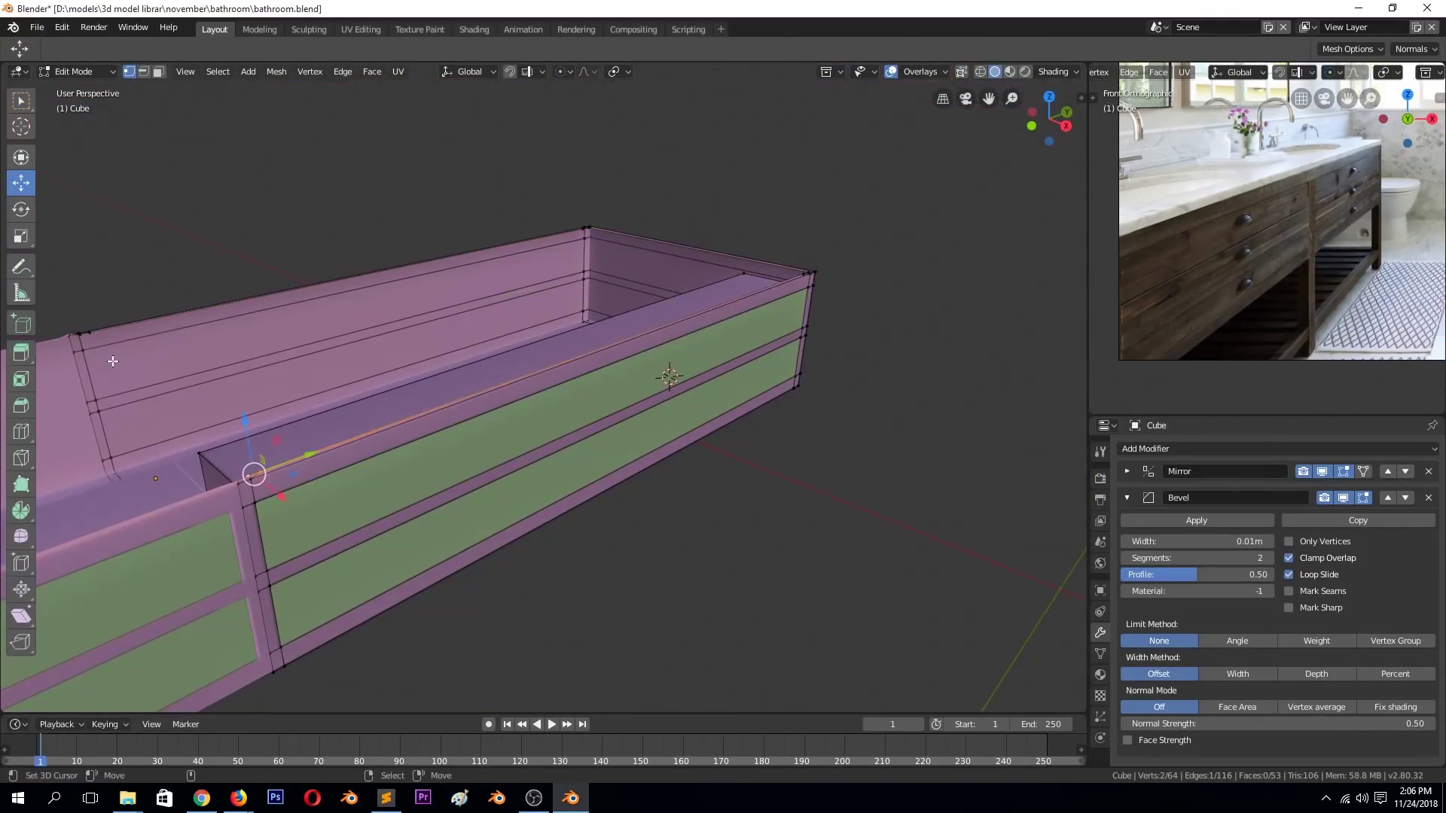
pyautogui.press('KP_Decimal')
pyautogui.moveTo(522, 450); pyautogui.dragTo(546, 394, button='middle')
pyautogui.click(573, 249)
pyautogui.scroll(-3, 506, 562)
pyautogui.moveTo(593, 390); pyautogui.dragTo(586, 393)
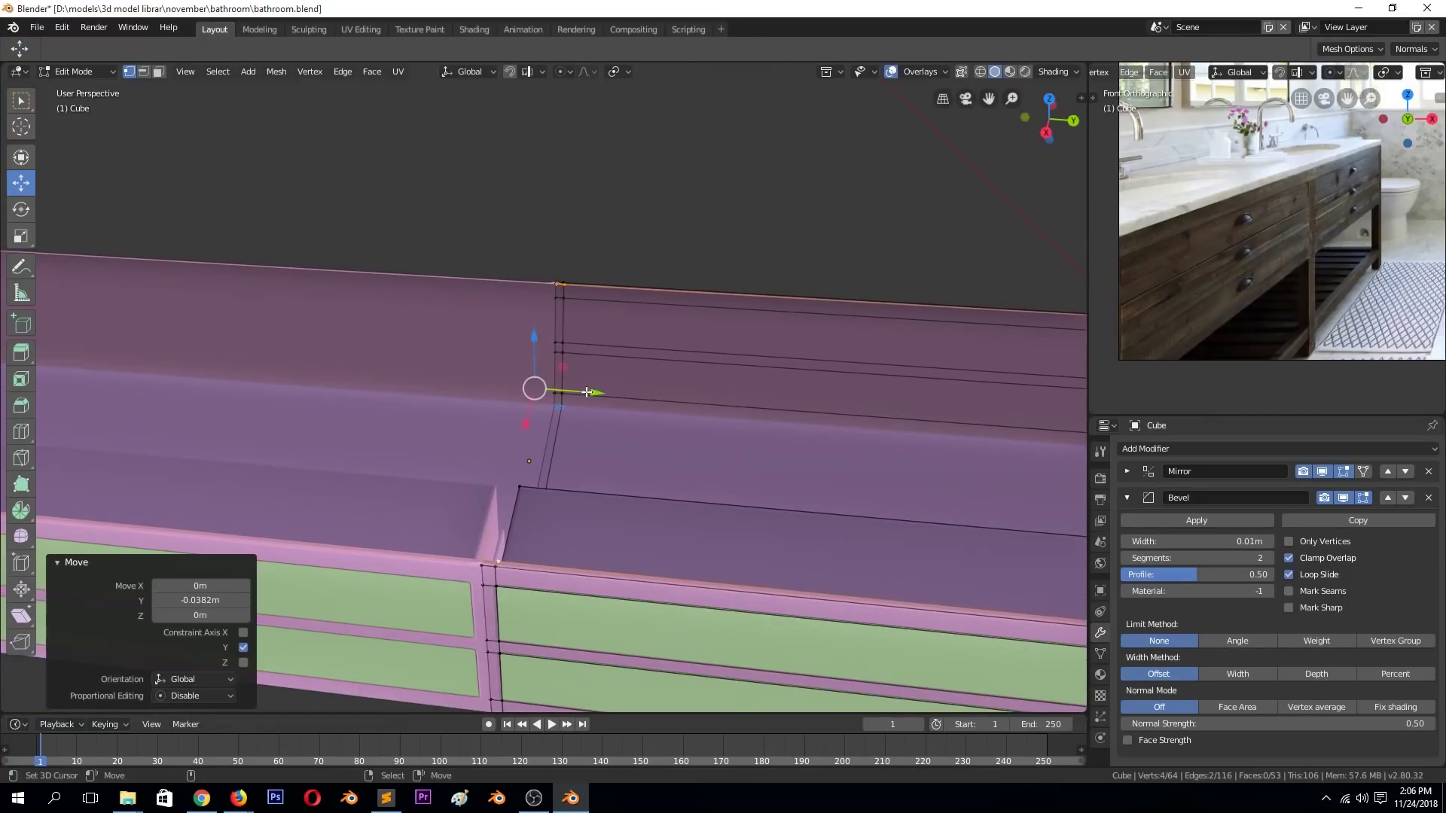
pyautogui.click(1202, 472)
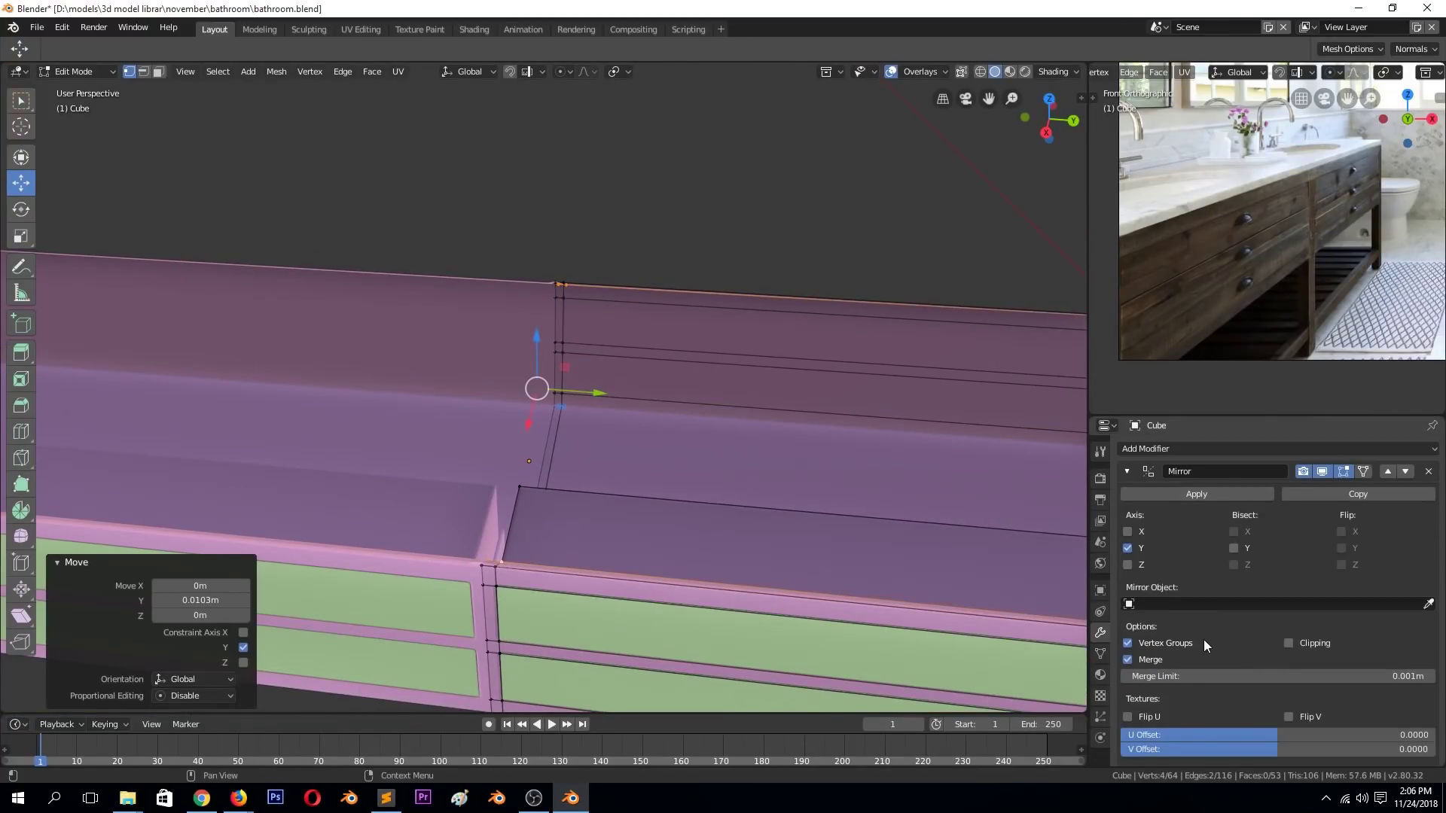
pyautogui.press('g')
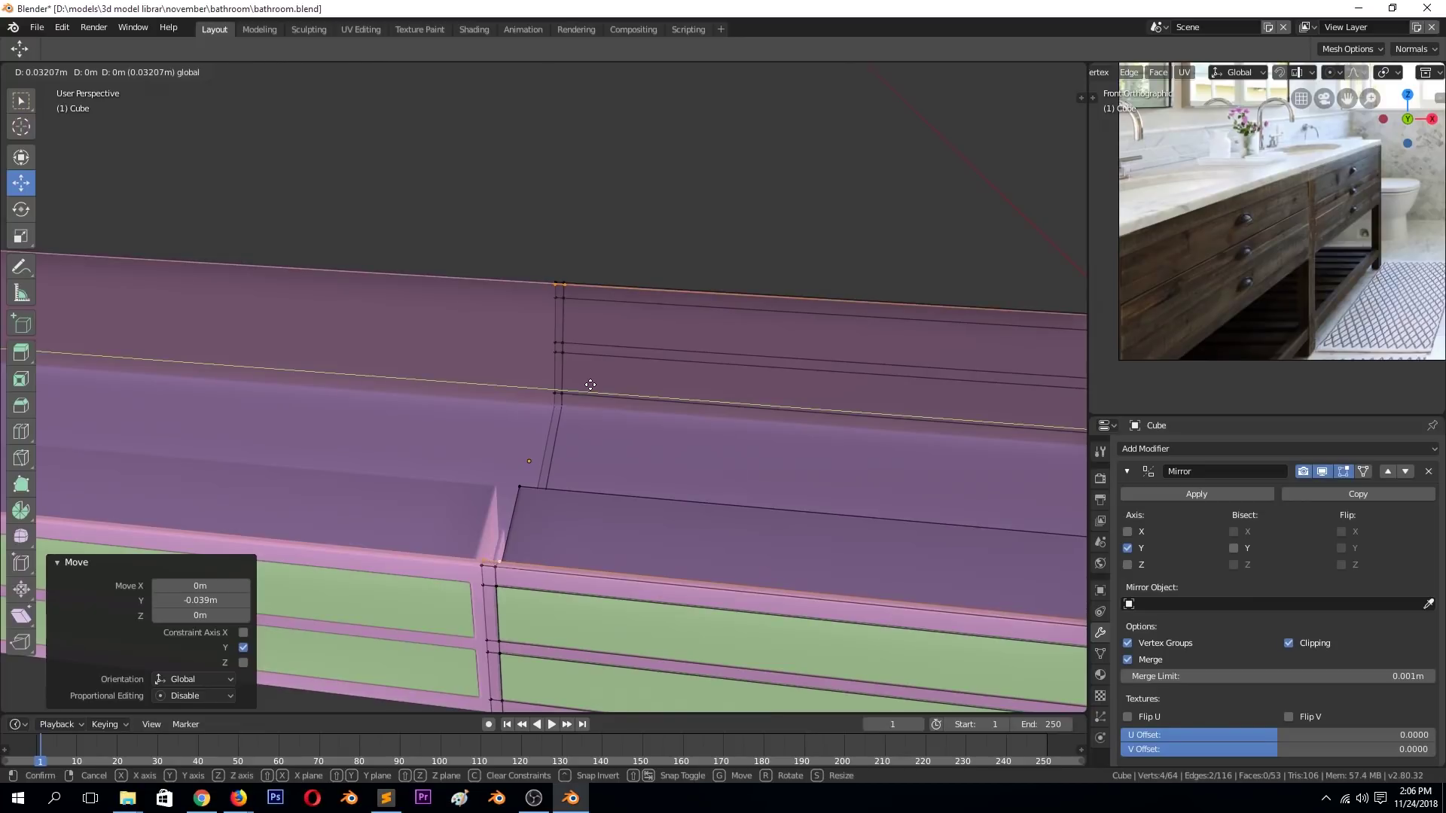
pyautogui.click(589, 384)
pyautogui.scroll(-3, 602, 404)
# Save bathroom.blend and isolate the Cube.002 drawer panels in local view for editing.
pyautogui.hotkey('ctrl', 's')
pyautogui.press('Tab')
pyautogui.moveTo(604, 394)
pyautogui.mouseDown(button='middle')
pyautogui.moveTo(726, 402)
pyautogui.moveTo(621, 407)
pyautogui.moveTo(763, 441)
pyautogui.moveTo(703, 439)
pyautogui.moveTo(734, 471)
pyautogui.mouseUp(button='middle')
pyautogui.click(764, 440)
pyautogui.press('Tab')
pyautogui.scroll(-2, 763, 441)
pyautogui.press('KP_Divide')
# Extrude all drawer panel faces into thick boxes and recalculate normals.
pyautogui.press('a')
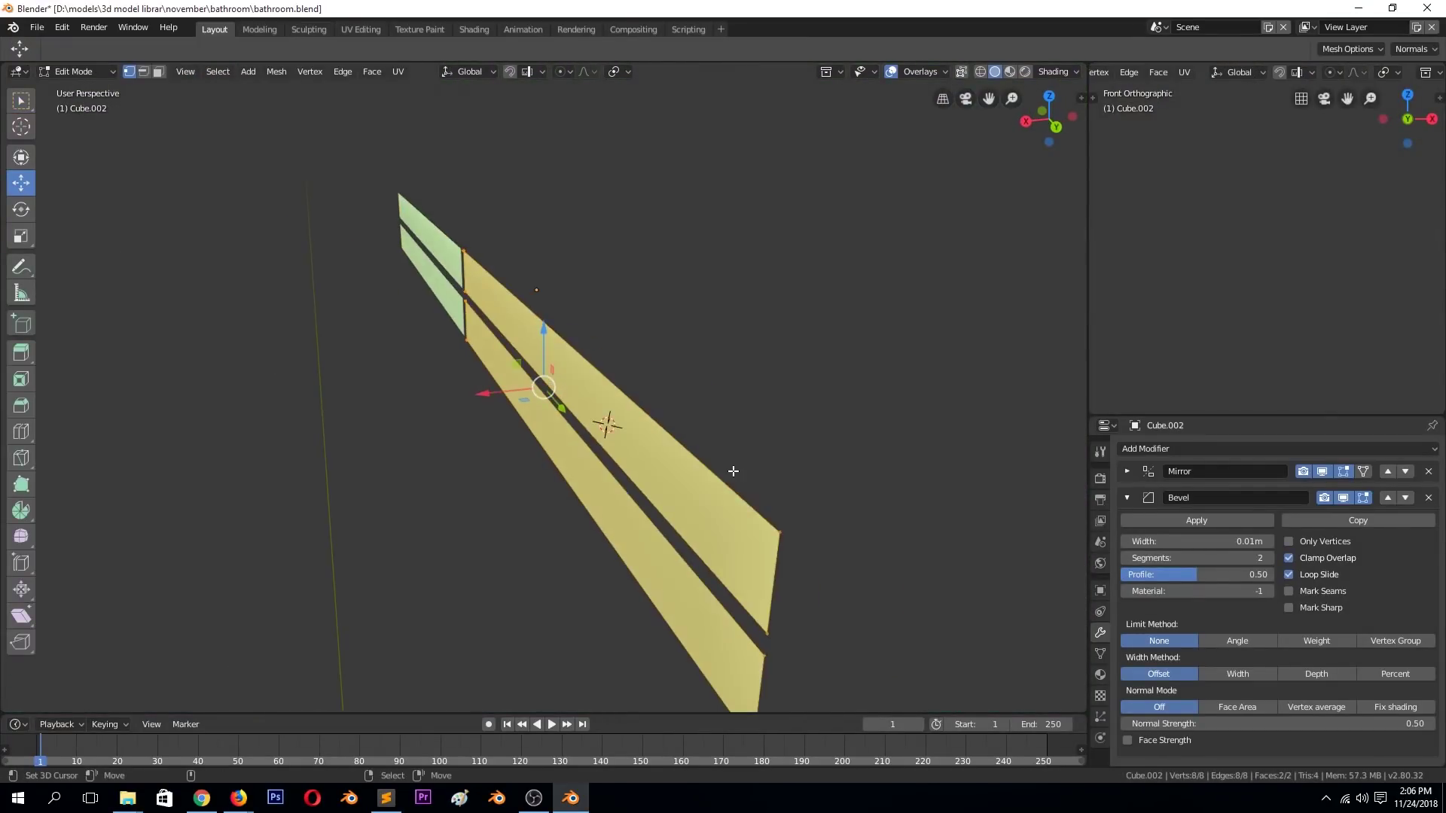
pyautogui.press('e')
pyautogui.click(846, 465)
pyautogui.hotkey('ctrl', 'n')
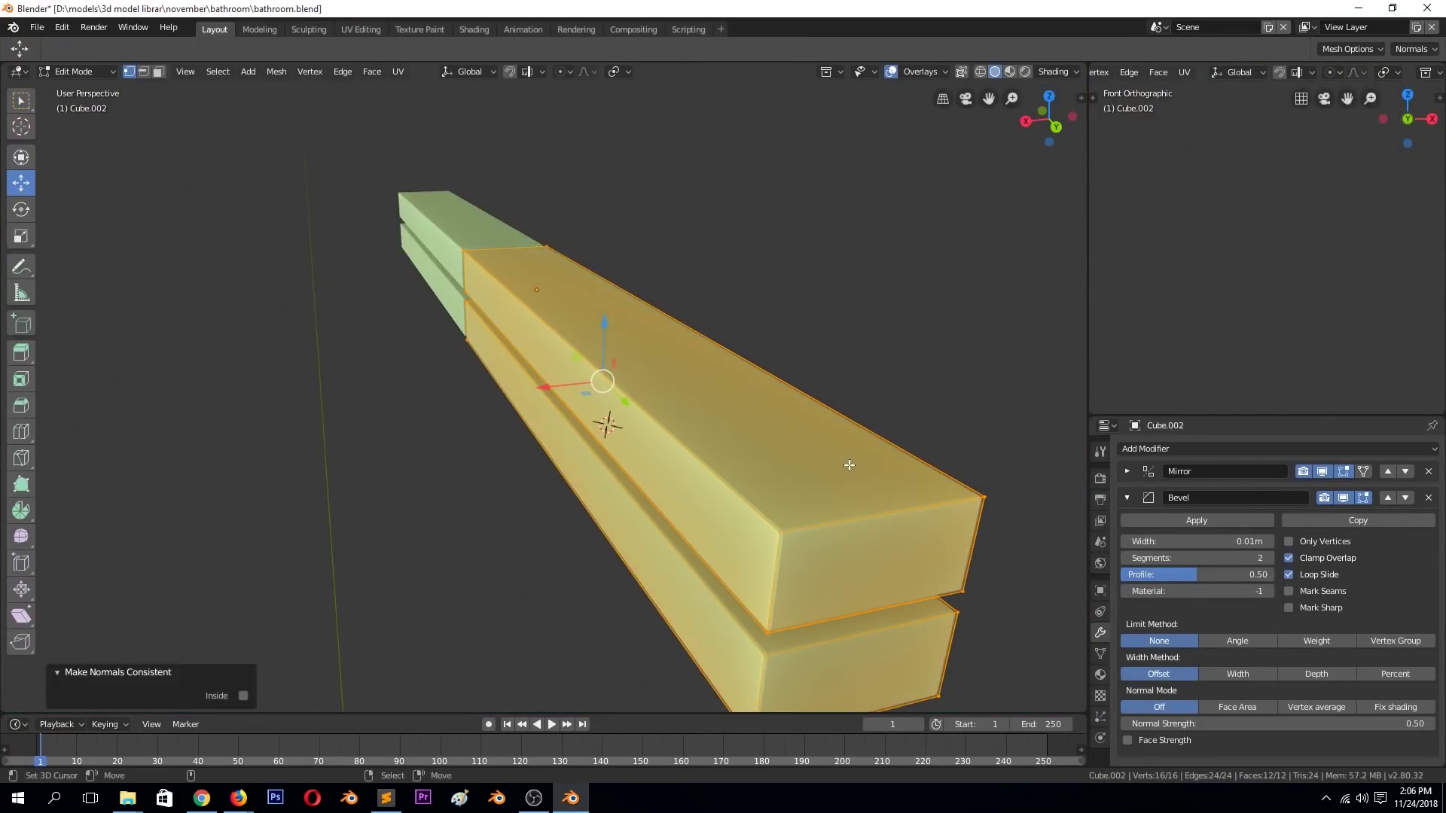
# Delete the lower drawer box's vertices and exit local view.
pyautogui.click(787, 649)
pyautogui.hotkey('ctrl', 'l')
pyautogui.press('x')
pyautogui.click(681, 586)
pyautogui.press('Tab')
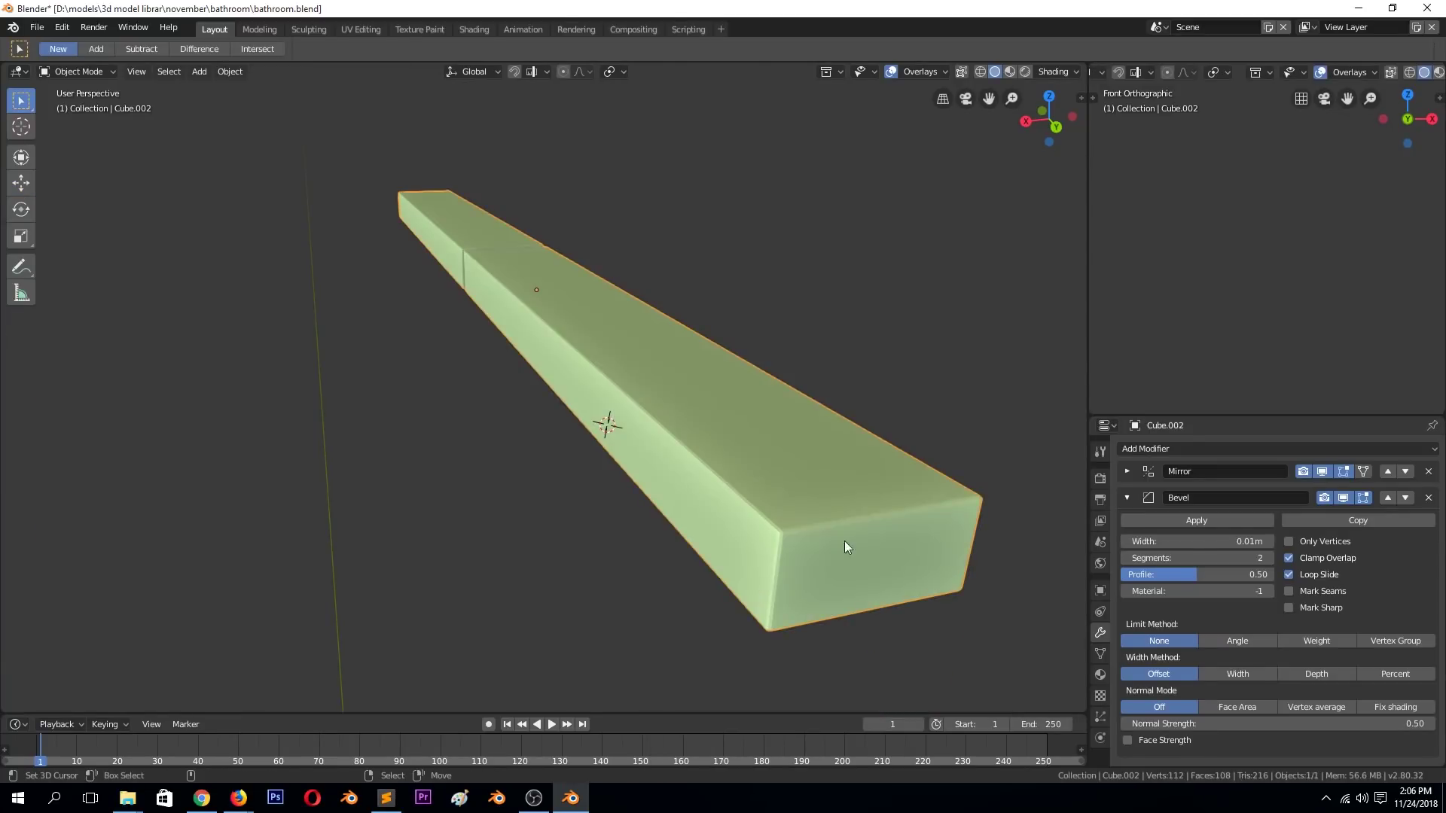
pyautogui.press('KP_Divide')
# Reset the reference image empty's scale to 1 and bring the photo's vanity into view.
pyautogui.click(1282, 241)
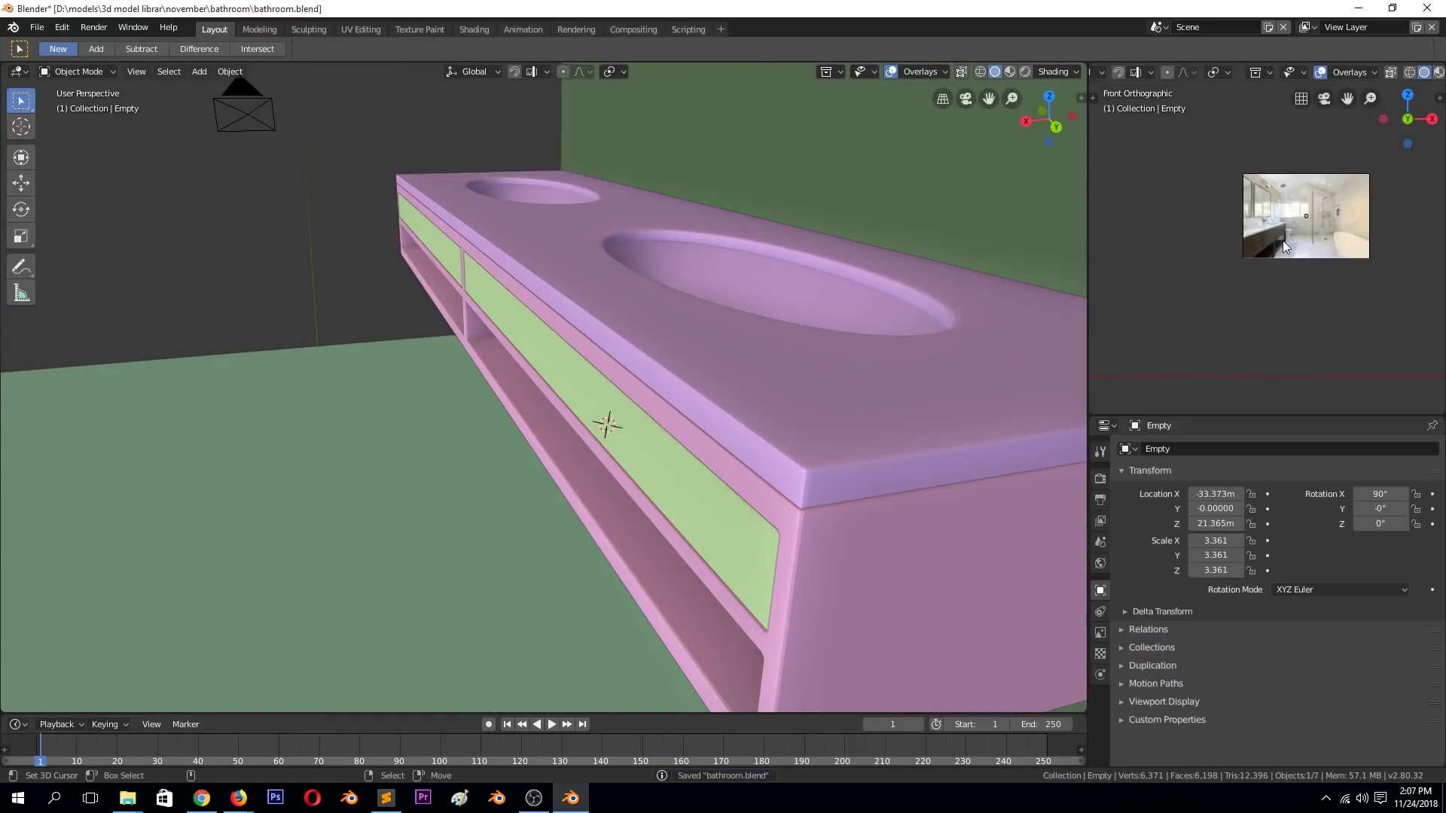
pyautogui.press('KP_Decimal')
pyautogui.moveTo(1361, 100); pyautogui.dragTo(1325, 128)
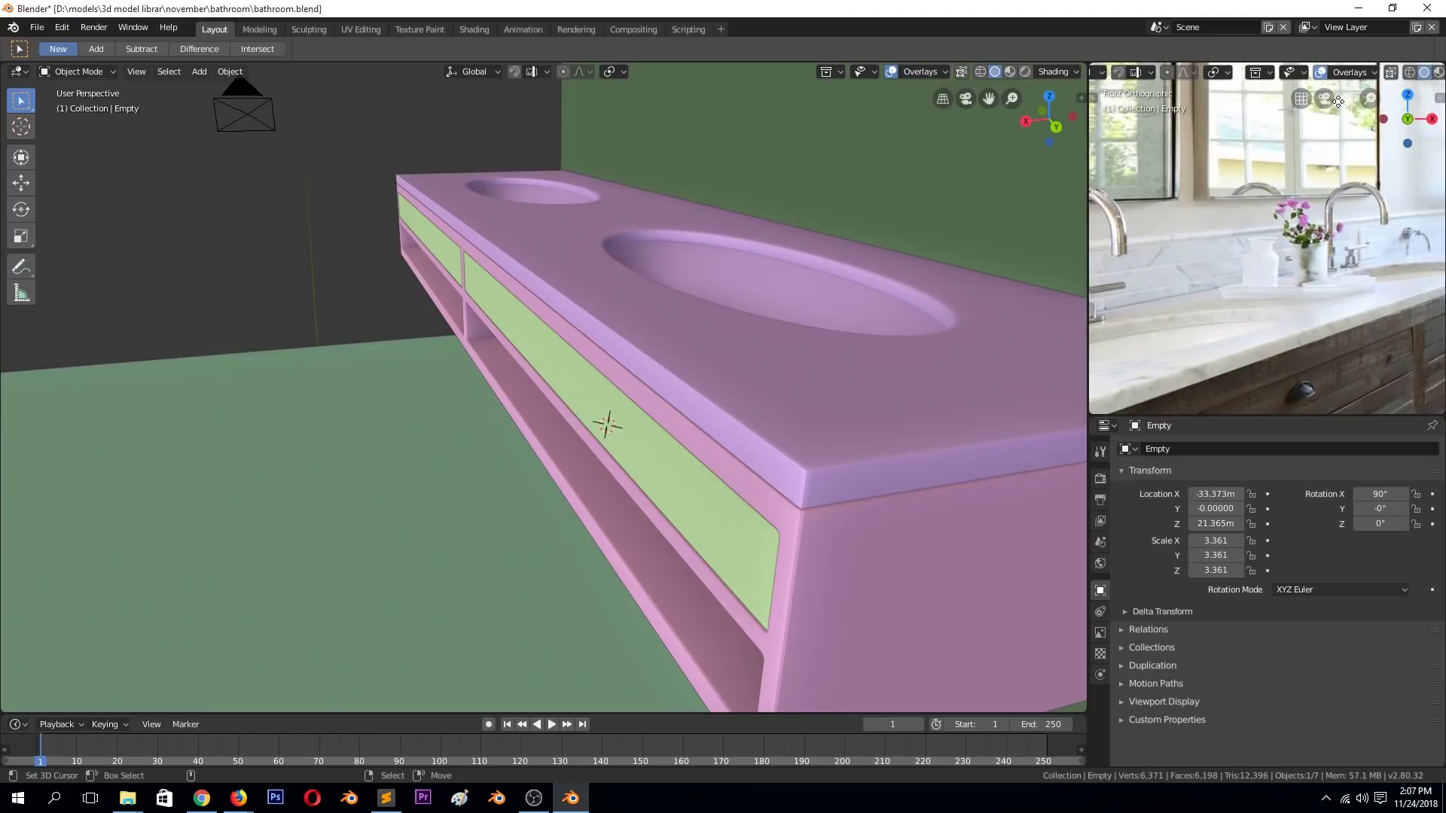
pyautogui.hotkey('alt', 's')
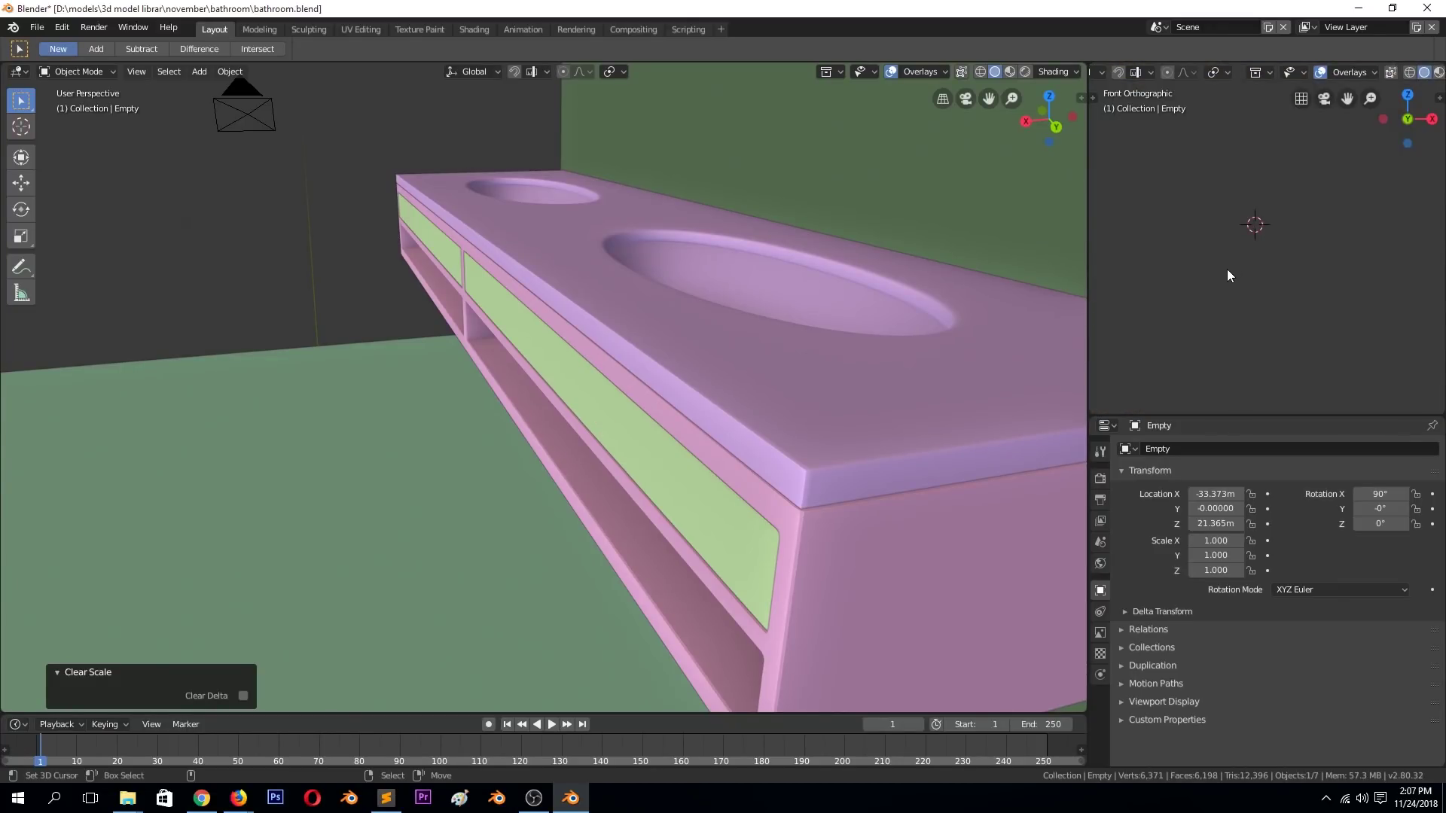
pyautogui.scroll(3, 1384, 191)
pyautogui.scroll(2, 1371, 210)
pyautogui.scroll(3, 1355, 166)
pyautogui.moveTo(1347, 98); pyautogui.dragTo(683, 406)
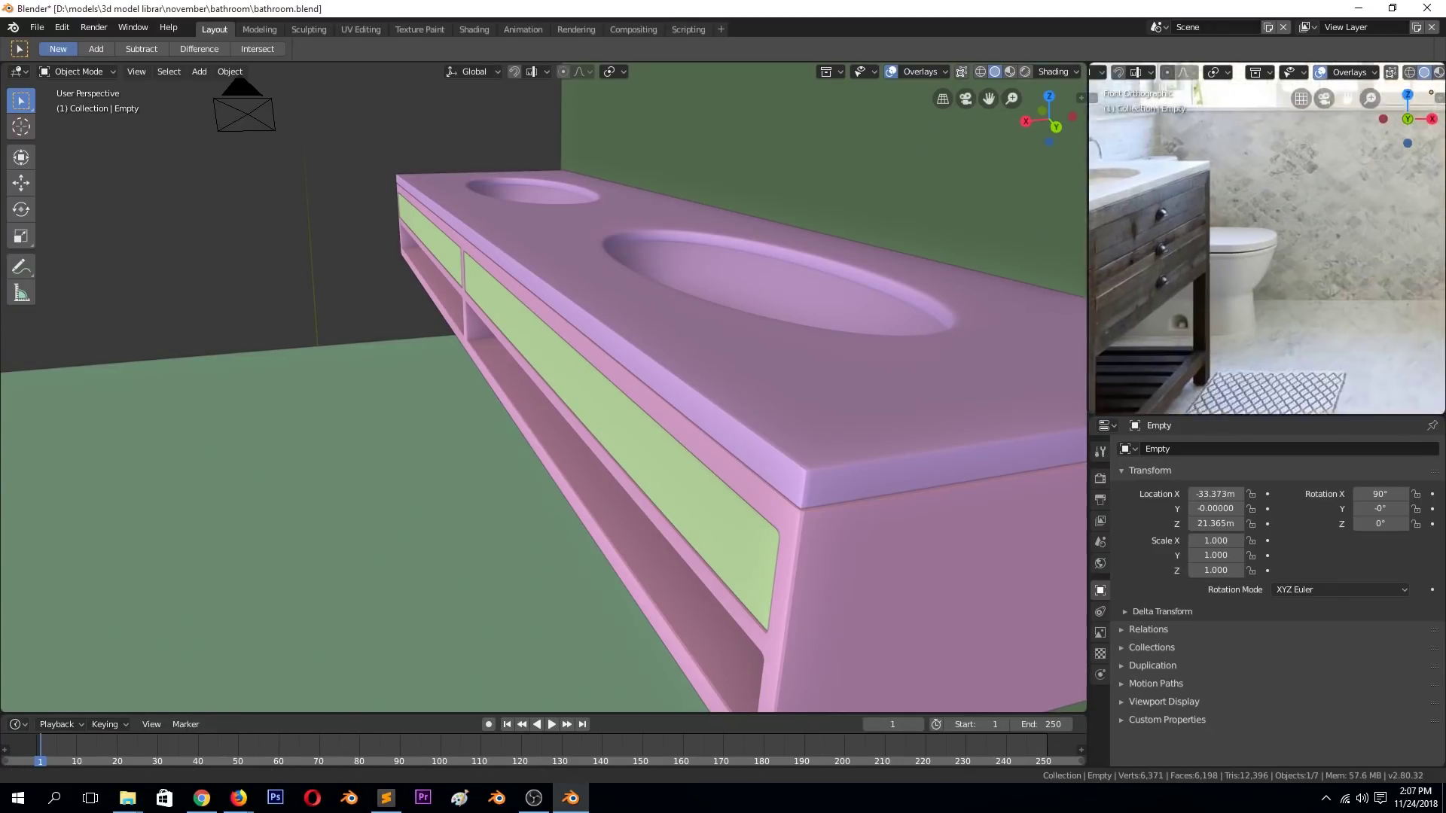
# Pull the green drawer box out from the vanity along X.
pyautogui.click(676, 484)
pyautogui.press('Tab')
pyautogui.press('g')
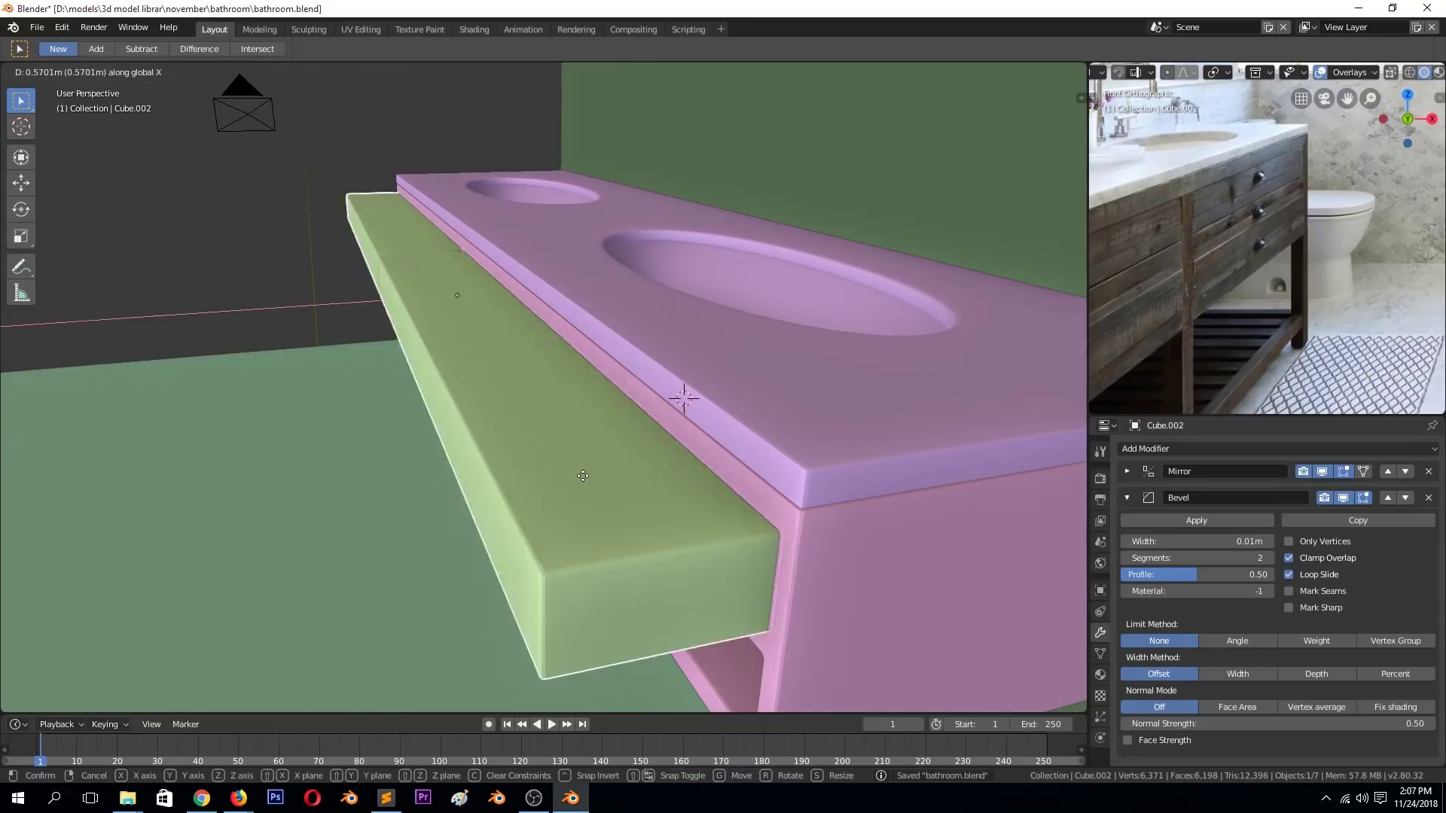
pyautogui.click(571, 478)
# Inset the drawer's top face and extrude it down into a recess.
pyautogui.hotkey('alt', 'a')
pyautogui.press('3')
pyautogui.click(588, 513)
pyautogui.moveTo(588, 513)
pyautogui.mouseDown(button='middle')
pyautogui.moveTo(865, 364)
pyautogui.moveTo(649, 440)
pyautogui.mouseUp(button='middle')
pyautogui.press('i')
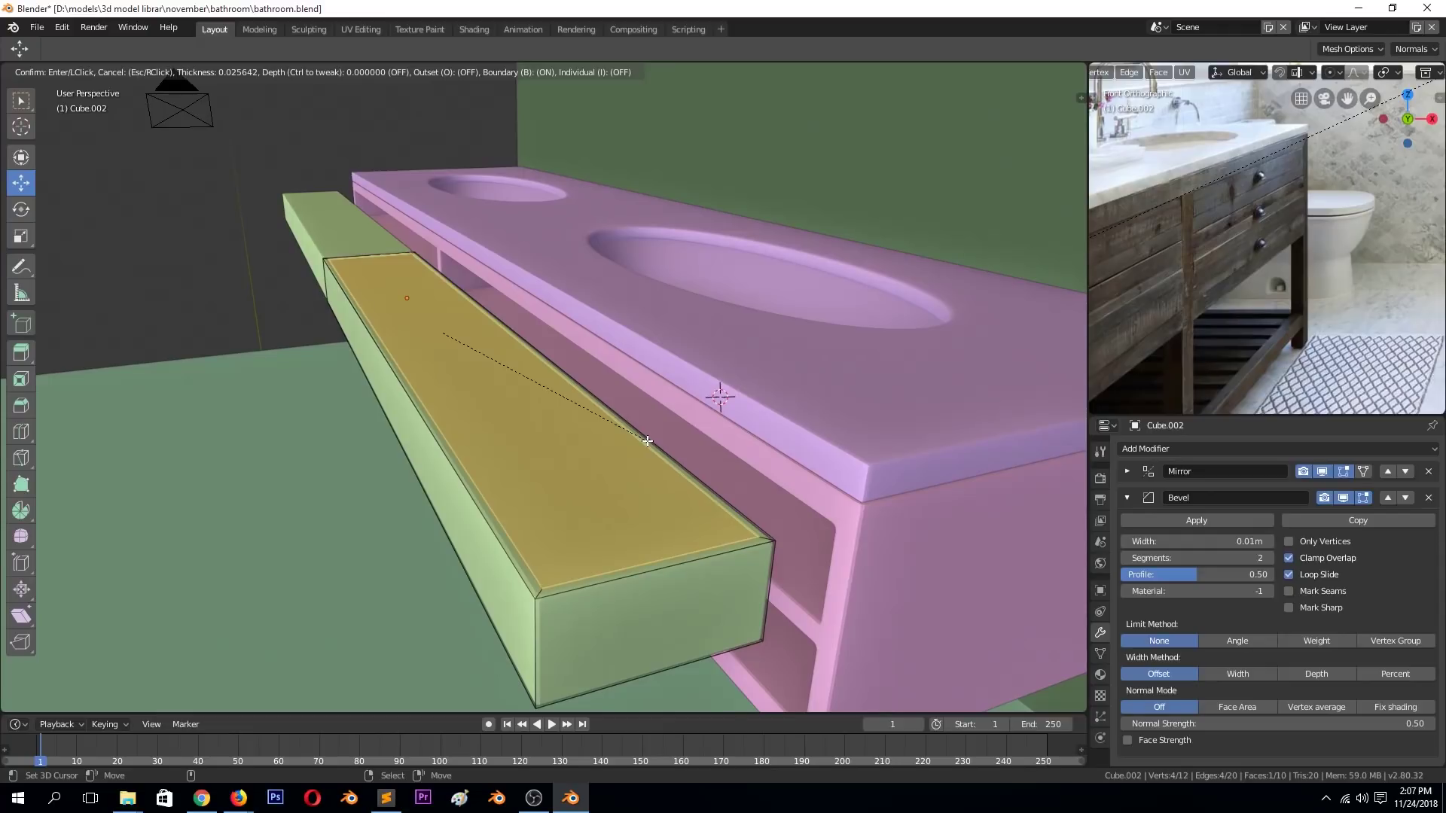
pyautogui.click(647, 440)
pyautogui.press('e')
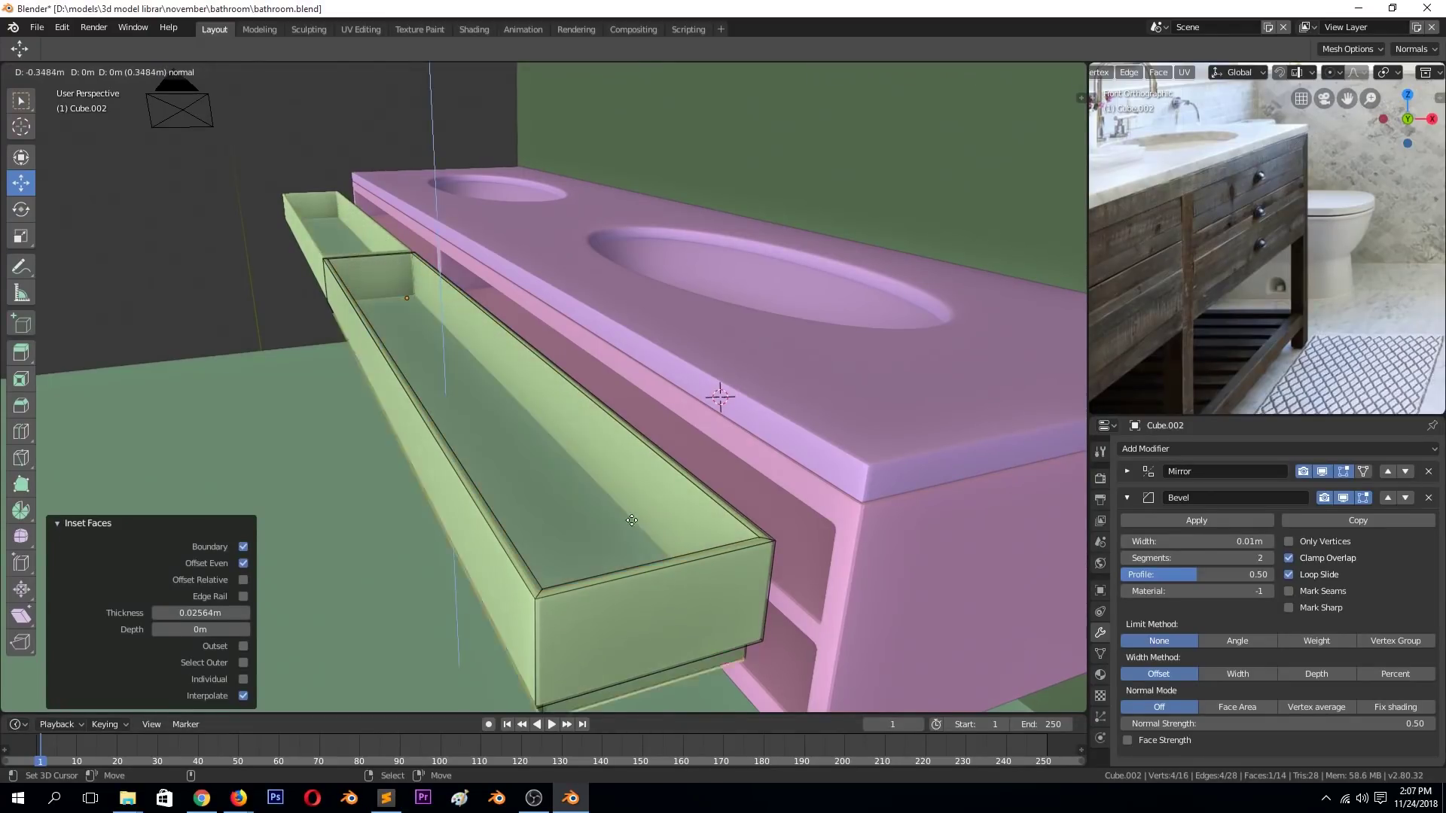
pyautogui.click(636, 491)
# Grow the selection to the inner walls and shrink them slightly, then along X.
pyautogui.moveTo(636, 501)
pyautogui.mouseDown(button='middle')
pyautogui.moveTo(556, 539)
pyautogui.moveTo(679, 548)
pyautogui.mouseUp(button='middle')
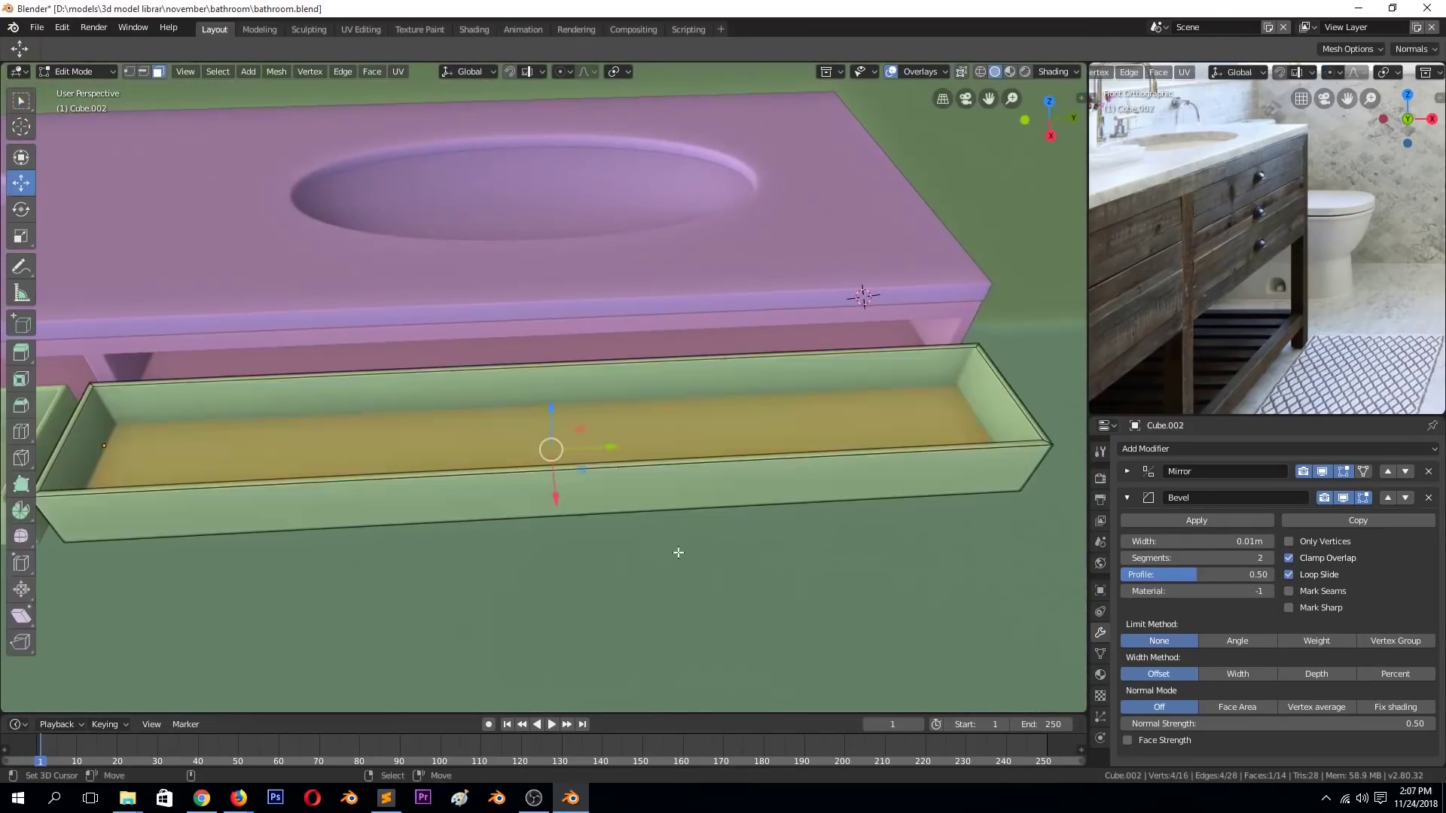
pyautogui.press('ctrl+KP_Add')
pyautogui.press('s')
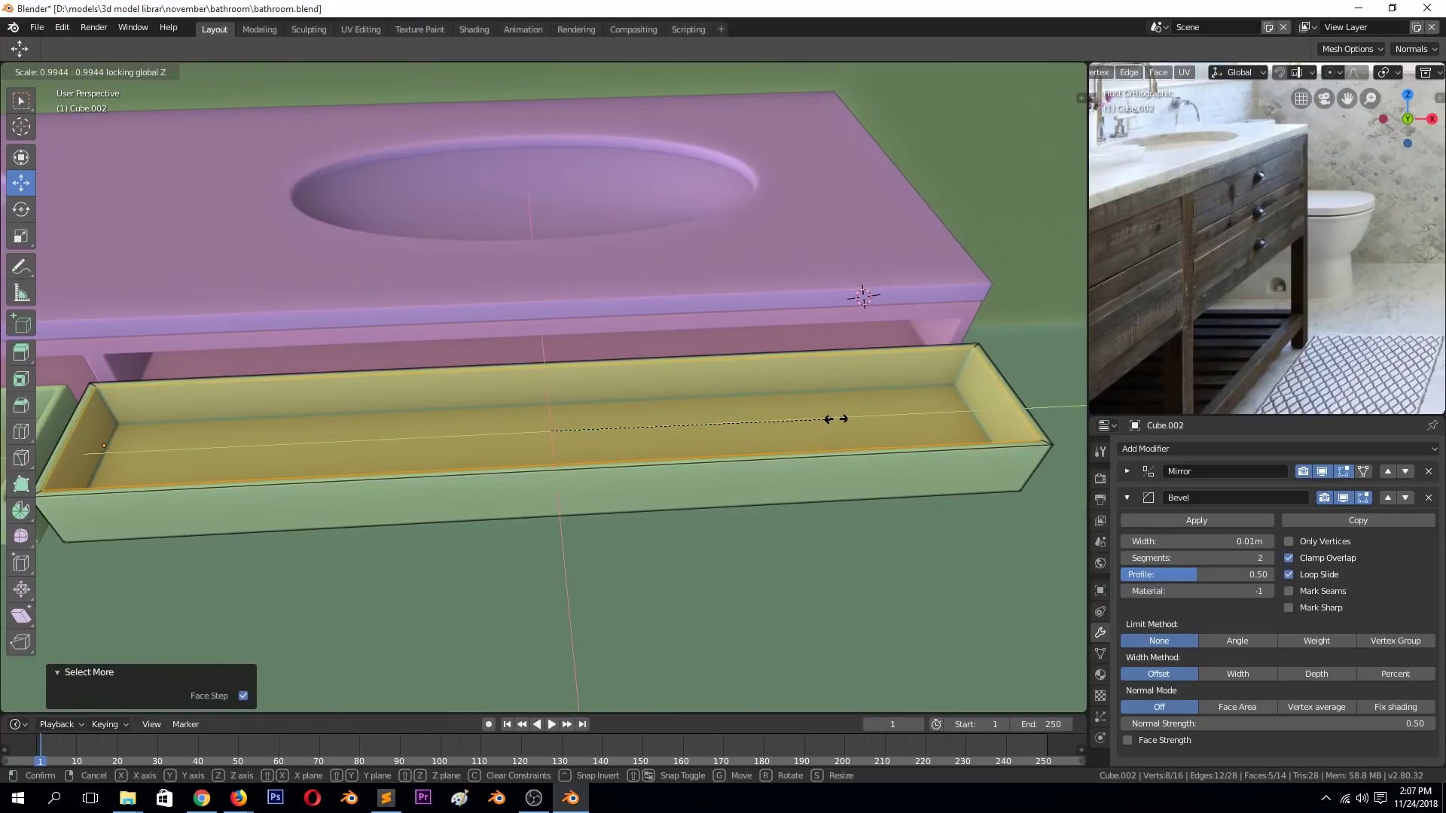
pyautogui.click(835, 420)
pyautogui.press('s')
pyautogui.press('x')
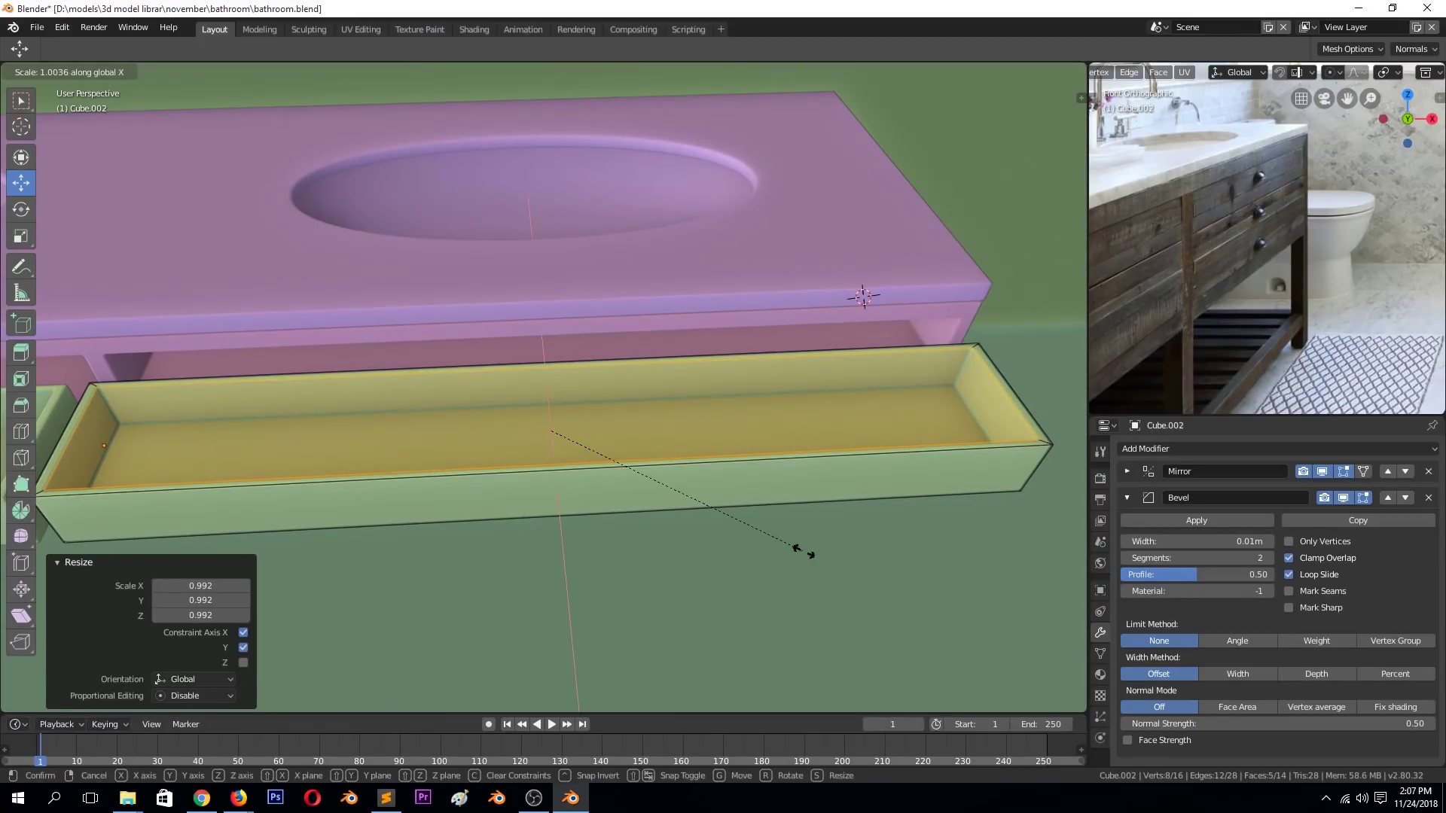
pyautogui.click(794, 525)
pyautogui.press('Tab')
# In the right side view, delete the old plane object.
pyautogui.moveTo(833, 589); pyautogui.dragTo(718, 531, button='middle')
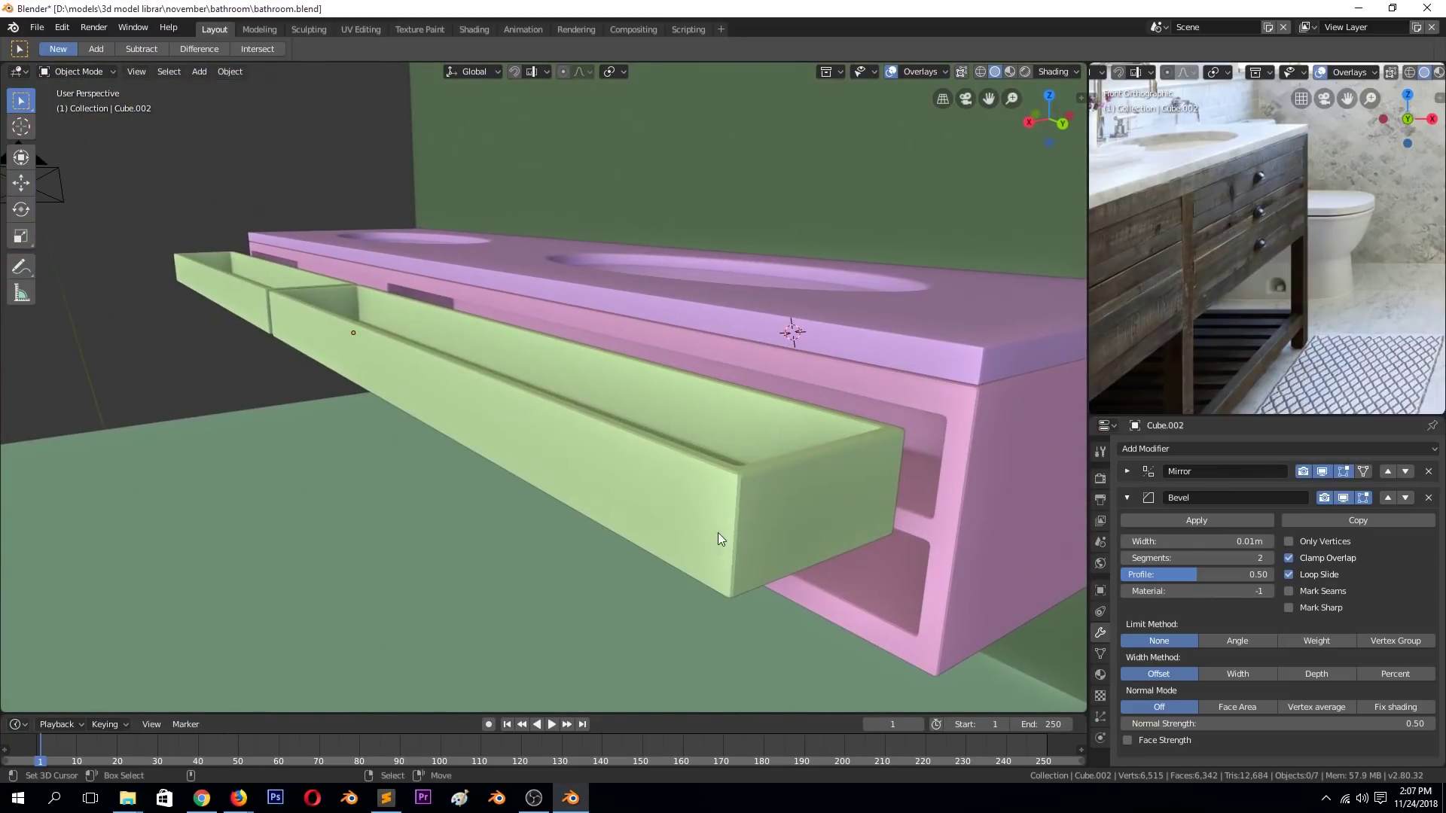
pyautogui.click(734, 523)
pyautogui.press('KP_3')
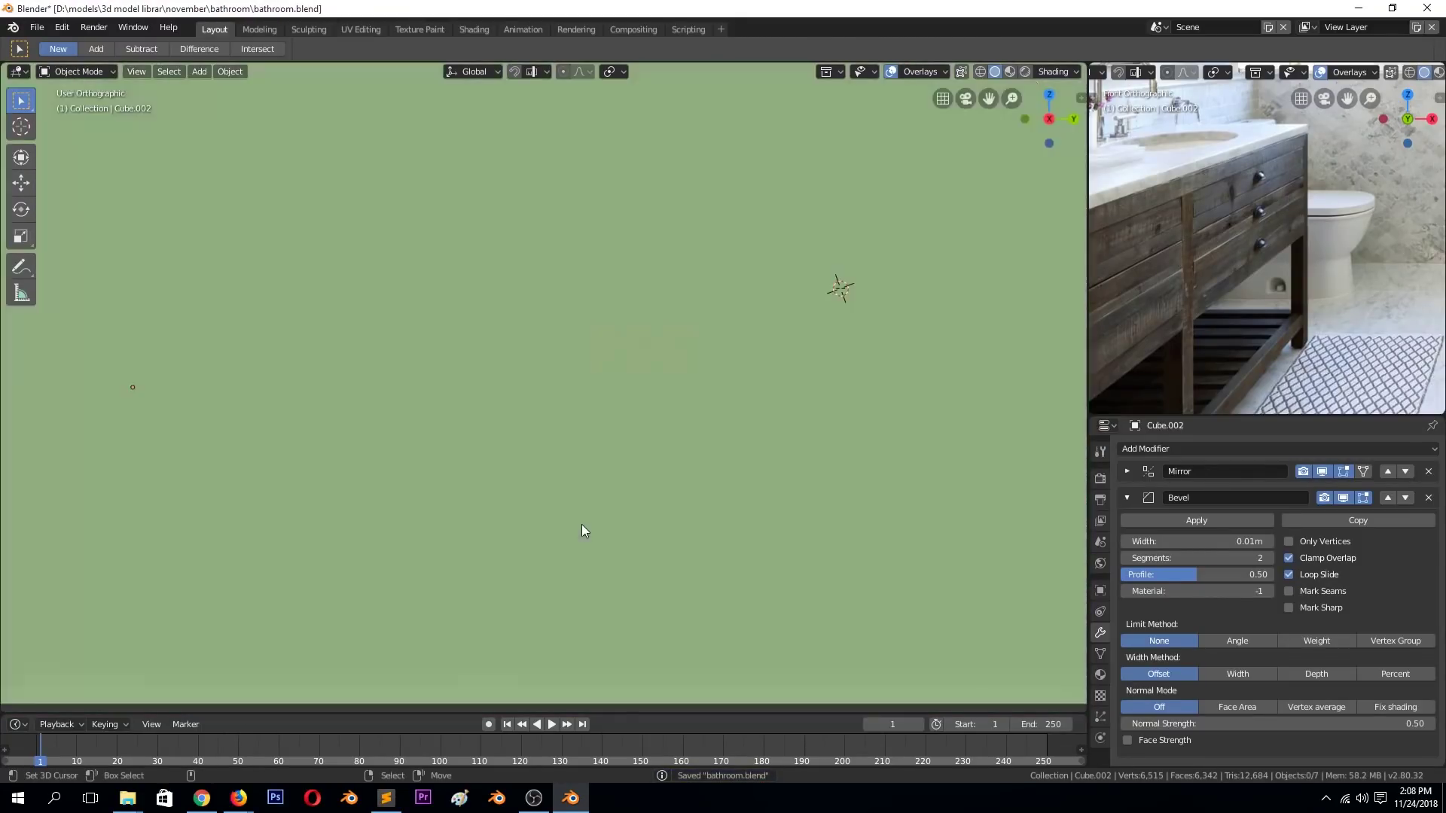
pyautogui.click(634, 478)
pyautogui.press('Delete')
# Save, then add a plane rotated 90° on Y and scaled to 0.08.
pyautogui.hotkey('ctrl', 's')
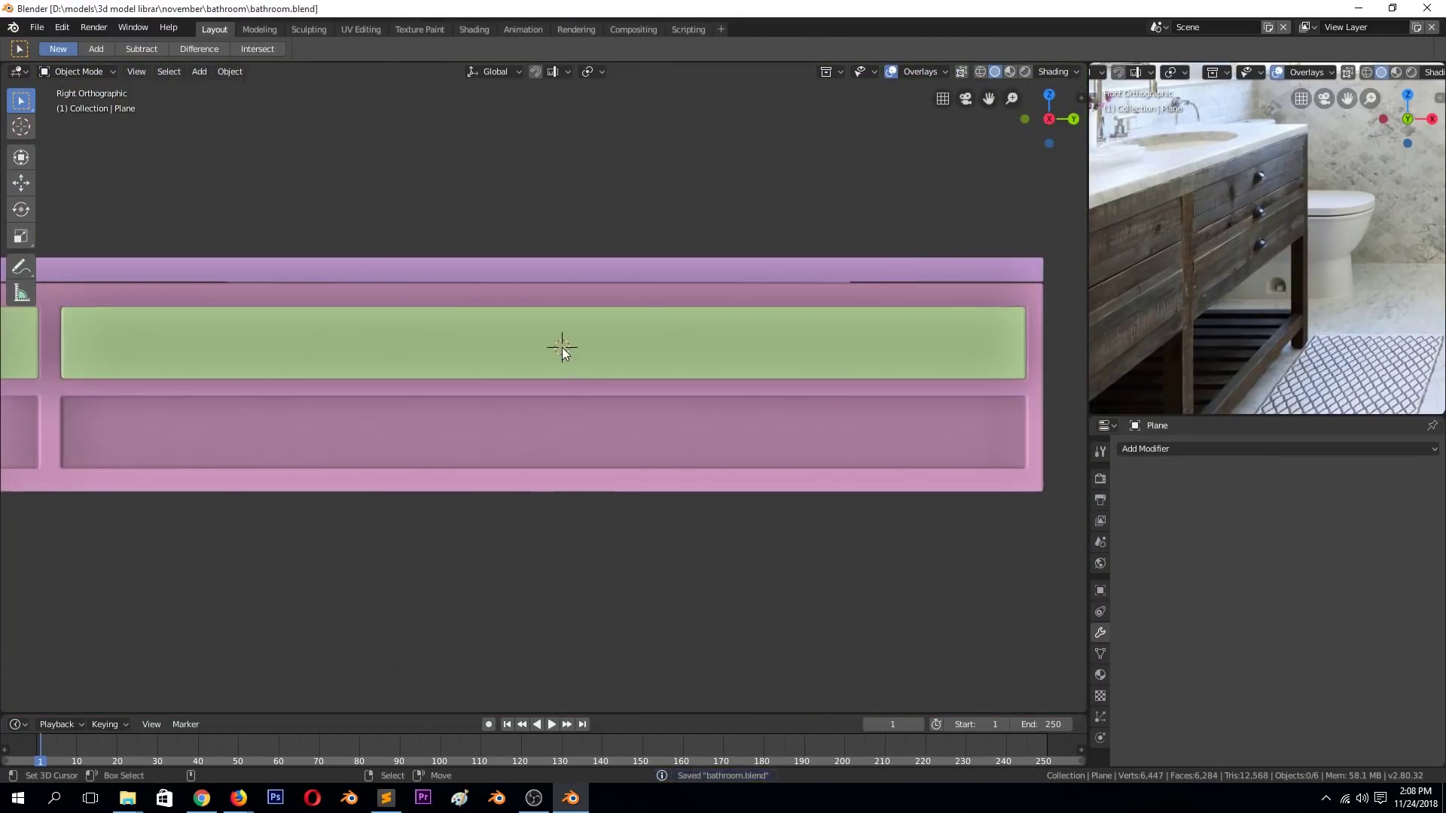
pyautogui.hotkey('shift', 'a')
pyautogui.click(604, 347)
pyautogui.press('r')
pyautogui.press('9')
pyautogui.press('0')
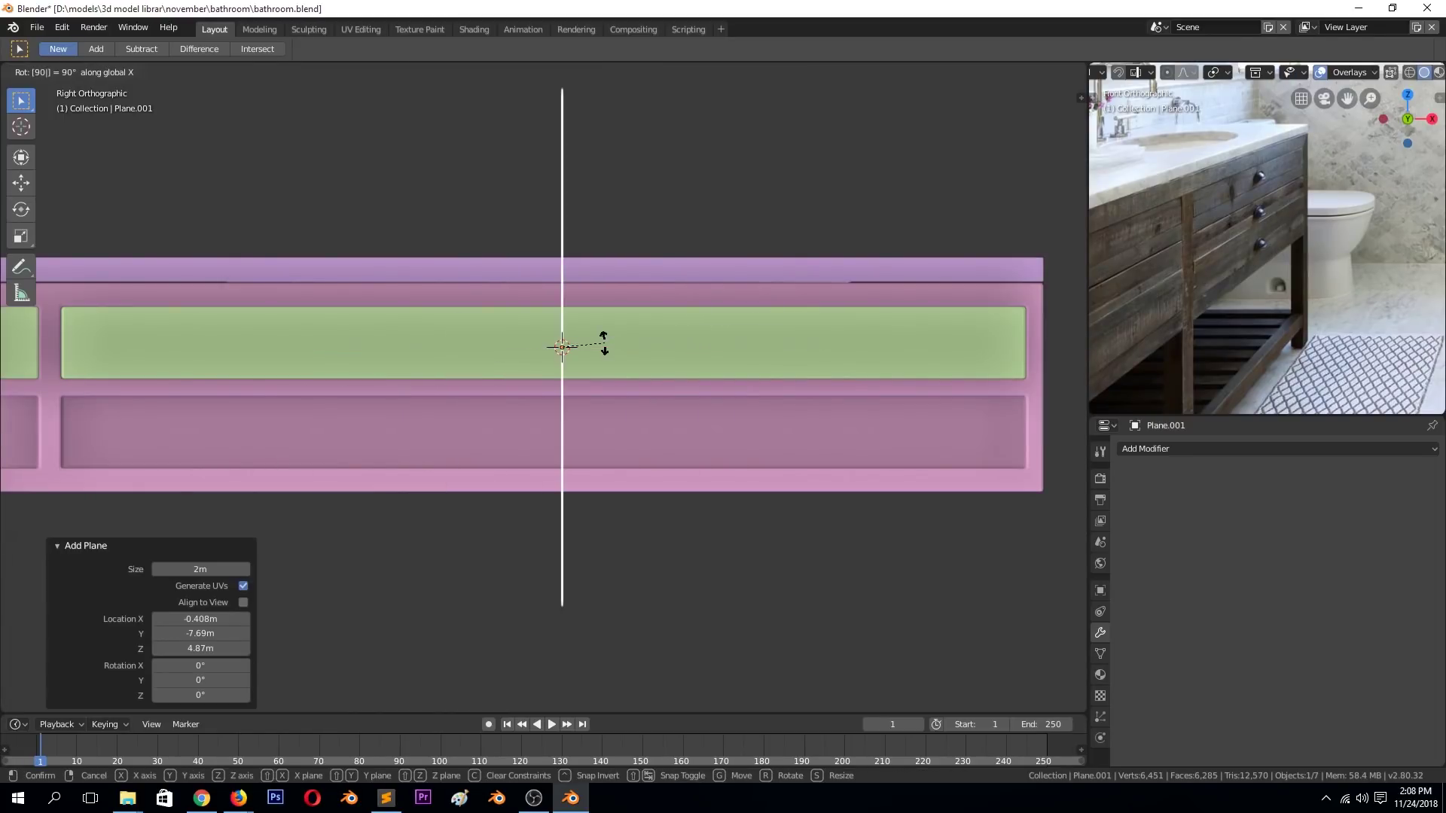
pyautogui.press('y')
pyautogui.press('Return')
pyautogui.write('s.08')
pyautogui.press('Return')
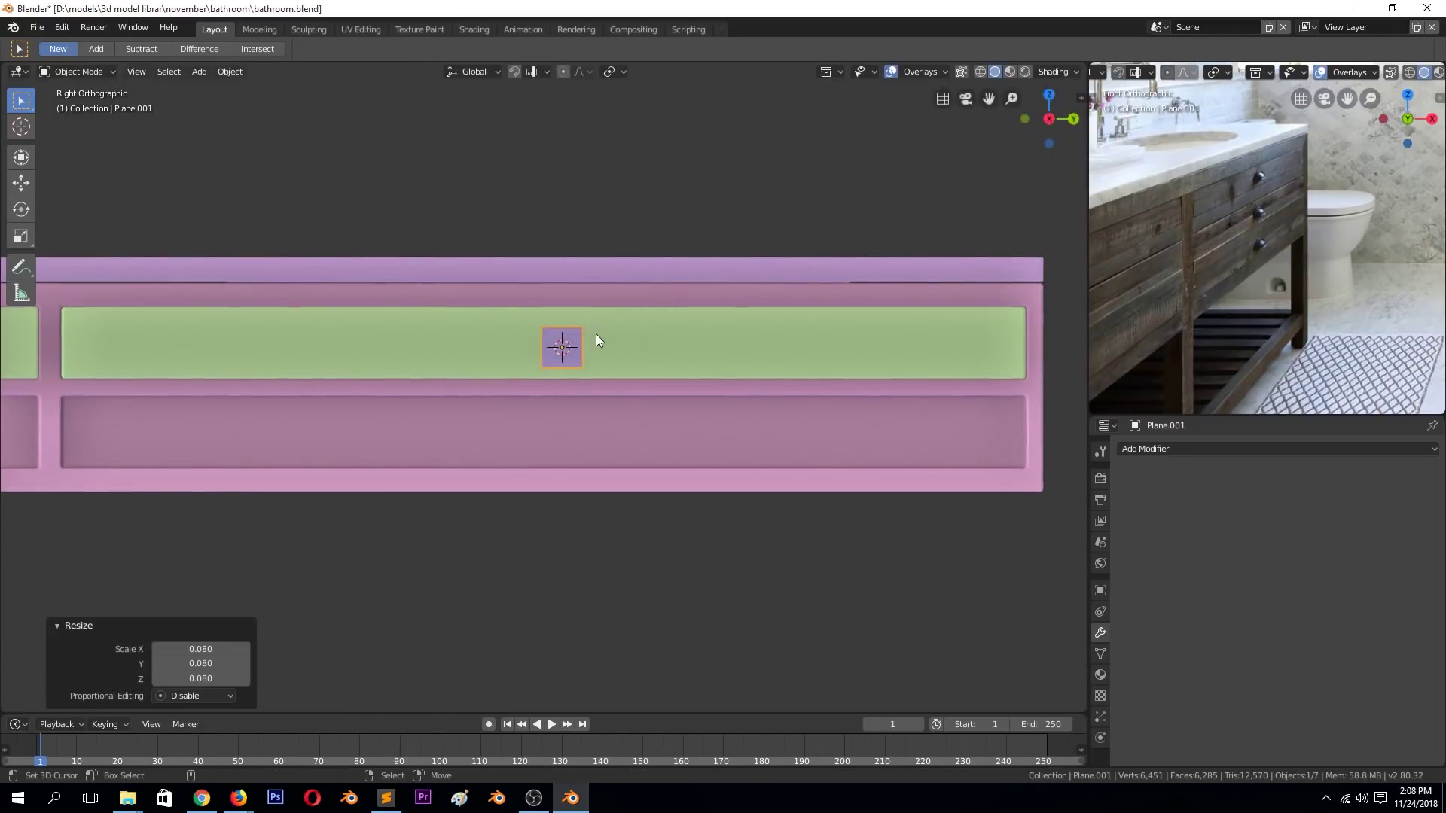
# Move the plane 0.1 along X and view it from the right side in Edit Mode.
pyautogui.scroll(2, 608, 392)
pyautogui.moveTo(608, 392); pyautogui.dragTo(573, 441, button='middle')
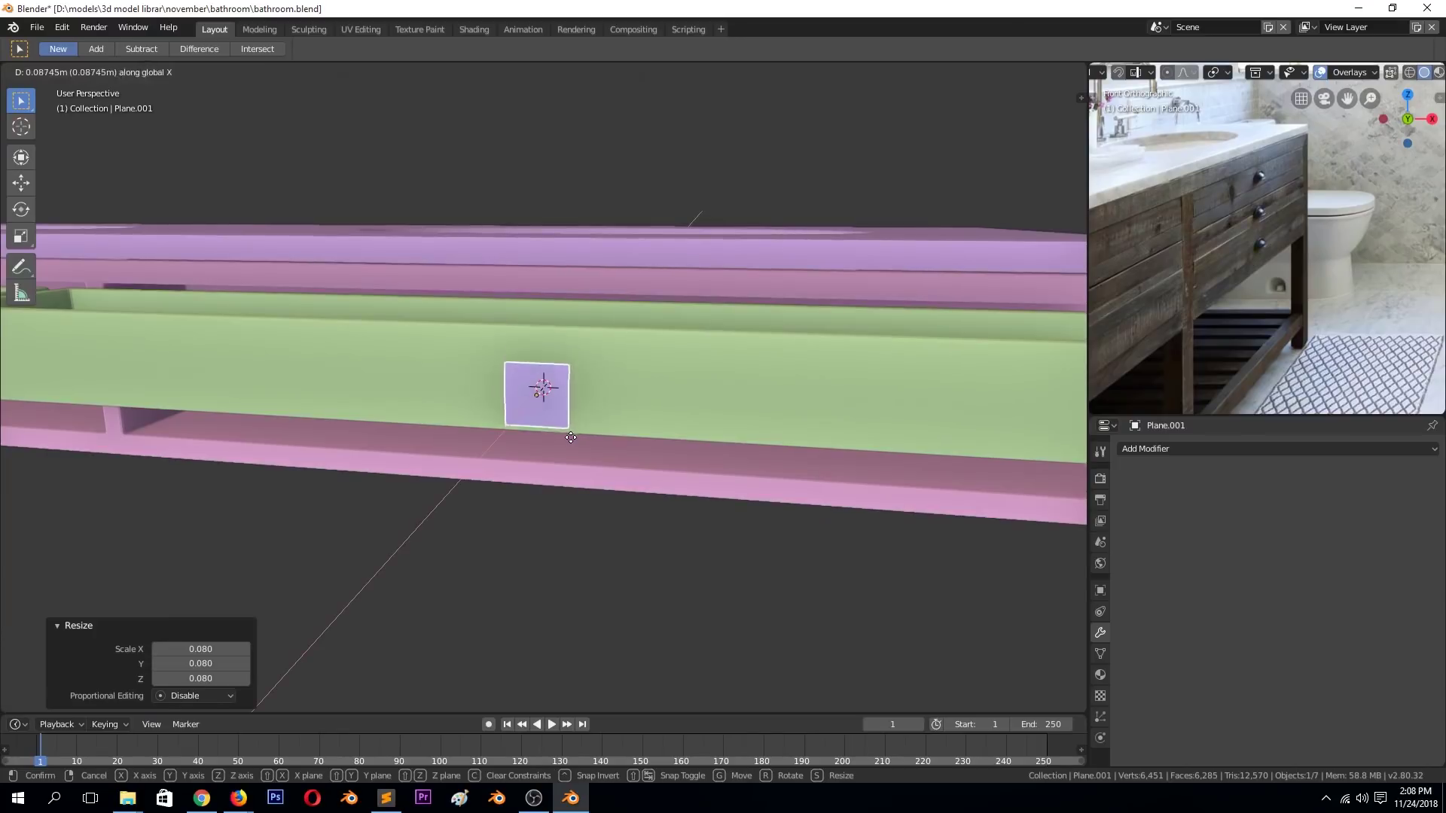
pyautogui.write('gx.1')
pyautogui.press('Return')
pyautogui.press('KP_1')
pyautogui.press('KP_3')
pyautogui.press('Tab')
pyautogui.scroll(3, 571, 445)
pyautogui.scroll(2, 571, 445)
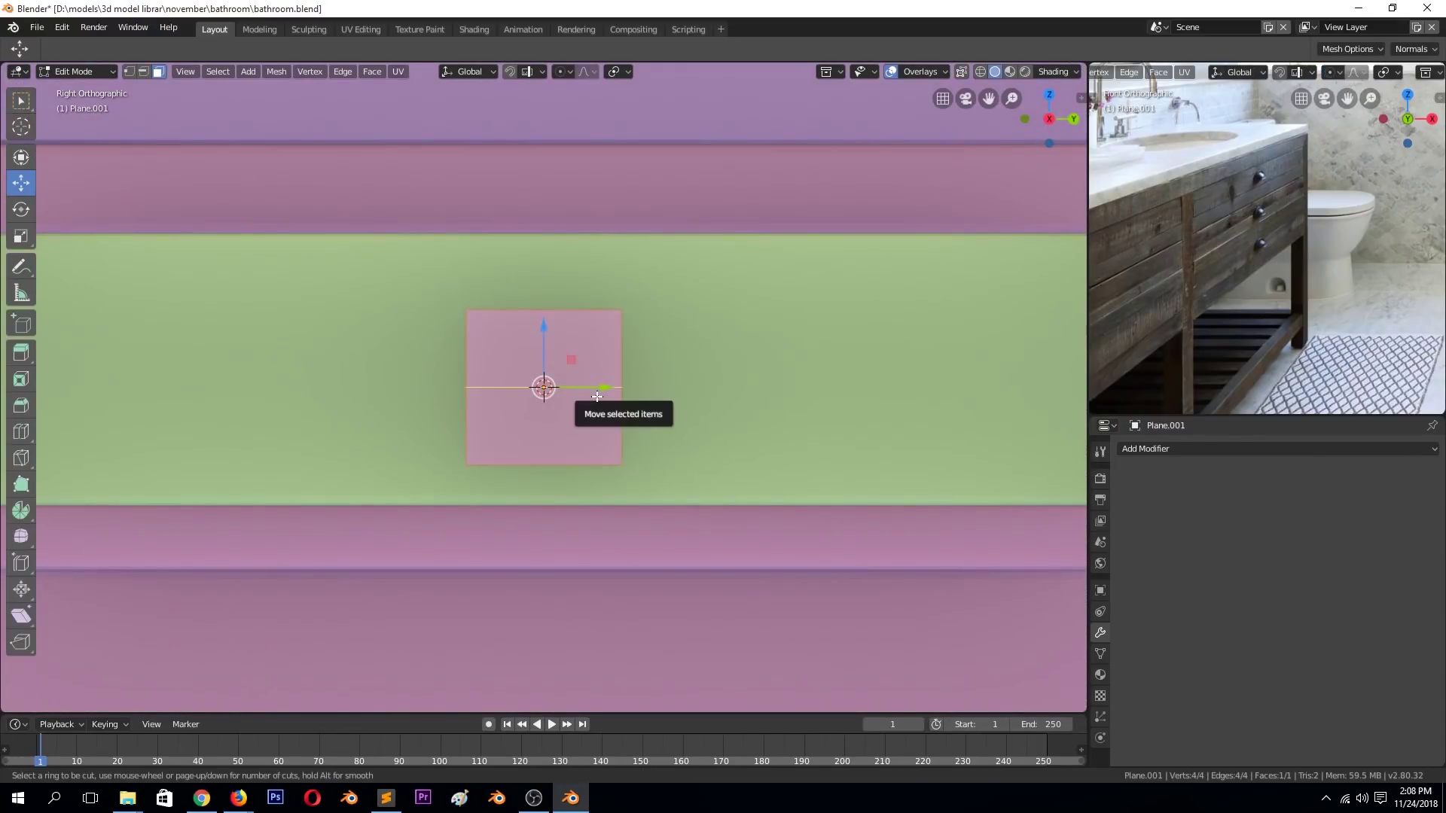
# Loop-cut the plane down the middle, delete the left half and add a Mirror modifier.
pyautogui.click(597, 393)
pyautogui.click(505, 387)
pyautogui.press('x')
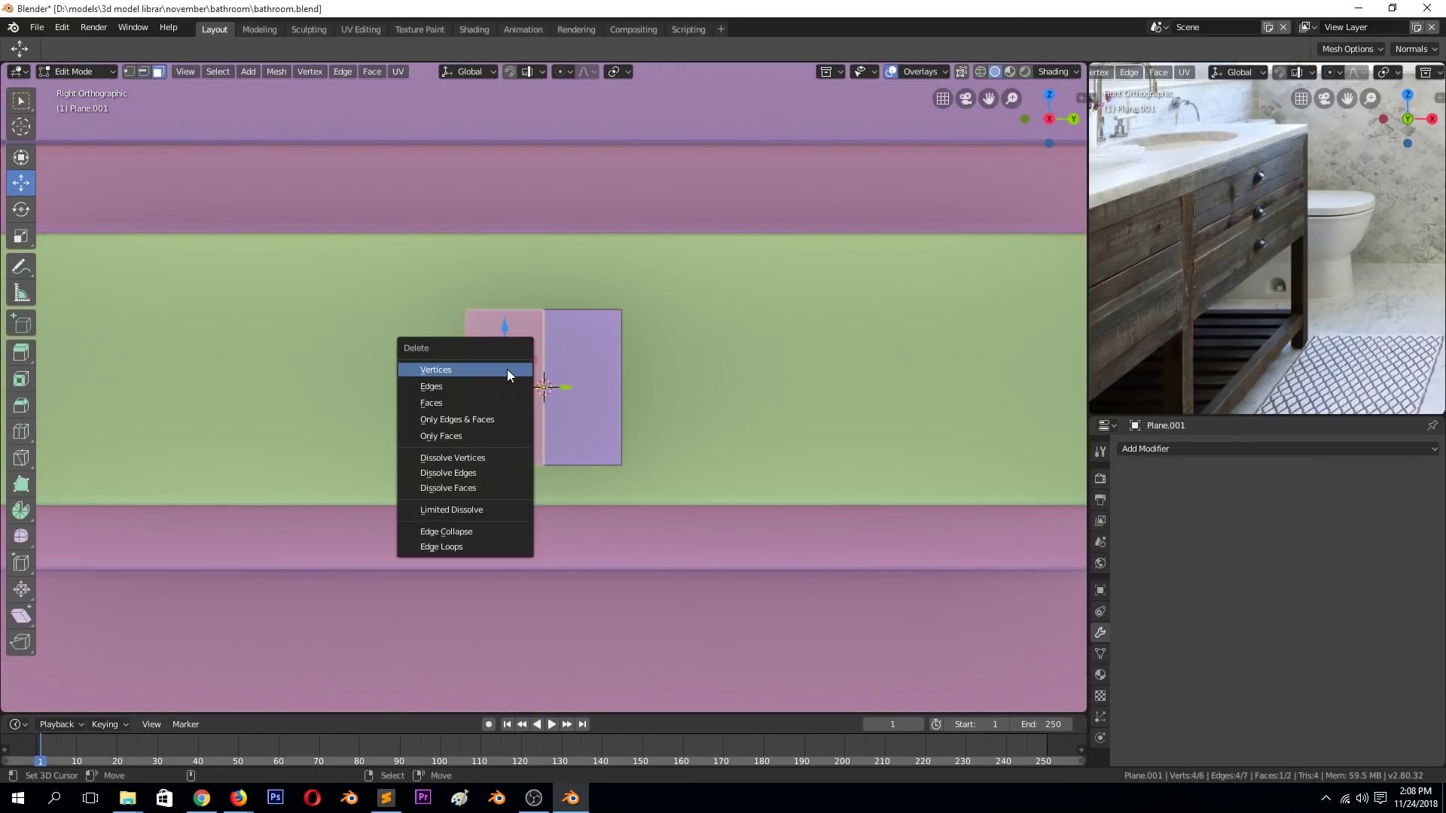
pyautogui.press('Tab')
pyautogui.click(1227, 449)
pyautogui.click(1133, 600)
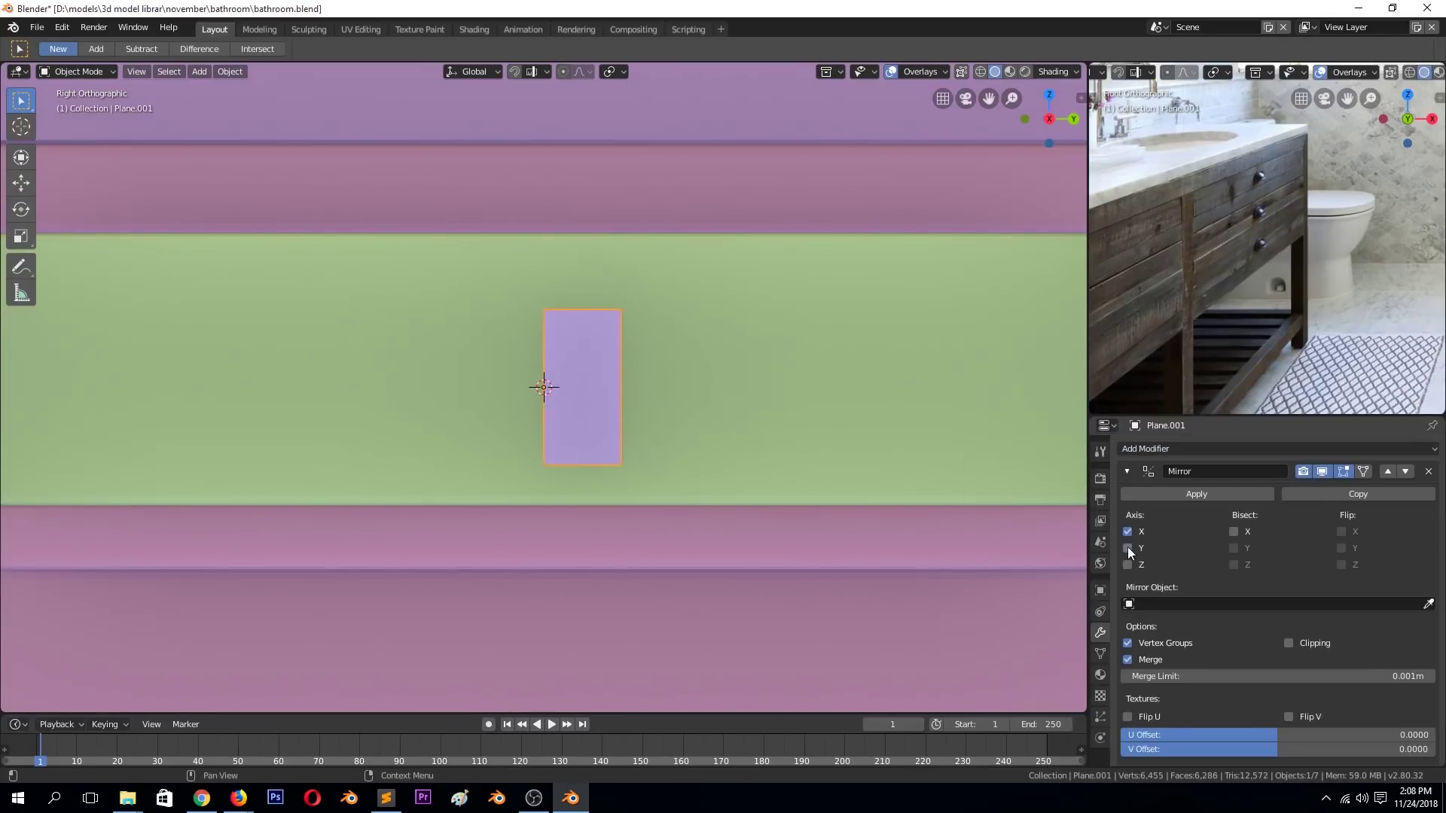
# Raise the bottom edge and bevel the top corner vertex with 2 segments.
pyautogui.press('Tab')
pyautogui.moveTo(551, 461); pyautogui.dragTo(587, 327)
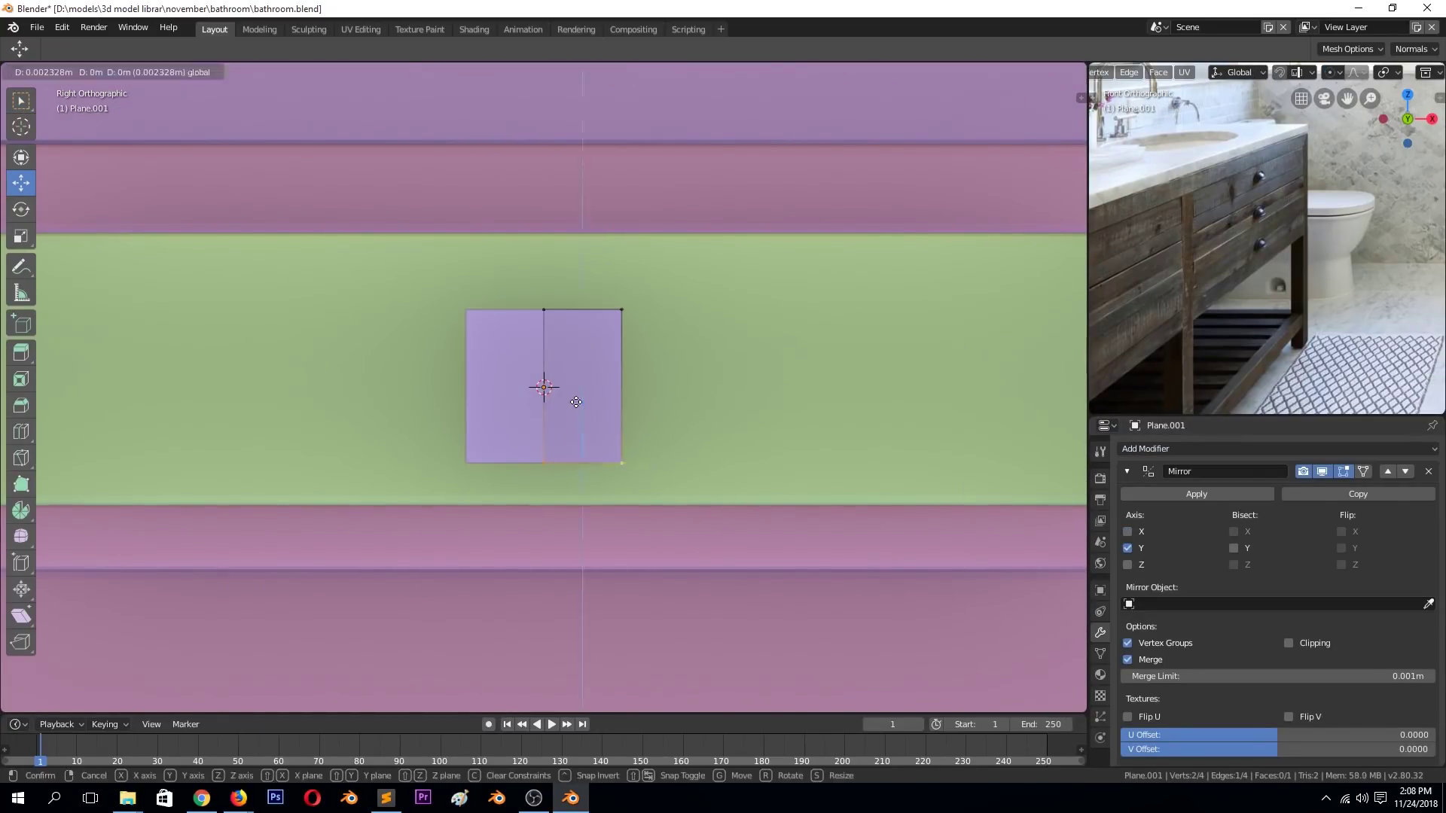
pyautogui.click(585, 323)
pyautogui.hotkey('ctrl', 'shift', 'b')
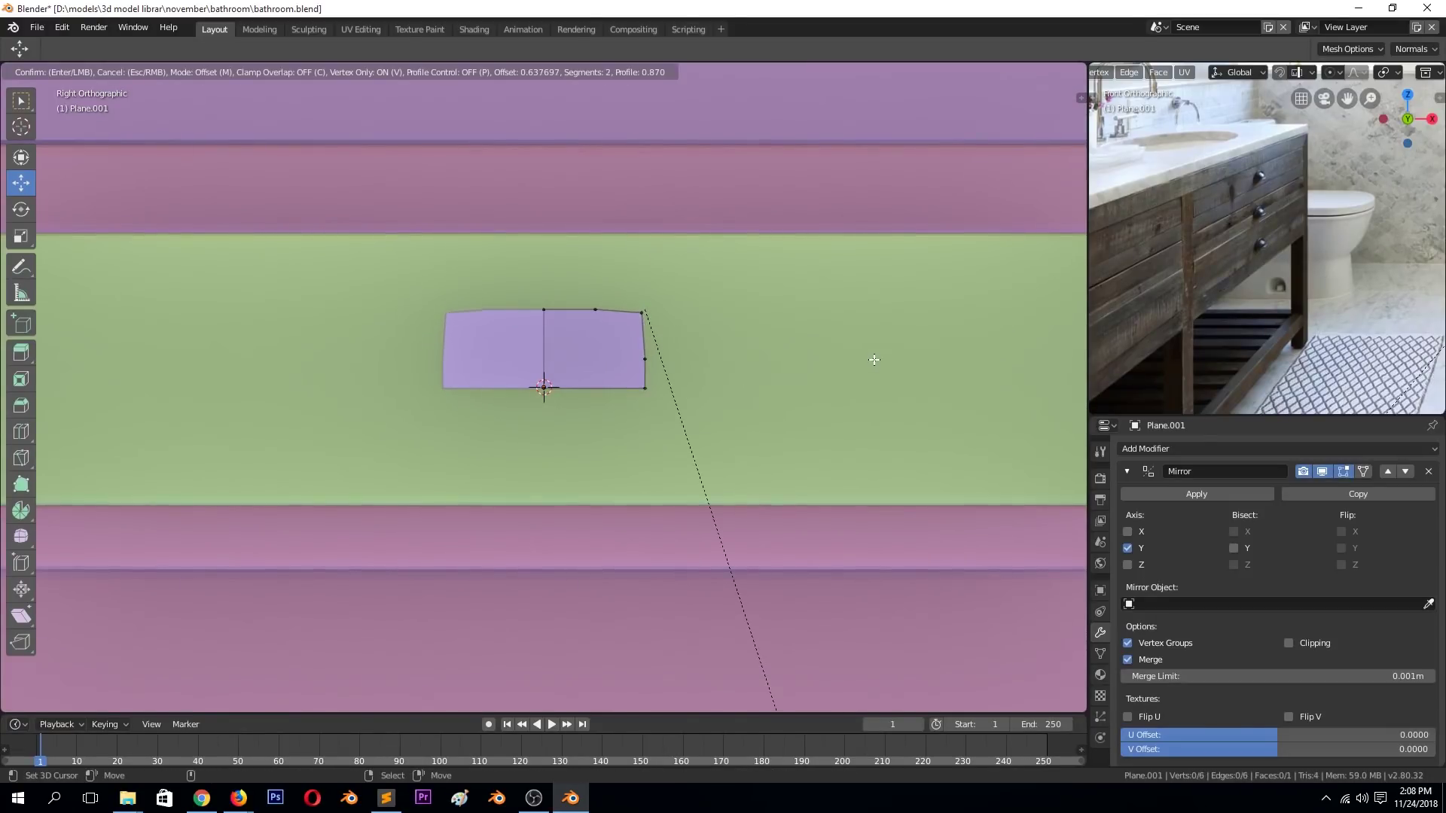
pyautogui.press('Escape')
pyautogui.hotkey('ctrl', 'shift', 'b')
pyautogui.click(994, 160)
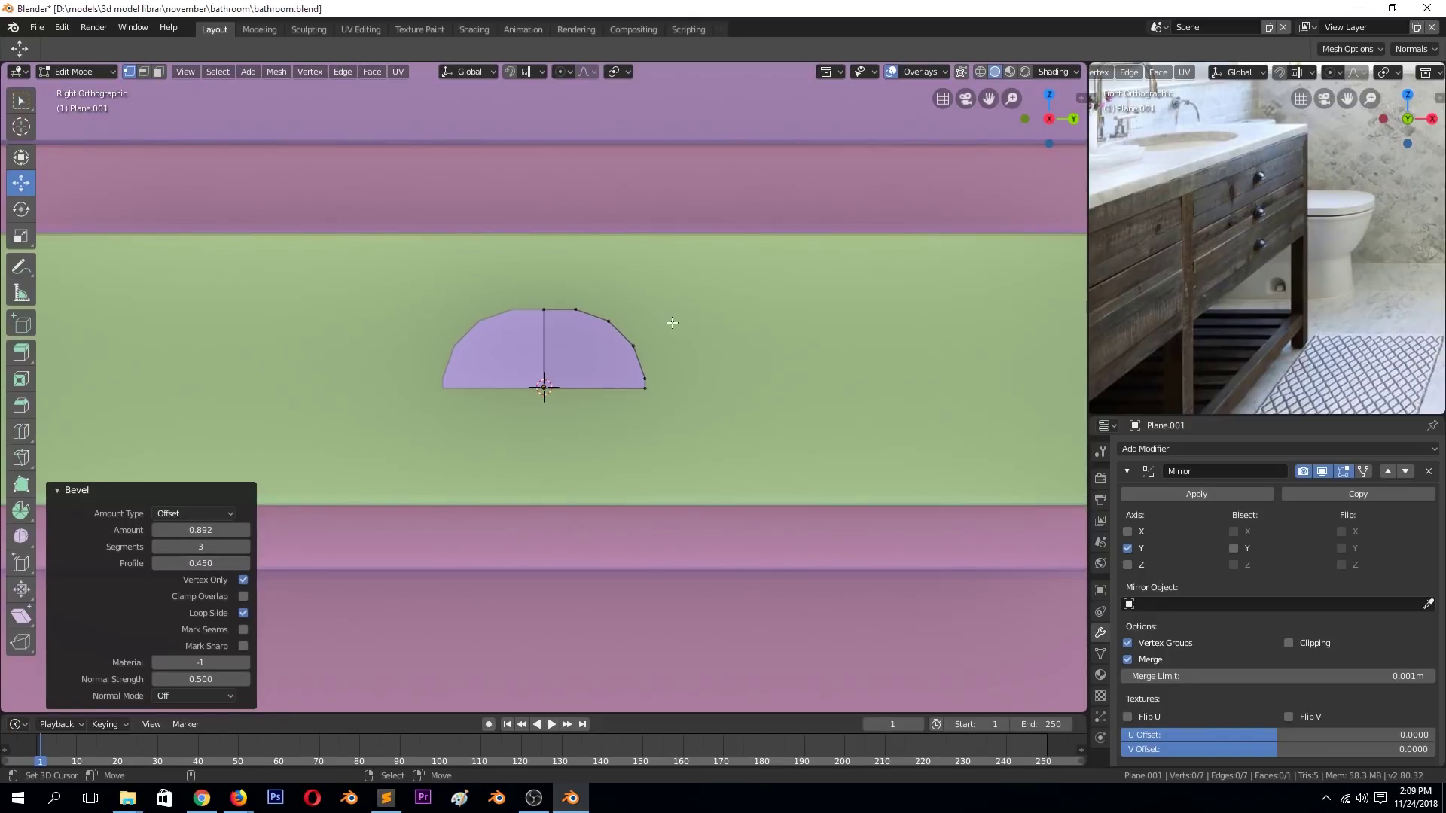
# Round the outline by pushing right-edge vertices out, shifting the top vertex and sliding the lower-right vertex.
pyautogui.click(614, 312)
pyautogui.click(608, 321)
pyautogui.keyDown('shift'); pyautogui.click(633, 345); pyautogui.keyUp('shift')
pyautogui.keyDown('ctrl'); pyautogui.click(645, 389); pyautogui.keyUp('ctrl')
pyautogui.moveTo(689, 359); pyautogui.dragTo(701, 360)
pyautogui.click(575, 311)
pyautogui.moveTo(619, 309); pyautogui.dragTo(625, 305)
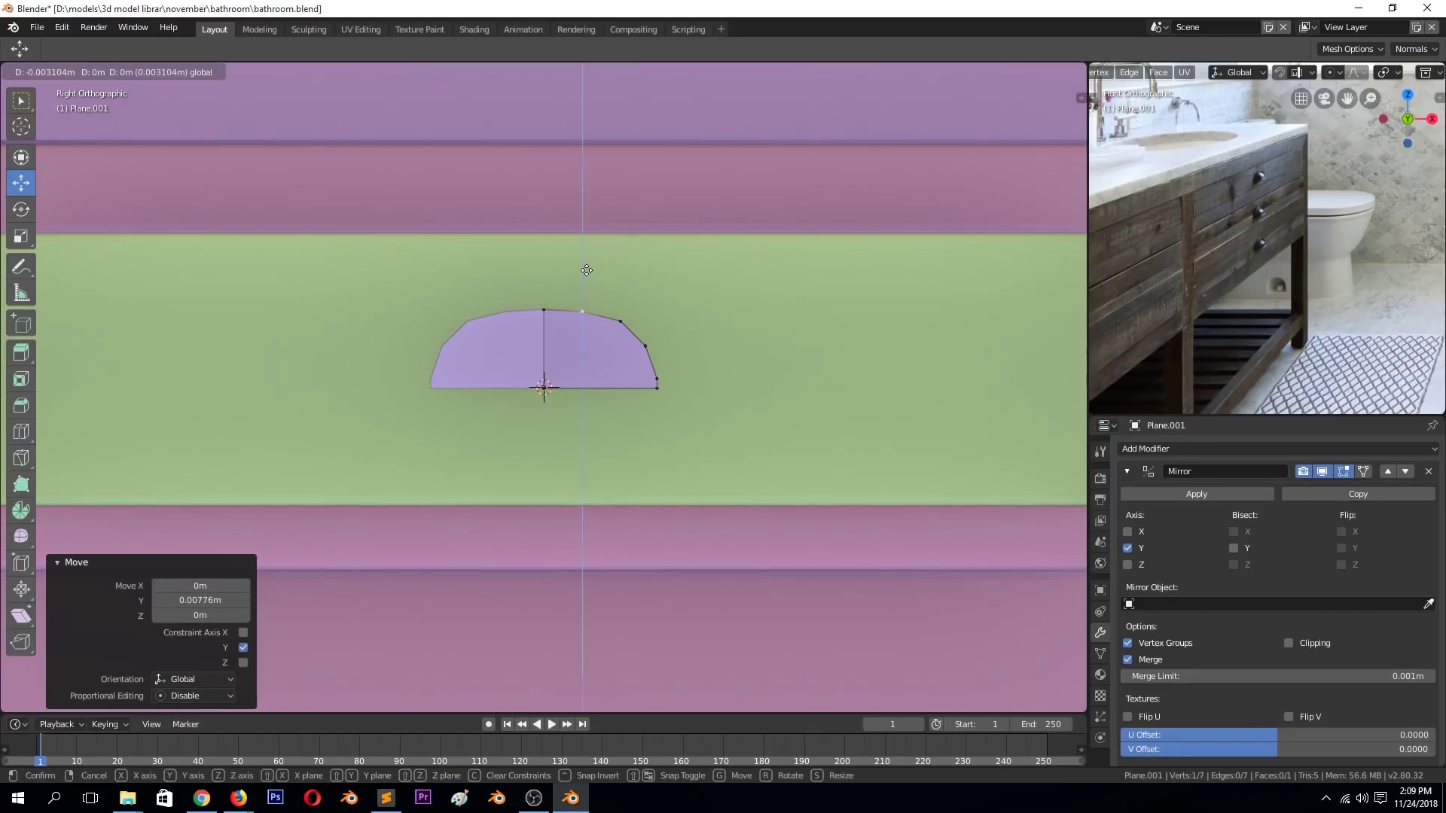
pyautogui.click(657, 379)
pyautogui.hotkey('shift', 'v')
pyautogui.click(704, 359)
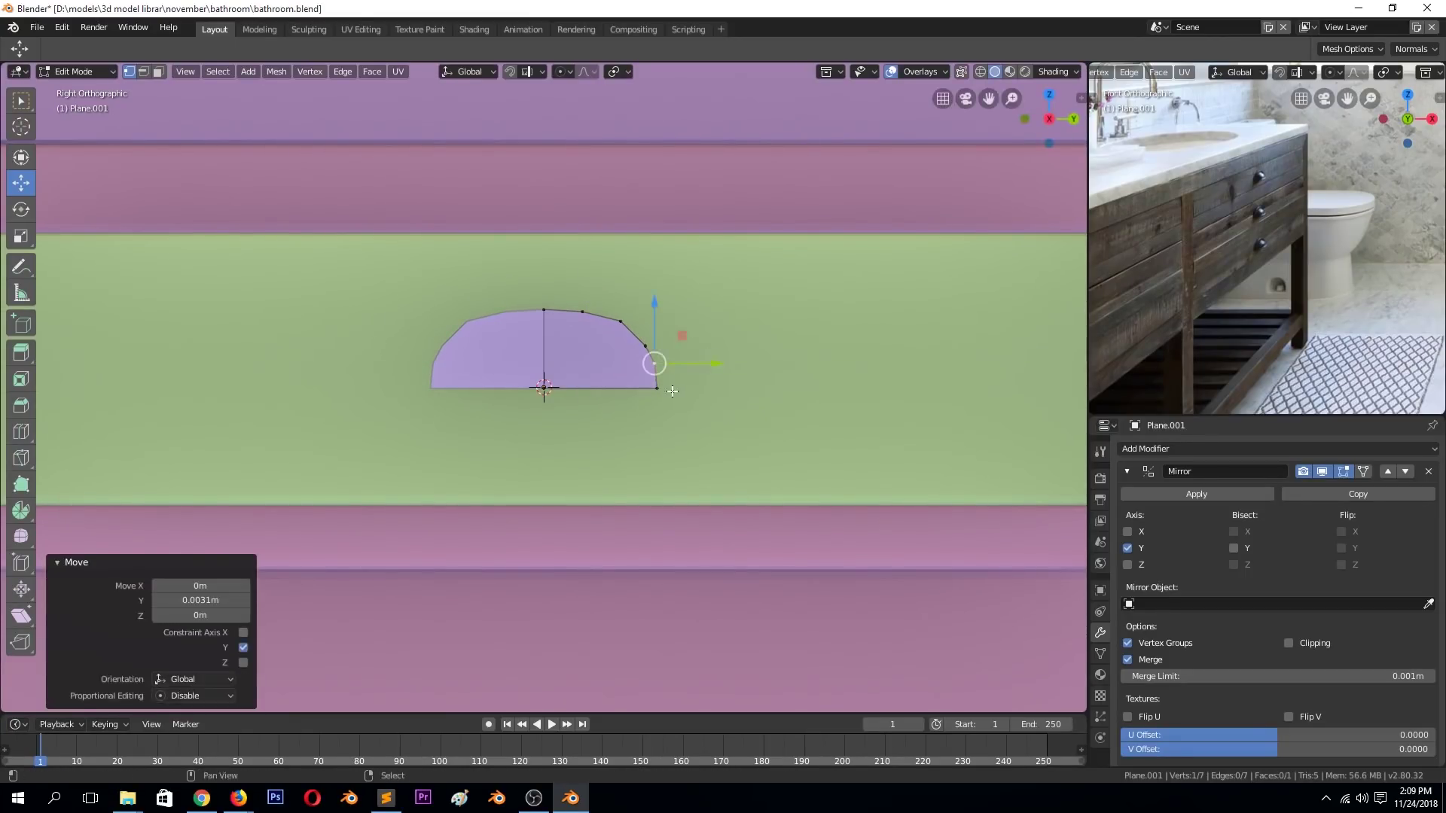
pyautogui.click(703, 374)
# Check the half-oval profile in Object Mode and apply the Mirror modifier.
pyautogui.scroll(4, 651, 348)
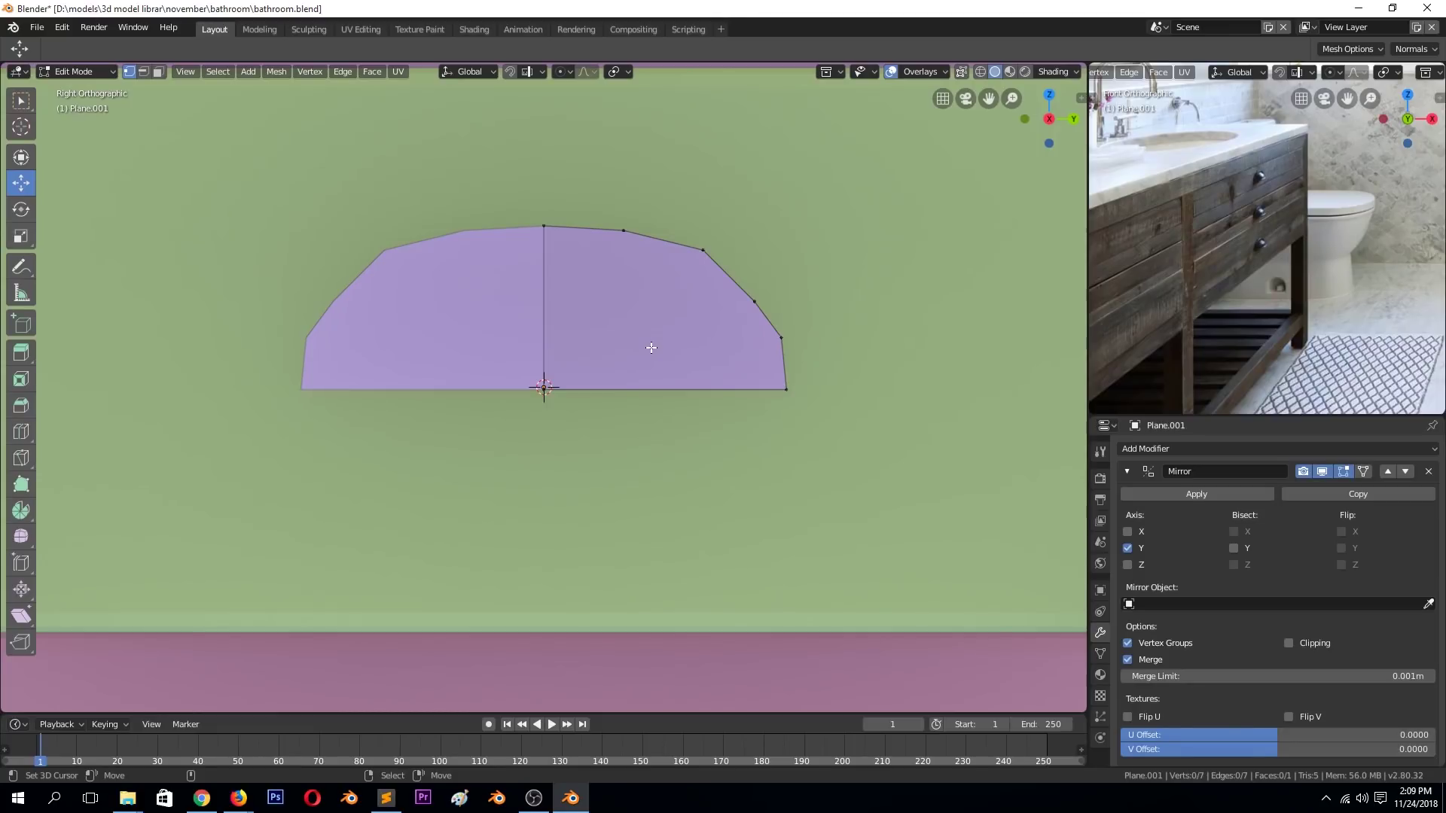
pyautogui.press('Tab')
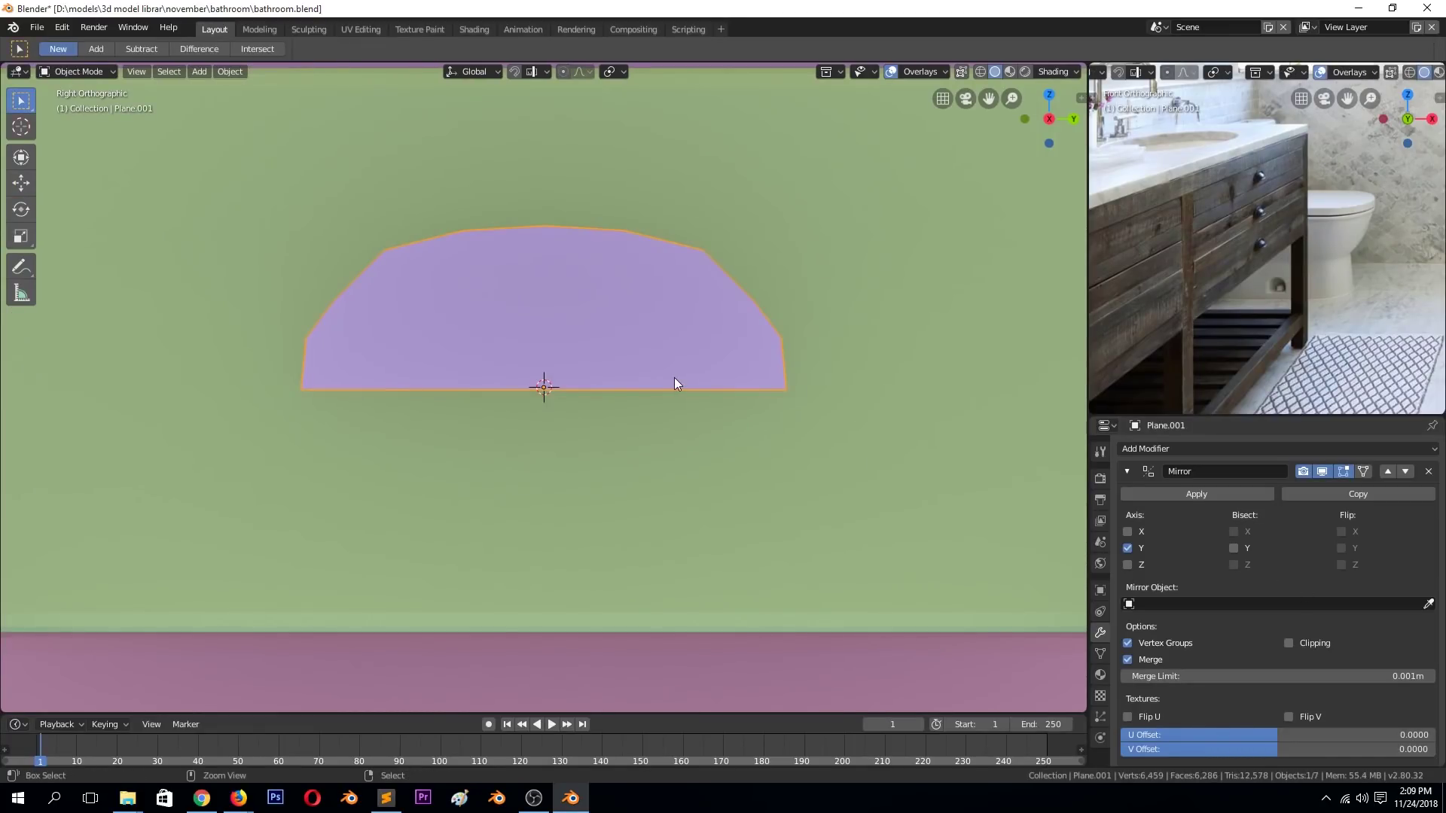
pyautogui.press('Tab')
pyautogui.click(1255, 494)
pyautogui.press('Tab')
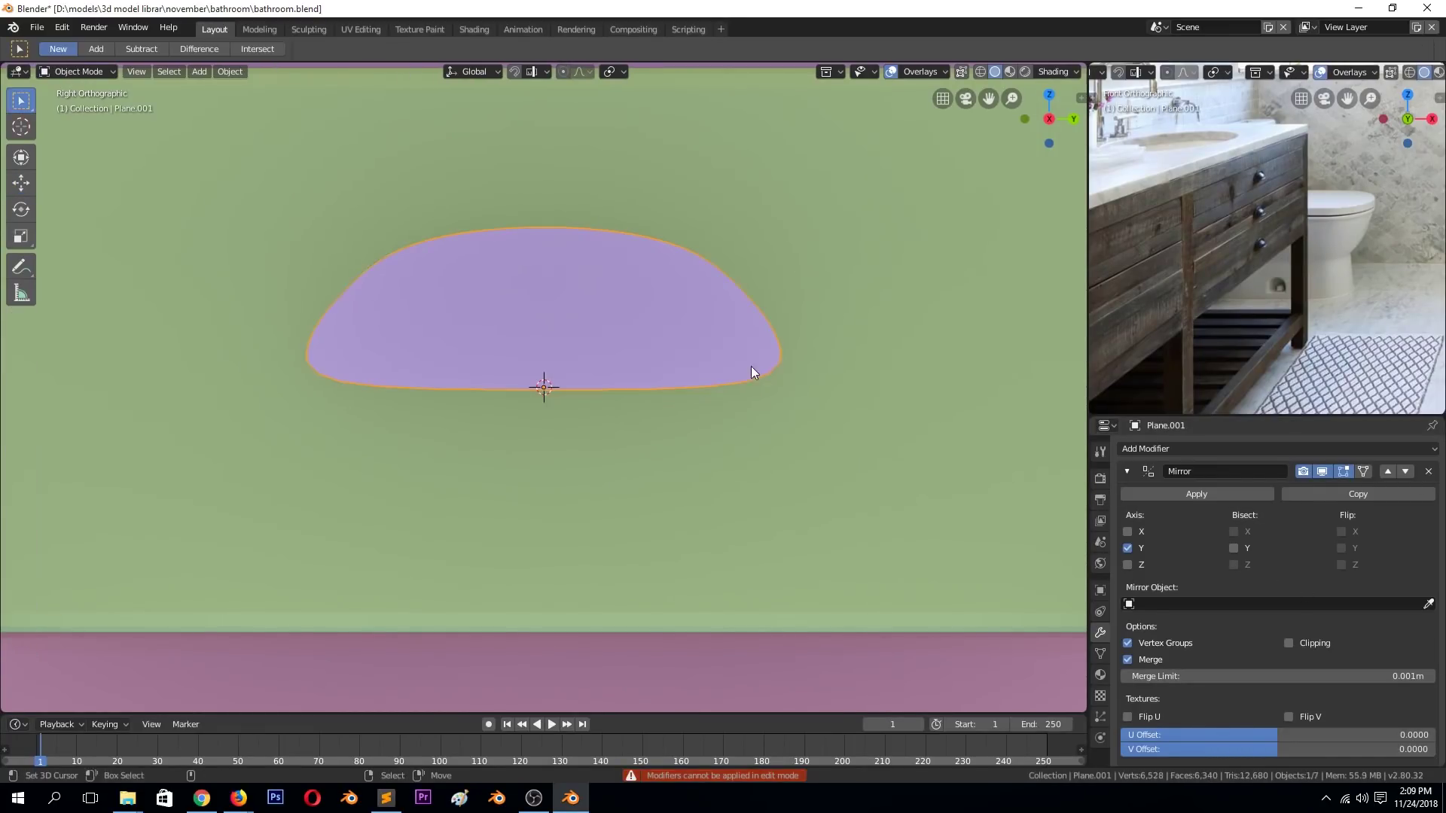
pyautogui.click(1197, 494)
# Inset all faces of the pull profile to form a rim.
pyautogui.press('Tab')
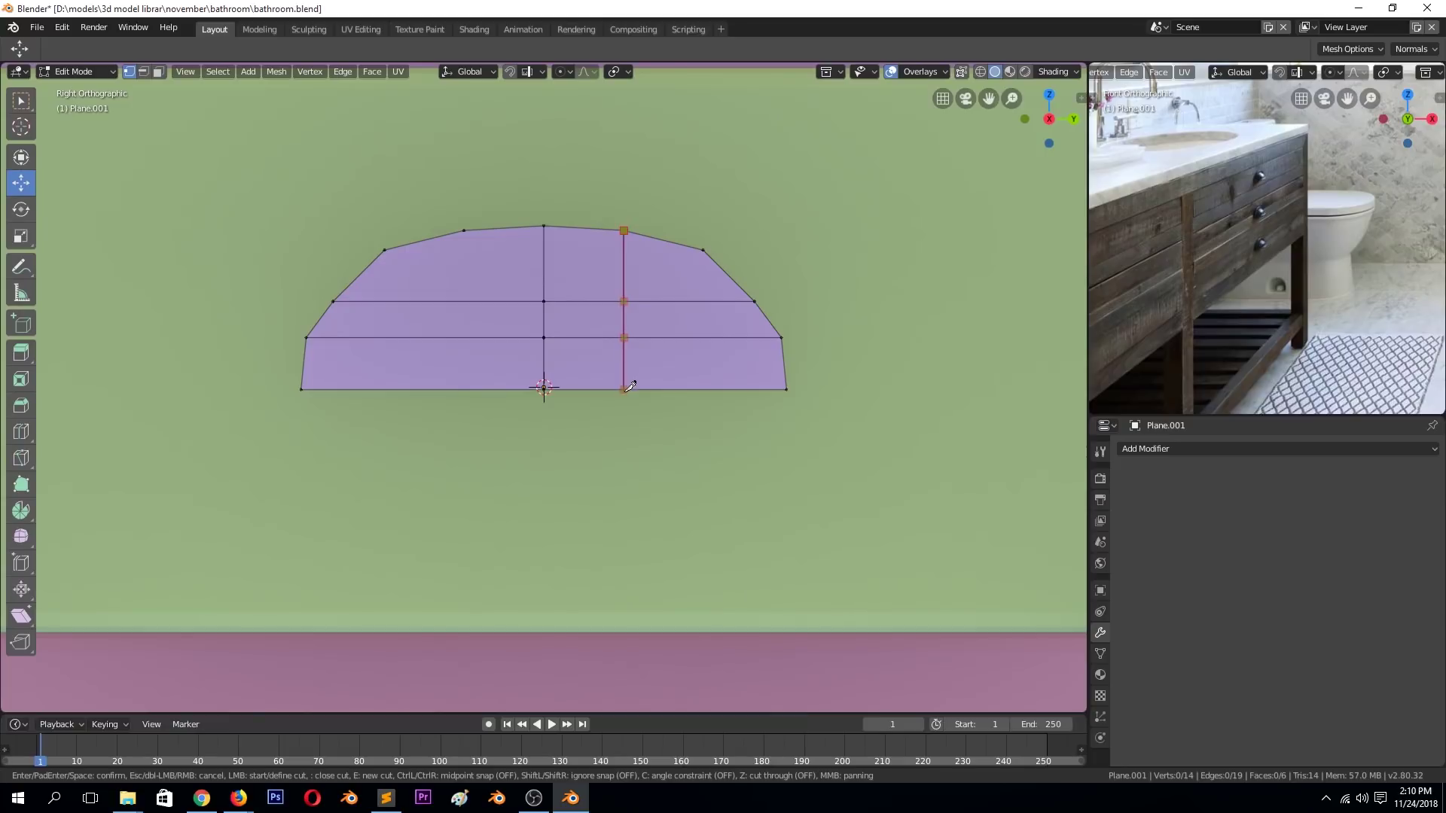
pyautogui.hotkey('alt', 'a')
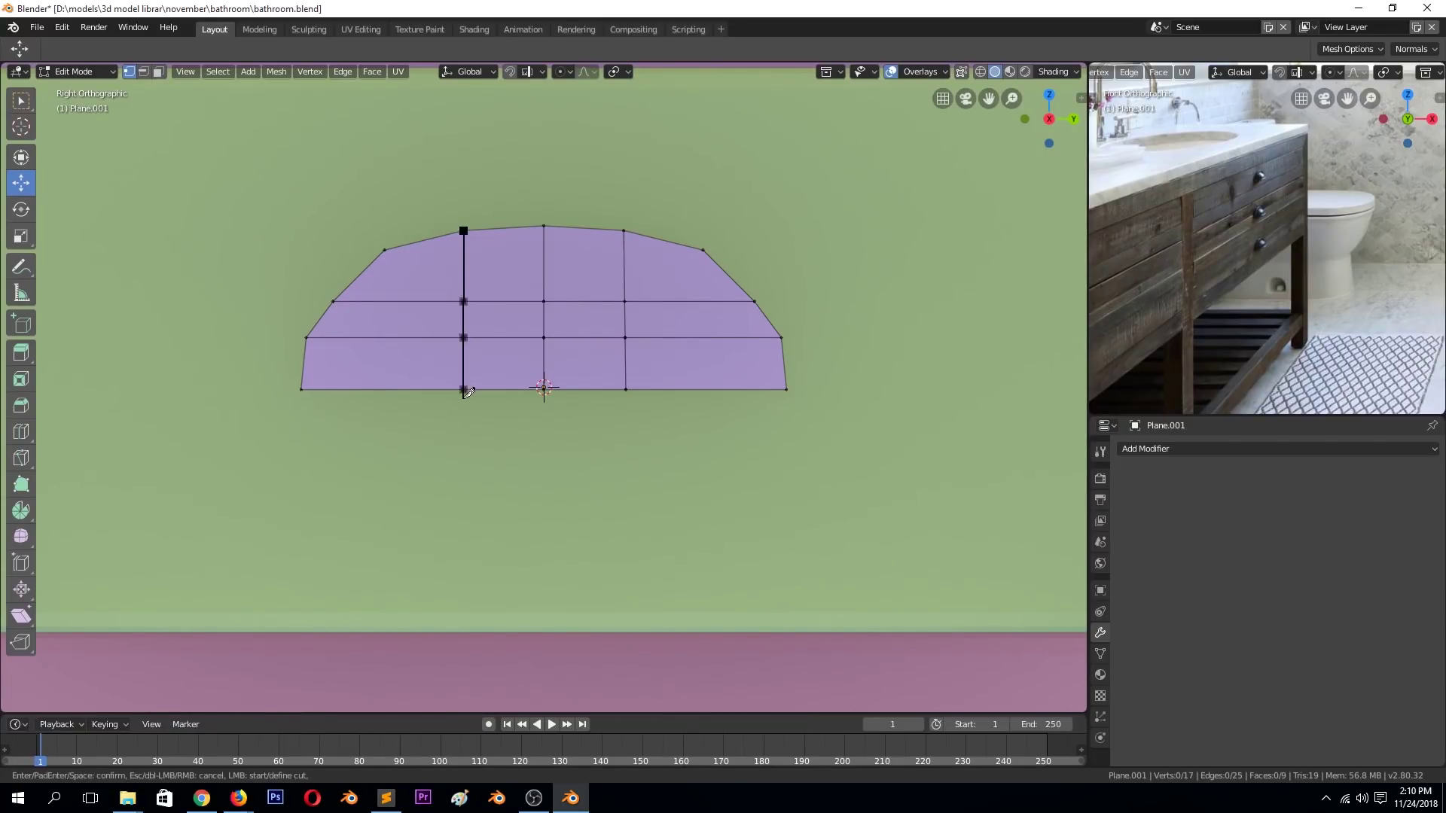
pyautogui.press('3')
pyautogui.press('a')
pyautogui.press('i')
pyautogui.click(613, 301)
# Flatten the bottom edge loop by scaling it on Z.
pyautogui.hotkey('alt', 'a')
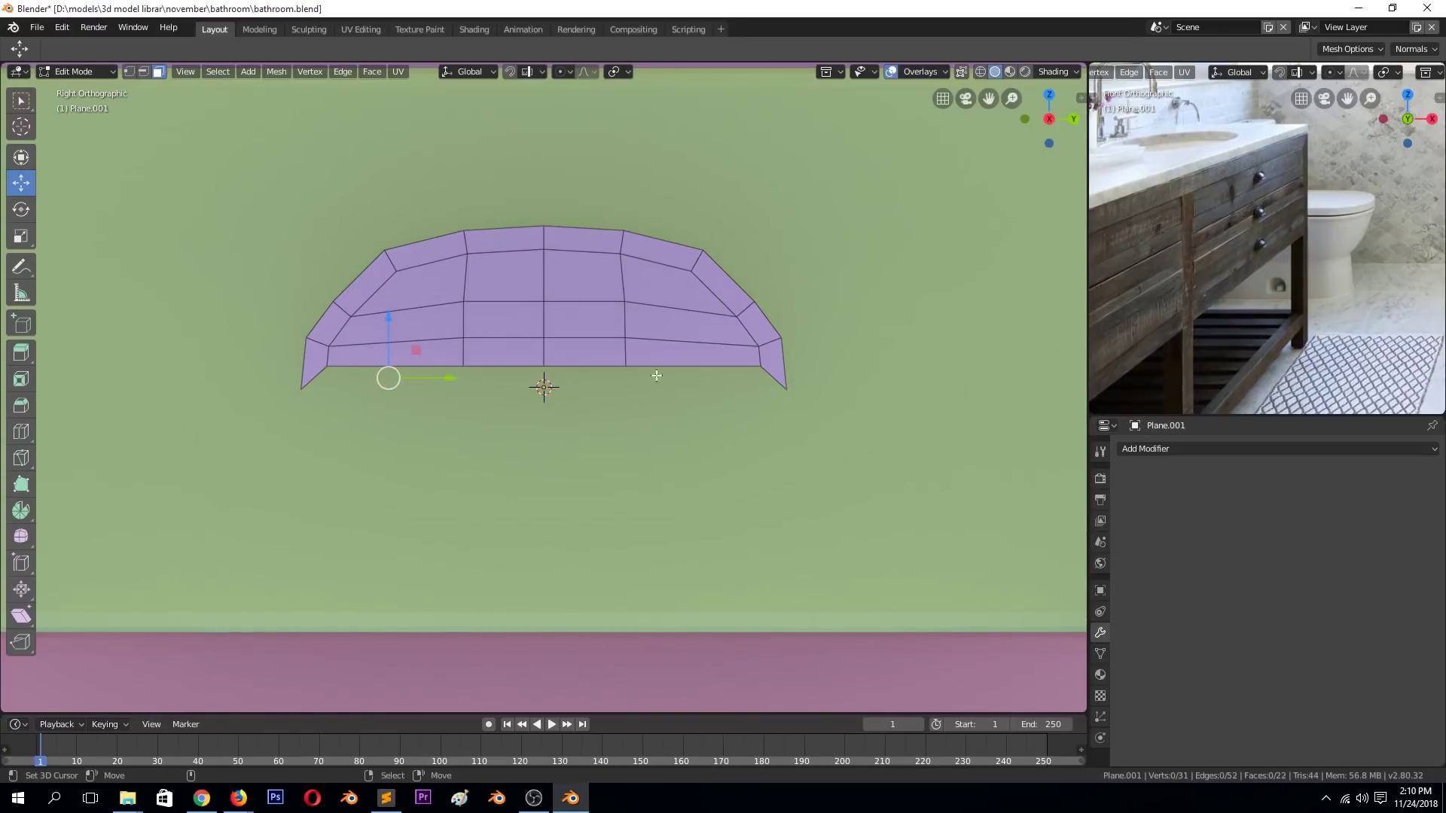
pyautogui.keyDown('alt'); pyautogui.click(540, 396); pyautogui.keyUp('alt')
pyautogui.press('s')
pyautogui.press('z')
pyautogui.press('g')
pyautogui.click(544, 387)
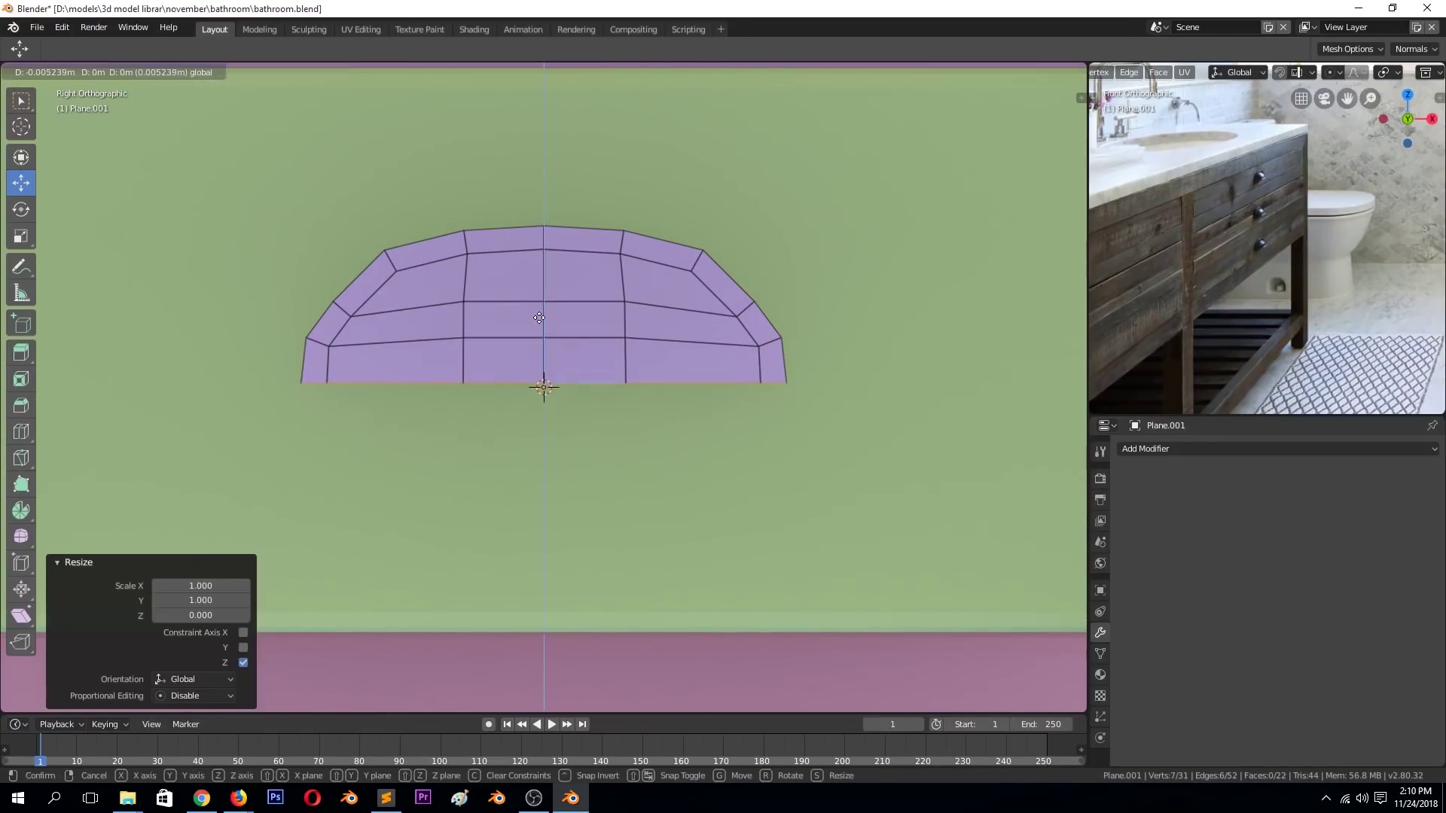
pyautogui.press('3')
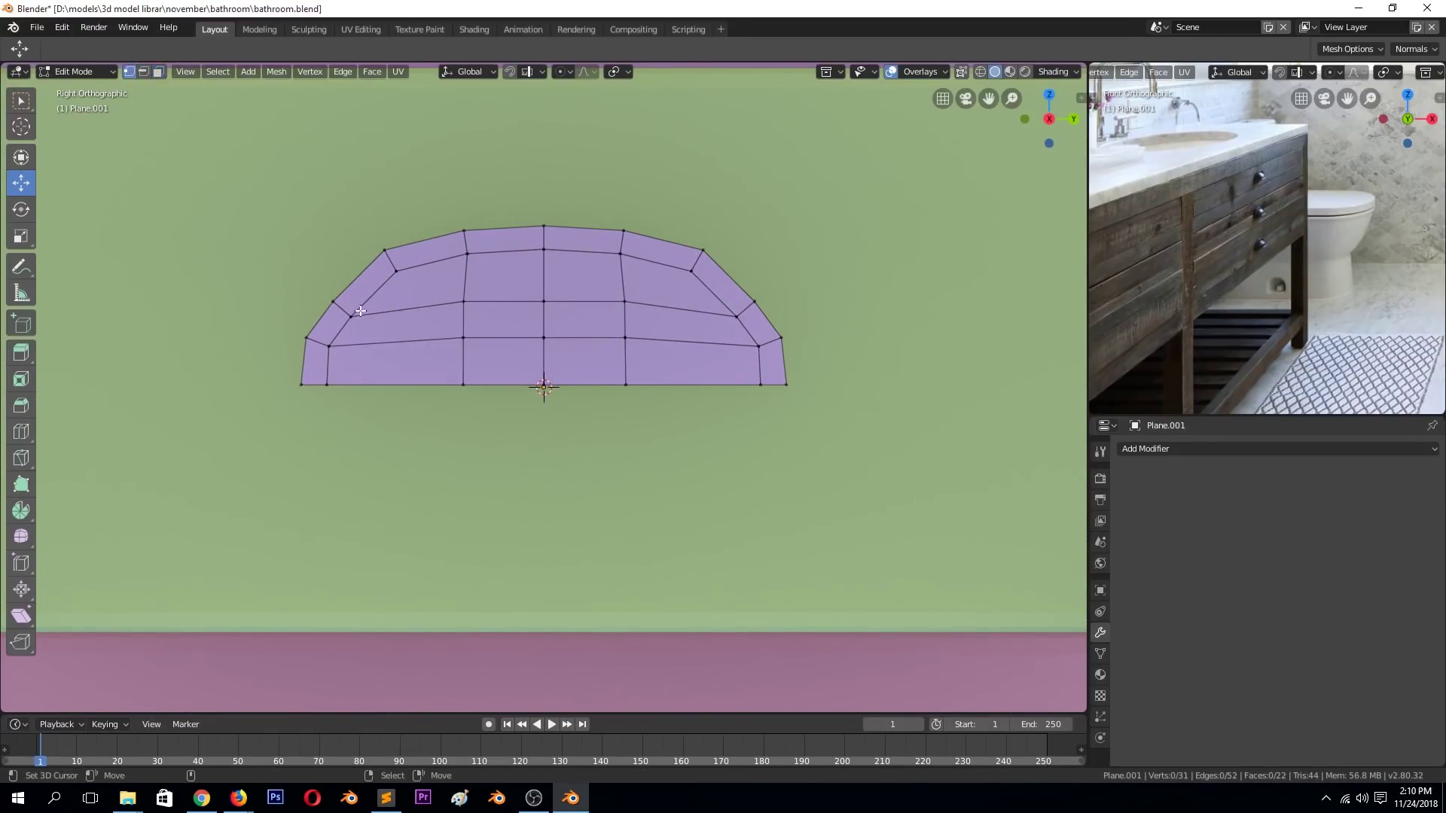
# Push the left and right side vertices outward to widen the pull.
pyautogui.press('g')
pyautogui.click(377, 294)
pyautogui.moveTo(722, 286); pyautogui.dragTo(768, 331)
pyautogui.press('g')
pyautogui.click(753, 301)
pyautogui.hotkey('alt', 'a')
# Grab the twelve inner faces forward to bulge the pull outward.
pyautogui.moveTo(347, 260); pyautogui.dragTo(745, 380)
pyautogui.moveTo(678, 376); pyautogui.dragTo(316, 380, button='middle')
pyautogui.press('g')
pyautogui.click(307, 383)
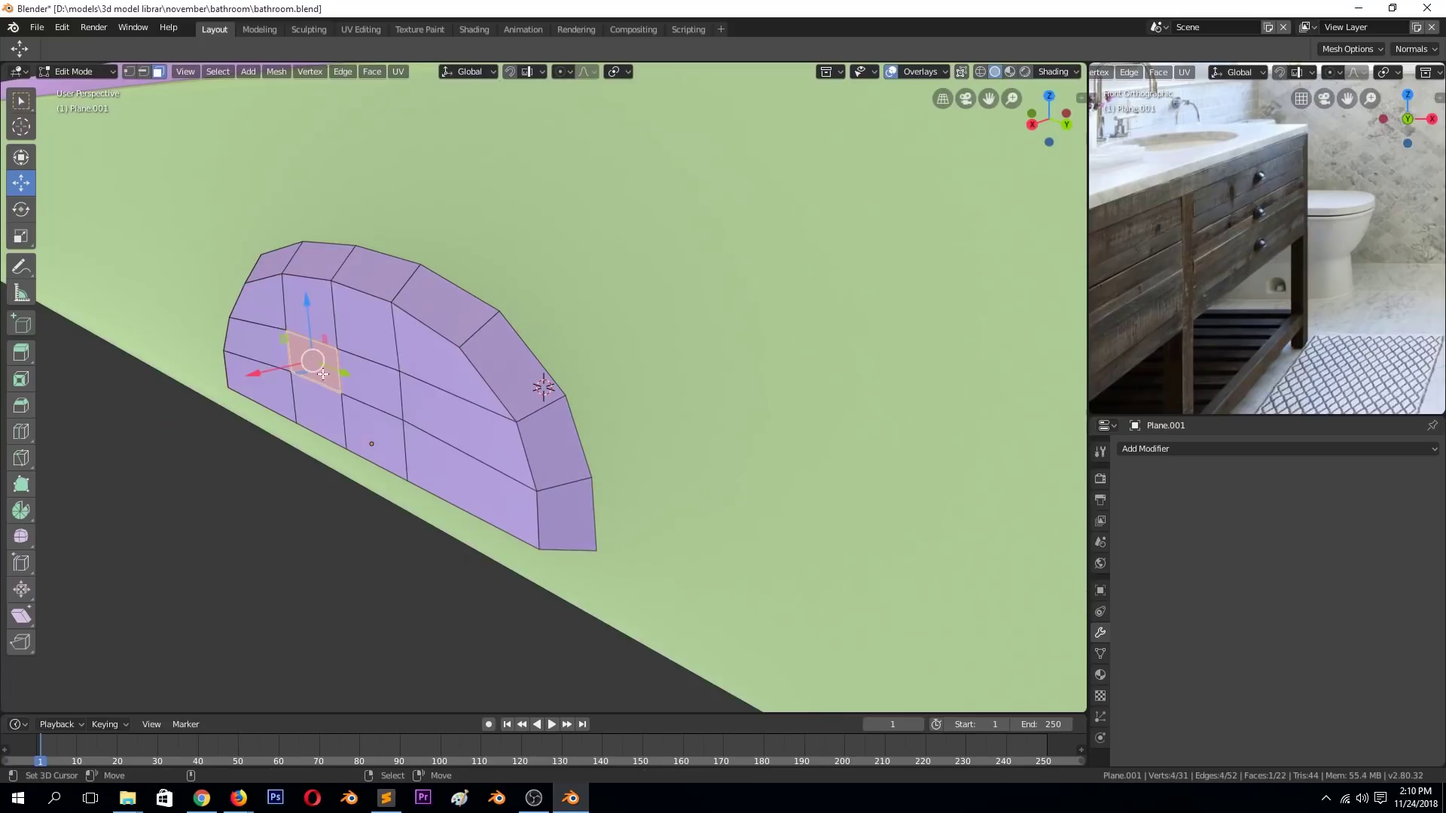
pyautogui.press('KP_3')
# Scale selected bottom and middle vertices outward to 1.454, then a ring slightly outward.
pyautogui.press('s')
pyautogui.click(829, 403)
pyautogui.click(447, 327)
pyautogui.keyDown('shift'); pyautogui.click(641, 327); pyautogui.keyUp('shift')
pyautogui.press('s')
pyautogui.click(690, 294)
pyautogui.press('s')
pyautogui.press('Escape')
pyautogui.press('s')
pyautogui.click(760, 333)
# Scale the bottom and upper-middle rows to 1.111 and raise the middle vertex.
pyautogui.click(712, 384)
pyautogui.keyDown('shift'); pyautogui.click(377, 384); pyautogui.keyUp('shift')
pyautogui.press('s')
pyautogui.click(642, 283)
pyautogui.press('s')
pyautogui.click(545, 284)
pyautogui.press('g')
pyautogui.click(555, 210)
# Add a level-2 Subdivision Surface to the pull and inspect the smoothed dome.
pyautogui.click(434, 284)
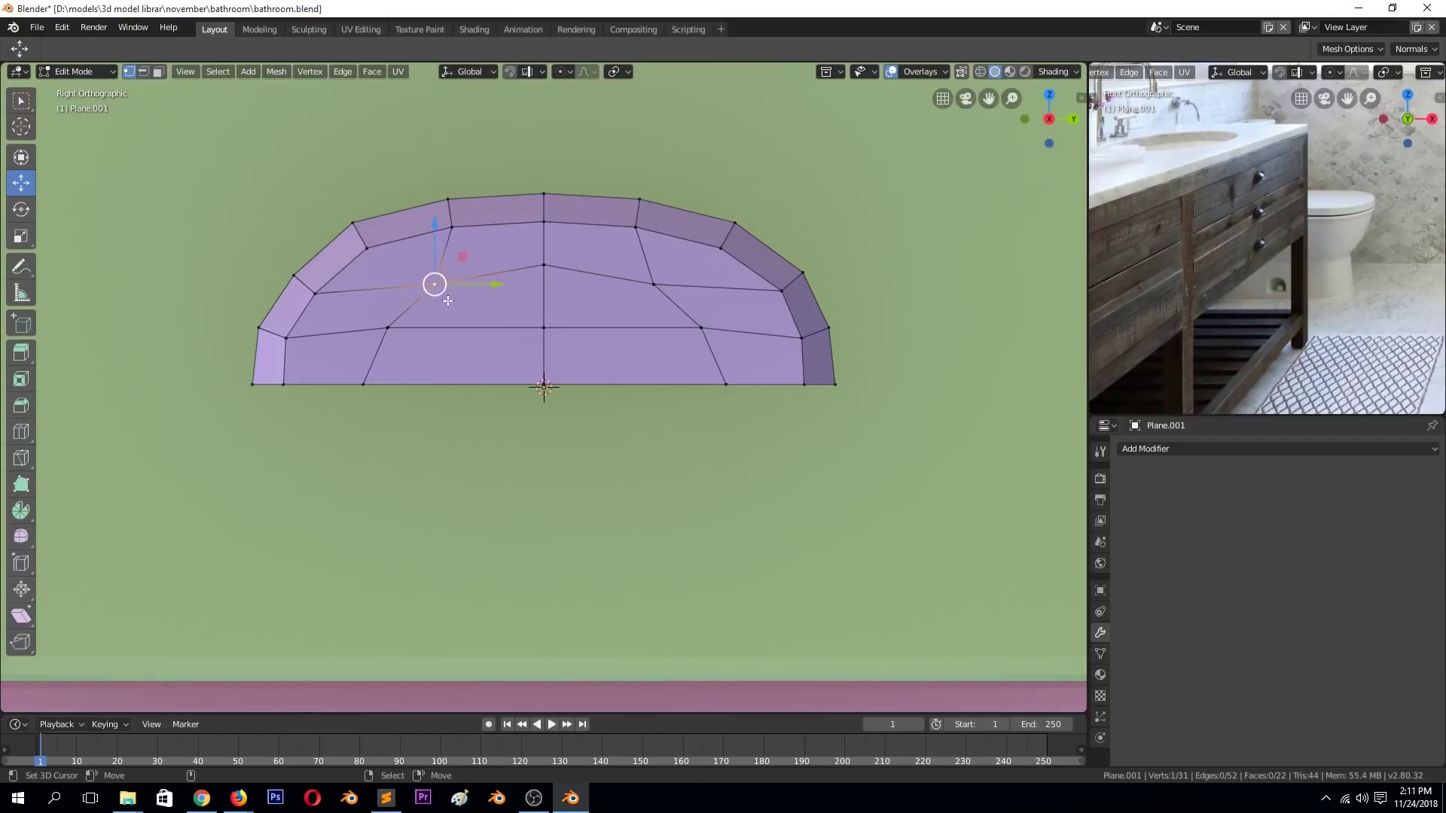
pyautogui.moveTo(607, 352); pyautogui.dragTo(271, 399, button='middle')
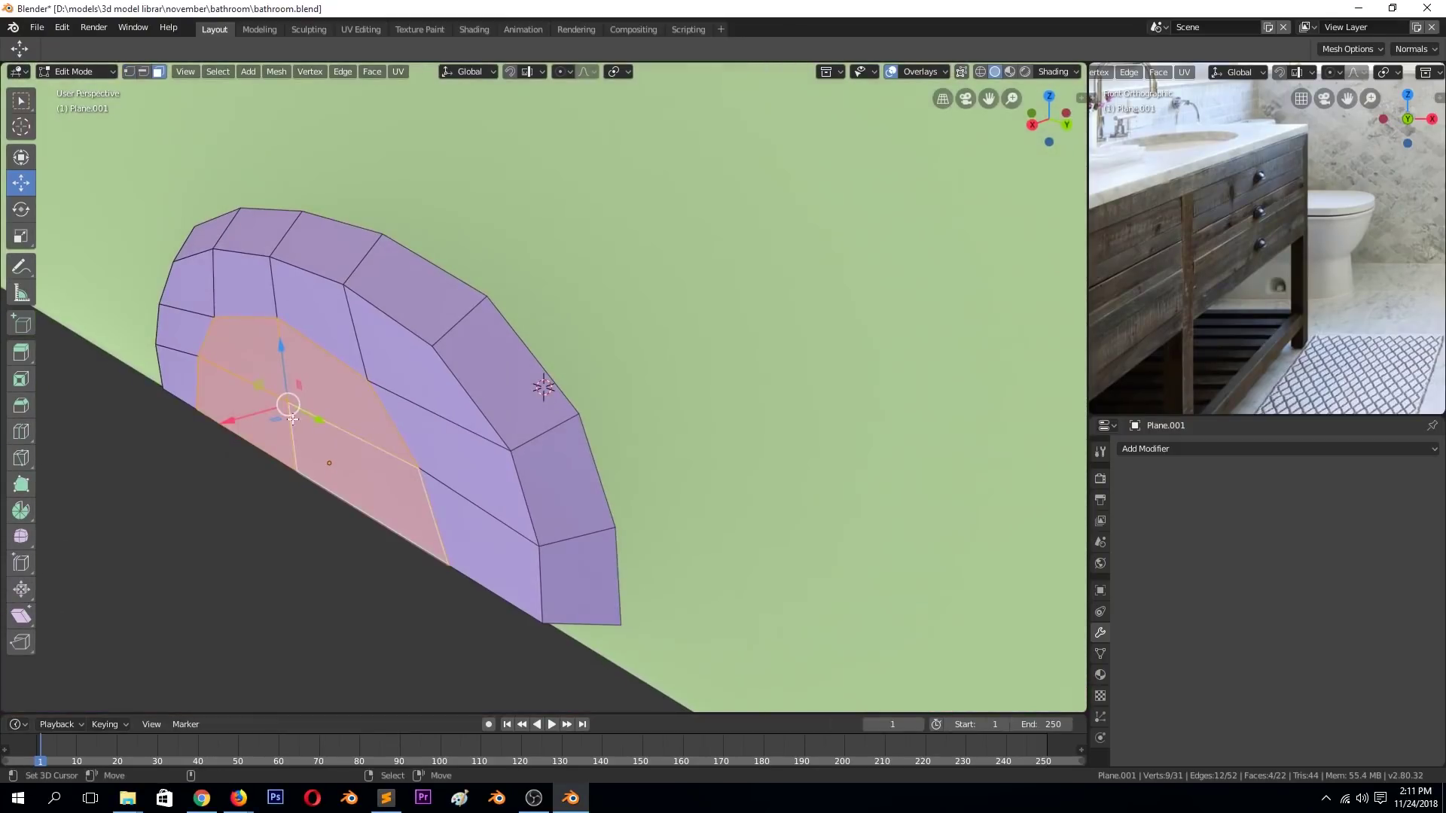
pyautogui.press('1')
pyautogui.click(255, 400)
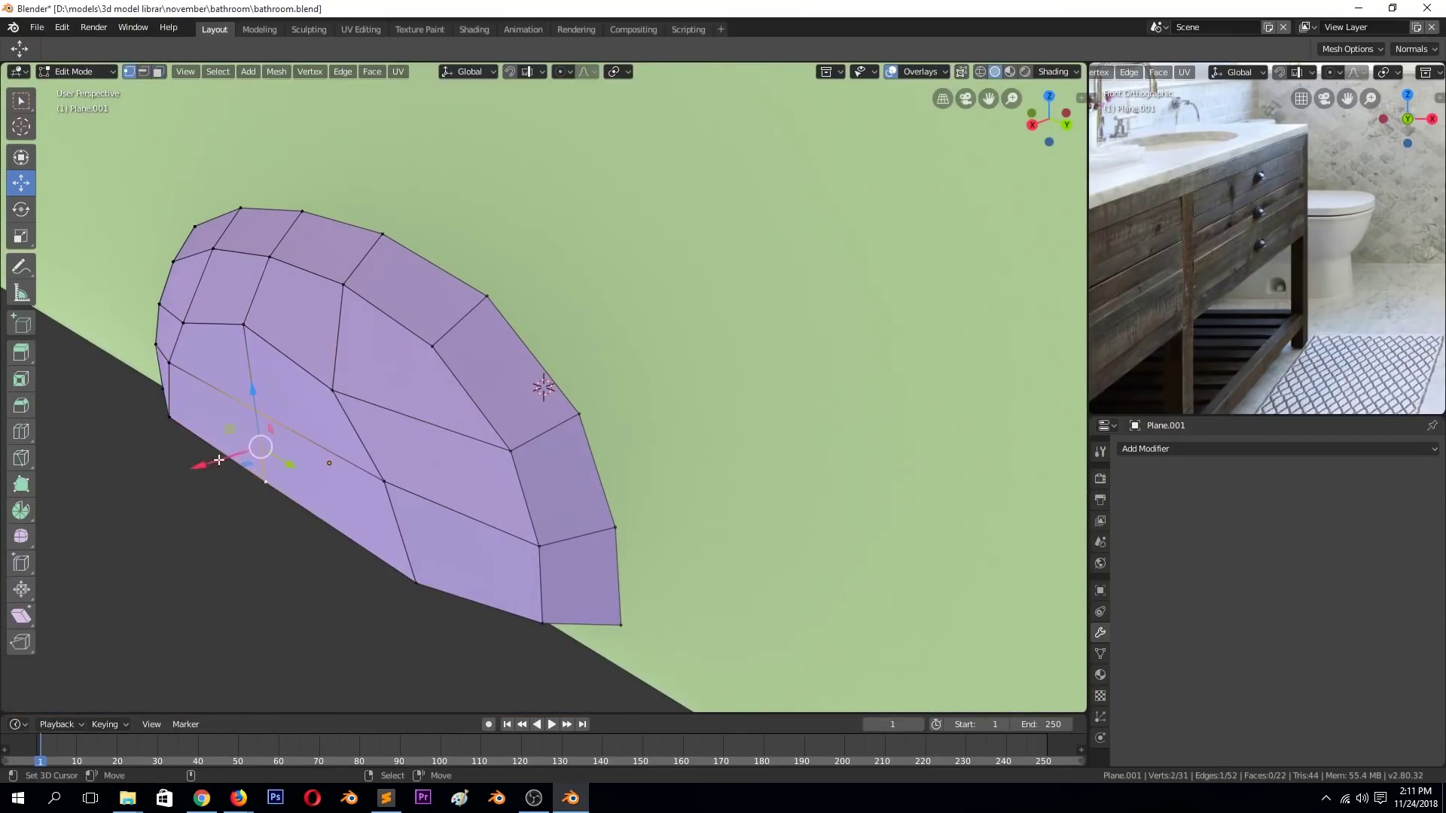
pyautogui.press('Tab')
pyautogui.moveTo(188, 475)
pyautogui.mouseDown(button='middle')
pyautogui.moveTo(500, 364)
pyautogui.moveTo(405, 416)
pyautogui.mouseUp(button='middle')
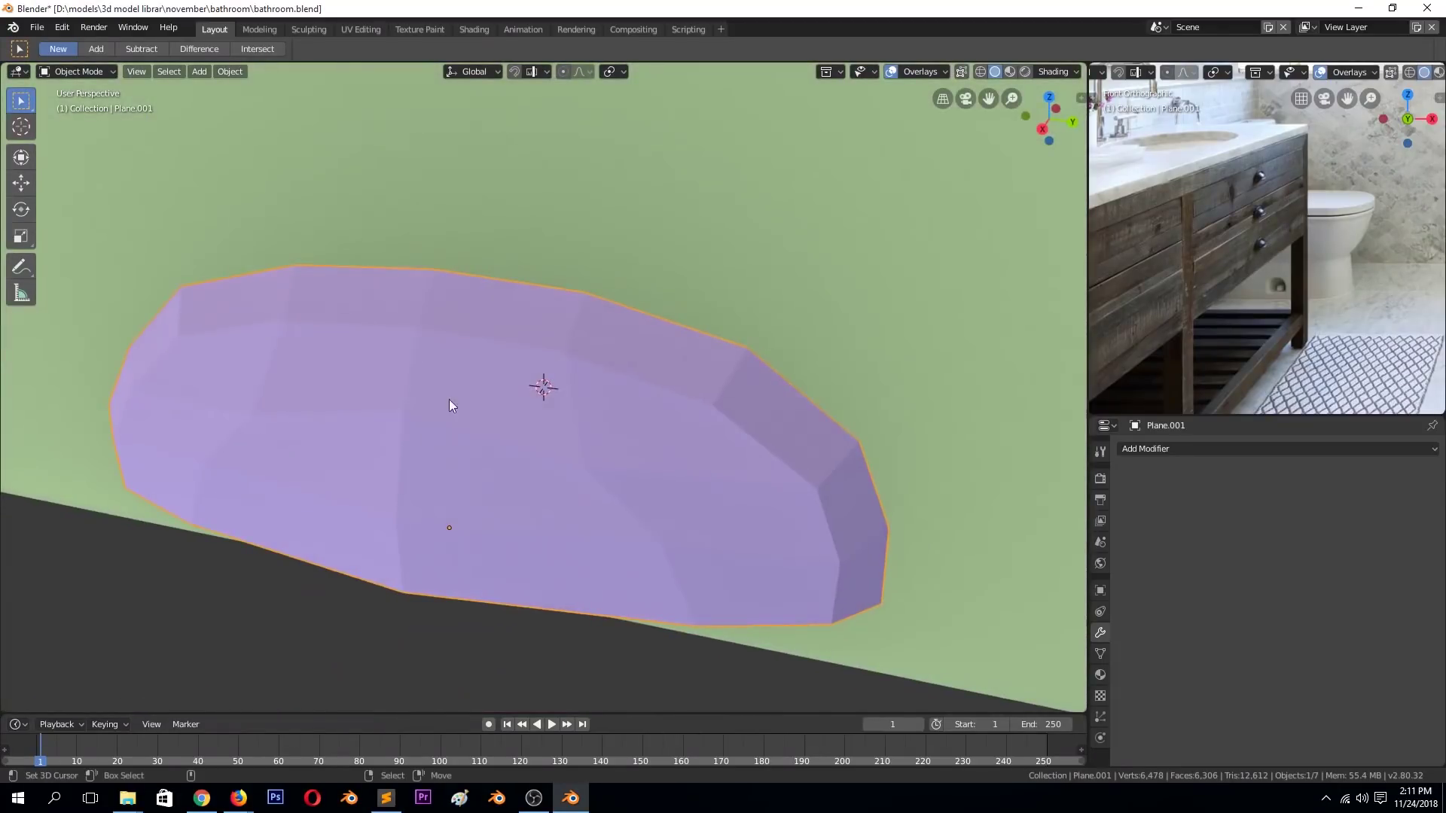
pyautogui.hotkey('ctrl', '2')
pyautogui.press('Tab')
pyautogui.moveTo(616, 391)
pyautogui.mouseDown(button='middle')
pyautogui.moveTo(798, 352)
pyautogui.moveTo(866, 387)
pyautogui.mouseUp(button='middle')
# Select faces and a path of vertices along the cup pull's side.
pyautogui.keyDown('ctrl'); pyautogui.click(920, 378); pyautogui.keyUp('ctrl')
pyautogui.press('g')
pyautogui.press('x')
pyautogui.press('Escape')
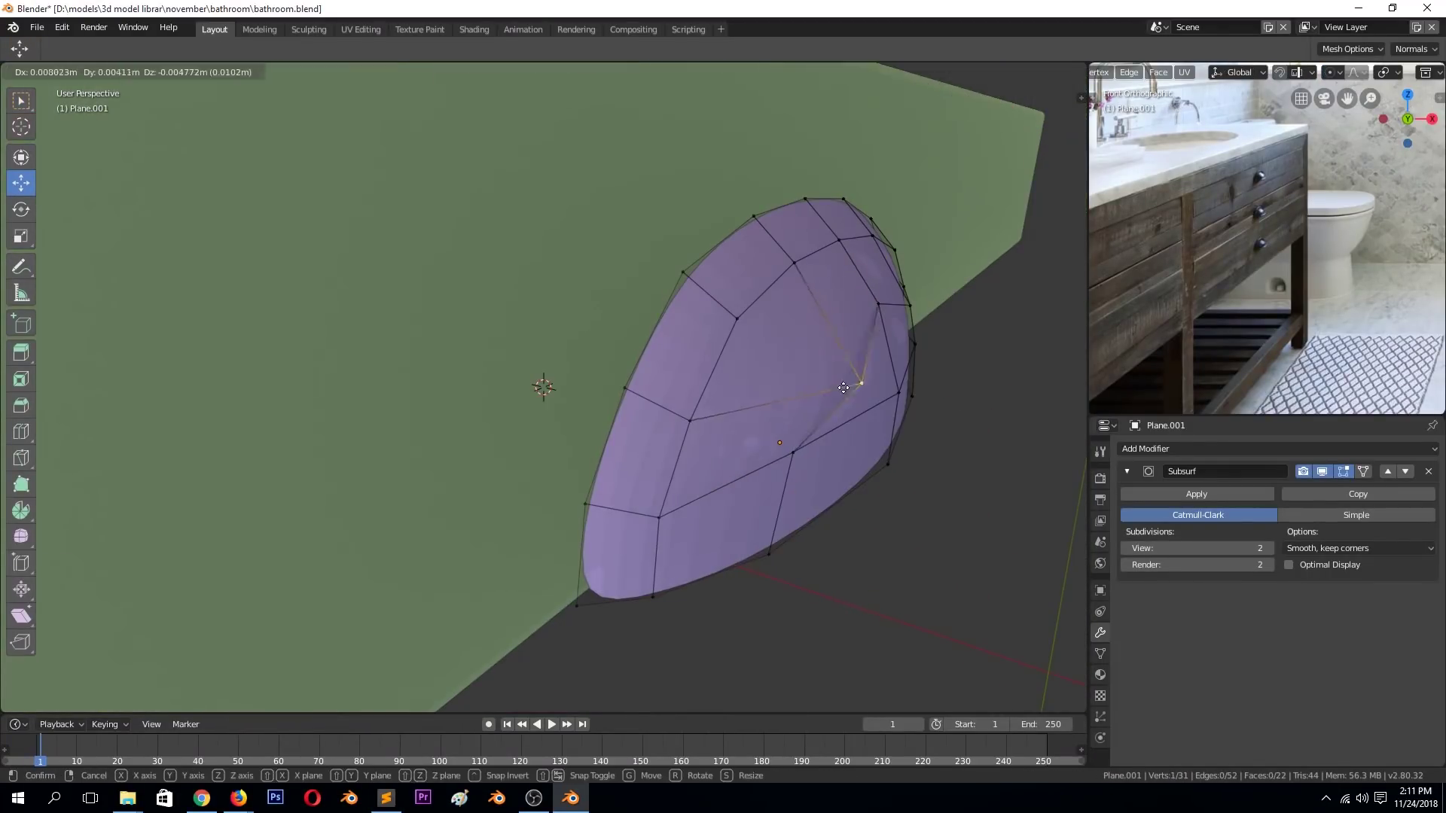
pyautogui.press('1')
pyautogui.keyDown('ctrl'); pyautogui.click(893, 405); pyautogui.keyUp('ctrl')
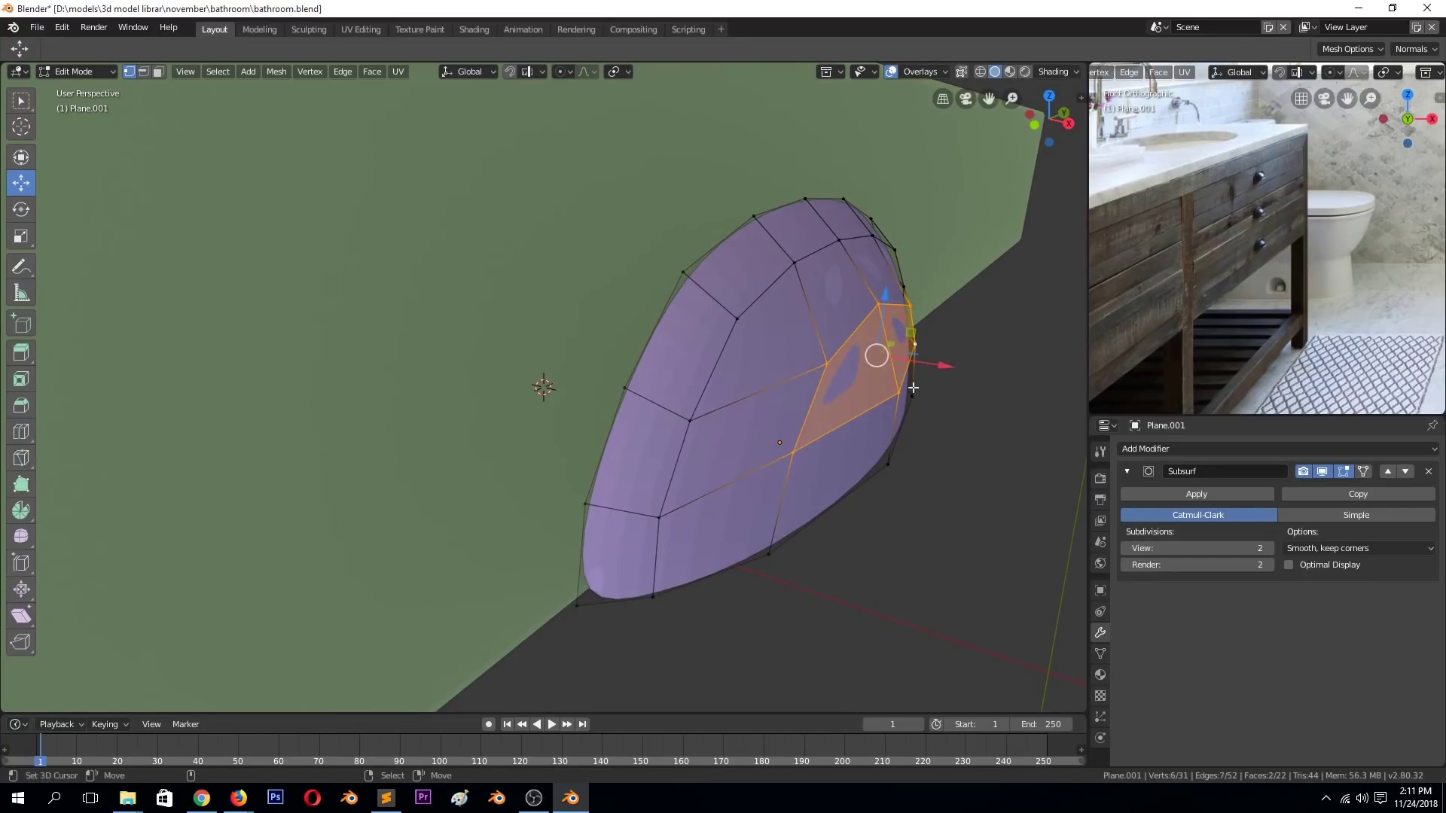
pyautogui.press('3')
pyautogui.press('Tab')
# In side view, reposition the pull's middle horizontal edge loop.
pyautogui.press('KP_3')
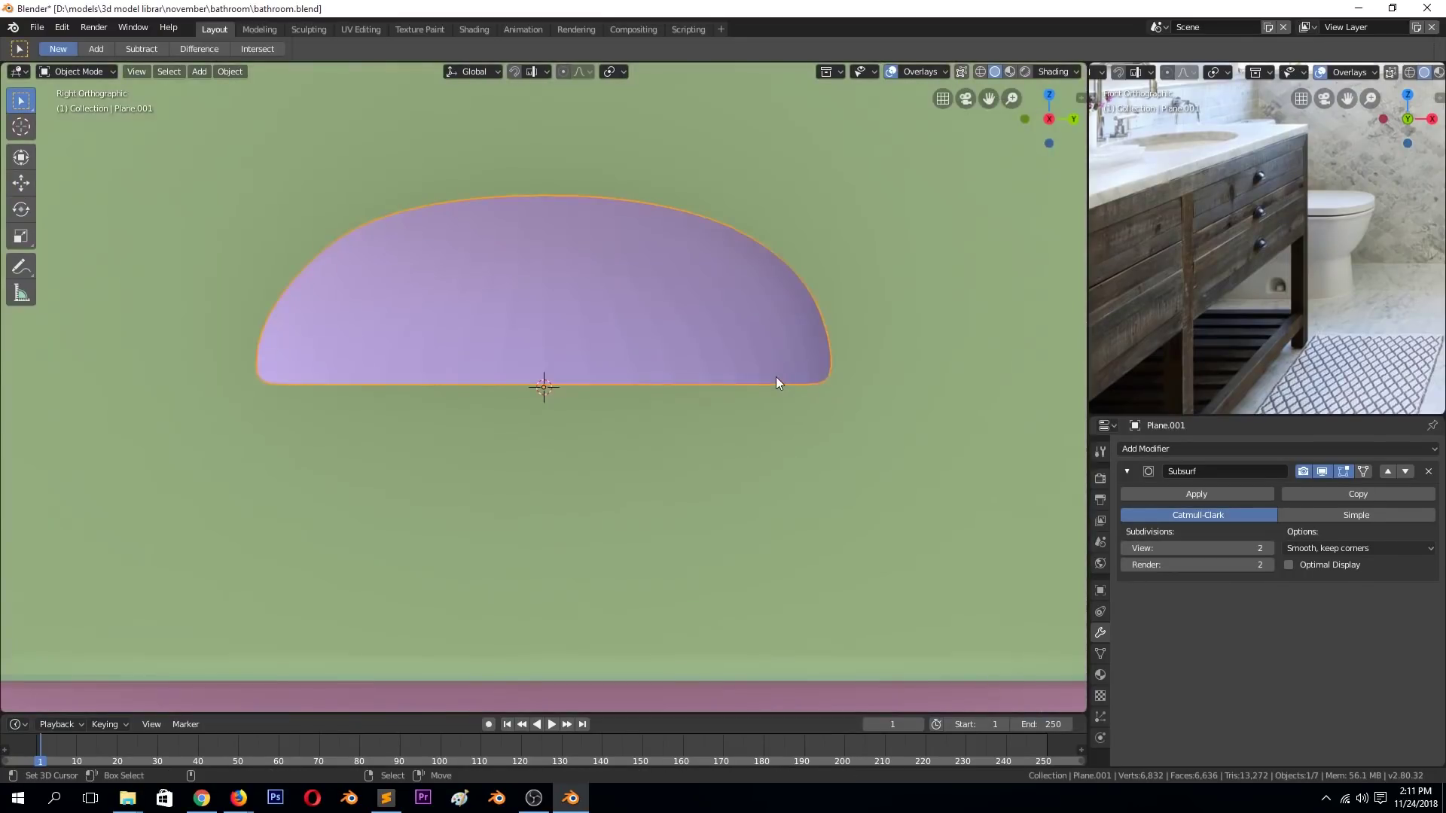
pyautogui.press('Tab')
pyautogui.hotkey('alt', 'a')
pyautogui.press('1')
pyautogui.keyDown('alt'); pyautogui.click(601, 318); pyautogui.keyUp('alt')
pyautogui.press('g')
pyautogui.click(645, 232)
pyautogui.press('g')
pyautogui.press('g')
pyautogui.hotkey('alt', 'a')
# Widen the pull's upper loop by moving its side vertices outward.
pyautogui.moveTo(635, 249); pyautogui.dragTo(615, 285, button='middle')
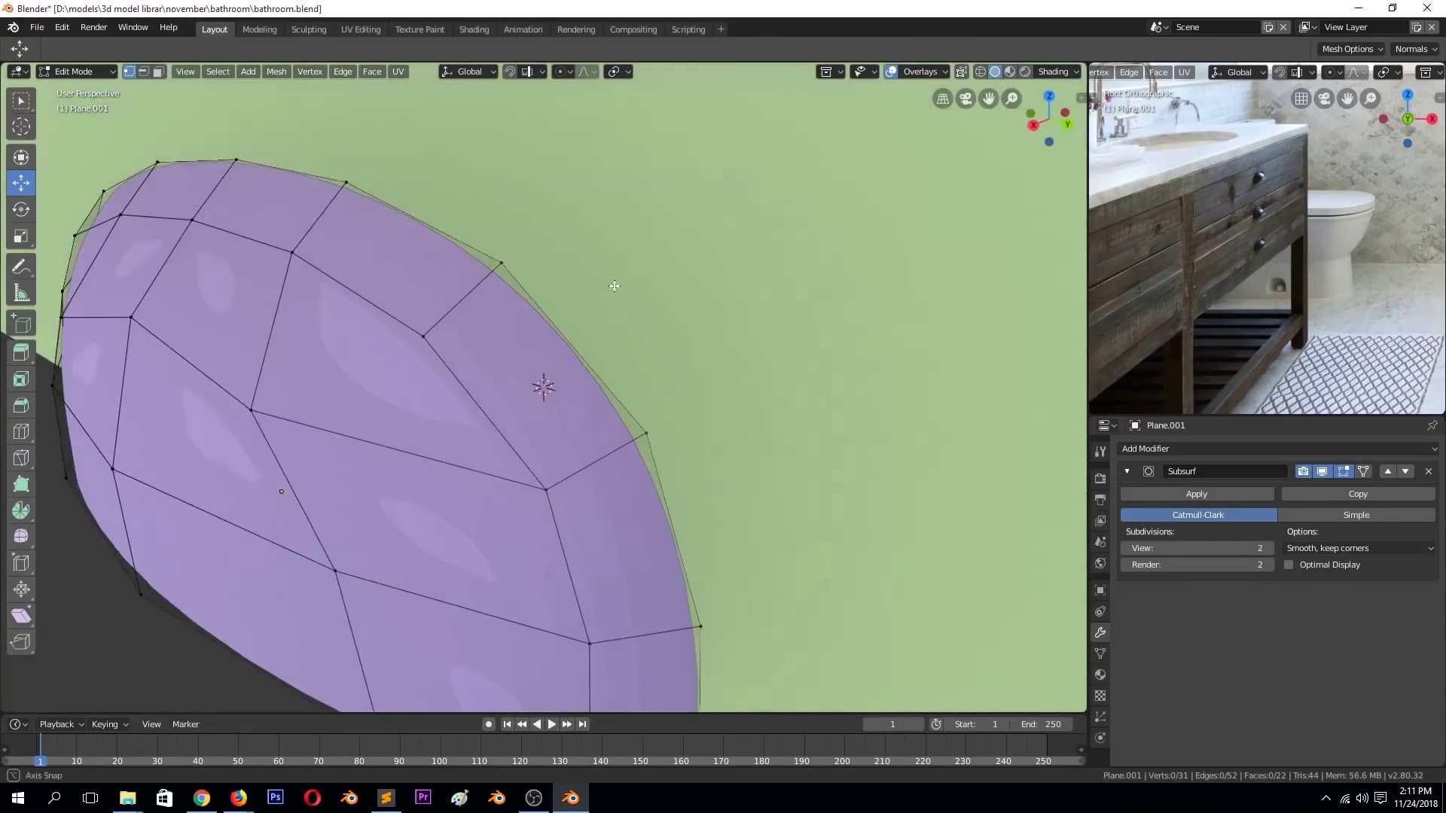
pyautogui.scroll(-3, 615, 285)
pyautogui.press('KP_3')
pyautogui.click(705, 241)
pyautogui.press('g')
pyautogui.click(783, 271)
pyautogui.click(774, 317)
pyautogui.moveTo(387, 239); pyautogui.dragTo(369, 239)
pyautogui.hotkey('alt', 'a')
# Lower the pull's top-middle vertex and leave Edit Mode.
pyautogui.click(604, 224)
pyautogui.press('g')
pyautogui.press('g')
pyautogui.click(733, 226)
pyautogui.hotkey('alt', 'a')
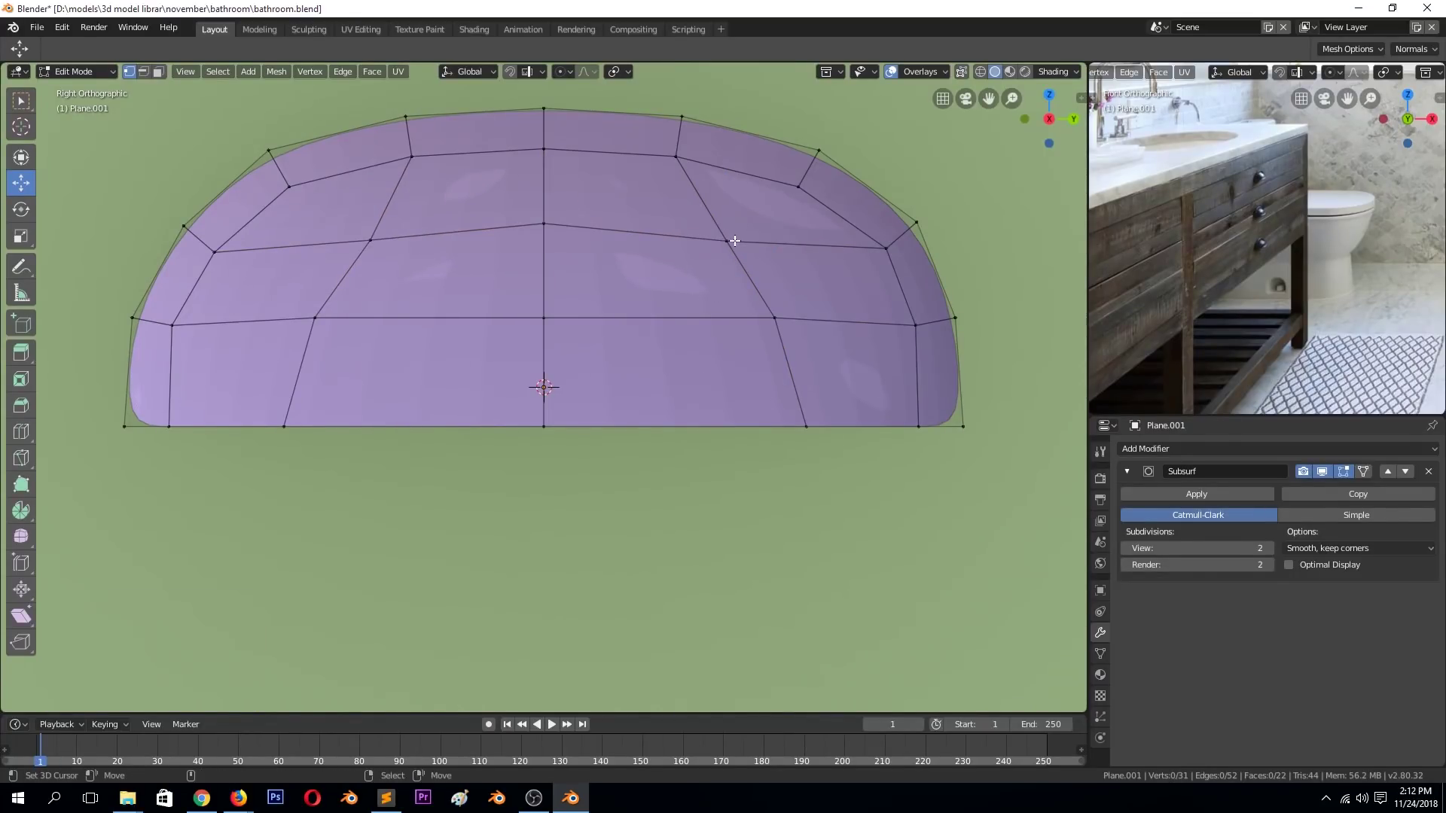
pyautogui.press('Tab')
# Apply Shade Smooth to the cup pull.
pyautogui.moveTo(632, 226); pyautogui.dragTo(265, 123, button='middle')
pyautogui.click(229, 72)
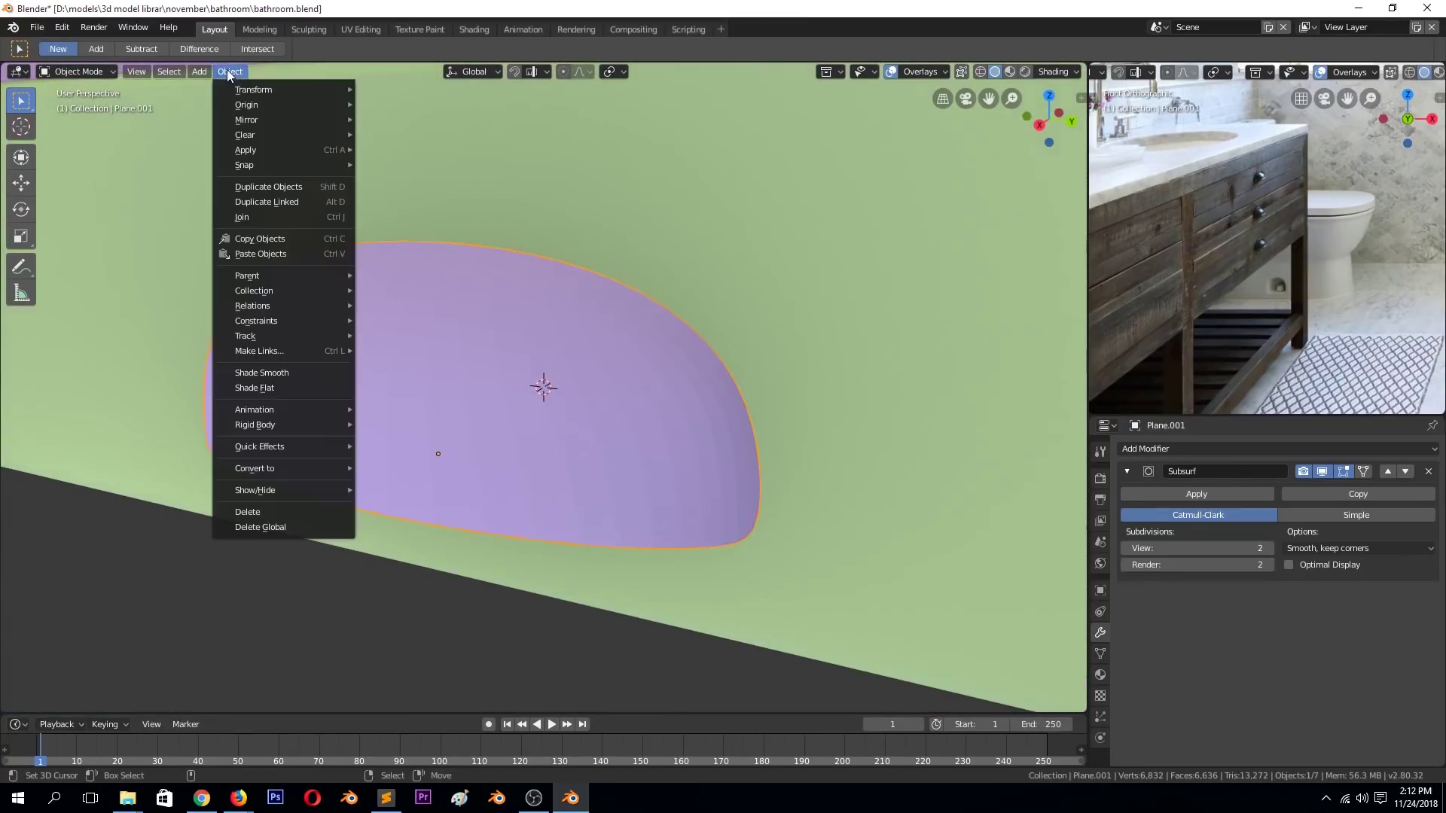
pyautogui.click(291, 373)
# Extrude the pull's outer edges into a wider rim and shift it along Z.
pyautogui.press('Tab')
pyautogui.press('KP_3')
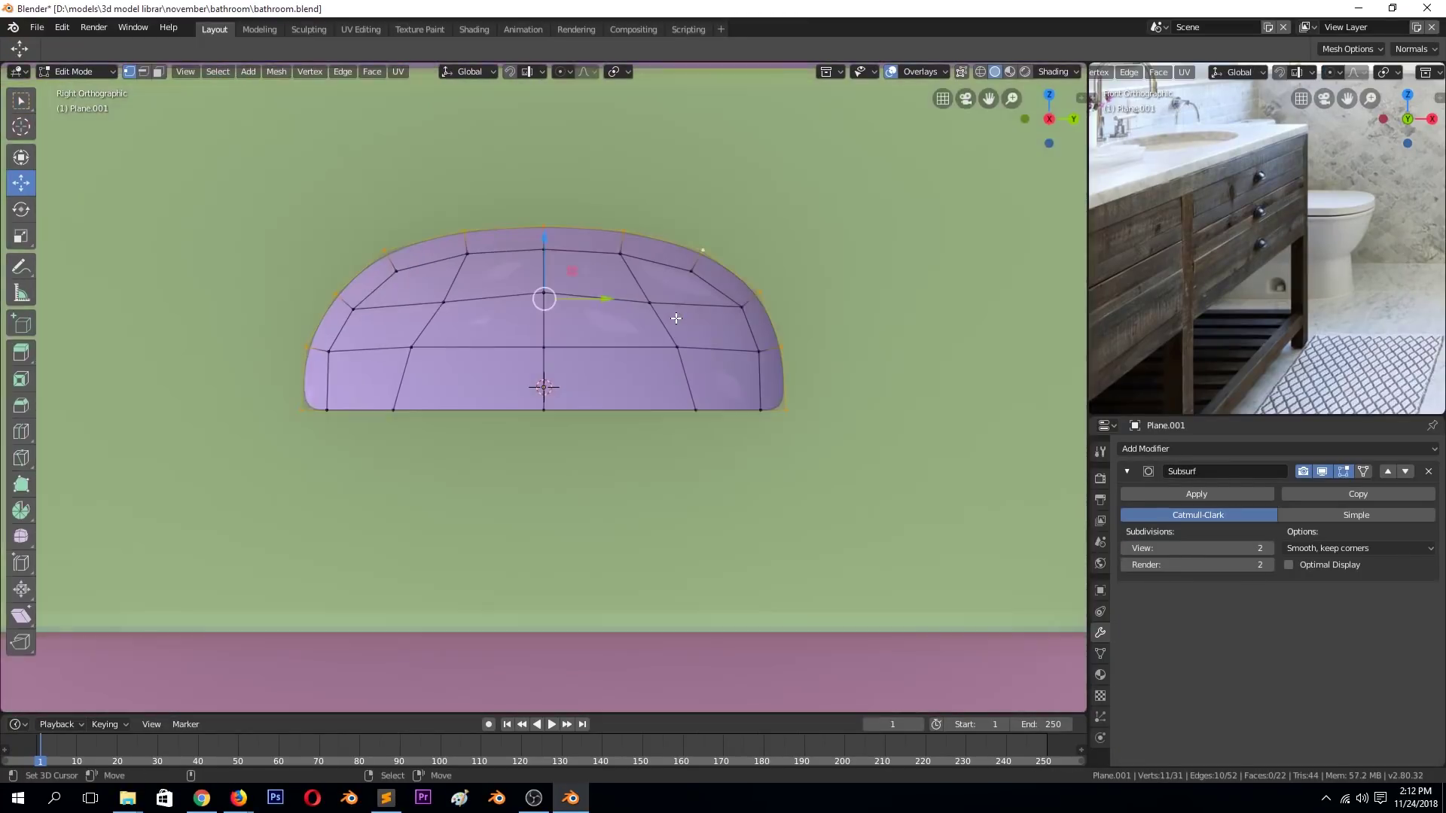
pyautogui.press('e')
pyautogui.rightClick(676, 318)
pyautogui.press('s')
pyautogui.click(767, 366)
pyautogui.press('g')
pyautogui.press('z')
pyautogui.click(546, 214)
# Extrude the rim edges again and add a loop cut near the rim.
pyautogui.moveTo(546, 271); pyautogui.dragTo(526, 272, button='middle')
pyautogui.press('e')
pyautogui.rightClick(526, 272)
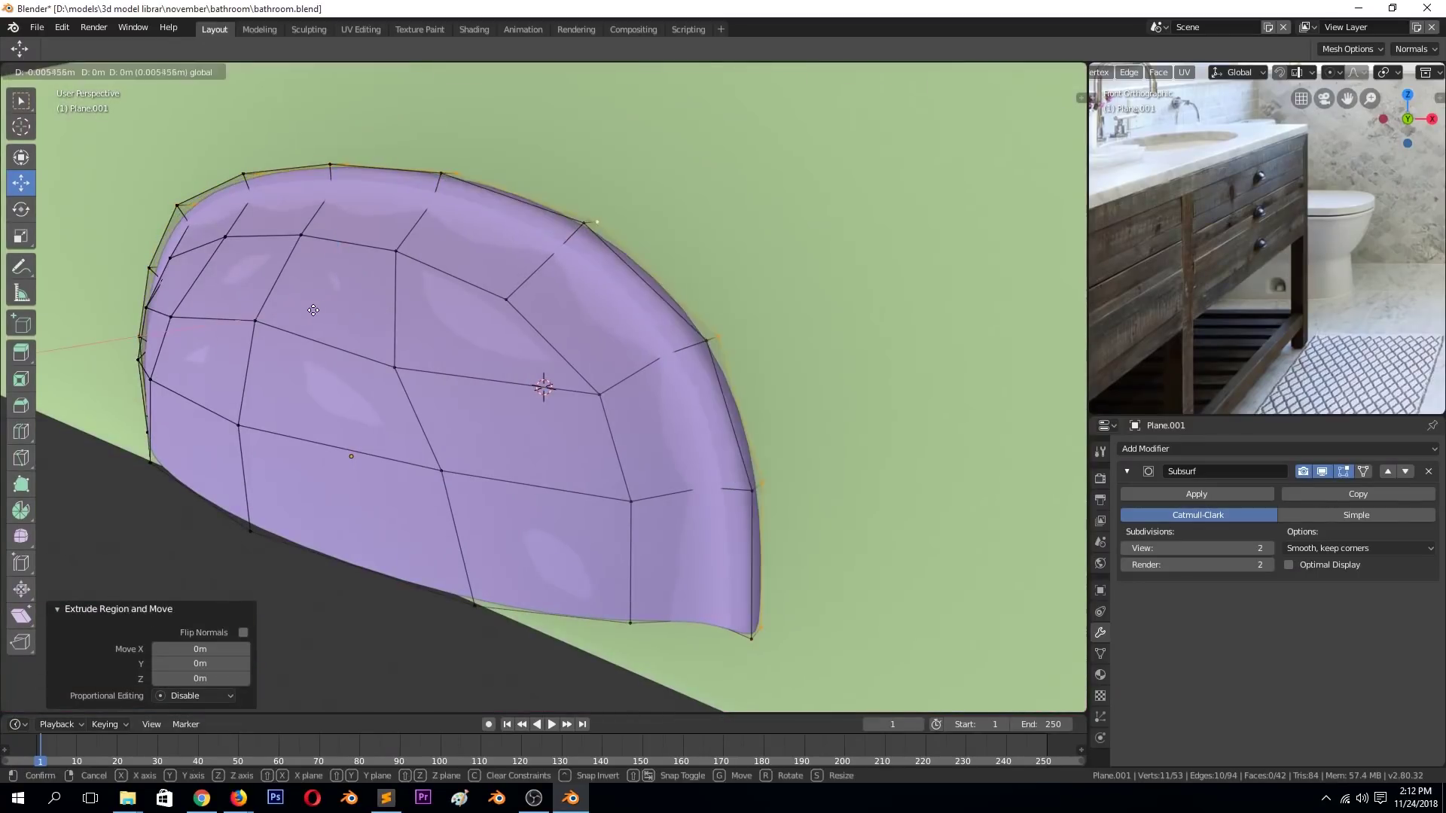
pyautogui.hotkey('ctrl', 'r')
pyautogui.click(535, 265)
pyautogui.click(559, 251)
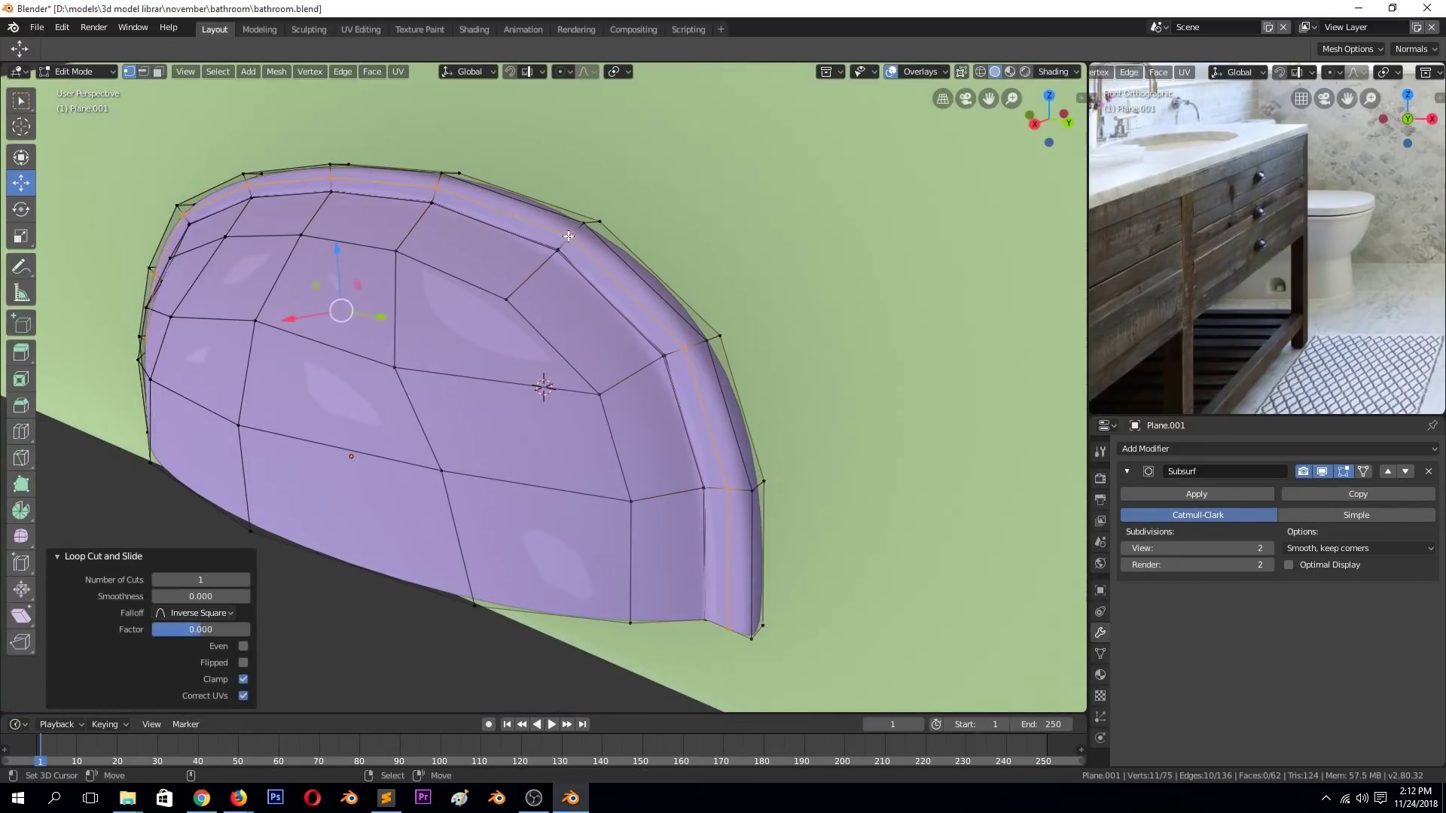
# Inspect the smoothed cup pull from several angles in Object Mode.
pyautogui.press('Tab')
pyautogui.scroll(3, 525, 317)
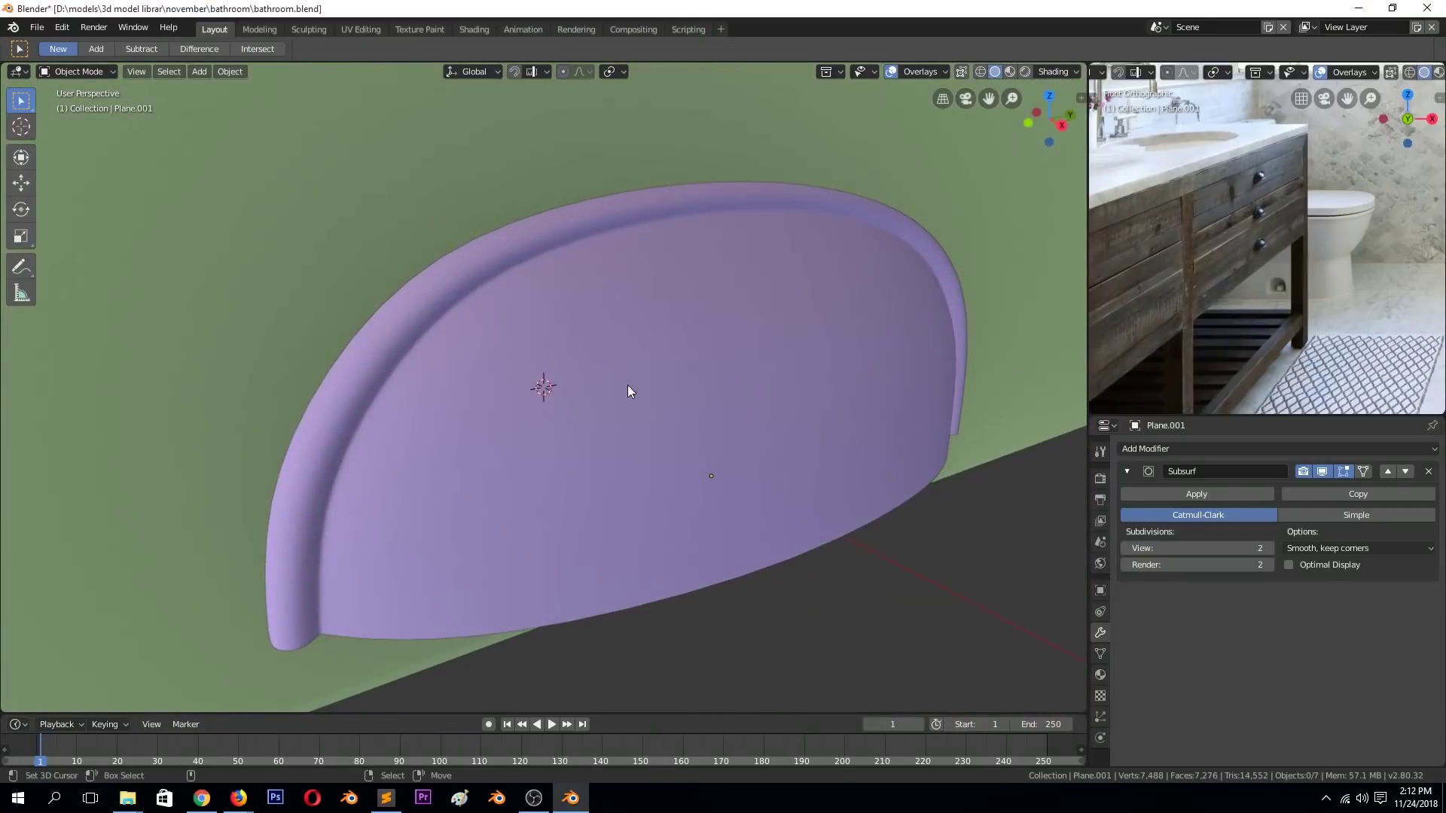
pyautogui.press('Tab')
pyautogui.moveTo(628, 391); pyautogui.dragTo(668, 413, button='middle')
pyautogui.press('Tab')
pyautogui.scroll(-3, 604, 451)
# Add a Solidify modifier to the pull with 0.04m thickness.
pyautogui.click(607, 424)
pyautogui.click(1160, 449)
pyautogui.moveTo(736, 420); pyautogui.dragTo(741, 348, button='middle')
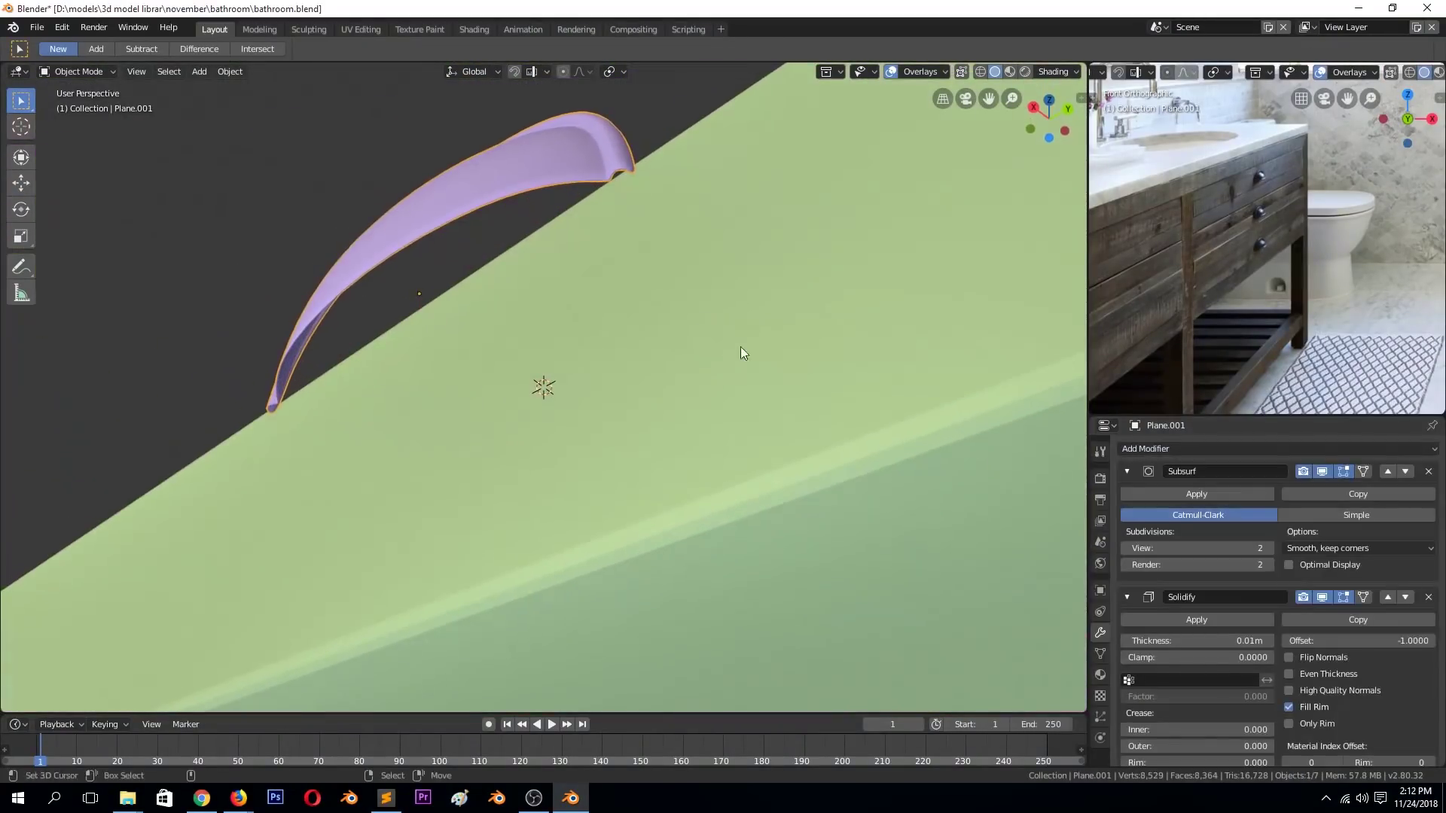
pyautogui.click(1126, 471)
pyautogui.moveTo(1197, 541); pyautogui.dragTo(1235, 541)
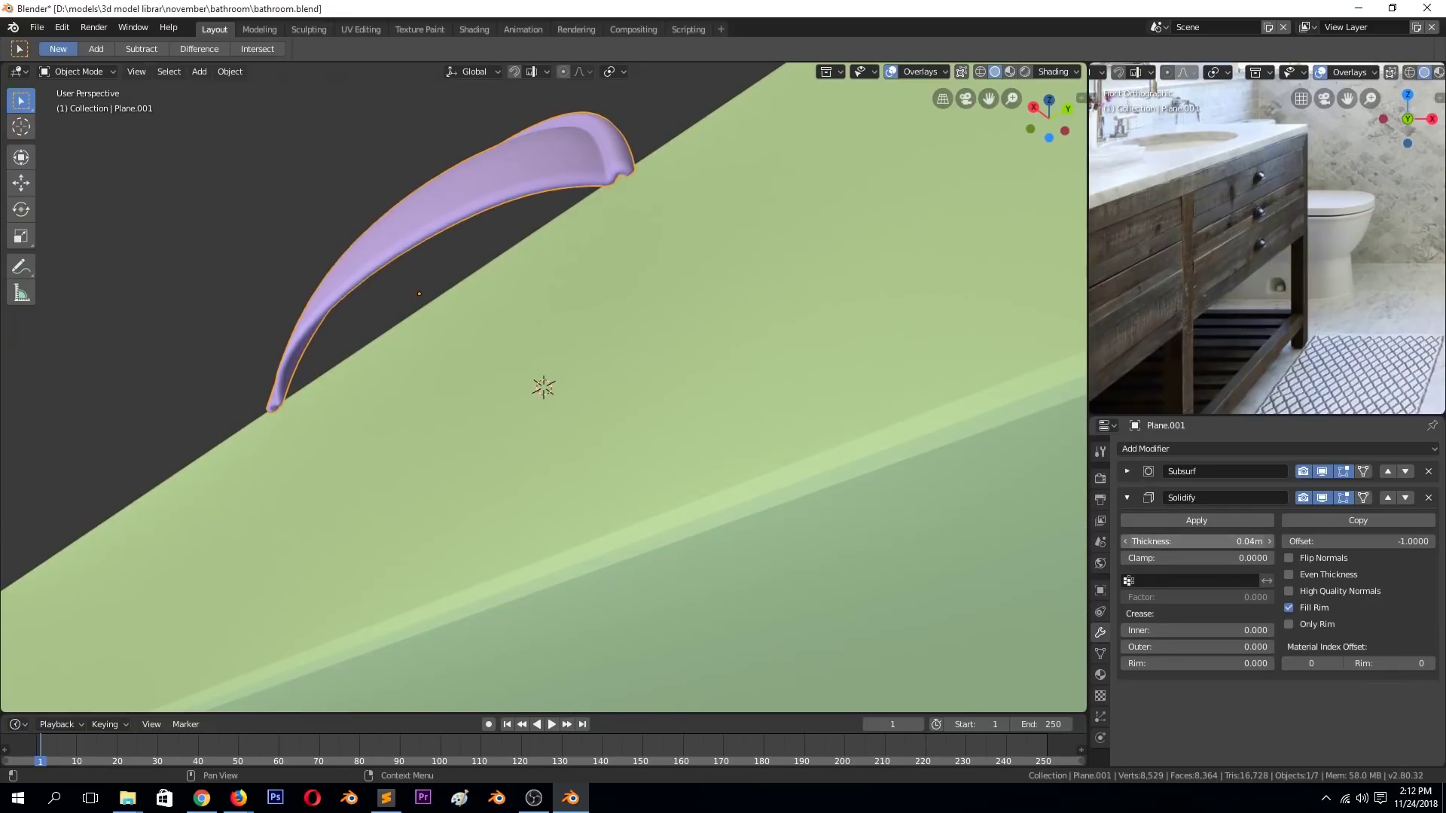
# Move the pull along X onto the drawer front.
pyautogui.moveTo(527, 339)
pyautogui.mouseDown(button='middle')
pyautogui.moveTo(595, 388)
pyautogui.moveTo(478, 392)
pyautogui.mouseUp(button='middle')
pyautogui.click(595, 388)
pyautogui.press('KP_7')
pyautogui.press('KP_1')
pyautogui.press('g')
pyautogui.press('x')
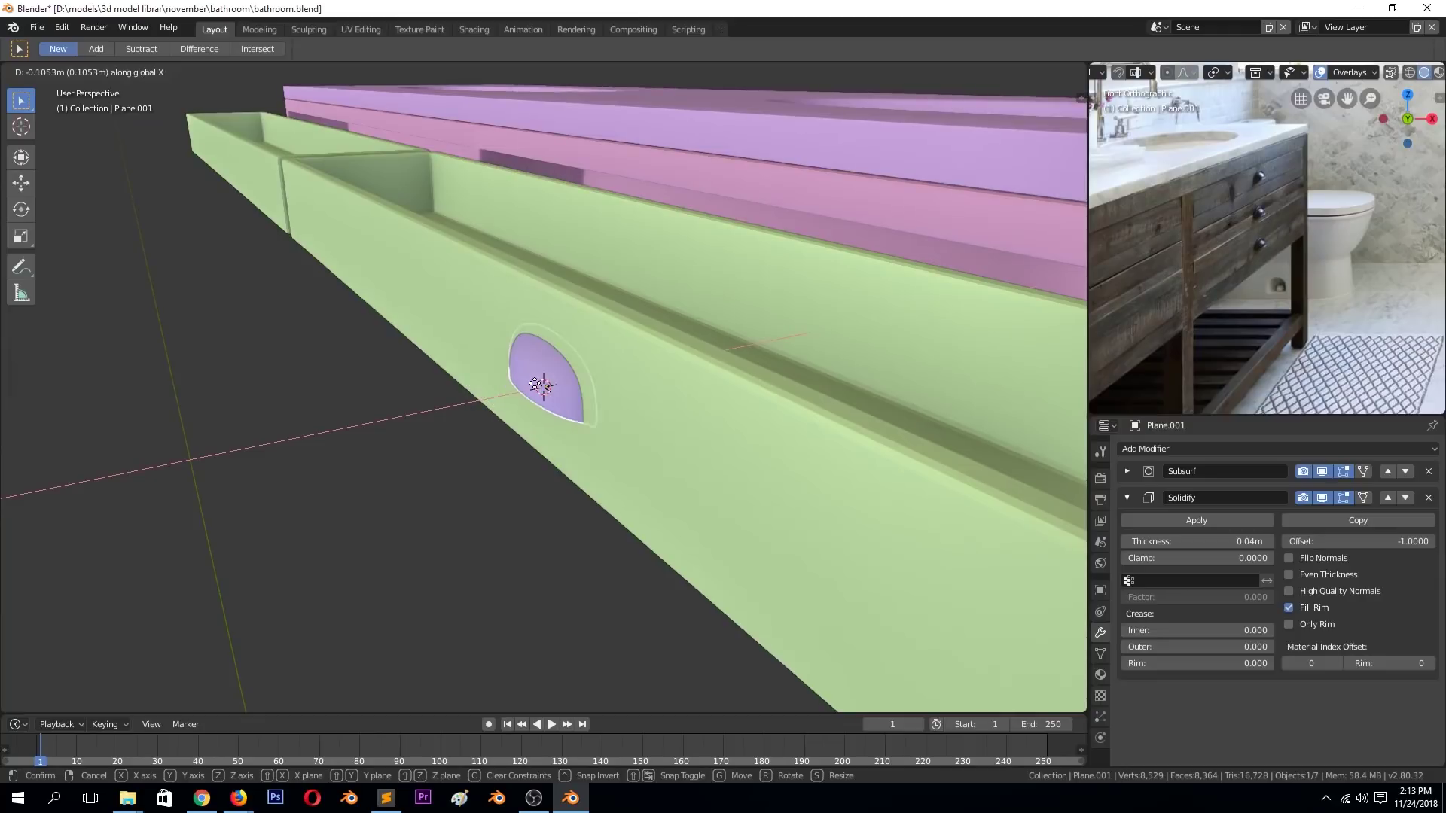
pyautogui.click(530, 386)
pyautogui.moveTo(469, 411); pyautogui.dragTo(678, 456, button='middle')
# Save bathroom.blend and scale the cup pull up by 1.4.
pyautogui.click(549, 430)
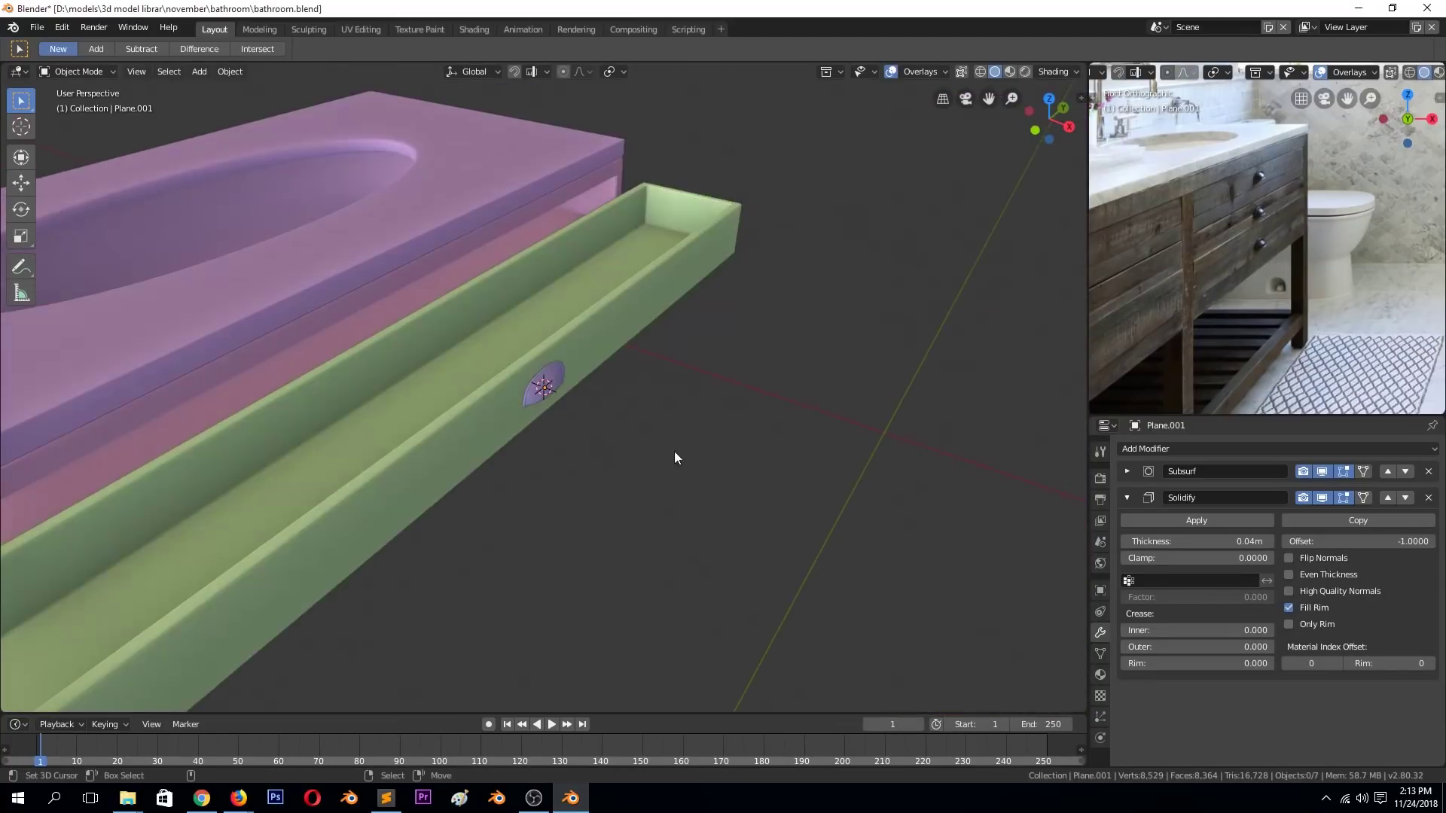
pyautogui.hotkey('ctrl', 'z')
pyautogui.scroll(3, 553, 381)
pyautogui.scroll(-5, 530, 386)
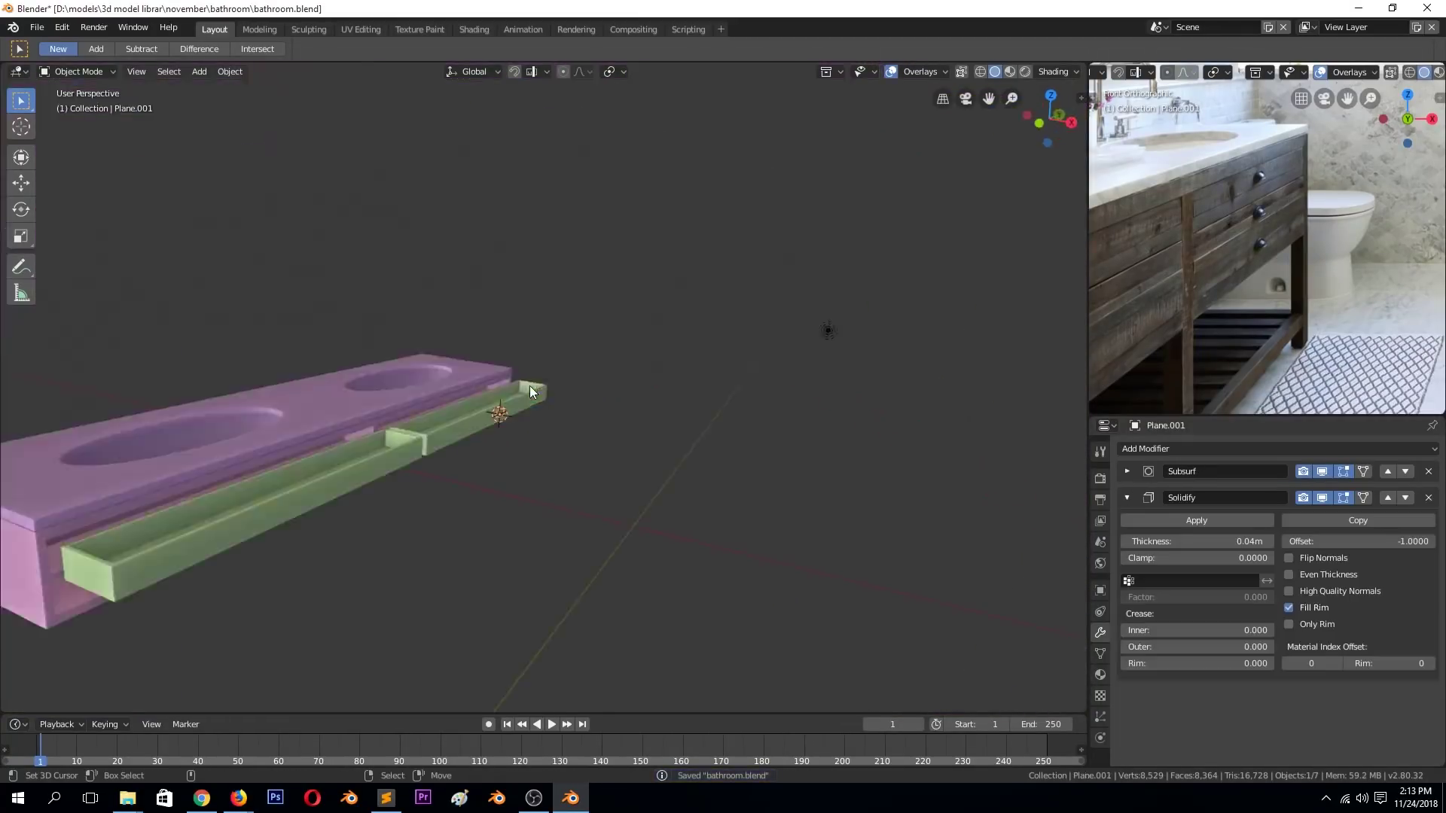
pyautogui.press('KP_3')
pyautogui.hotkey('ctrl', 's')
pyautogui.scroll(-1, 546, 446)
pyautogui.write('s1.4')
pyautogui.press('Return')
# Join the pull into the drawer Cube.002 and slide the drawer along X.
pyautogui.moveTo(591, 410); pyautogui.dragTo(523, 413, button='middle')
pyautogui.click(590, 396)
pyautogui.press('g')
pyautogui.press('x')
pyautogui.press('Escape')
pyautogui.hotkey('ctrl', 'z')
pyautogui.scroll(4, 576, 412)
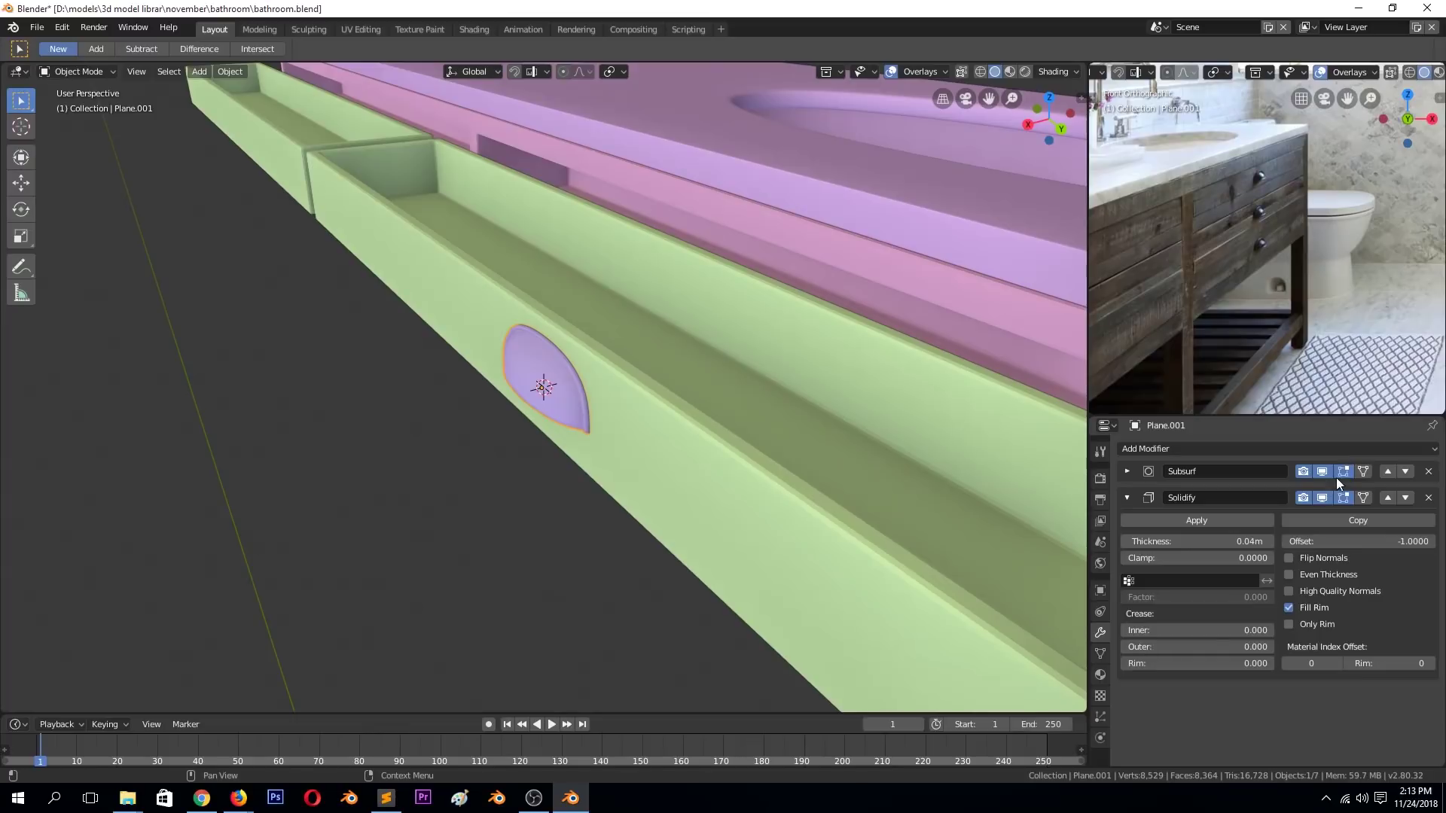
pyautogui.keyDown('shift'); pyautogui.click(630, 394); pyautogui.keyUp('shift')
pyautogui.hotkey('ctrl', 'j')
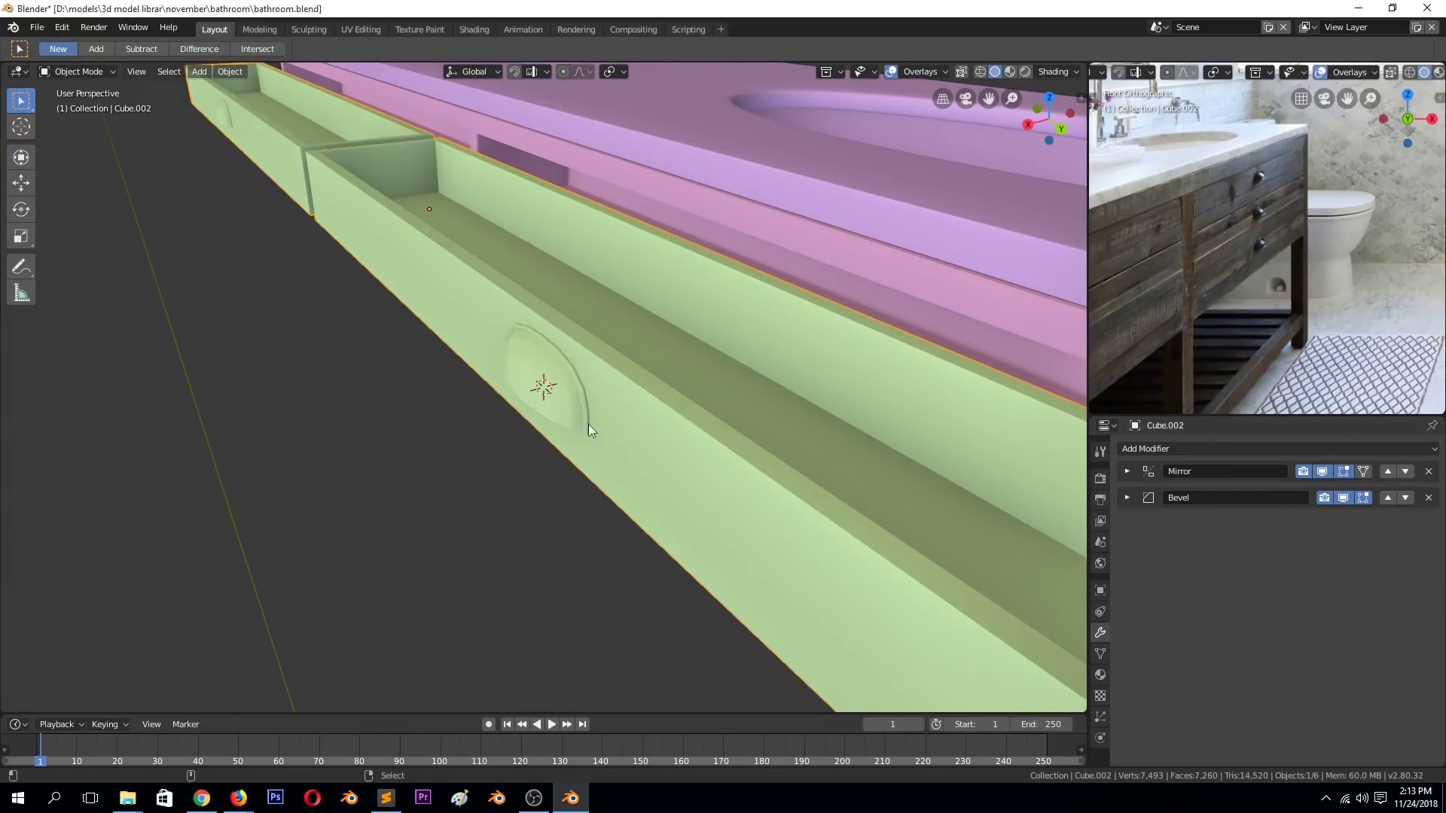
pyautogui.press('g')
pyautogui.press('x')
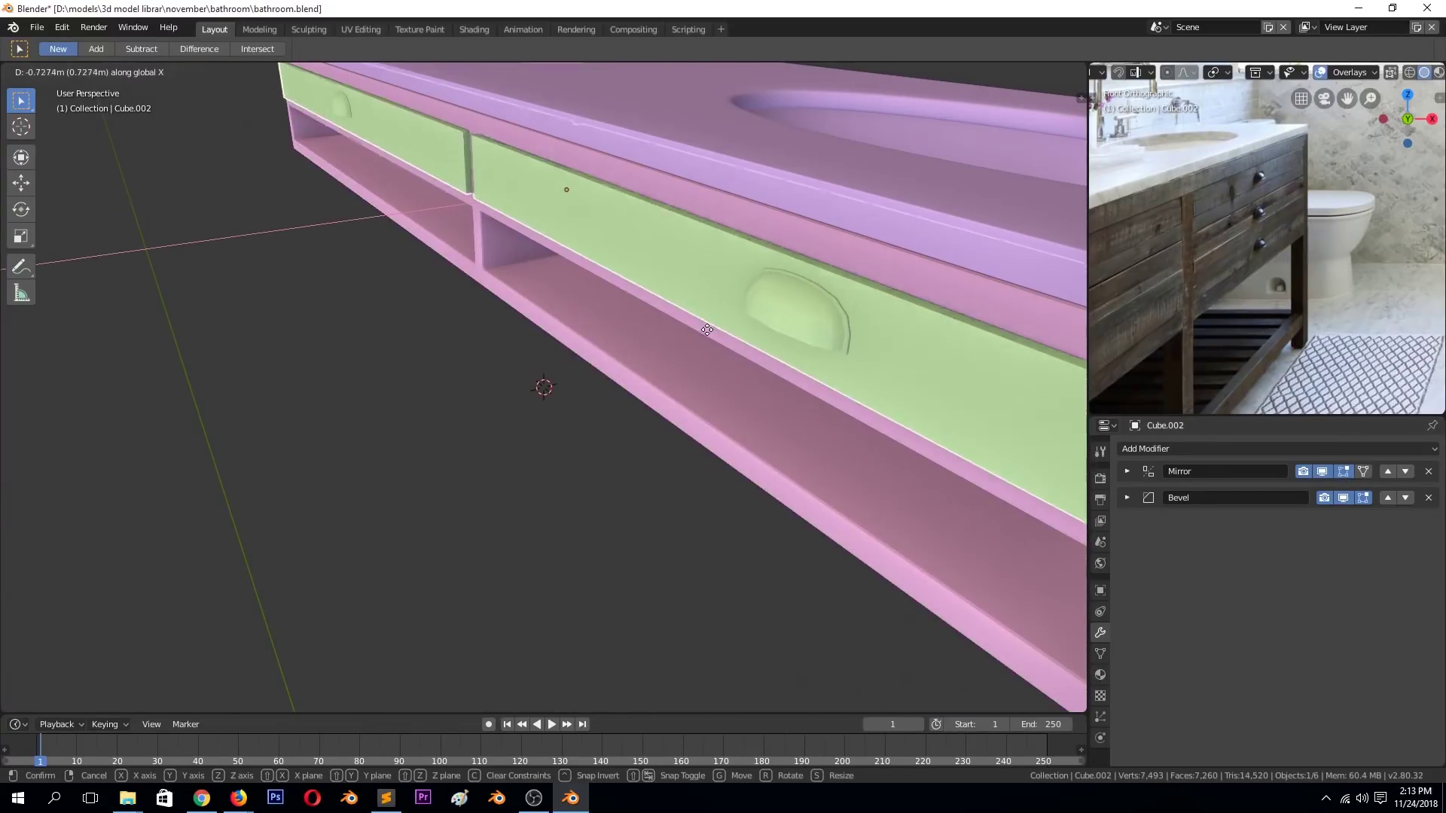
pyautogui.click(710, 328)
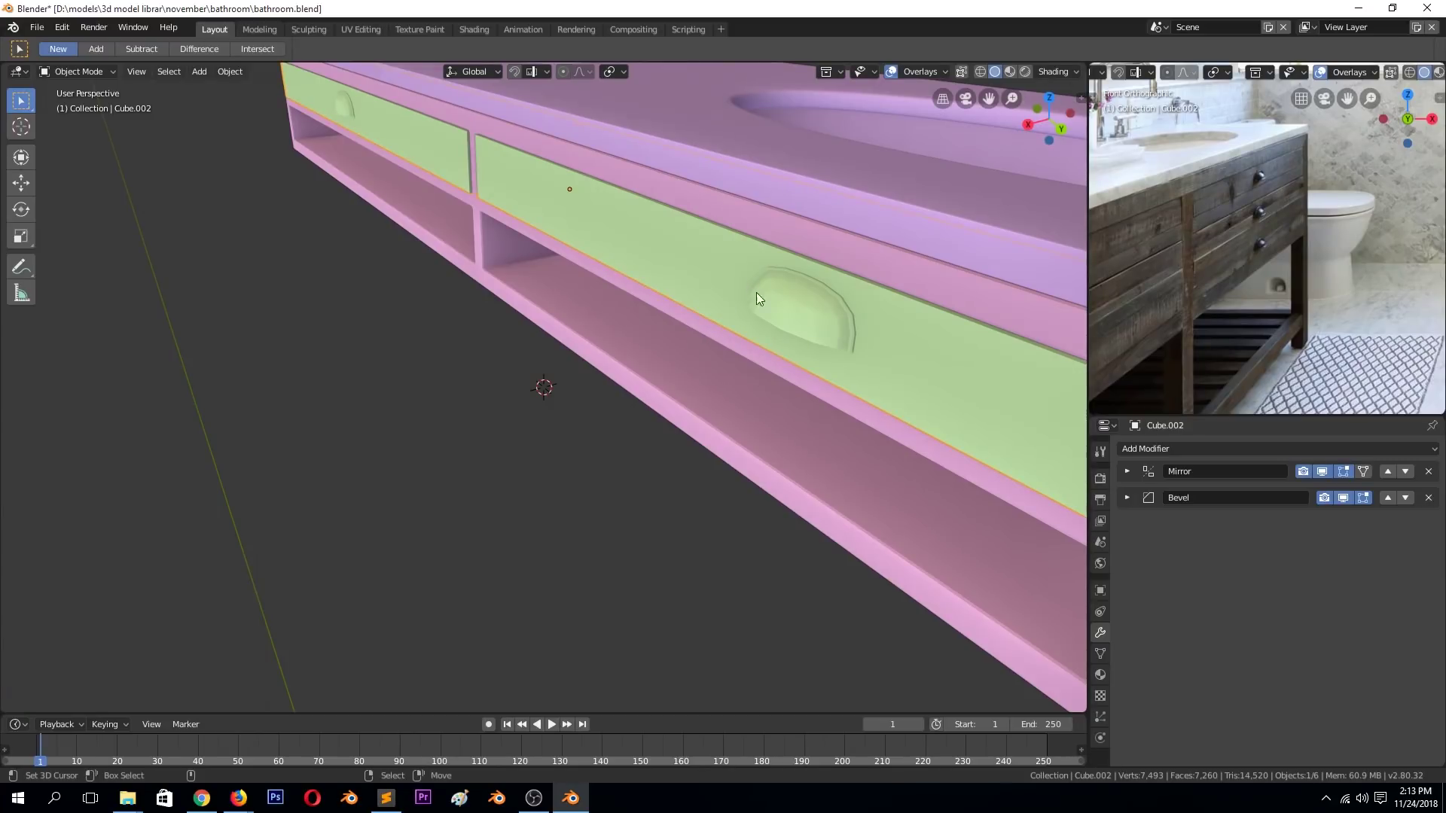
# Duplicate the drawer and place the copy directly below along Z.
pyautogui.press('KP_3')
pyautogui.hotkey('shift', 'd')
pyautogui.press('z')
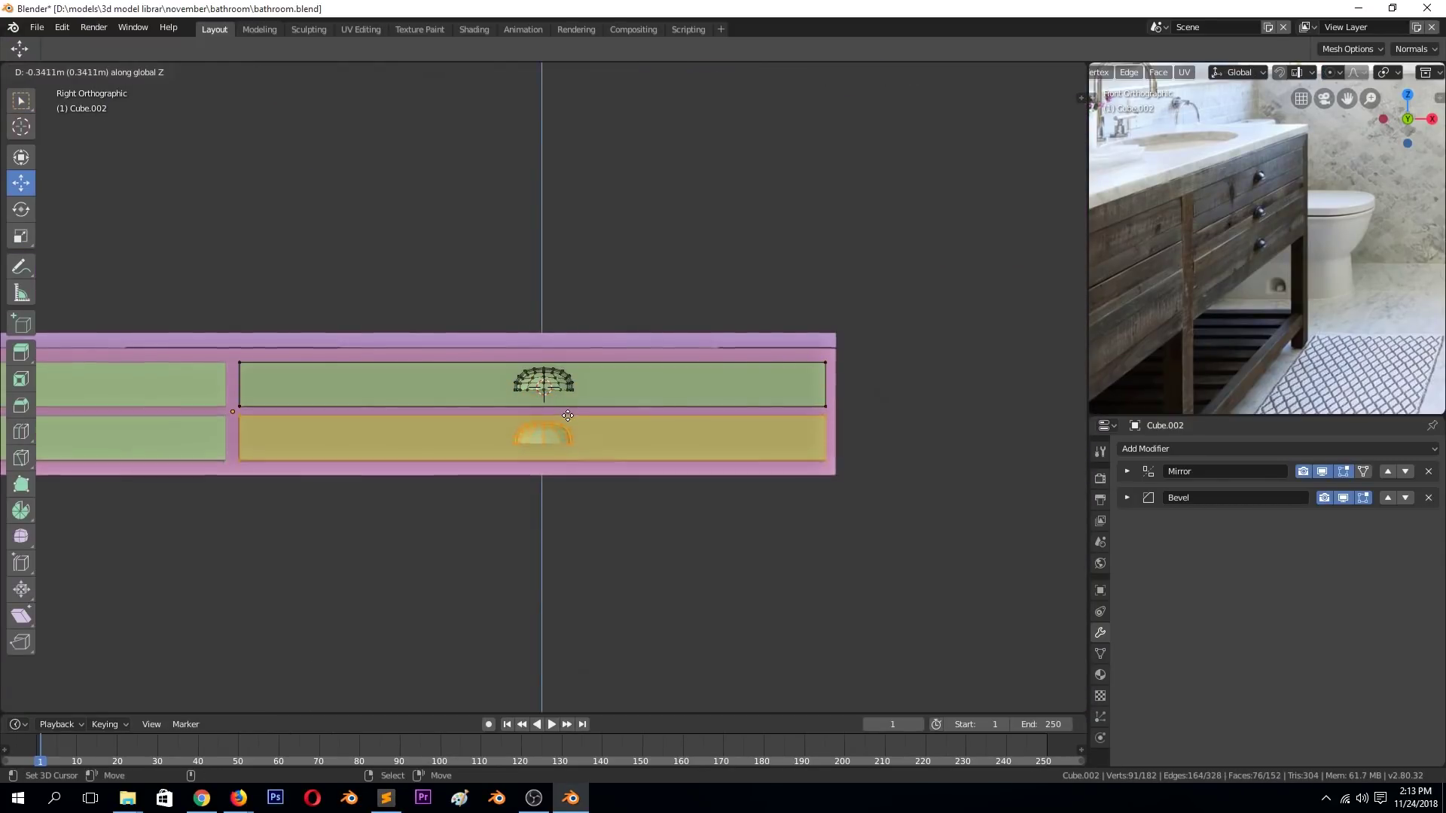
pyautogui.click(622, 341)
pyautogui.moveTo(622, 340); pyautogui.dragTo(708, 390, button='middle')
pyautogui.scroll(-2, 707, 396)
# Save the file, select the vanity cabinet and view it from the right side.
pyautogui.hotkey('ctrl', 's')
pyautogui.click(313, 491)
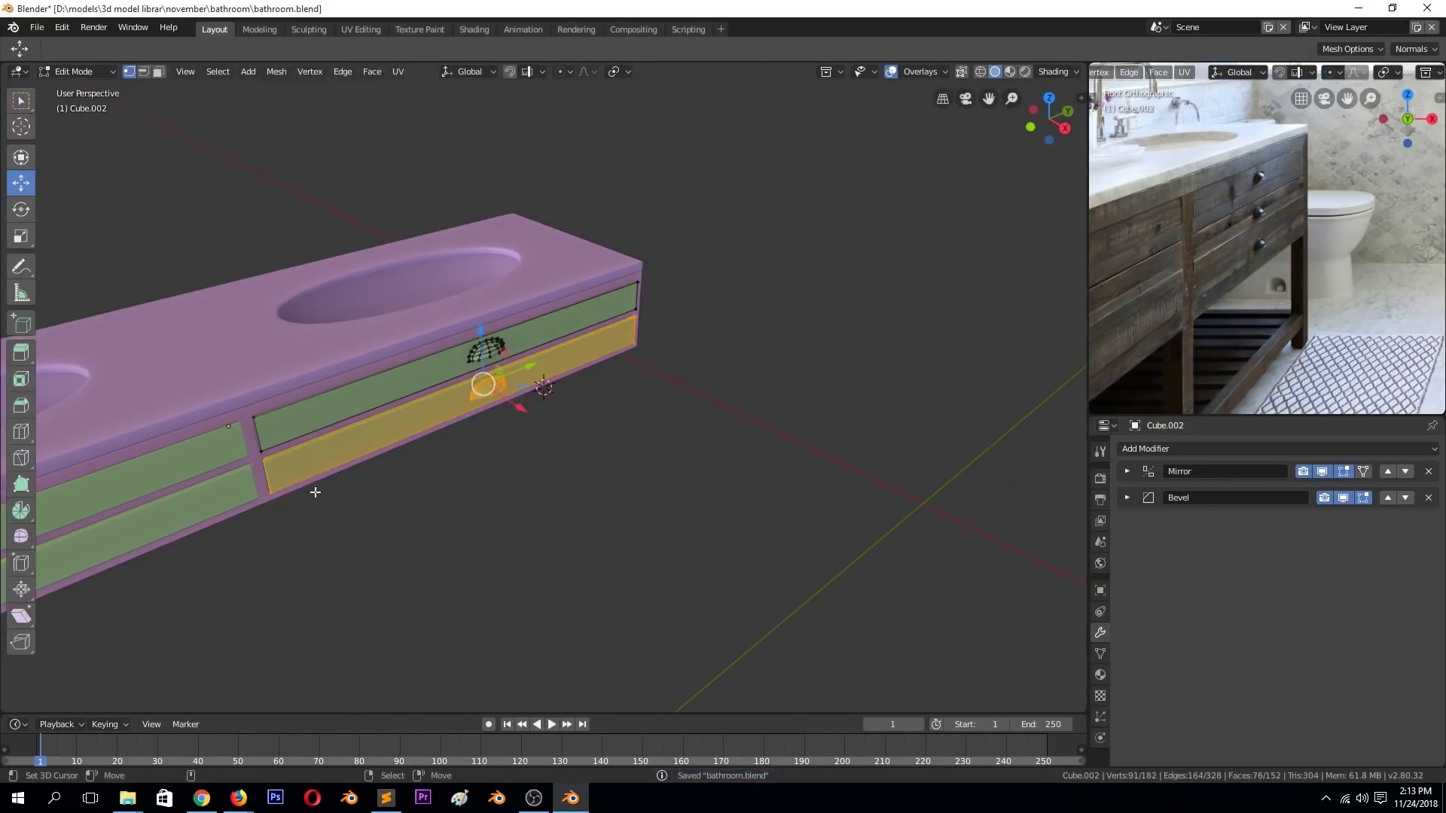
pyautogui.moveTo(313, 491); pyautogui.dragTo(301, 476, button='middle')
pyautogui.press('Tab')
pyautogui.scroll(2, 277, 432)
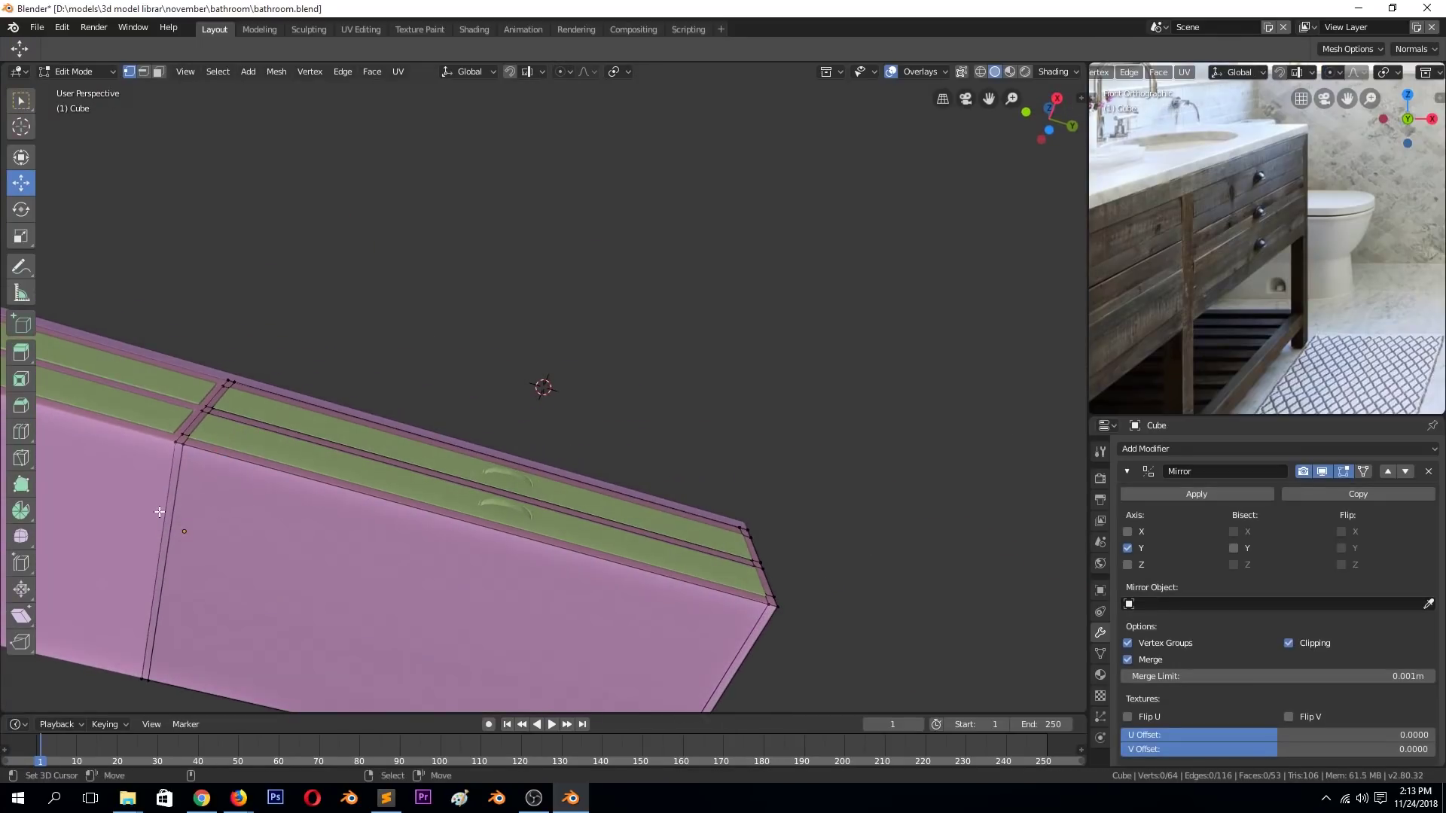
pyautogui.scroll(-2, 159, 512)
pyautogui.press('KP_3')
pyautogui.press('Tab')
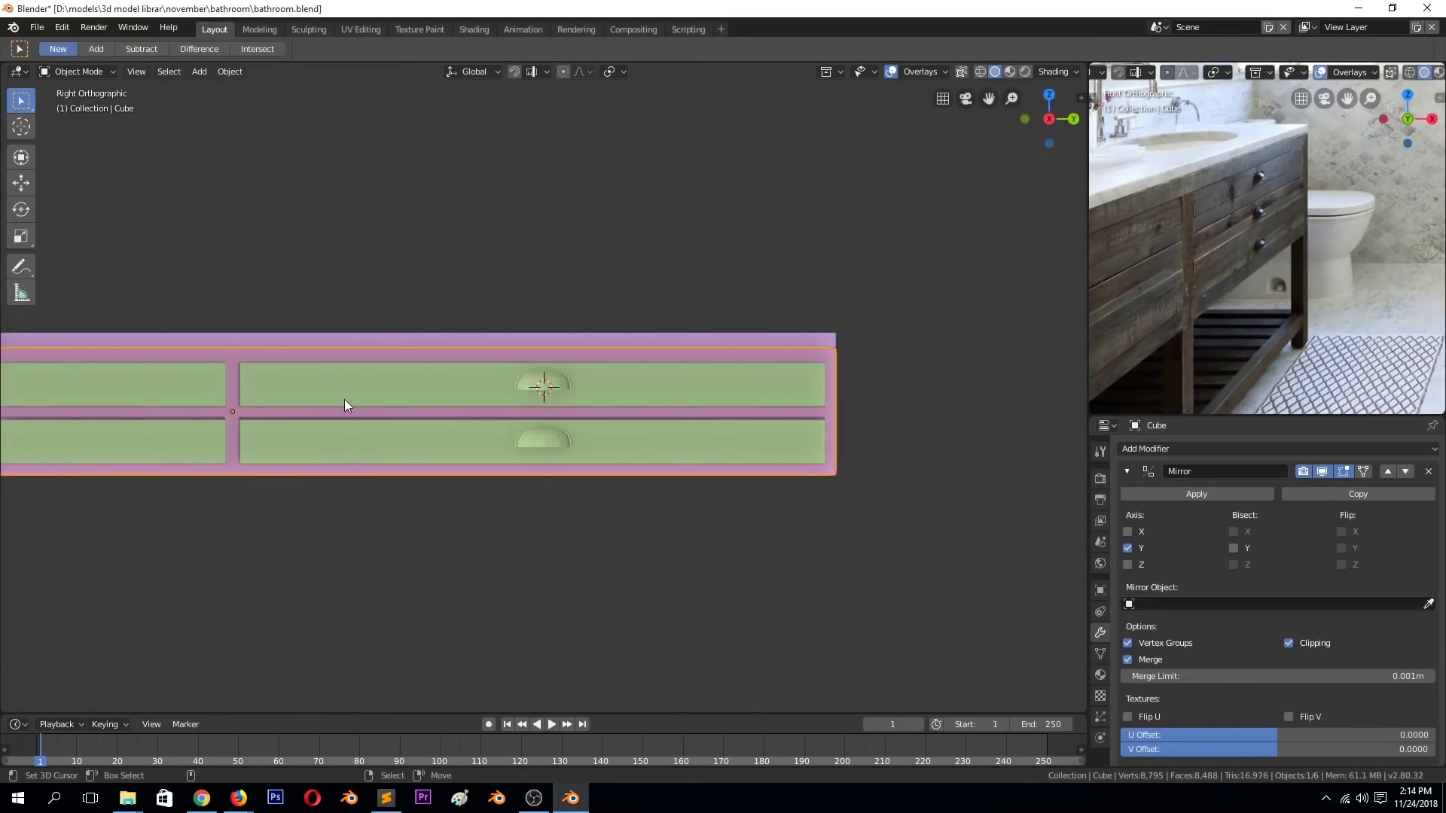
# In X-ray edit mode, box-select the drawer divider vertices and move them to widen it.
pyautogui.press('Tab')
pyautogui.hotkey('alt', 'z')
pyautogui.hotkey('alt', 'a')
pyautogui.press('b')
pyautogui.moveTo(237, 311); pyautogui.dragTo(256, 485)
pyautogui.moveTo(293, 407); pyautogui.dragTo(314, 414)
pyautogui.click(308, 412)
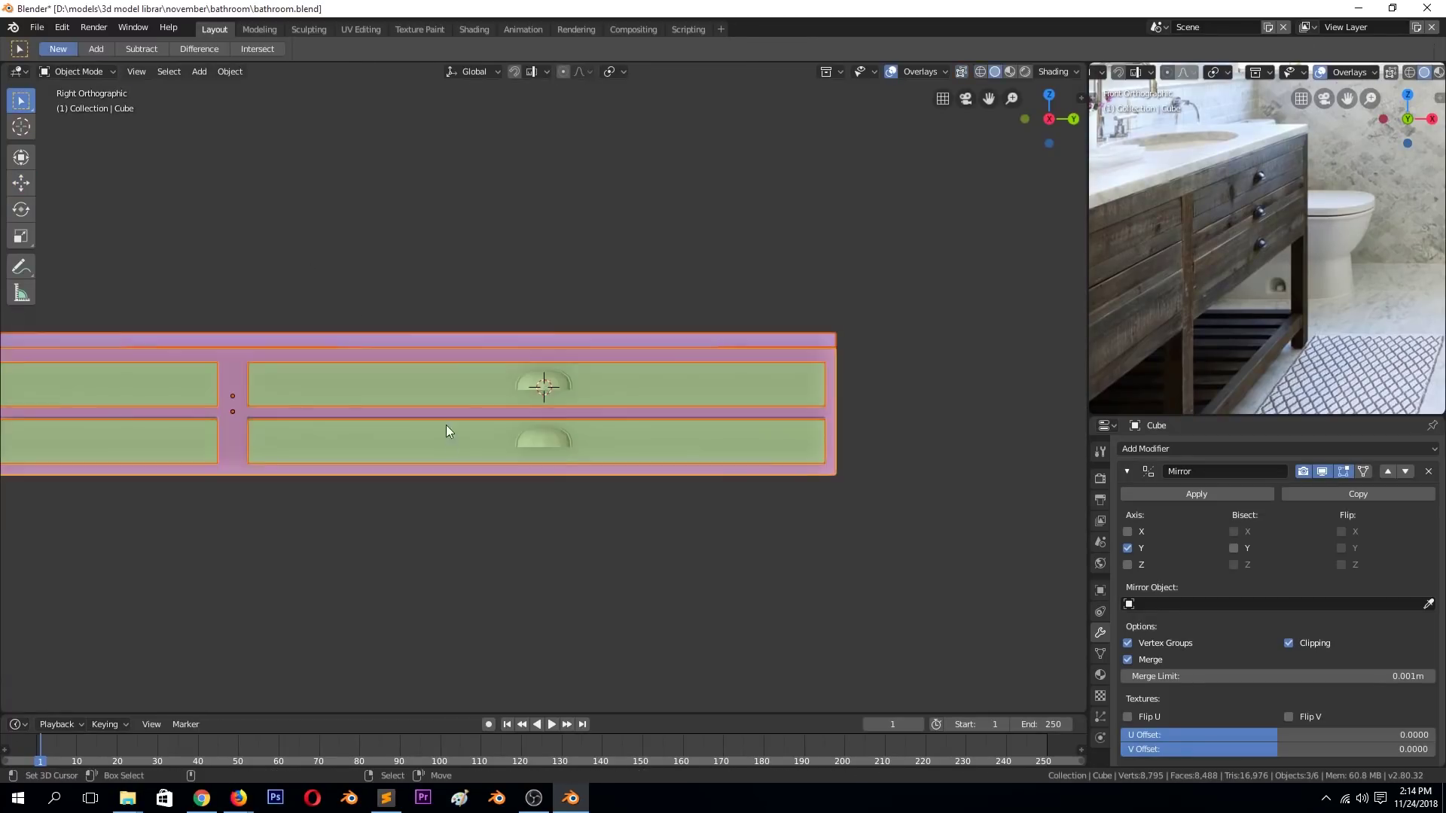
# Shift the right end stile vertices slightly left to widen it, then save.
pyautogui.press('z')
pyautogui.click(789, 346)
pyautogui.moveTo(779, 302); pyautogui.dragTo(836, 471)
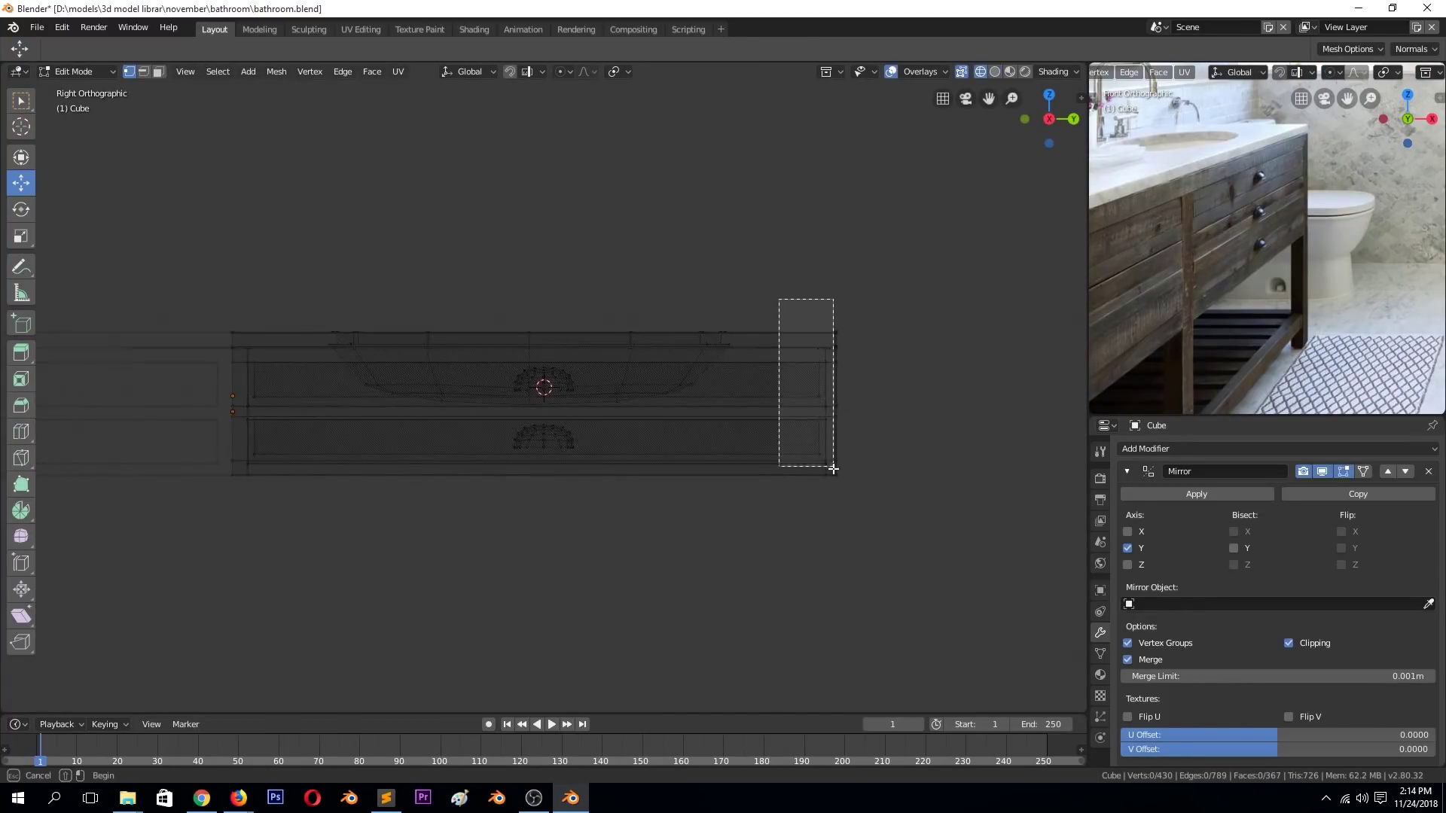
pyautogui.moveTo(875, 399); pyautogui.dragTo(862, 397)
pyautogui.press('Tab')
pyautogui.press('z')
pyautogui.click(953, 403)
pyautogui.hotkey('ctrl', 's')
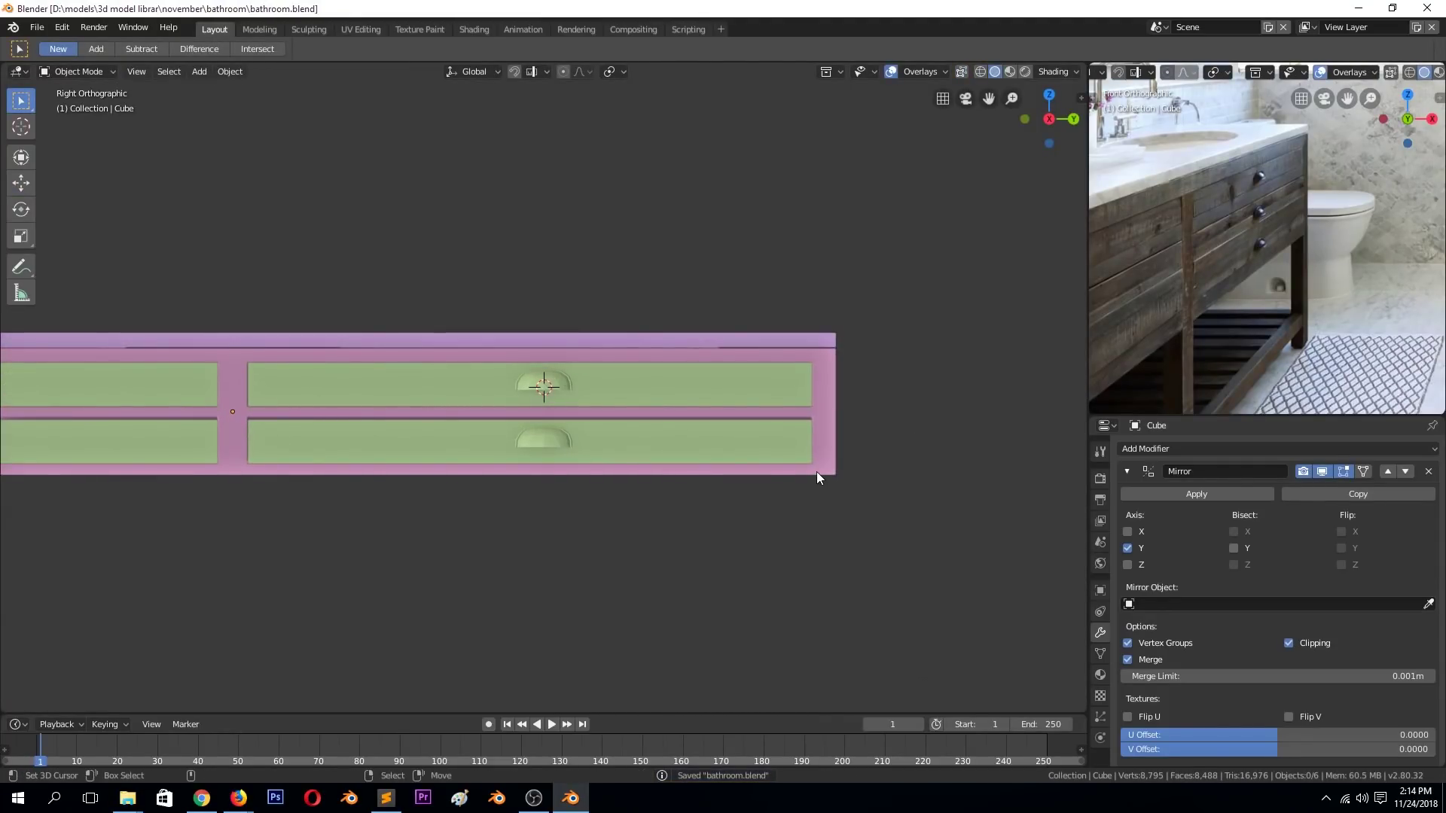
# Box-select the lower part of the cabinet and move it down along Z.
pyautogui.hotkey('ctrl', 'z')
pyautogui.hotkey('ctrl', 'shift', 'z')
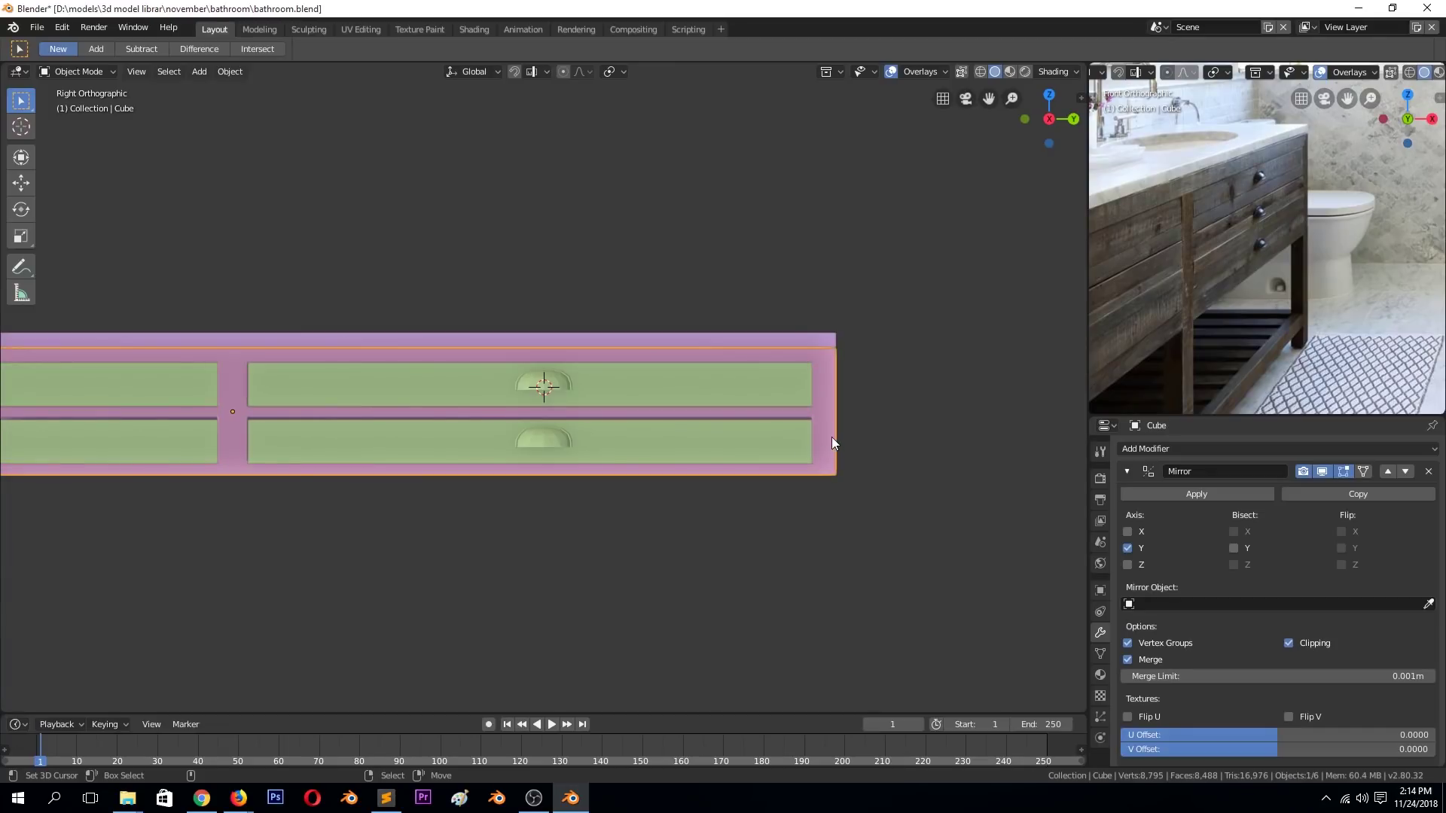
pyautogui.press('Tab')
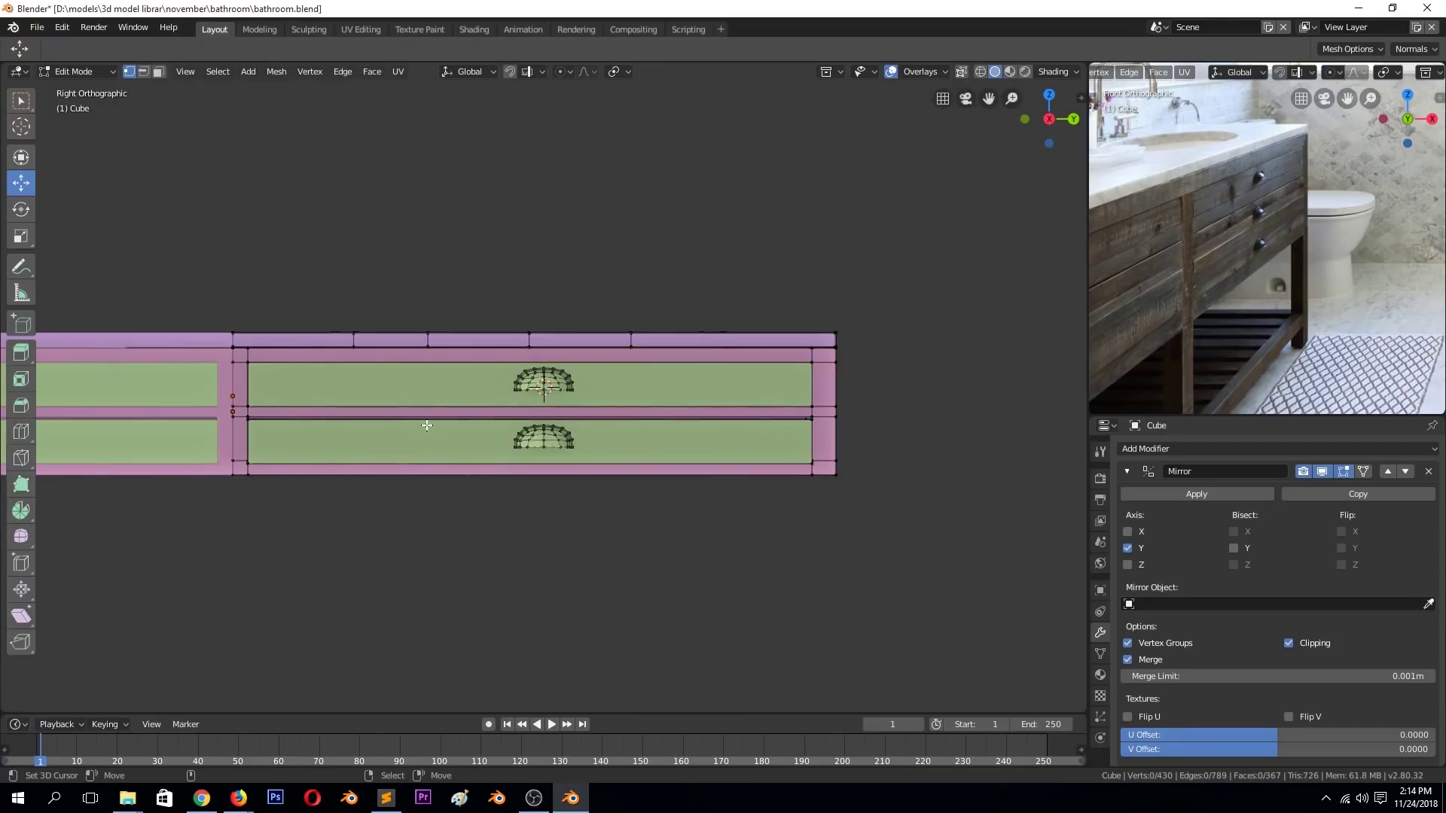
pyautogui.press('z')
pyautogui.click(290, 454)
pyautogui.press('b')
pyautogui.moveTo(211, 414); pyautogui.dragTo(906, 581)
pyautogui.press('g')
pyautogui.press('z')
pyautogui.click(536, 452)
# Select the cabinet's bottom edge and drop it slightly lower.
pyautogui.click(263, 505)
pyautogui.press('b')
pyautogui.moveTo(220, 481); pyautogui.dragTo(856, 569)
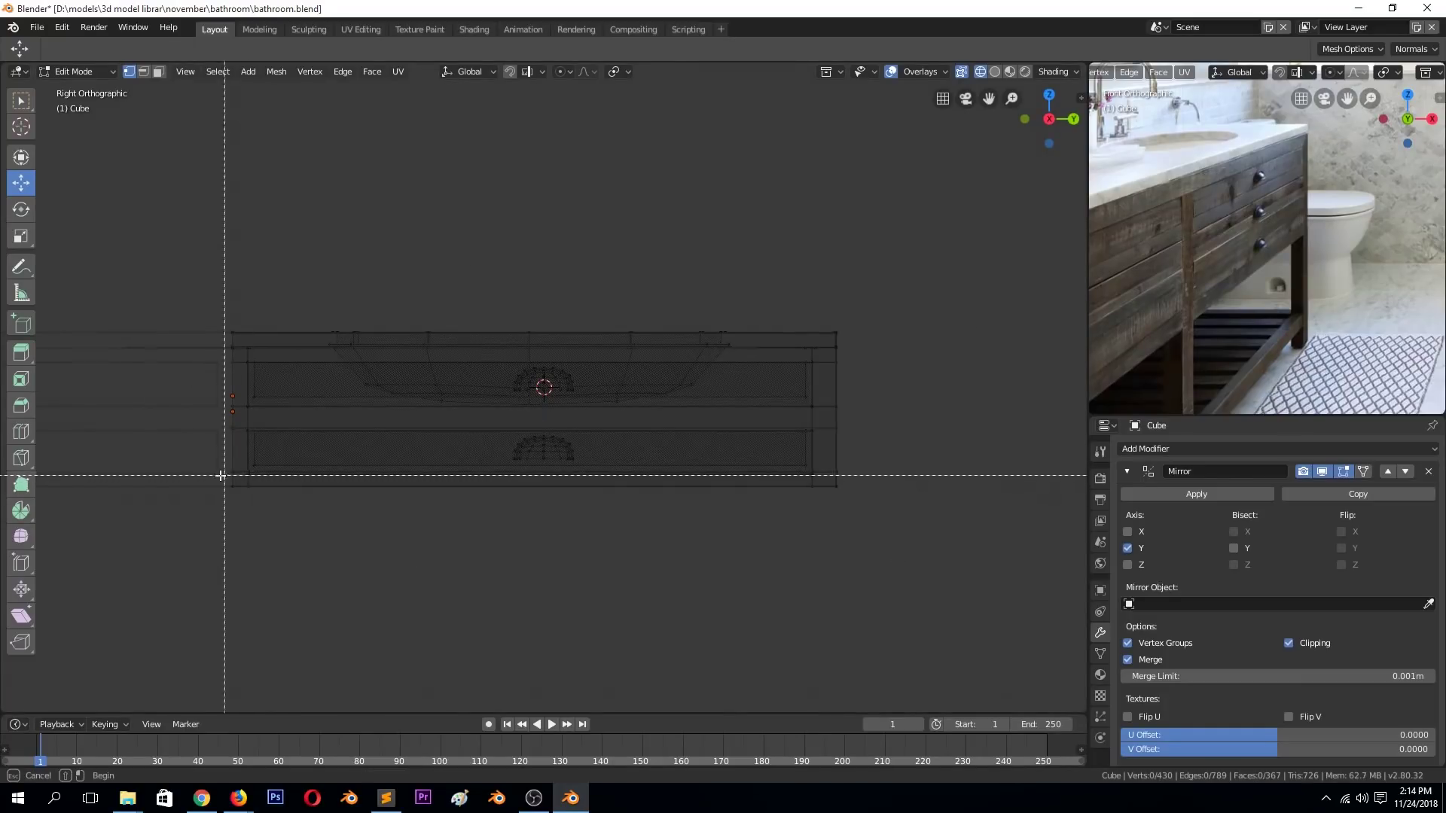
pyautogui.press('b')
pyautogui.moveTo(219, 482); pyautogui.dragTo(235, 484)
pyautogui.keyDown('alt'); pyautogui.click(532, 484); pyautogui.keyUp('alt')
# Turn off X-ray, return to solid shading and save bathroom.blend.
pyautogui.press('g')
pyautogui.press('z')
pyautogui.click(532, 452)
pyautogui.press('Tab')
pyautogui.press('z')
pyautogui.click(688, 426)
pyautogui.hotkey('ctrl', 's')
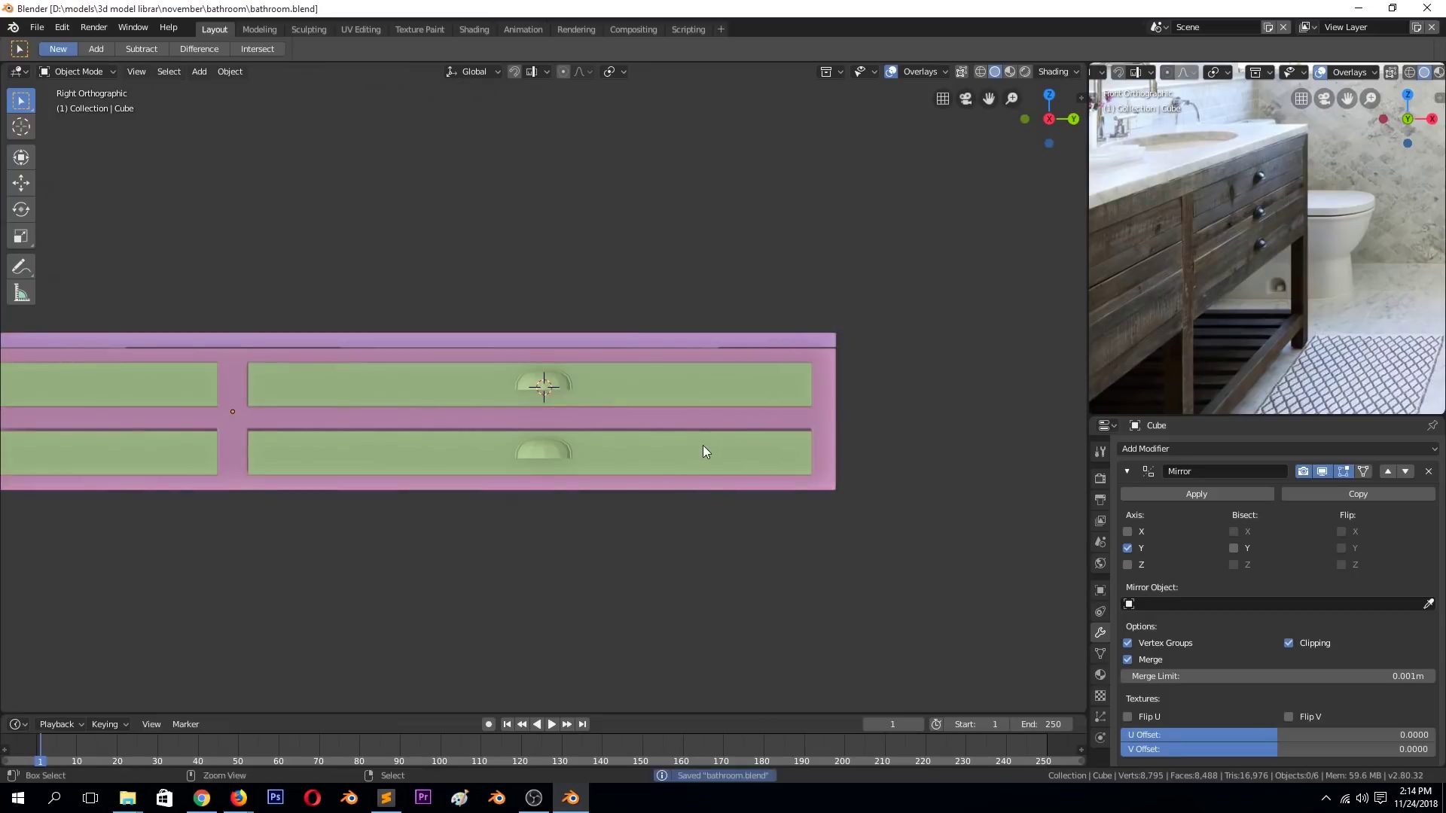
# Make the other cabinet piece active and orbit to a side view of the drawers.
pyautogui.moveTo(703, 445); pyautogui.dragTo(780, 483, button='middle')
pyautogui.click(572, 361)
pyautogui.click(230, 72)
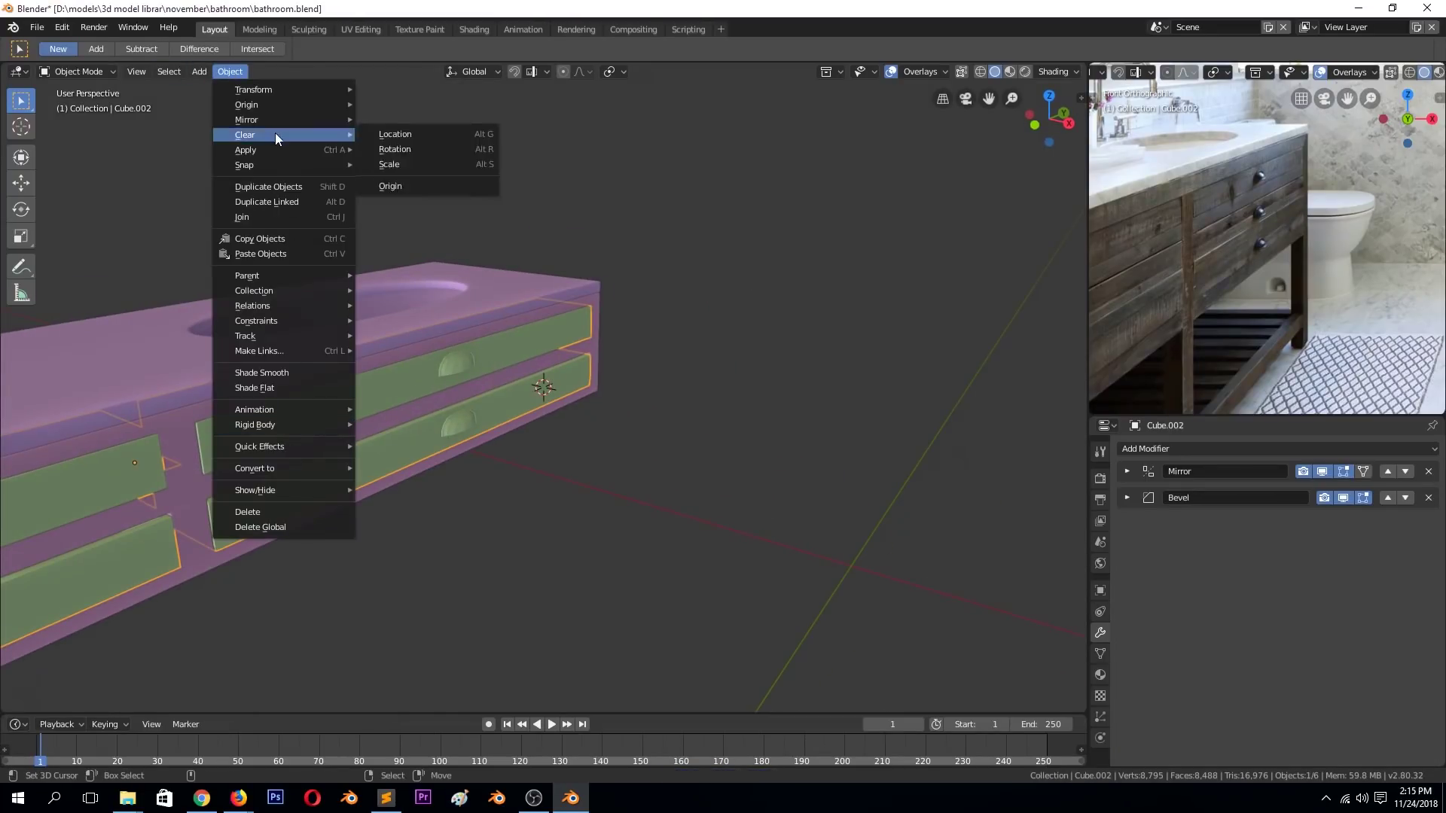
pyautogui.moveTo(544, 431)
pyautogui.mouseDown(button='middle')
pyautogui.moveTo(536, 498)
pyautogui.moveTo(561, 517)
pyautogui.moveTo(698, 430)
pyautogui.mouseUp(button='middle')
pyautogui.scroll(-5, 536, 499)
# Save, then add two loop cuts on the vanity's end panel.
pyautogui.hotkey('ctrl', 's')
pyautogui.click(825, 468)
pyautogui.press('KP_1')
pyautogui.press('Tab')
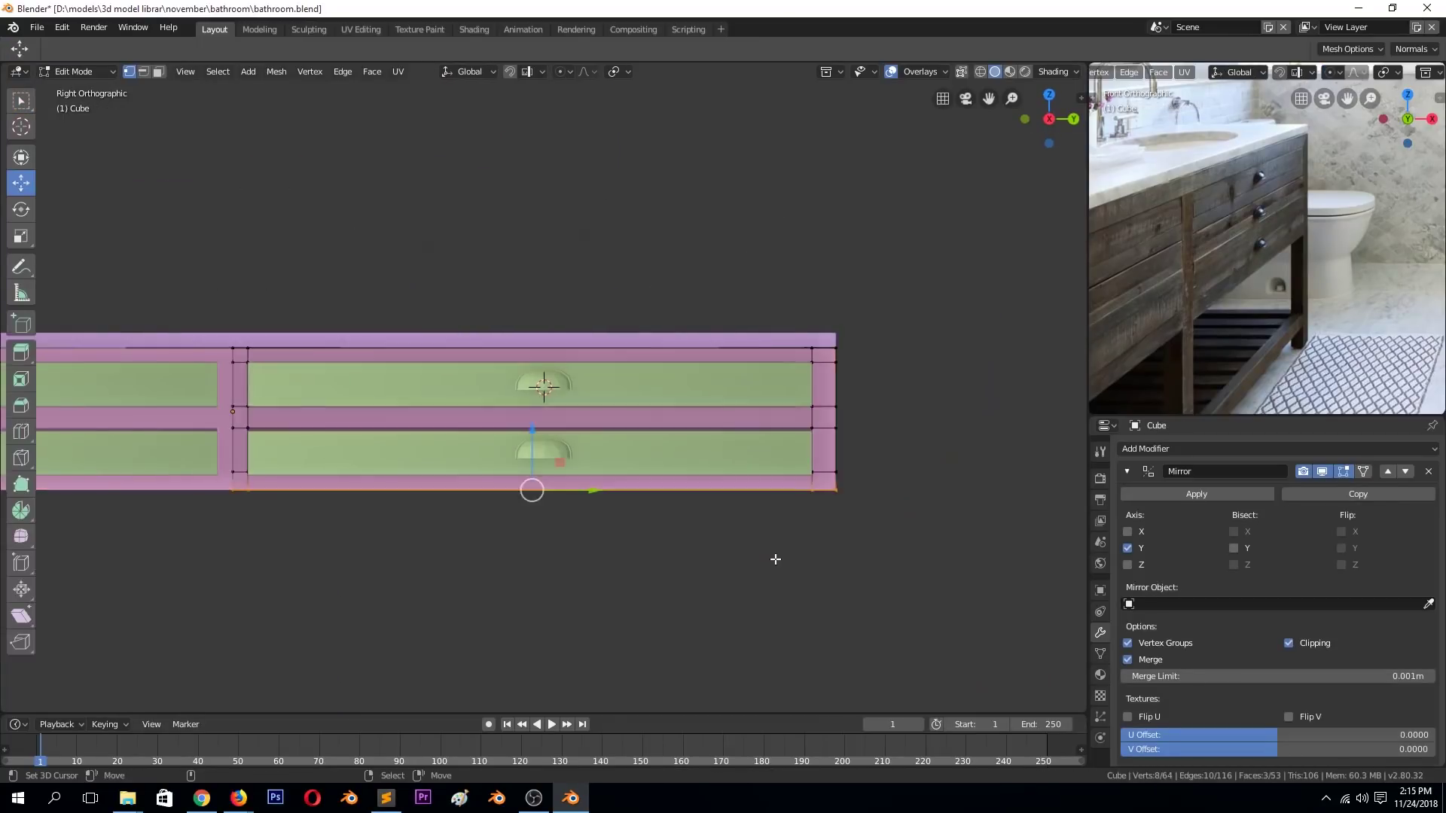
pyautogui.moveTo(783, 530); pyautogui.dragTo(636, 655, button='middle')
pyautogui.hotkey('ctrl', 'r')
pyautogui.click(898, 445)
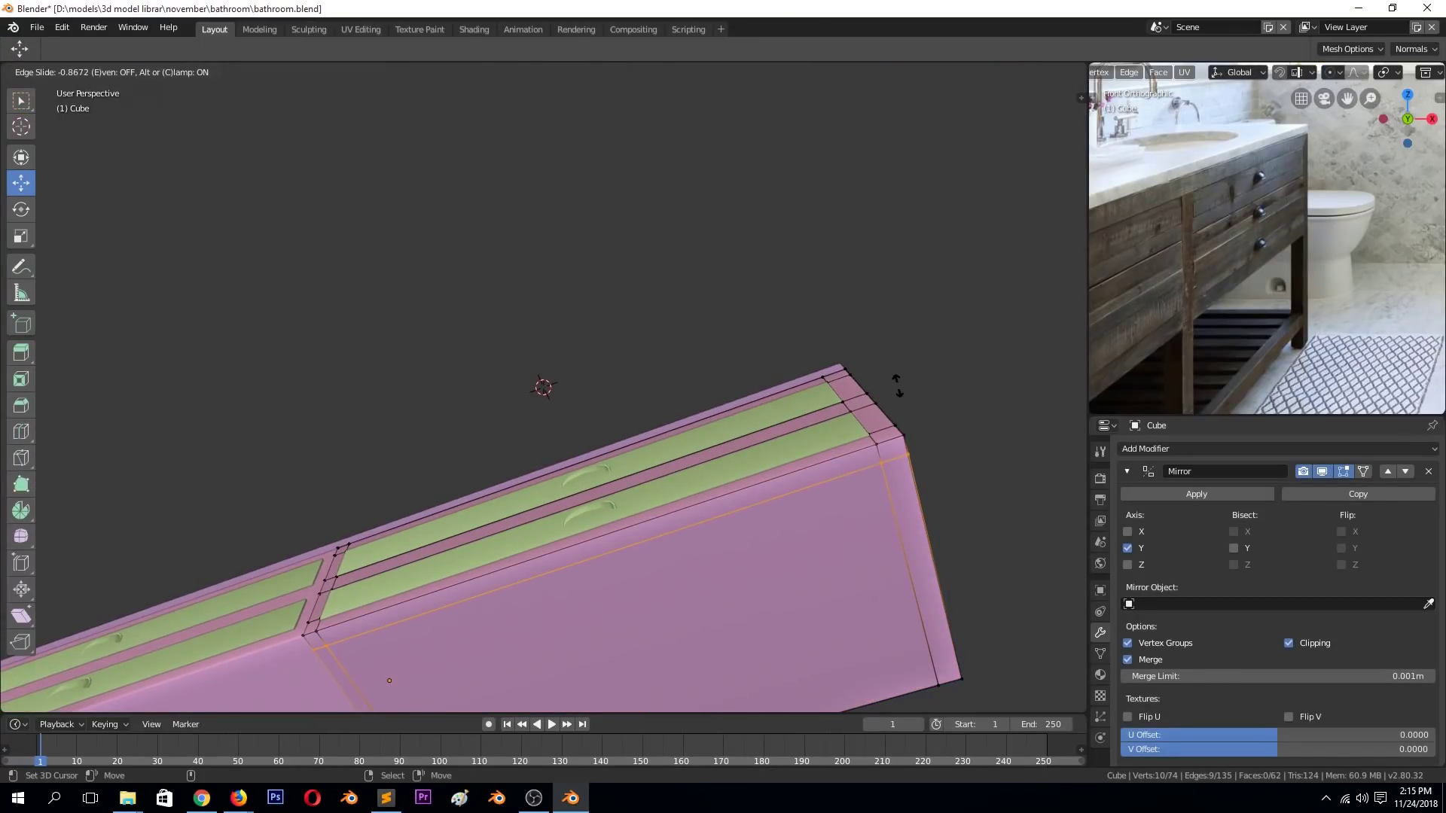
pyautogui.click(897, 385)
pyautogui.hotkey('ctrl', 'r')
pyautogui.click(942, 574)
pyautogui.click(971, 659)
pyautogui.scroll(-2, 753, 578)
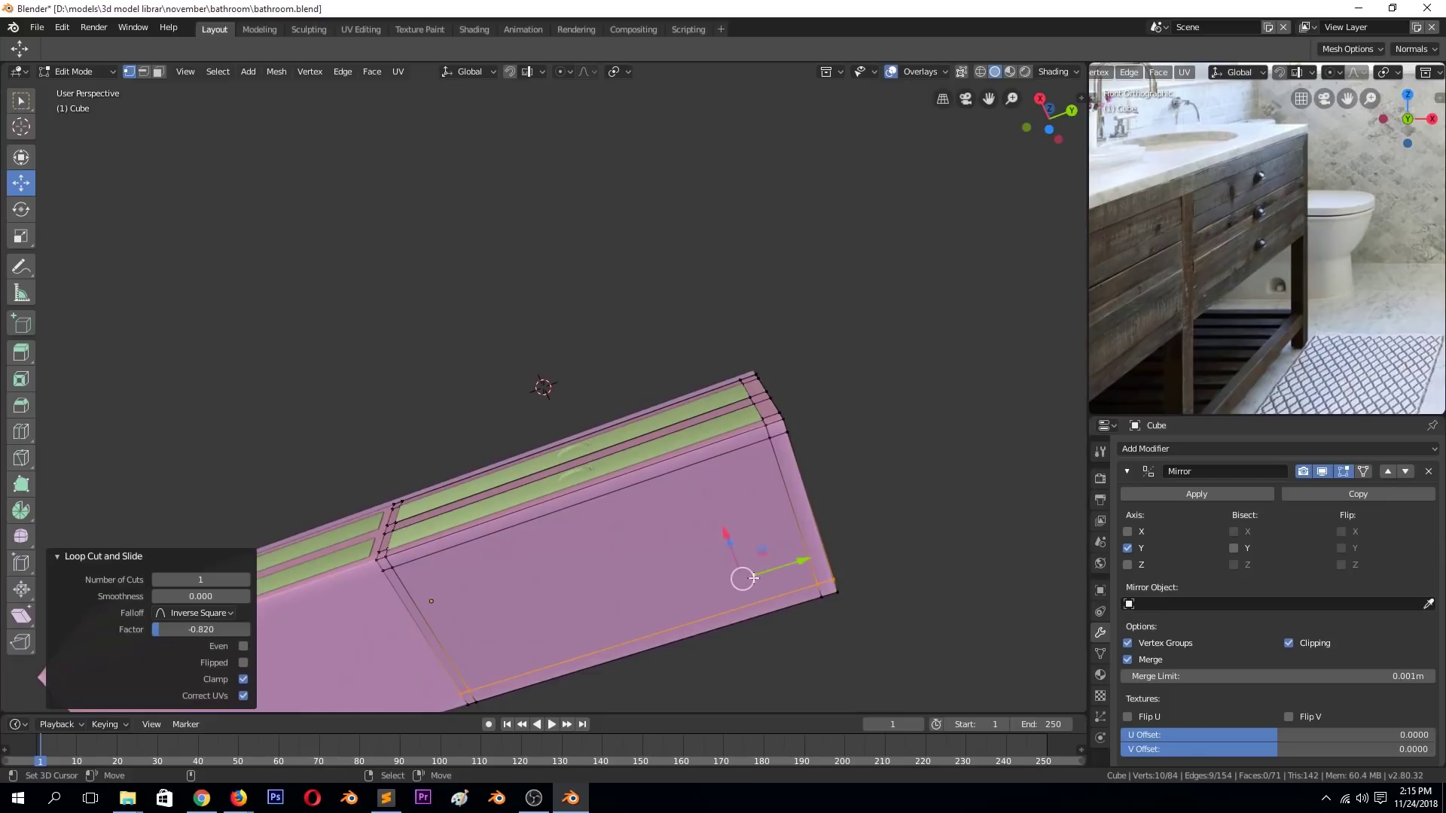
# Select the corner faces and extrude them downward into legs.
pyautogui.keyDown('alt'); pyautogui.click(388, 561); pyautogui.keyUp('alt')
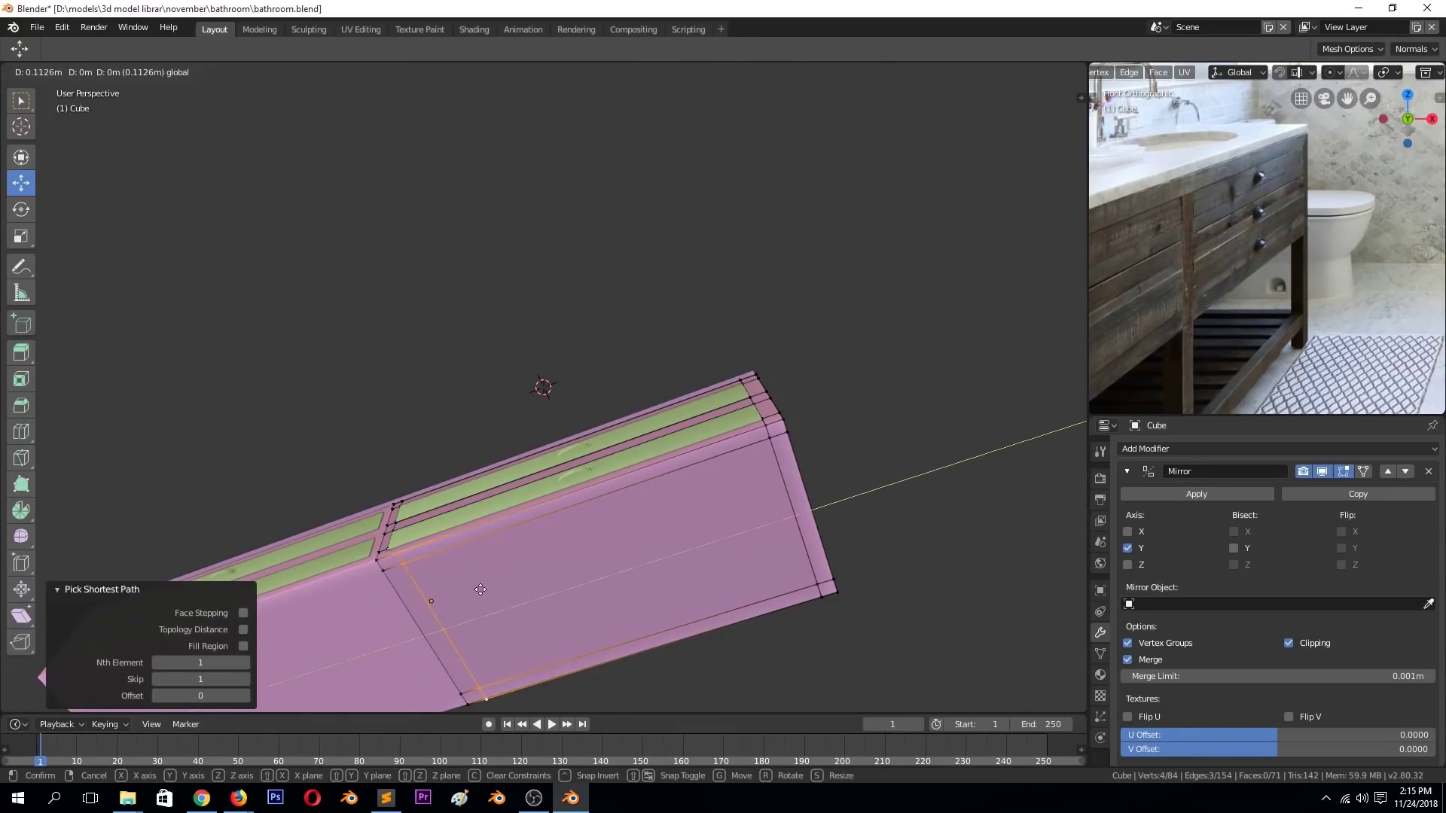
pyautogui.keyDown('ctrl'); pyautogui.click(471, 698); pyautogui.keyUp('ctrl')
pyautogui.hotkey('ctrl', 'z')
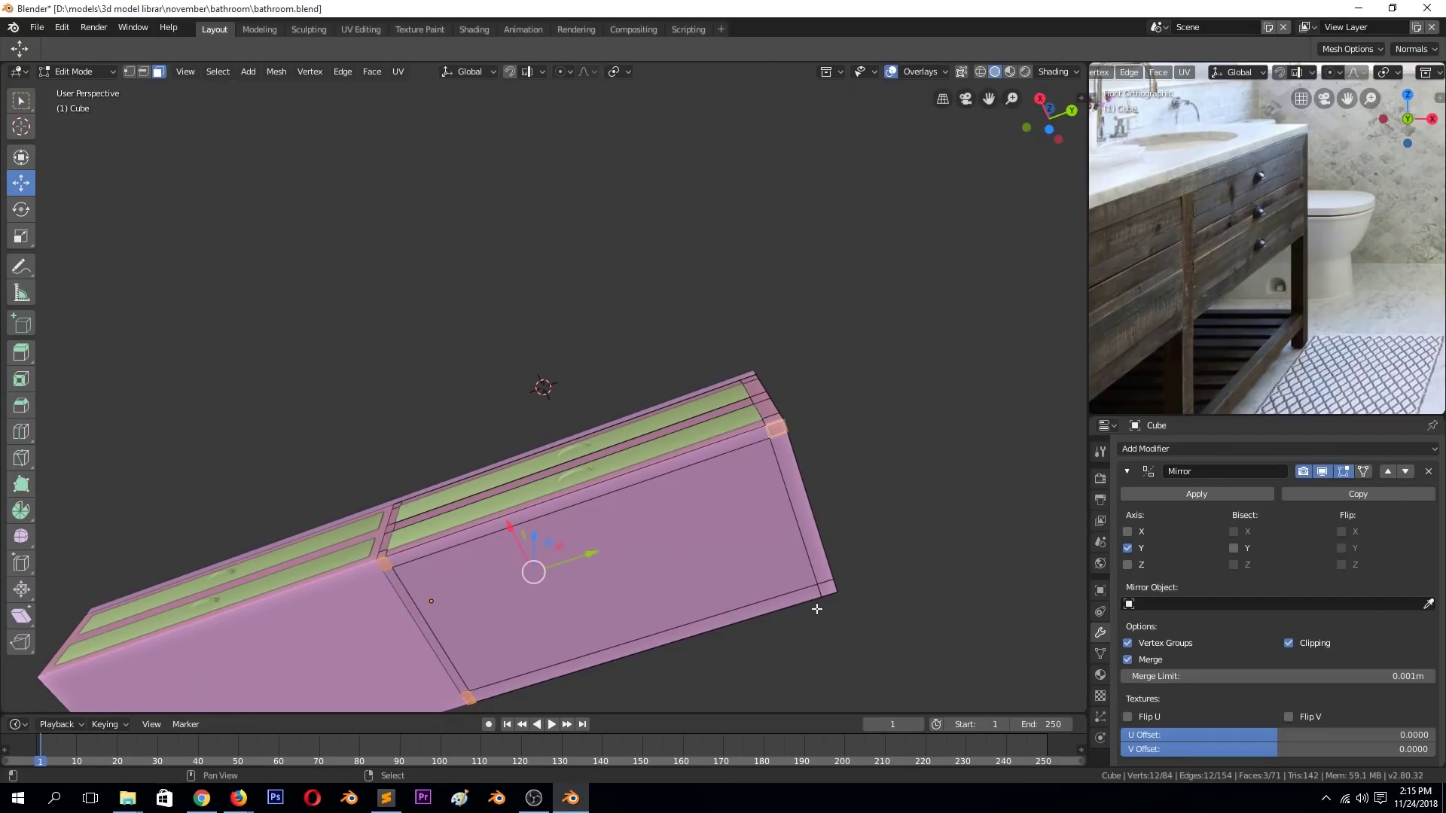
pyautogui.press('KP_0')
pyautogui.press('e')
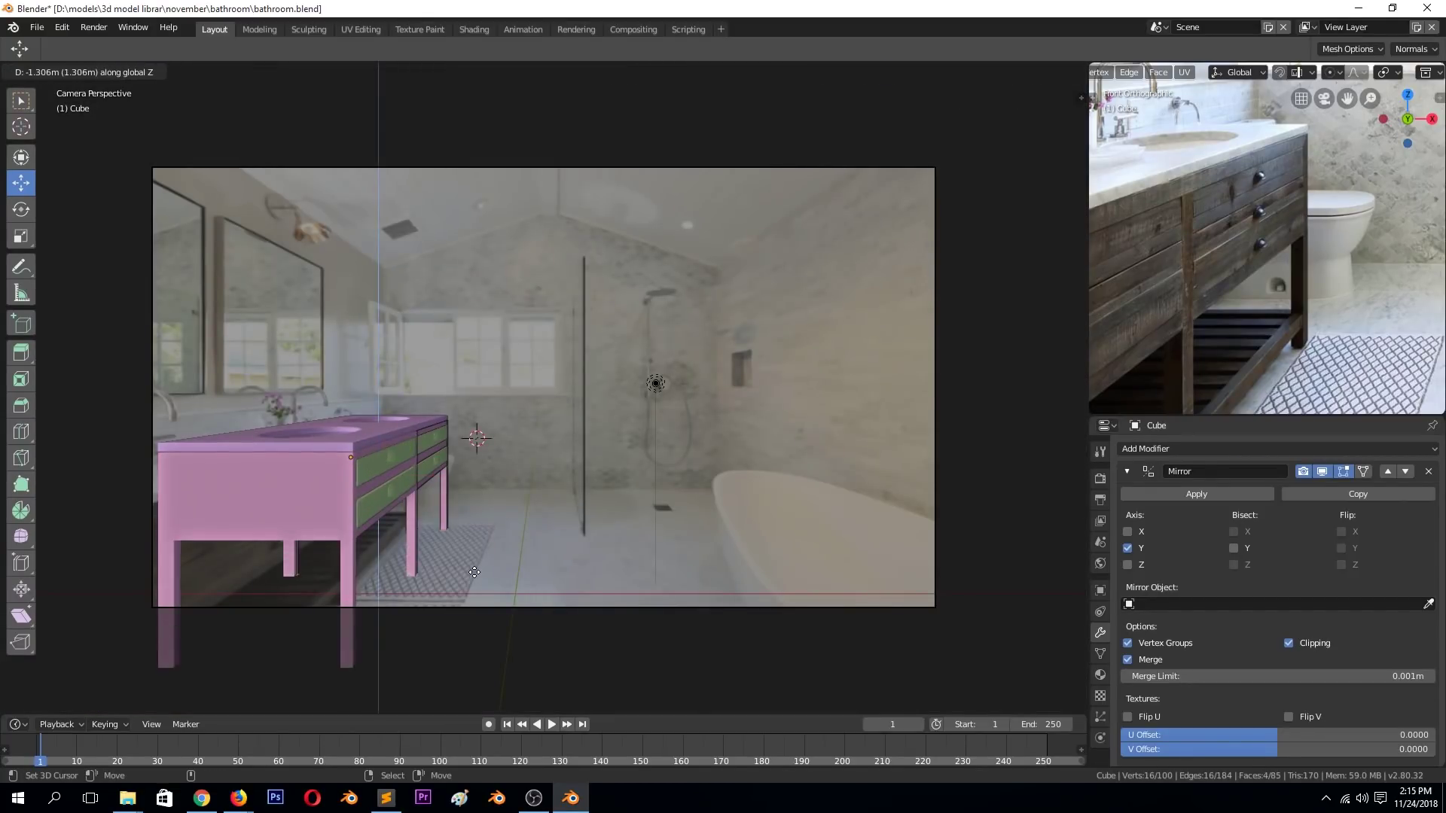
pyautogui.click(480, 570)
# Add a loop cut across the leg, cancelling an accidental shrink.
pyautogui.press('KP_1')
pyautogui.scroll(3, 504, 555)
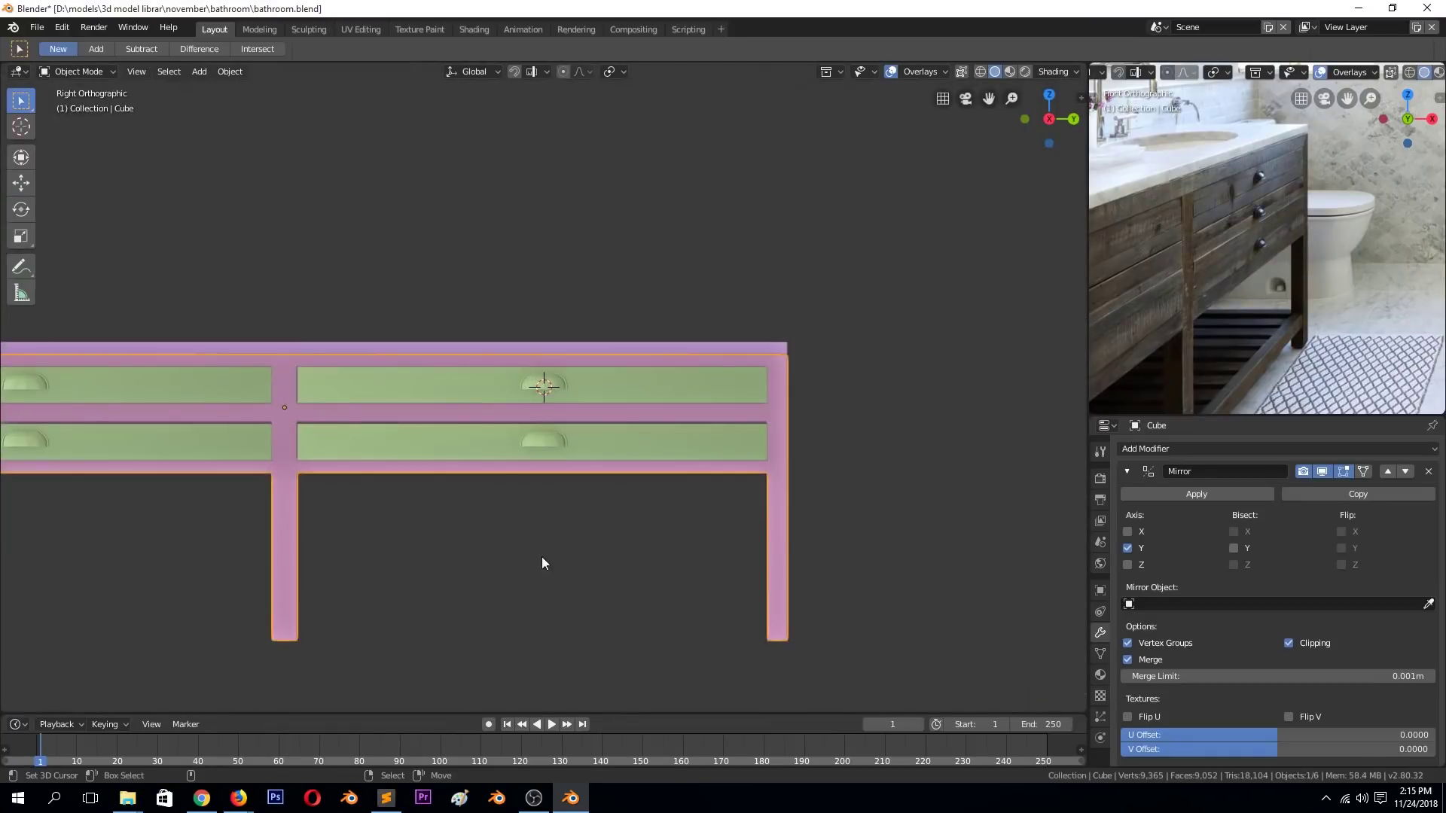
pyautogui.moveTo(543, 561); pyautogui.dragTo(477, 587, button='middle')
pyautogui.scroll(2, 477, 587)
pyautogui.hotkey('alt', 's')
pyautogui.rightClick(417, 574)
pyautogui.click(434, 541)
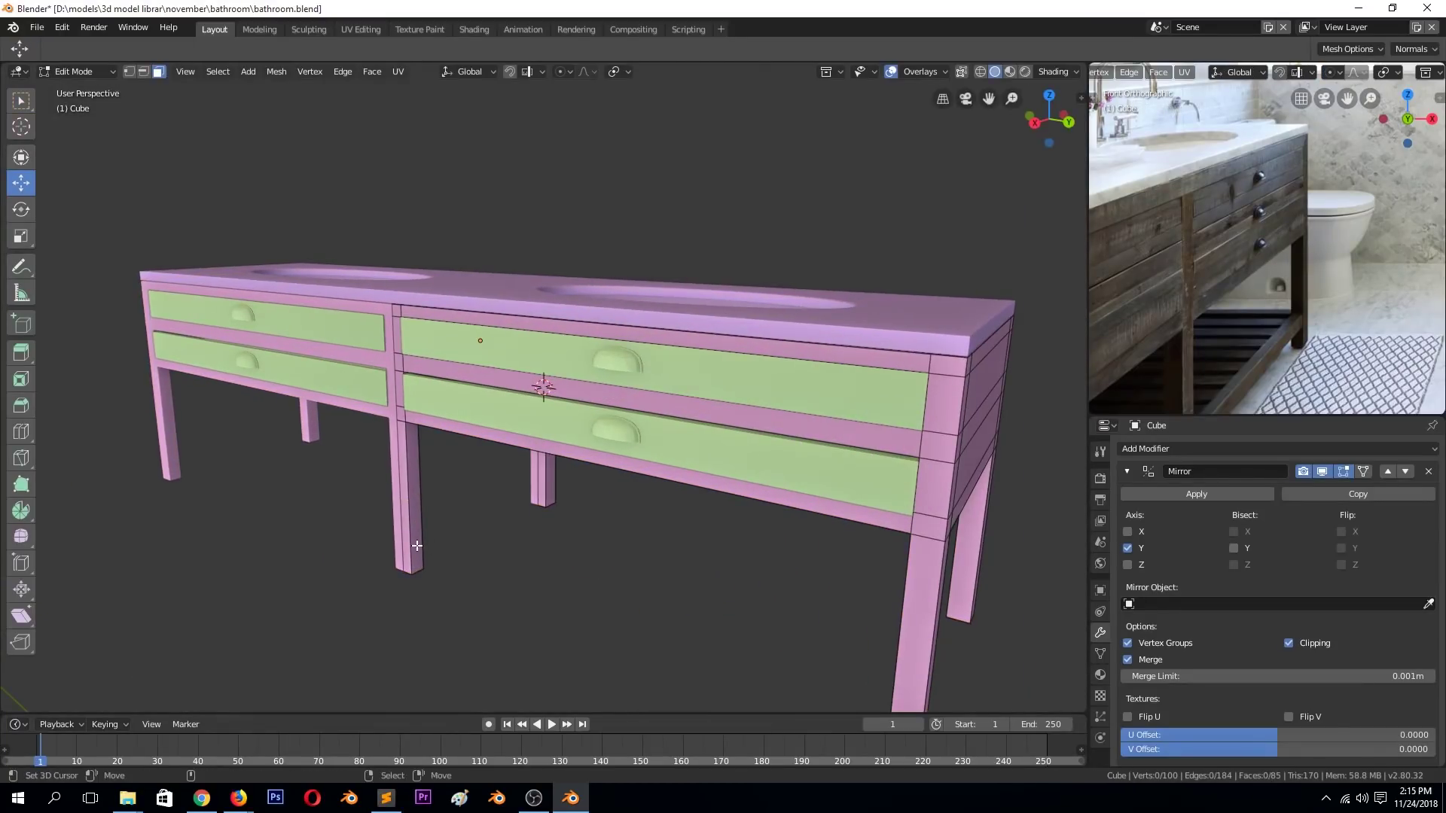
pyautogui.click(418, 547)
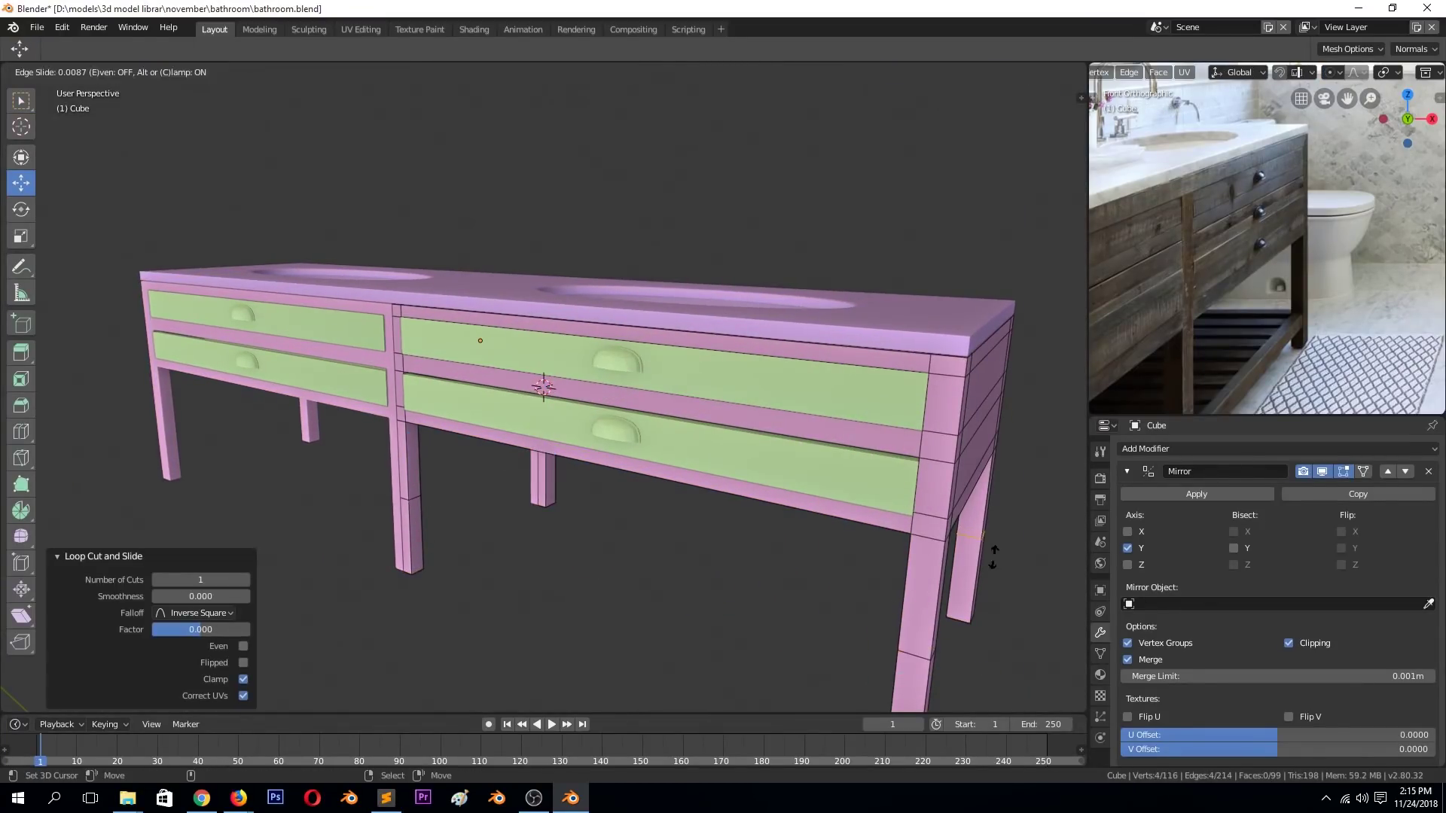
# Switch to vertex selection and return to the camera view over the reference photo.
pyautogui.press('1')
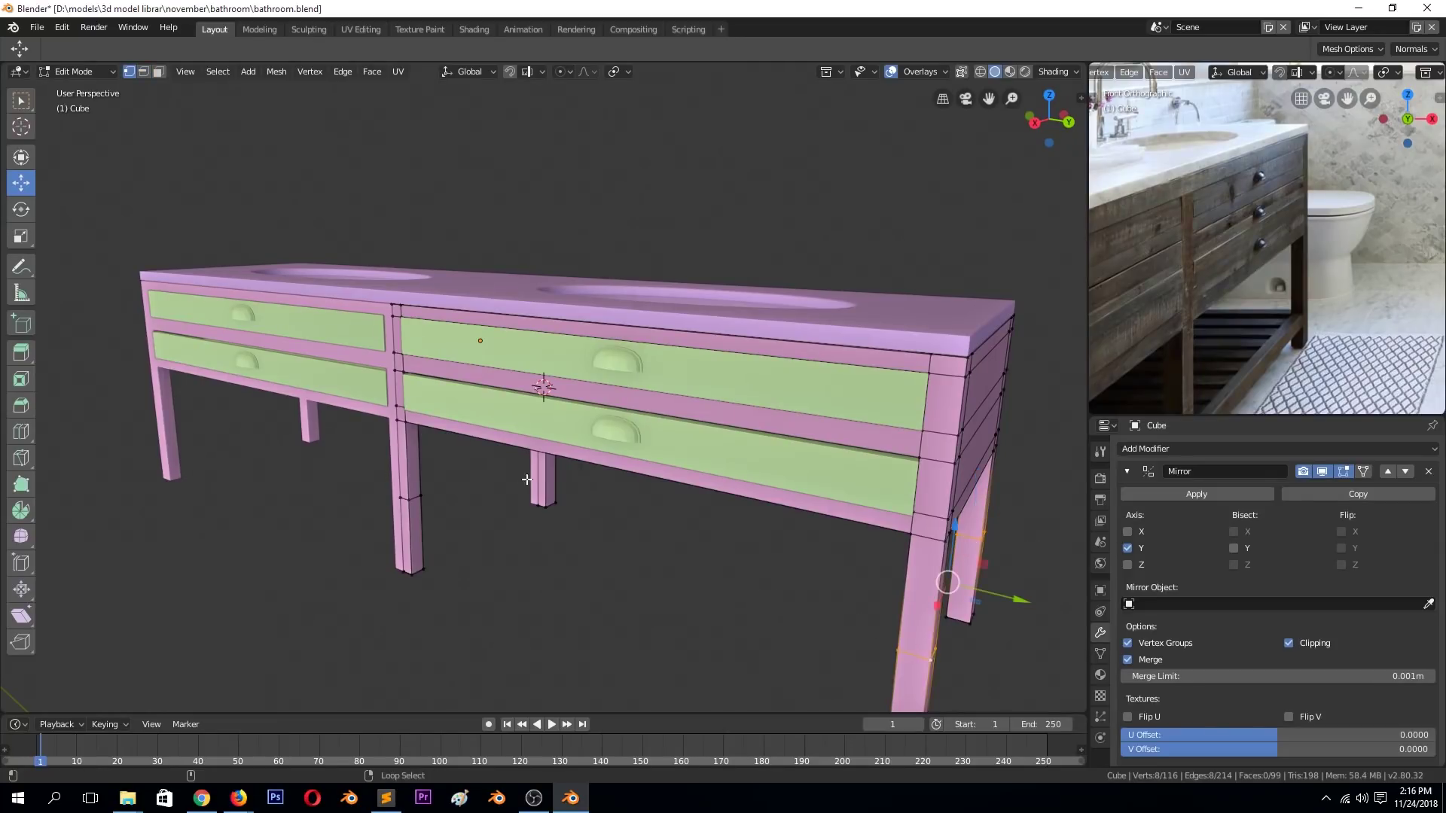
pyautogui.moveTo(526, 479); pyautogui.dragTo(519, 594, button='middle')
pyautogui.press('KP_1')
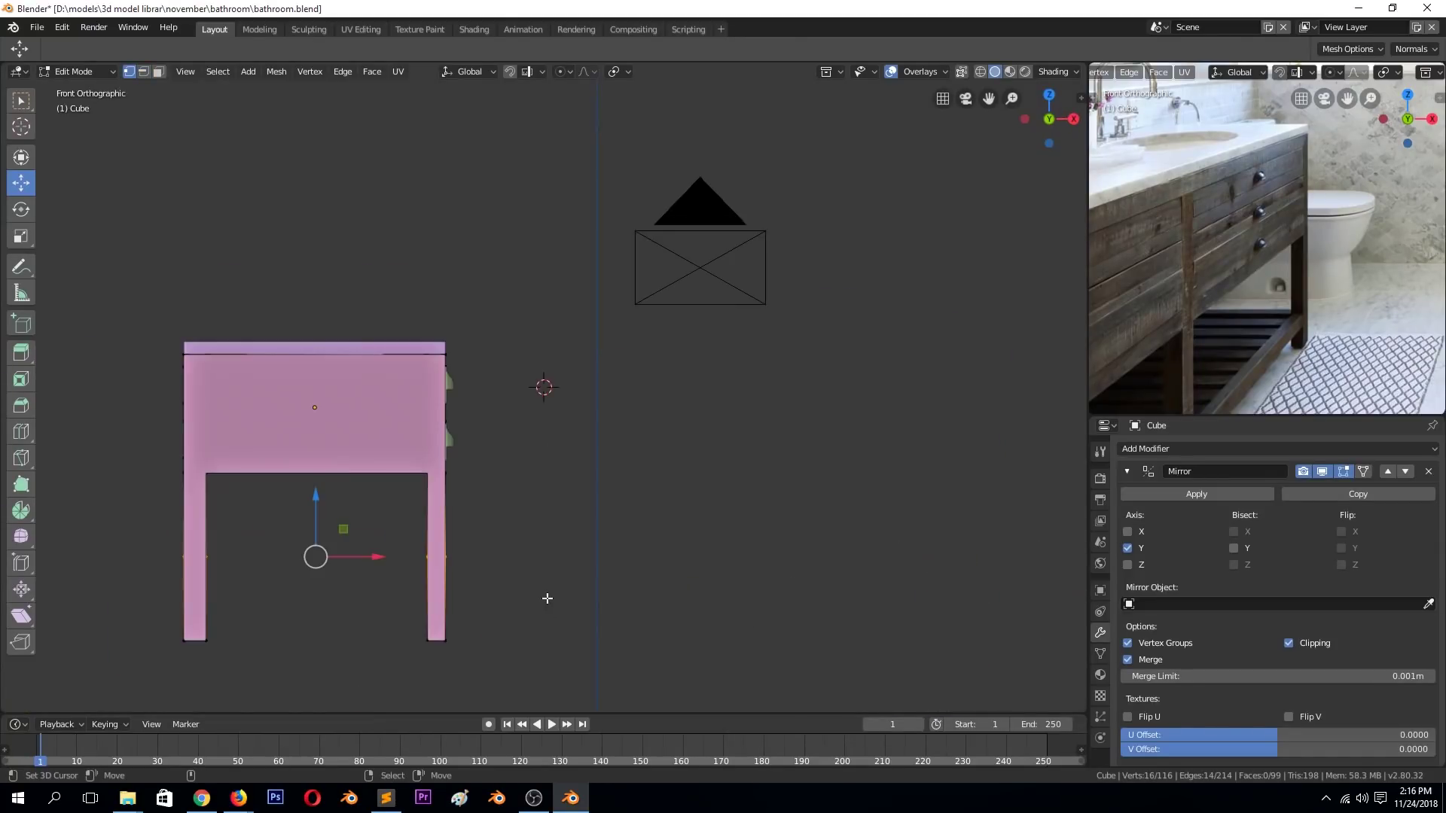
pyautogui.press('KP_0')
# Move the leg cut down along Z and bevel the leg edge rings.
pyautogui.press('g')
pyautogui.press('z')
pyautogui.click(378, 497)
pyautogui.moveTo(378, 497)
pyautogui.mouseDown(button='middle')
pyautogui.moveTo(452, 422)
pyautogui.moveTo(549, 406)
pyautogui.mouseUp(button='middle')
pyautogui.scroll(3, 550, 406)
pyautogui.hotkey('ctrl', 'b')
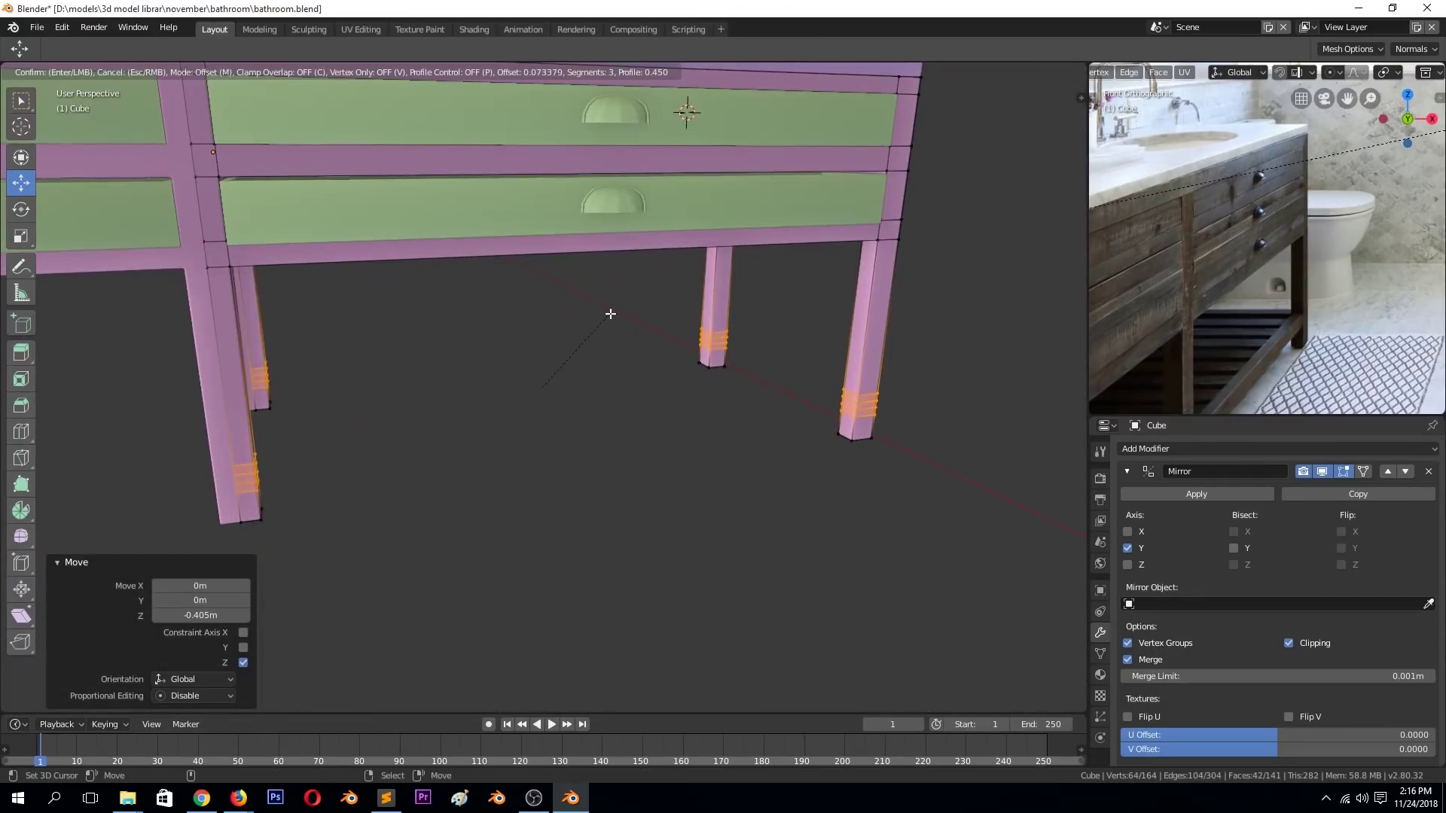
pyautogui.click(612, 314)
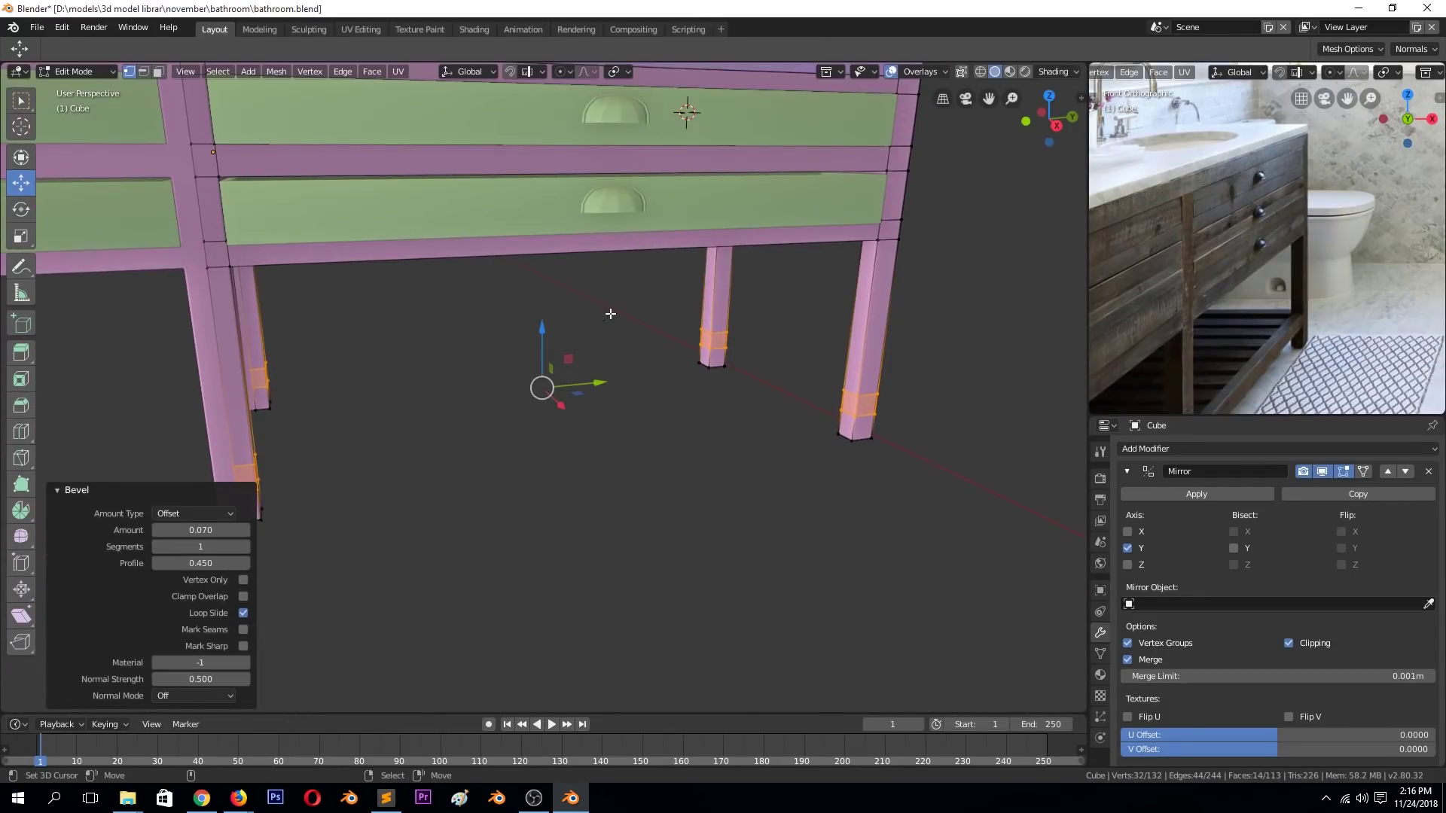
# Bridge two facing leg faces into a stretcher bar with Bridge Edge Loops.
pyautogui.click(662, 412)
pyautogui.moveTo(661, 412); pyautogui.dragTo(326, 430, button='middle')
pyautogui.scroll(3, 326, 429)
pyautogui.click(504, 440)
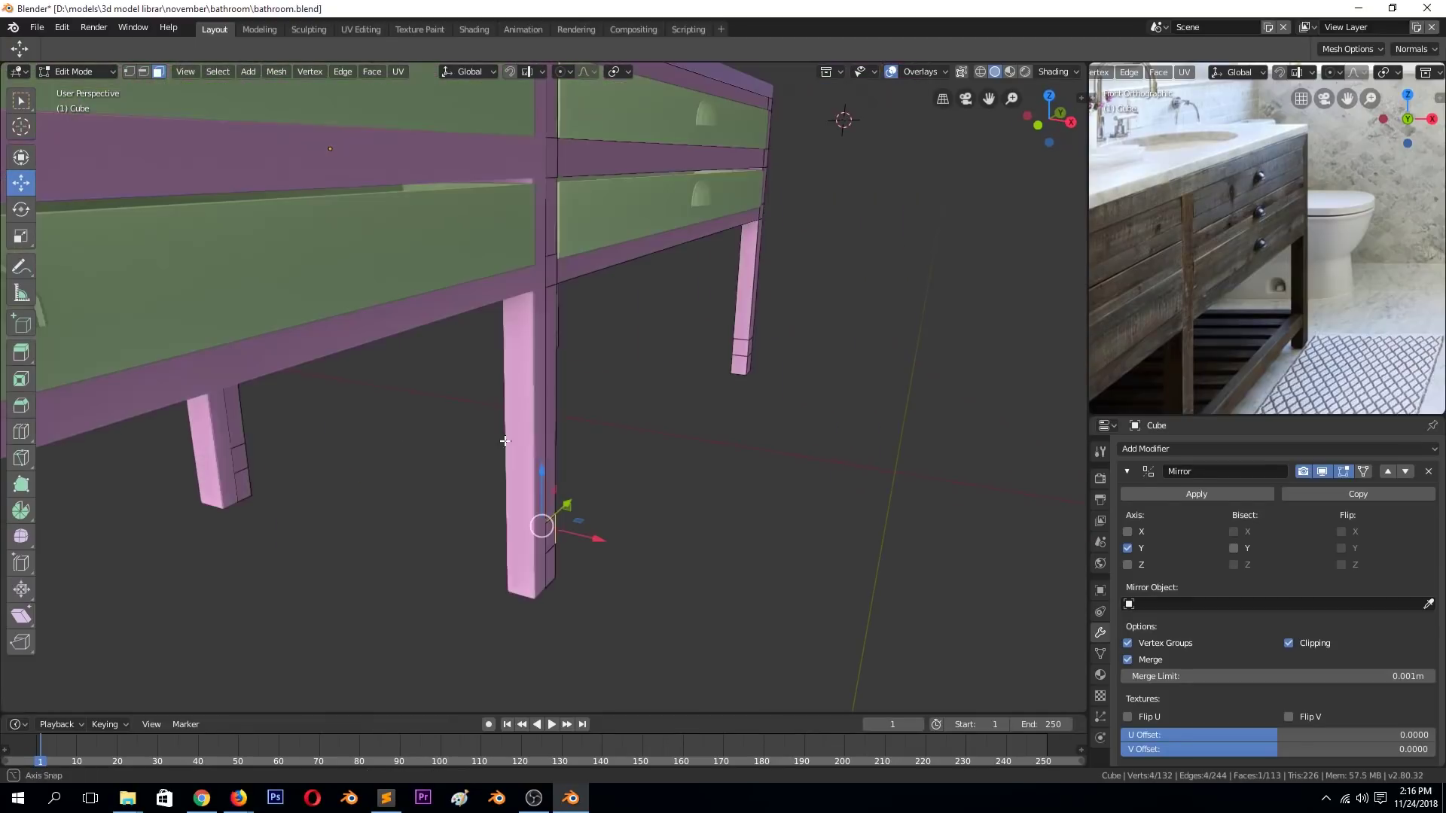
pyautogui.rightClick(741, 352)
pyautogui.click(685, 433)
# Bridge the remaining leg face pairs into bars and save the file.
pyautogui.moveTo(768, 412); pyautogui.dragTo(491, 384, button='middle')
pyautogui.hotkey('alt', 'a')
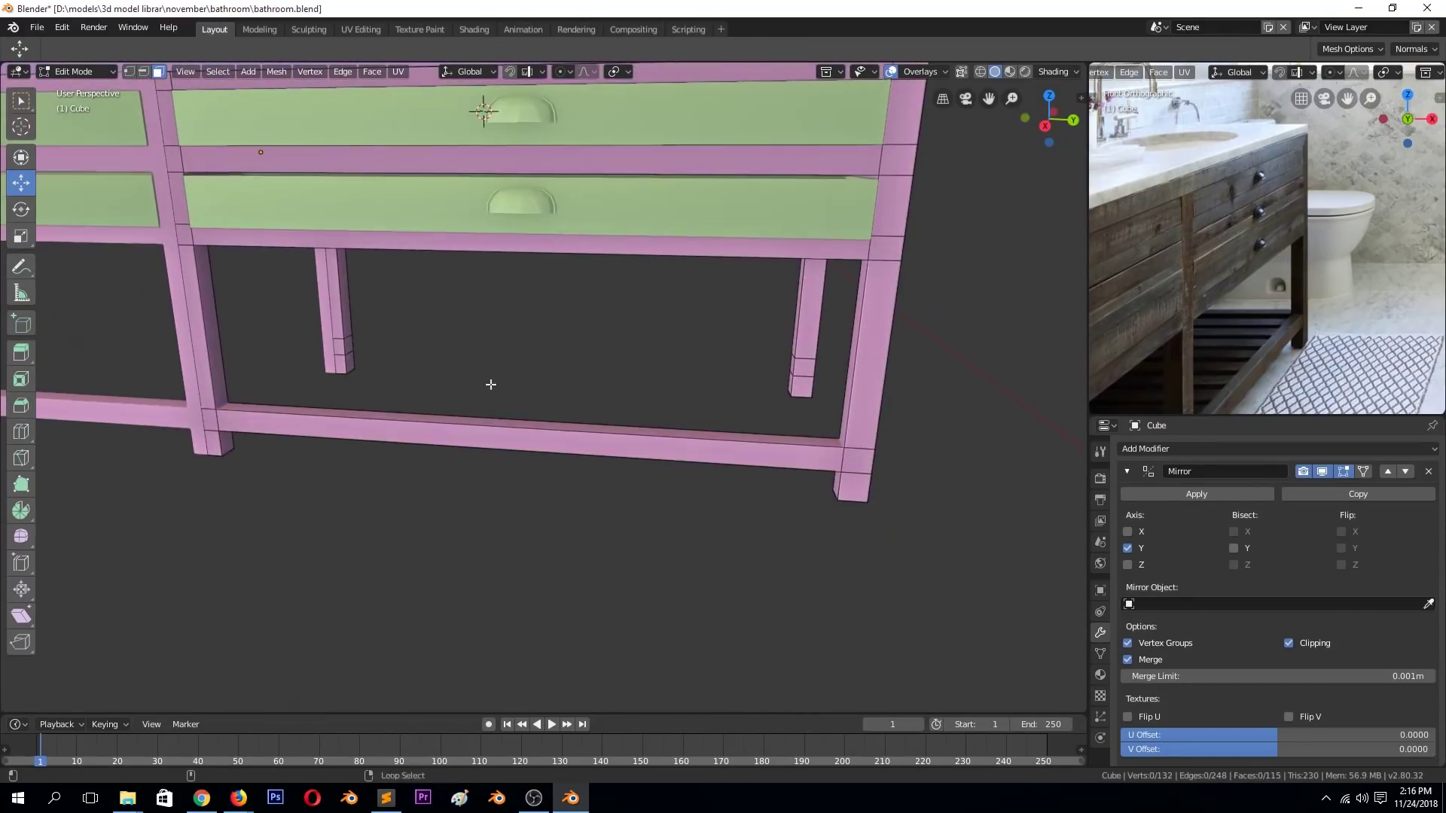
pyautogui.hotkey('shift', 'r')
pyautogui.moveTo(782, 401)
pyautogui.mouseDown(button='middle')
pyautogui.moveTo(948, 381)
pyautogui.moveTo(654, 366)
pyautogui.moveTo(488, 477)
pyautogui.mouseUp(button='middle')
pyautogui.hotkey('shift', 'r')
pyautogui.scroll(-5, 584, 409)
pyautogui.press('Tab')
pyautogui.hotkey('ctrl', 's')
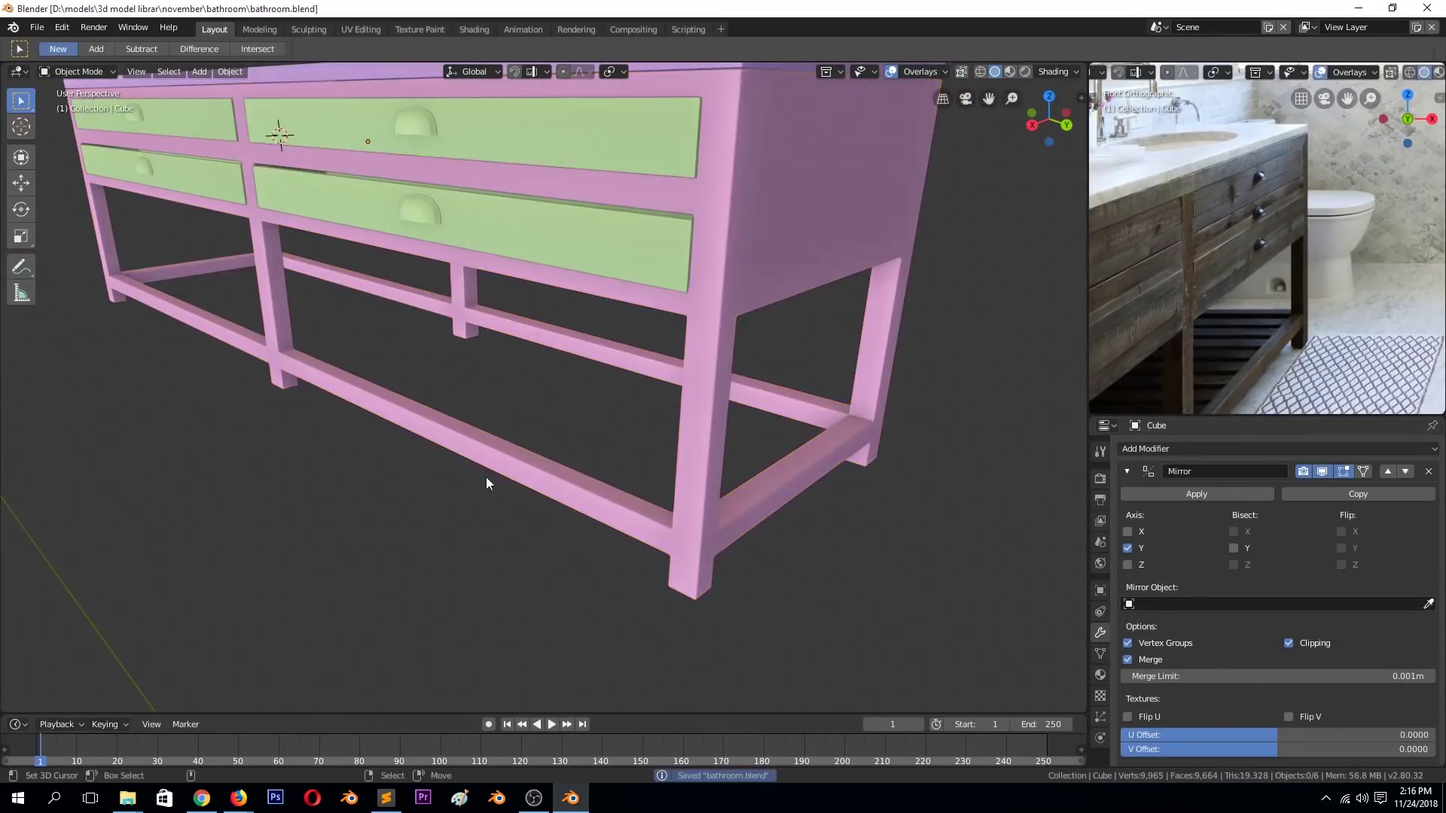
# Add eight evenly spaced loop cuts along the lower and upper front bars.
pyautogui.press('Tab')
pyautogui.scroll(3, 561, 467)
pyautogui.moveTo(542, 430); pyautogui.dragTo(486, 442, button='middle')
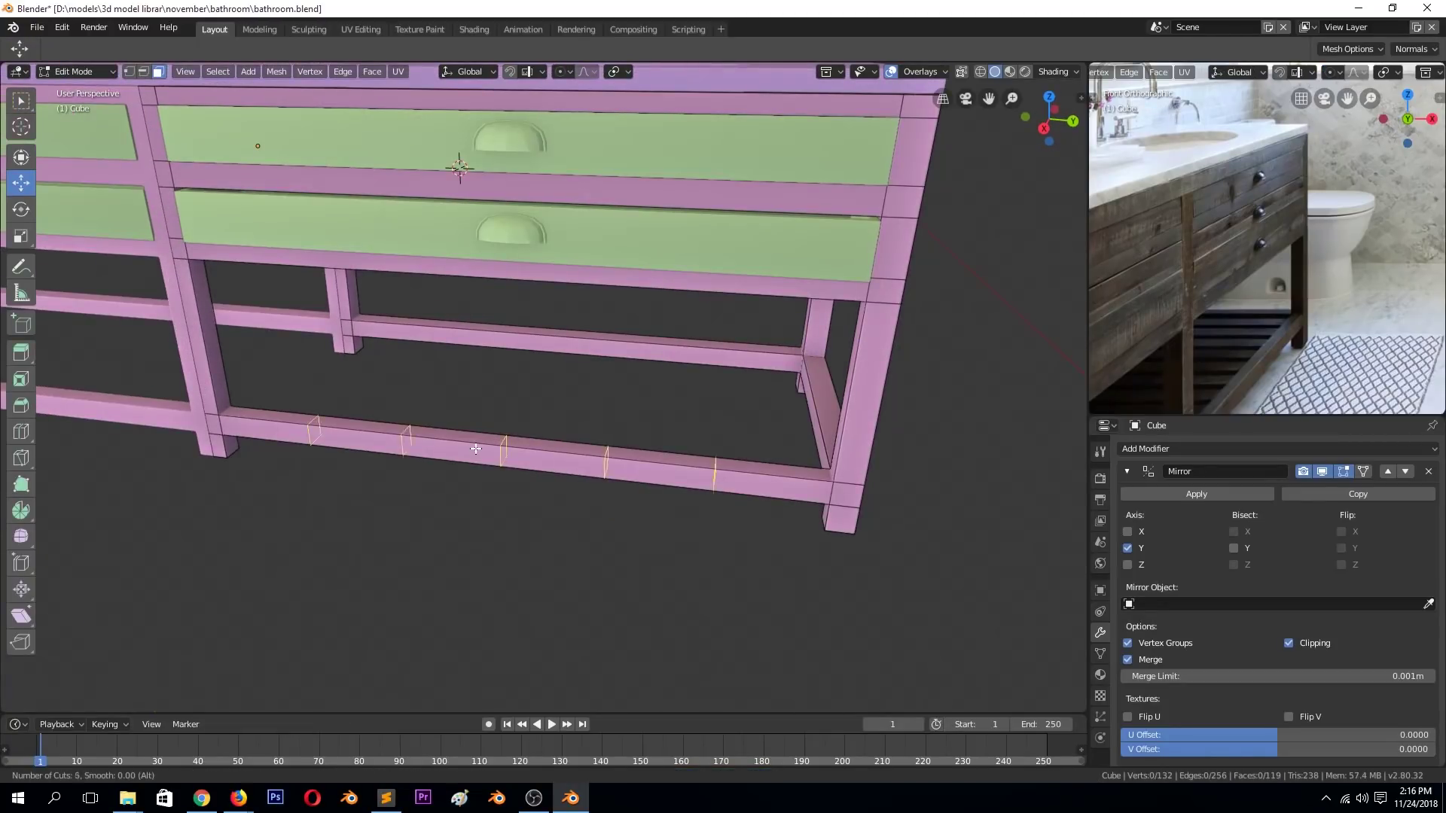
pyautogui.click(475, 449)
pyautogui.rightClick(475, 449)
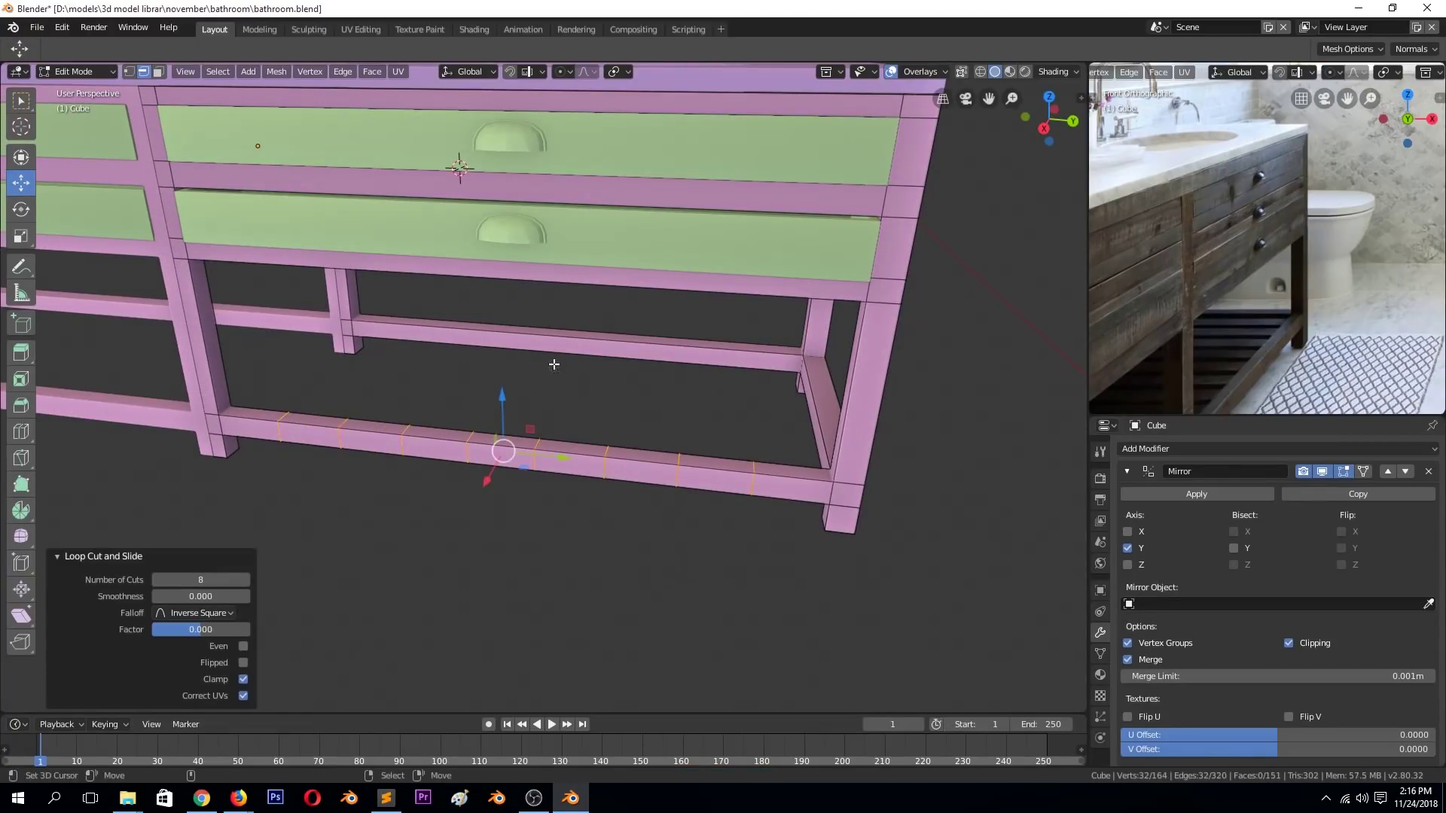
pyautogui.click(576, 336)
pyautogui.rightClick(575, 336)
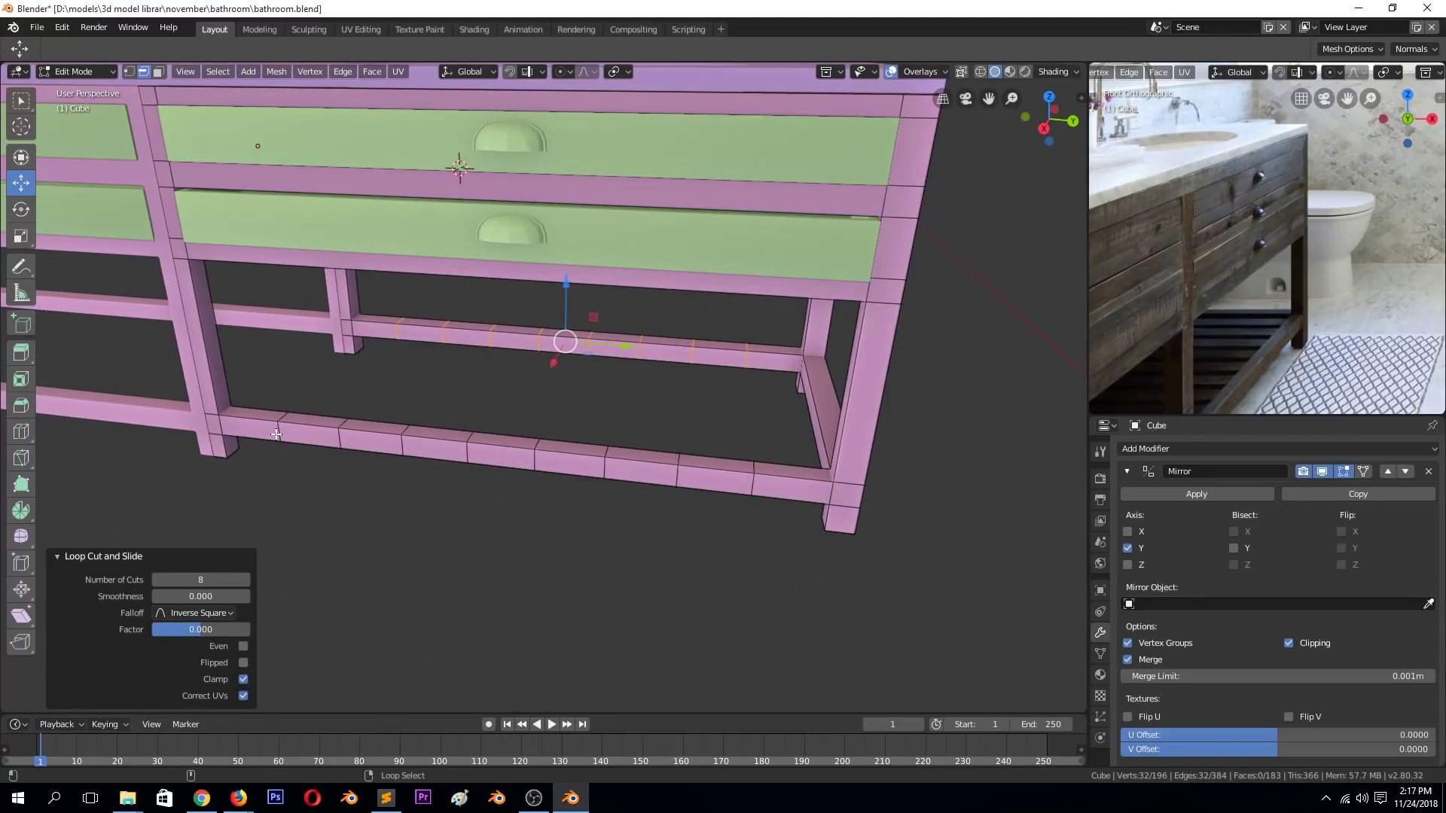
# Save, then bevel selected edge loops on the bars in edge selection mode.
pyautogui.press('Tab')
pyautogui.hotkey('ctrl', 's')
pyautogui.press('Tab')
pyautogui.press('1')
pyautogui.press('2')
pyautogui.keyDown('alt'); pyautogui.click(396, 345); pyautogui.keyUp('alt')
pyautogui.hotkey('ctrl', 'b')
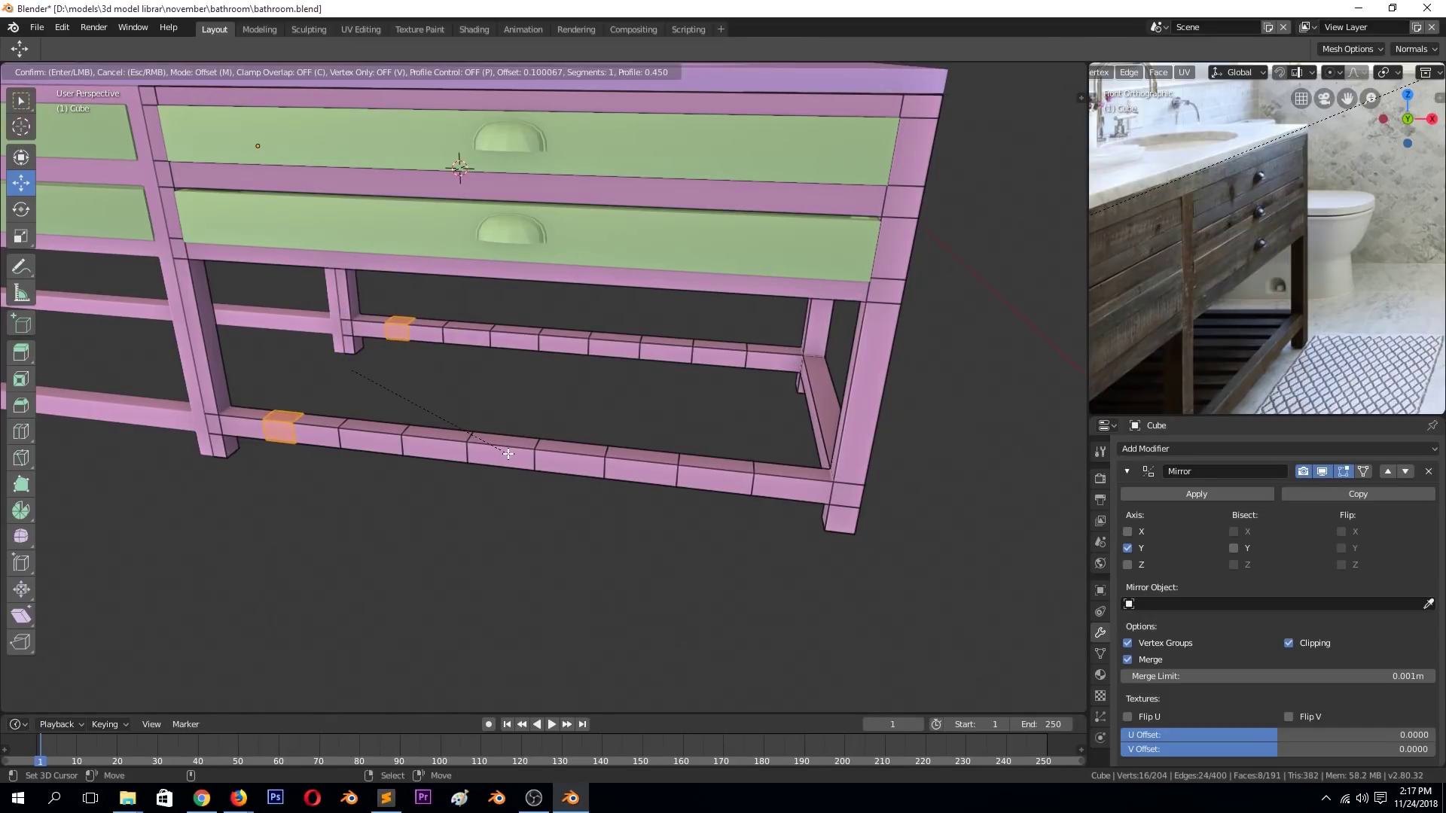
pyautogui.click(508, 454)
pyautogui.keyDown('alt'); pyautogui.click(344, 440); pyautogui.keyUp('alt')
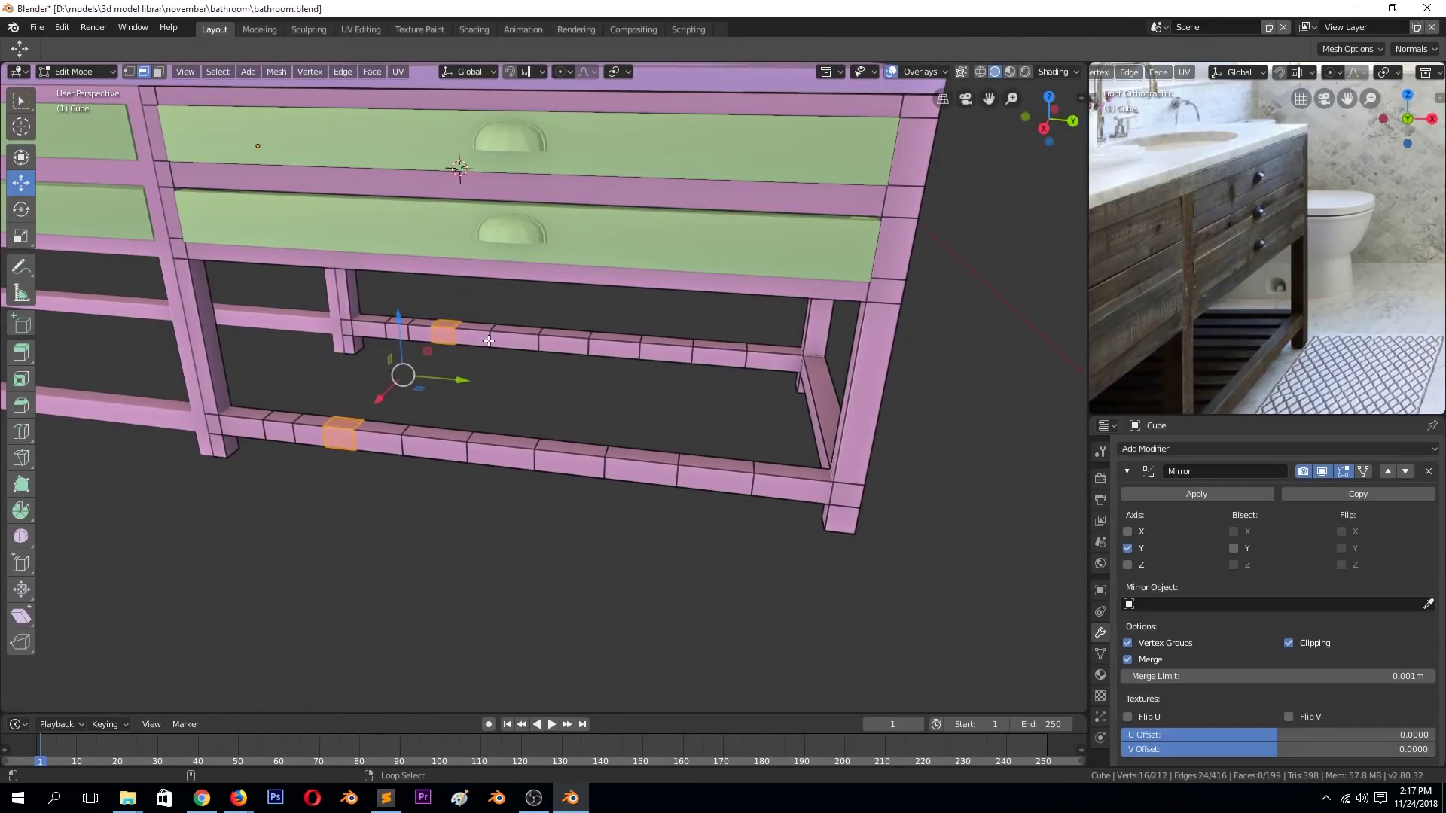
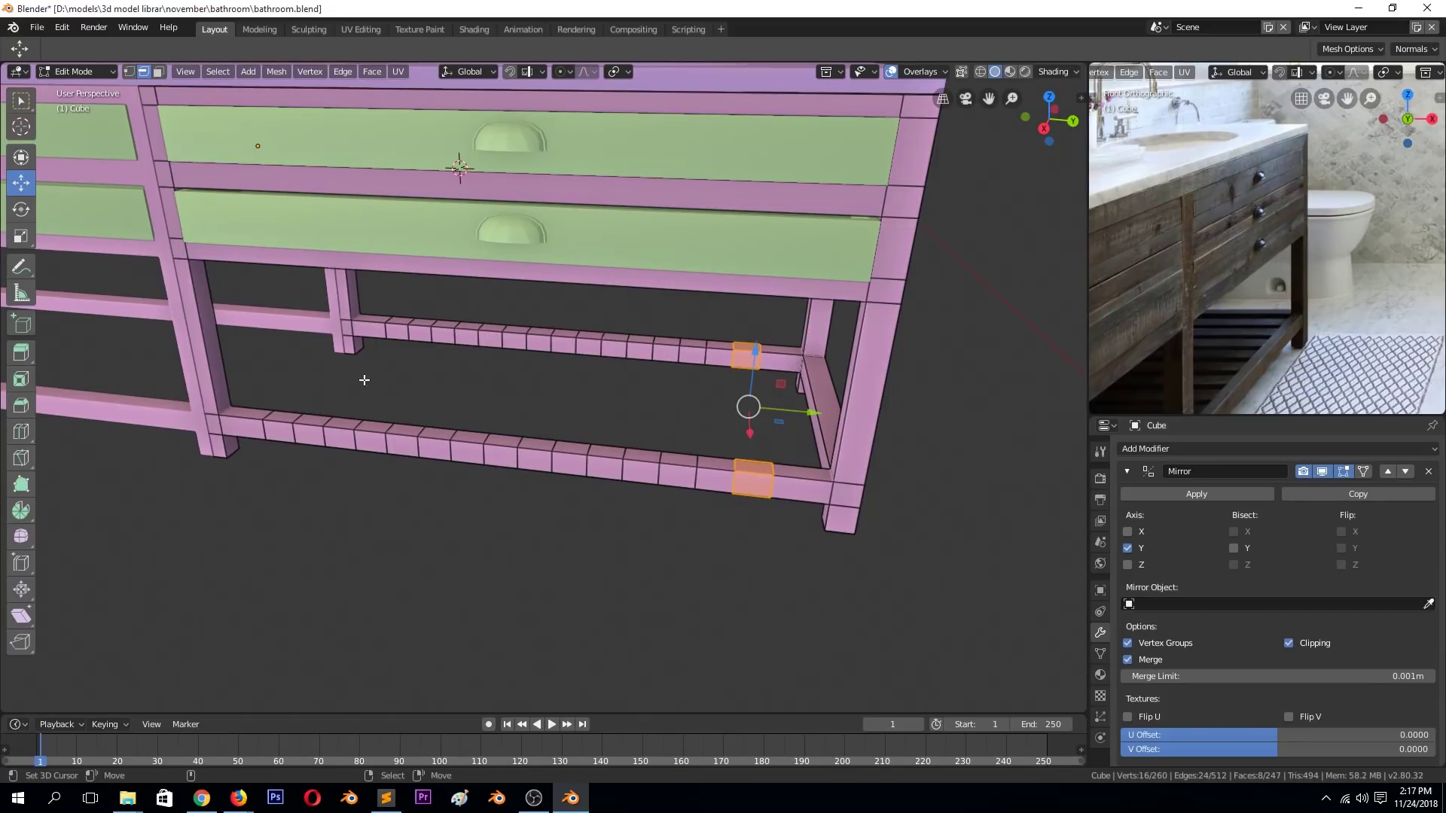
# Bridge the first opposite bottom-rail faces into shelf slats in face select mode.
pyautogui.press('3')
pyautogui.moveTo(364, 380)
pyautogui.mouseDown(button='middle')
pyautogui.moveTo(756, 425)
pyautogui.moveTo(417, 480)
pyautogui.mouseUp(button='middle')
pyautogui.hotkey('ctrl', 'e')
pyautogui.click(735, 439)
pyautogui.press('z')
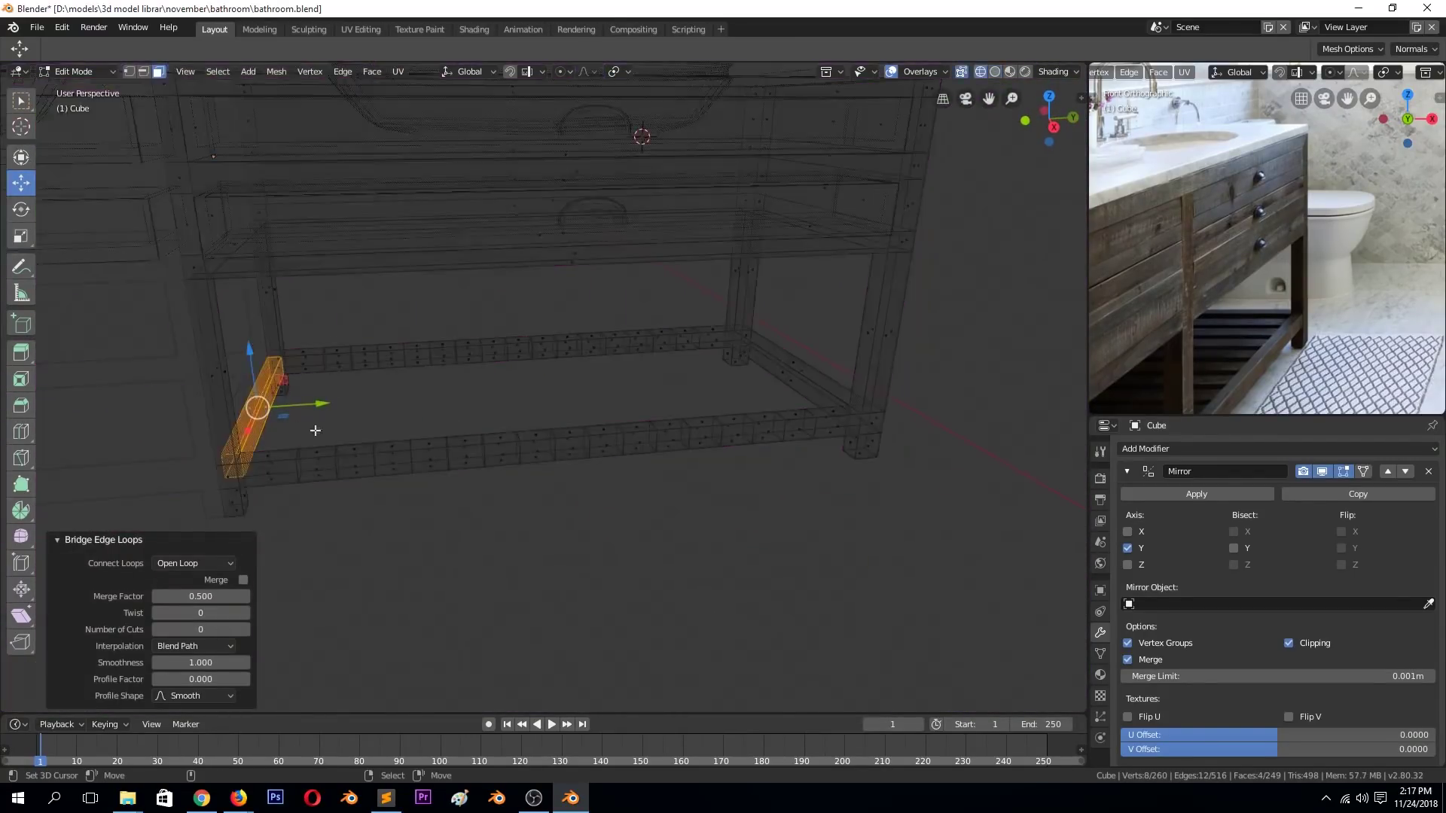
pyautogui.rightClick(316, 450)
pyautogui.press('z')
pyautogui.keyDown('shift'); pyautogui.rightClick(338, 361); pyautogui.keyUp('shift')
pyautogui.hotkey('shift', 'r')
pyautogui.moveTo(405, 397); pyautogui.dragTo(436, 422, button='middle')
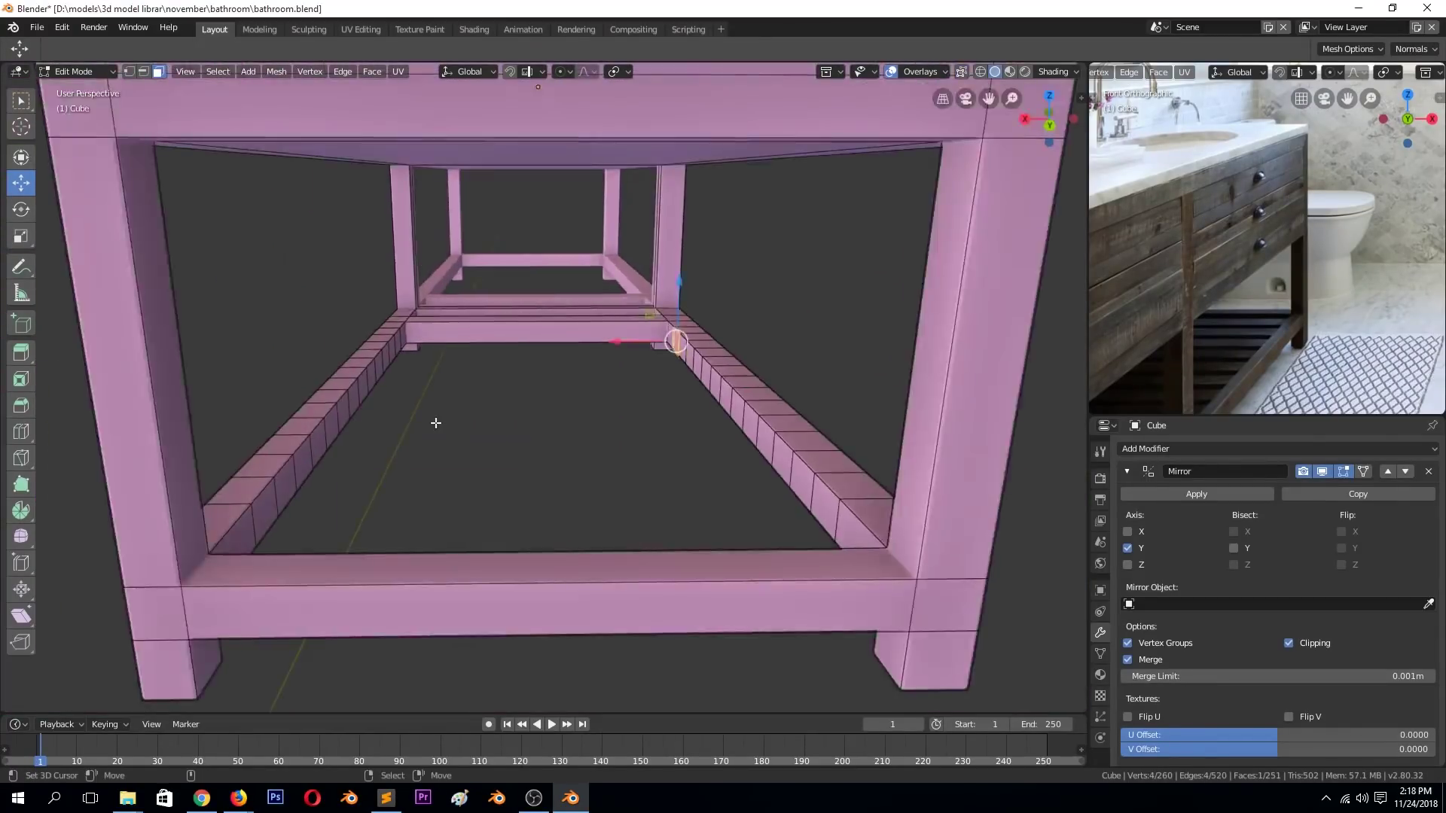
pyautogui.scroll(2, 435, 422)
pyautogui.hotkey('shift', 'r')
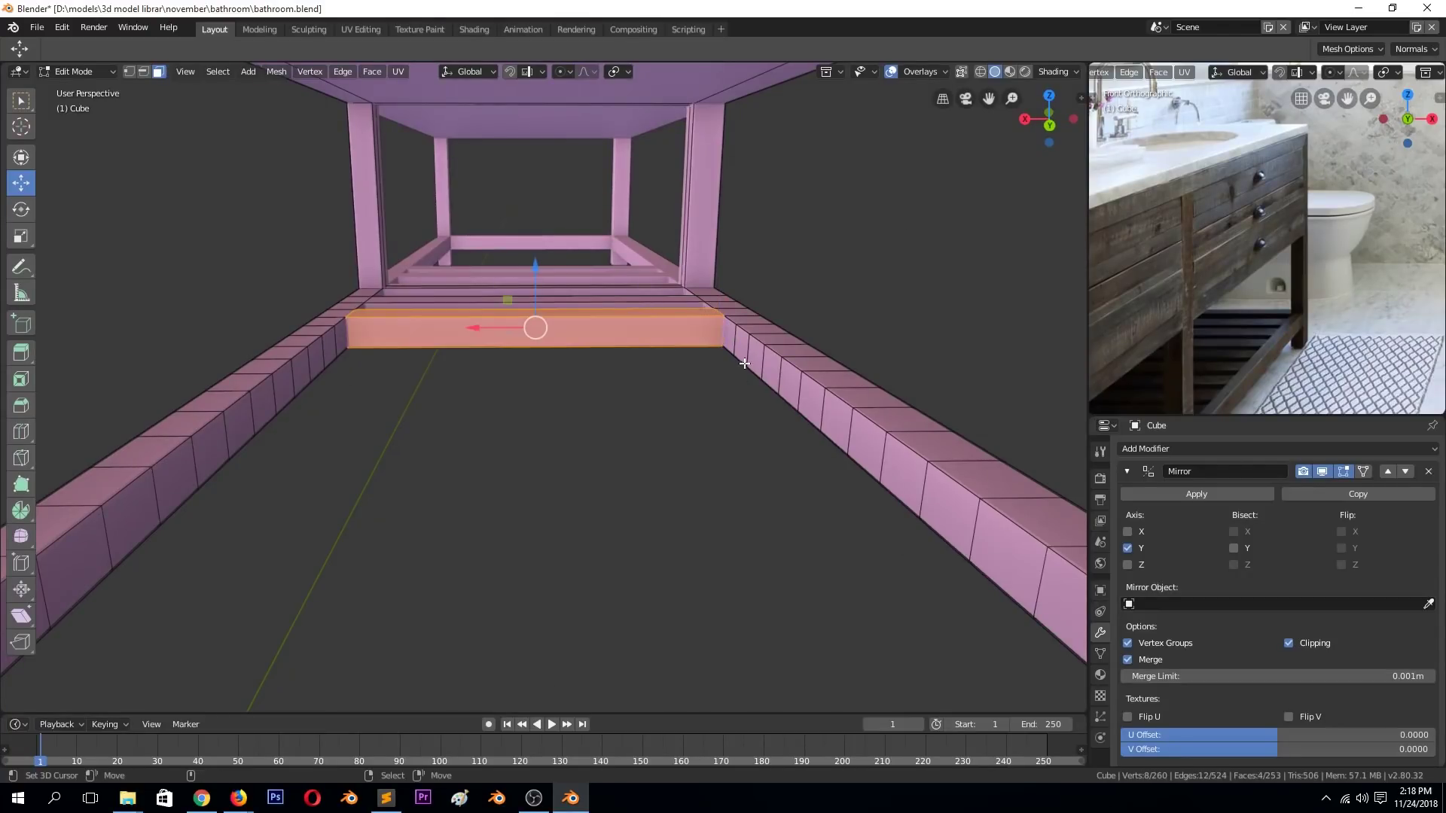
# Bridge the remaining left and right rail face pairs into further evenly spaced slats.
pyautogui.hotkey('shift', 'r')
pyautogui.click(302, 374)
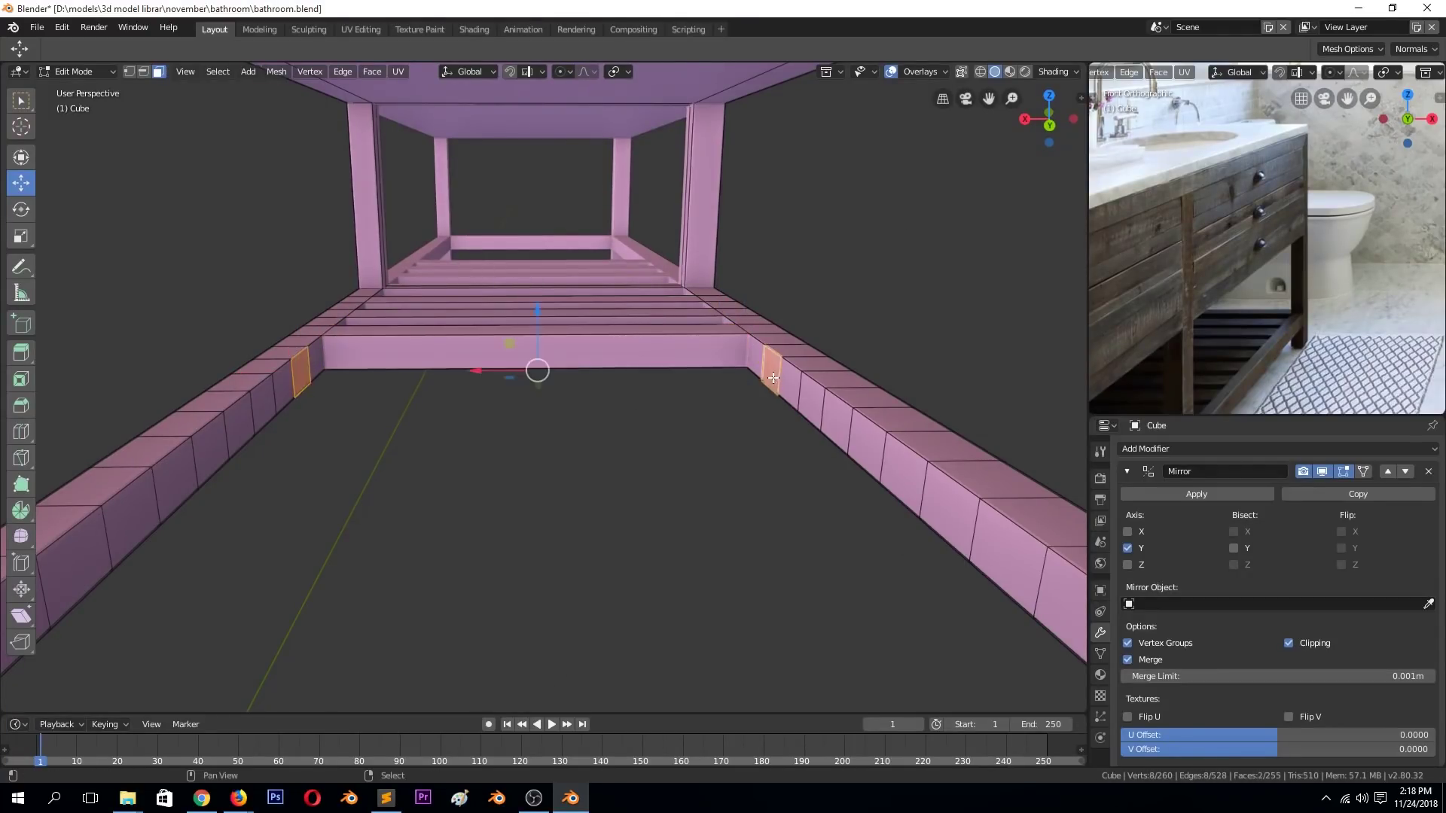
pyautogui.hotkey('shift', 'r')
pyautogui.click(807, 419)
pyautogui.click(210, 449)
pyautogui.hotkey('shift', 'r')
pyautogui.click(130, 520)
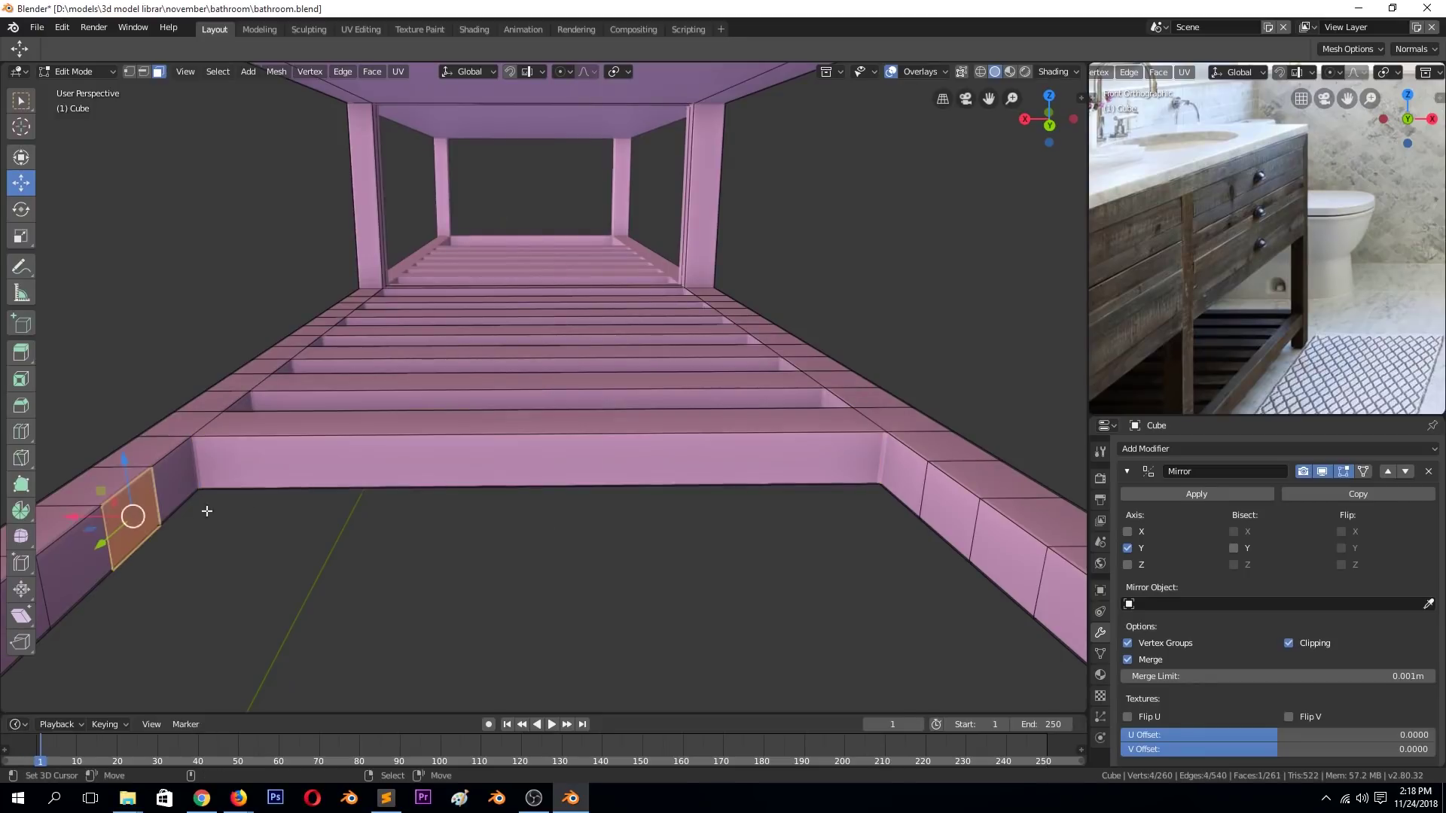
pyautogui.hotkey('shift', 'r')
pyautogui.scroll(2, 739, 584)
pyautogui.click(159, 558)
pyautogui.hotkey('shift', 'r')
# Inspect the whole slatted vanity from outside, toggling Edit Mode and see-through display.
pyautogui.press('Tab')
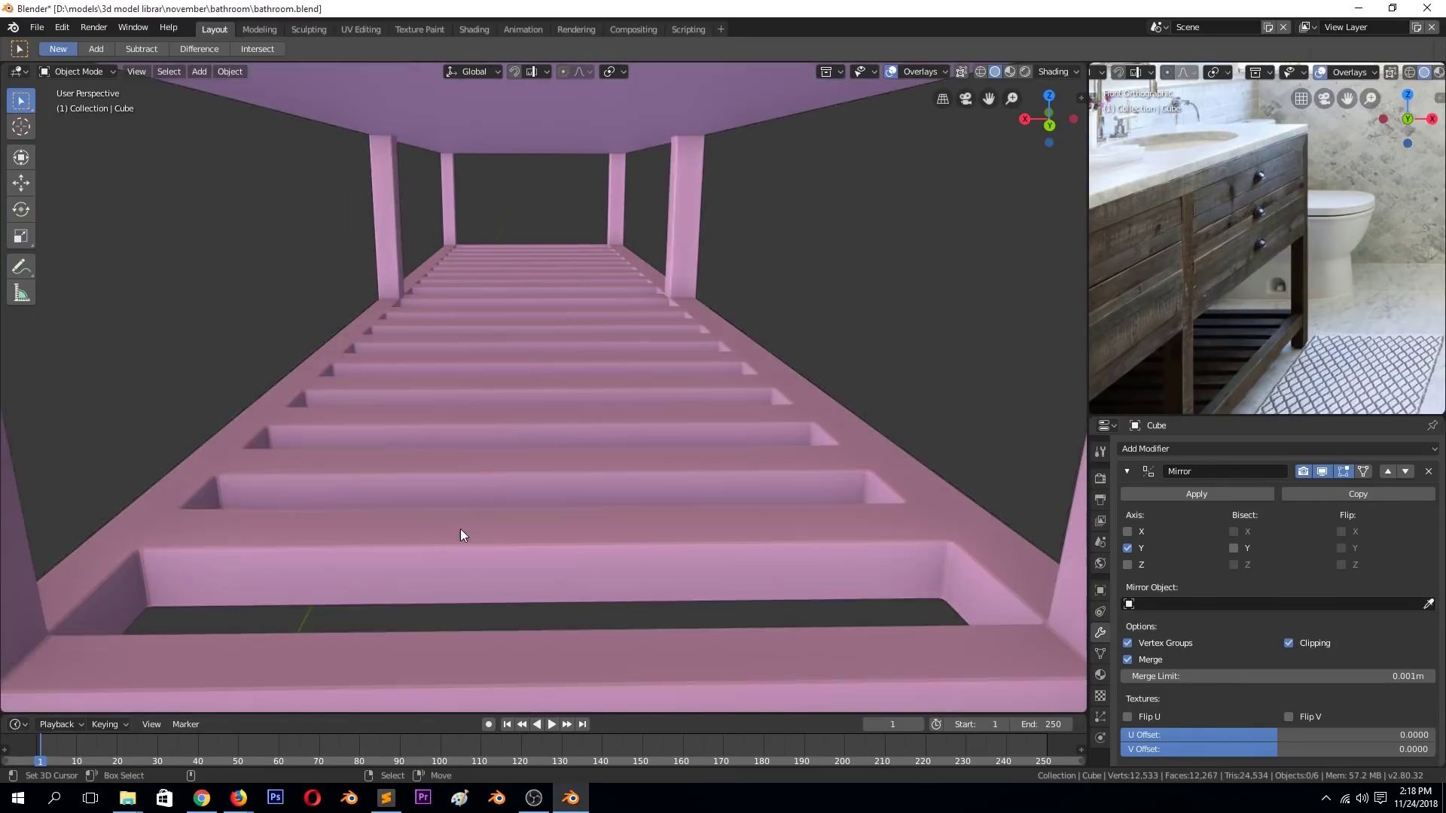
pyautogui.scroll(-5, 462, 536)
pyautogui.moveTo(708, 574)
pyautogui.mouseDown(button='middle')
pyautogui.moveTo(691, 584)
pyautogui.moveTo(563, 557)
pyautogui.moveTo(236, 423)
pyautogui.mouseUp(button='middle')
pyautogui.scroll(3, 563, 558)
pyautogui.hotkey('ctrl', 'Tab')
pyautogui.click(233, 362)
pyautogui.hotkey('alt', 'z')
pyautogui.press('Tab')
pyautogui.hotkey('alt', 'z')
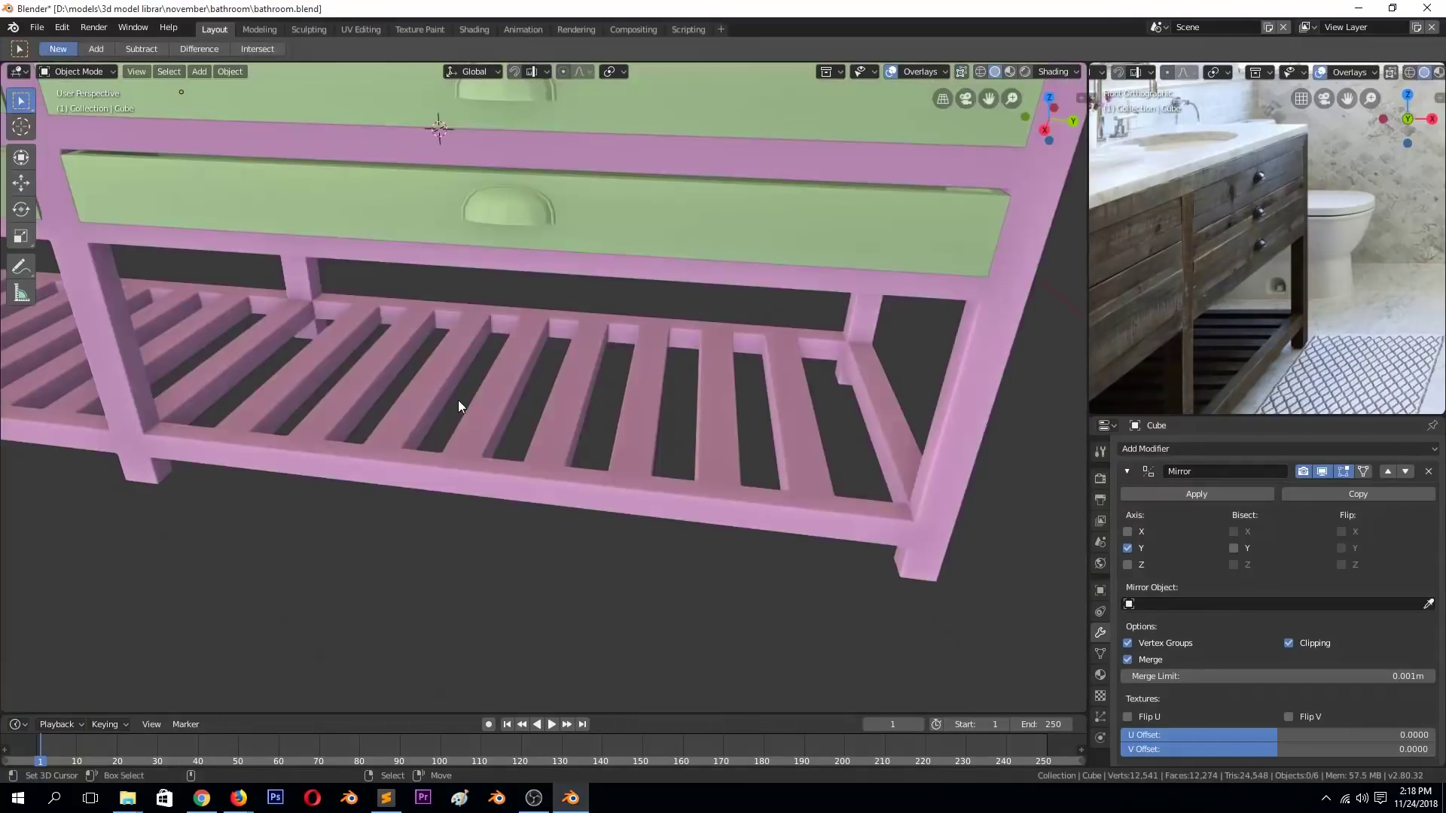
# Return to Object Mode and save the file as bathroom.blend.
pyautogui.press('Tab')
pyautogui.press('Tab')
pyautogui.press('Tab')
pyautogui.scroll(-1, 630, 512)
pyautogui.press('Tab')
pyautogui.scroll(-4, 650, 517)
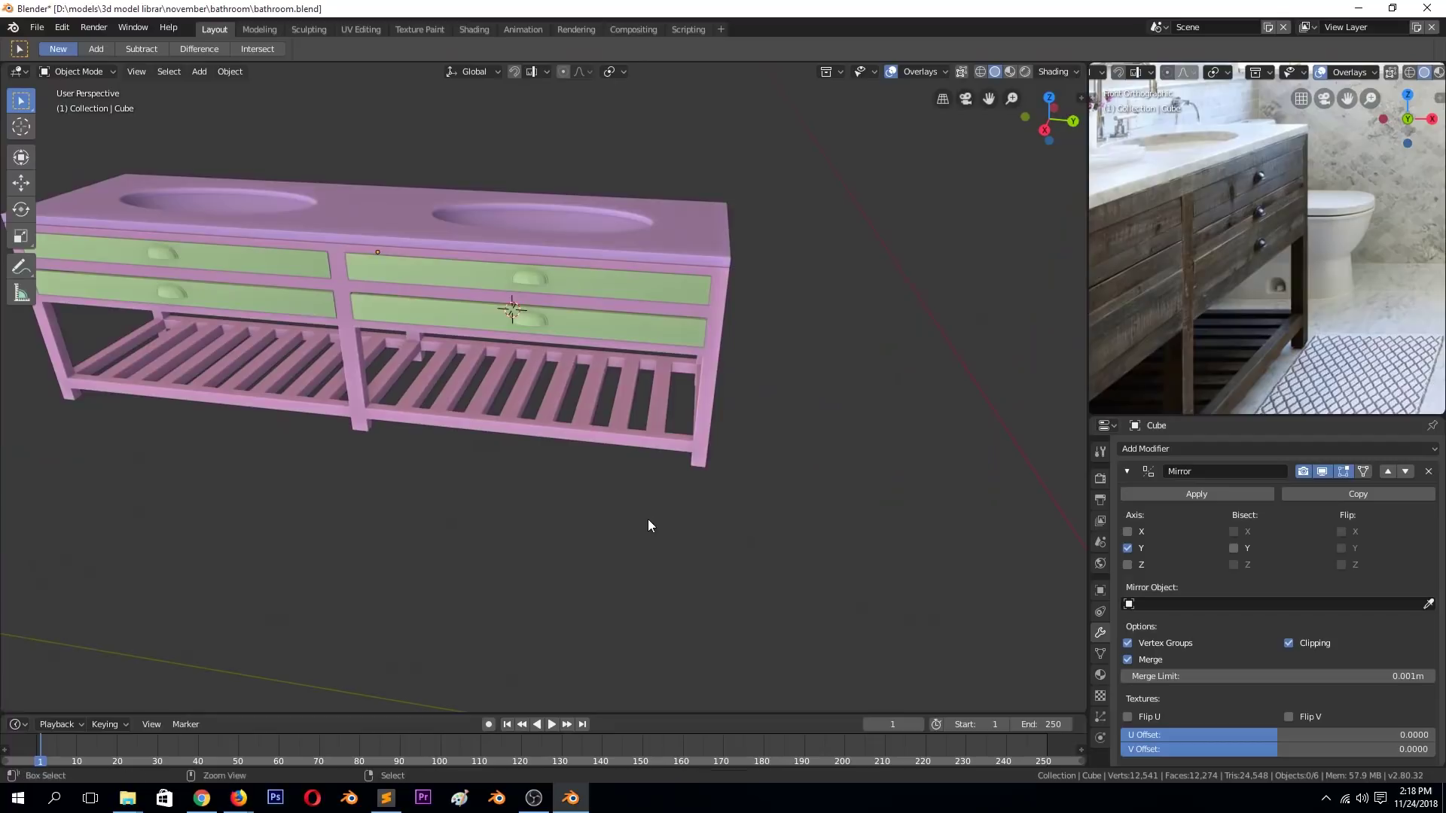
pyautogui.hotkey('ctrl', 's')
# Orbit, zoom and pan to a straight-on view of the vanity beside the reference photo.
pyautogui.scroll(3, 648, 518)
pyautogui.moveTo(585, 449)
pyautogui.mouseDown(button='middle')
pyautogui.moveTo(588, 470)
pyautogui.moveTo(375, 471)
pyautogui.mouseUp(button='middle')
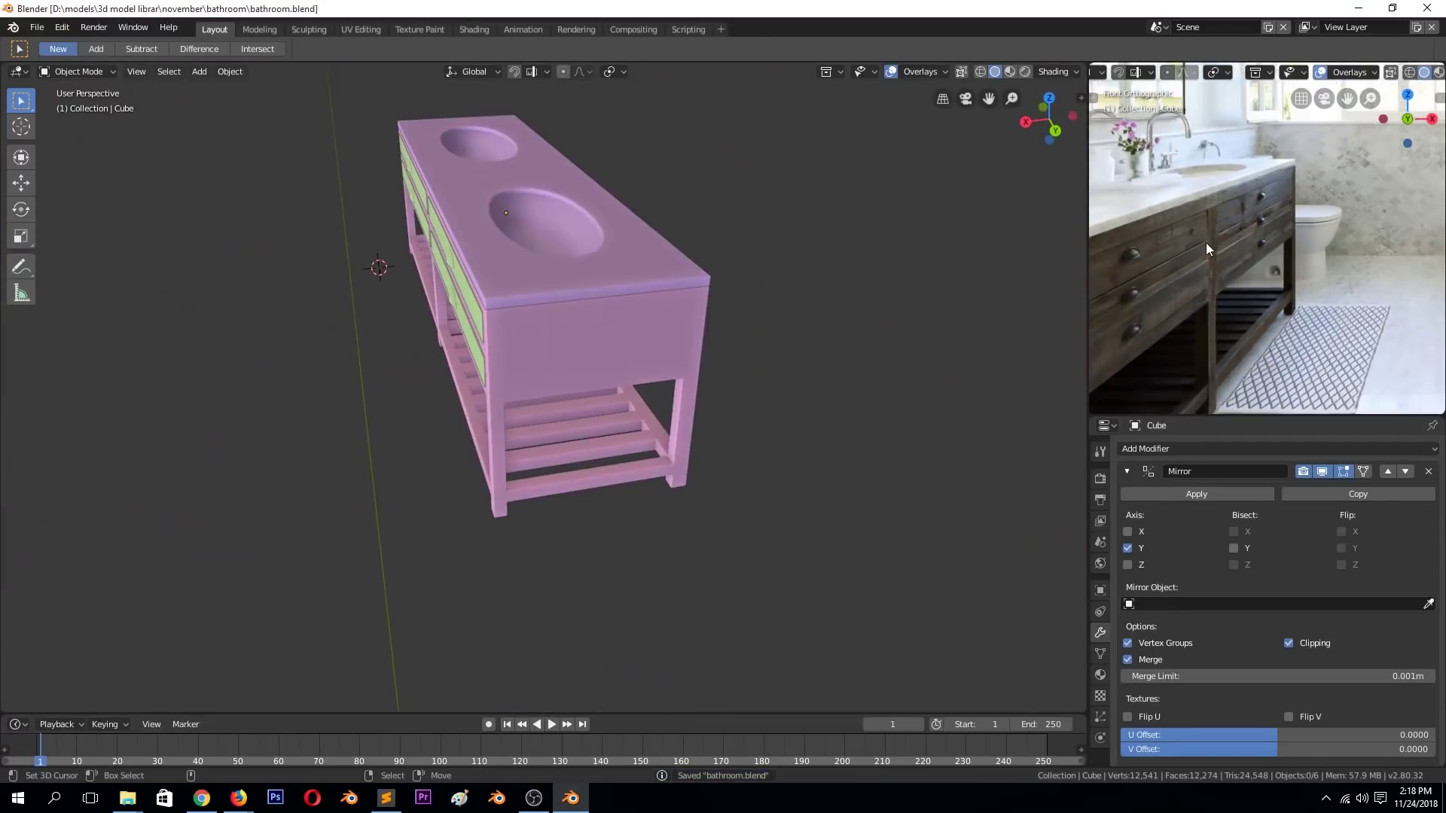
pyautogui.scroll(2, 1220, 253)
pyautogui.scroll(2, 1280, 195)
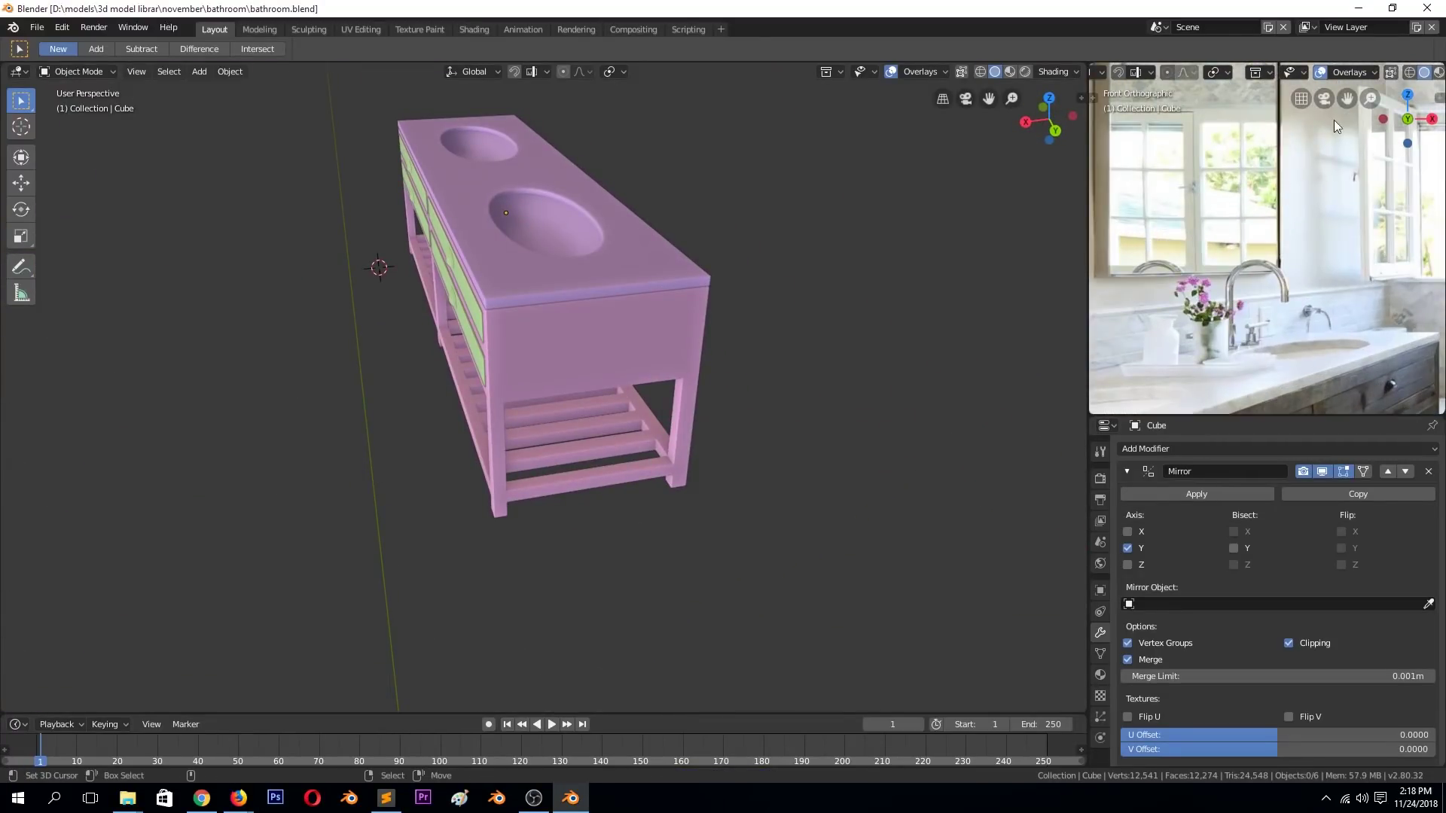
pyautogui.scroll(2, 1280, 196)
pyautogui.keyDown('shift'); pyautogui.moveTo(1280, 196); pyautogui.dragTo(979, 196, button='middle'); pyautogui.keyUp('shift')
pyautogui.scroll(1, 459, 244)
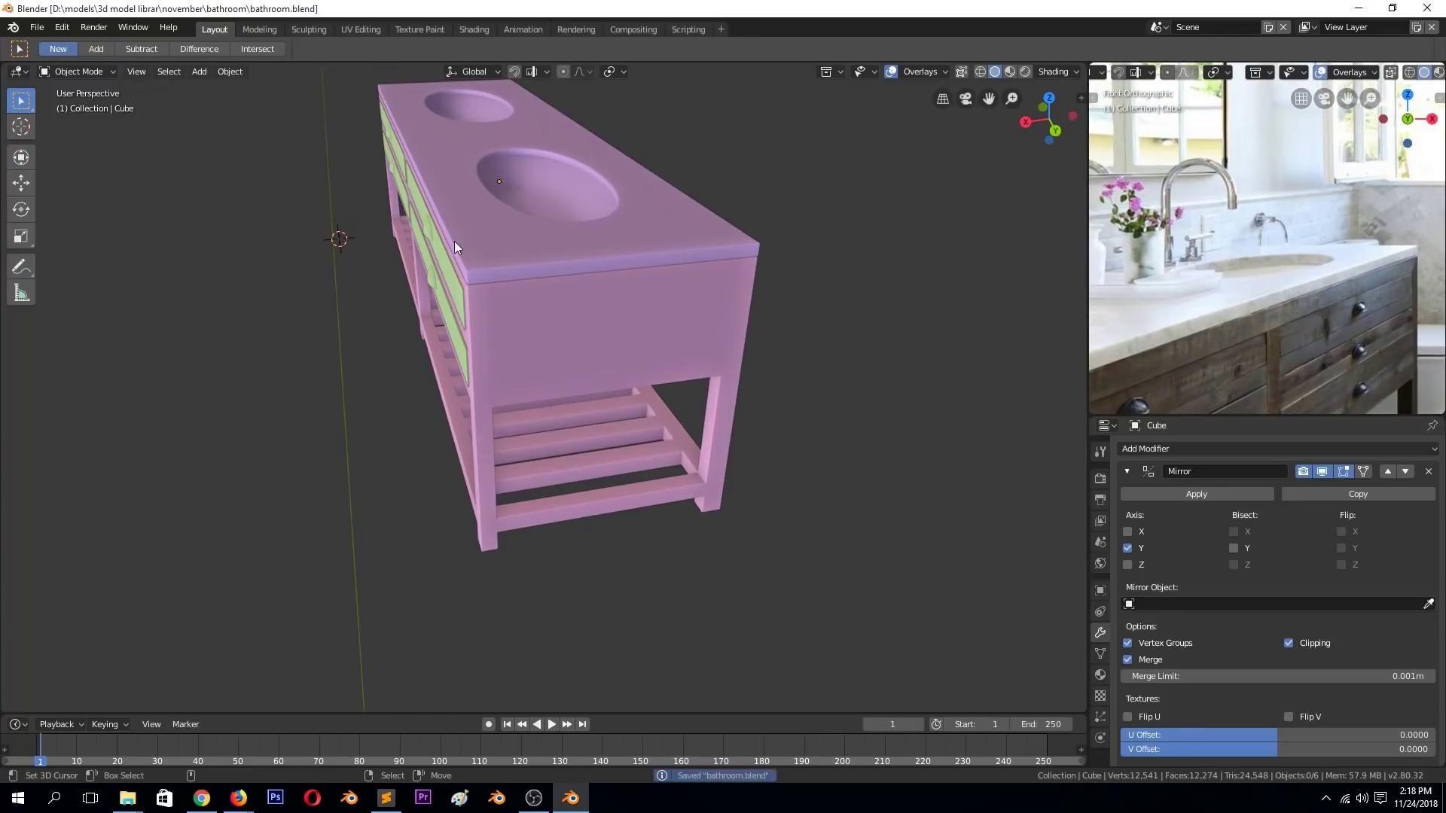
pyautogui.scroll(2, 670, 241)
pyautogui.moveTo(670, 241)
pyautogui.mouseDown(button='middle')
pyautogui.moveTo(545, 290)
pyautogui.moveTo(688, 294)
pyautogui.moveTo(824, 192)
pyautogui.moveTo(442, 401)
pyautogui.mouseUp(button='middle')
# Add a subdivided circle, shrink it, and raise it onto the countertop behind the sink.
pyautogui.hotkey('shift', 'a')
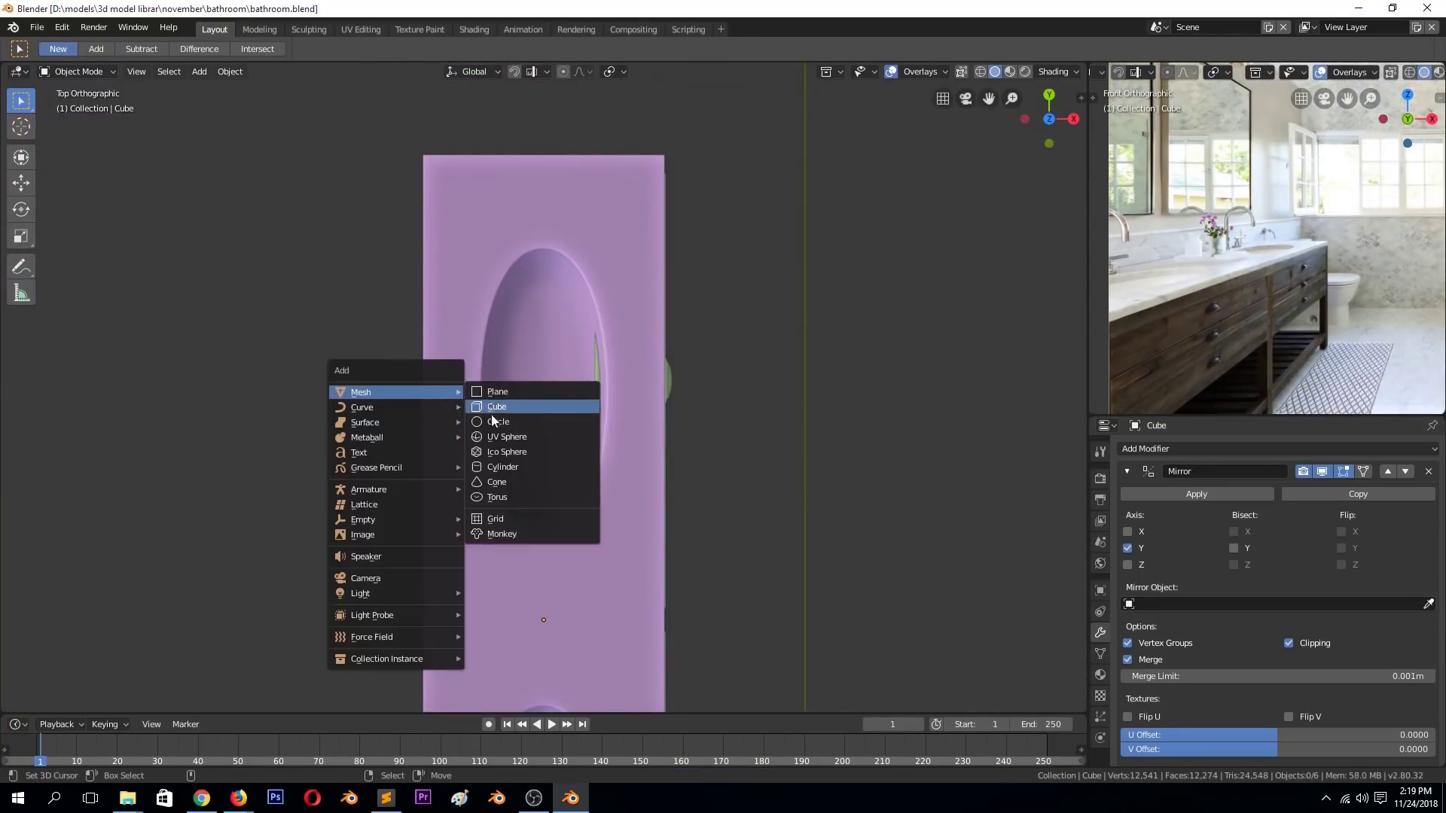
pyautogui.click(494, 421)
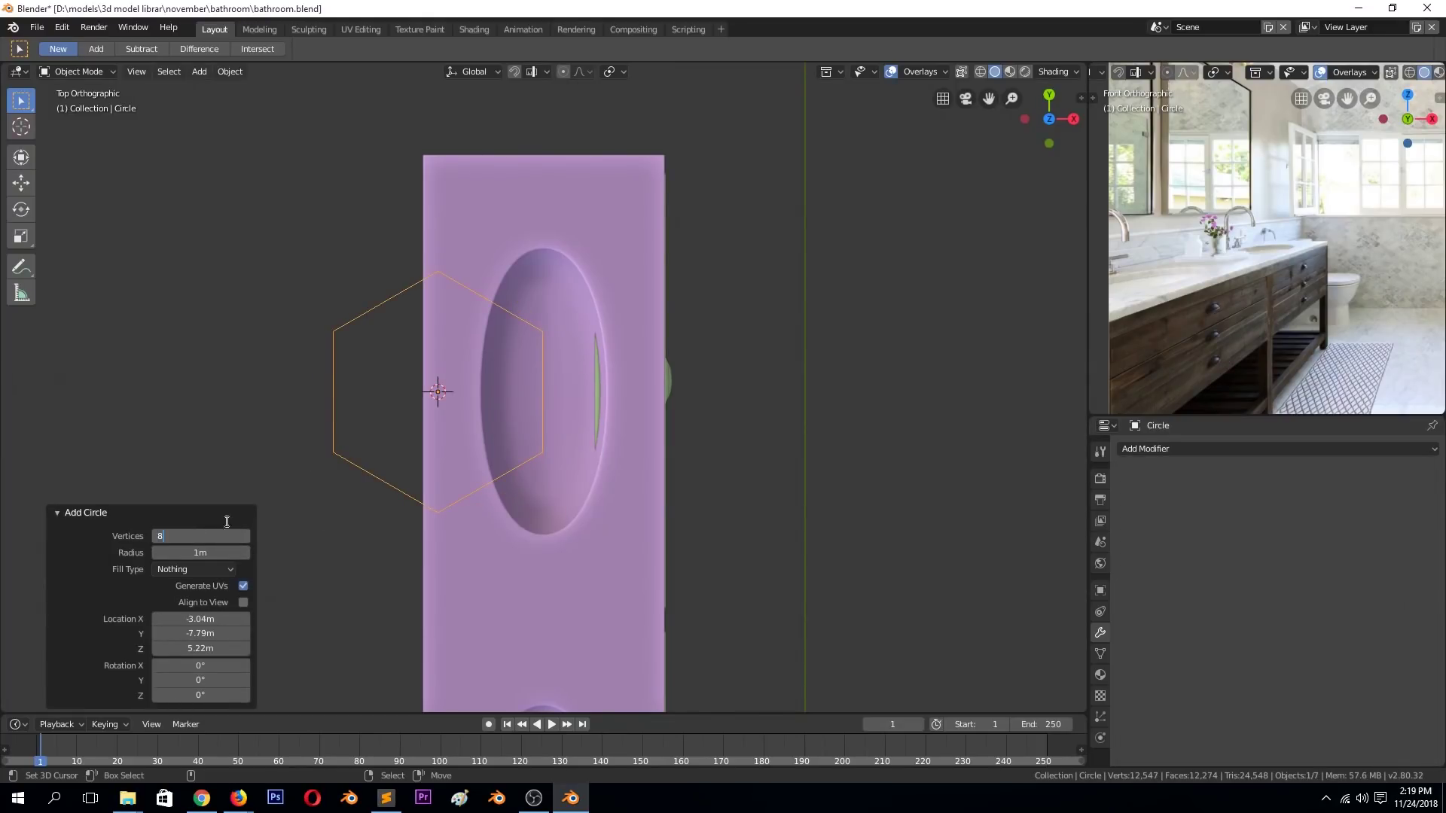
pyautogui.click(533, 799)
pyautogui.click(852, 188)
pyautogui.hotkey('ctrl', '2')
pyautogui.press('s')
pyautogui.click(442, 418)
pyautogui.scroll(5, 443, 419)
pyautogui.moveTo(490, 436); pyautogui.dragTo(584, 422, button='middle')
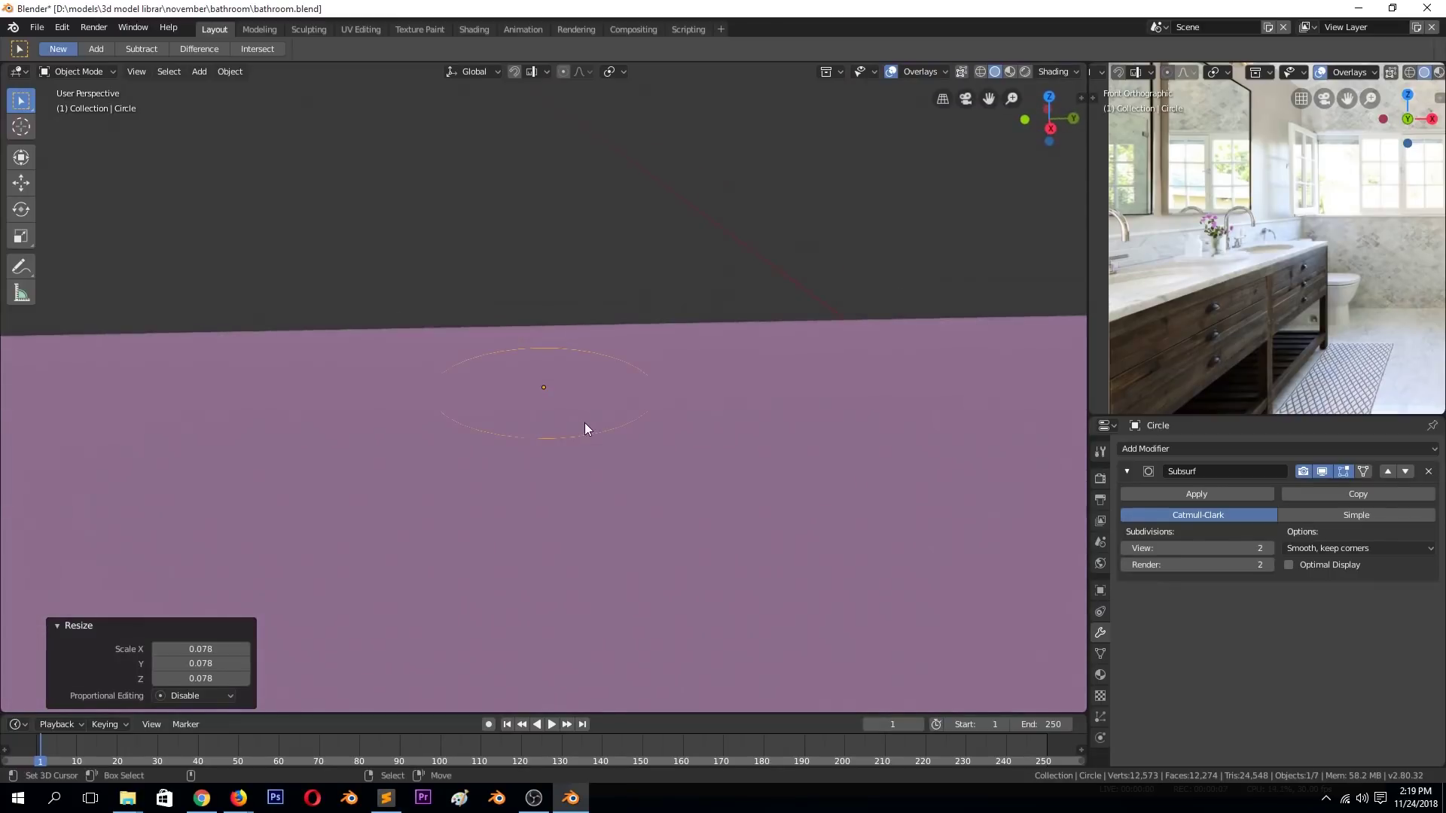
pyautogui.press('g')
pyautogui.press('z')
pyautogui.click(587, 421)
# Extrude the circle upward into a tapered cone and shade it smooth.
pyautogui.press('Tab')
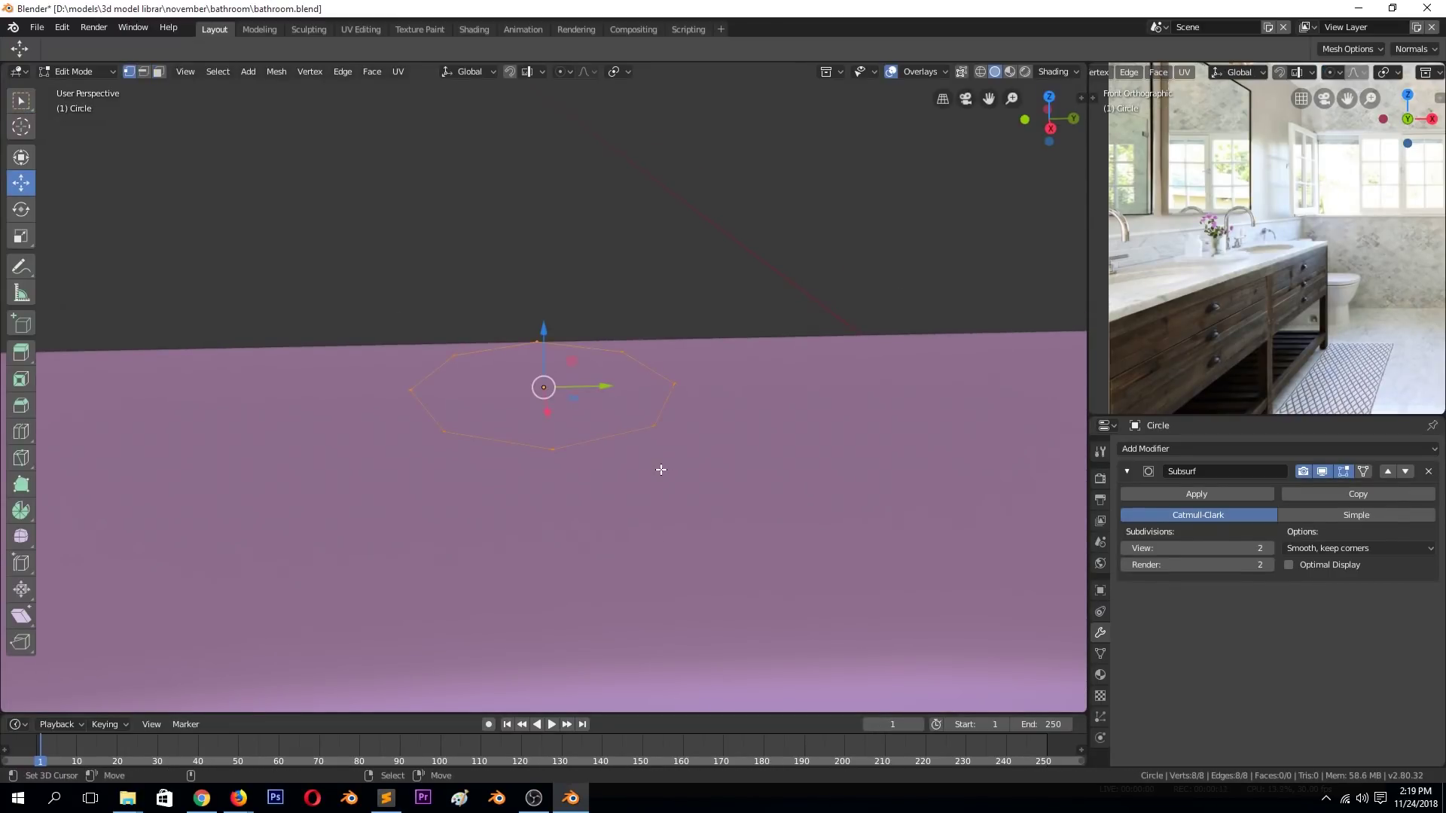
pyautogui.press('e')
pyautogui.press('z')
pyautogui.click(670, 374)
pyautogui.press('s')
pyautogui.click(655, 354)
pyautogui.press('Tab')
pyautogui.click(230, 72)
pyautogui.click(275, 376)
pyautogui.press('Tab')
# Scale the cone down to faucet-base size on the countertop.
pyautogui.moveTo(695, 288); pyautogui.dragTo(743, 288, button='middle')
pyautogui.press('Tab')
pyautogui.scroll(-5, 730, 365)
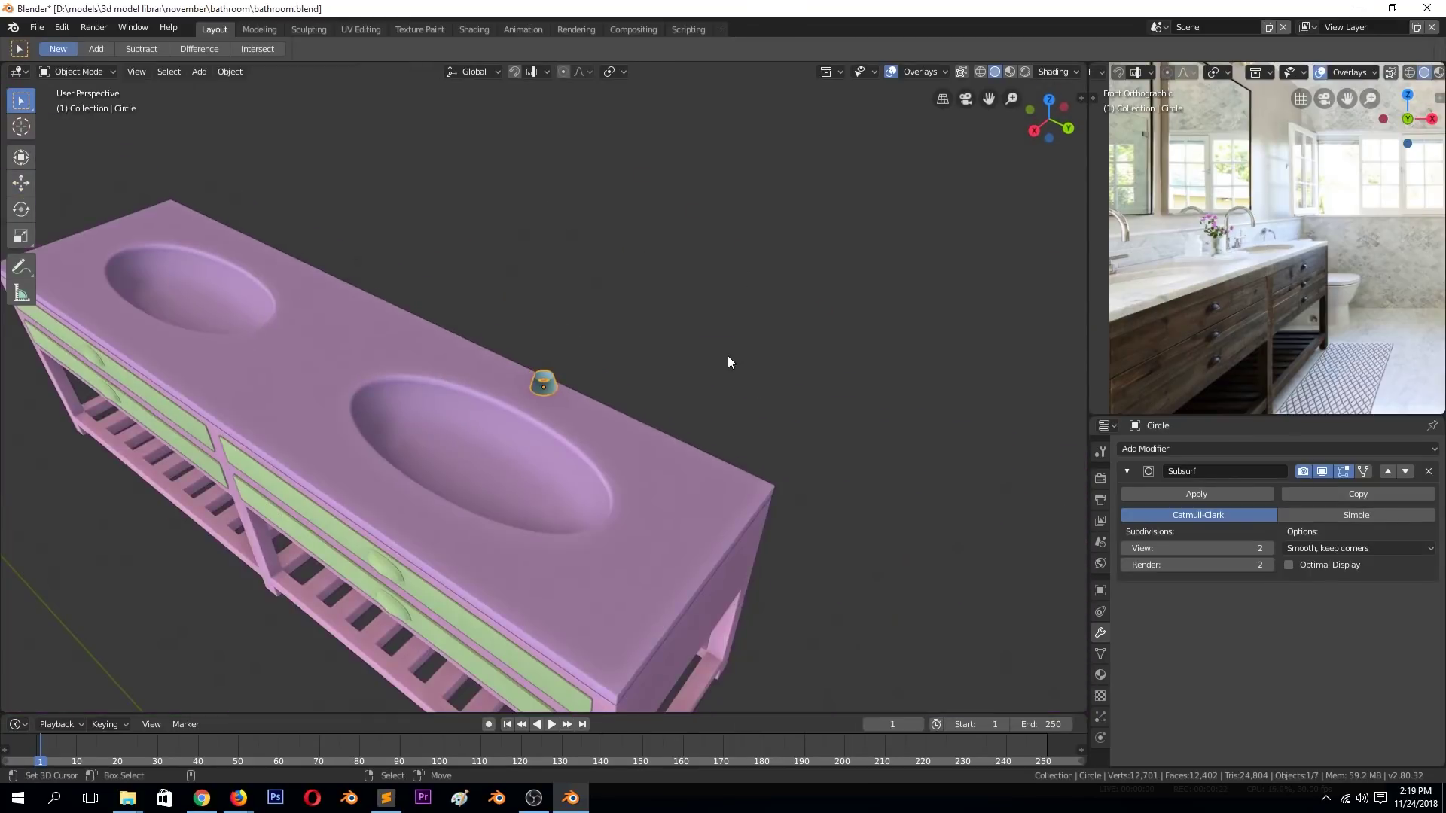
pyautogui.scroll(5, 753, 373)
pyautogui.press('s')
pyautogui.click(620, 390)
# Extrude and scale the bottom ring outward into a flared foot.
pyautogui.press('Tab')
pyautogui.scroll(3, 613, 406)
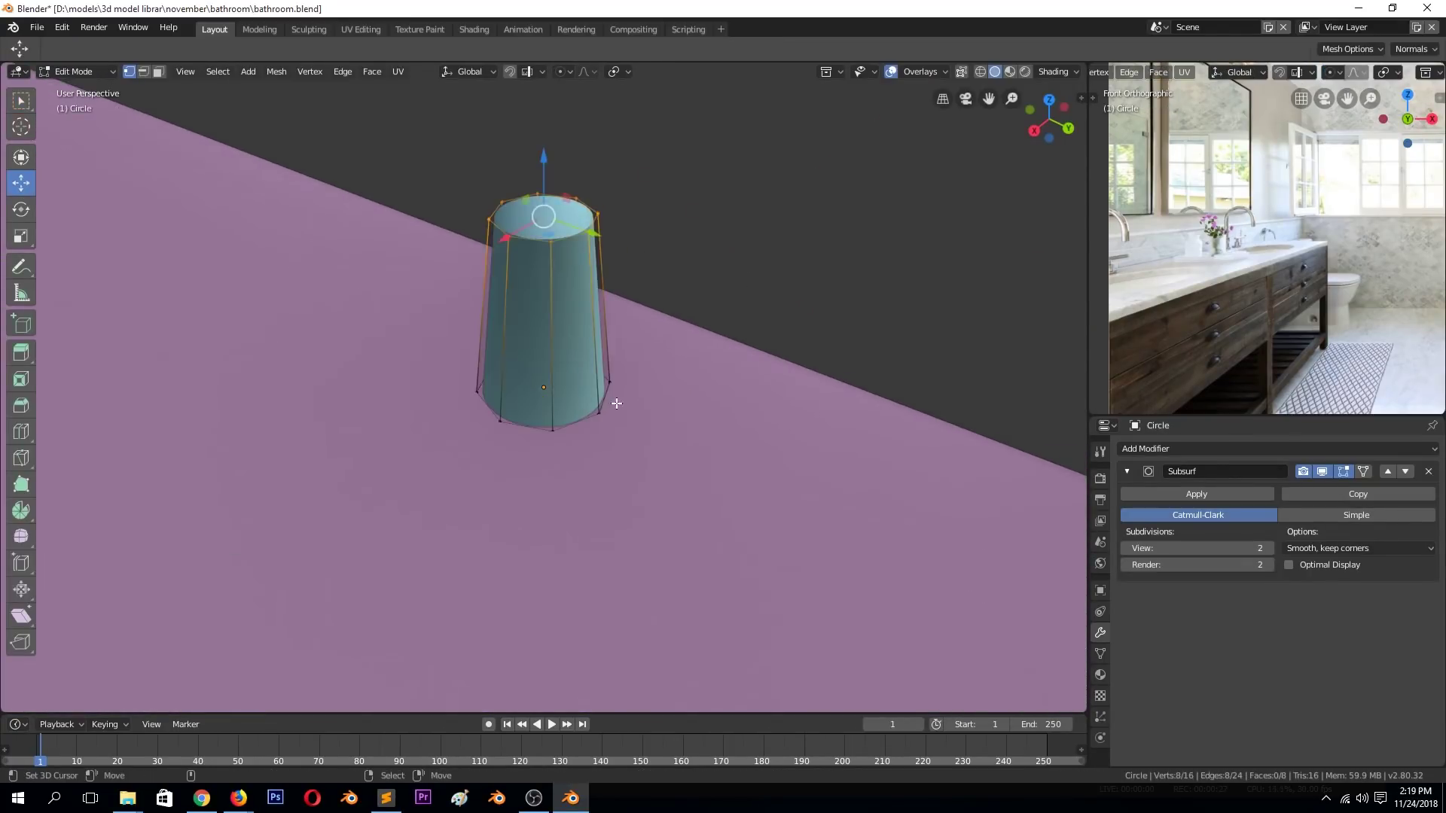
pyautogui.press('2')
pyautogui.press('e')
pyautogui.press('Escape')
pyautogui.press('s')
pyautogui.click(662, 445)
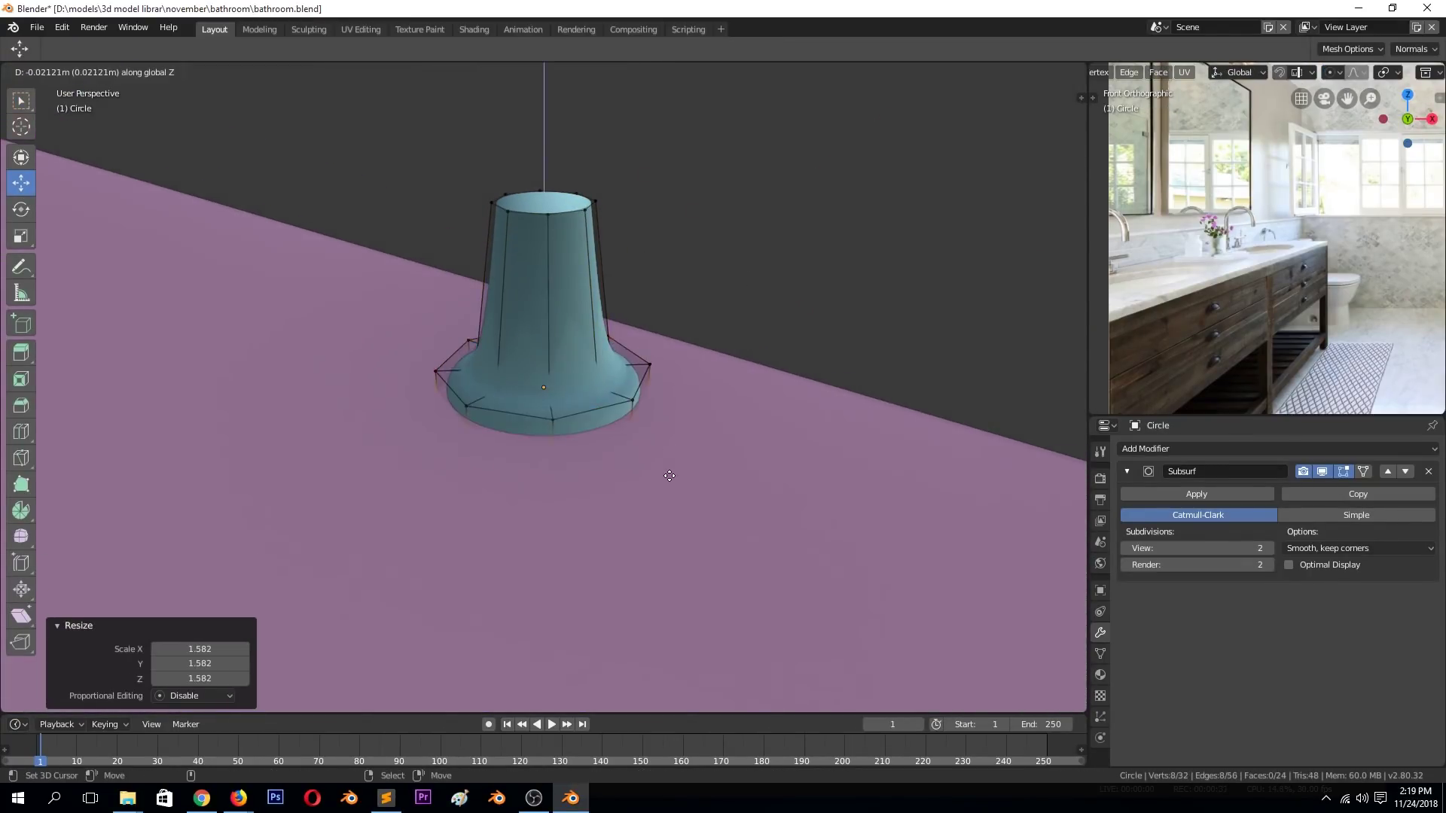
pyautogui.keyDown('alt'); pyautogui.click(577, 387); pyautogui.keyUp('alt')
# Add a Bevel modifier and give the outer flared edge loop a bevel weight.
pyautogui.click(1305, 450)
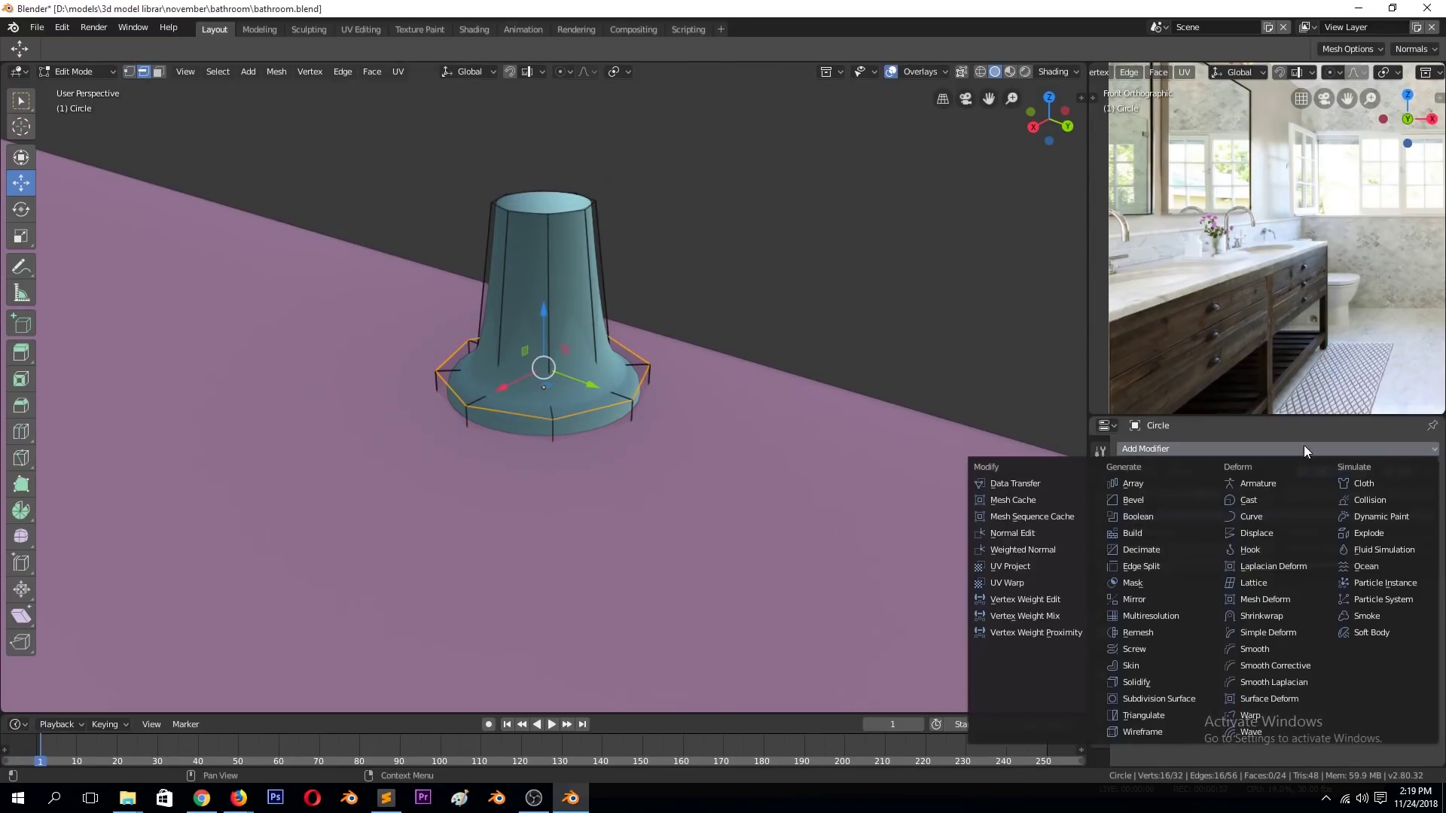
pyautogui.click(1167, 500)
pyautogui.rightClick(639, 360)
pyautogui.click(621, 549)
pyautogui.press('Tab')
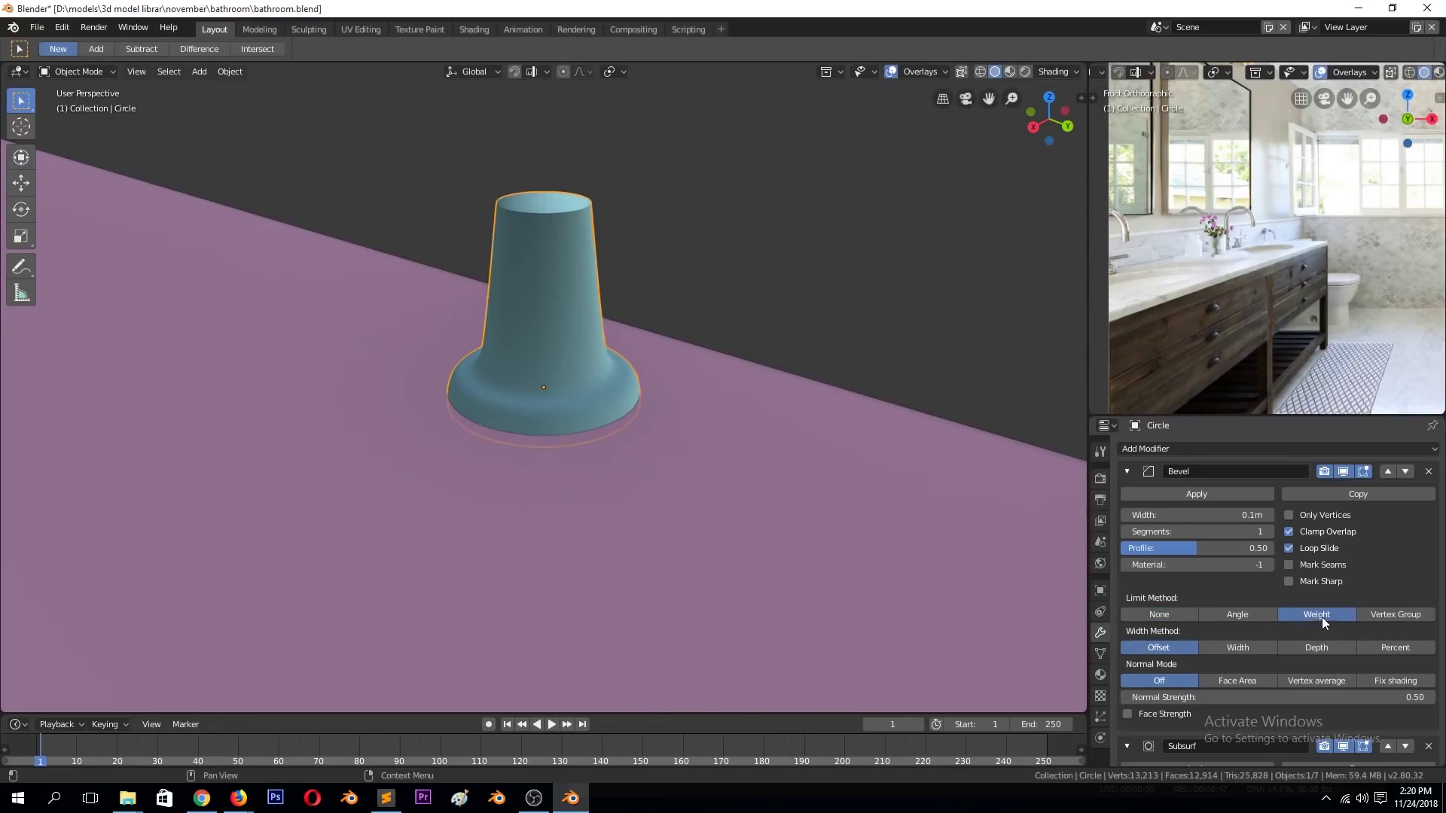
# Set the Bevel modifier width to 0m.
pyautogui.scroll(3, 713, 437)
pyautogui.press('Tab')
pyautogui.moveTo(1235, 515); pyautogui.dragTo(1197, 515)
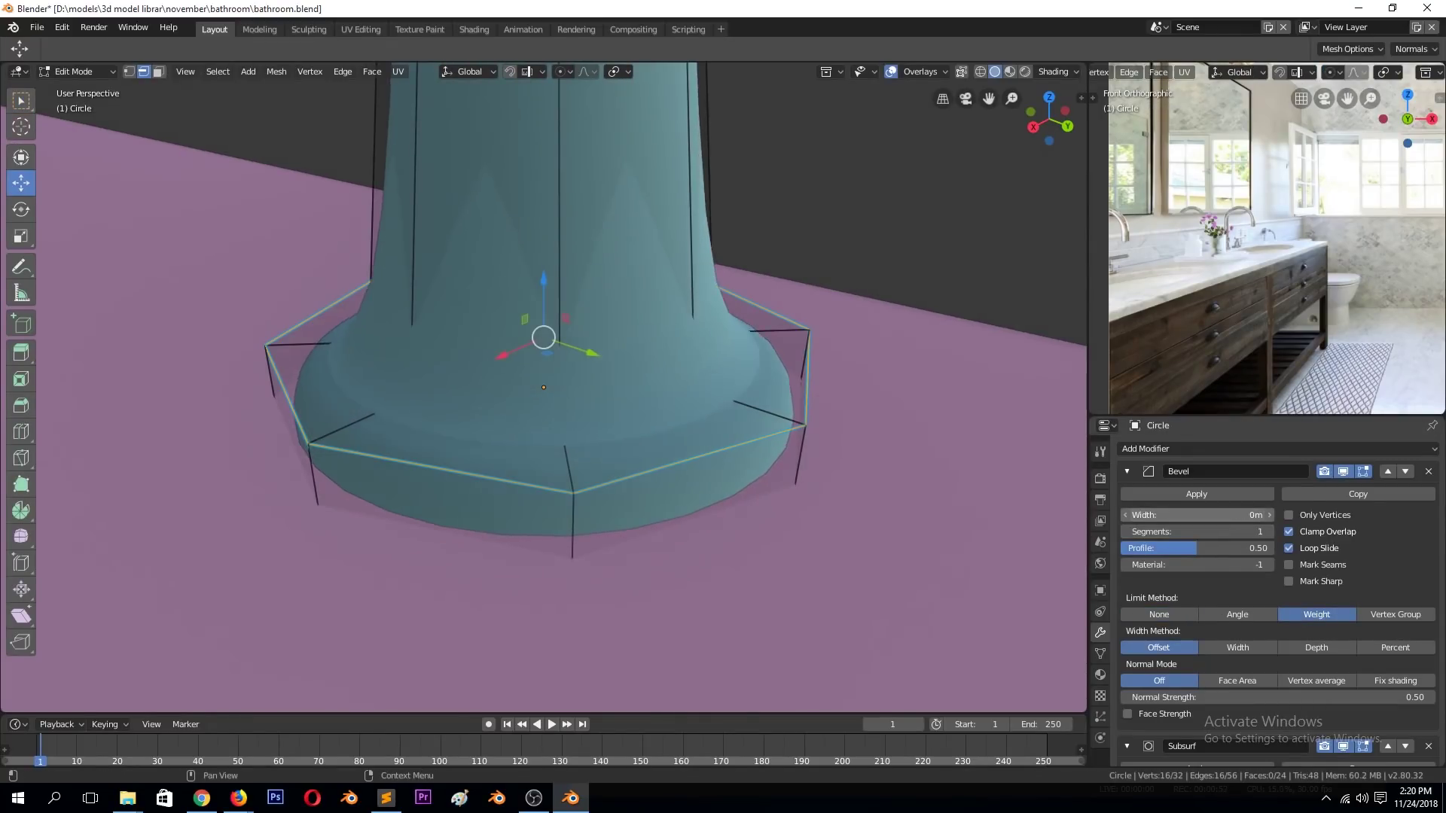
pyautogui.scroll(-2, 544, 376)
pyautogui.press('Tab')
pyautogui.press('Tab')
pyautogui.scroll(-4, 532, 423)
# Lower and widen the base's top ring, then extrude it into a narrower column.
pyautogui.keyDown('alt'); pyautogui.click(530, 293); pyautogui.keyUp('alt')
pyautogui.moveTo(544, 239); pyautogui.dragTo(530, 245)
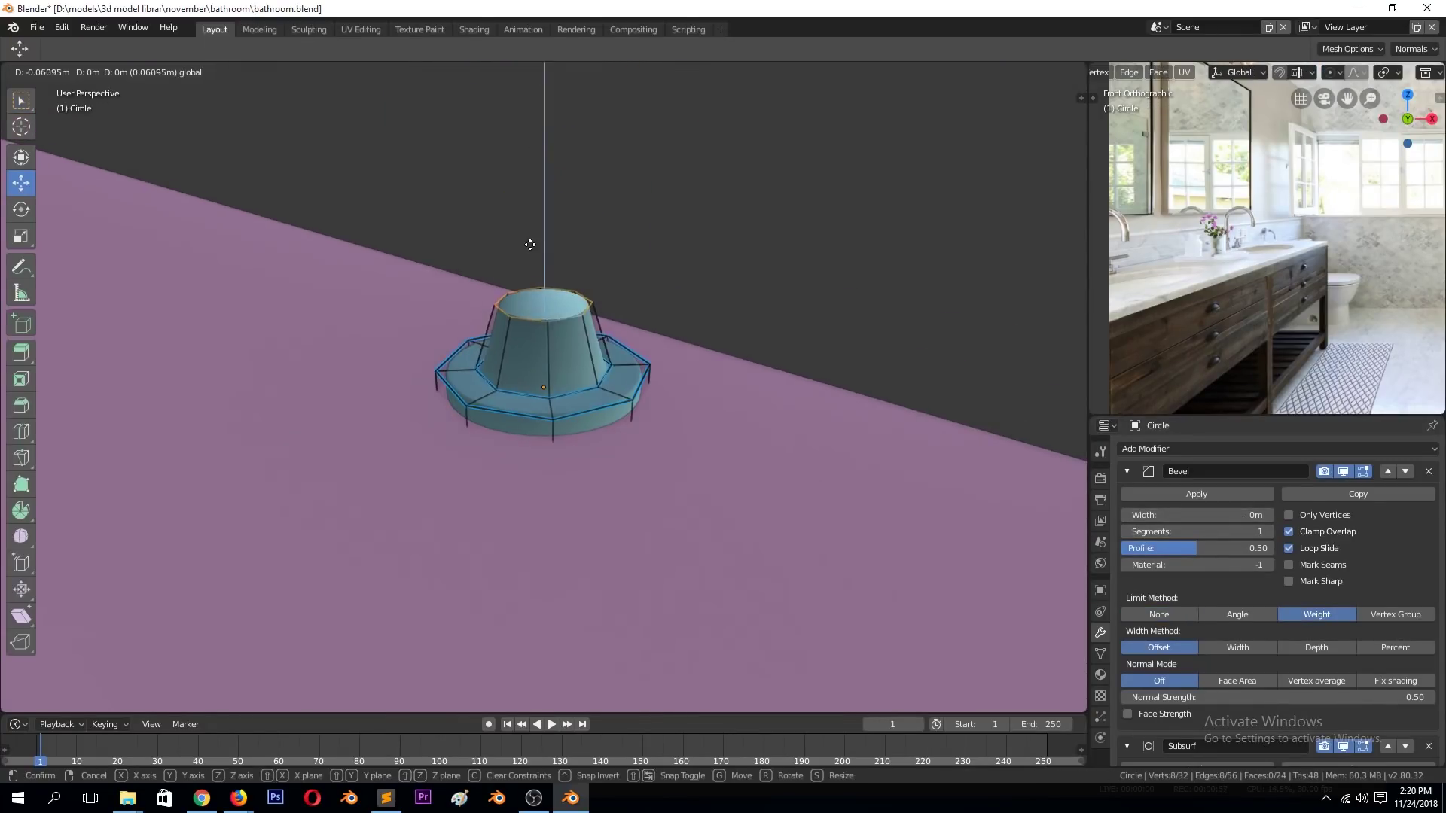
pyautogui.click(530, 245)
pyautogui.press('s')
pyautogui.click(617, 324)
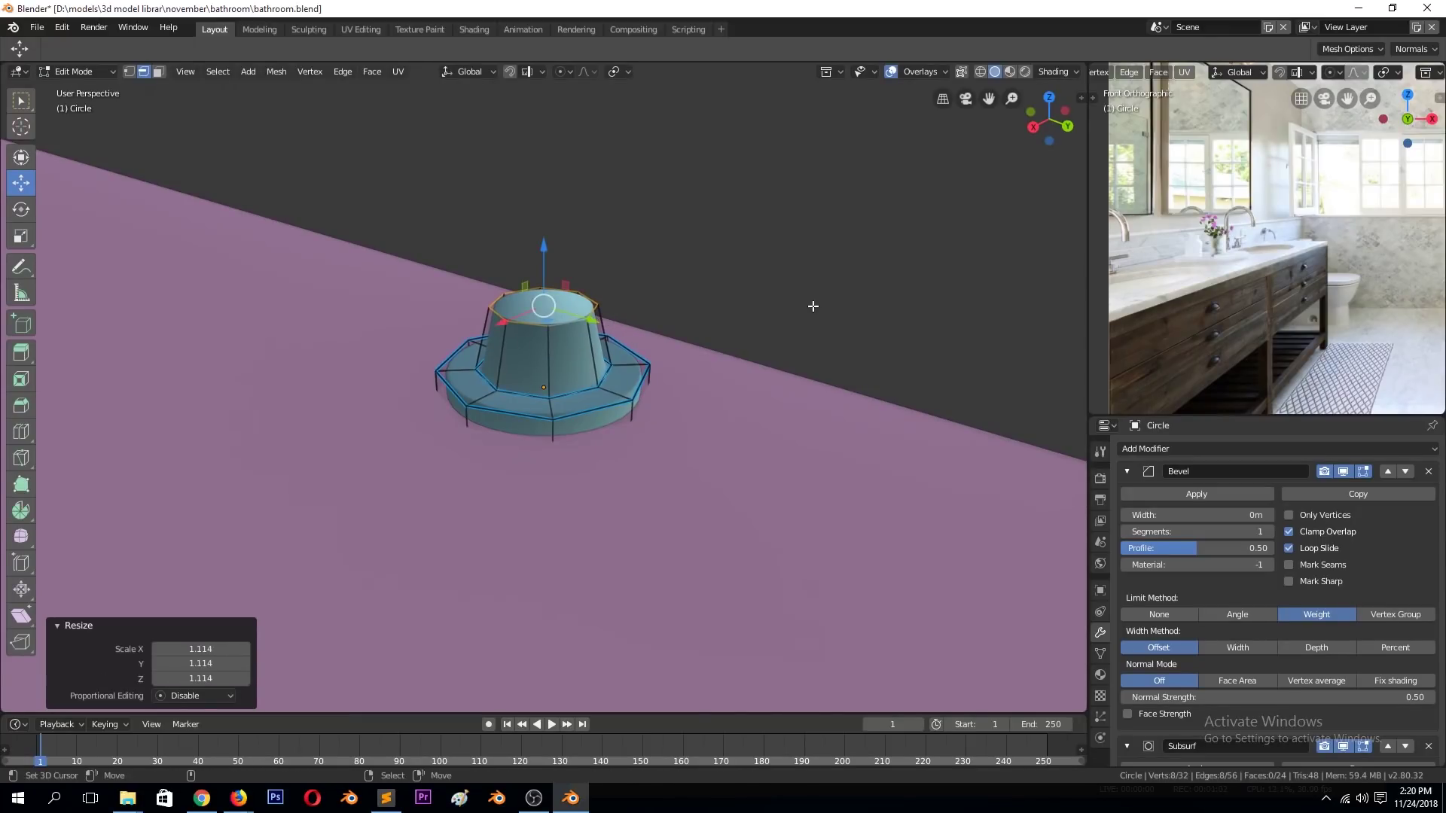
pyautogui.press('e')
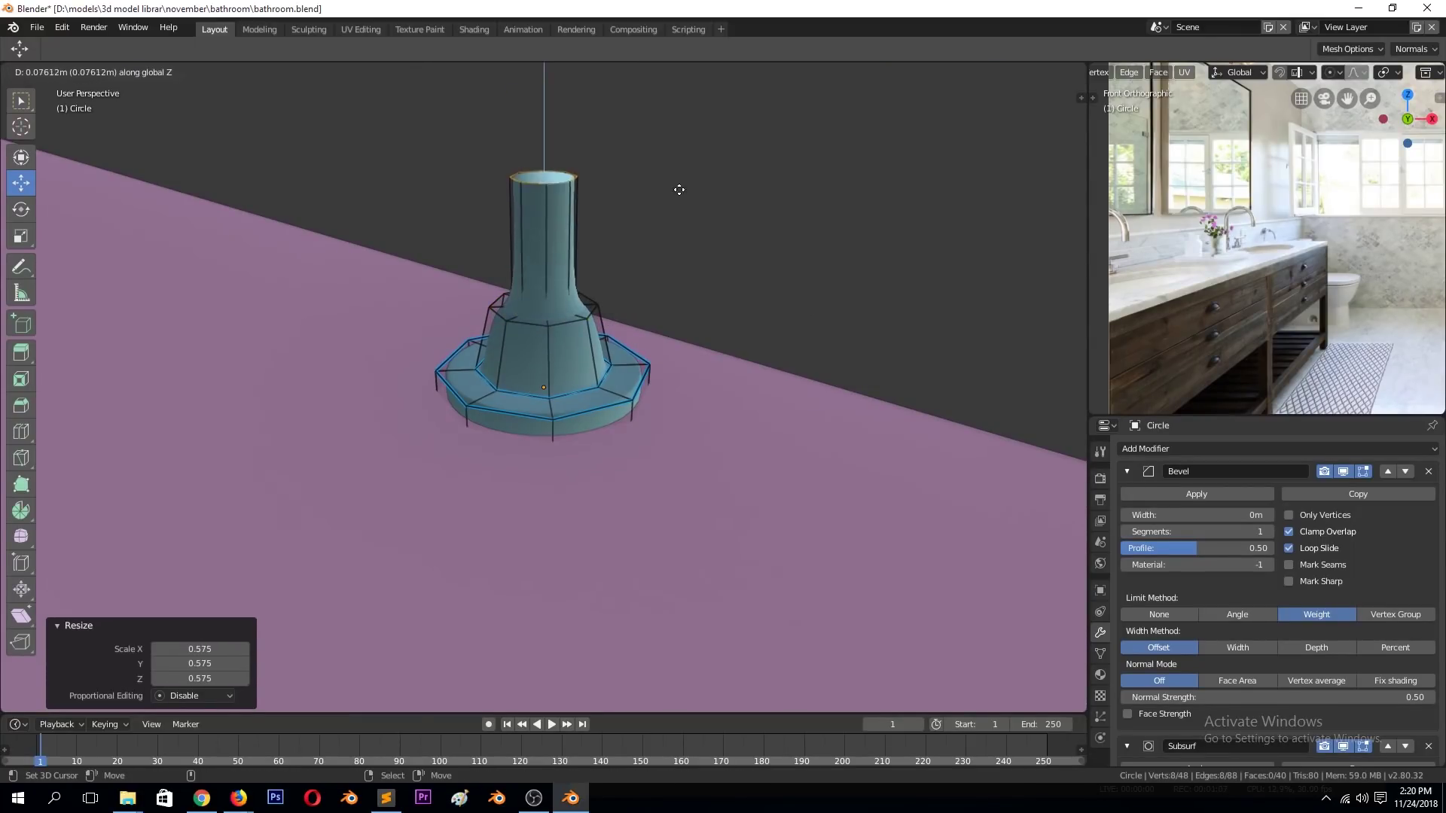
pyautogui.click(666, 210)
# In front view, raise the column top vertically to make it taller.
pyautogui.press('KP_1')
pyautogui.scroll(-3, 601, 255)
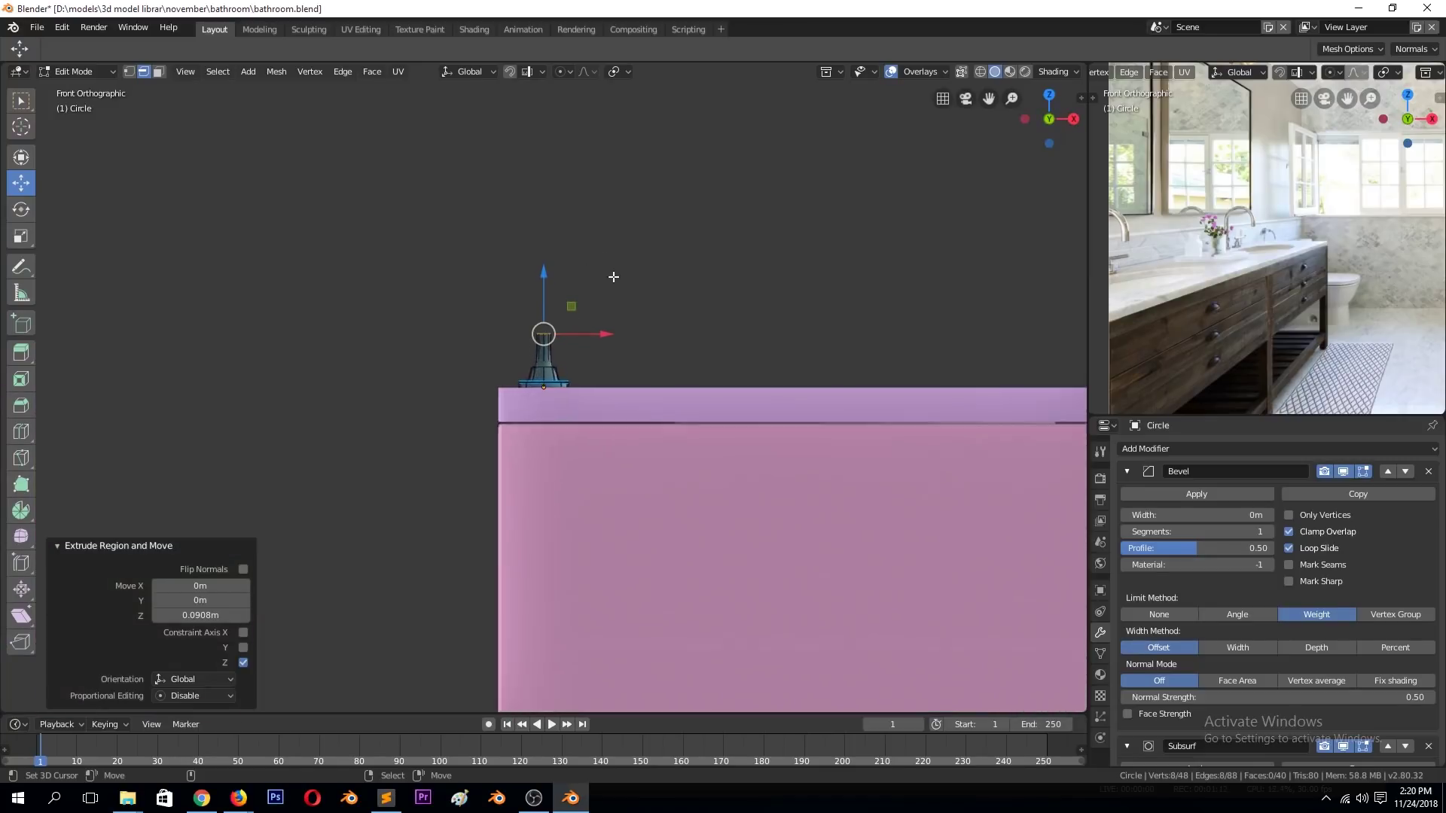
pyautogui.press('g')
pyautogui.press('z')
pyautogui.click(589, 185)
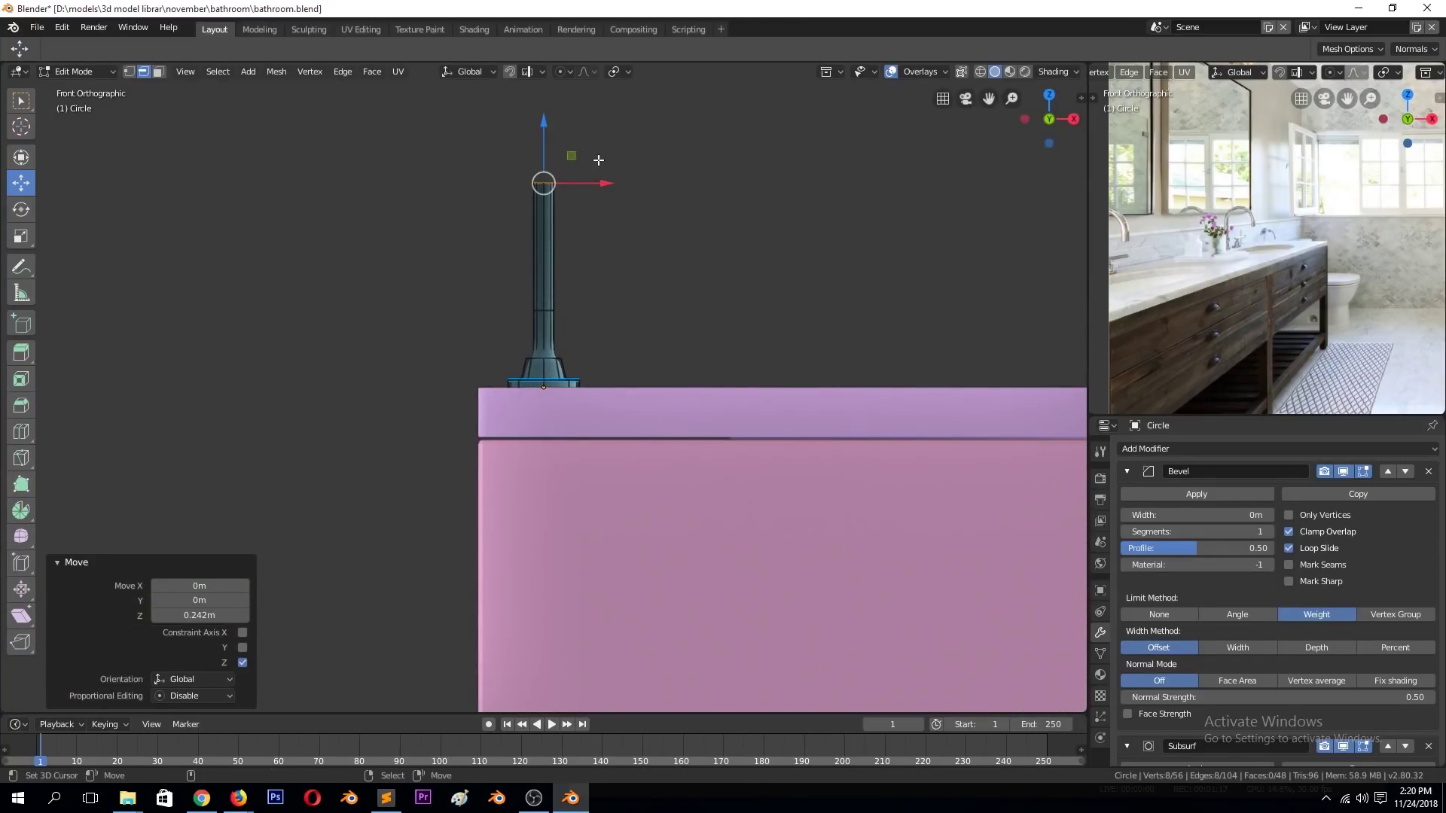
# Try slanting and point-extruding the column top, undoing each attempt.
pyautogui.moveTo(609, 150); pyautogui.dragTo(575, 448)
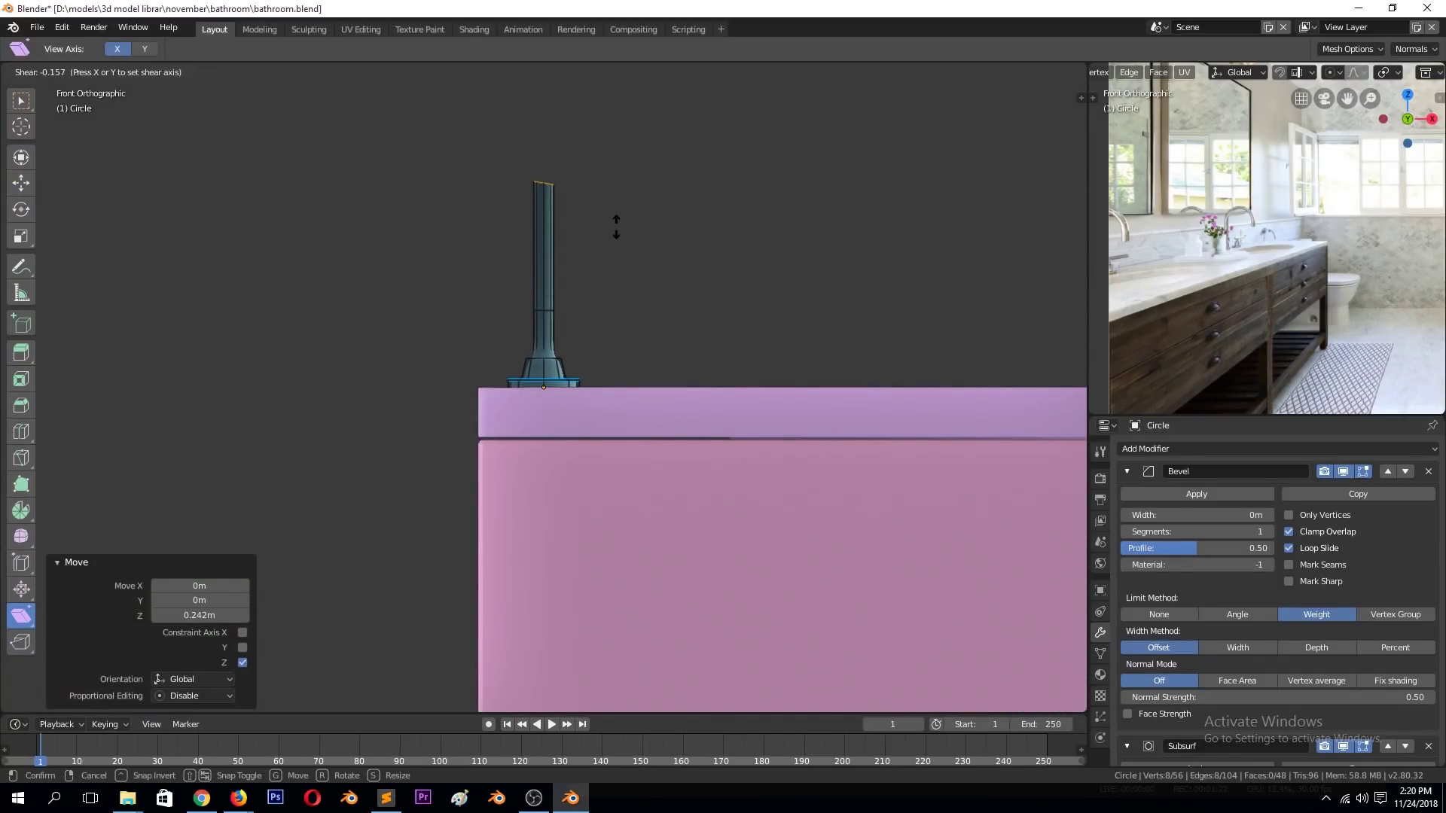
pyautogui.press('Escape')
pyautogui.keyDown('ctrl'); pyautogui.rightClick(704, 134); pyautogui.keyUp('ctrl')
pyautogui.hotkey('ctrl', 'z')
pyautogui.keyDown('ctrl'); pyautogui.rightClick(679, 147); pyautogui.keyUp('ctrl')
pyautogui.hotkey('ctrl', 'z')
pyautogui.click(21, 182)
pyautogui.keyDown('ctrl'); pyautogui.rightClick(726, 297); pyautogui.keyUp('ctrl')
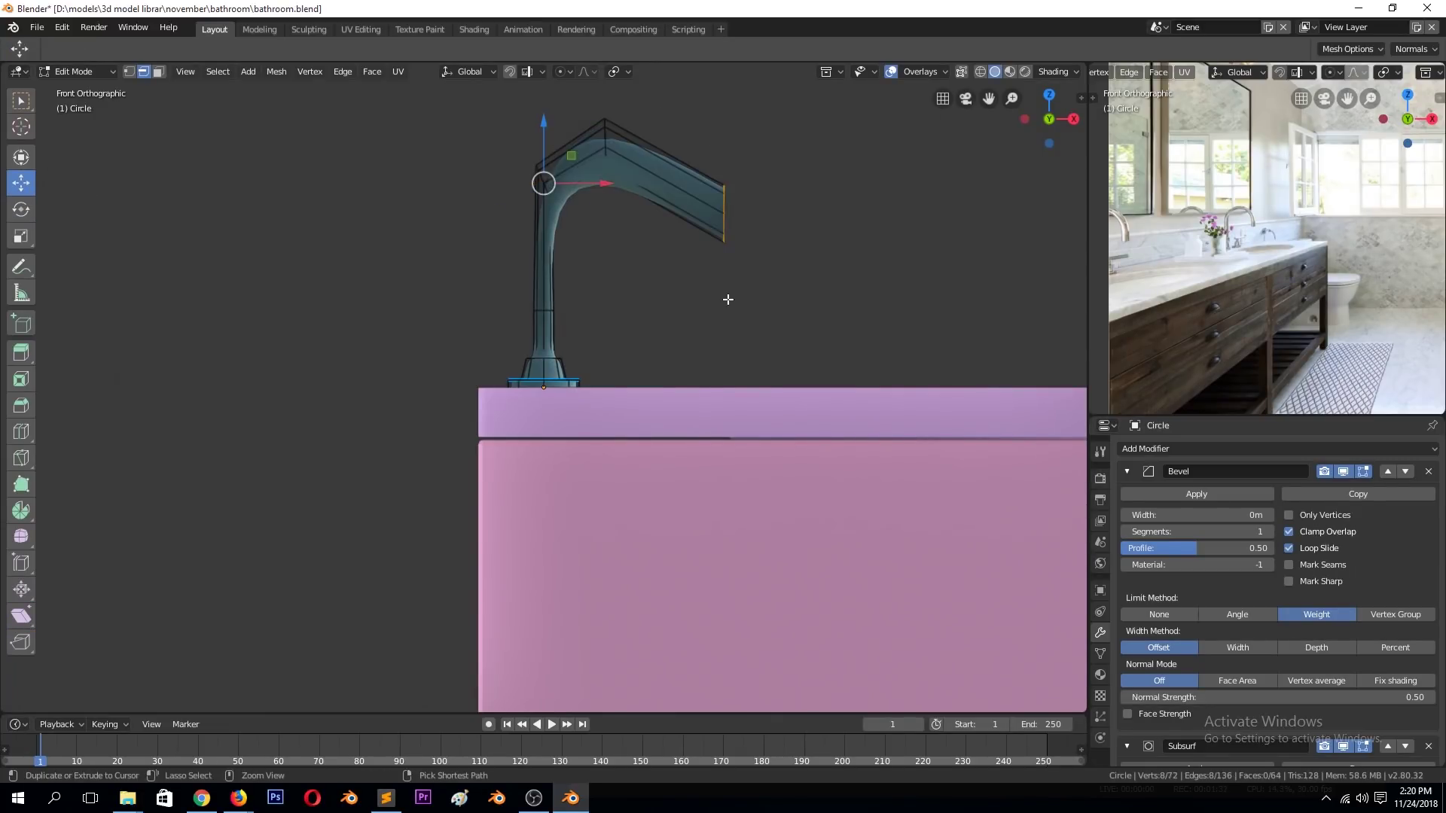
pyautogui.hotkey('ctrl', 'z')
pyautogui.hotkey('ctrl', 'z')
# Raise the column top further and begin spinning it around the 3D cursor.
pyautogui.moveTo(543, 252); pyautogui.dragTo(543, 135)
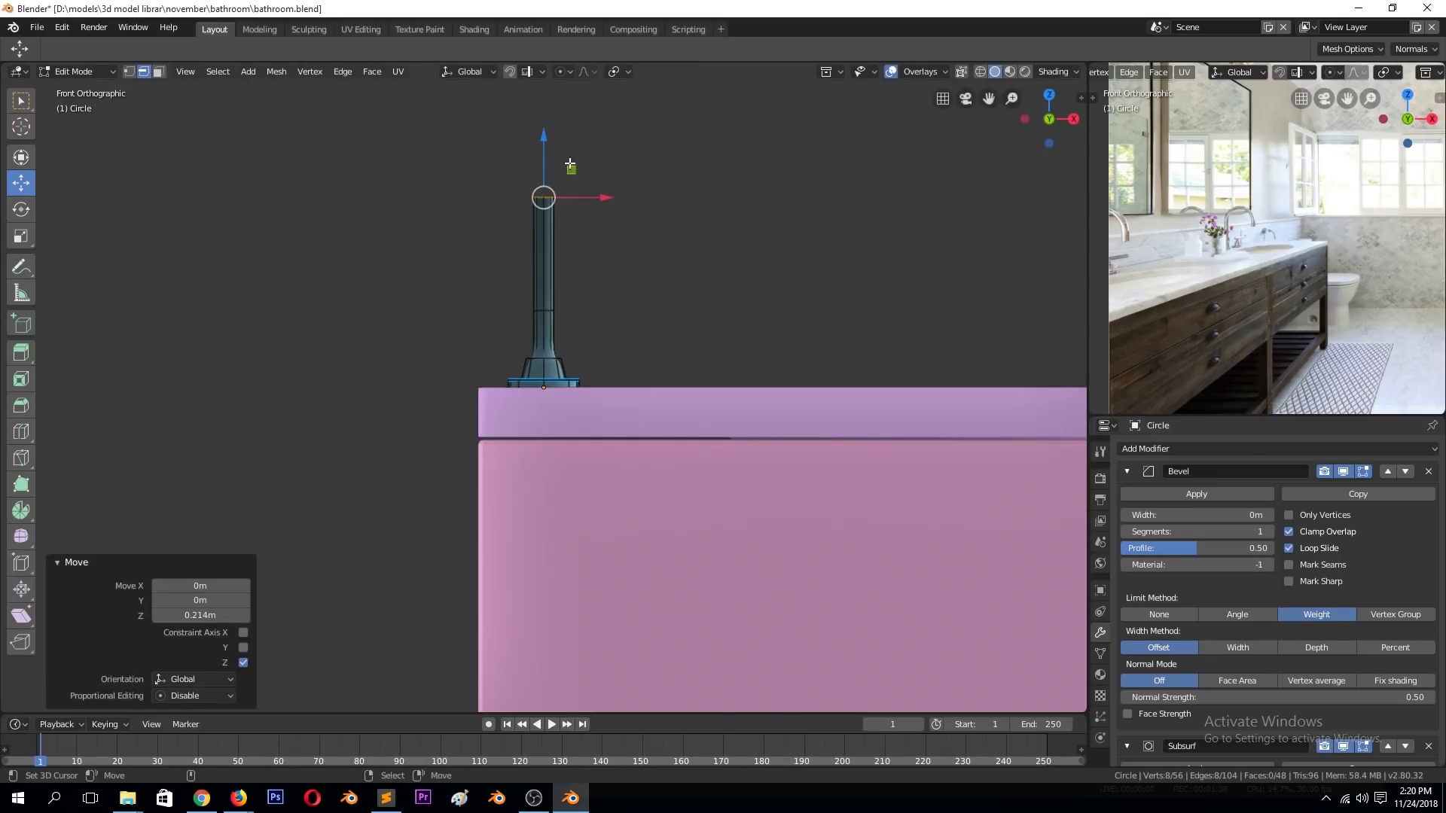
pyautogui.click(26, 520)
pyautogui.moveTo(723, 241); pyautogui.dragTo(812, 158)
# Cancel and undo the previous spin, then raise the stem top higher.
pyautogui.press('Escape')
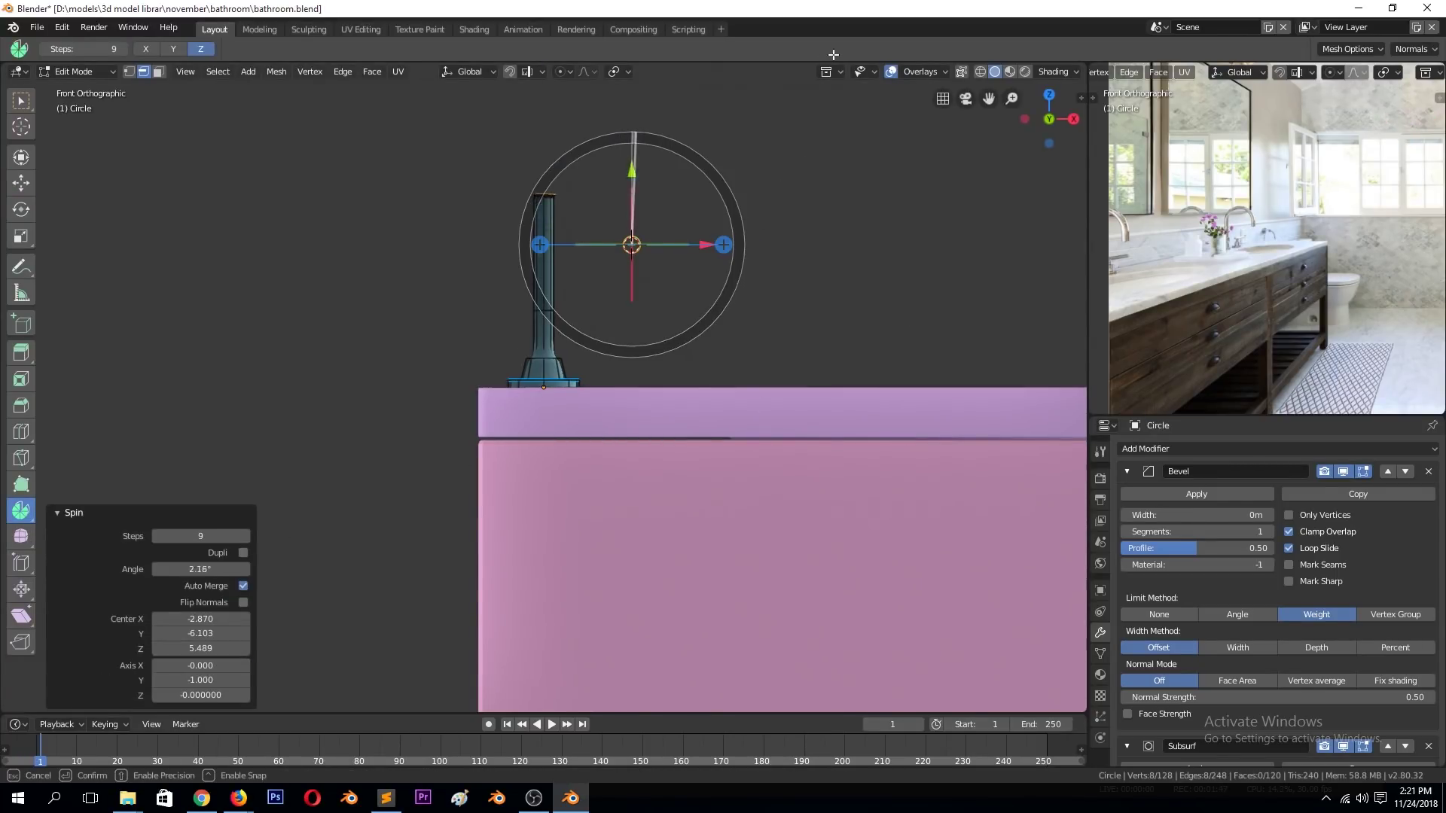
pyautogui.hotkey('ctrl', 'z')
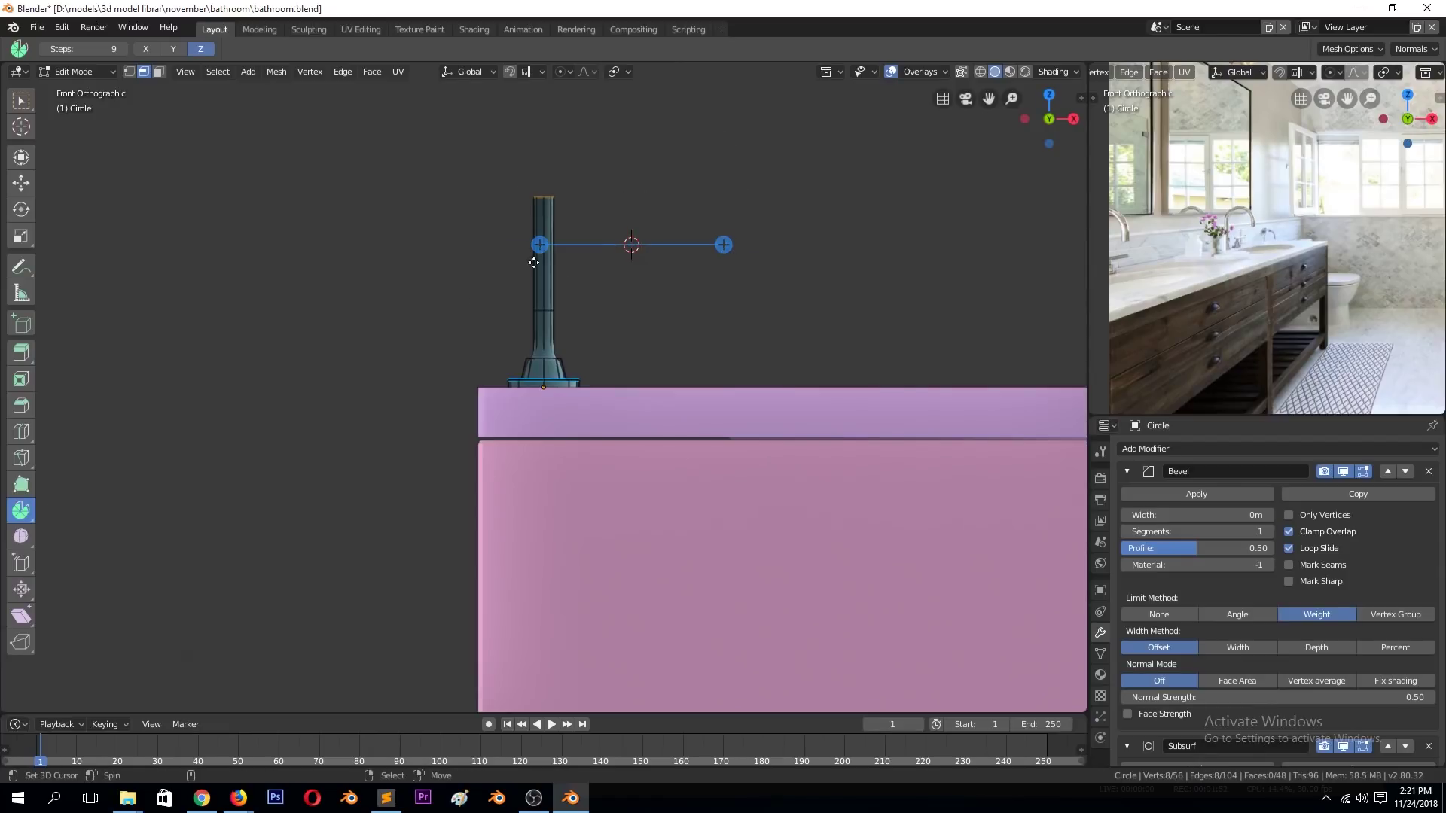
pyautogui.click(21, 183)
pyautogui.moveTo(542, 254); pyautogui.dragTo(532, 154)
# Lower and resize the stem's top ring, then extrude the tip vertically upward.
pyautogui.keyDown('alt'); pyautogui.click(543, 262); pyautogui.keyUp('alt')
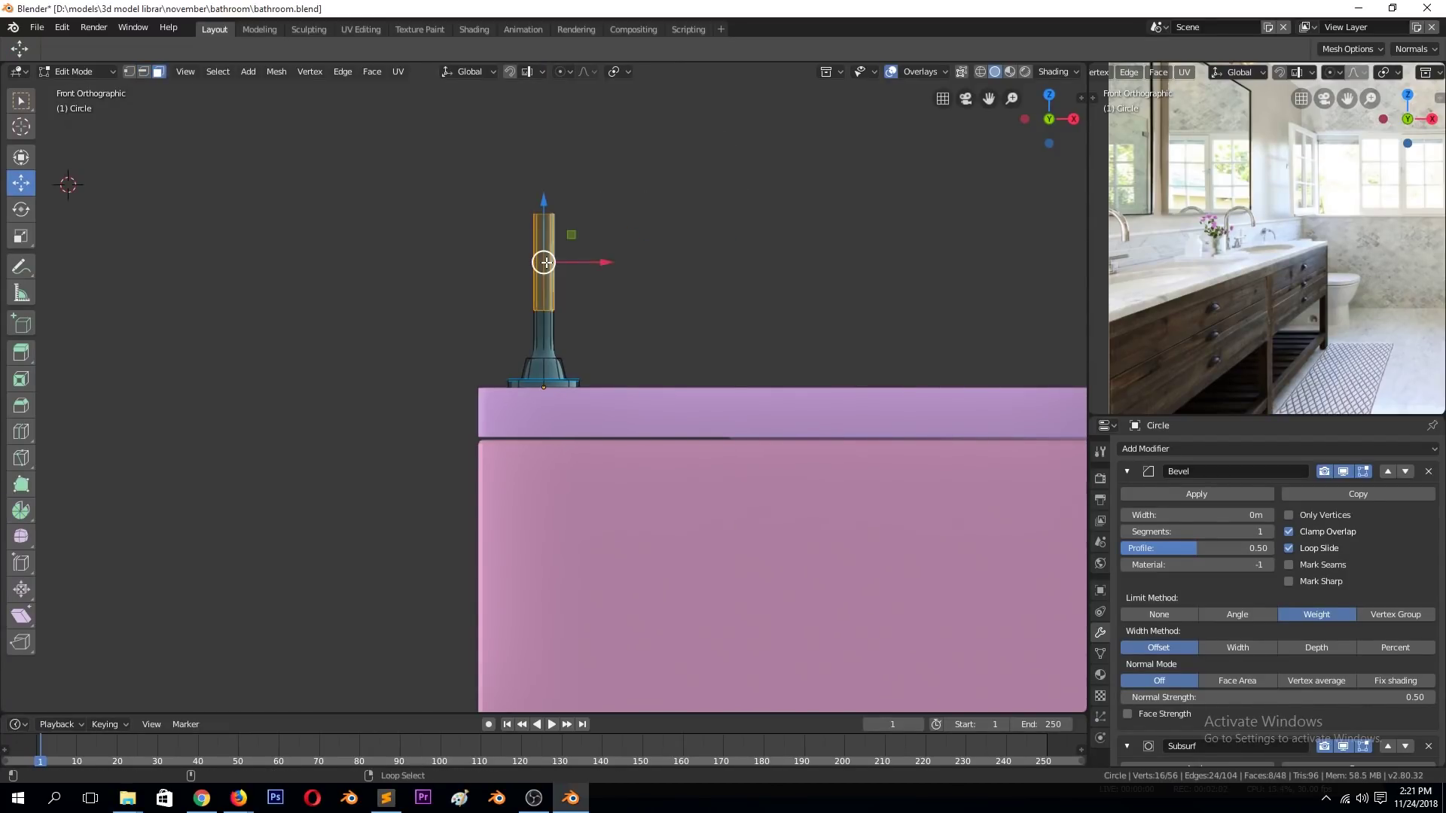
pyautogui.scroll(2, 704, 257)
pyautogui.keyDown('alt'); pyautogui.click(543, 136); pyautogui.keyUp('alt')
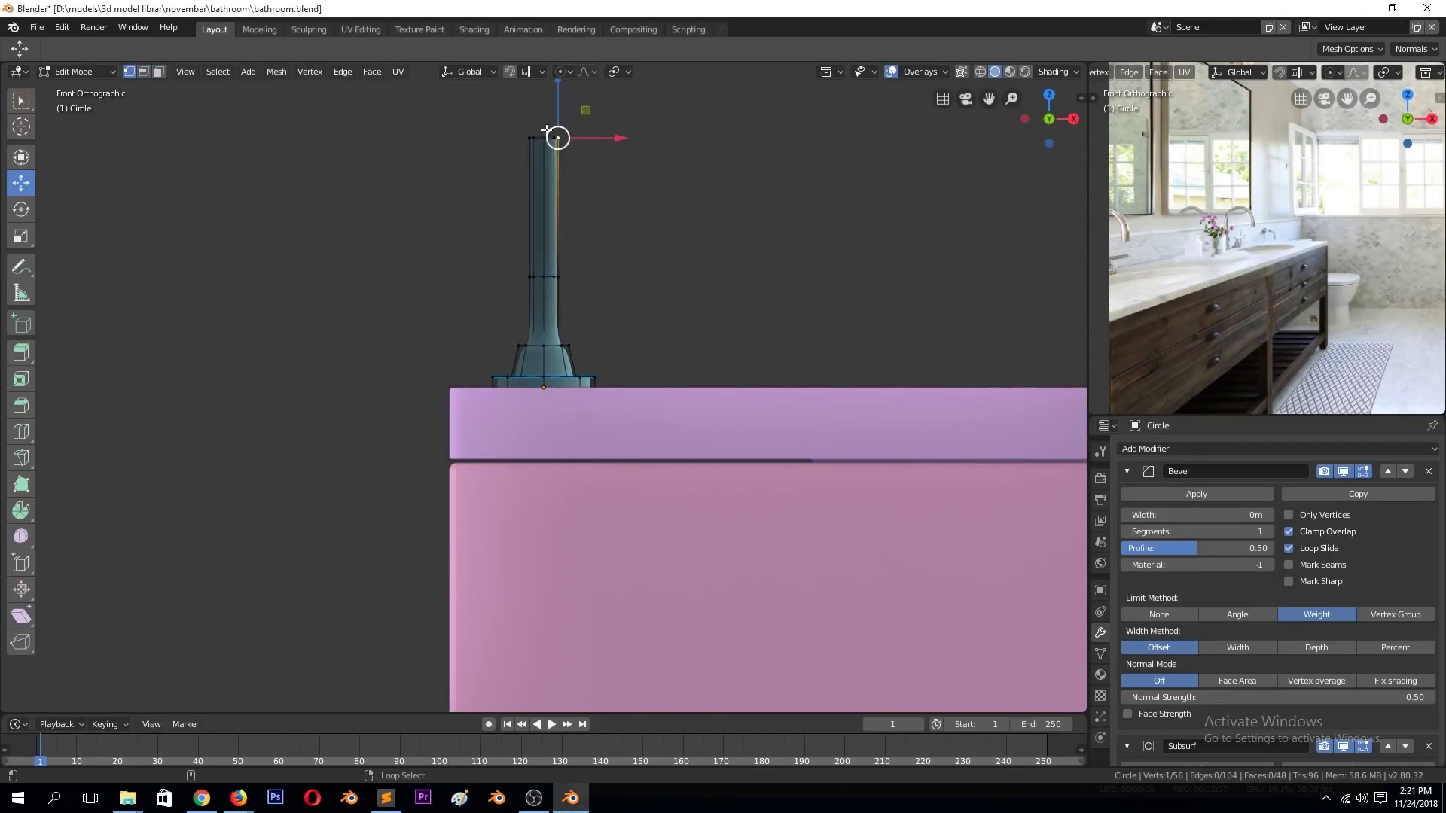
pyautogui.press('g')
pyautogui.press('z')
pyautogui.click(567, 226)
pyautogui.press('s')
pyautogui.click(660, 242)
pyautogui.press('e')
pyautogui.press('z')
pyautogui.click(655, 210)
# Spin the stem tip around the 3D cursor to about 187° in 6 steps, reshaping the hook.
pyautogui.click(21, 510)
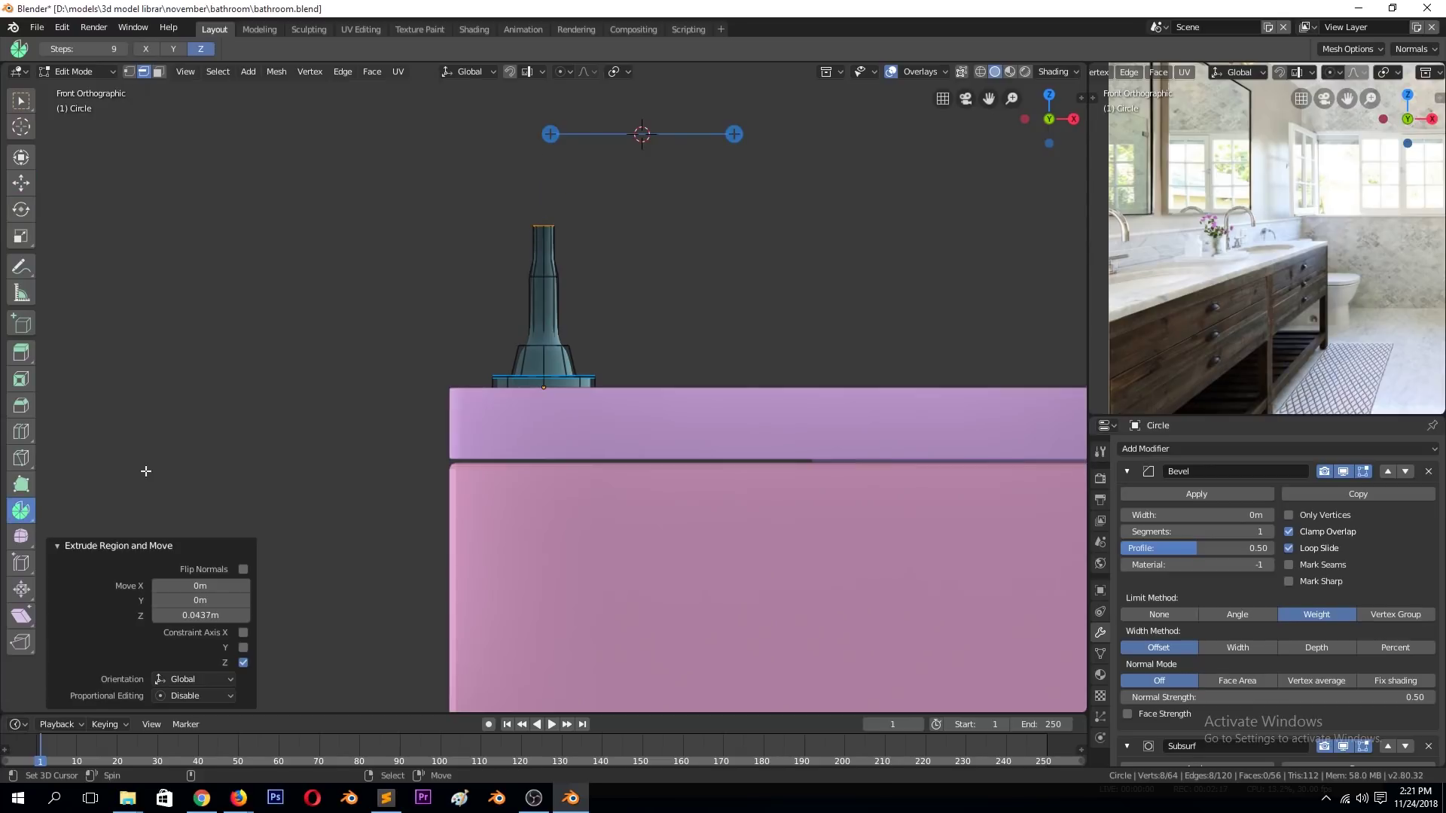
pyautogui.moveTo(576, 222); pyautogui.dragTo(638, 162)
pyautogui.moveTo(405, 199); pyautogui.dragTo(823, 155)
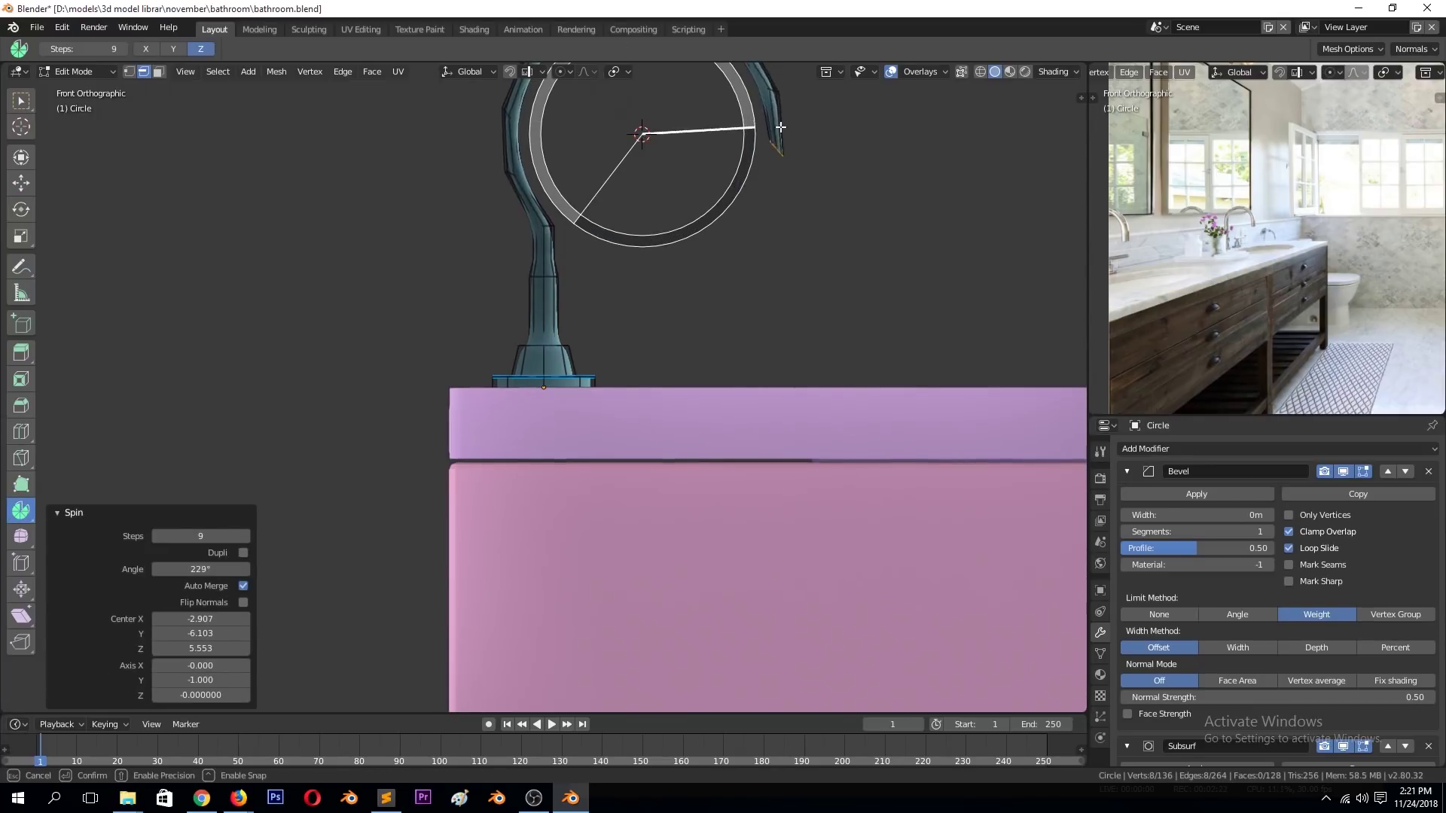
pyautogui.press('Escape')
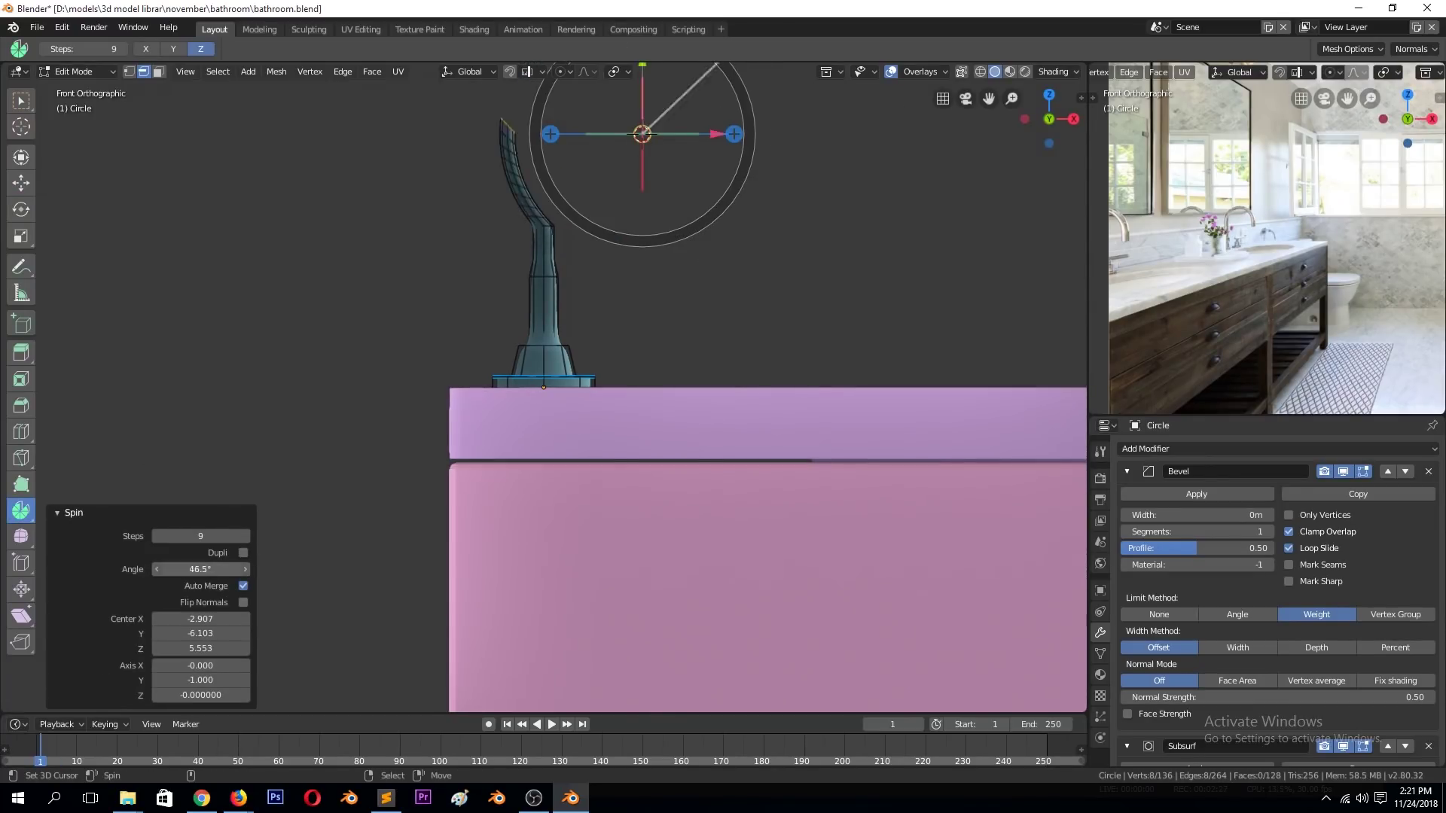
pyautogui.scroll(-3, 542, 339)
pyautogui.scroll(1, 542, 339)
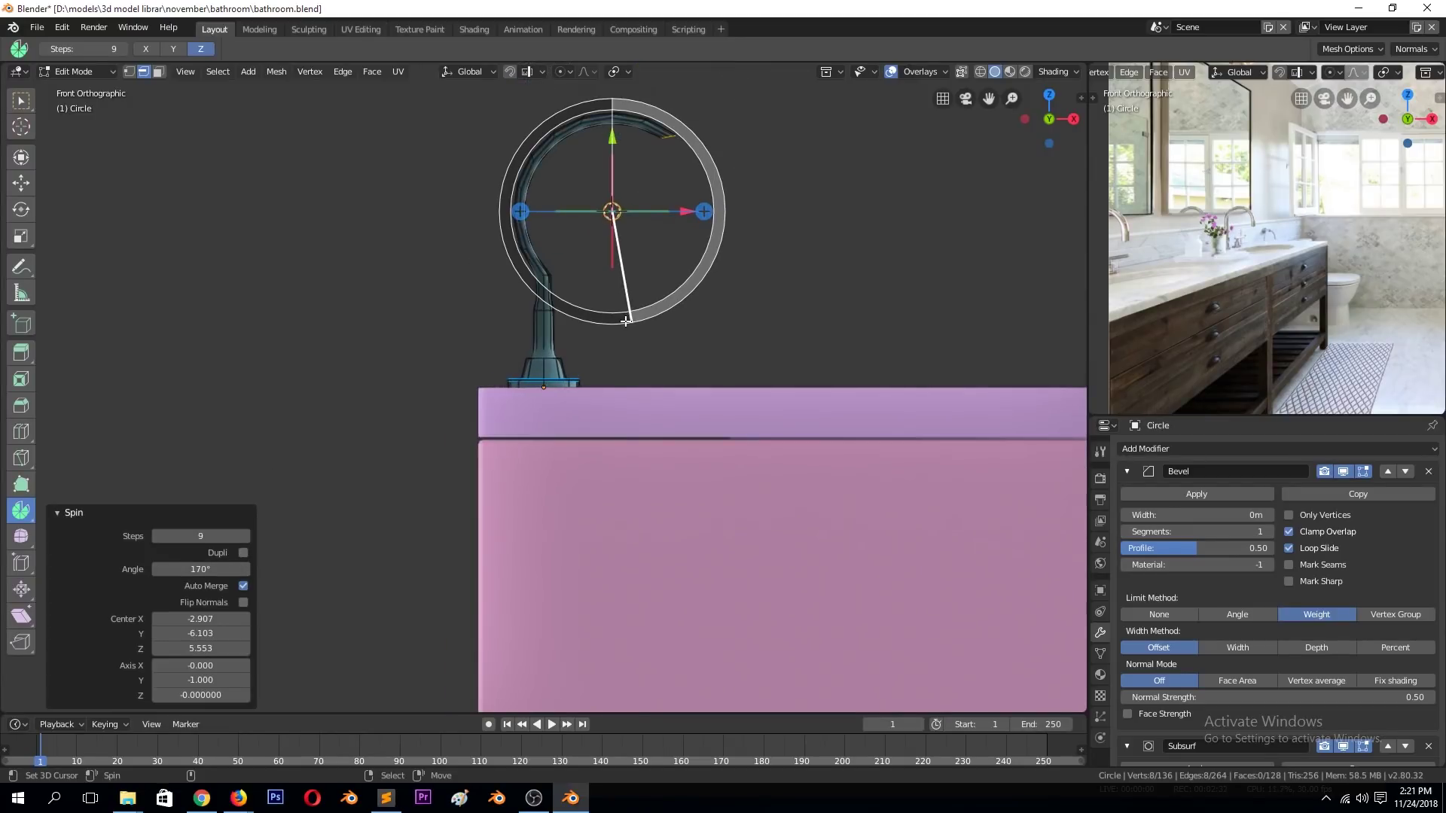
pyautogui.moveTo(686, 189)
pyautogui.mouseDown()
pyautogui.moveTo(689, 209)
pyautogui.moveTo(833, 210)
pyautogui.mouseUp()
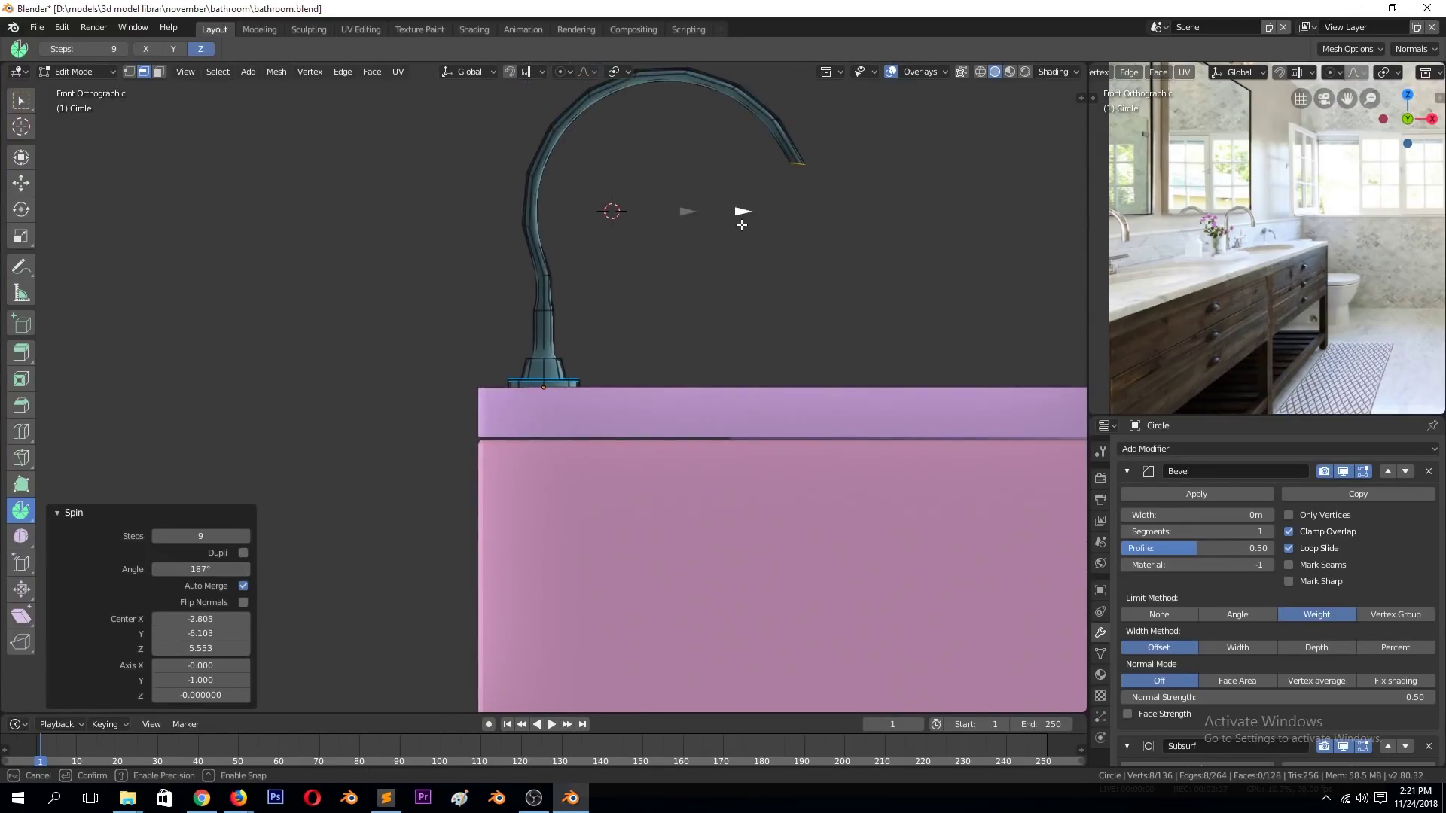
pyautogui.moveTo(755, 149)
pyautogui.mouseDown()
pyautogui.moveTo(758, 248)
pyautogui.moveTo(683, 262)
pyautogui.mouseUp()
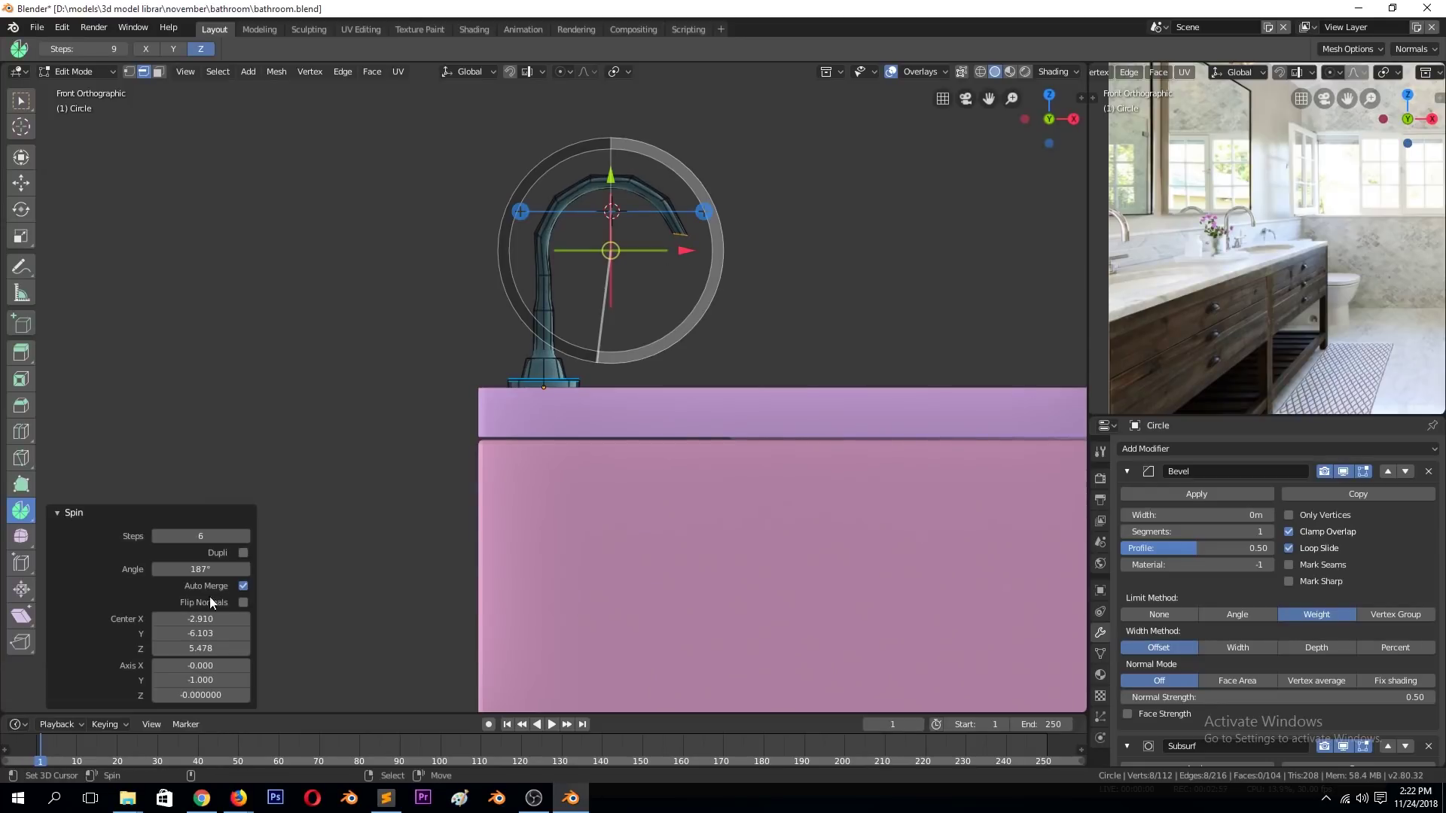
# Flatten the spout's tip edge by scaling it to 0 on Z.
pyautogui.press('Tab')
pyautogui.press('Tab')
pyautogui.click(21, 183)
pyautogui.press('KP_Decimal')
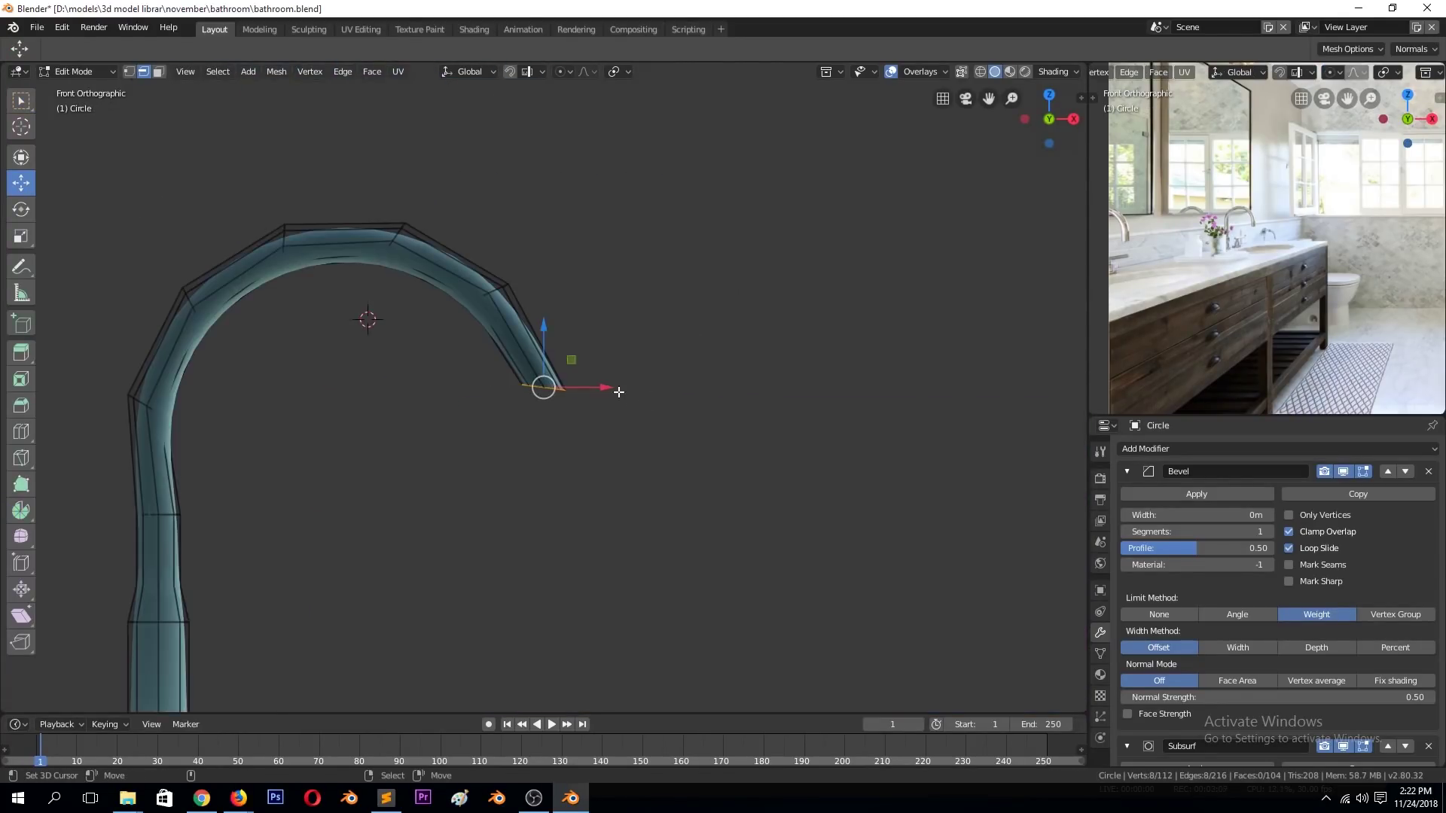
pyautogui.moveTo(617, 390); pyautogui.dragTo(594, 390)
pyautogui.press('s')
pyautogui.press('z')
pyautogui.press('0')
pyautogui.press('Return')
# Extrude the spout tip straight down and slide a new loop cut into the bend.
pyautogui.press('e')
pyautogui.press('z')
pyautogui.click(497, 357)
pyautogui.hotkey('ctrl', 'r')
pyautogui.click(493, 302)
pyautogui.press('g')
pyautogui.press('g')
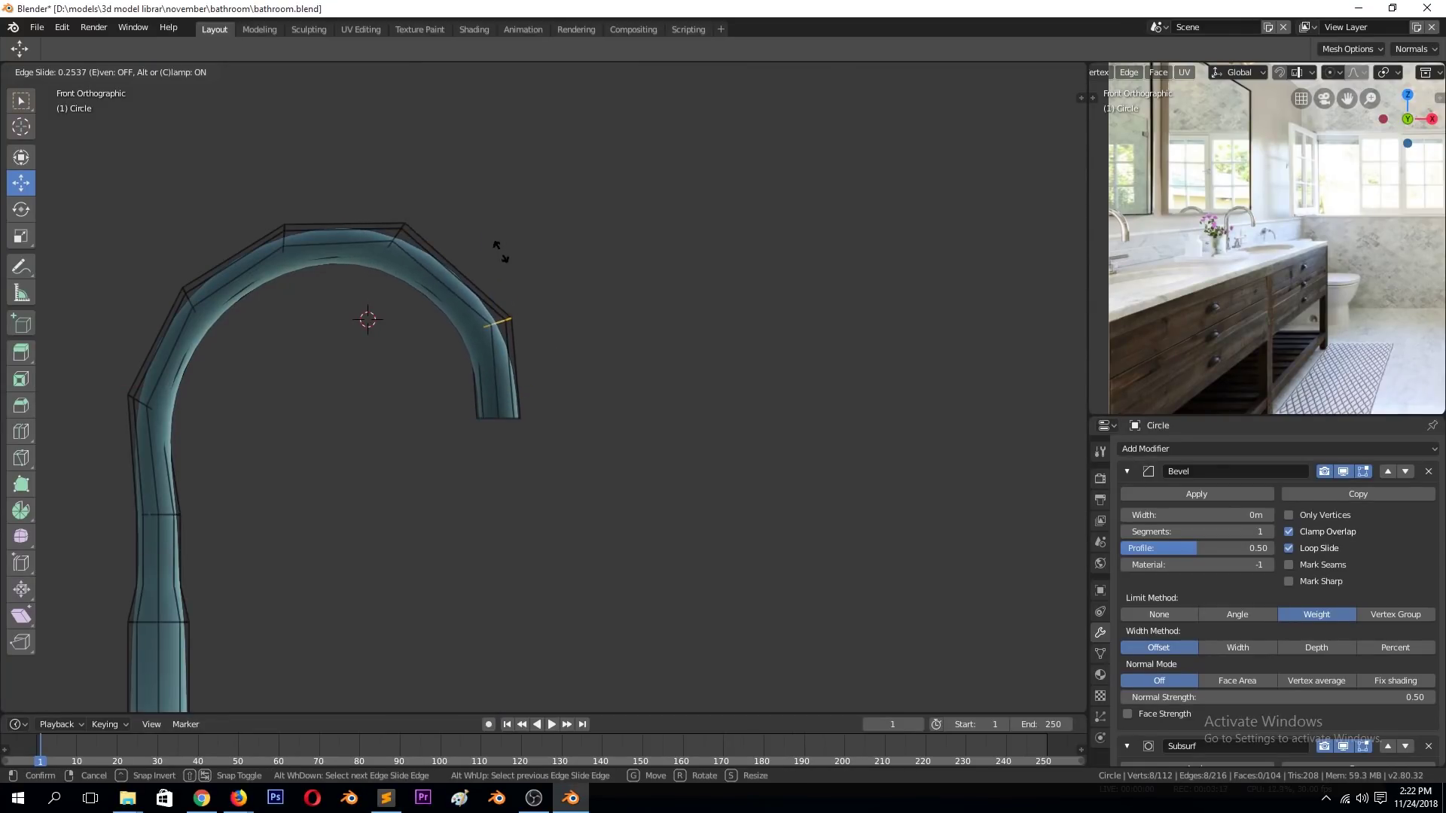
pyautogui.click(499, 251)
pyautogui.scroll(-3, 542, 382)
pyautogui.press('Tab')
pyautogui.press('Tab')
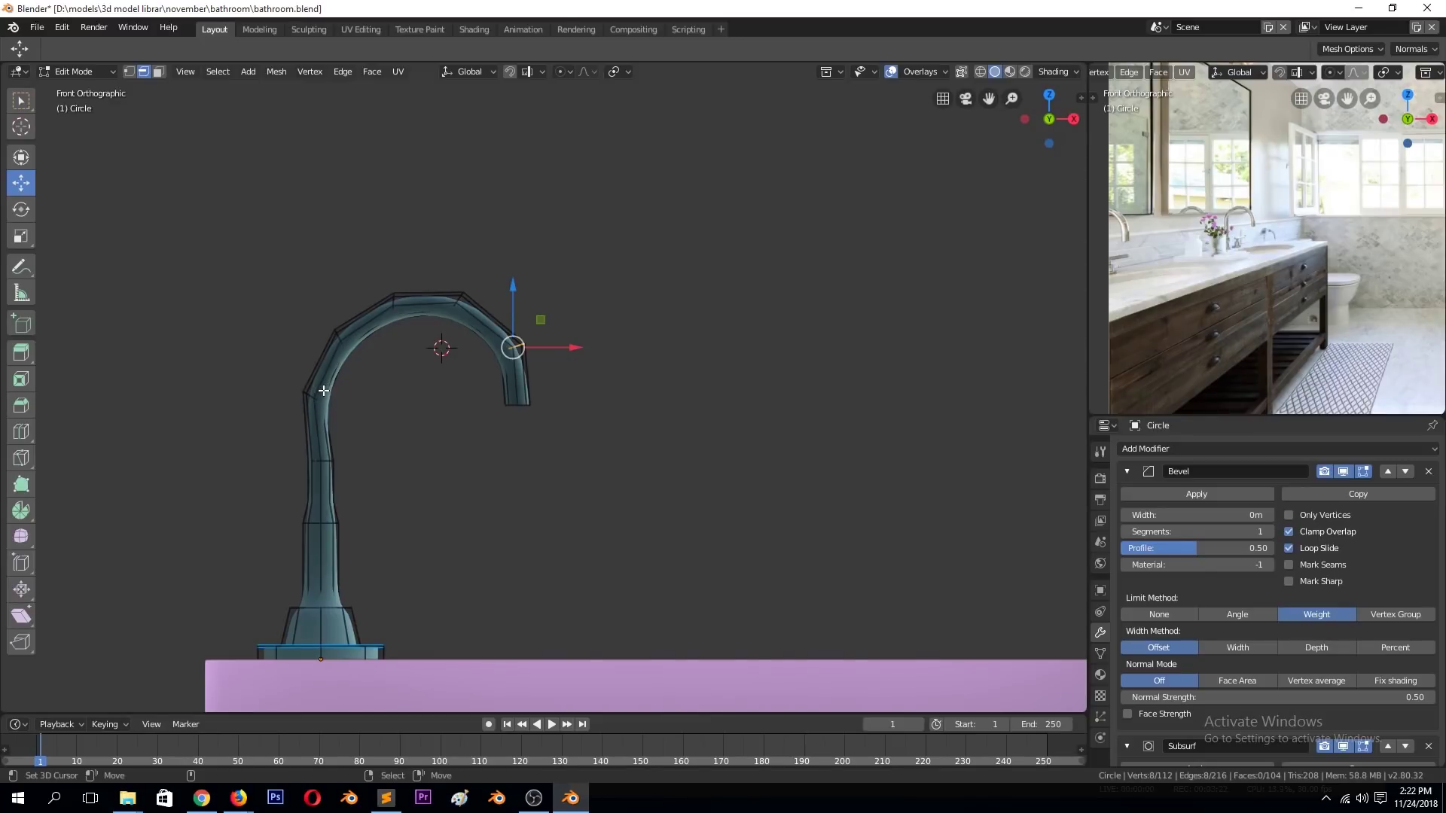
# Select the faucet's base edge loop, then inspect the smoothed faucet in object mode.
pyautogui.press('ctrl+KP_Add')
pyautogui.press('ctrl+KP_Add')
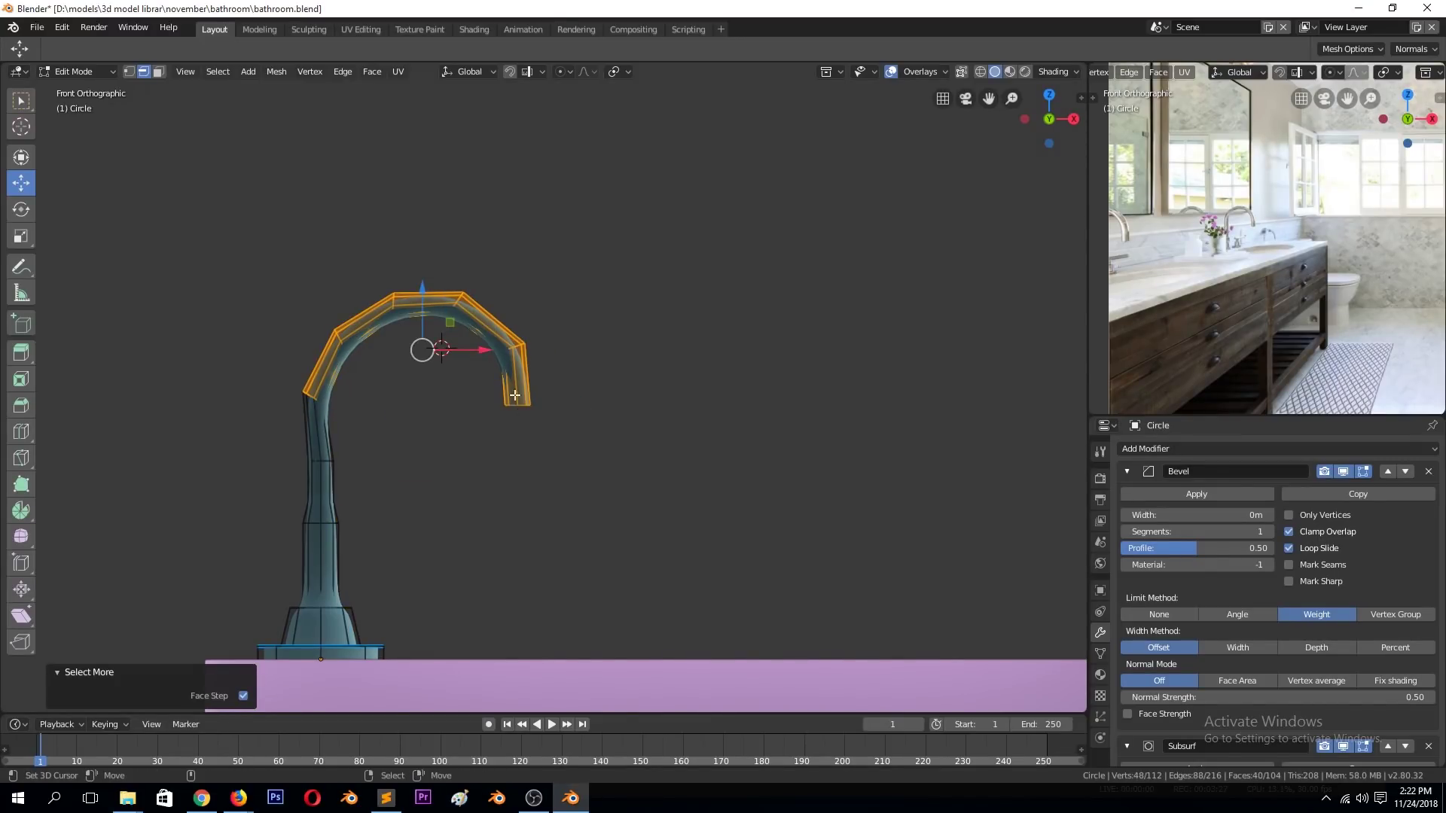
pyautogui.moveTo(475, 350); pyautogui.dragTo(484, 350)
pyautogui.rightClick(484, 350)
pyautogui.click(526, 509)
pyautogui.hotkey('ctrl', 'z')
pyautogui.keyDown('alt'); pyautogui.click(322, 517); pyautogui.keyUp('alt')
pyautogui.press('KP_Decimal')
pyautogui.moveTo(327, 521); pyautogui.dragTo(550, 537, button='middle')
pyautogui.press('Tab')
pyautogui.scroll(-5, 681, 380)
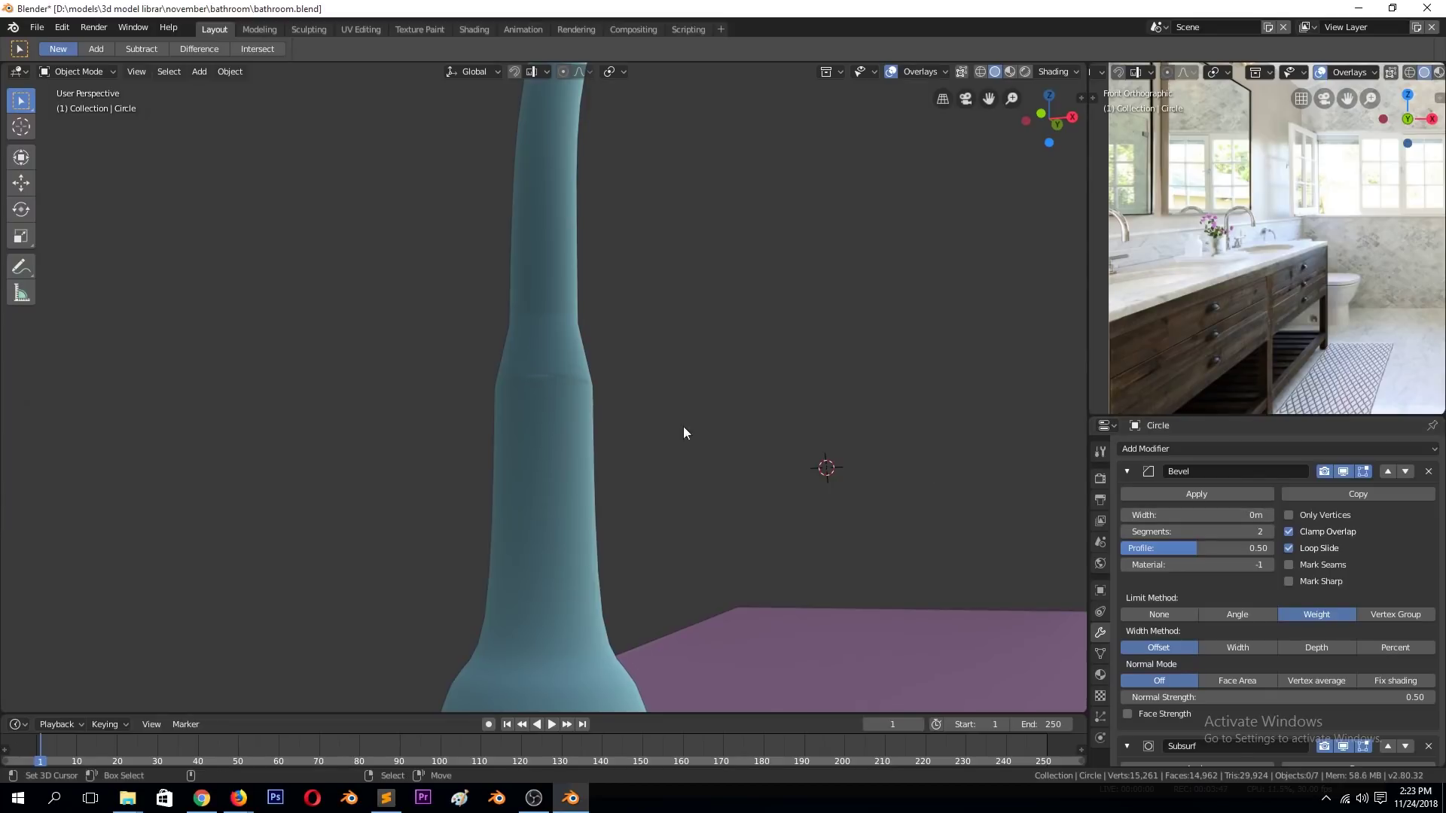
pyautogui.moveTo(807, 444); pyautogui.dragTo(810, 458, button='middle')
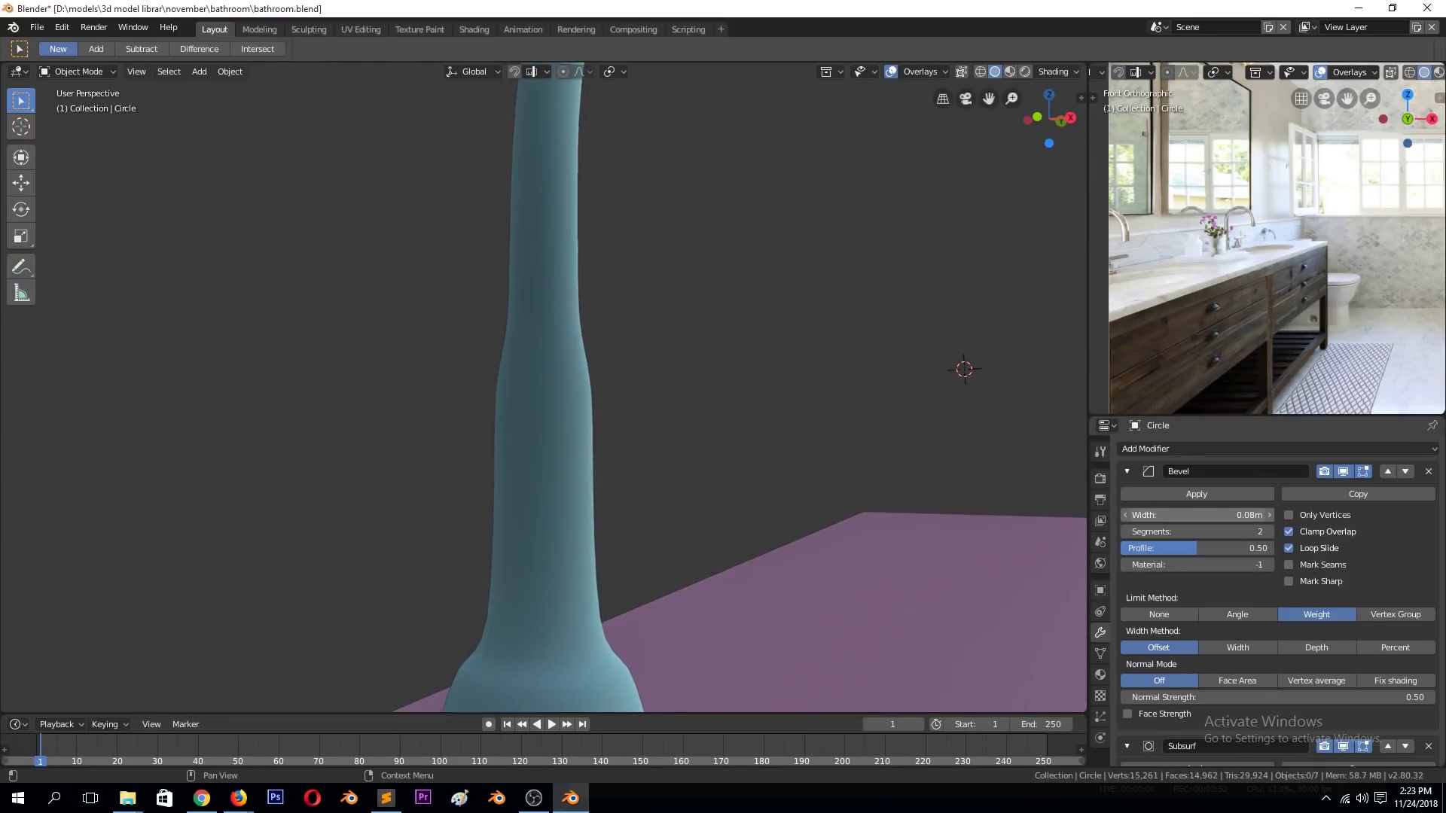
# Bevel-weight the base loop and set the bevel to 2 segments, 0.015m width.
pyautogui.press('Tab')
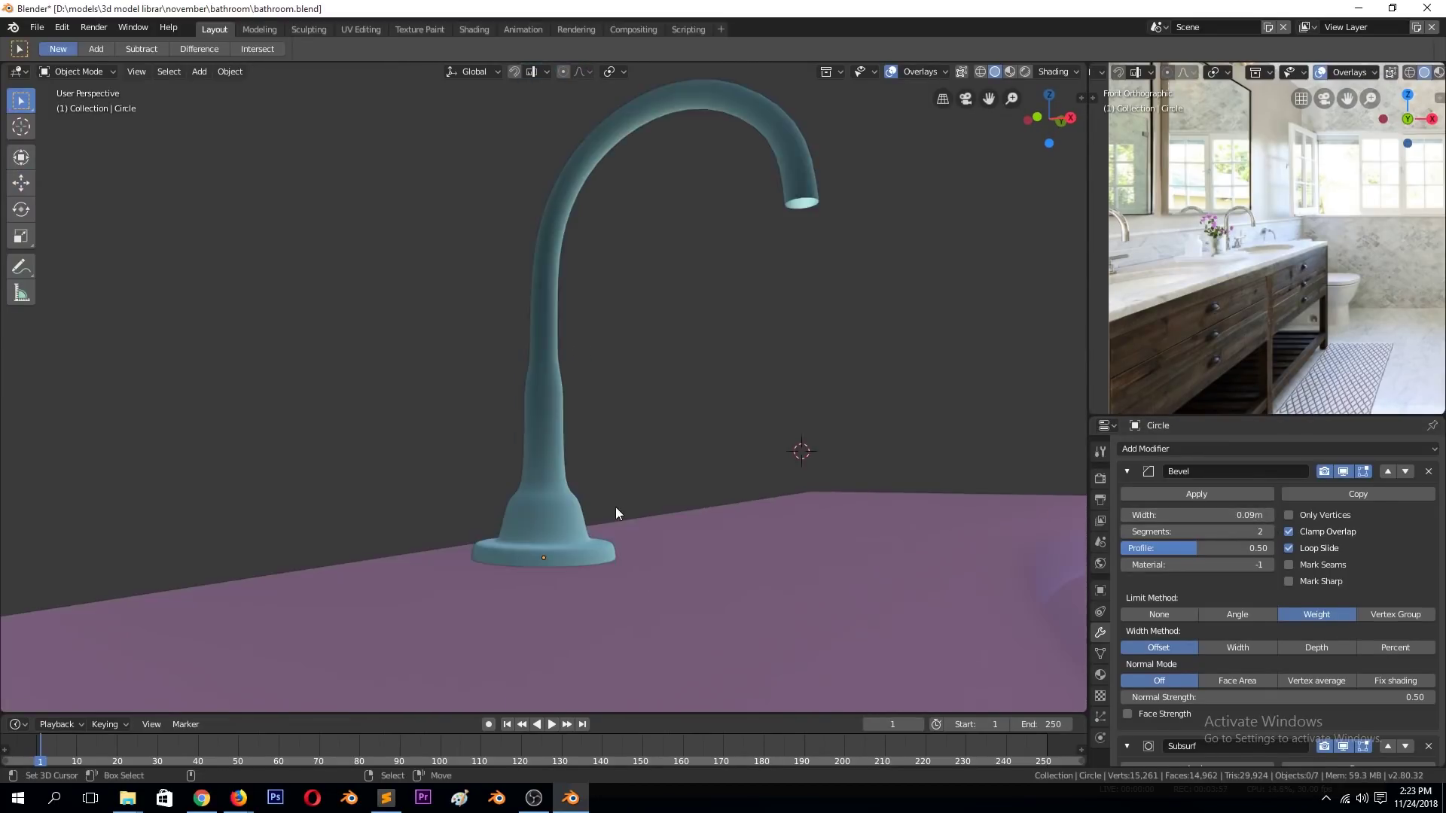
pyautogui.keyDown('alt'); pyautogui.click(552, 610); pyautogui.keyUp('alt')
pyautogui.rightClick(606, 593)
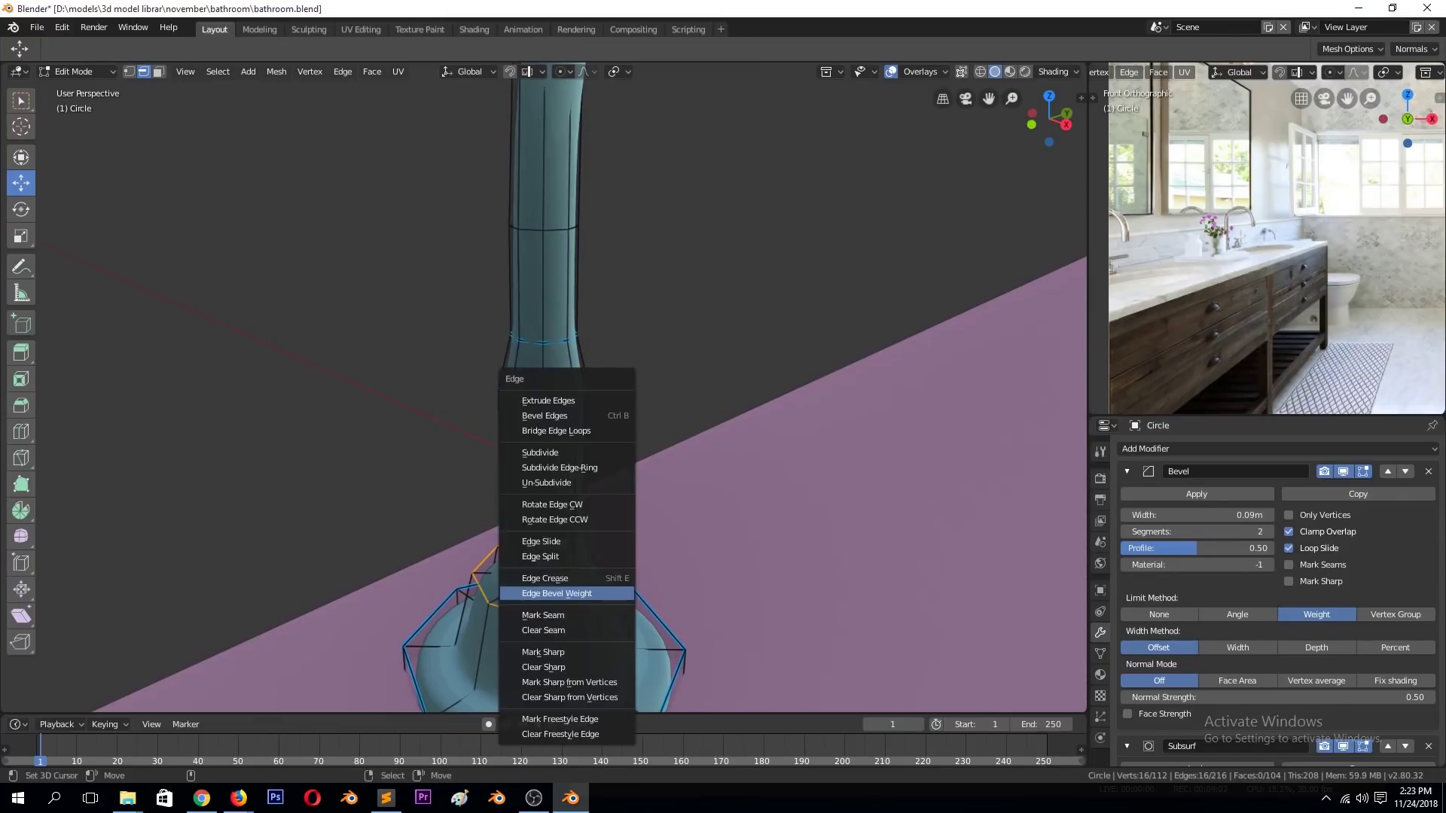
pyautogui.press('Tab')
pyautogui.click(1269, 532)
pyautogui.click(1125, 532)
pyautogui.click(1125, 532)
pyautogui.click(1260, 532)
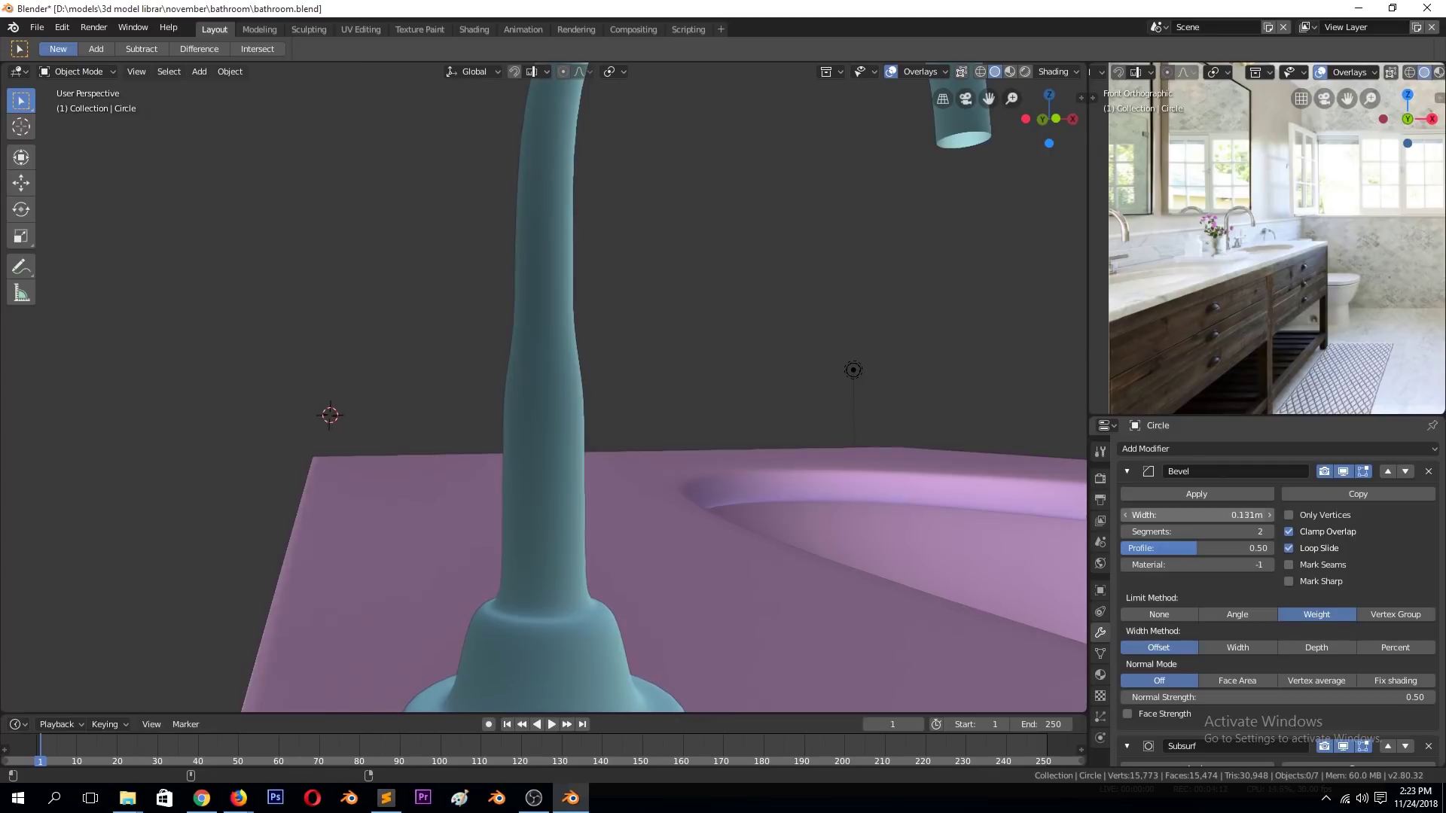
pyautogui.moveTo(1198, 515); pyautogui.dragTo(1190, 515)
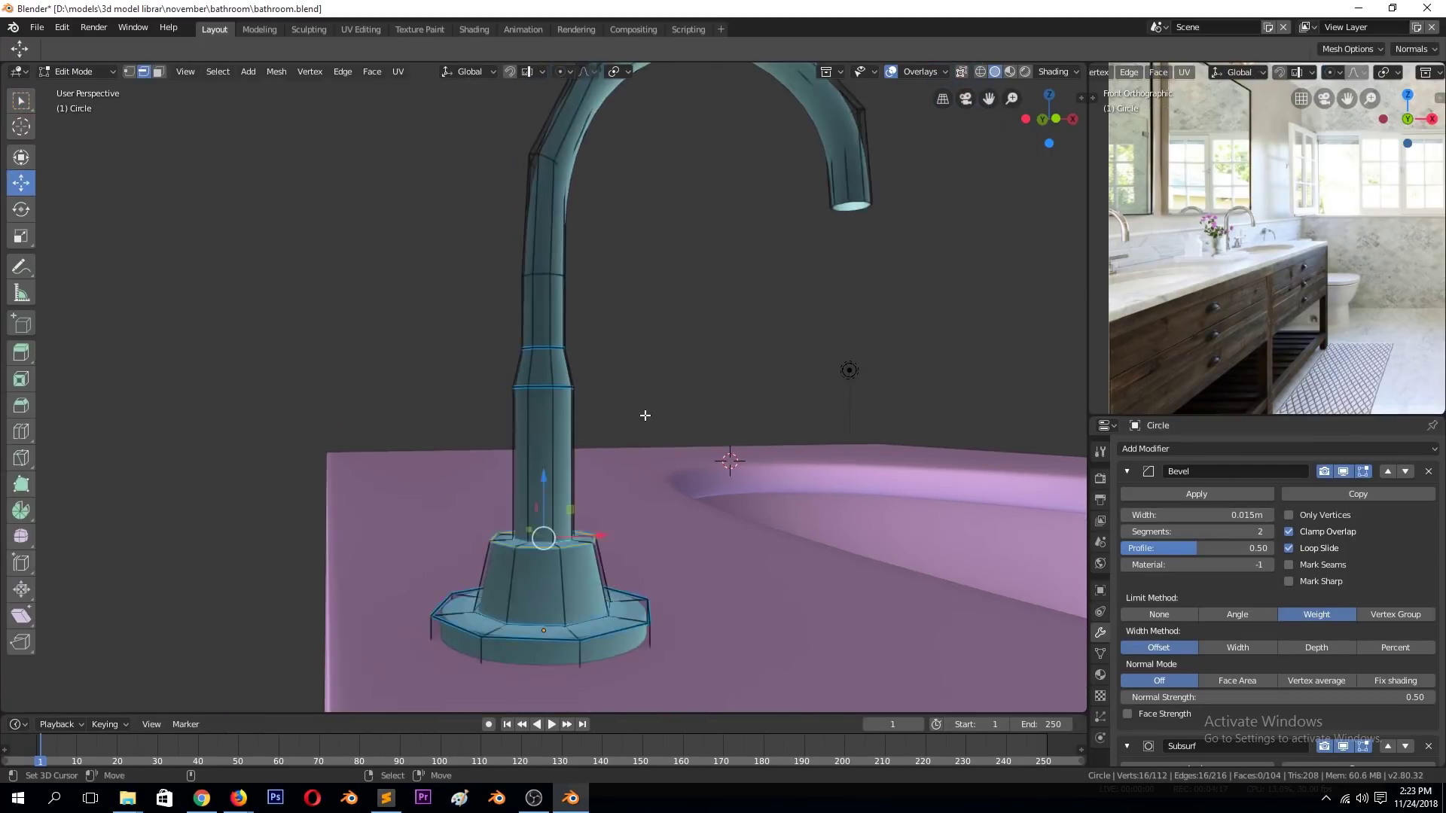
# Bevel-weight the ring above the stem step, check the collars, and save bathroom.blend.
pyautogui.moveTo(642, 414); pyautogui.dragTo(533, 475, button='middle')
pyautogui.scroll(5, 600, 428)
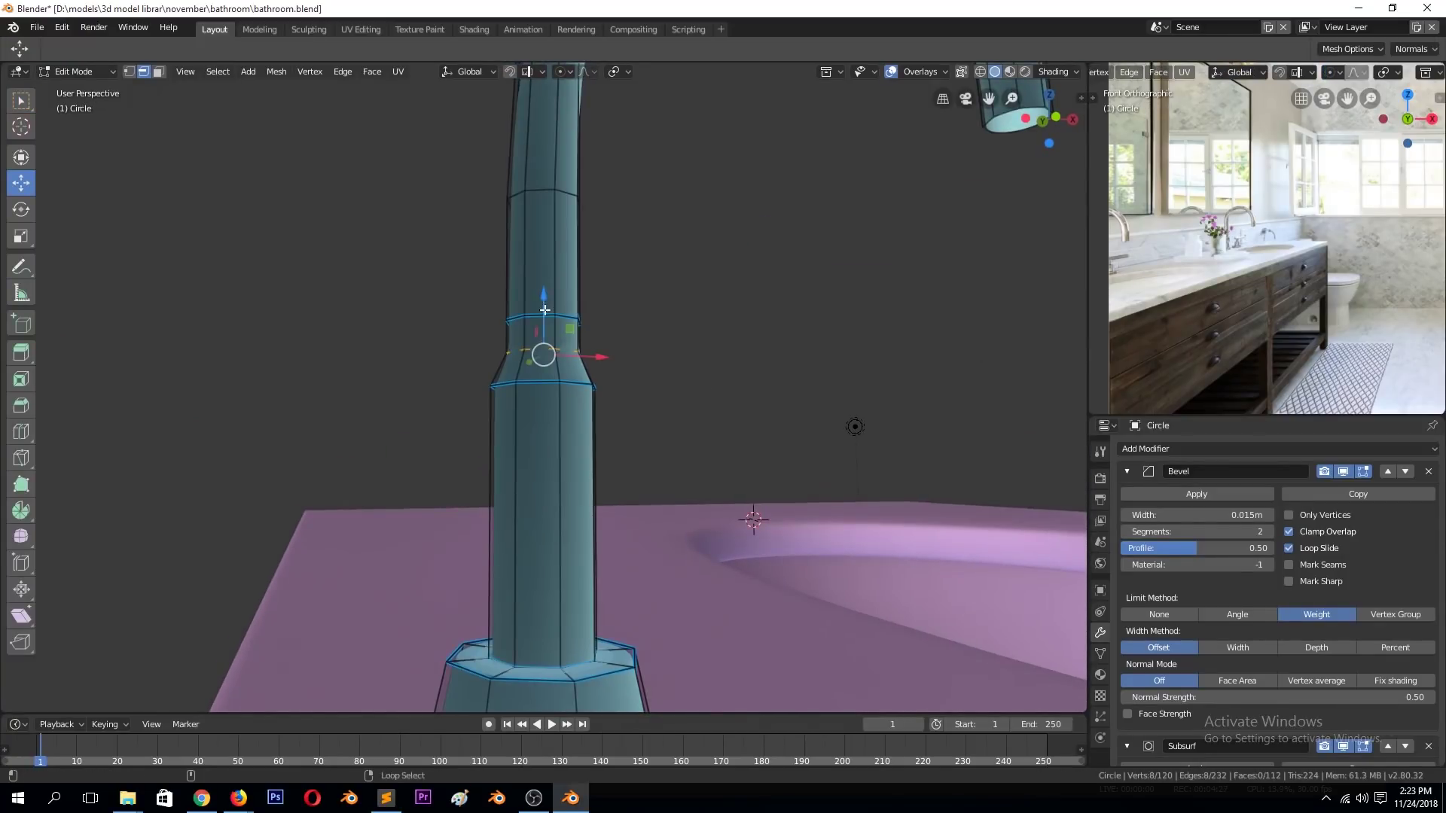
pyautogui.hotkey('ctrl', 'e')
pyautogui.click(835, 339)
pyautogui.click(677, 309)
pyautogui.press('Tab')
pyautogui.moveTo(696, 373)
pyautogui.mouseDown(button='middle')
pyautogui.moveTo(548, 389)
pyautogui.moveTo(551, 420)
pyautogui.mouseUp(button='middle')
pyautogui.hotkey('ctrl', 's')
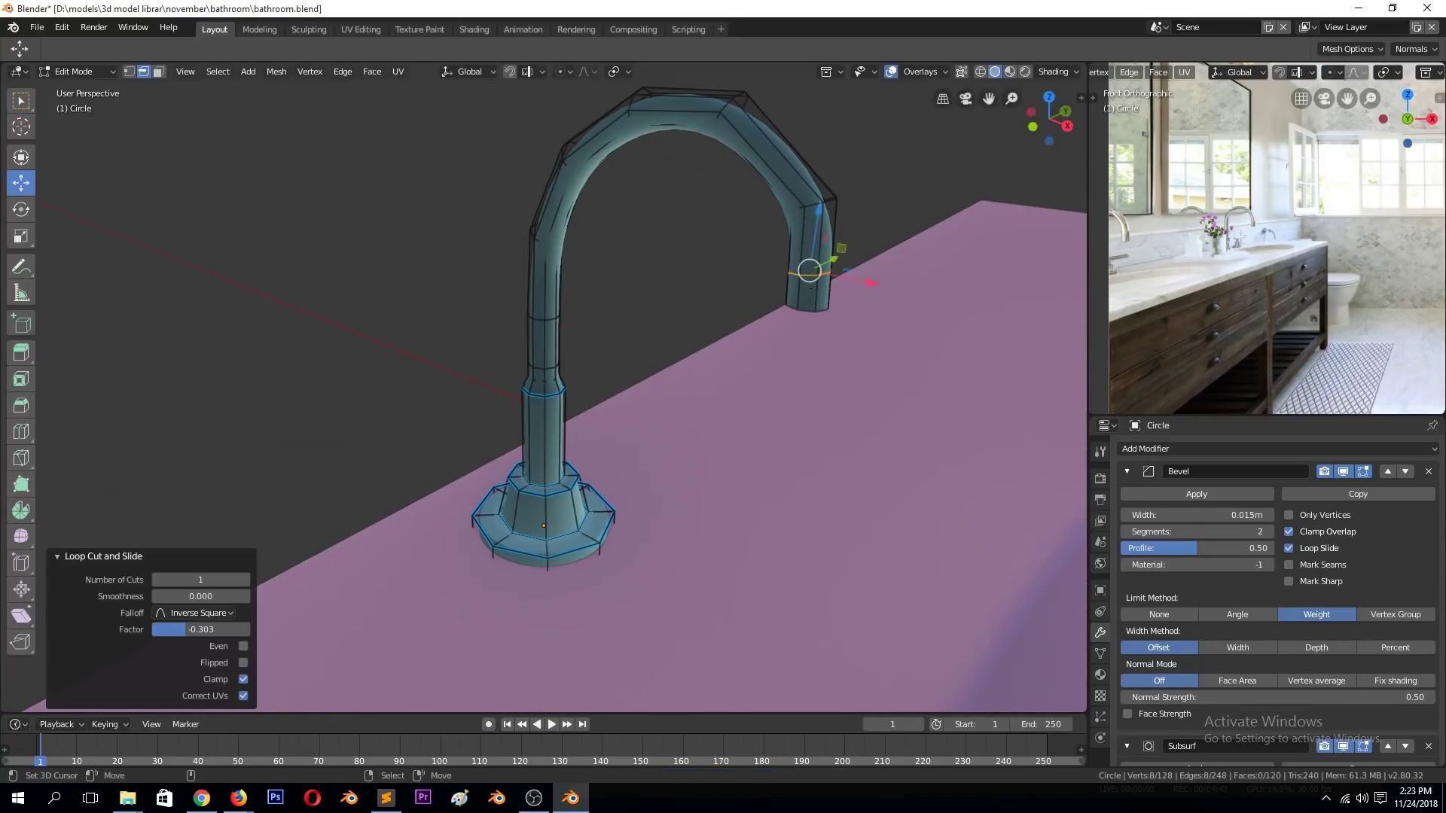
# Extrude the spout tip faces into a wider collar with bevel-weighted edge rings.
pyautogui.press('3')
pyautogui.keyDown('alt'); pyautogui.click(811, 295); pyautogui.keyUp('alt')
pyautogui.press('KP_Decimal')
pyautogui.press('e')
pyautogui.press('Escape')
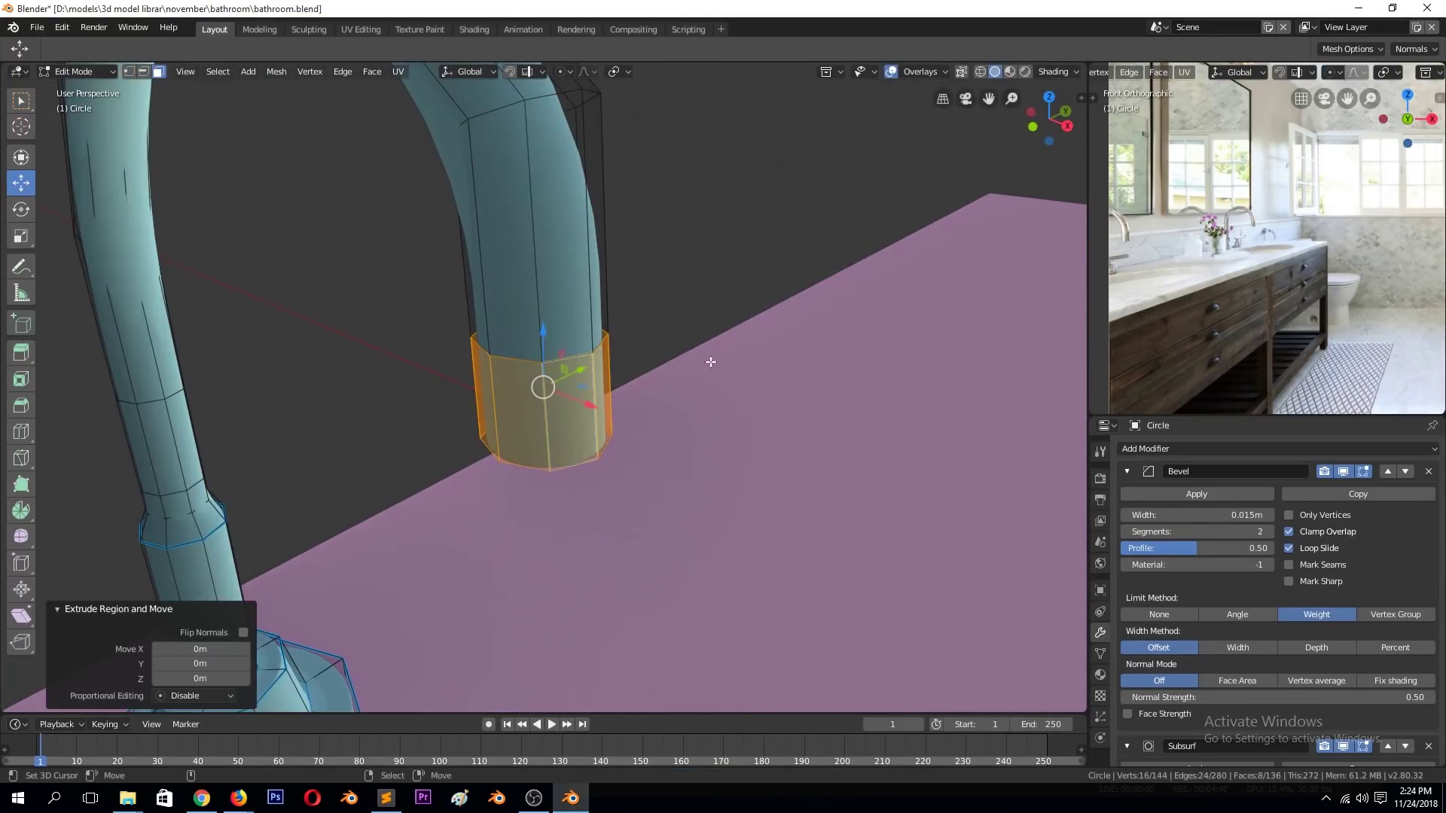
pyautogui.press('2')
pyautogui.press('s')
pyautogui.click(742, 391)
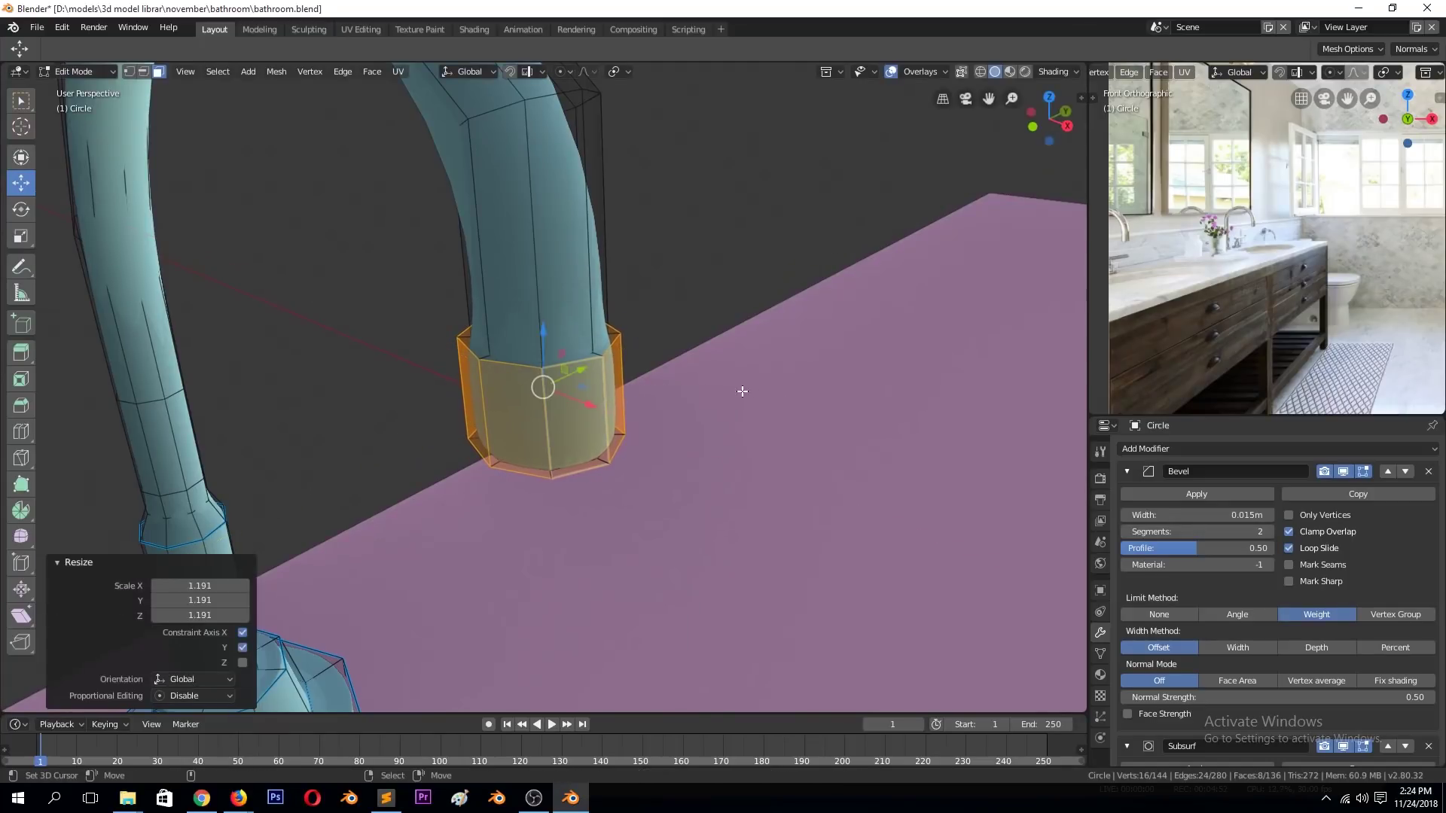
pyautogui.keyDown('alt'); pyautogui.click(518, 359); pyautogui.keyUp('alt')
pyautogui.press('Tab')
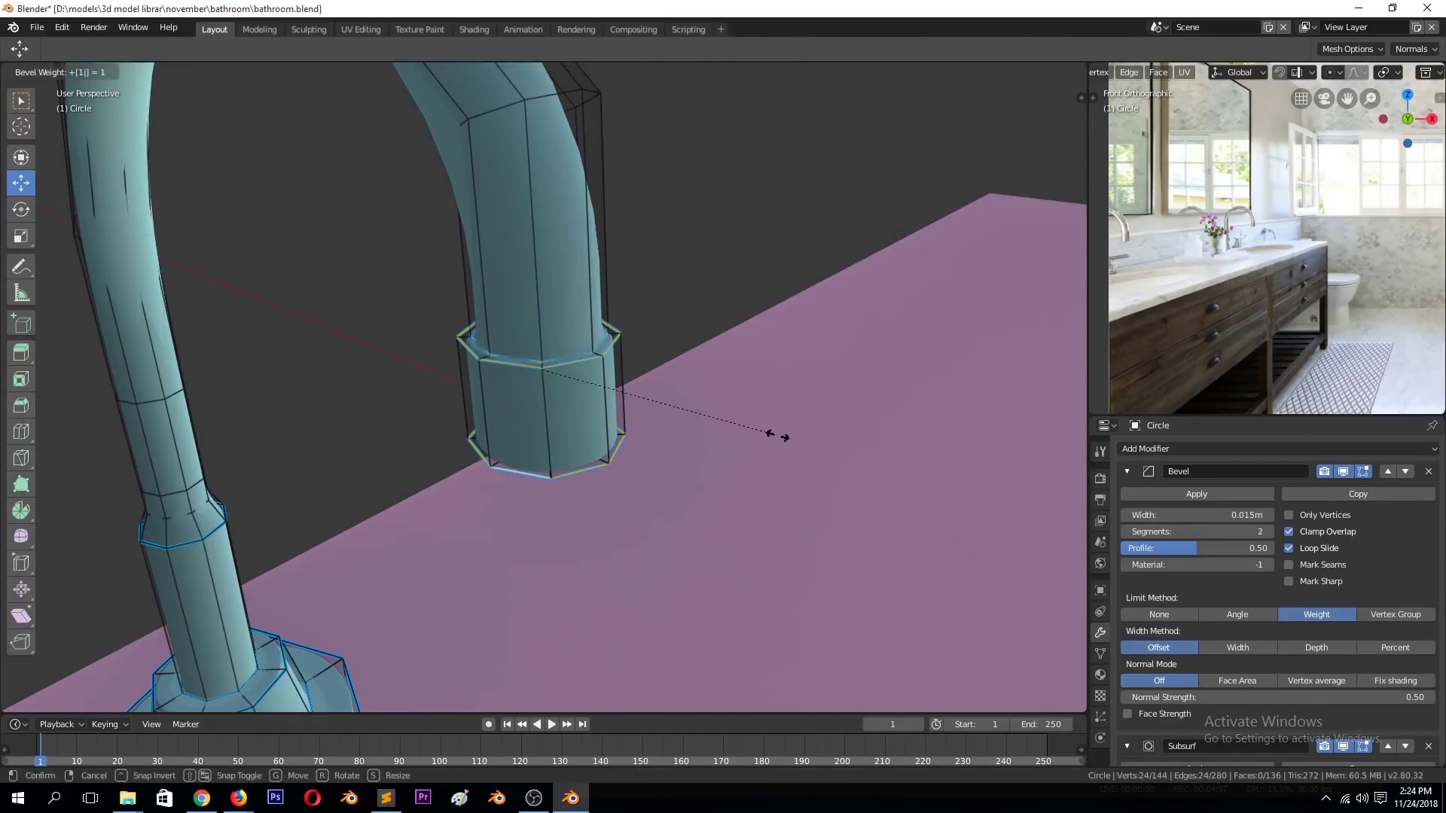
pyautogui.press('KP_Decimal')
# Shrink the whole faucet mesh thinner from the right side view and save bathroom.blend.
pyautogui.moveTo(703, 457)
pyautogui.mouseDown(button='middle')
pyautogui.moveTo(810, 346)
pyautogui.moveTo(631, 430)
pyautogui.mouseUp(button='middle')
pyautogui.press('KP_3')
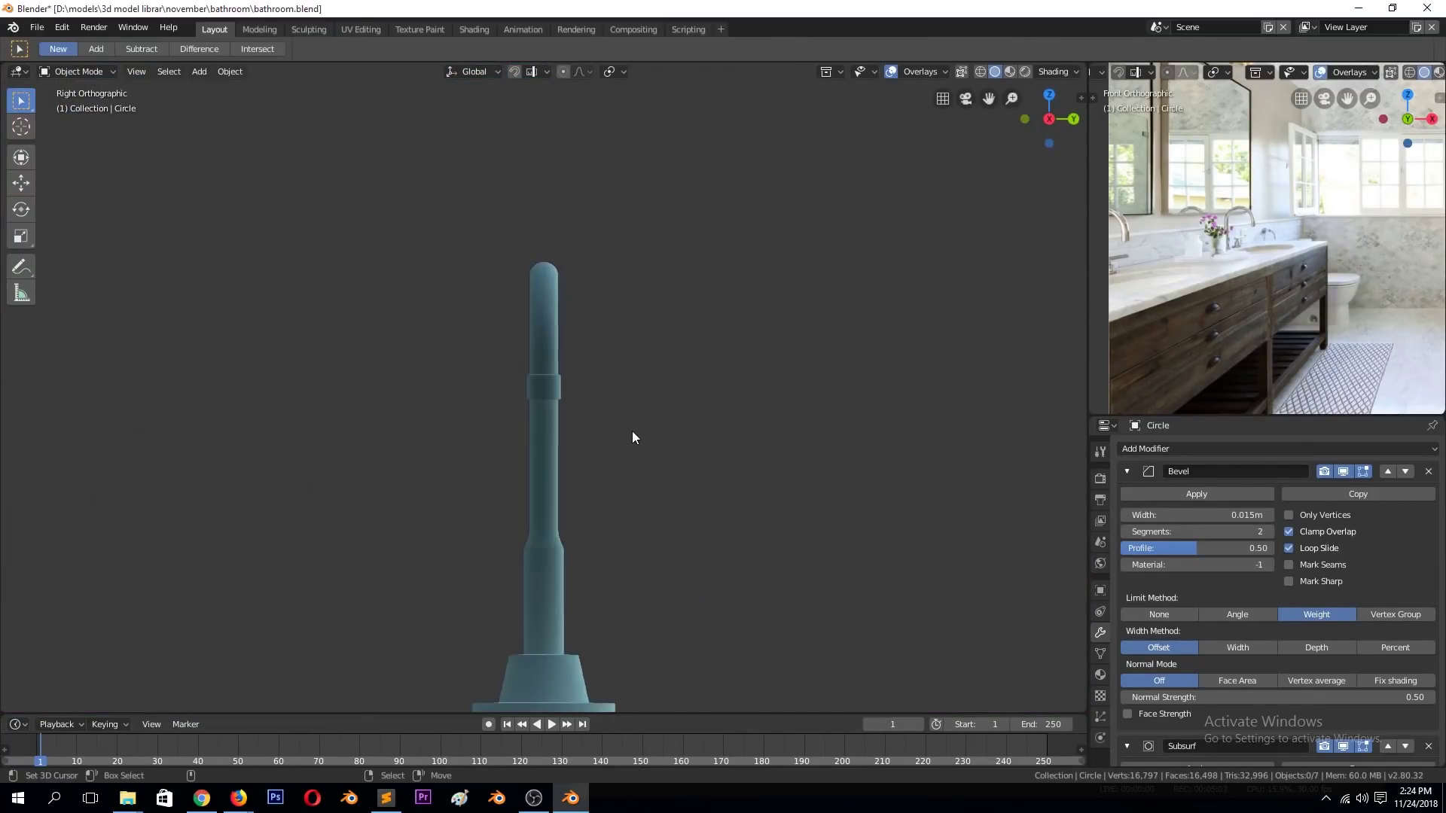
pyautogui.press('Tab')
pyautogui.press('a')
pyautogui.press('g')
pyautogui.hotkey('alt', 's')
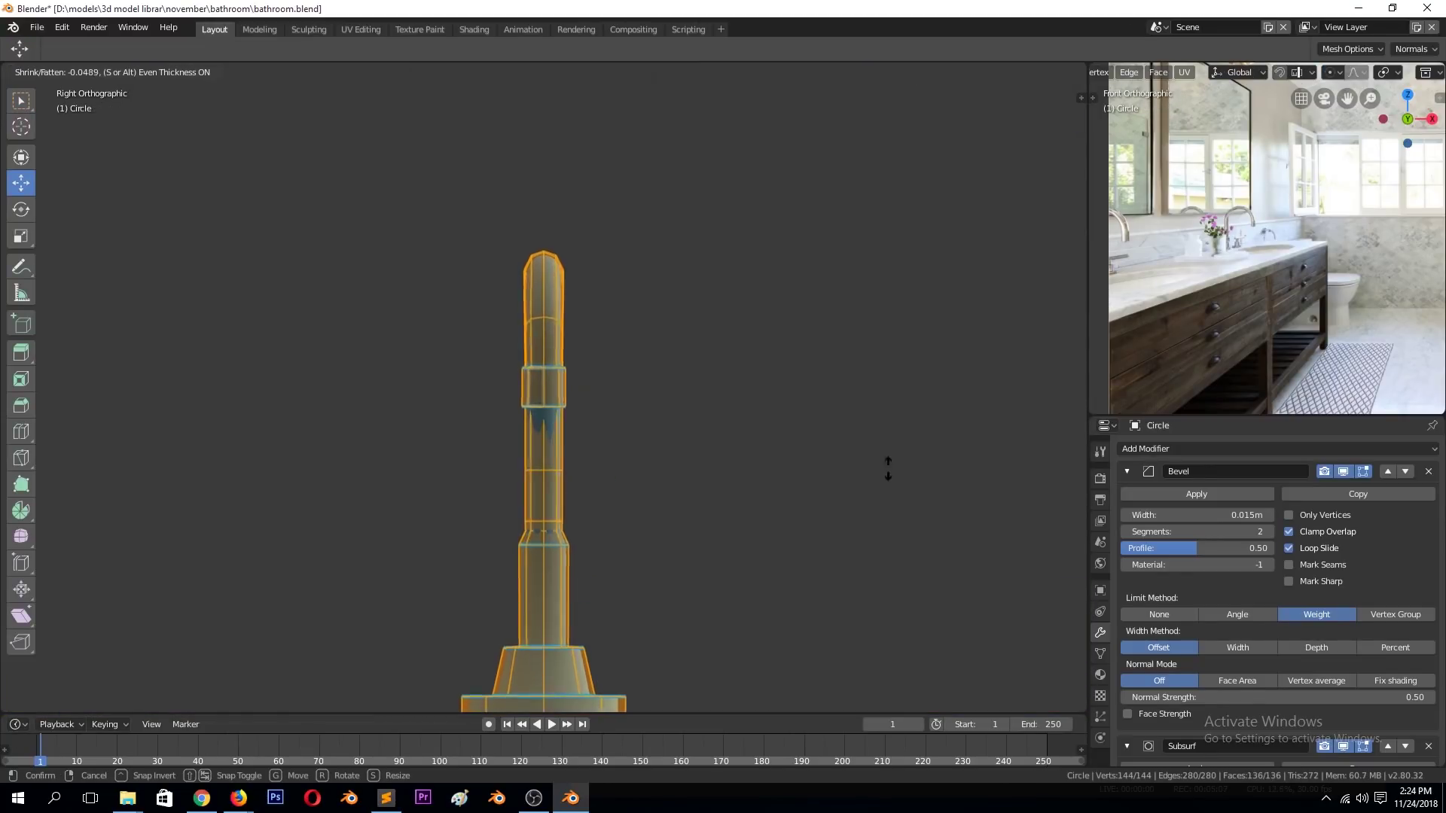
pyautogui.click(834, 535)
pyautogui.press('Tab')
pyautogui.moveTo(783, 440)
pyautogui.mouseDown(button='middle')
pyautogui.moveTo(652, 539)
pyautogui.moveTo(644, 495)
pyautogui.moveTo(866, 430)
pyautogui.moveTo(942, 521)
pyautogui.moveTo(808, 505)
pyautogui.mouseUp(button='middle')
pyautogui.hotkey('ctrl', 's')
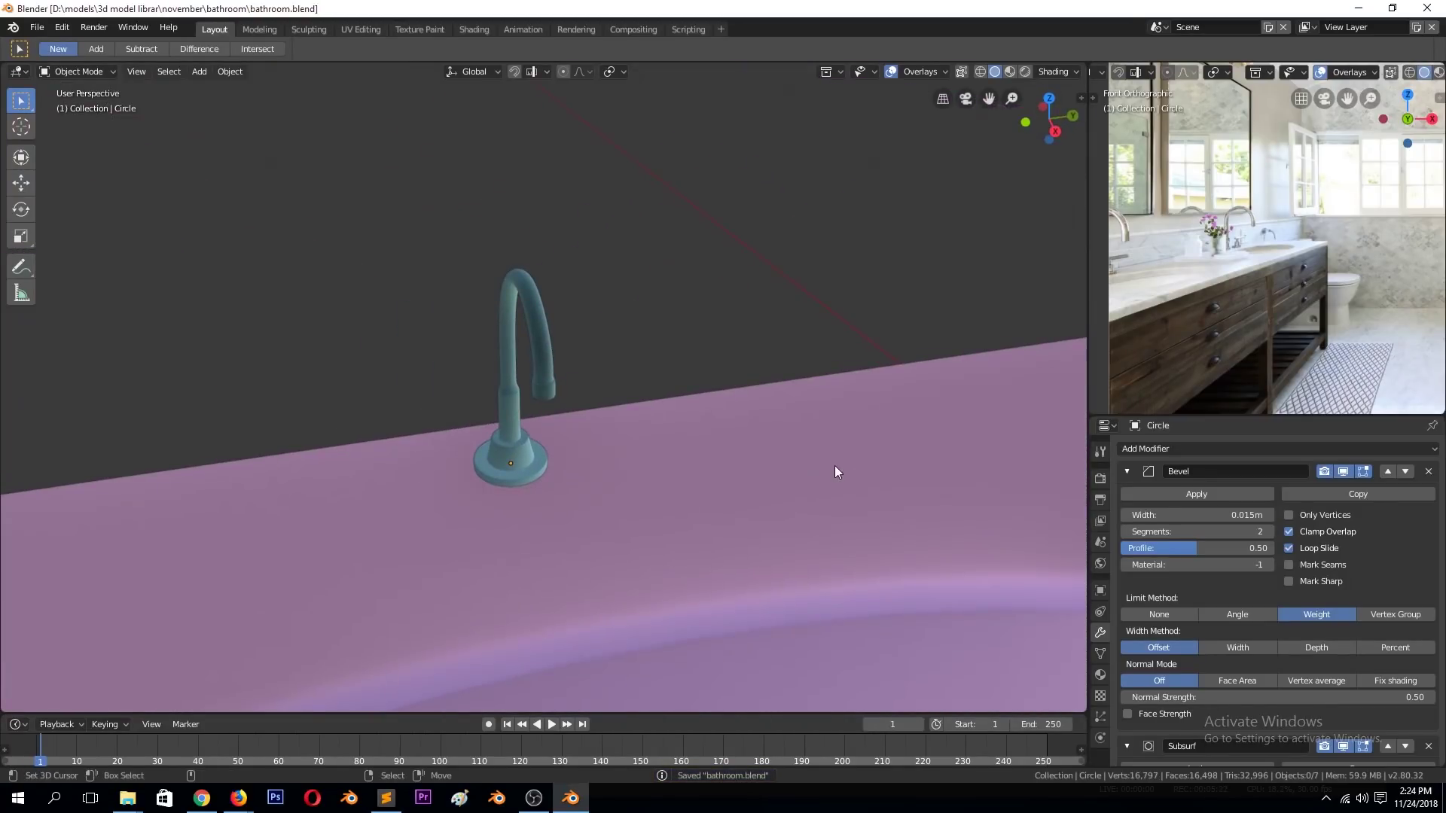
# View the faucet straight from the front, deselect it, and bring up the Add menu.
pyautogui.click(530, 451)
pyautogui.press('KP_7')
pyautogui.scroll(2, 1128, 304)
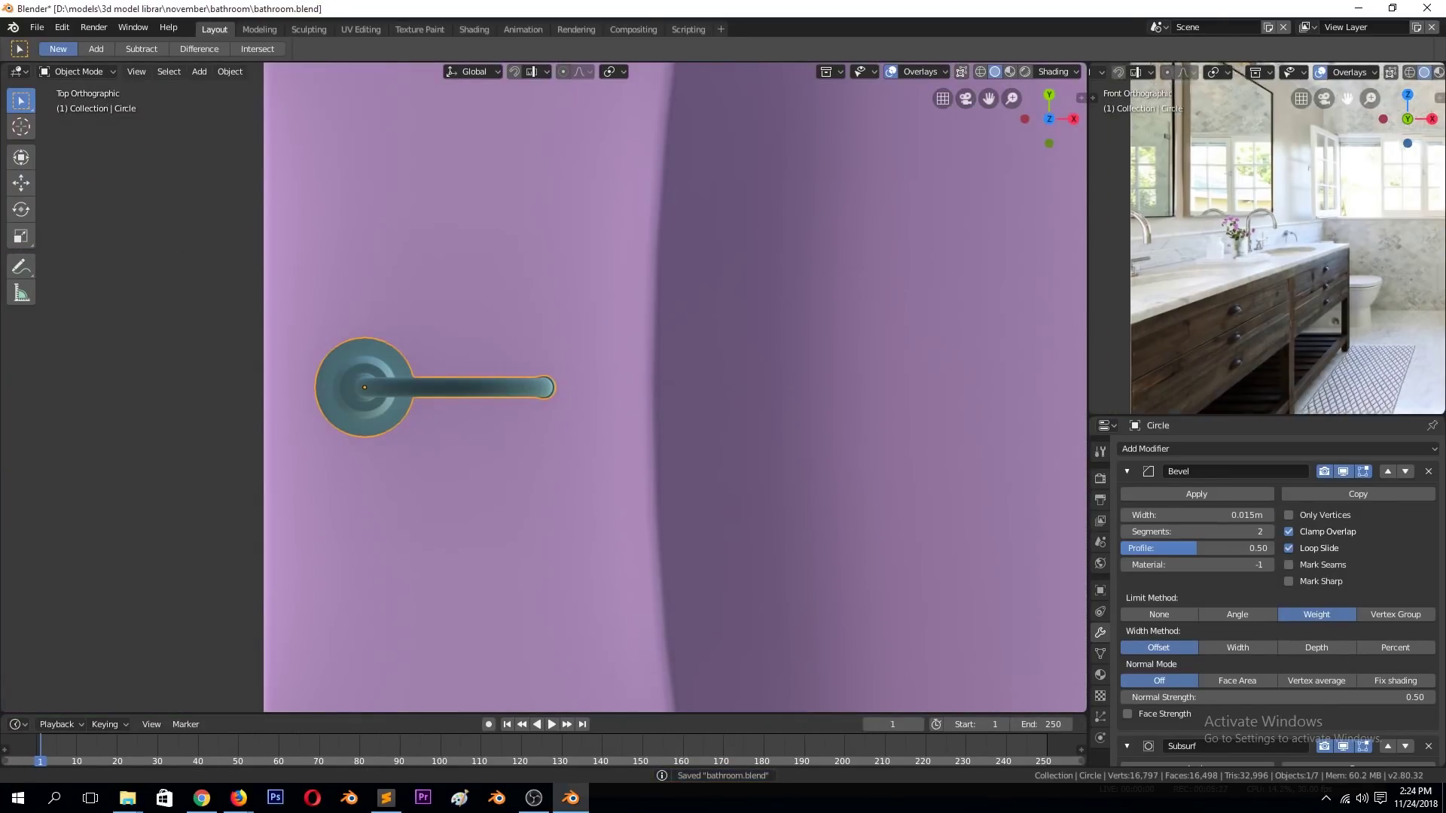
pyautogui.scroll(2, 1276, 256)
pyautogui.moveTo(942, 316); pyautogui.dragTo(423, 535, button='middle')
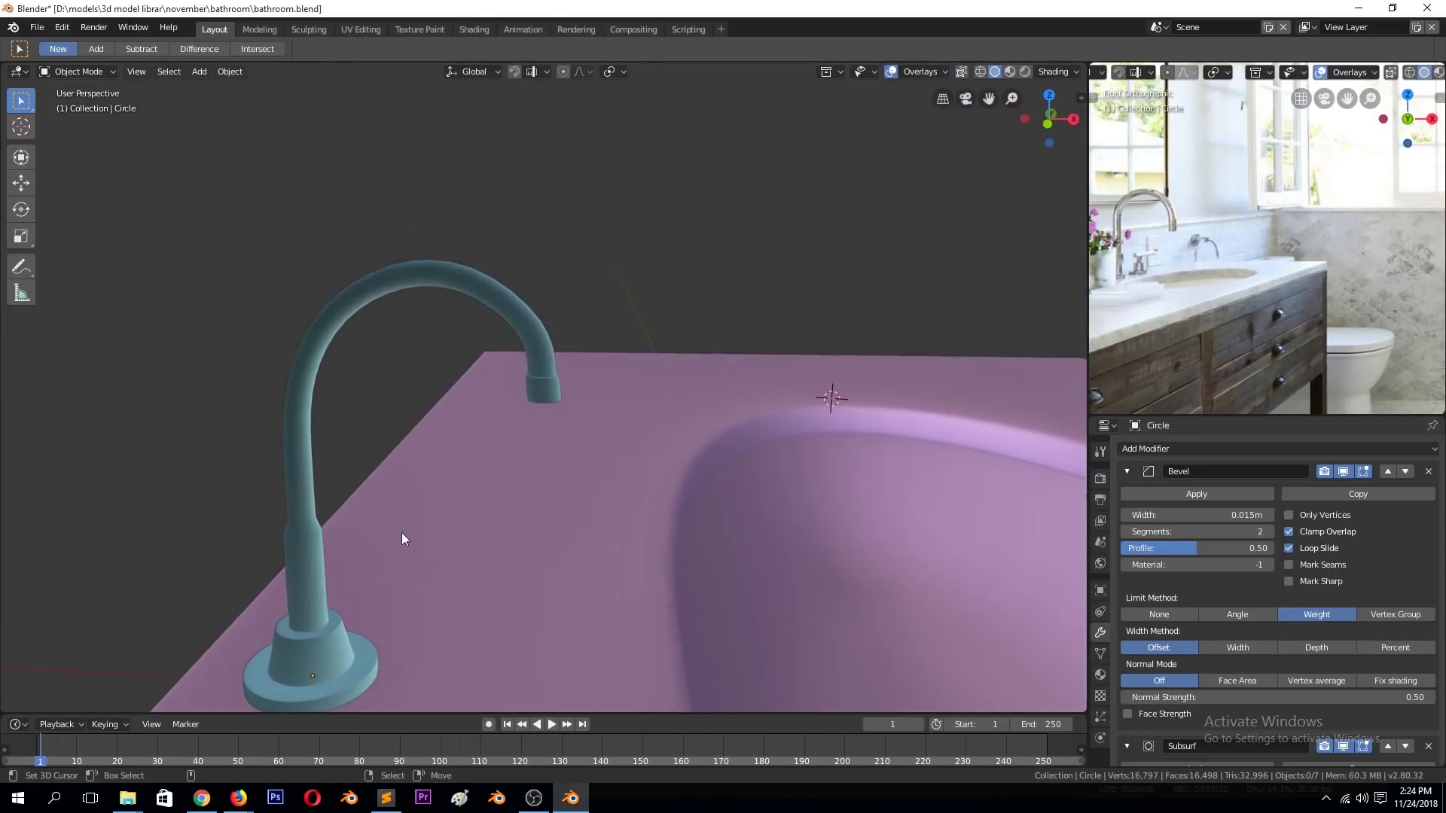
pyautogui.scroll(-3, 463, 666)
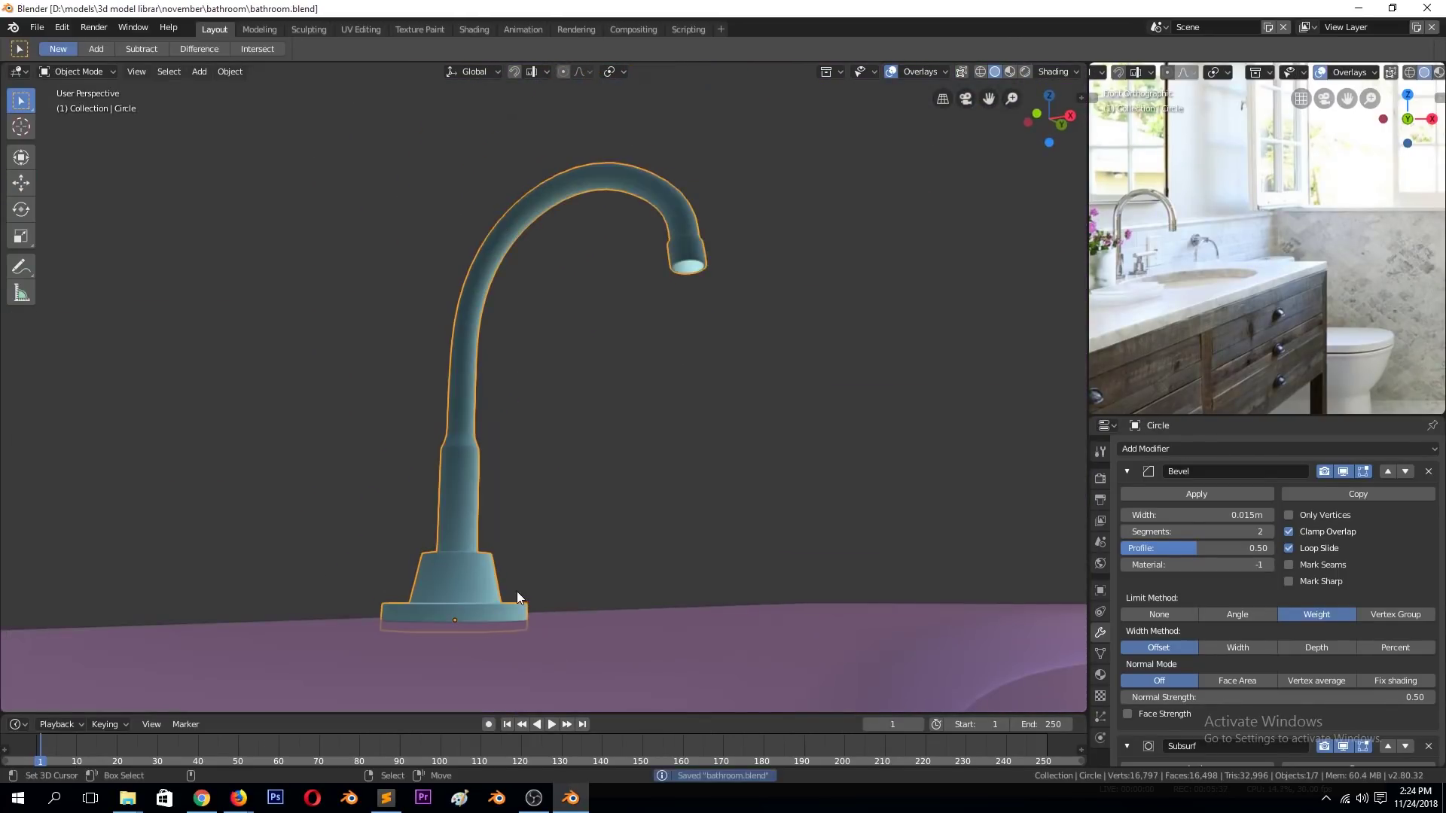
pyautogui.press('KP_1')
pyautogui.hotkey('alt', 'a')
pyautogui.hotkey('shift', 'a')
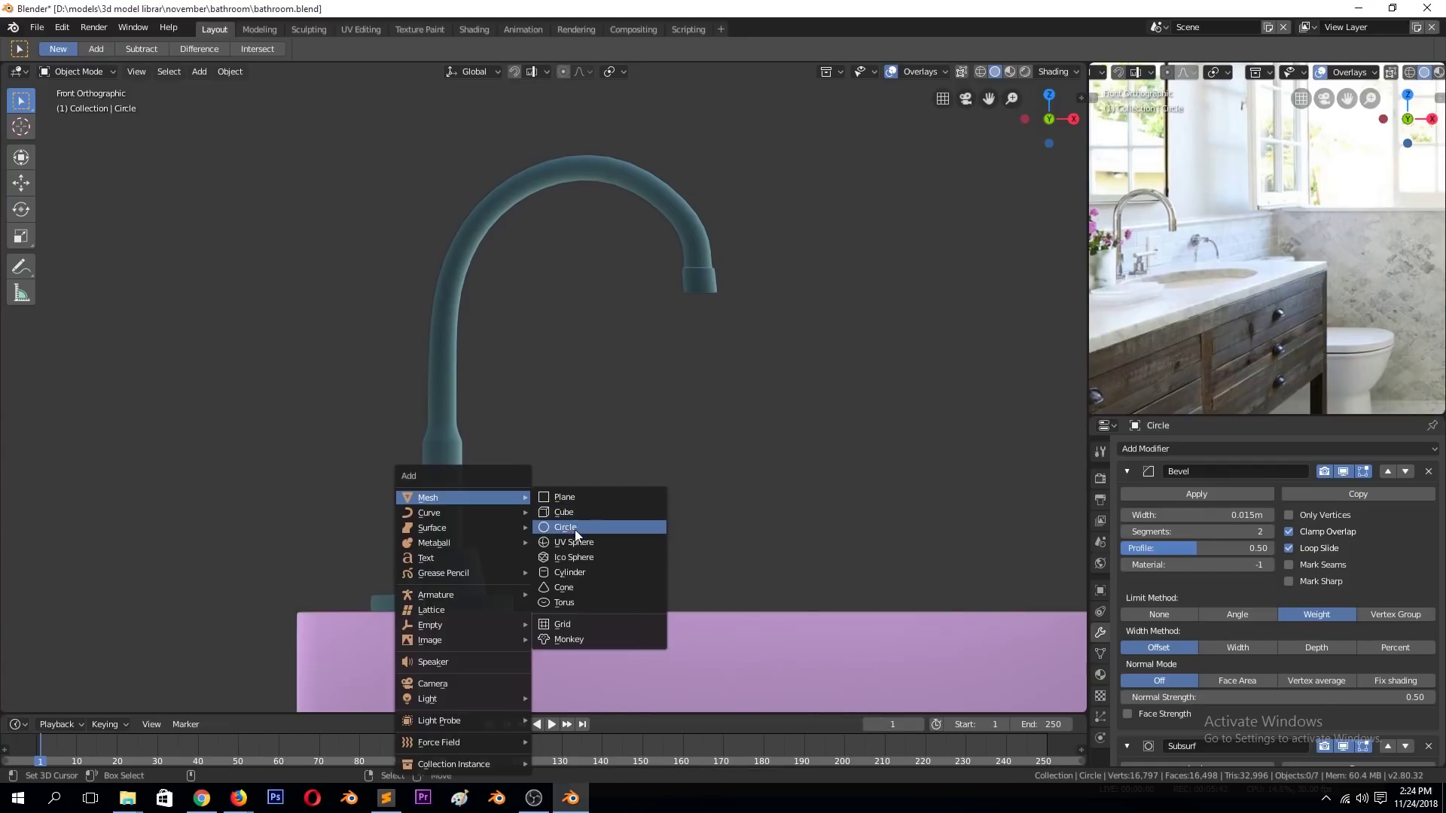
# Add a circle scaled to 0.05 and place it beside the faucet base.
pyautogui.click(575, 530)
pyautogui.write('s.05')
pyautogui.press('Return')
pyautogui.moveTo(520, 554); pyautogui.dragTo(624, 576, button='middle')
pyautogui.scroll(-5, 640, 501)
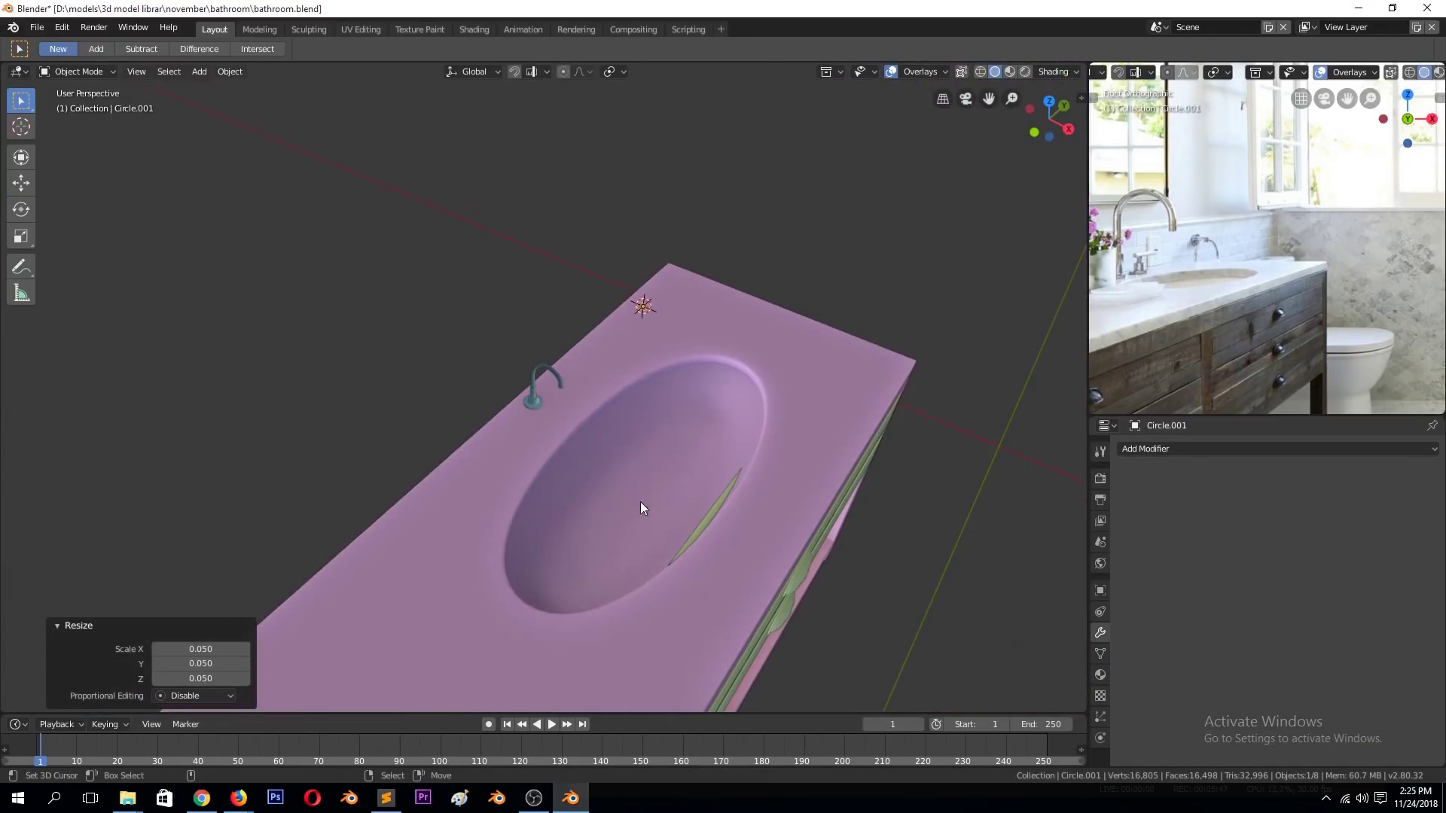
pyautogui.press('KP_7')
pyautogui.press('g')
pyautogui.click(530, 388)
pyautogui.scroll(3, 585, 397)
pyautogui.moveTo(584, 390); pyautogui.dragTo(747, 446, button='middle')
# Fill the circle with inward-scaled rings, merging the innermost ring at the centre.
pyautogui.press('Tab')
pyautogui.press('e')
pyautogui.press('s')
pyautogui.click(722, 454)
pyautogui.press('e')
pyautogui.rightClick(745, 452)
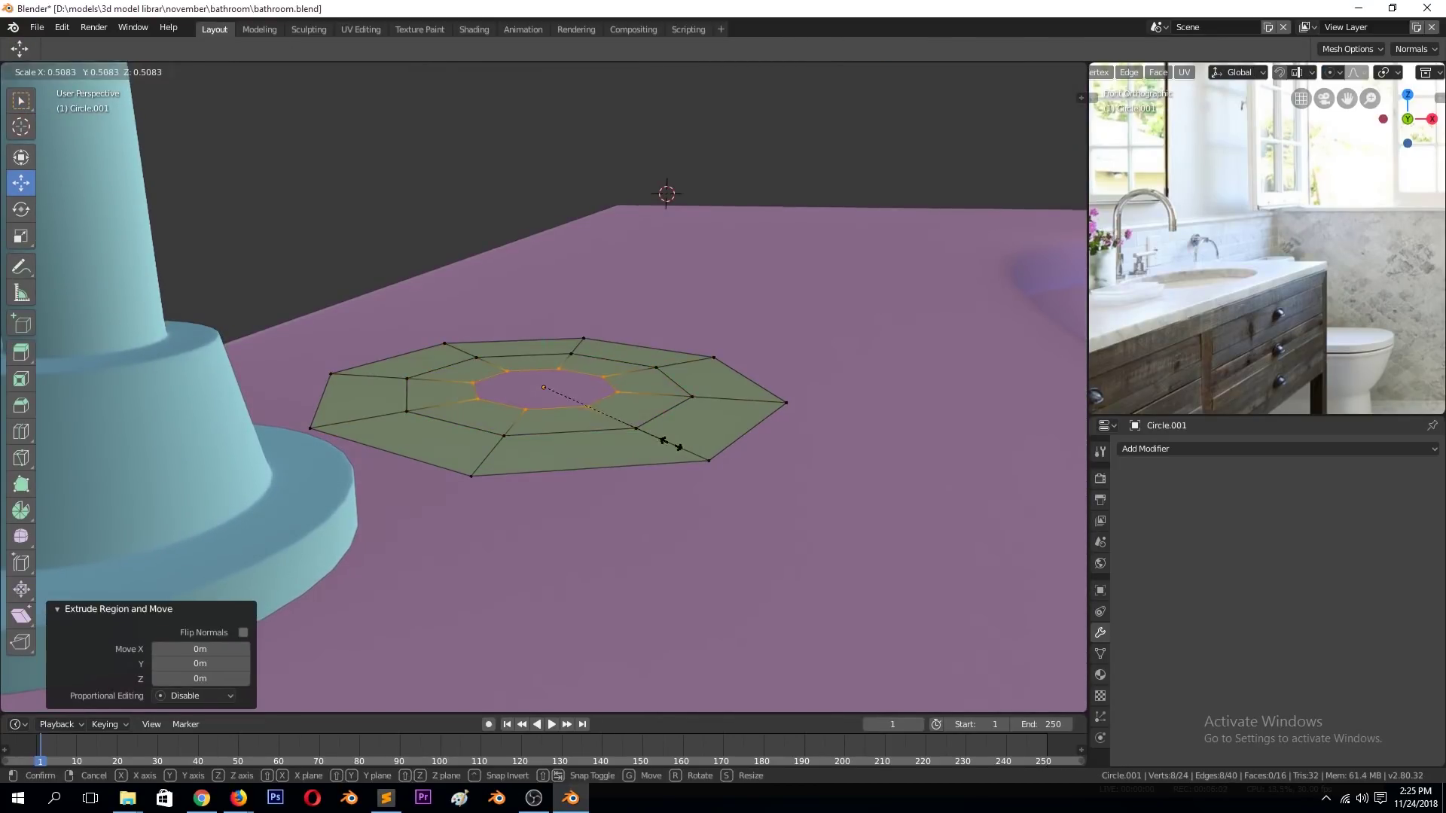
pyautogui.hotkey('alt', 'm')
pyautogui.click(665, 435)
# Extrude the disc downward into a thick slab.
pyautogui.moveTo(667, 435); pyautogui.dragTo(549, 517, button='middle')
pyautogui.moveTo(707, 539); pyautogui.dragTo(678, 421, button='middle')
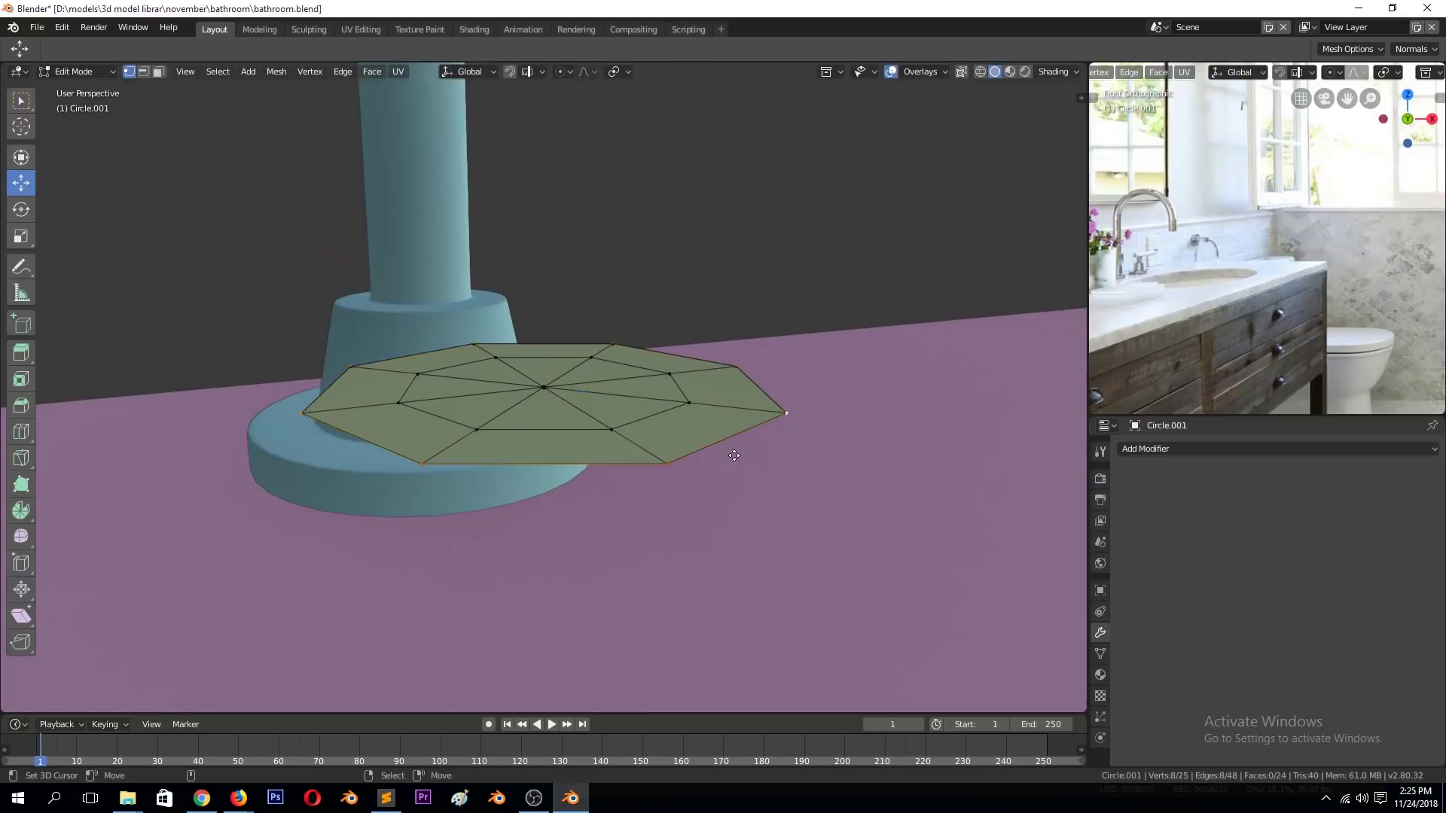
pyautogui.press('e')
pyautogui.click(723, 482)
pyautogui.moveTo(723, 482); pyautogui.dragTo(742, 459, button='middle')
pyautogui.hotkey('alt', 'a')
pyautogui.press('Tab')
pyautogui.press('Tab')
# Bevel the two centre edges into a strip and dissolve a leftover edge.
pyautogui.keyDown('alt'); pyautogui.click(589, 397); pyautogui.keyUp('alt')
pyautogui.hotkey('ctrl', 'b')
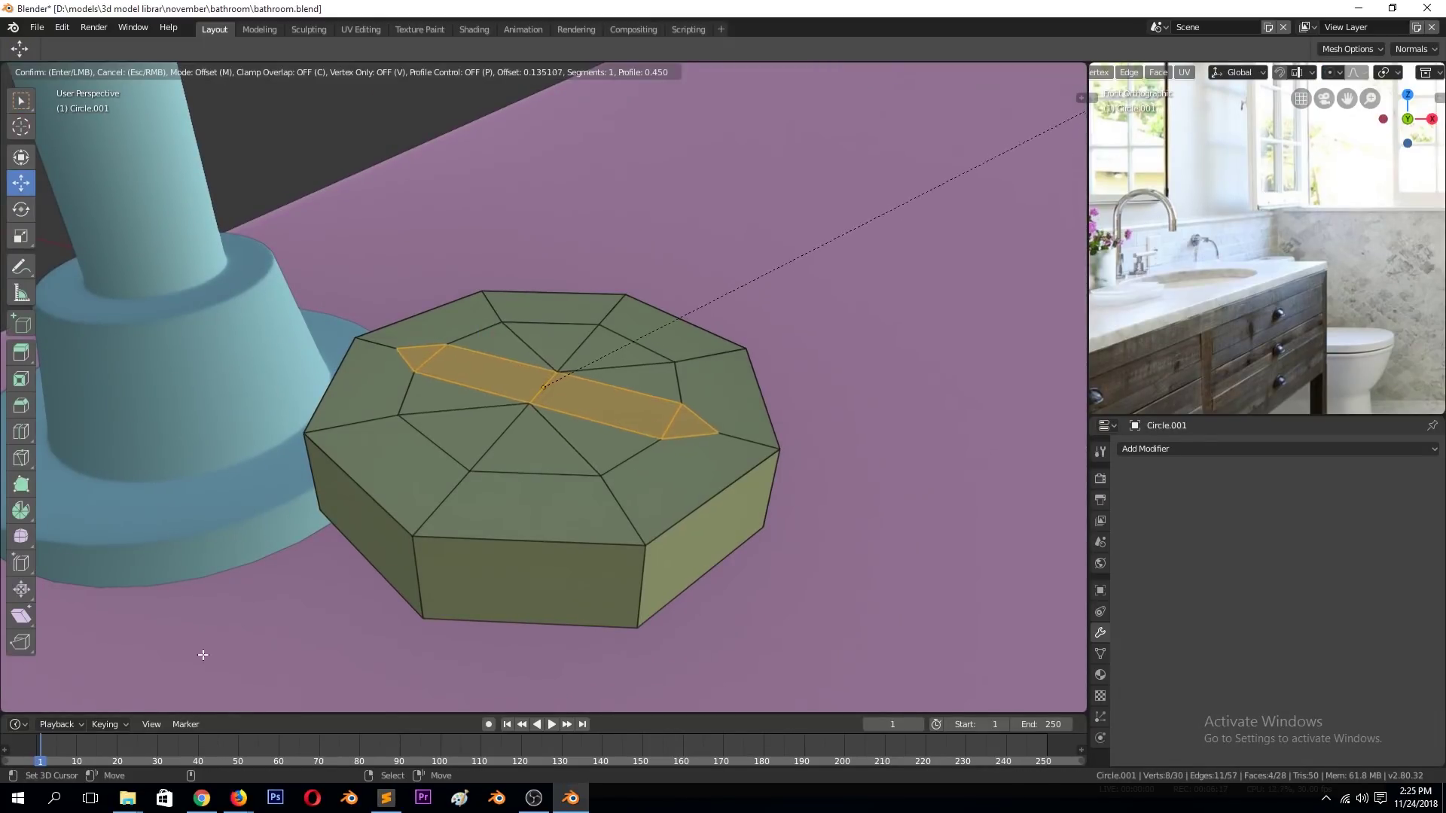
pyautogui.click(421, 469)
pyautogui.moveTo(421, 470); pyautogui.dragTo(300, 520, button='middle')
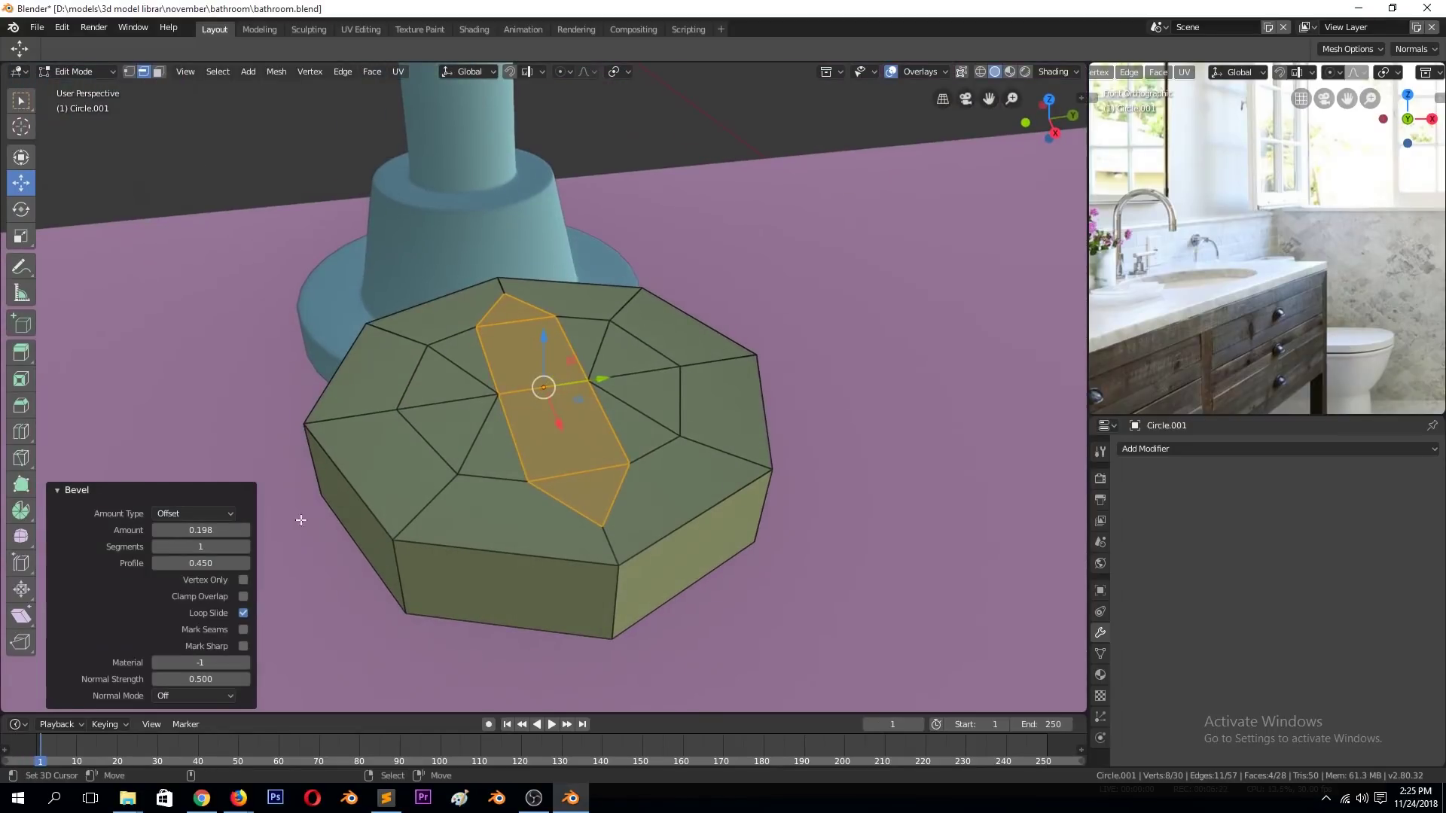
pyautogui.keyDown('alt'); pyautogui.click(536, 368); pyautogui.keyUp('alt')
pyautogui.hotkey('ctrl', 'x')
pyautogui.moveTo(603, 548)
pyautogui.mouseDown(button='middle')
pyautogui.moveTo(613, 410)
pyautogui.moveTo(437, 411)
pyautogui.mouseUp(button='middle')
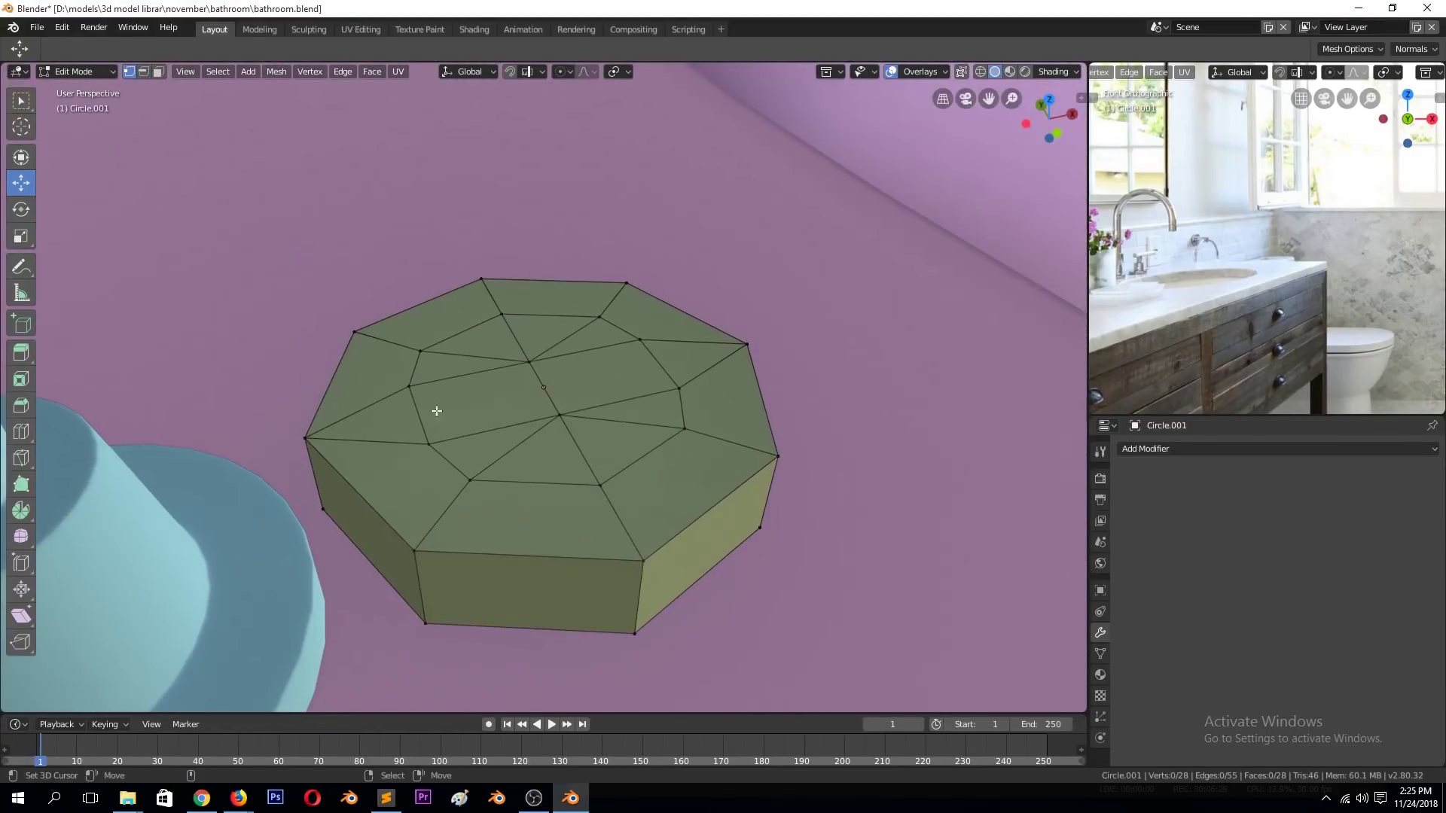
# Add a loop cut around the upper ring and subdivide the slab top's radial edges.
pyautogui.hotkey('ctrl', 'r')
pyautogui.click(462, 504)
pyautogui.rightClick(430, 341)
pyautogui.press('2')
pyautogui.click(393, 341)
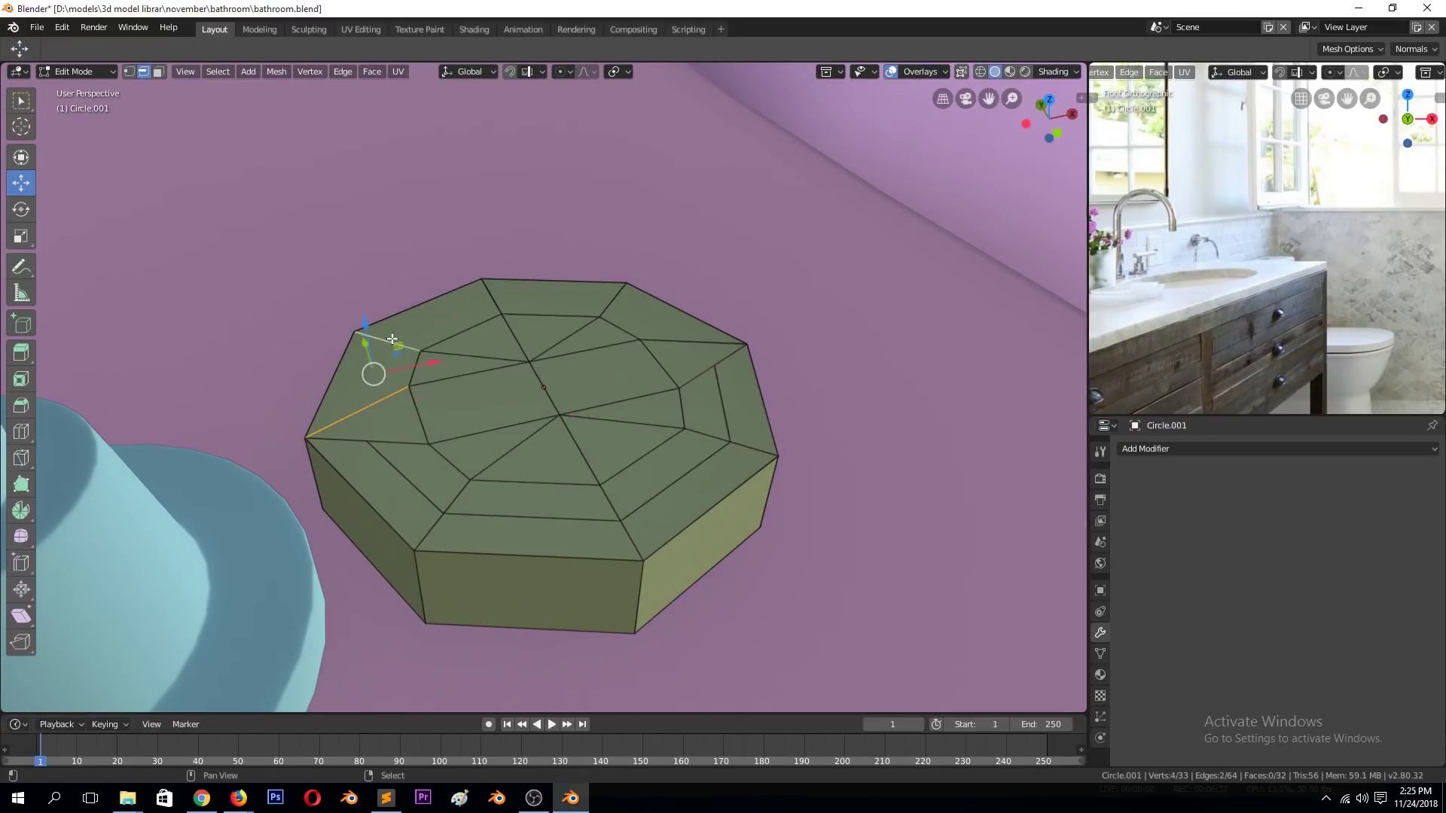
pyautogui.rightClick(676, 343)
pyautogui.click(708, 358)
# Join two vertices with a new edge, then view the slab from the top in isolation.
pyautogui.press('1')
pyautogui.hotkey('alt', 'a')
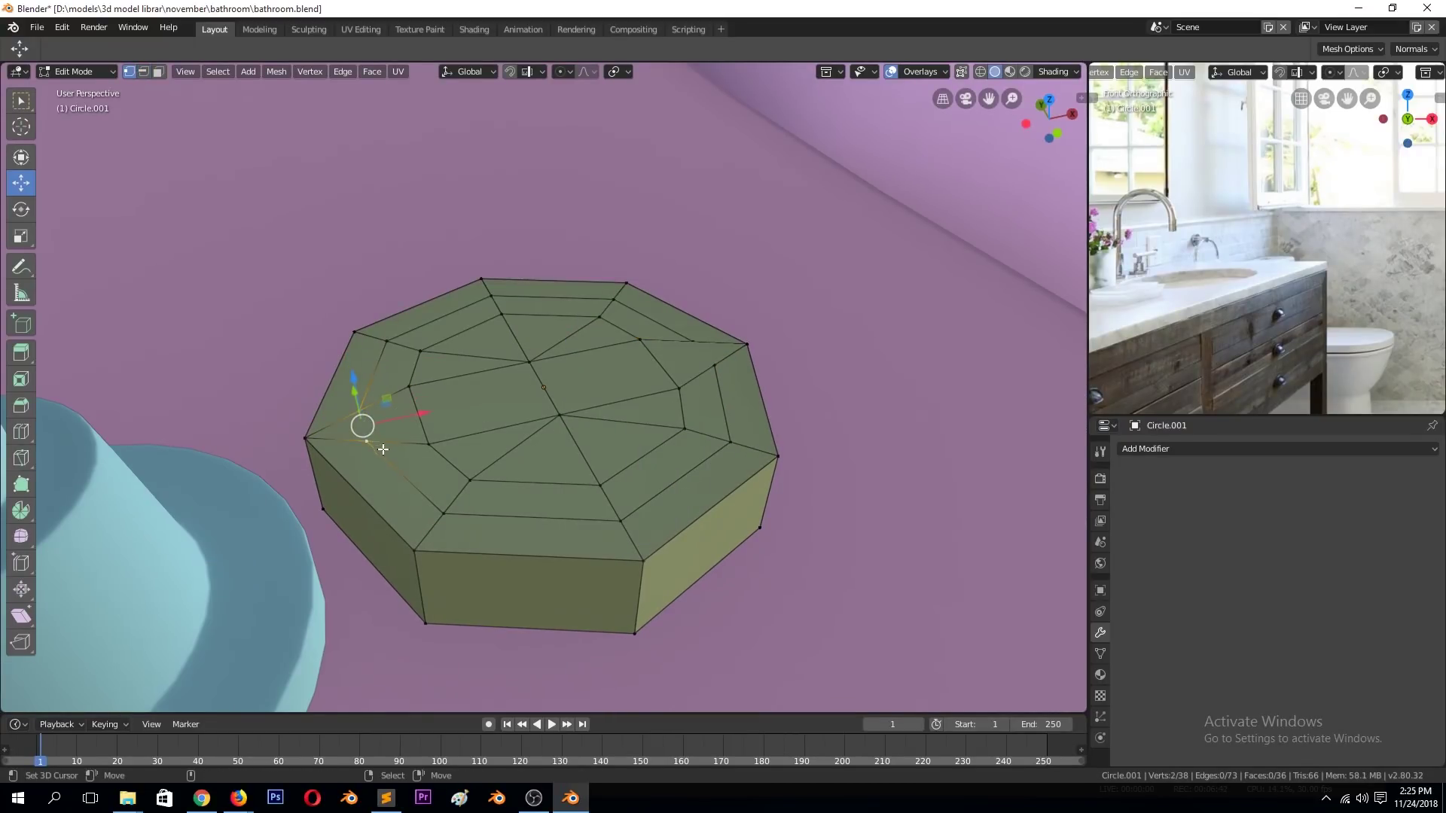
pyautogui.click(403, 467)
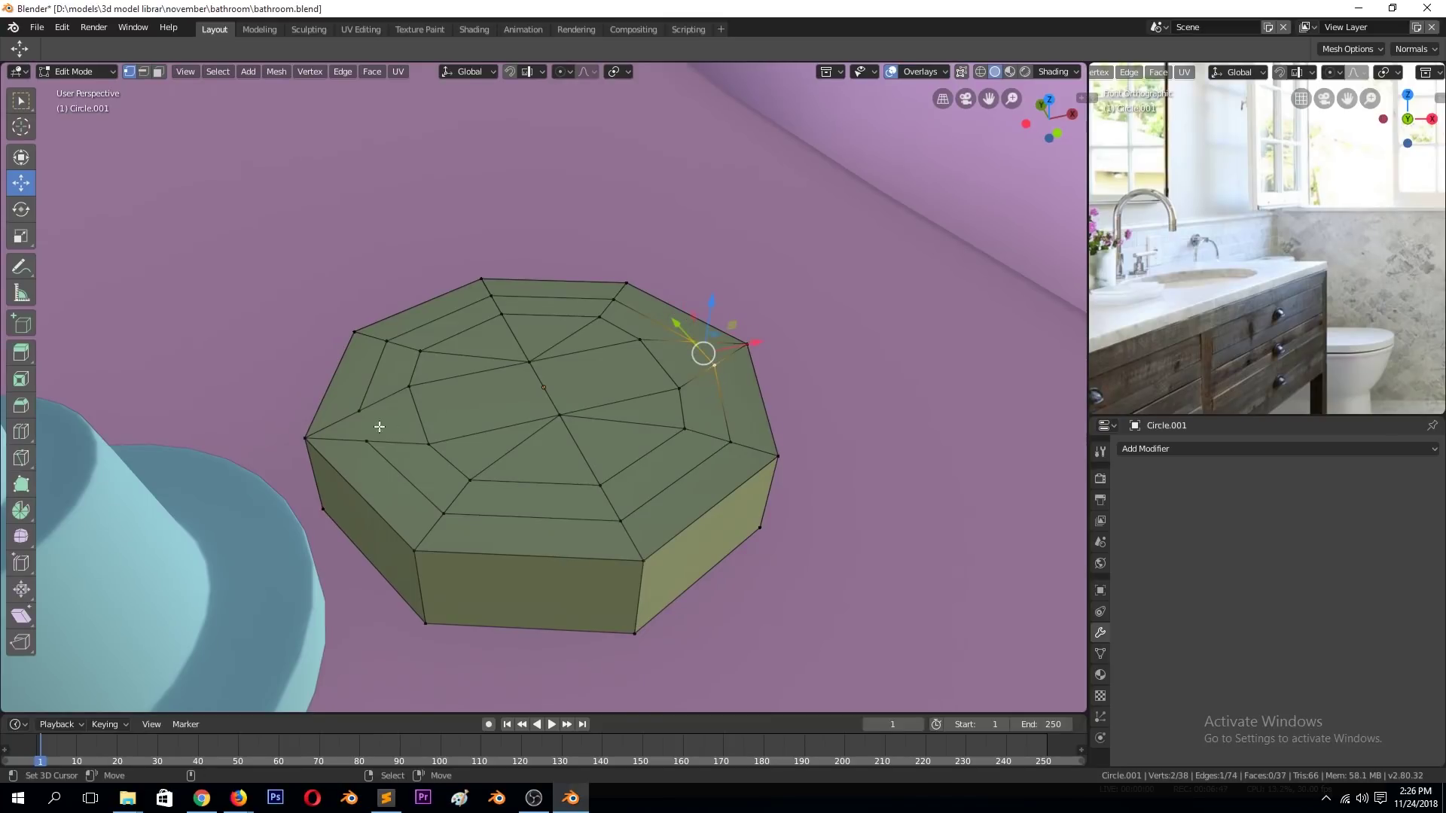
pyautogui.press('j')
pyautogui.hotkey('alt', 'a')
pyautogui.moveTo(510, 471)
pyautogui.mouseDown(button='middle')
pyautogui.moveTo(364, 452)
pyautogui.moveTo(477, 471)
pyautogui.mouseUp(button='middle')
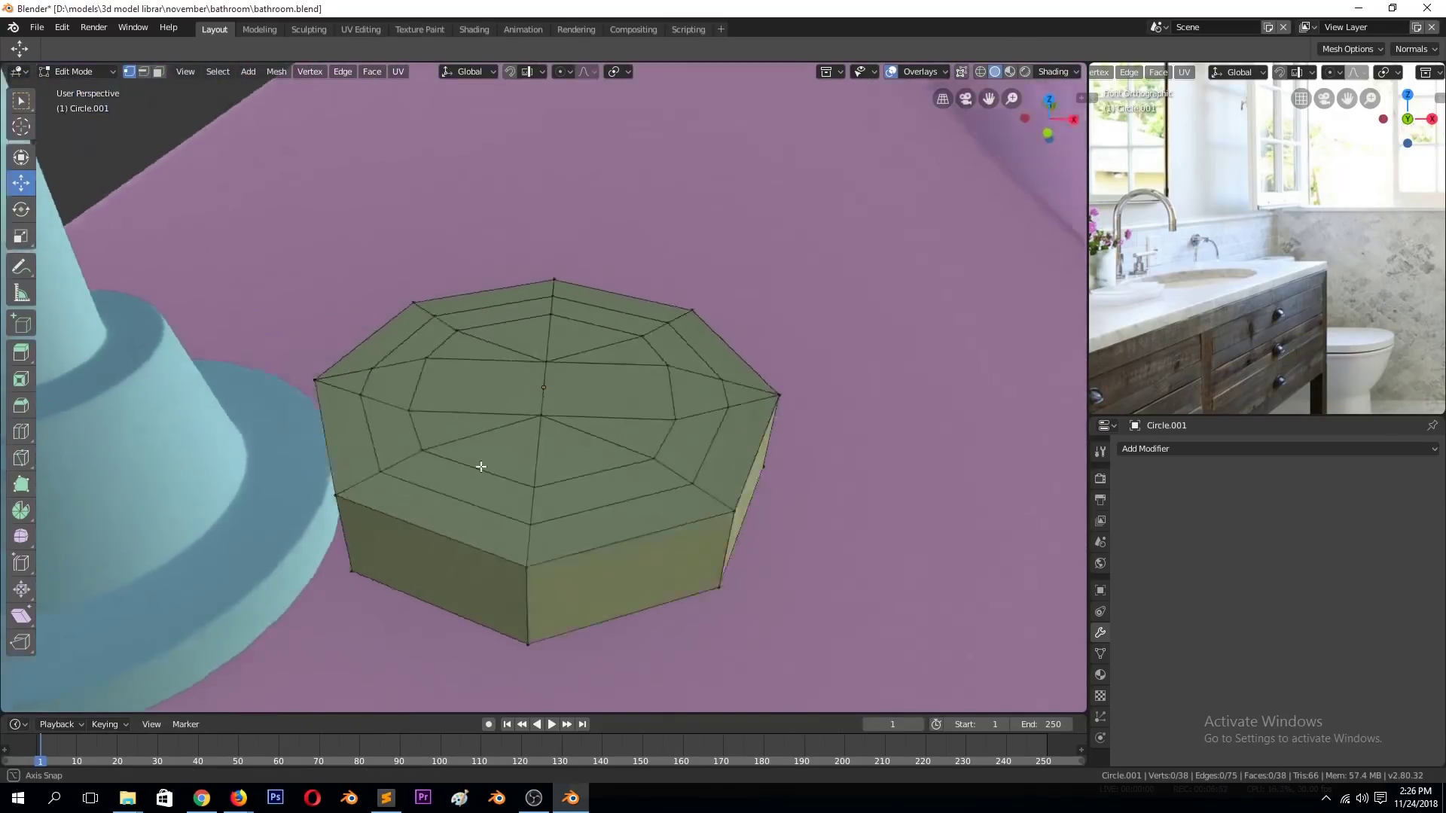
pyautogui.press('KP_7')
pyautogui.press('a')
pyautogui.press('KP_Divide')
# Scale the left and right side vertex pairs outward on the slab.
pyautogui.hotkey('alt', 'a')
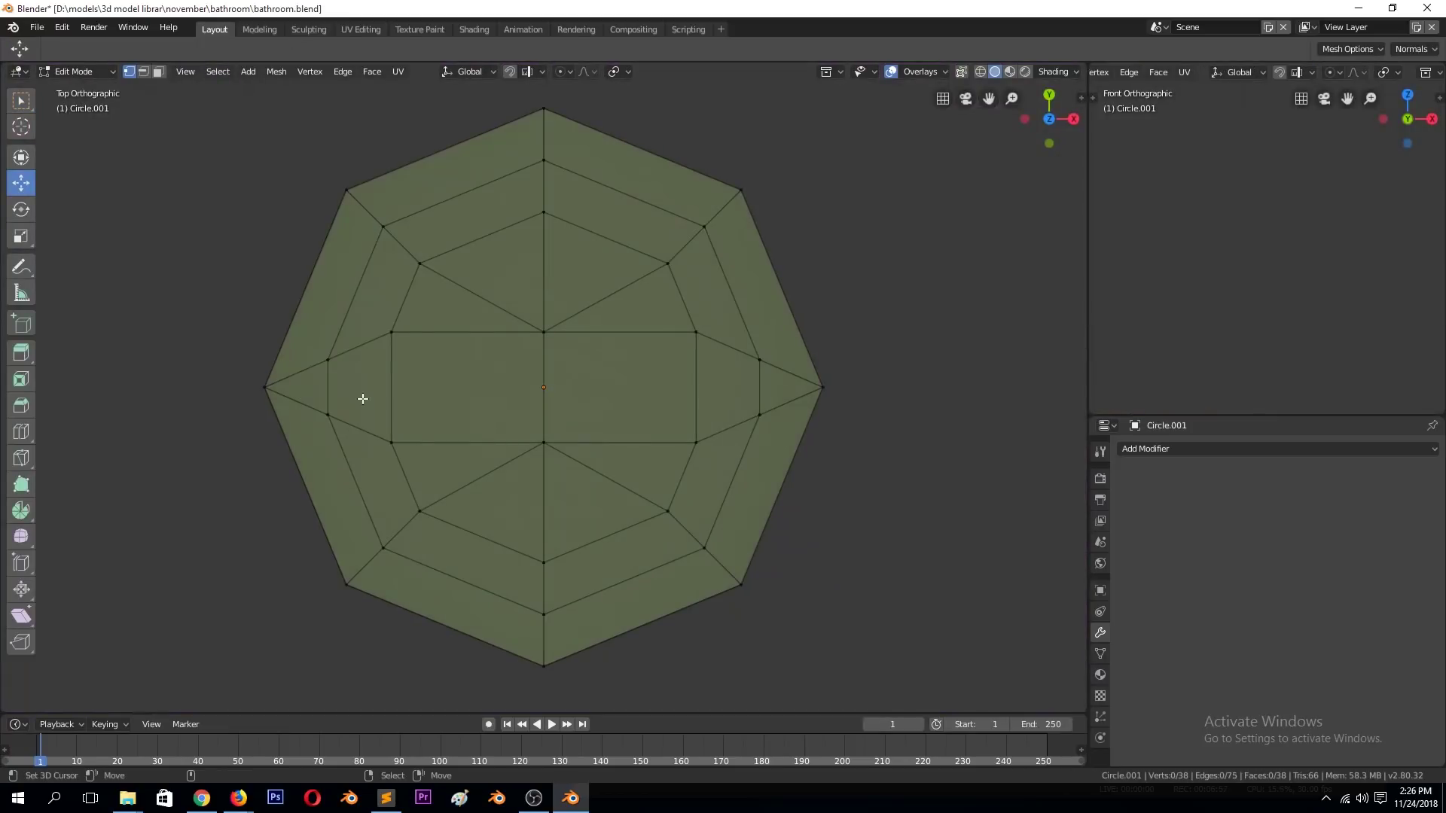
pyautogui.keyDown('shift'); pyautogui.click(337, 416); pyautogui.keyUp('shift')
pyautogui.press('s')
pyautogui.click(362, 499)
pyautogui.click(759, 329)
pyautogui.keyDown('shift'); pyautogui.click(759, 446); pyautogui.keyUp('shift')
pyautogui.press('s')
pyautogui.click(762, 507)
pyautogui.hotkey('alt', 'a')
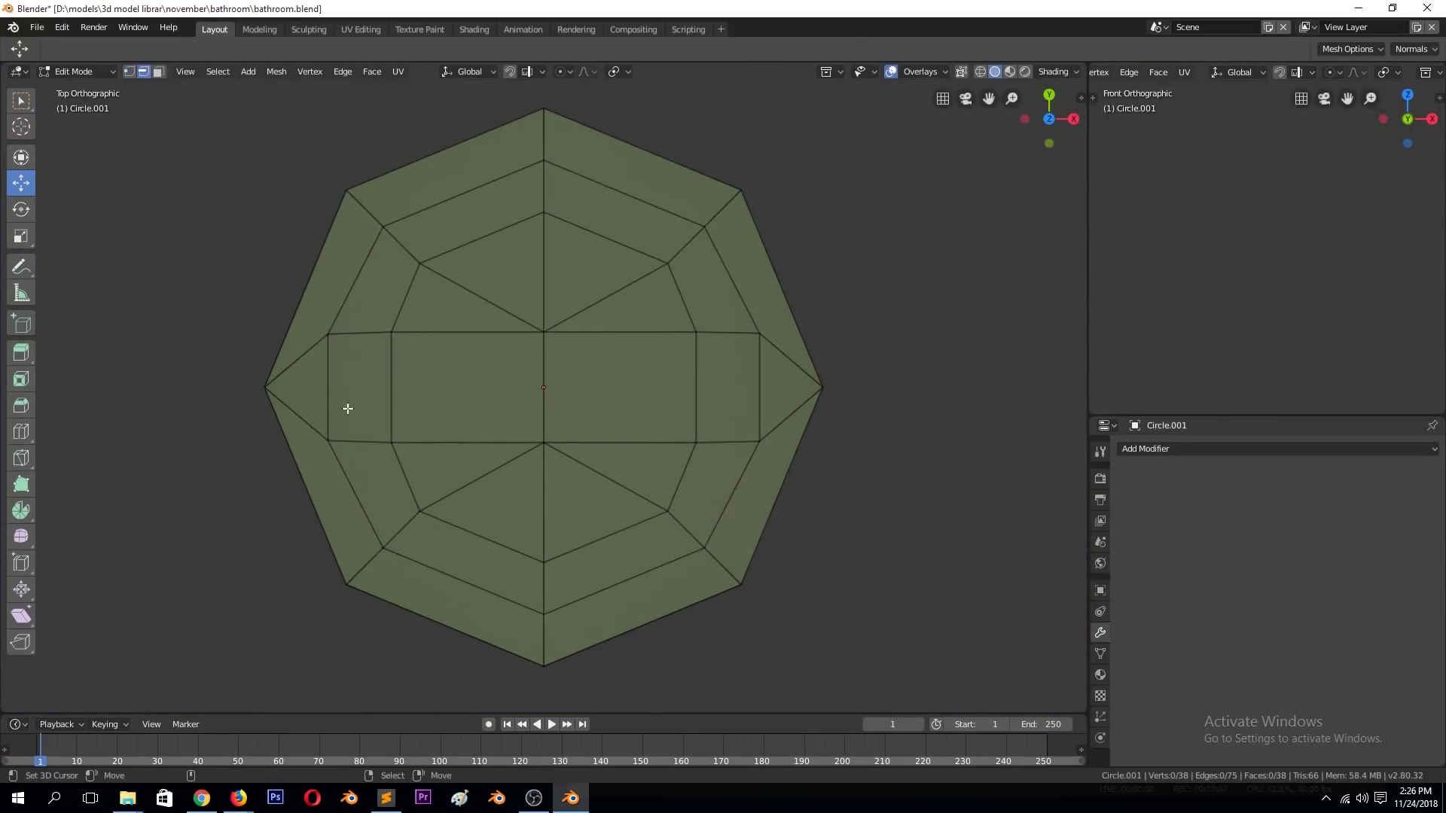
# Extrude the middle strip of faces straight up on Z into a raised block.
pyautogui.press('3')
pyautogui.click(354, 397)
pyautogui.keyDown('ctrl'); pyautogui.click(726, 388); pyautogui.keyUp('ctrl')
pyautogui.moveTo(727, 388); pyautogui.dragTo(573, 301, button='middle')
pyautogui.press('e')
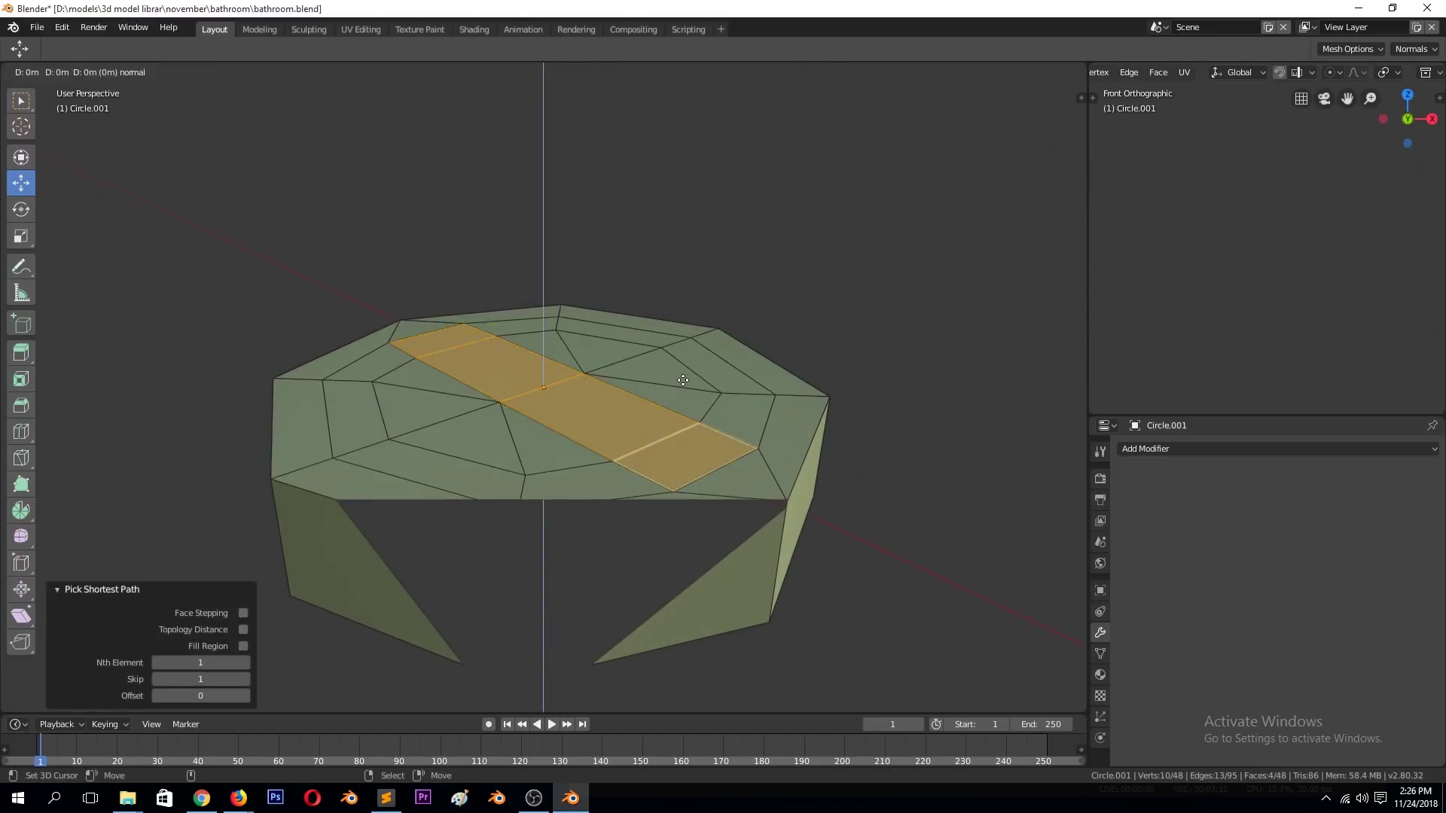
pyautogui.press('z')
pyautogui.click(686, 260)
pyautogui.moveTo(685, 260); pyautogui.dragTo(680, 431, button='middle')
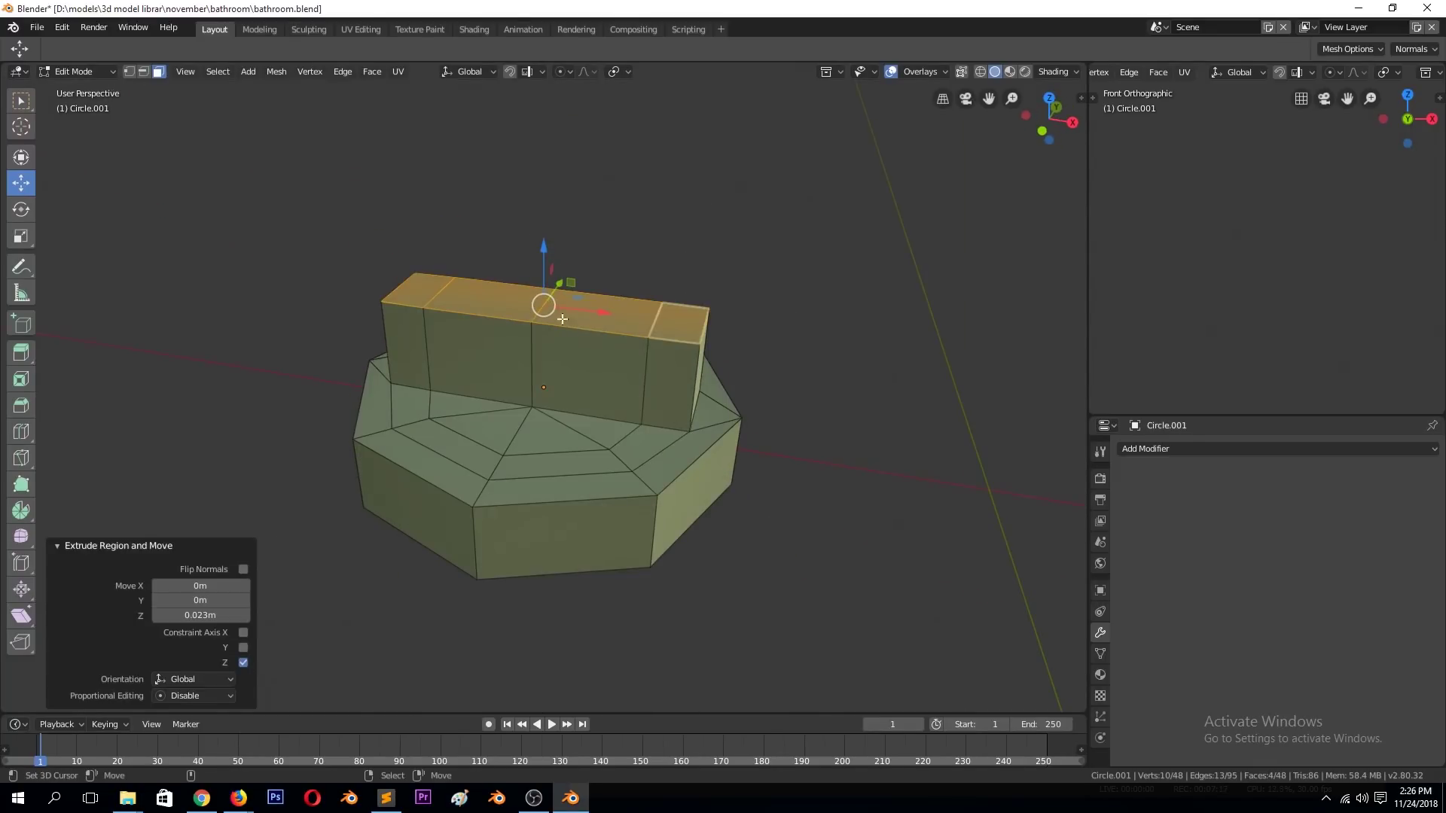
# Lower the block's top middle edge on Z to form a V notch.
pyautogui.press('2')
pyautogui.click(542, 297)
pyautogui.press('g')
pyautogui.press('z')
pyautogui.click(555, 280)
# Add a level 2 Subdivision Surface, hidden in edit mode, and select the rim and block edge loops.
pyautogui.press('Tab')
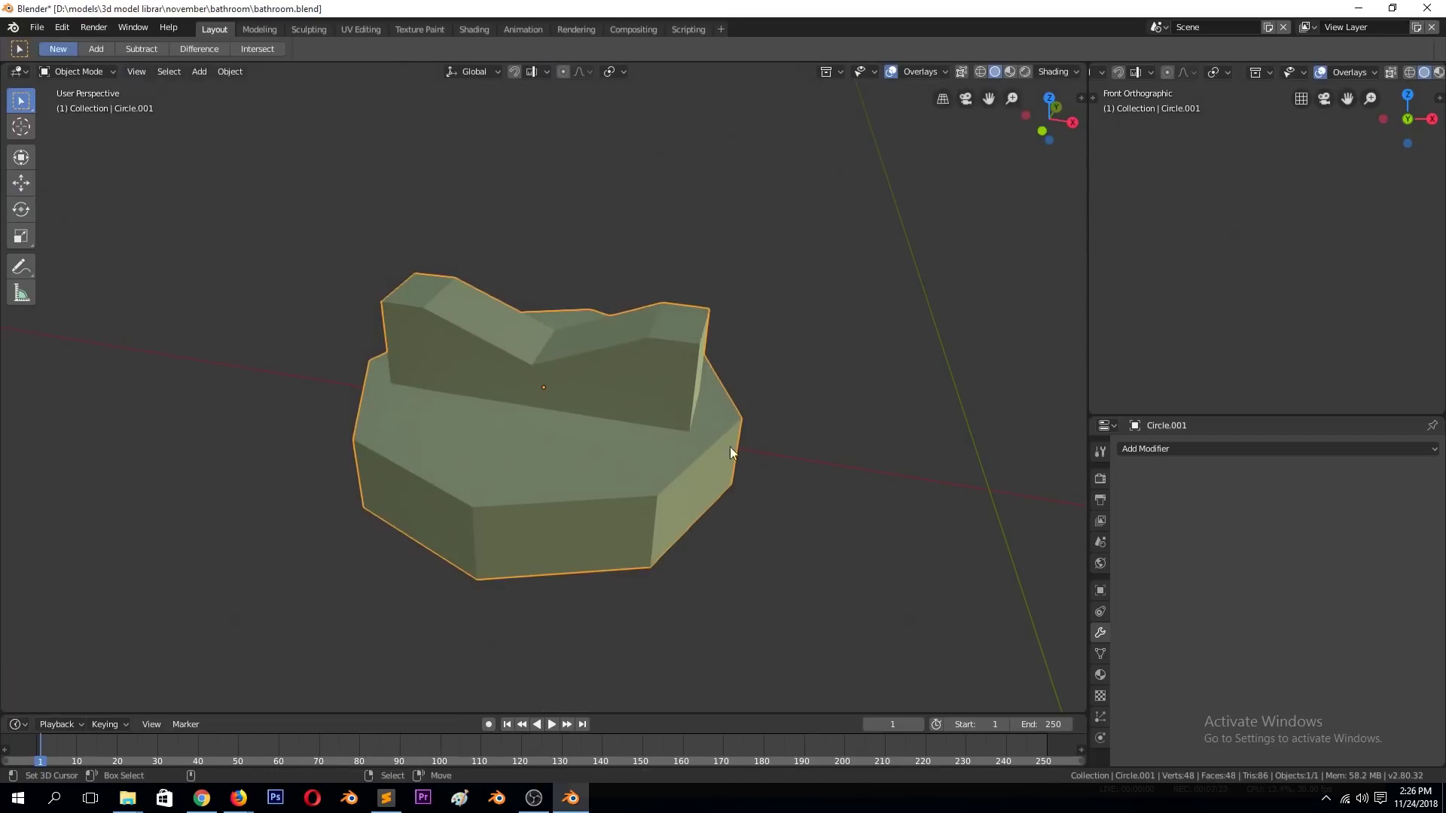
pyautogui.hotkey('ctrl', '2')
pyautogui.press('Tab')
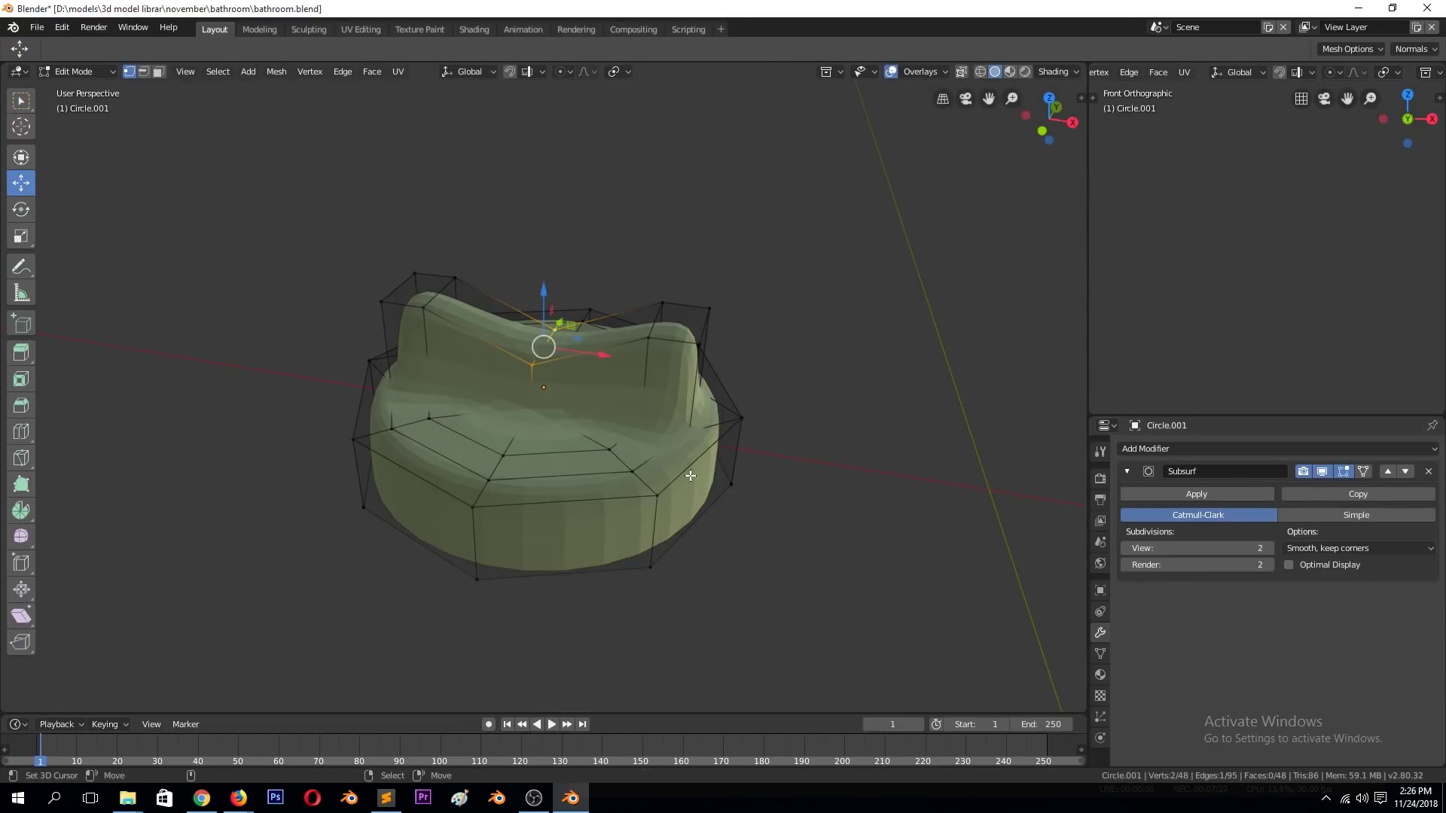
pyautogui.click(1323, 472)
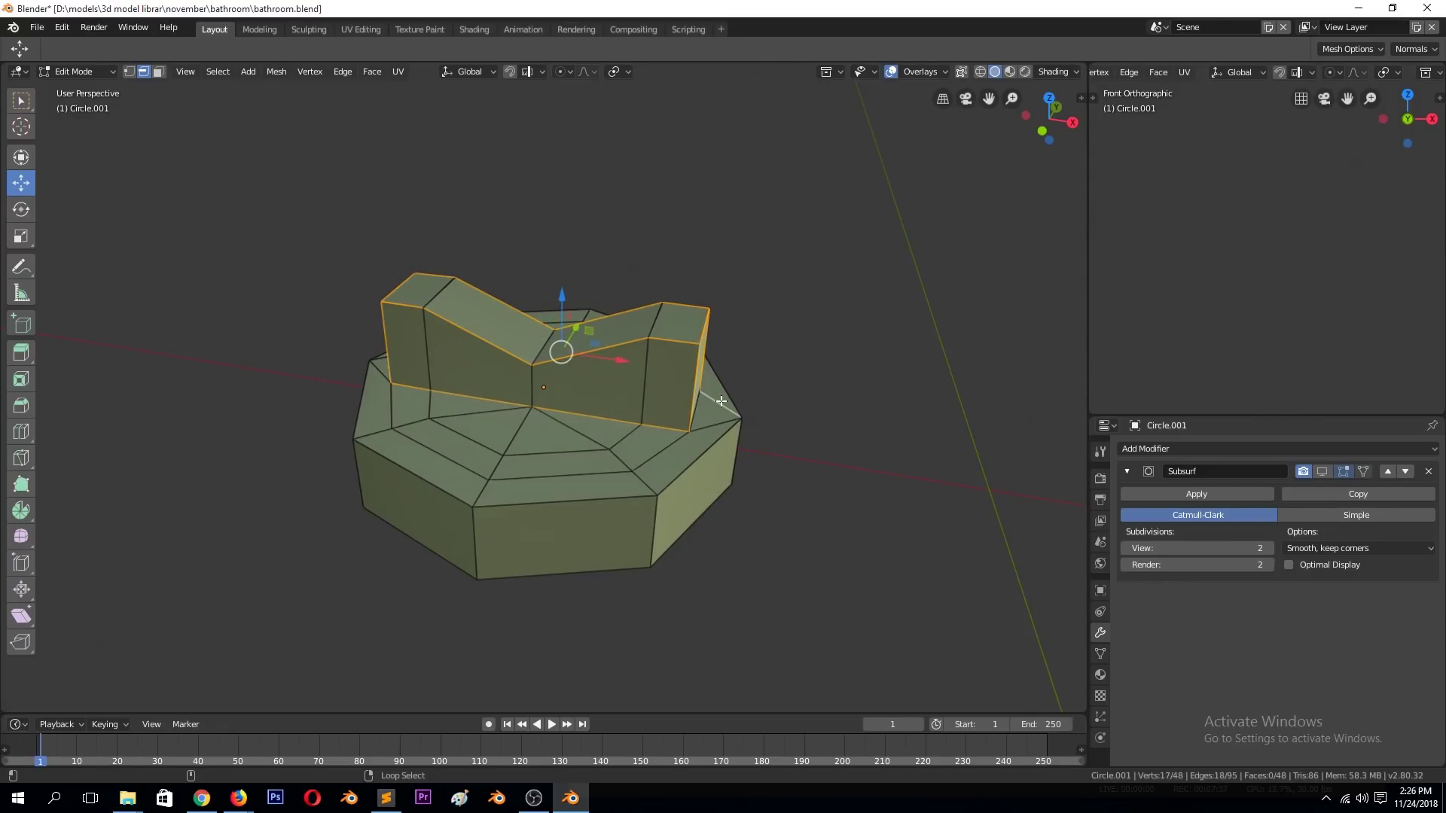
pyautogui.keyDown('alt'); pyautogui.click(694, 484); pyautogui.keyUp('alt')
pyautogui.moveTo(694, 484)
pyautogui.mouseDown(button='middle')
pyautogui.moveTo(663, 434)
pyautogui.moveTo(787, 427)
pyautogui.mouseUp(button='middle')
pyautogui.keyDown('shift'); pyautogui.click(656, 437); pyautogui.keyUp('shift')
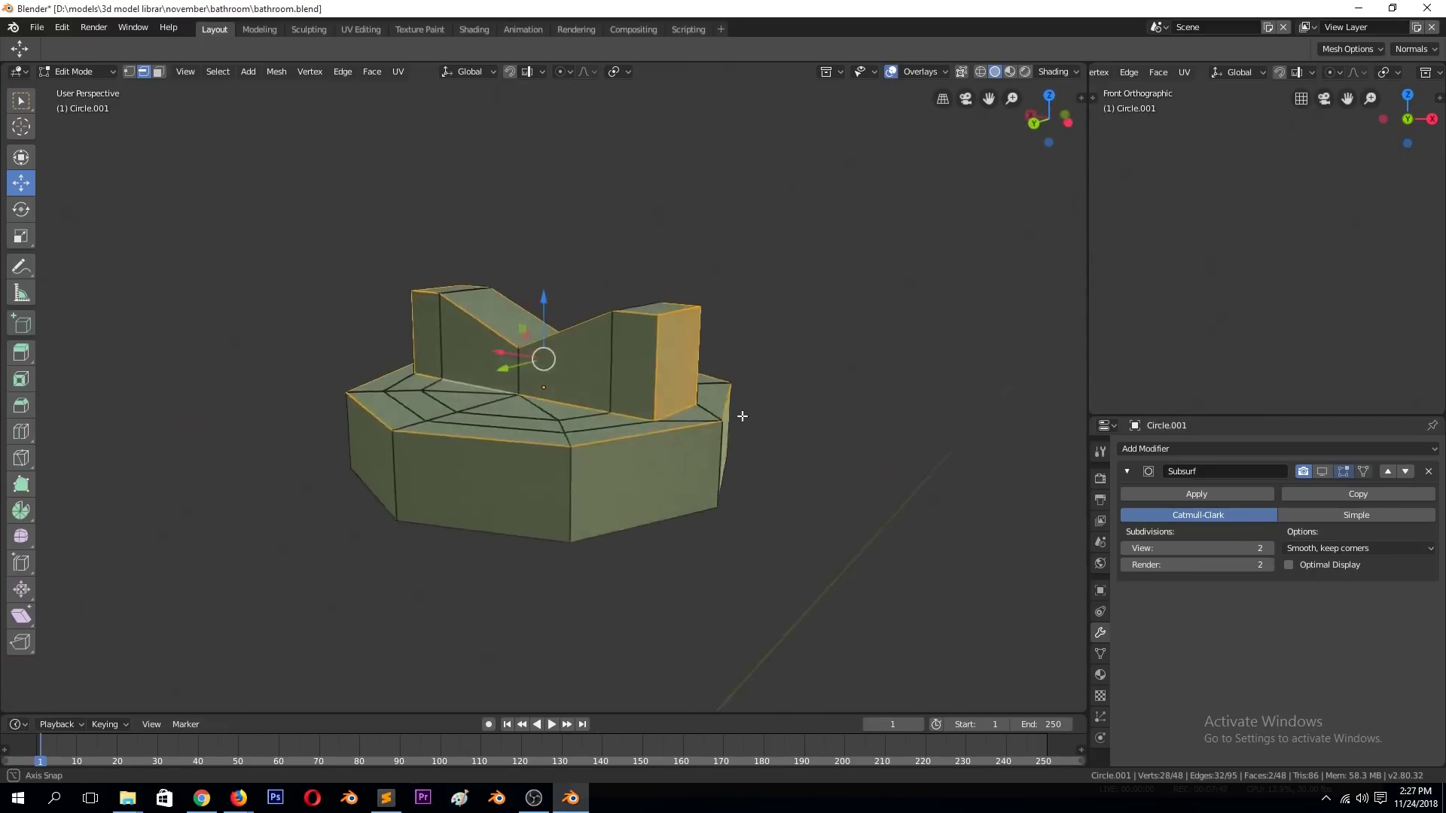
pyautogui.press('Tab')
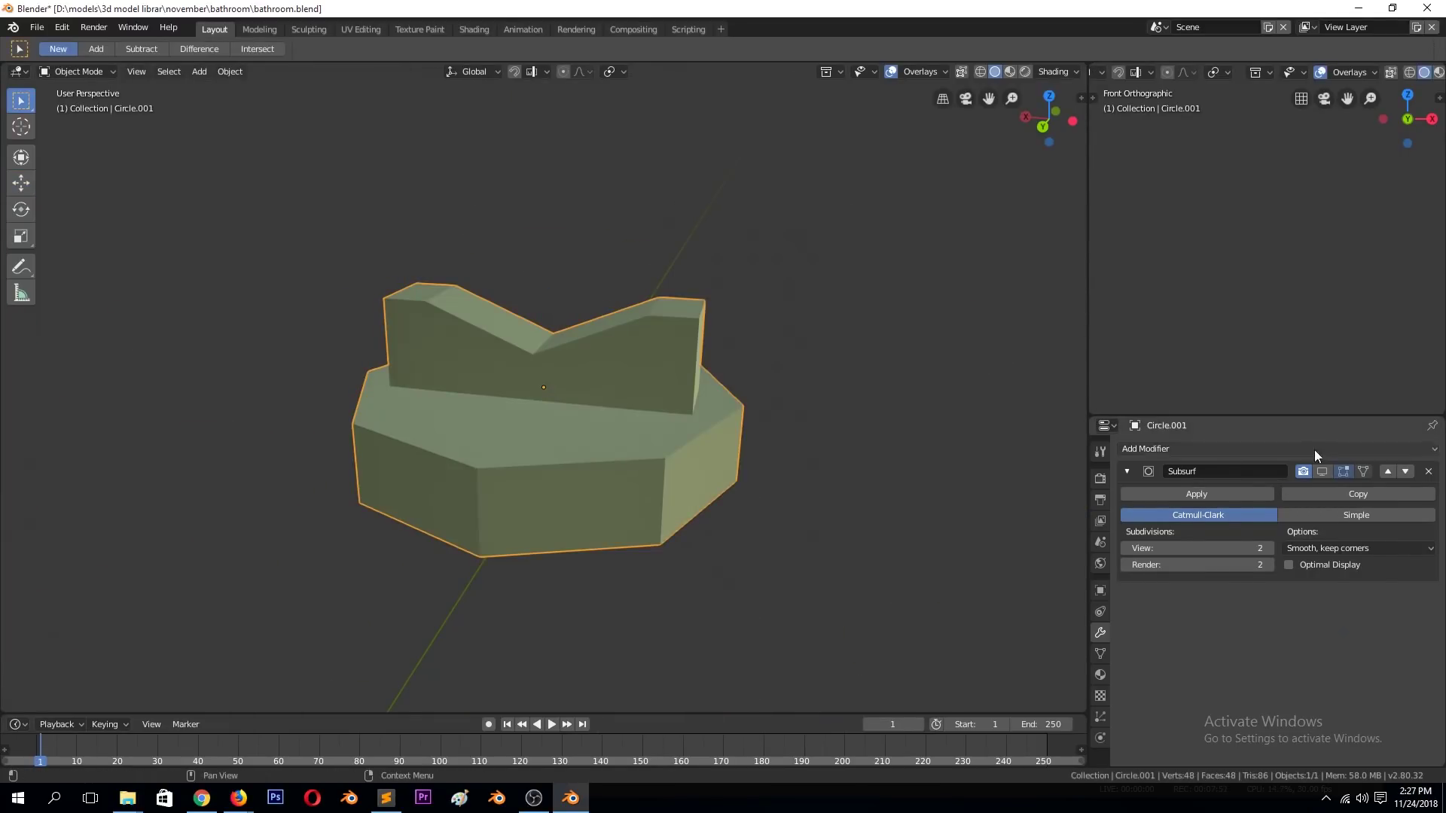
# Add a weight-limited Bevel above the Subsurf and apply rotation and scale.
pyautogui.click(1313, 450)
pyautogui.click(1176, 503)
pyautogui.click(1389, 595)
pyautogui.click(1302, 613)
pyautogui.hotkey('ctrl', 'a')
pyautogui.click(797, 463)
pyautogui.moveTo(1205, 515); pyautogui.dragTo(1205, 515)
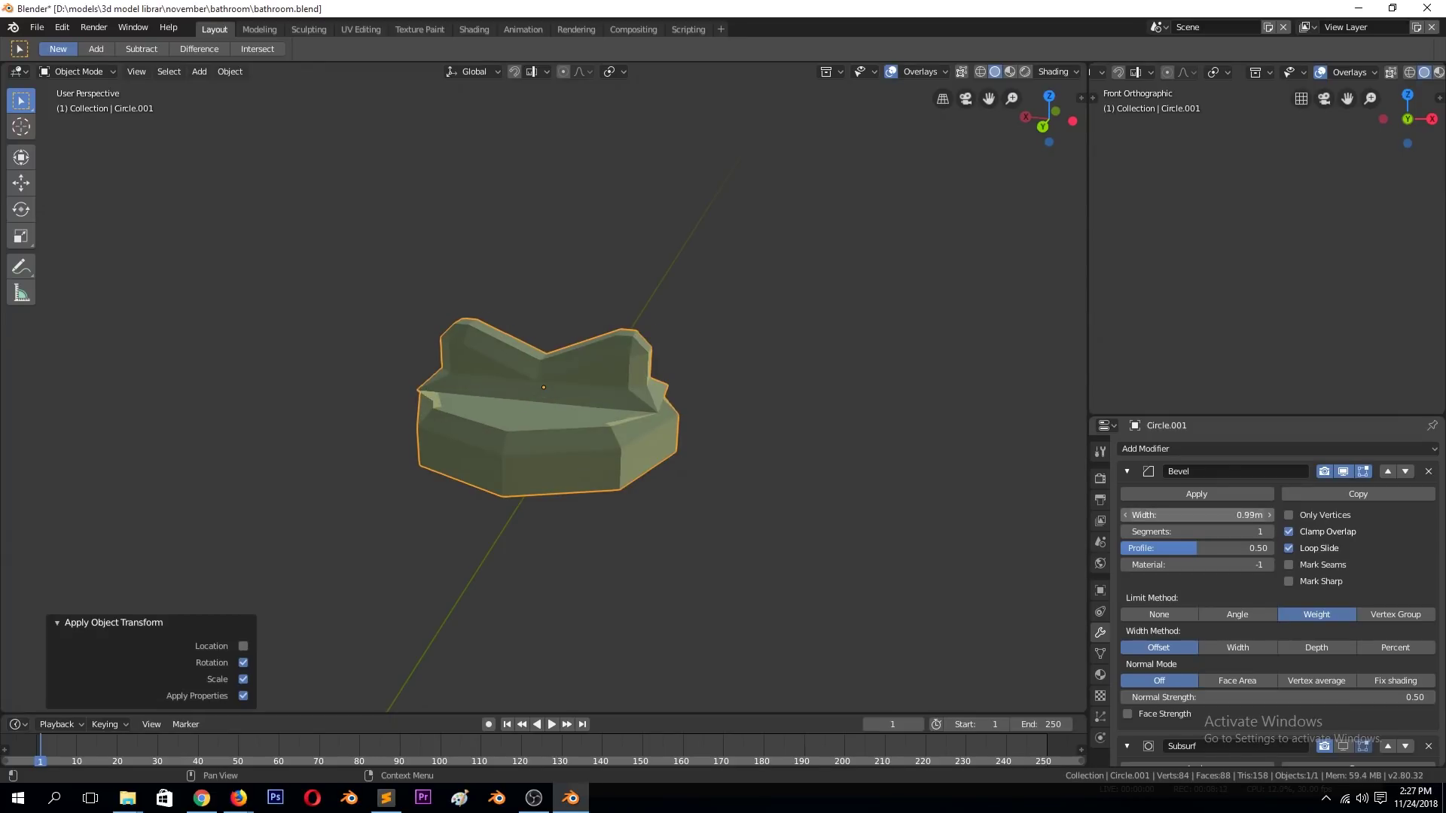
# Bring back the hidden scene objects and show the green piece smoothed in the viewport.
pyautogui.press('KP_Divide')
pyautogui.click(843, 497)
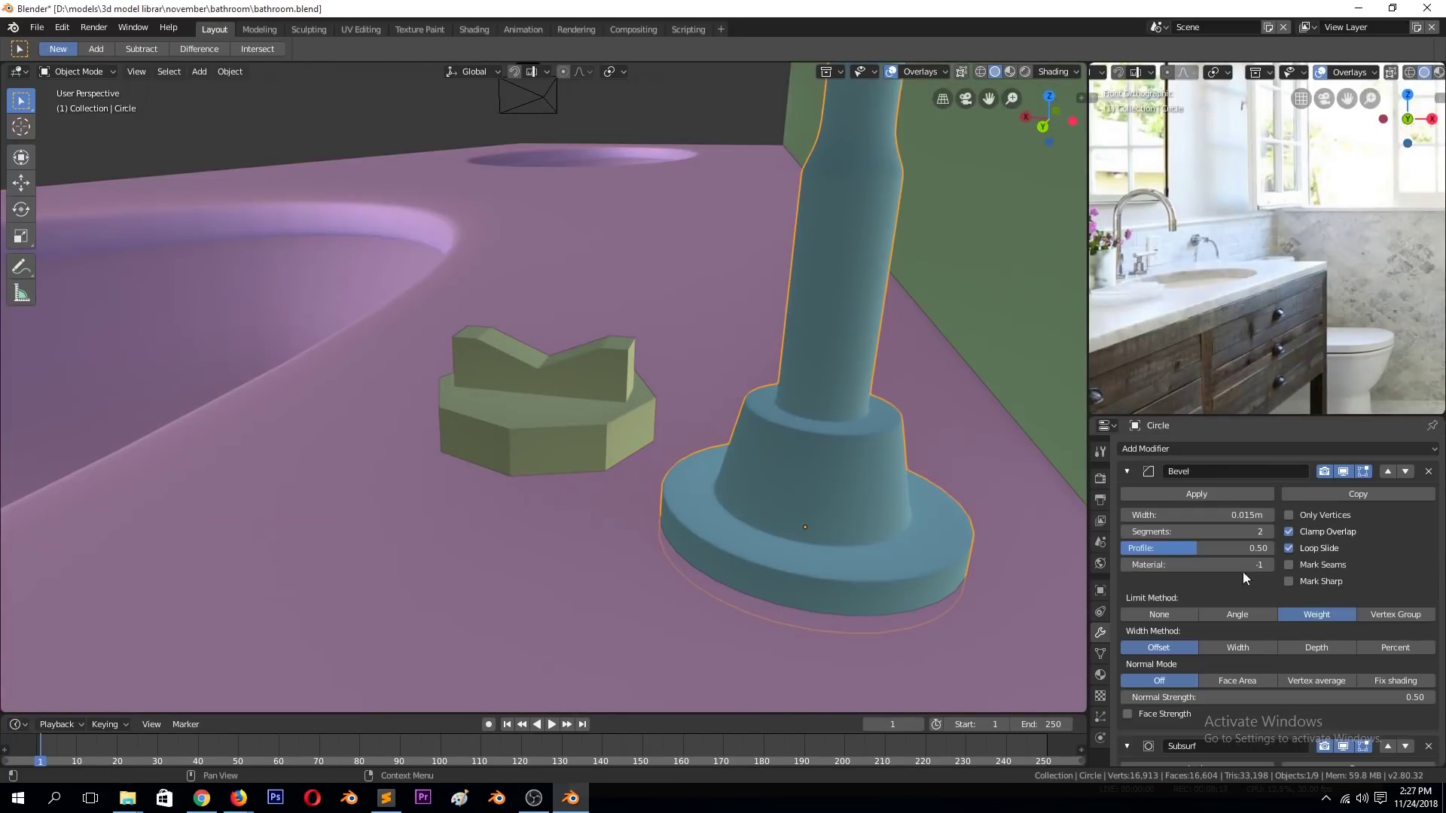
pyautogui.click(625, 421)
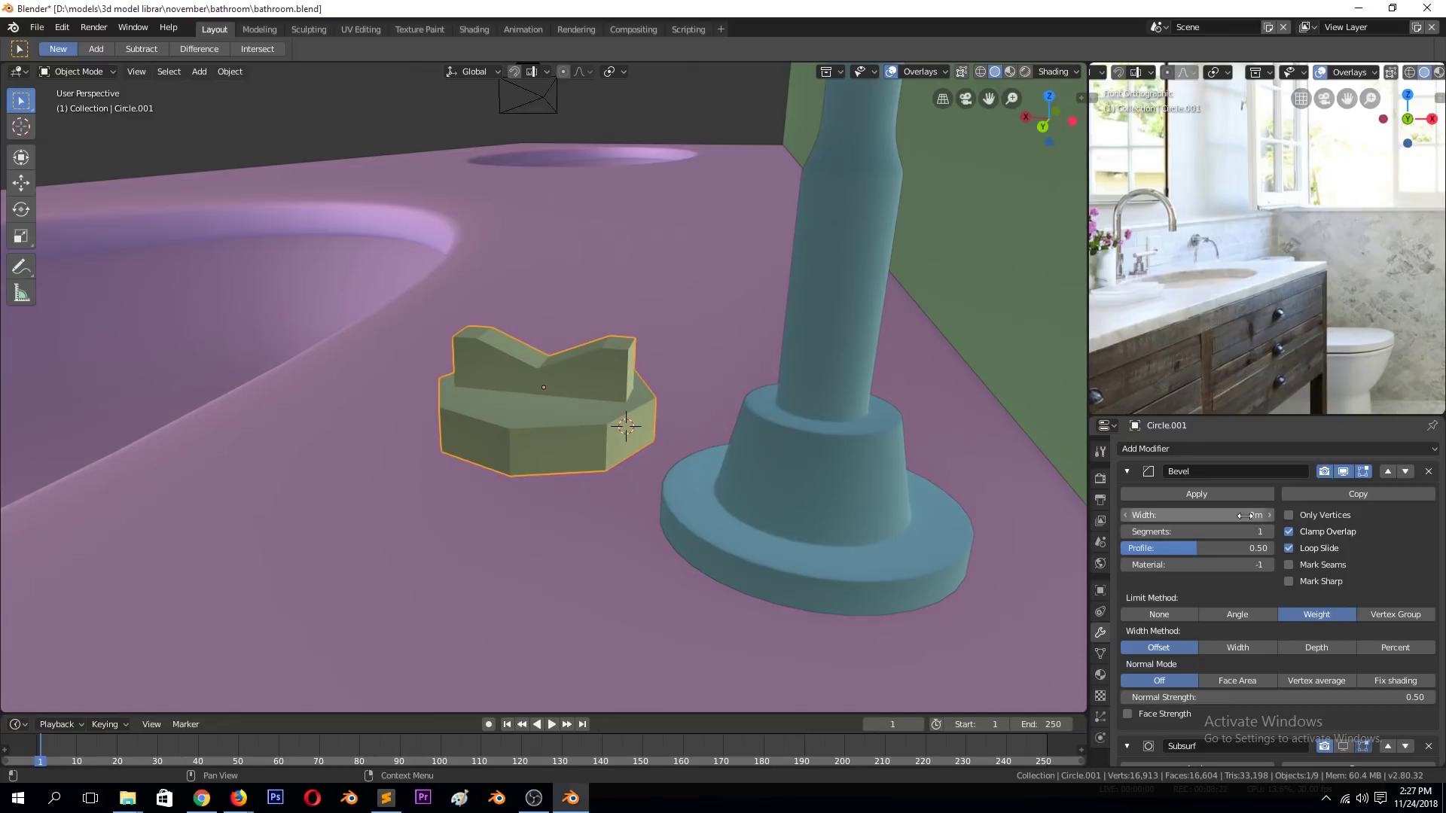
pyautogui.scroll(-2, 1265, 661)
pyautogui.click(1343, 716)
pyautogui.moveTo(573, 452)
pyautogui.mouseDown(button='middle')
pyautogui.moveTo(600, 459)
pyautogui.moveTo(542, 452)
pyautogui.mouseUp(button='middle')
pyautogui.scroll(2, 542, 461)
# Select an edge loop on the green piece and set the Bevel to 0m width, 2 segments.
pyautogui.press('Tab')
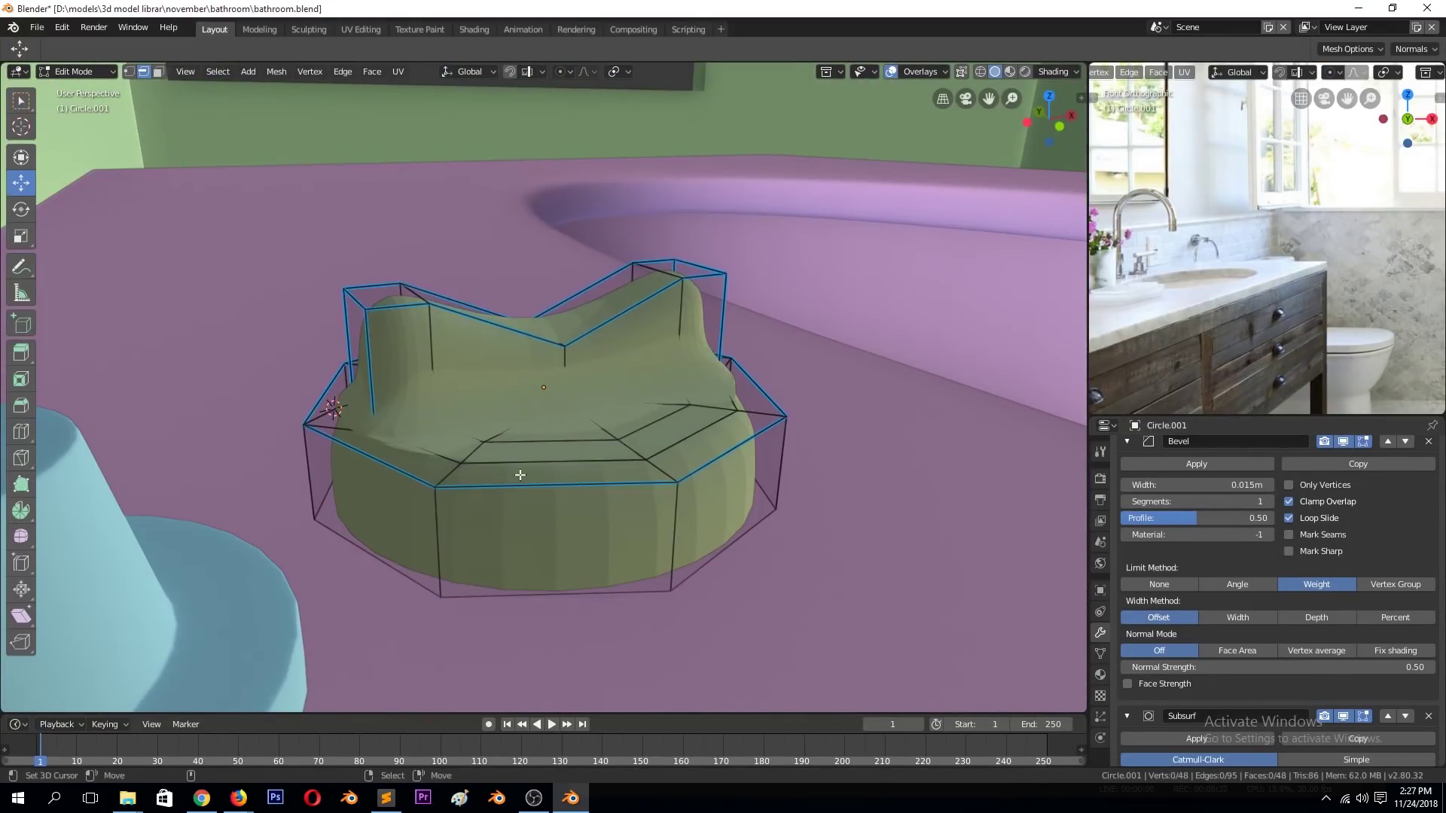
pyautogui.moveTo(449, 456); pyautogui.dragTo(573, 452, button='middle')
pyautogui.keyDown('alt'); pyautogui.click(678, 437); pyautogui.keyUp('alt')
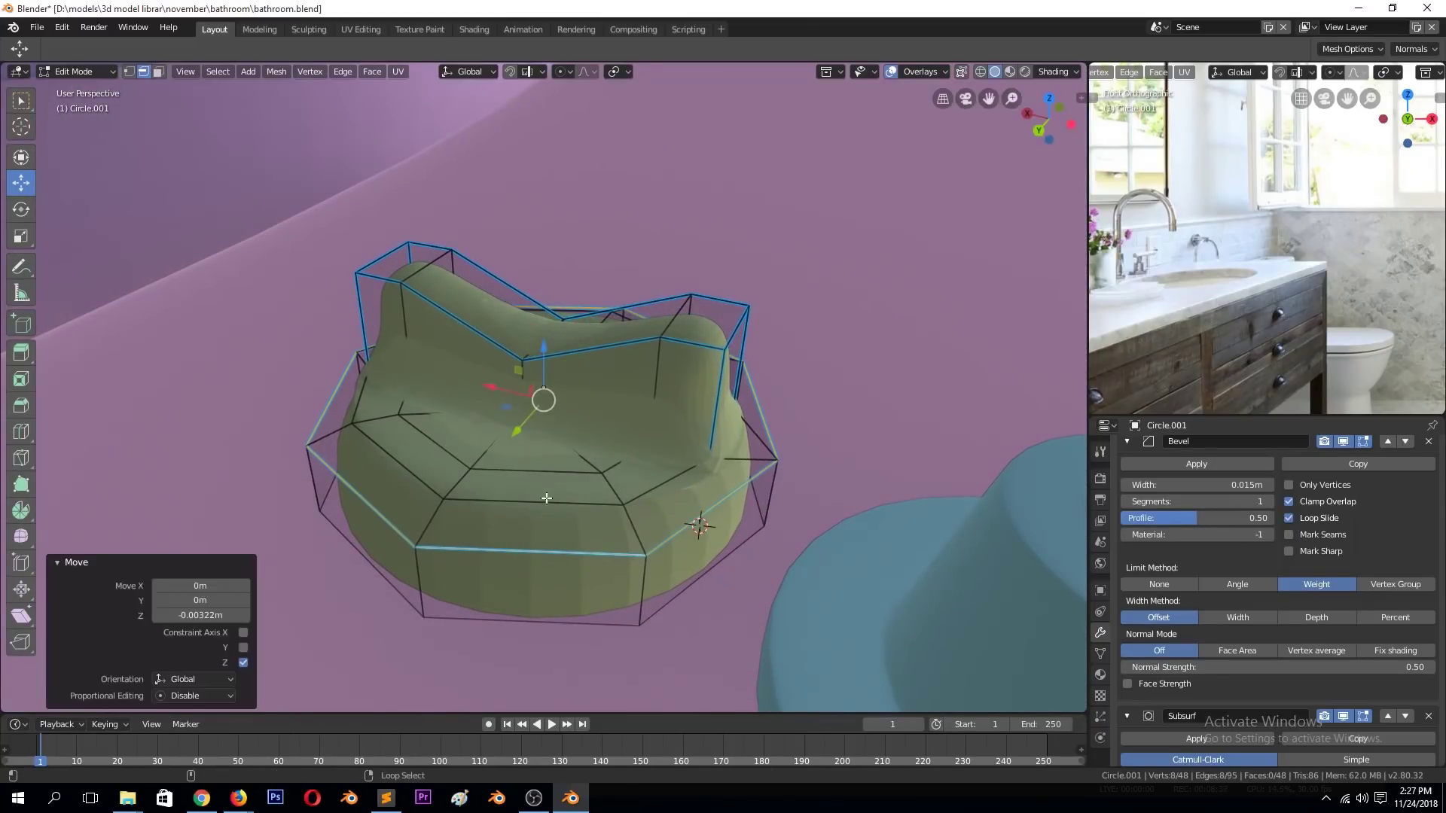
pyautogui.moveTo(678, 437)
pyautogui.mouseDown(button='middle')
pyautogui.moveTo(783, 414)
pyautogui.moveTo(714, 464)
pyautogui.mouseUp(button='middle')
pyautogui.rightClick(783, 414)
pyautogui.press('Escape')
pyautogui.press('Tab')
pyautogui.moveTo(1205, 485); pyautogui.dragTo(1159, 484)
pyautogui.click(1270, 502)
# Compare the piece in and out of edit mode, then save bathroom.blend.
pyautogui.press('Tab')
pyautogui.moveTo(791, 399)
pyautogui.mouseDown(button='middle')
pyautogui.moveTo(669, 512)
pyautogui.moveTo(563, 514)
pyautogui.moveTo(519, 495)
pyautogui.mouseUp(button='middle')
pyautogui.press('Tab')
pyautogui.press('Tab')
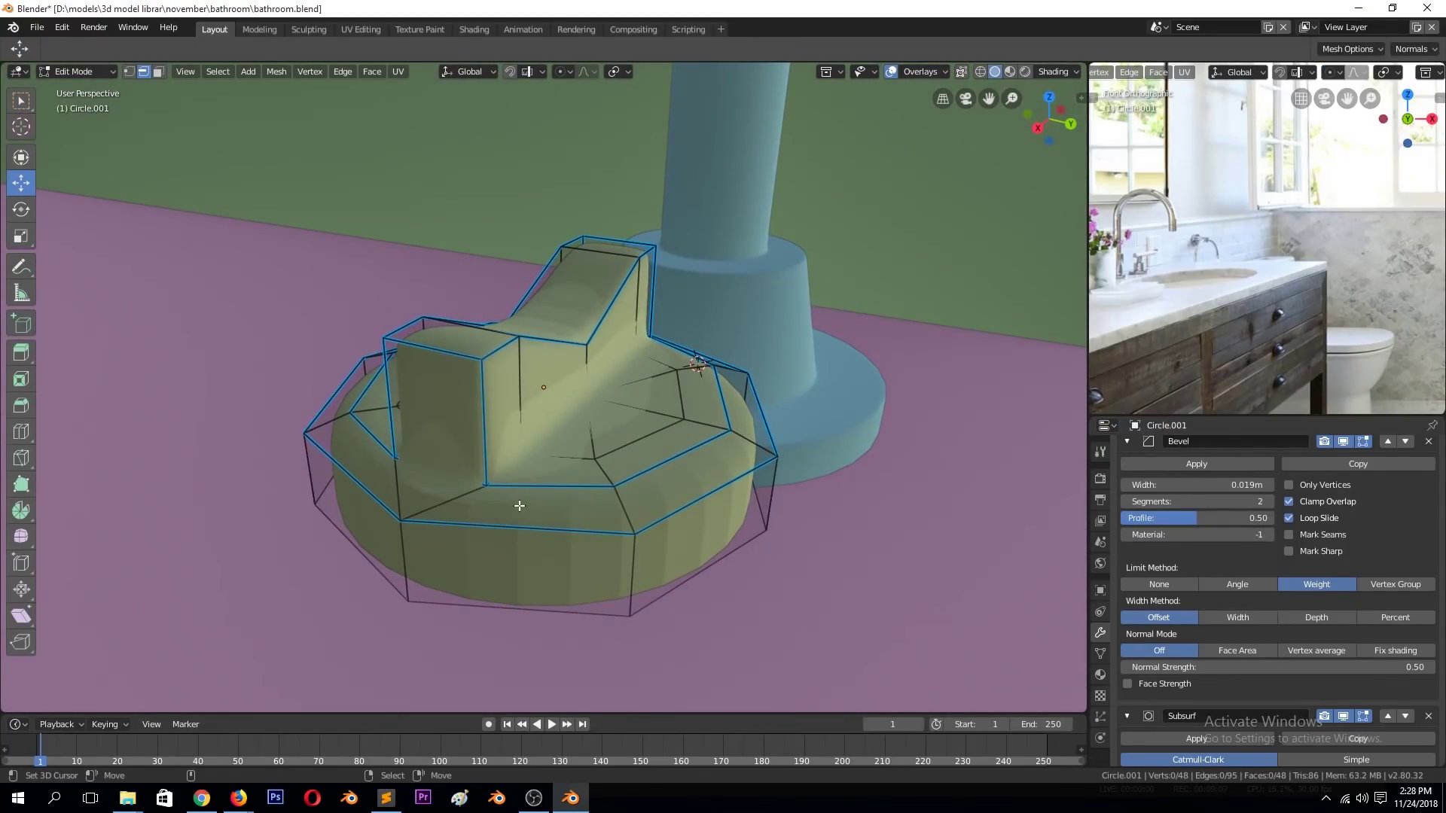
pyautogui.press('Tab')
pyautogui.moveTo(646, 425)
pyautogui.mouseDown(button='middle')
pyautogui.moveTo(485, 400)
pyautogui.moveTo(624, 440)
pyautogui.mouseUp(button='middle')
pyautogui.press('Tab')
pyautogui.press('Tab')
pyautogui.hotkey('ctrl', 's')
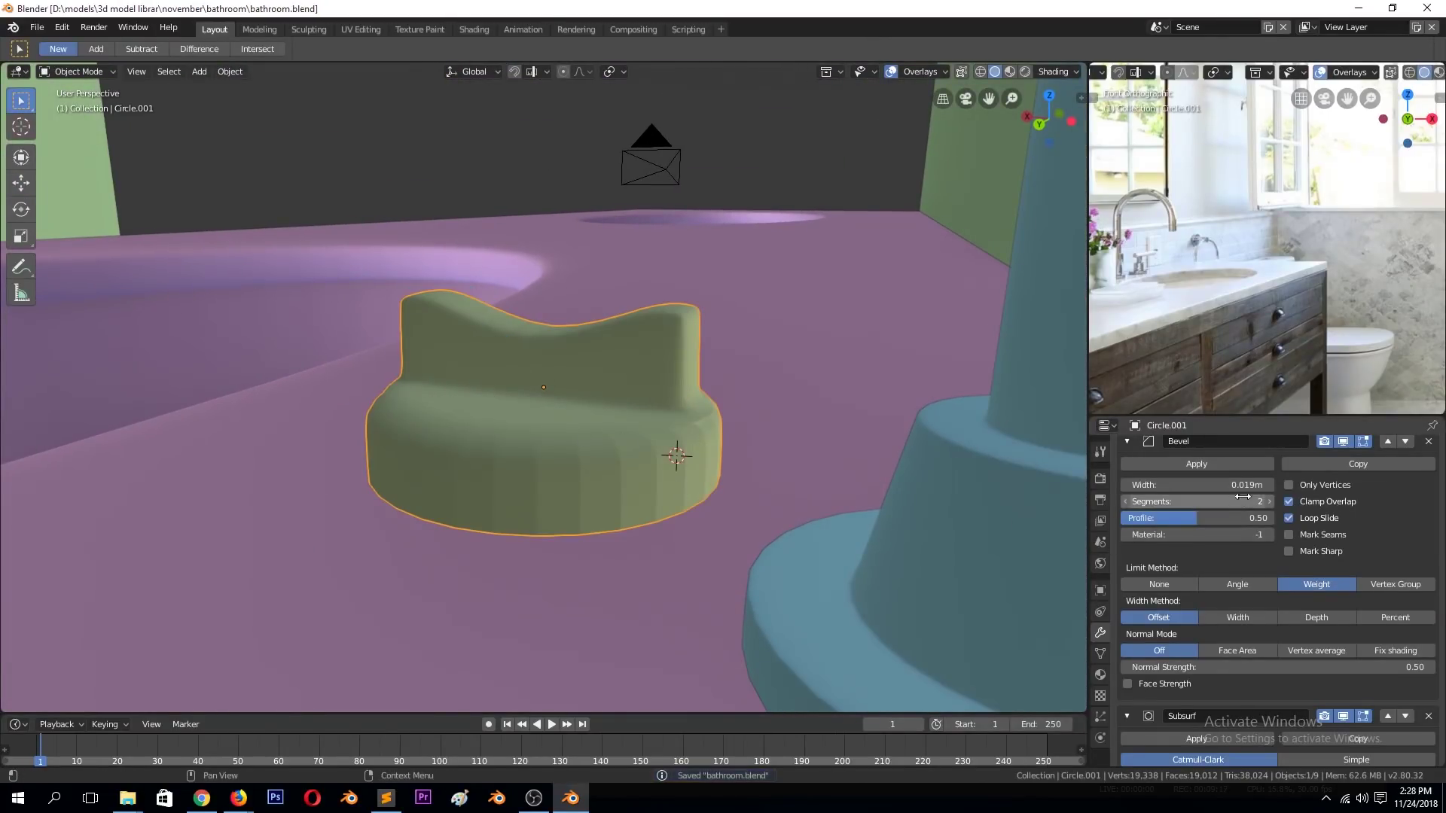
# Set the Bevel width to 0.038m, then remove the Bevel modifier.
pyautogui.moveTo(1250, 486); pyautogui.dragTo(1189, 486)
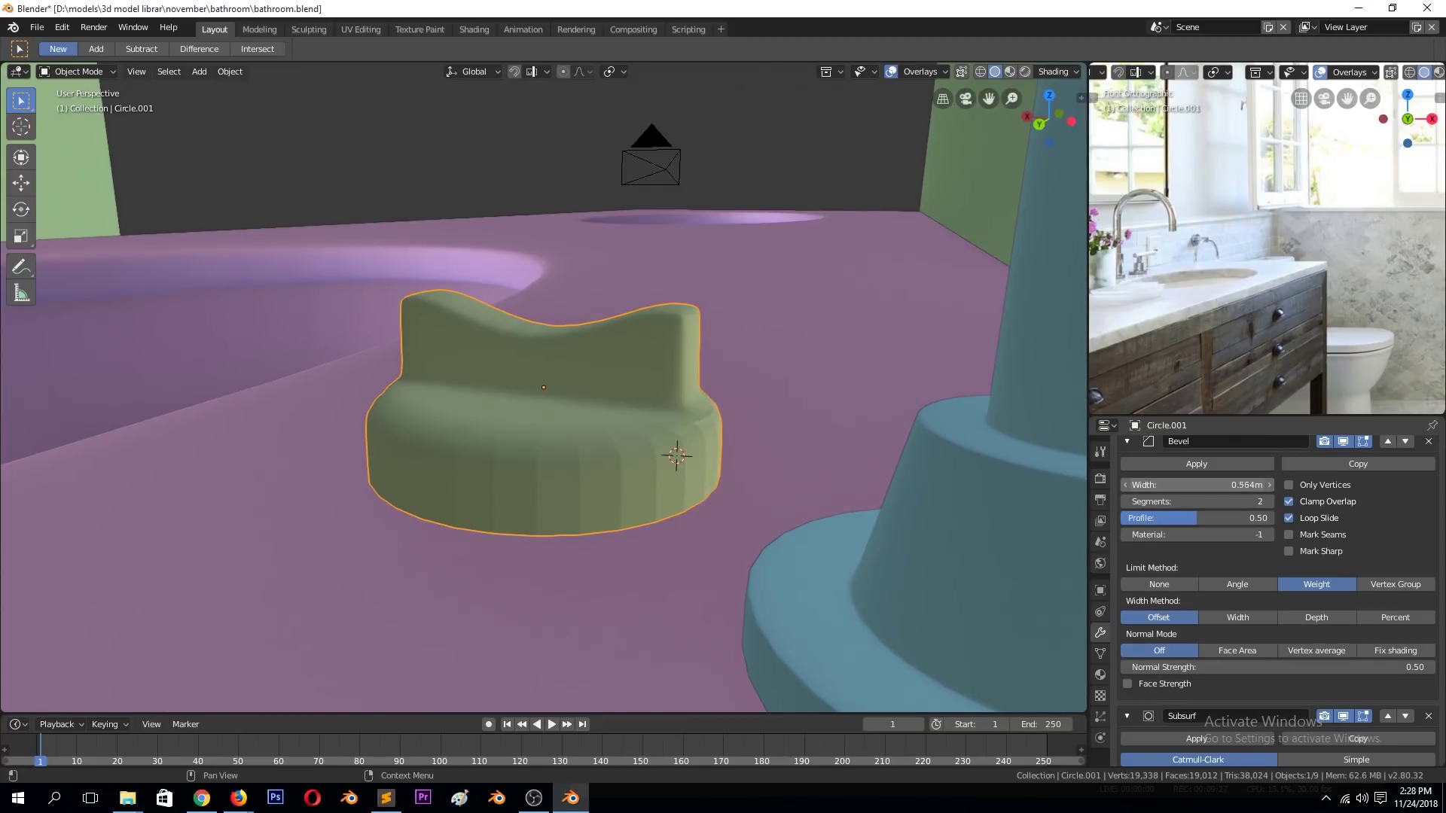
pyautogui.moveTo(1235, 485); pyautogui.dragTo(1195, 509)
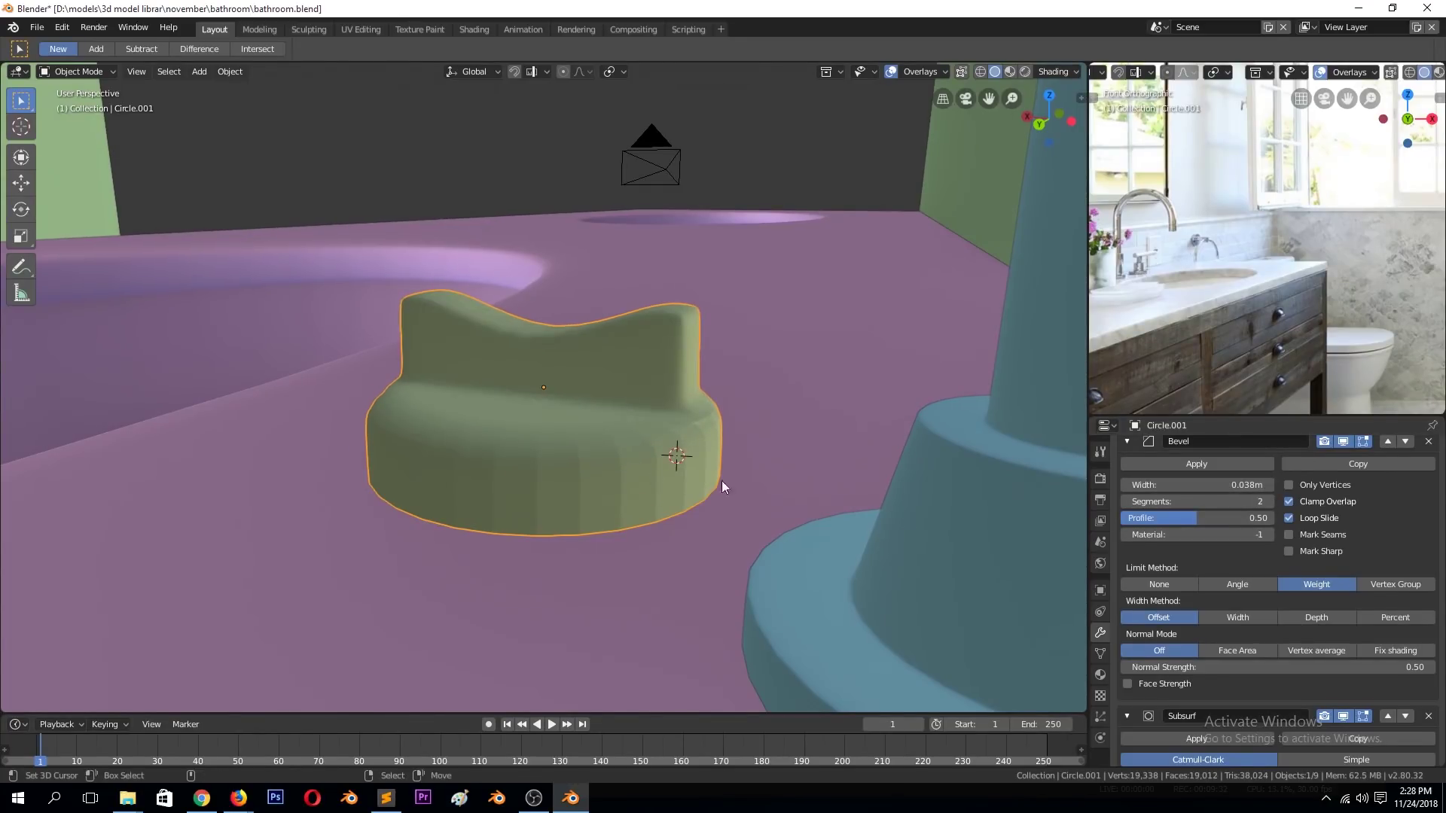
pyautogui.click(1428, 441)
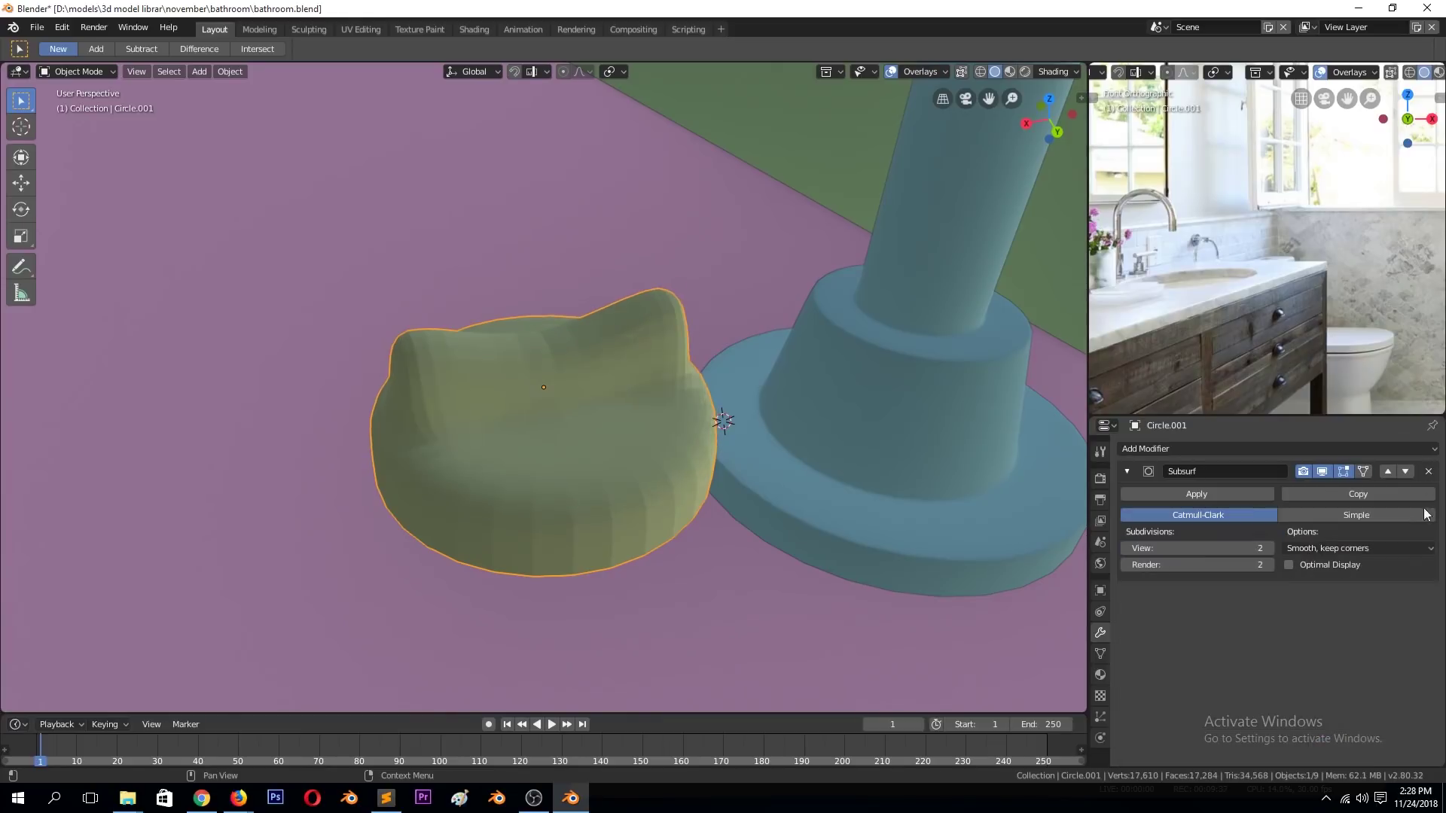
# Select the handle's edge loops, the raised block's loop and both block end faces.
pyautogui.press('Tab')
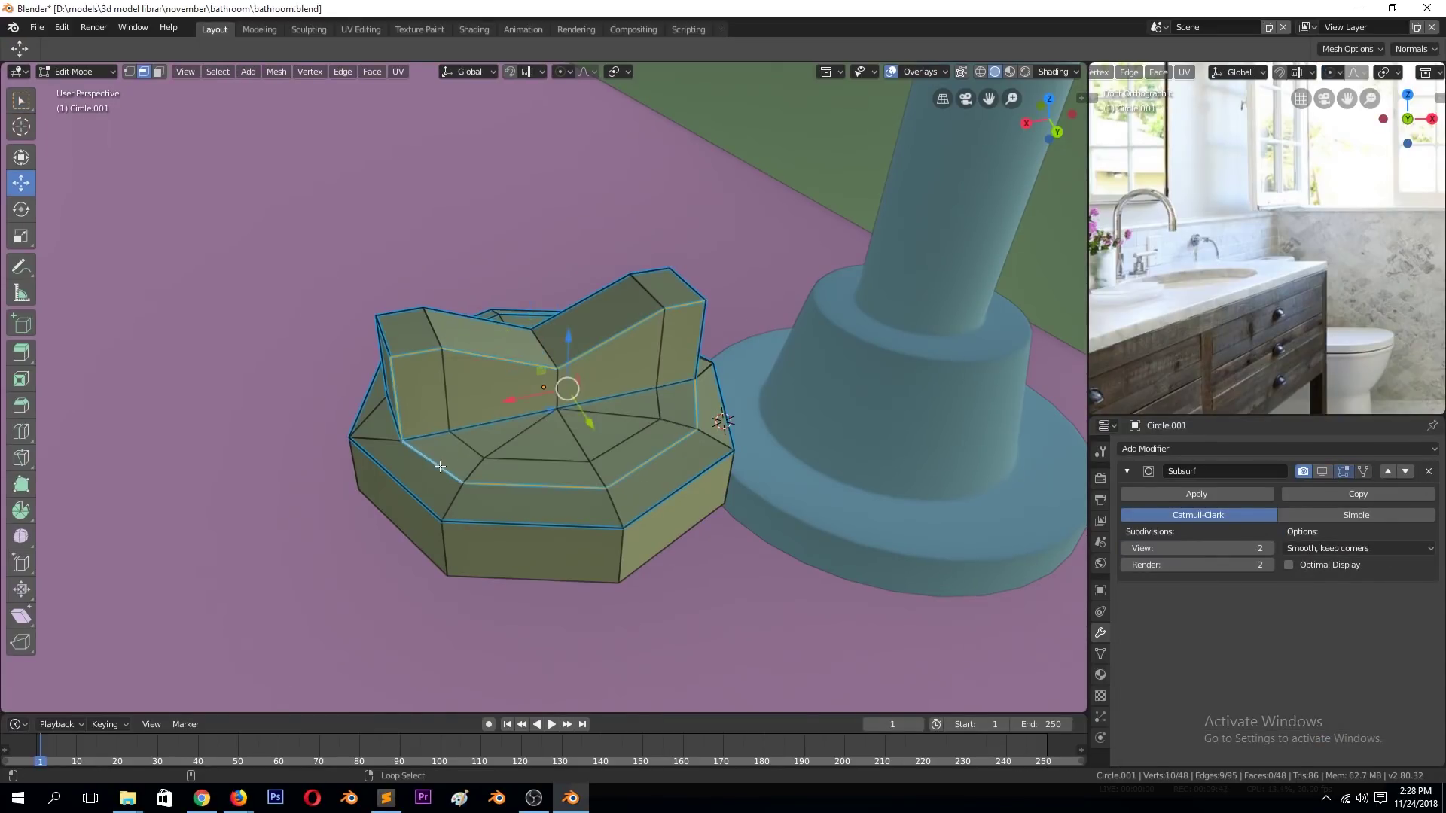
pyautogui.moveTo(482, 409)
pyautogui.mouseDown(button='middle')
pyautogui.moveTo(595, 384)
pyautogui.moveTo(554, 435)
pyautogui.mouseUp(button='middle')
pyautogui.keyDown('alt'); pyautogui.keyDown('shift'); pyautogui.click(595, 384); pyautogui.keyUp('shift'); pyautogui.keyUp('alt')
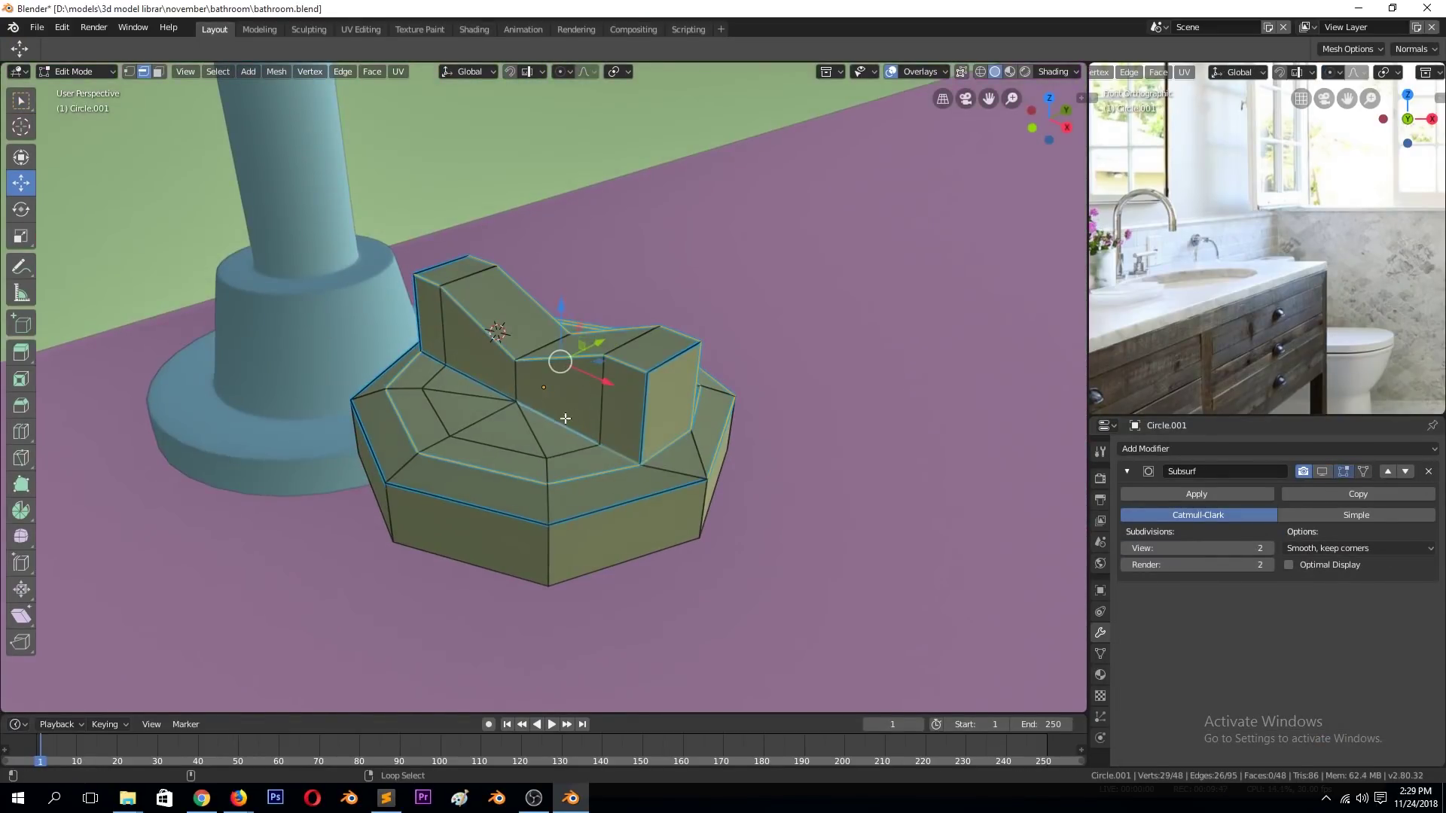
pyautogui.keyDown('alt'); pyautogui.keyDown('shift'); pyautogui.click(389, 435); pyautogui.keyUp('shift'); pyautogui.keyUp('alt')
pyautogui.moveTo(442, 413)
pyautogui.mouseDown(button='middle')
pyautogui.moveTo(418, 388)
pyautogui.moveTo(615, 468)
pyautogui.mouseUp(button='middle')
pyautogui.keyDown('shift'); pyautogui.click(418, 388); pyautogui.keyUp('shift')
pyautogui.keyDown('shift'); pyautogui.click(588, 459); pyautogui.keyUp('shift')
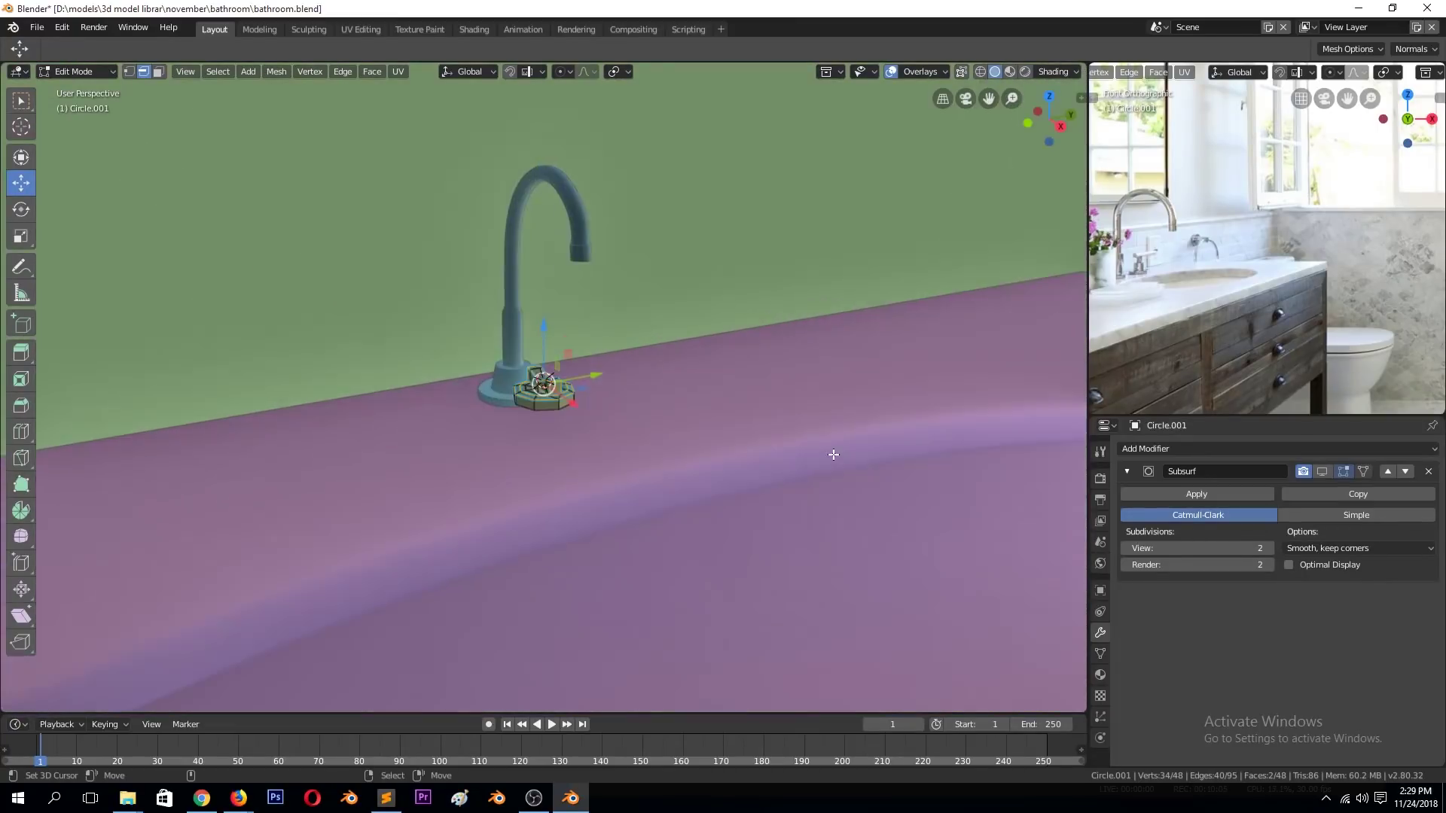
pyautogui.moveTo(615, 468)
pyautogui.mouseDown(button='middle')
pyautogui.moveTo(852, 486)
pyautogui.moveTo(780, 498)
pyautogui.mouseUp(button='middle')
# Bevel the selected edges with 3 segments and preview the smoothed piece.
pyautogui.hotkey('ctrl', 'b')
pyautogui.scroll(2, 779, 505)
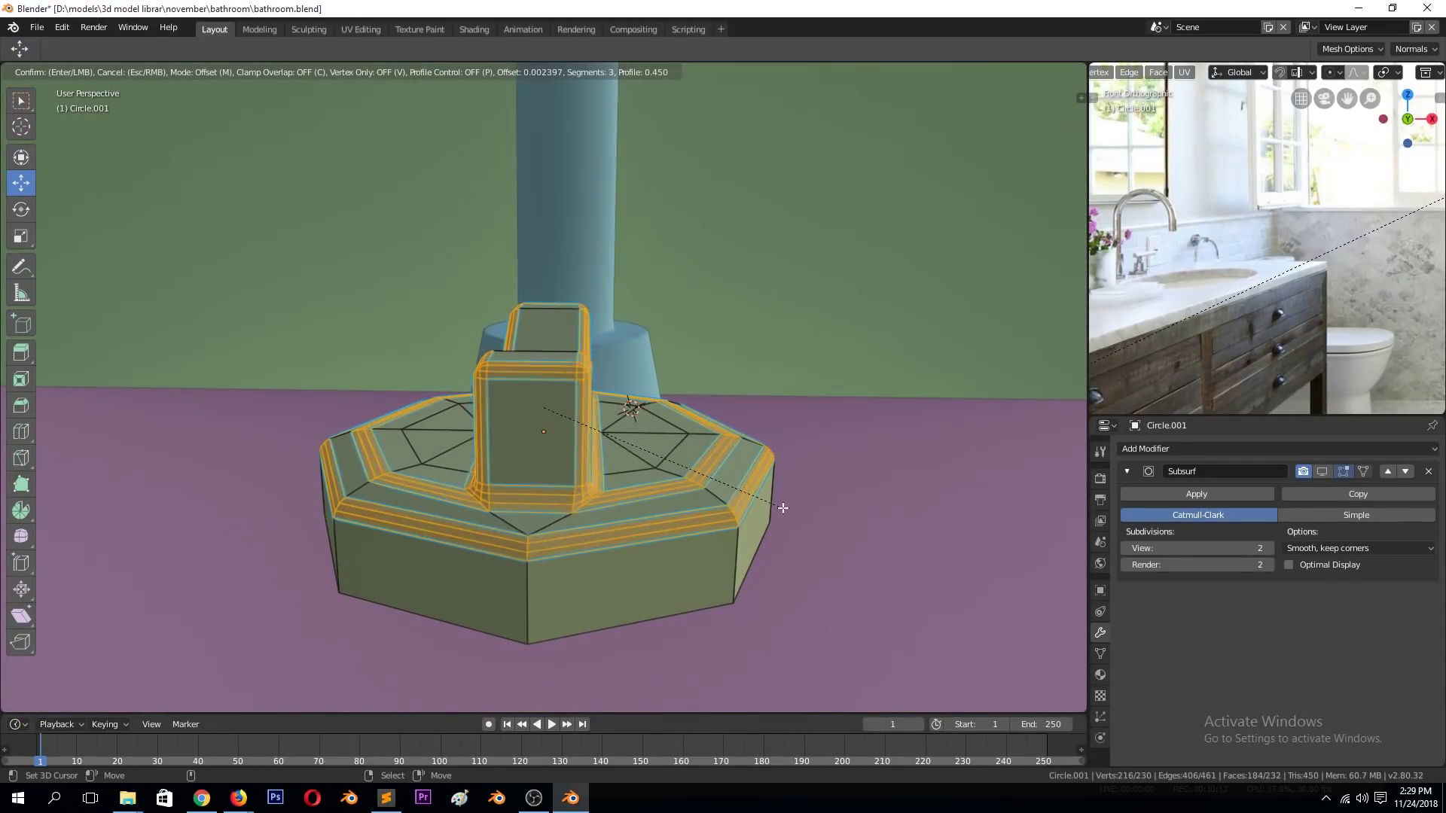
pyautogui.click(777, 502)
pyautogui.press('Tab')
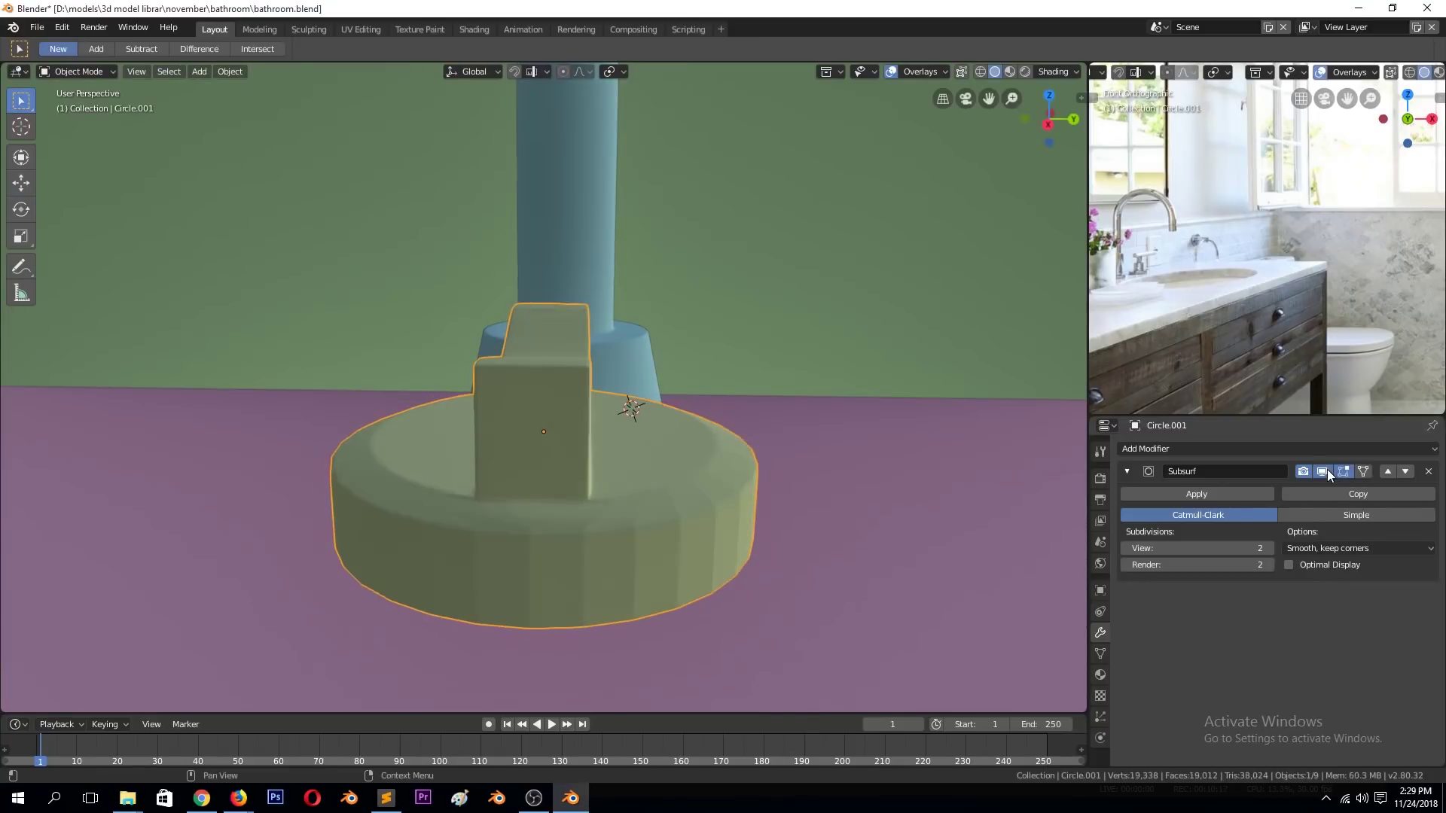
pyautogui.moveTo(979, 463); pyautogui.dragTo(595, 461, button='middle')
# Use the Object menu, clear the selection and save the blend file.
pyautogui.click(230, 71)
pyautogui.click(295, 410)
pyautogui.hotkey('alt', 'a')
pyautogui.moveTo(306, 373)
pyautogui.mouseDown(button='middle')
pyautogui.moveTo(674, 422)
pyautogui.moveTo(471, 404)
pyautogui.mouseUp(button='middle')
pyautogui.hotkey('ctrl', 's')
# Inset the raised block's selected faces and preview the smoothed result.
pyautogui.press('Tab')
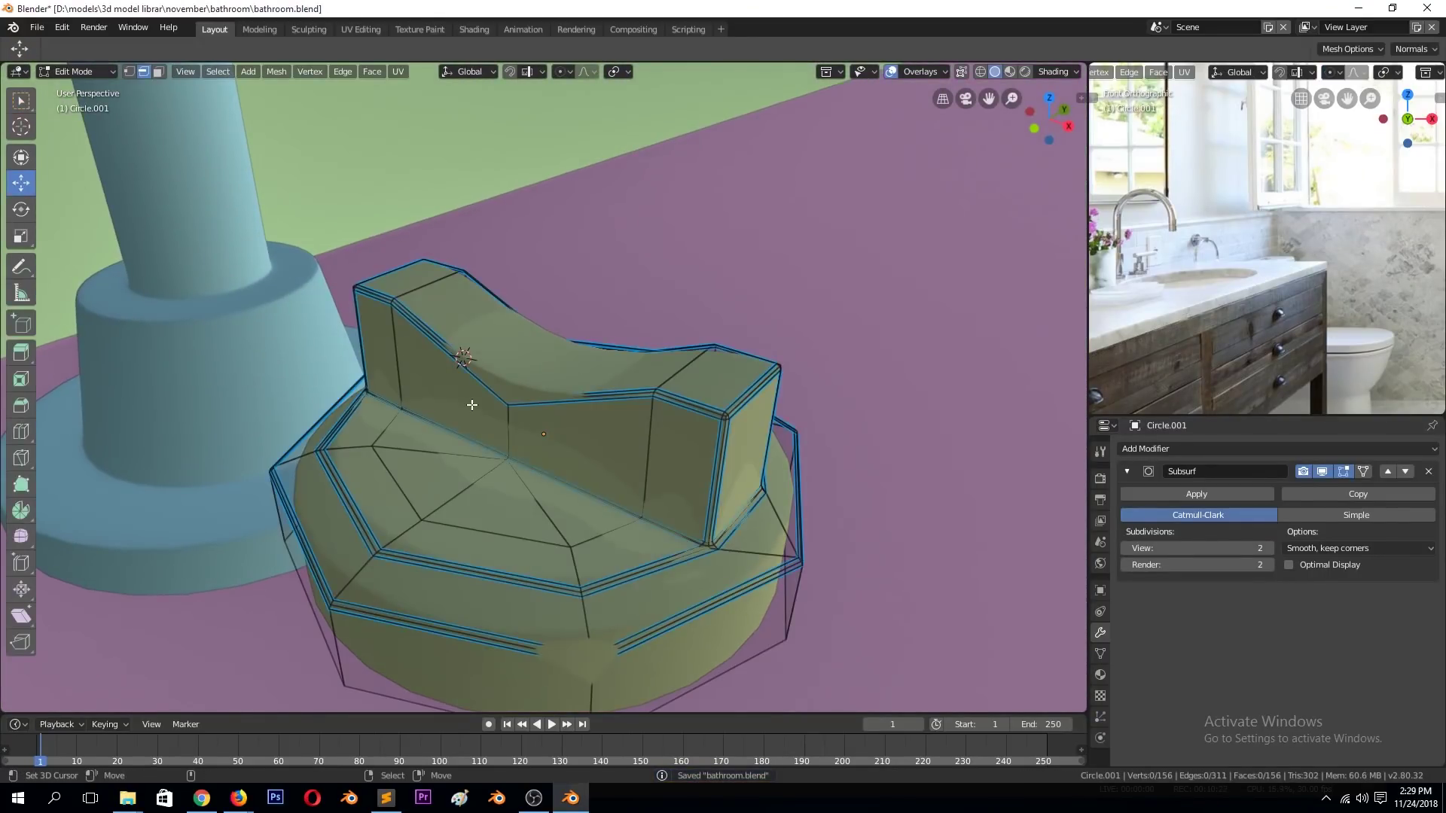
pyautogui.press('i')
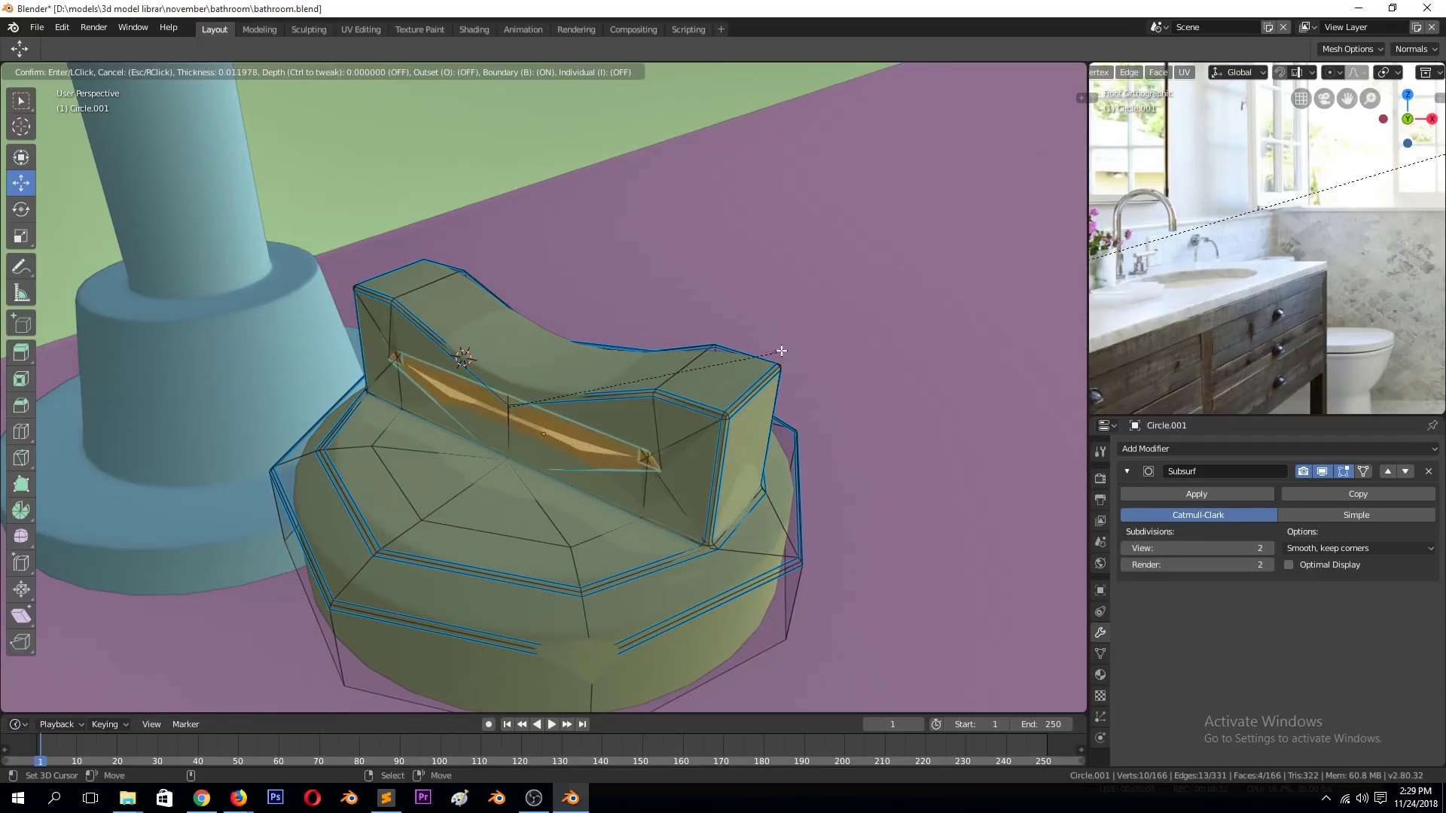
pyautogui.click(831, 310)
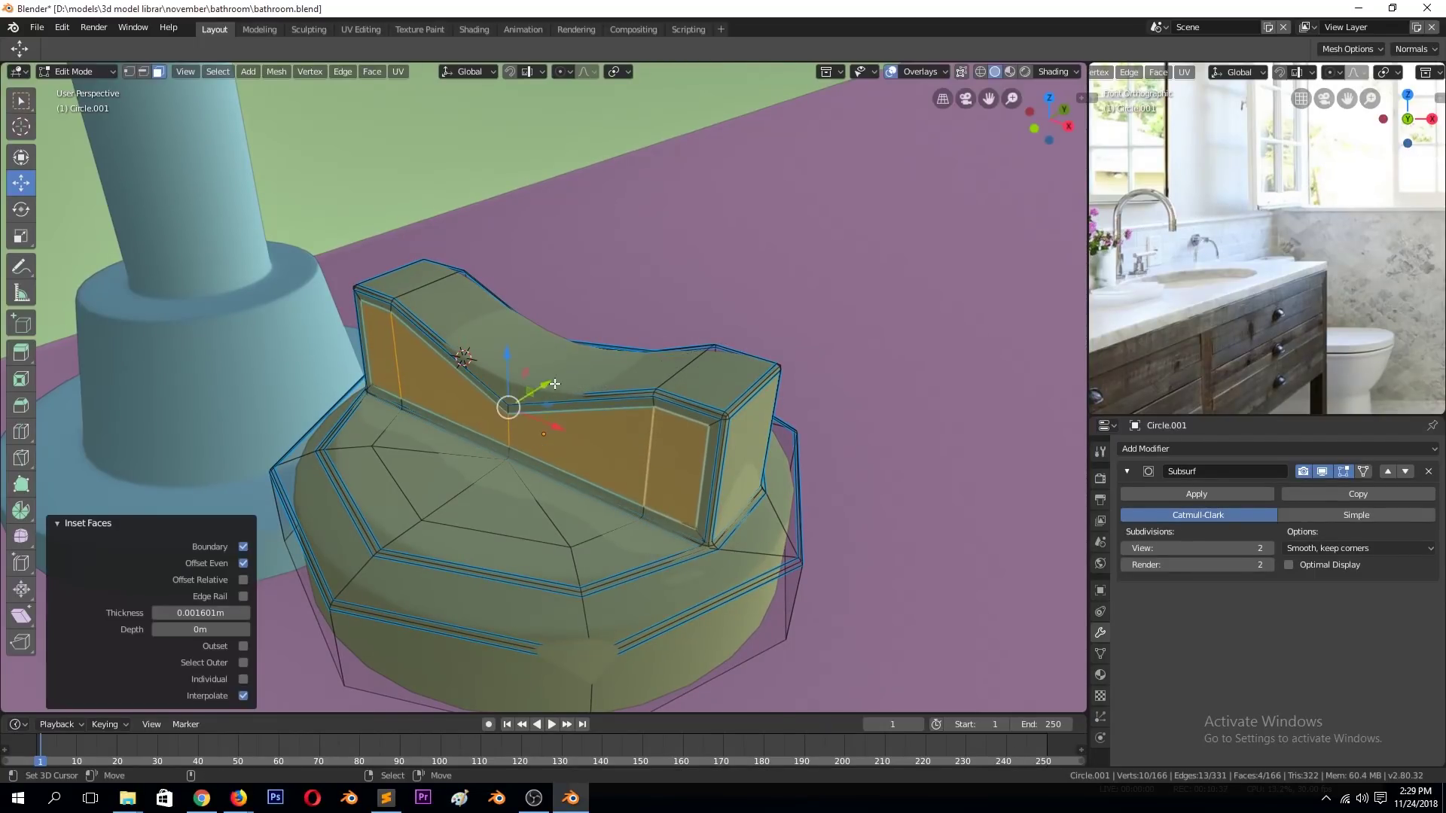
pyautogui.press('Tab')
pyautogui.press('Tab')
pyautogui.moveTo(662, 361); pyautogui.dragTo(683, 350, button='middle')
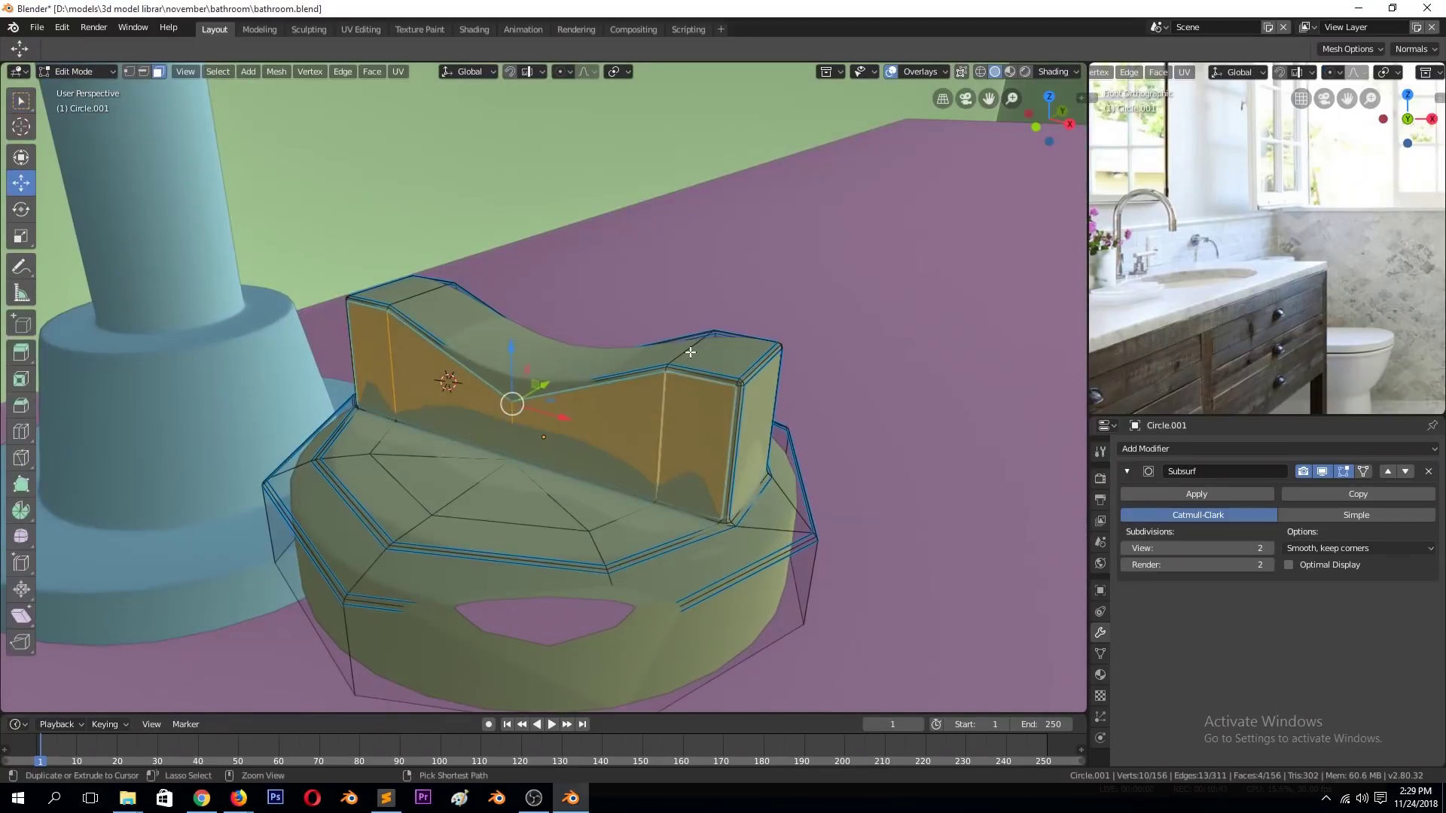
pyautogui.press('Tab')
# Scale the handle piece down to 0.573.
pyautogui.press('s')
pyautogui.click(713, 452)
pyautogui.moveTo(713, 452); pyautogui.dragTo(721, 477, button='middle')
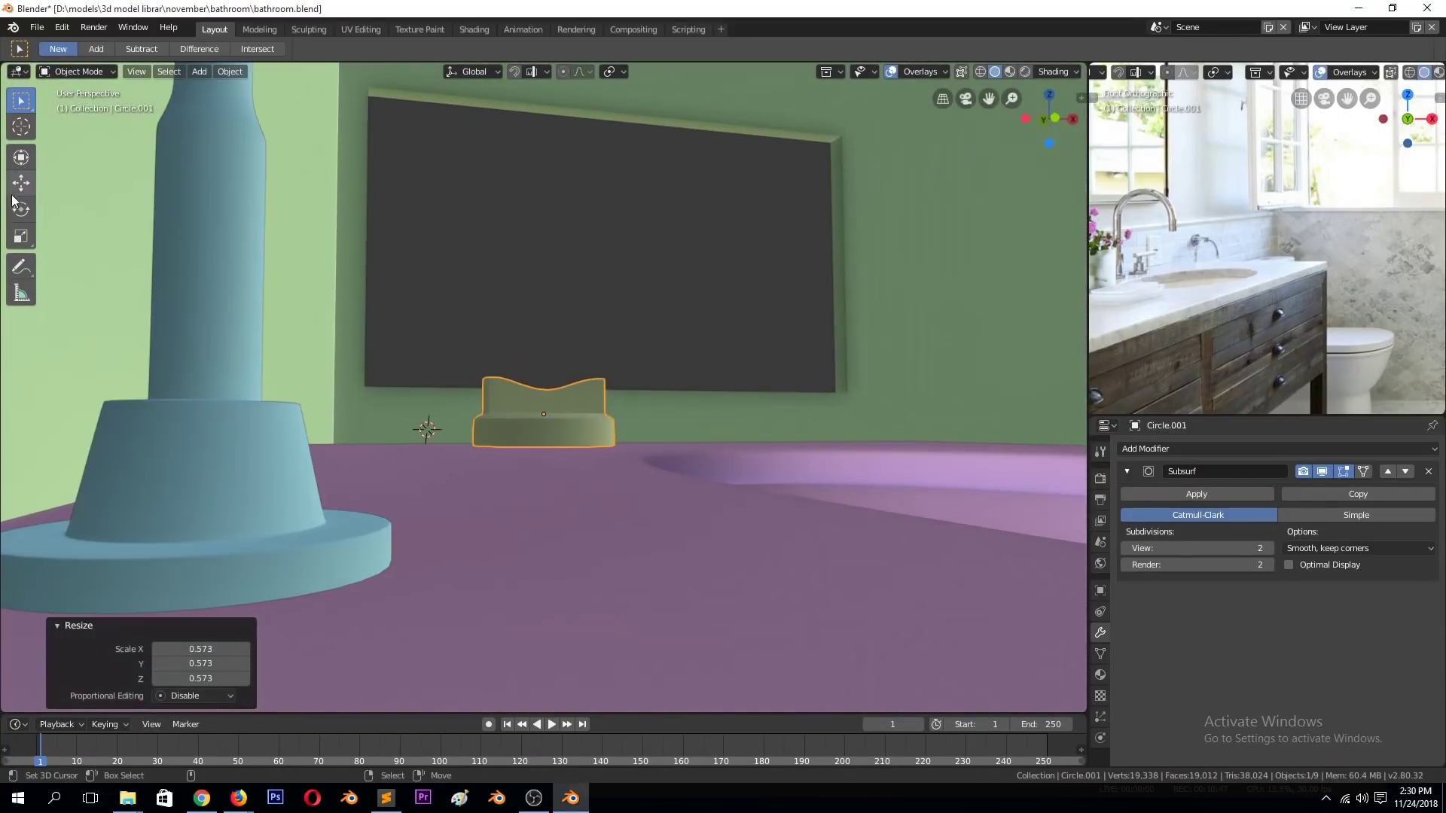
# Slide the handle piece to the faucet base, scale it to 0.643 and rotate it 75°.
pyautogui.click(21, 183)
pyautogui.moveTo(599, 414); pyautogui.dragTo(455, 413)
pyautogui.press('KP_1')
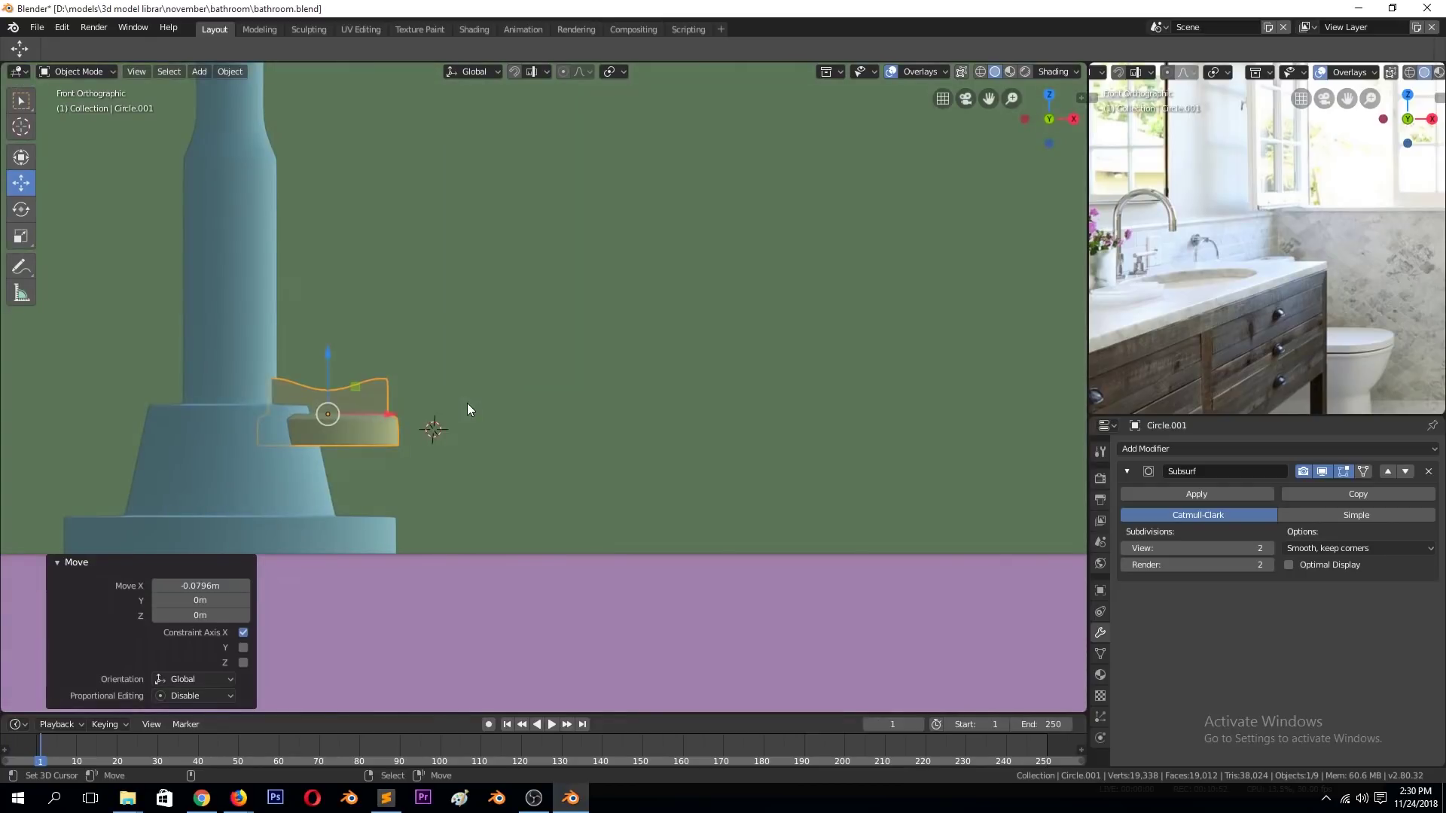
pyautogui.press('r')
pyautogui.press('s')
pyautogui.click(452, 489)
pyautogui.press('r')
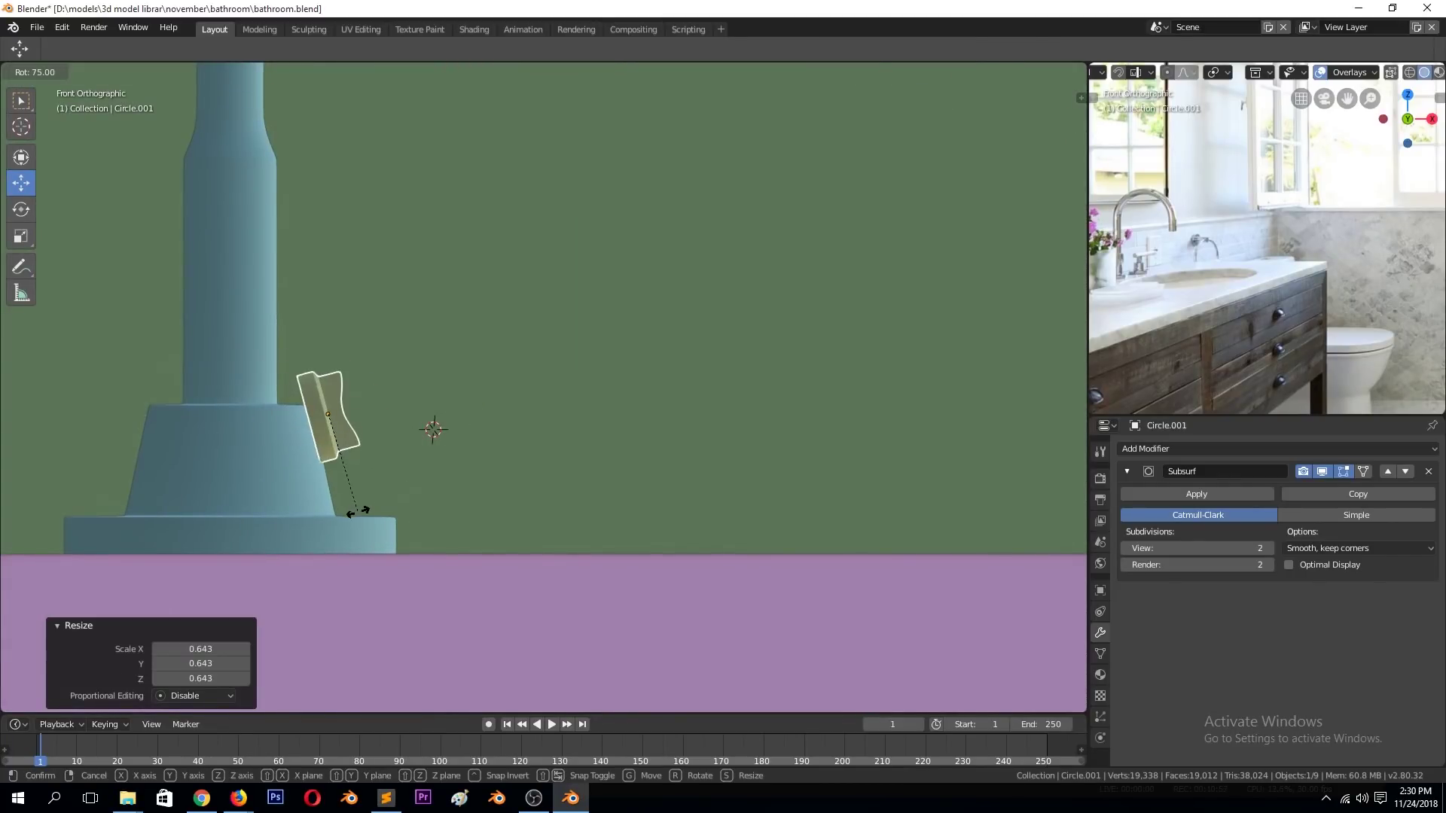
pyautogui.click(358, 512)
# Try lowering the piece on Z, then undo the extra placement tweaks.
pyautogui.press('g')
pyautogui.press('z')
pyautogui.click(332, 422)
pyautogui.moveTo(331, 422)
pyautogui.mouseDown(button='middle')
pyautogui.moveTo(319, 400)
pyautogui.moveTo(178, 374)
pyautogui.mouseUp(button='middle')
pyautogui.scroll(2, 289, 412)
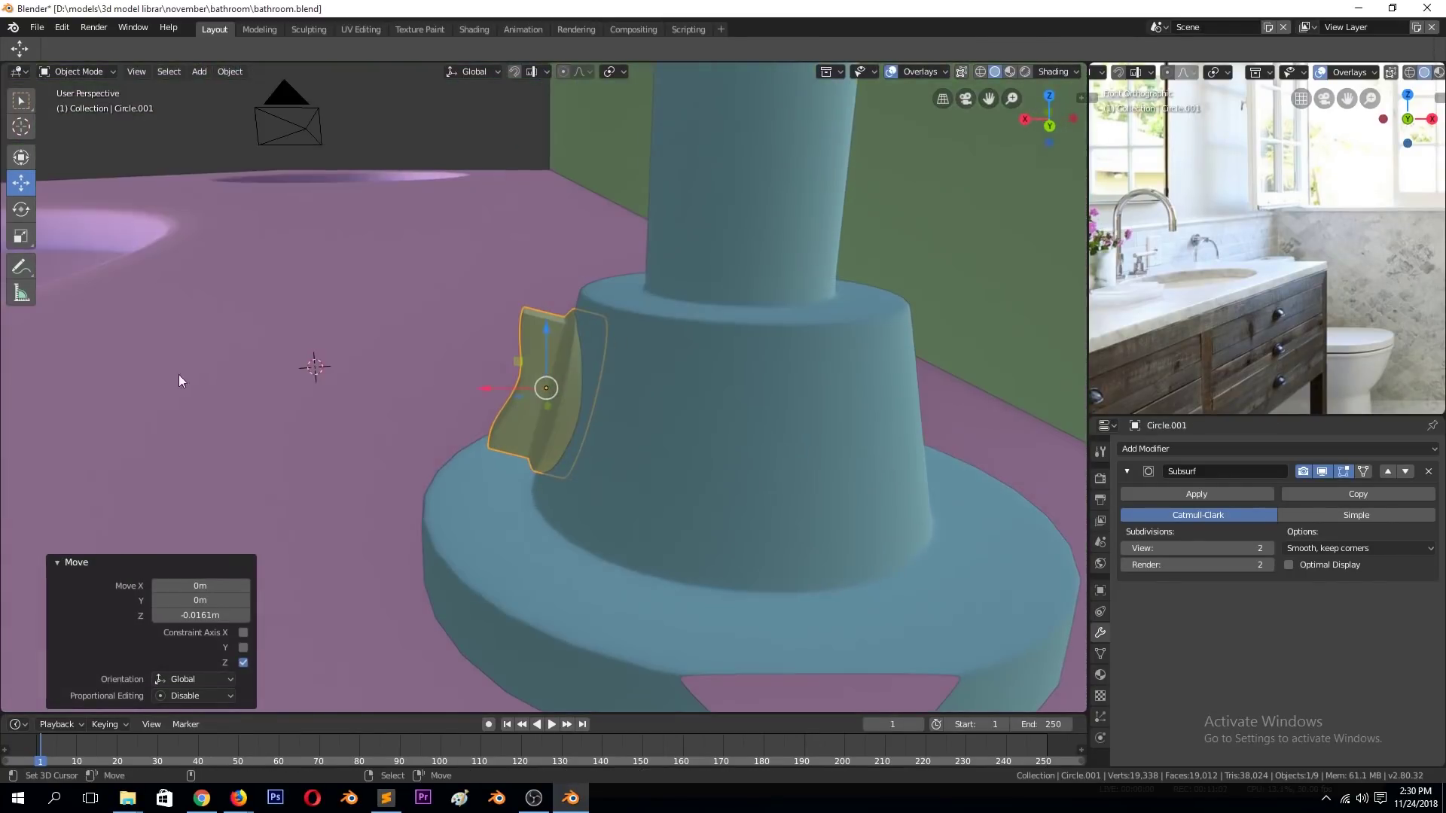
pyautogui.press('Escape')
pyautogui.moveTo(481, 388); pyautogui.dragTo(675, 401, button='middle')
pyautogui.hotkey('ctrl', 'z')
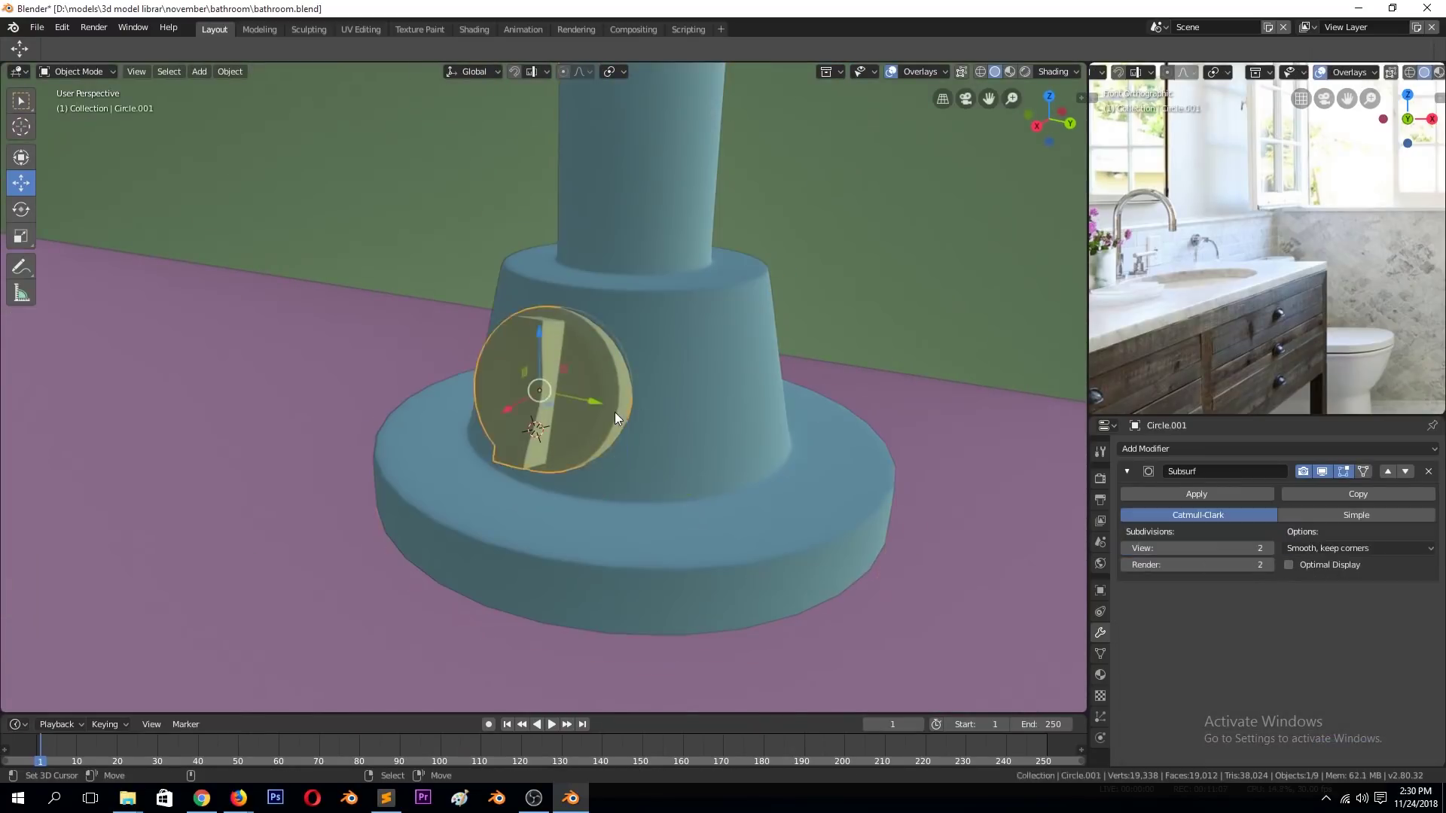
pyautogui.hotkey('ctrl', 'z')
# Select the faucet base, save bathroom.blend and collapse the Bevel and Subsurf panels.
pyautogui.click(755, 360)
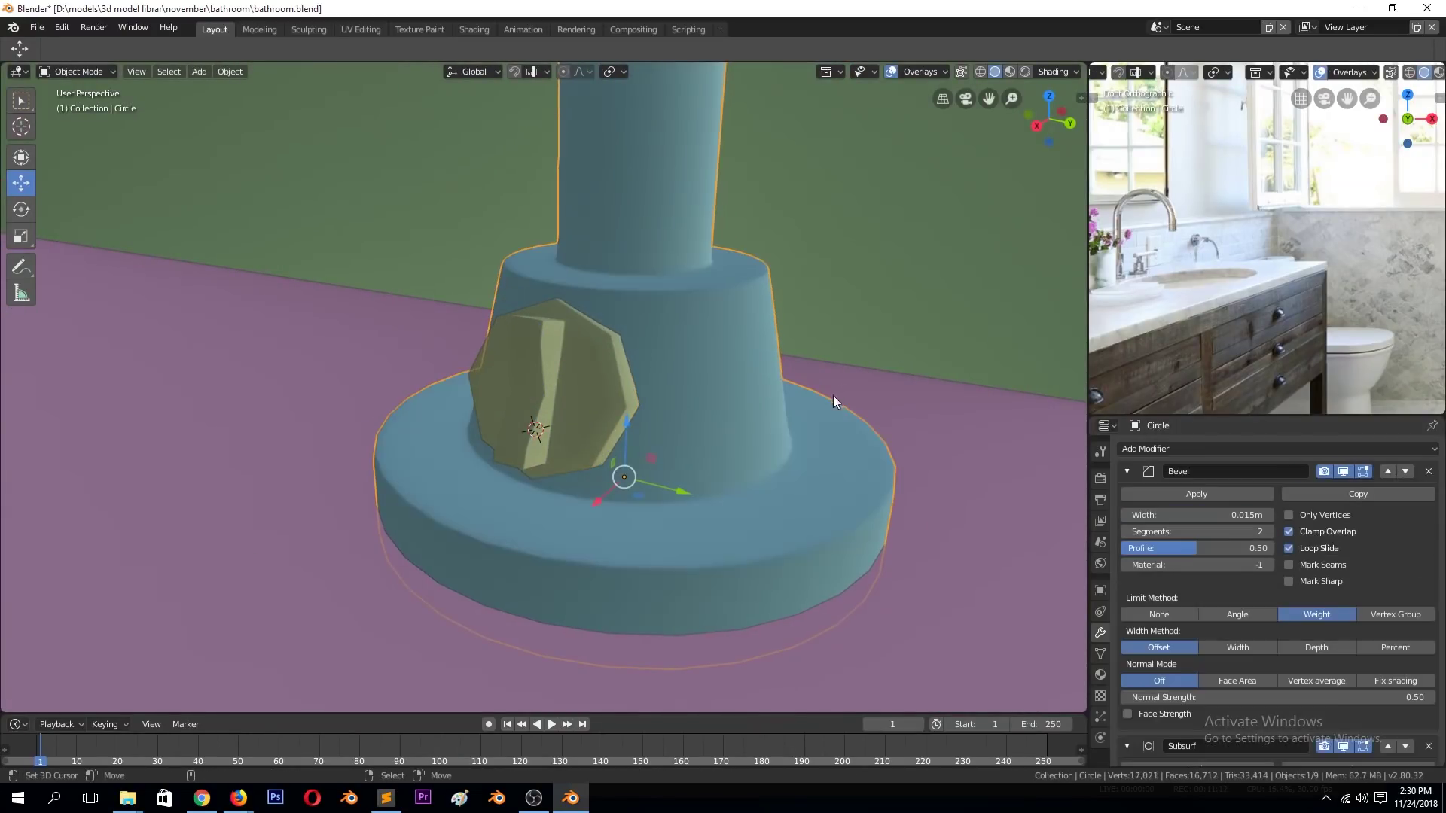
pyautogui.hotkey('ctrl', 's')
pyautogui.click(1127, 472)
pyautogui.click(1127, 498)
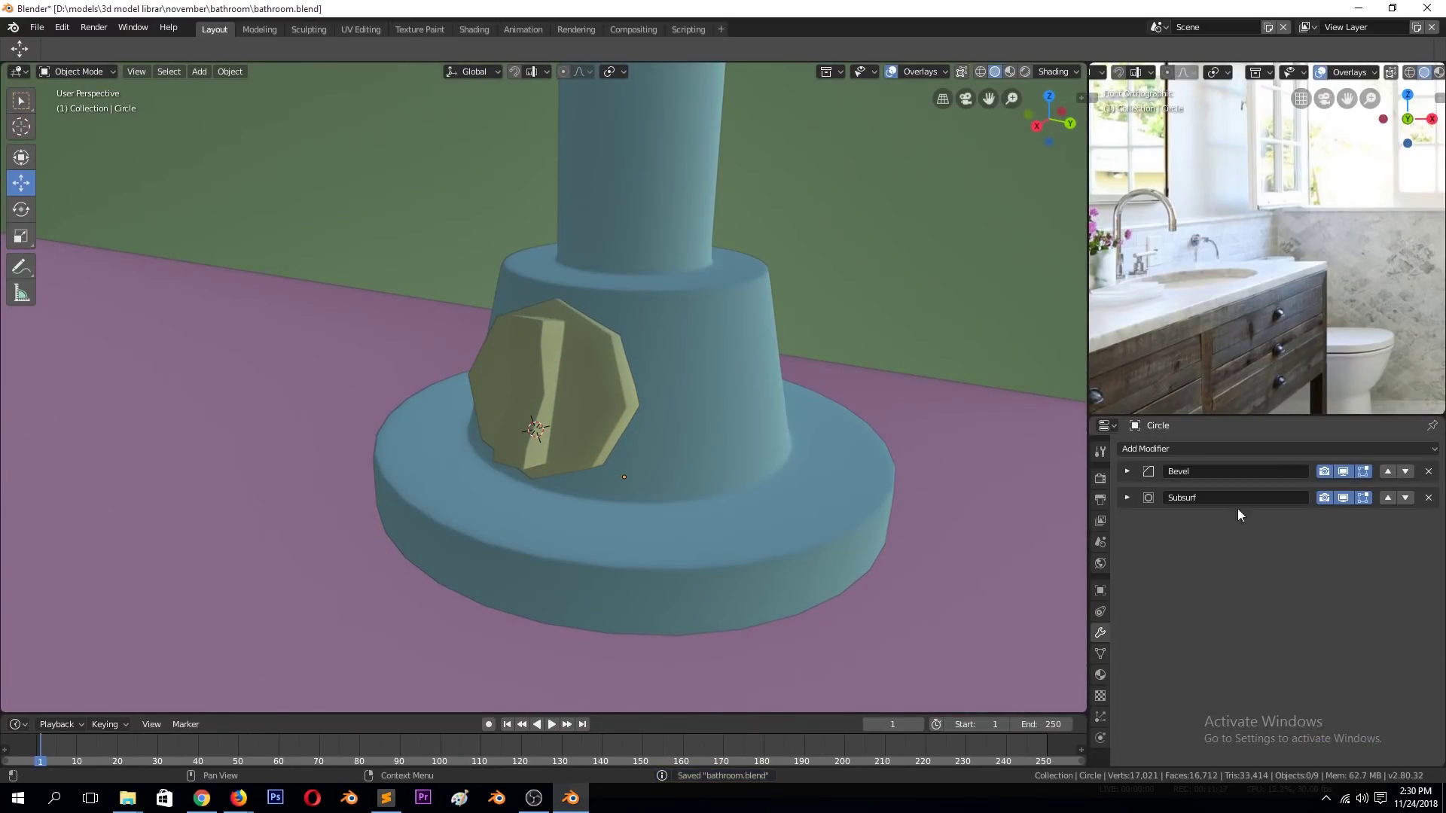
pyautogui.click(1428, 498)
pyautogui.moveTo(526, 414); pyautogui.dragTo(838, 448, button='middle')
pyautogui.hotkey('ctrl', 'z')
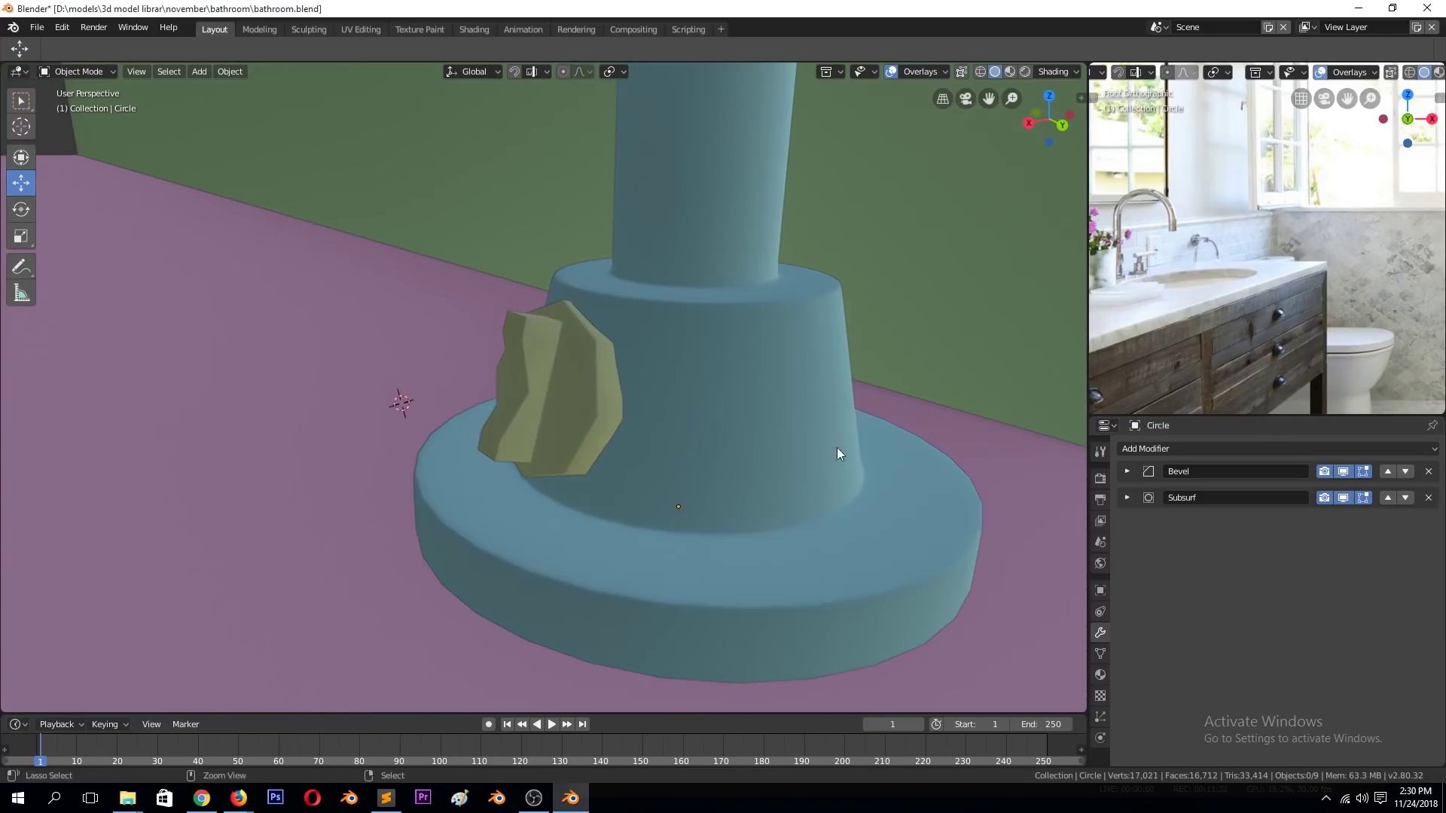
# Join the handle piece into the faucet base object with Ctrl+J.
pyautogui.click(617, 387)
pyautogui.keyDown('shift'); pyautogui.click(693, 381); pyautogui.keyUp('shift')
pyautogui.hotkey('ctrl', 'j')
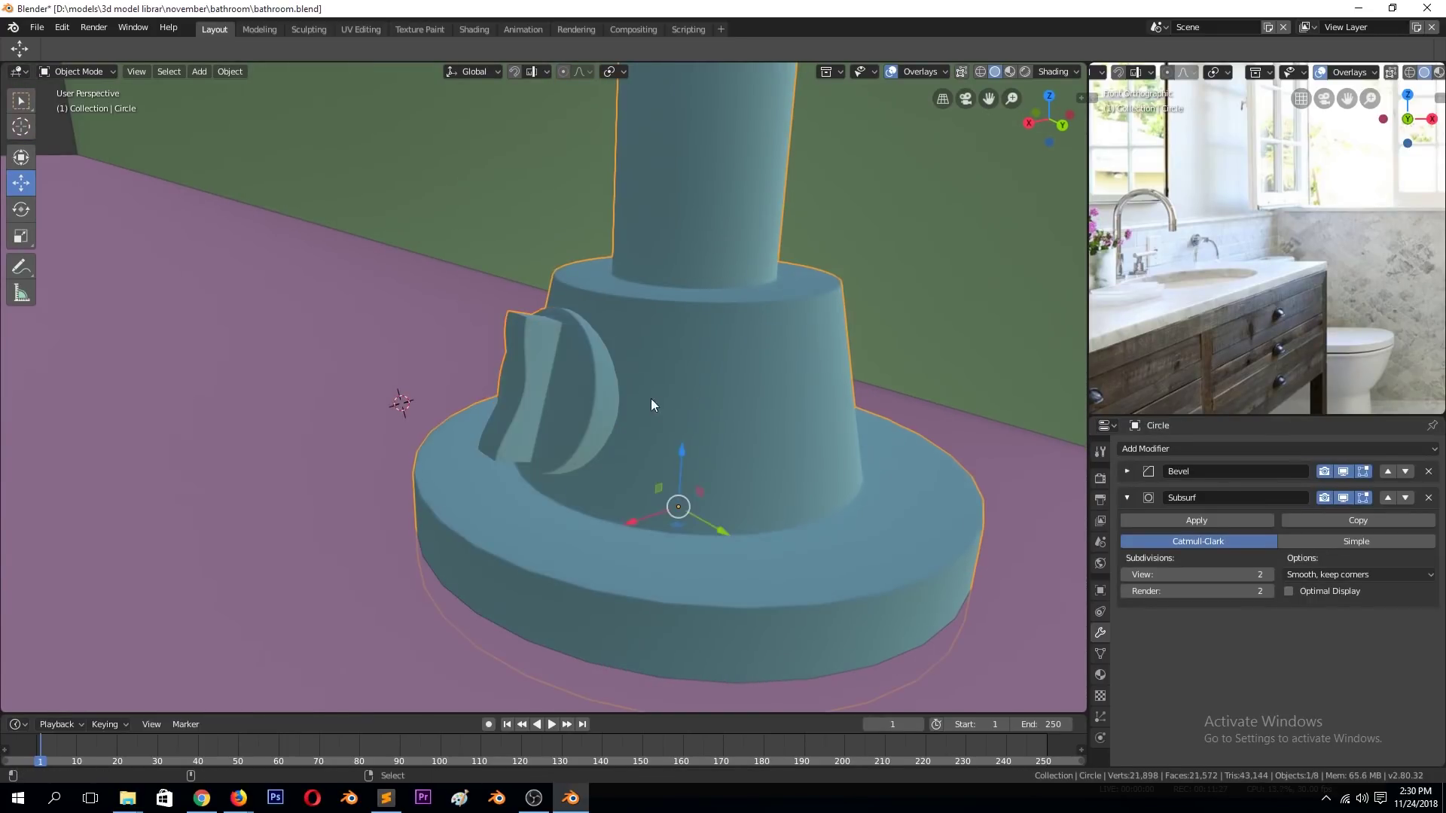
pyautogui.scroll(-5, 651, 400)
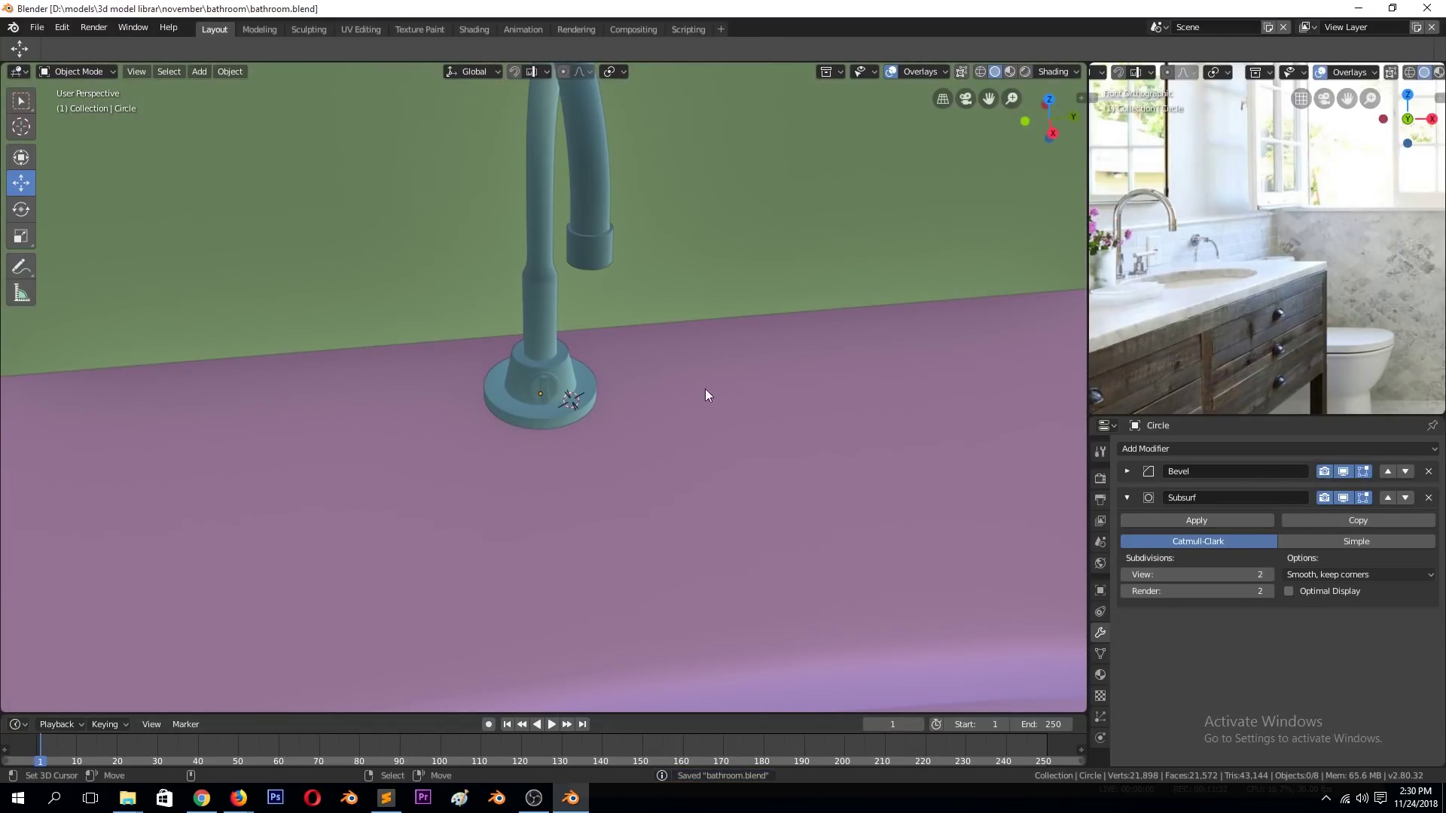
# Duplicate the faucet base loop to the right, then shrink and lower its top loop.
pyautogui.scroll(3, 575, 375)
pyautogui.press('Tab')
pyautogui.keyDown('alt'); pyautogui.click(622, 425); pyautogui.keyUp('alt')
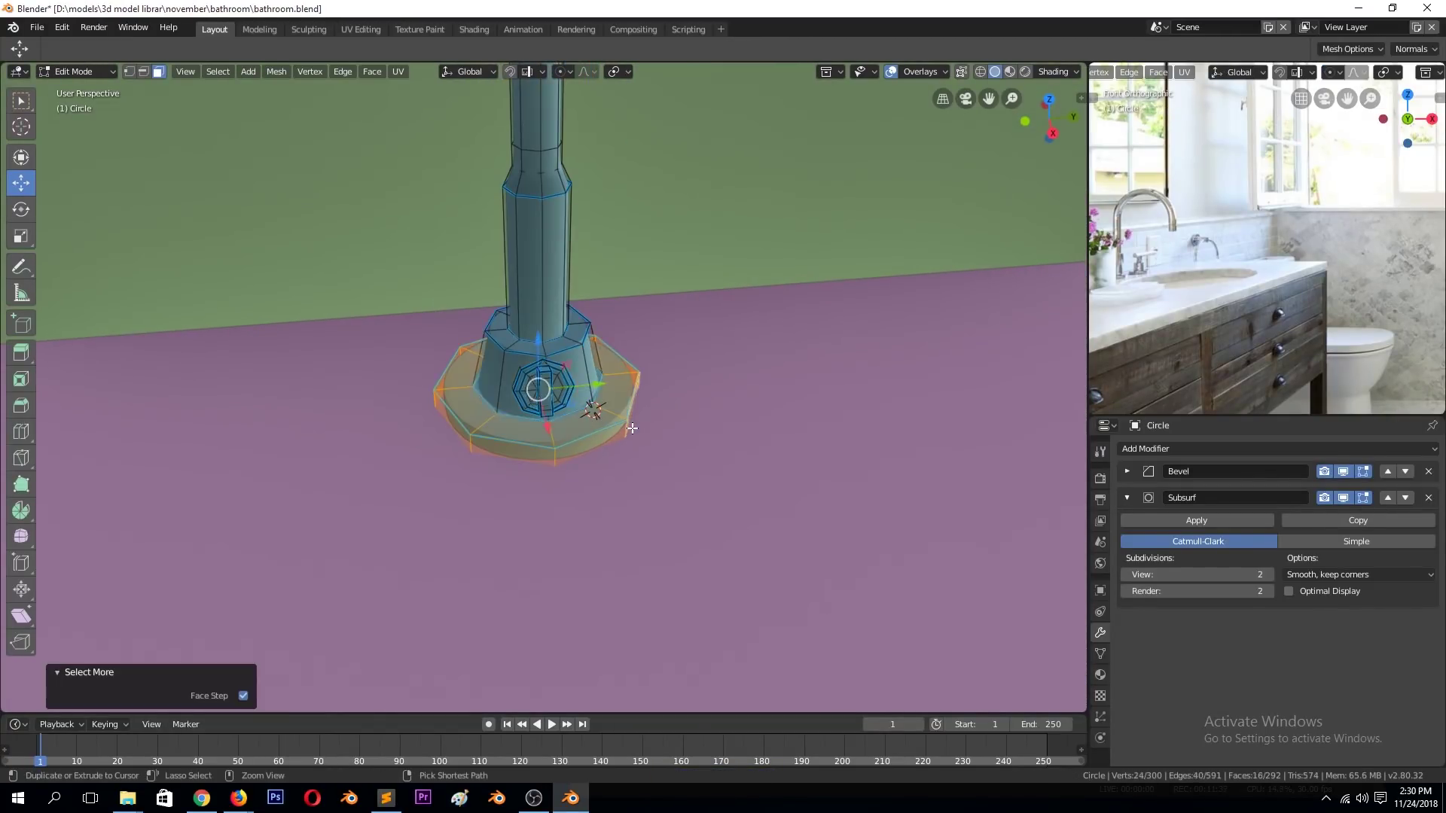
pyautogui.press('g')
pyautogui.click(888, 309)
pyautogui.keyDown('alt'); pyautogui.click(891, 169); pyautogui.keyUp('alt')
pyautogui.press('s')
pyautogui.click(941, 192)
pyautogui.moveTo(817, 139); pyautogui.dragTo(821, 162)
# Extrude the duplicate's top loop, then extrude its top face upward into a narrow column.
pyautogui.press('KP_3')
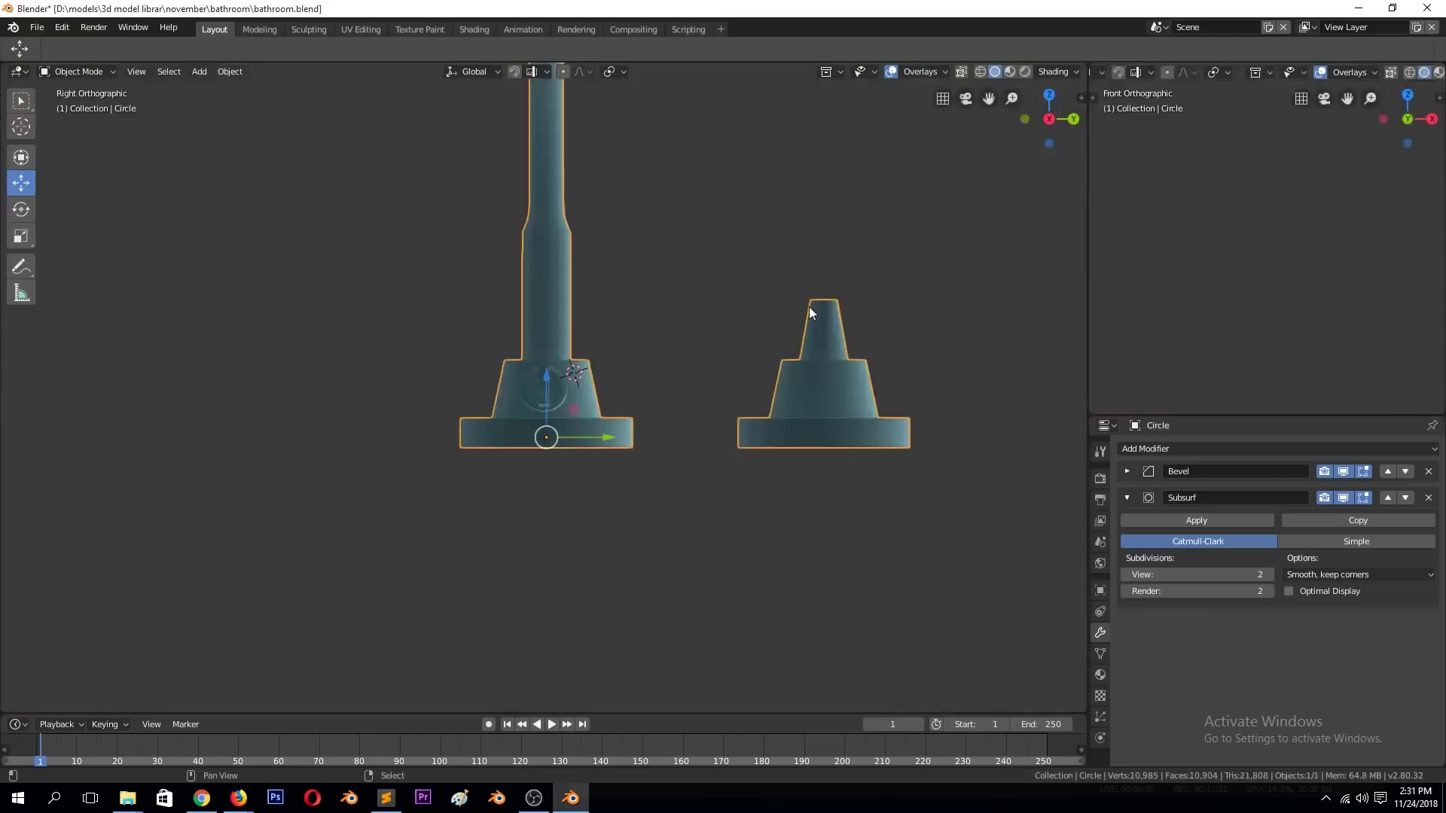
pyautogui.moveTo(840, 301)
pyautogui.mouseDown(button='middle')
pyautogui.moveTo(864, 412)
pyautogui.moveTo(704, 414)
pyautogui.mouseUp(button='middle')
pyautogui.press('KP_Decimal')
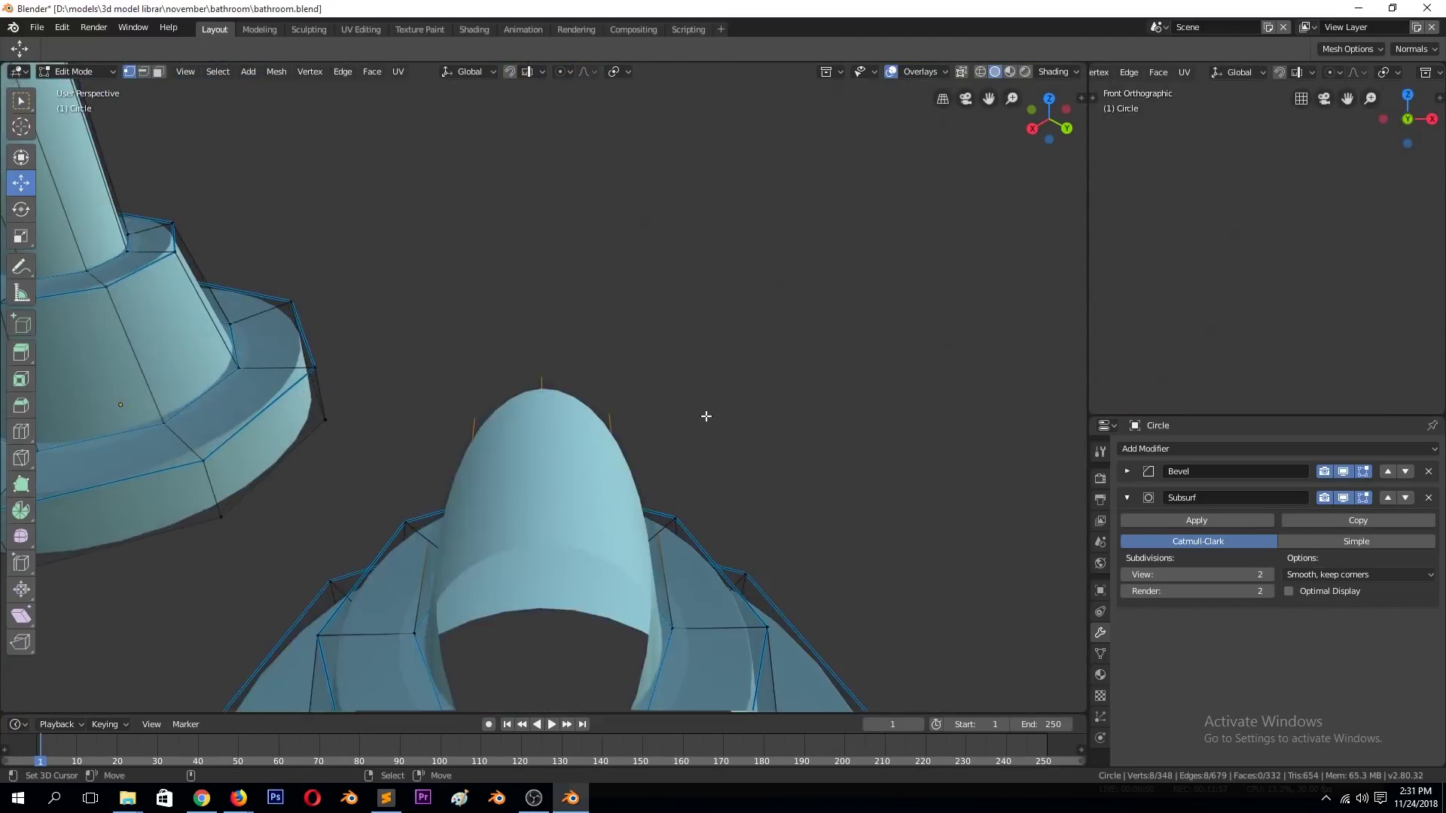
pyautogui.press('e')
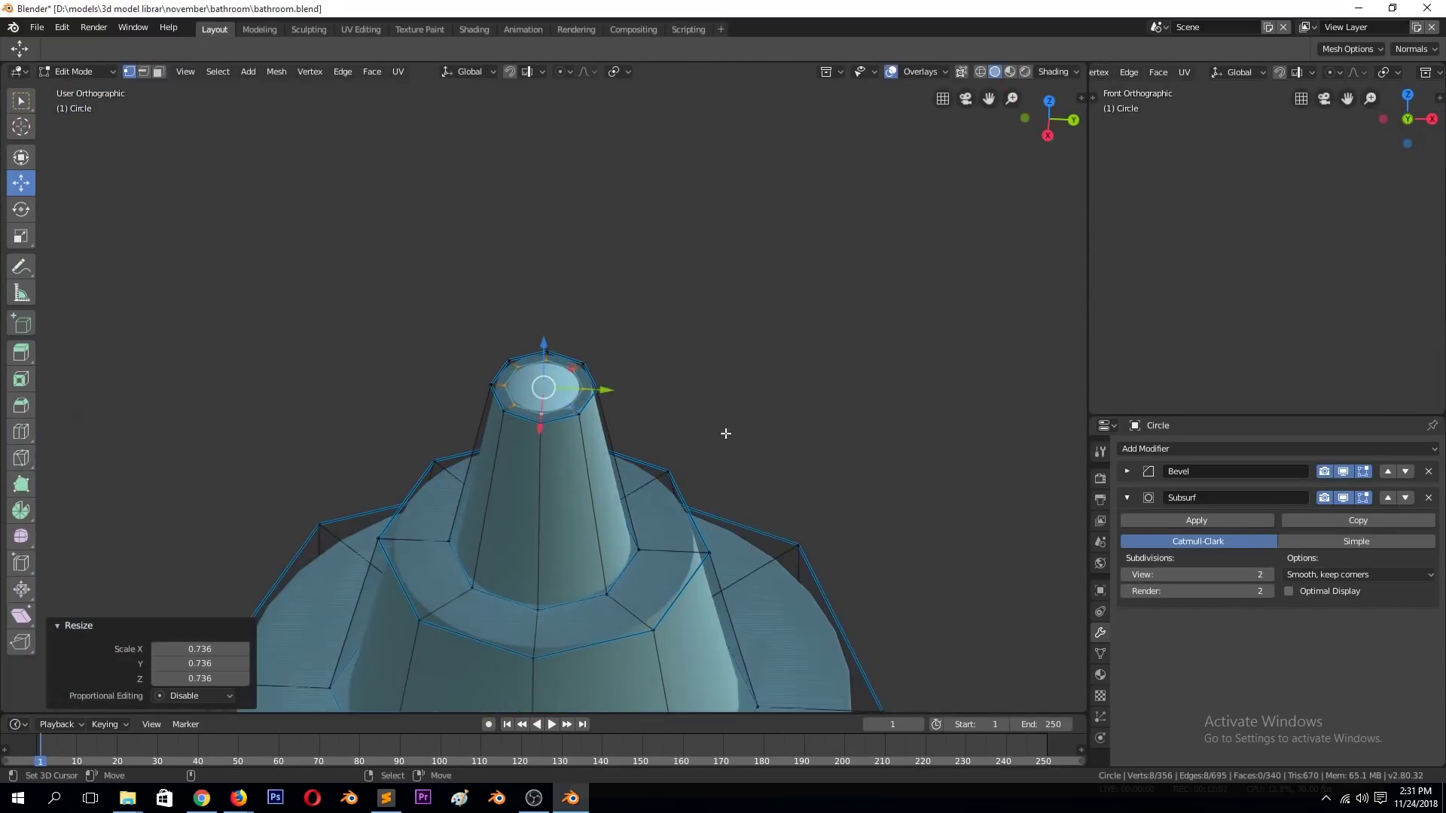
pyautogui.scroll(5, 640, 406)
pyautogui.press('KP_5')
pyautogui.press('3')
pyautogui.hotkey('alt', 'a')
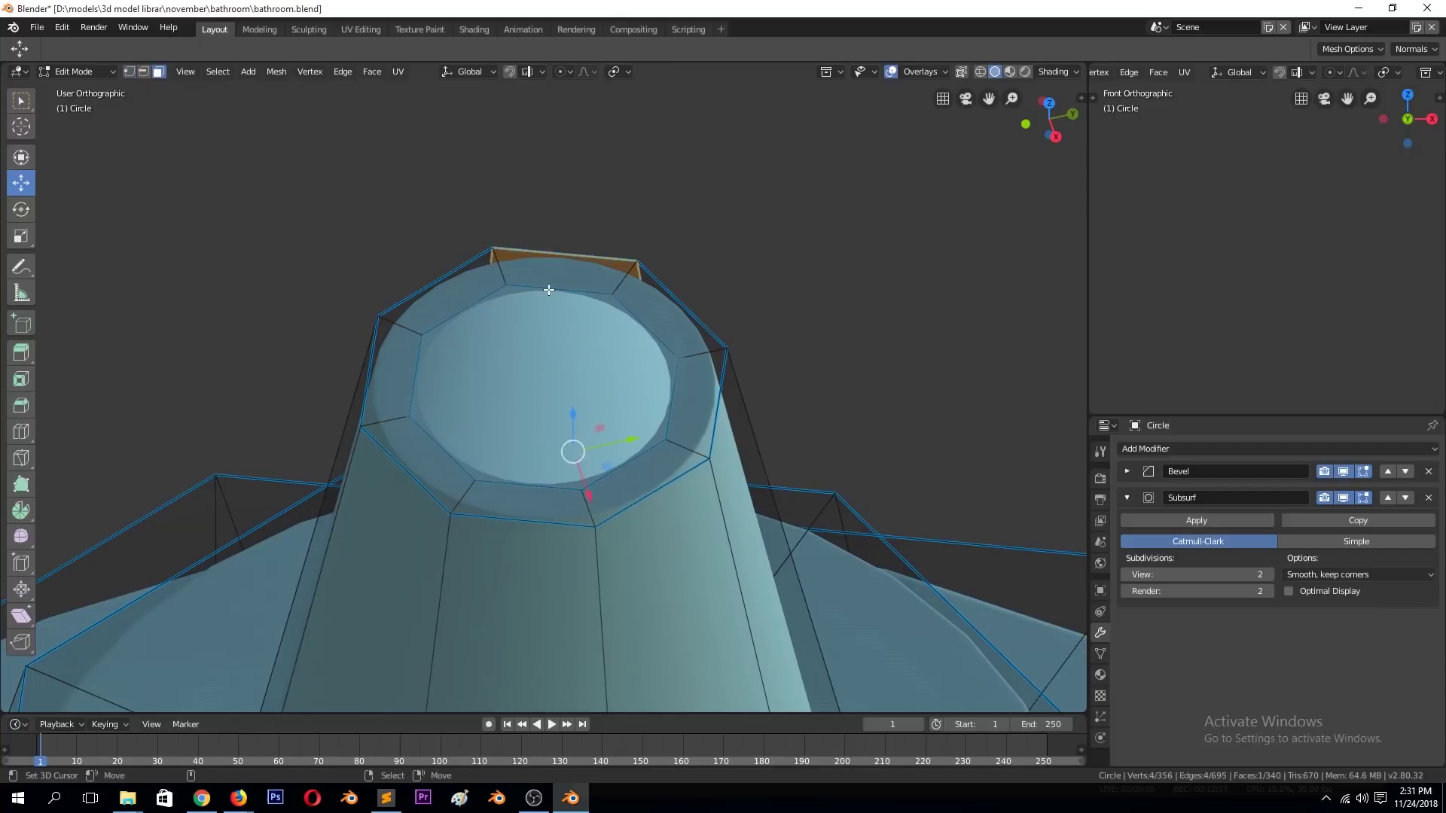
pyautogui.keyDown('alt'); pyautogui.click(680, 388); pyautogui.keyUp('alt')
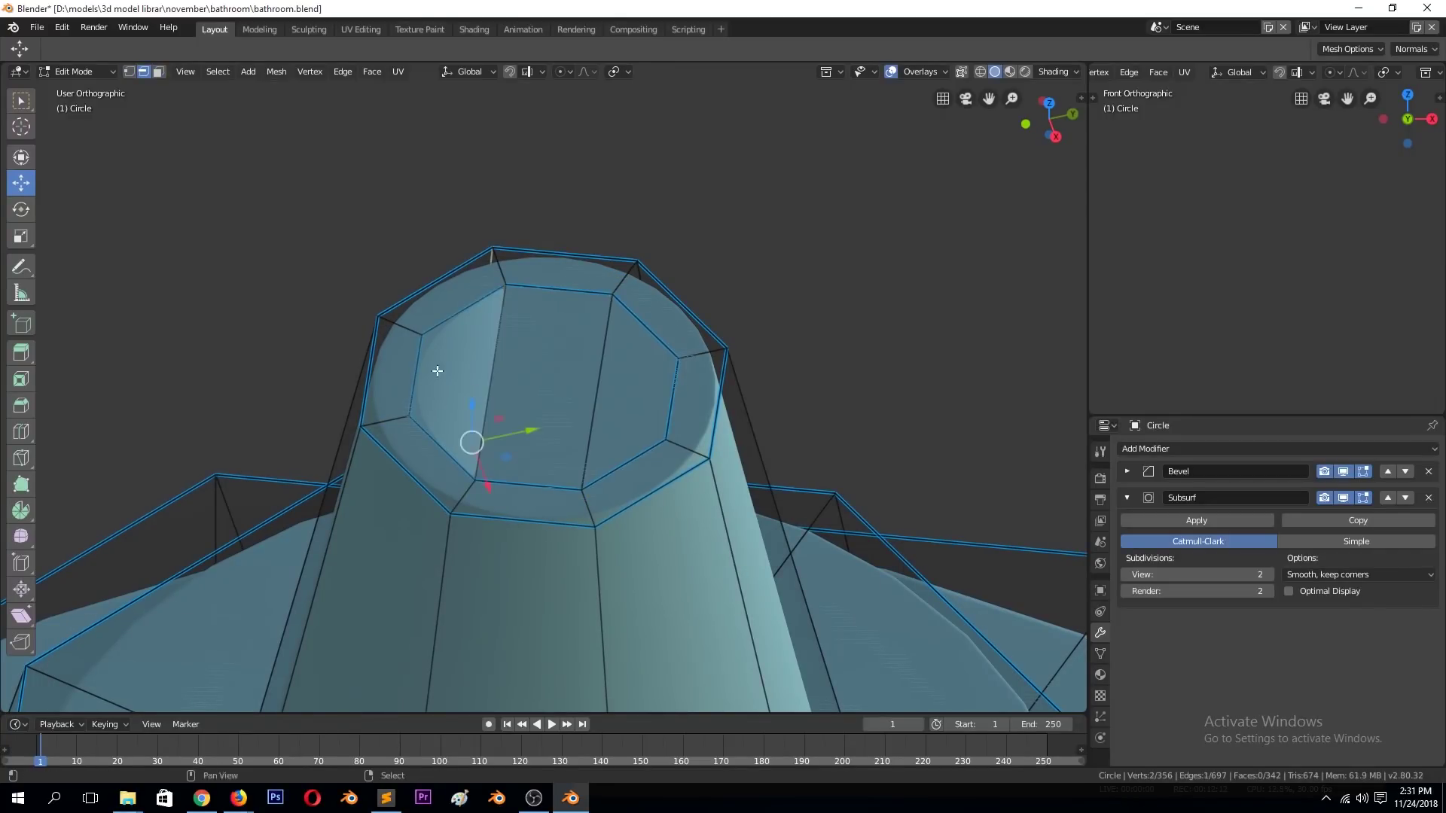
pyautogui.moveTo(540, 370); pyautogui.dragTo(527, 354, button='middle')
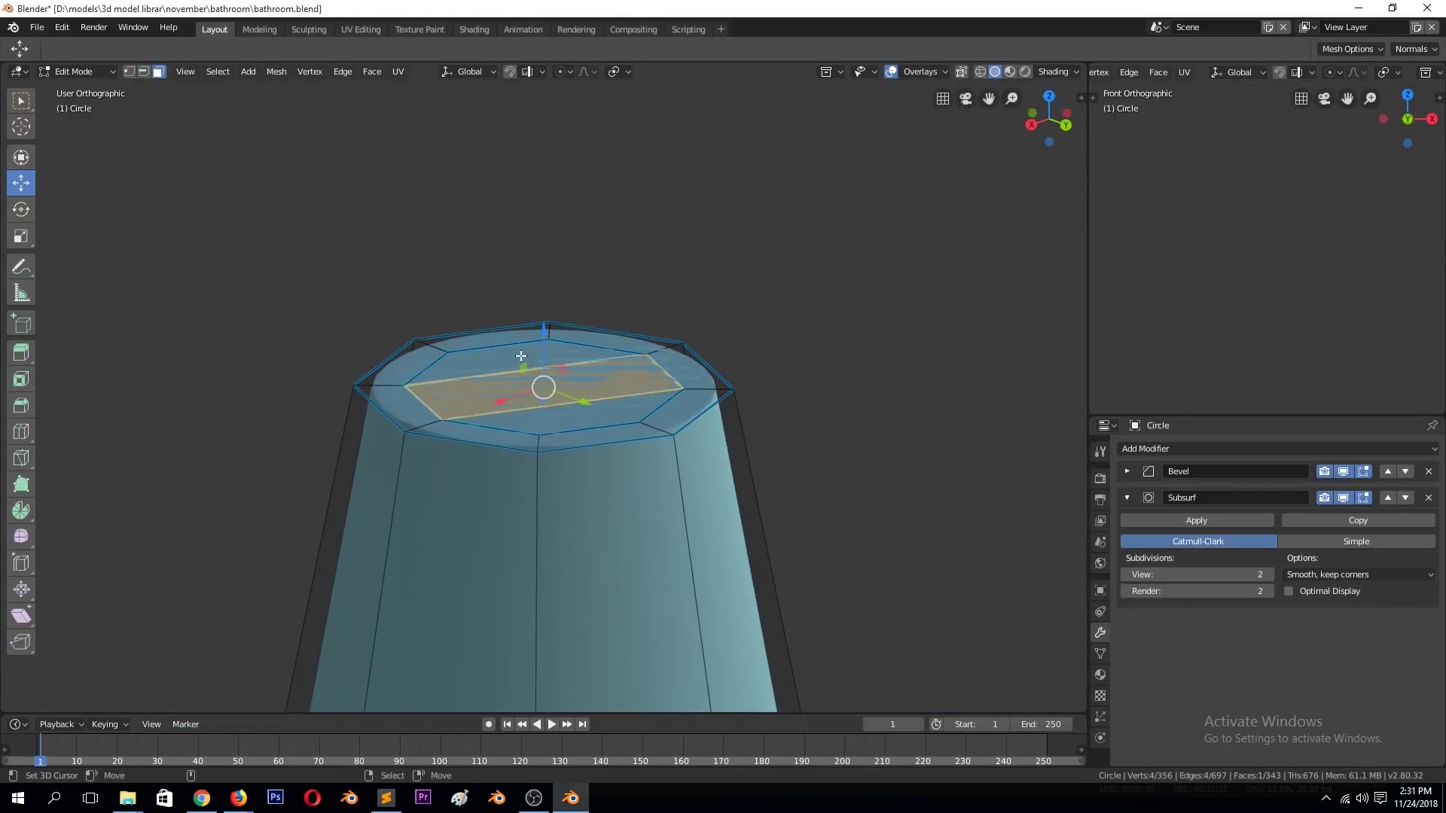
pyautogui.press('e')
pyautogui.click(527, 226)
# Add an edge loop to the column and rotate the whole connected mesh by -20 degrees.
pyautogui.hotkey('ctrl', 'r')
pyautogui.click(469, 378)
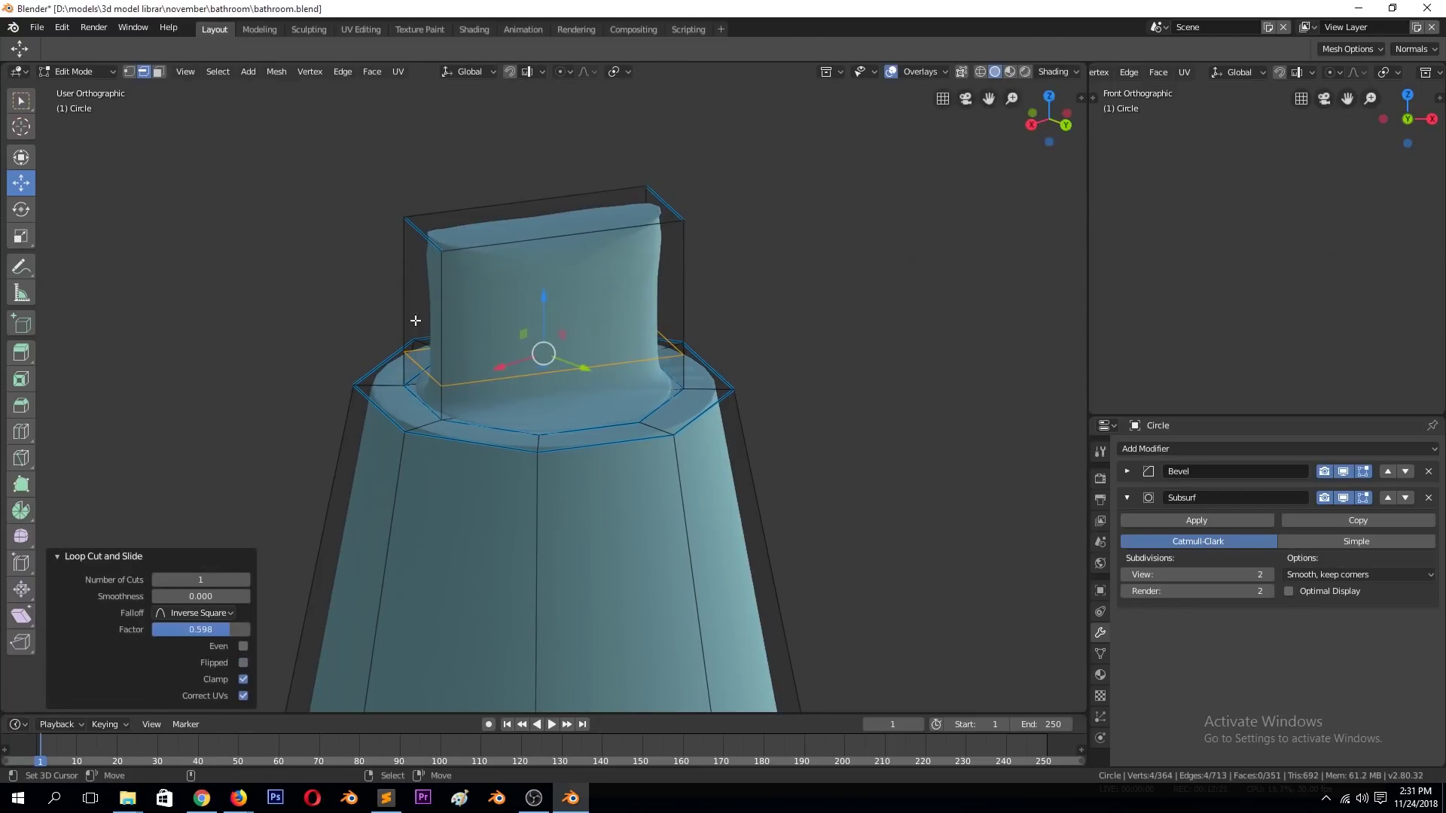
pyautogui.scroll(-4, 494, 339)
pyautogui.press('KP_1')
pyautogui.press('KP_7')
pyautogui.scroll(4, 612, 411)
pyautogui.scroll(1, 612, 411)
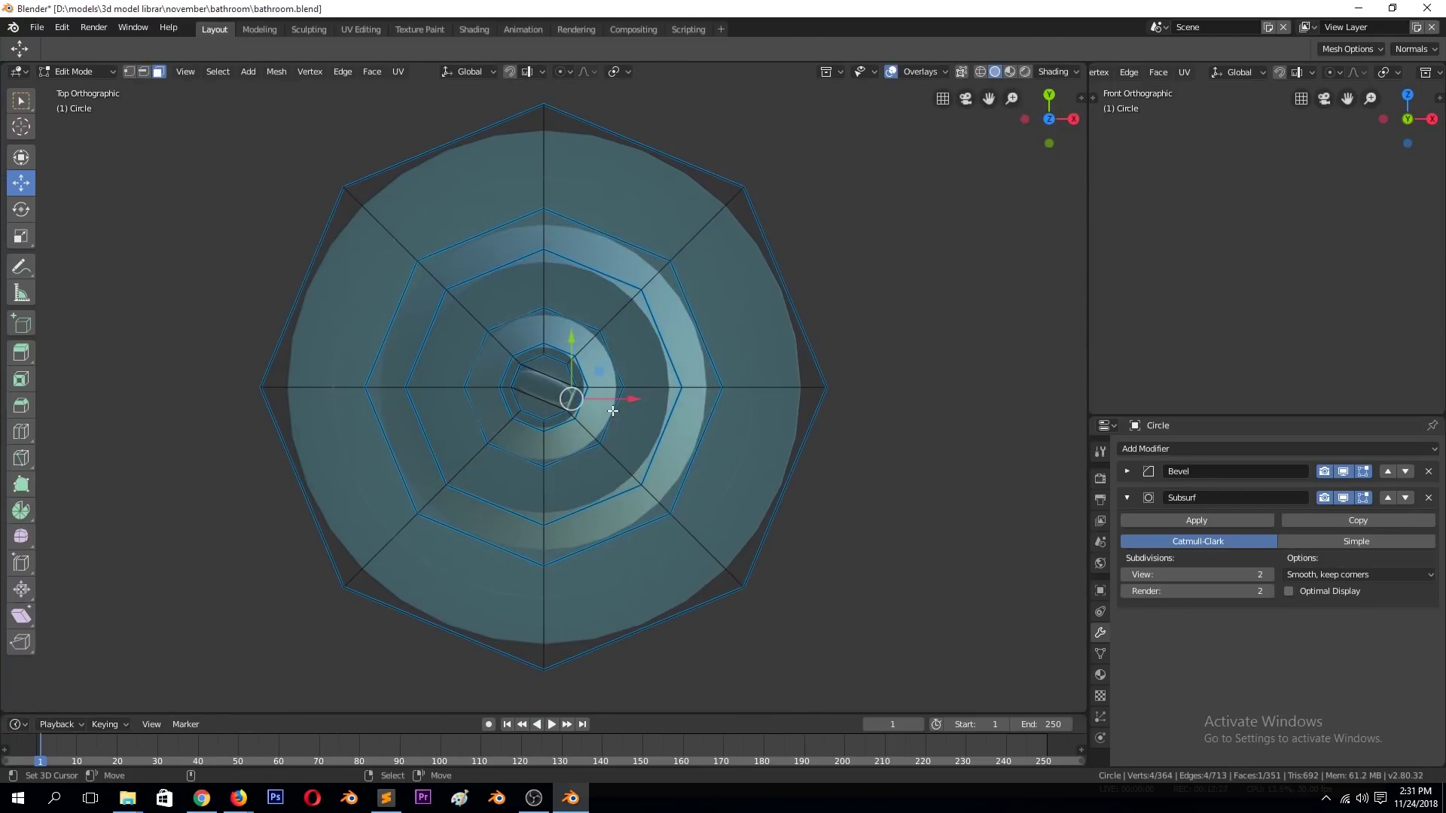
pyautogui.hotkey('ctrl', 'l')
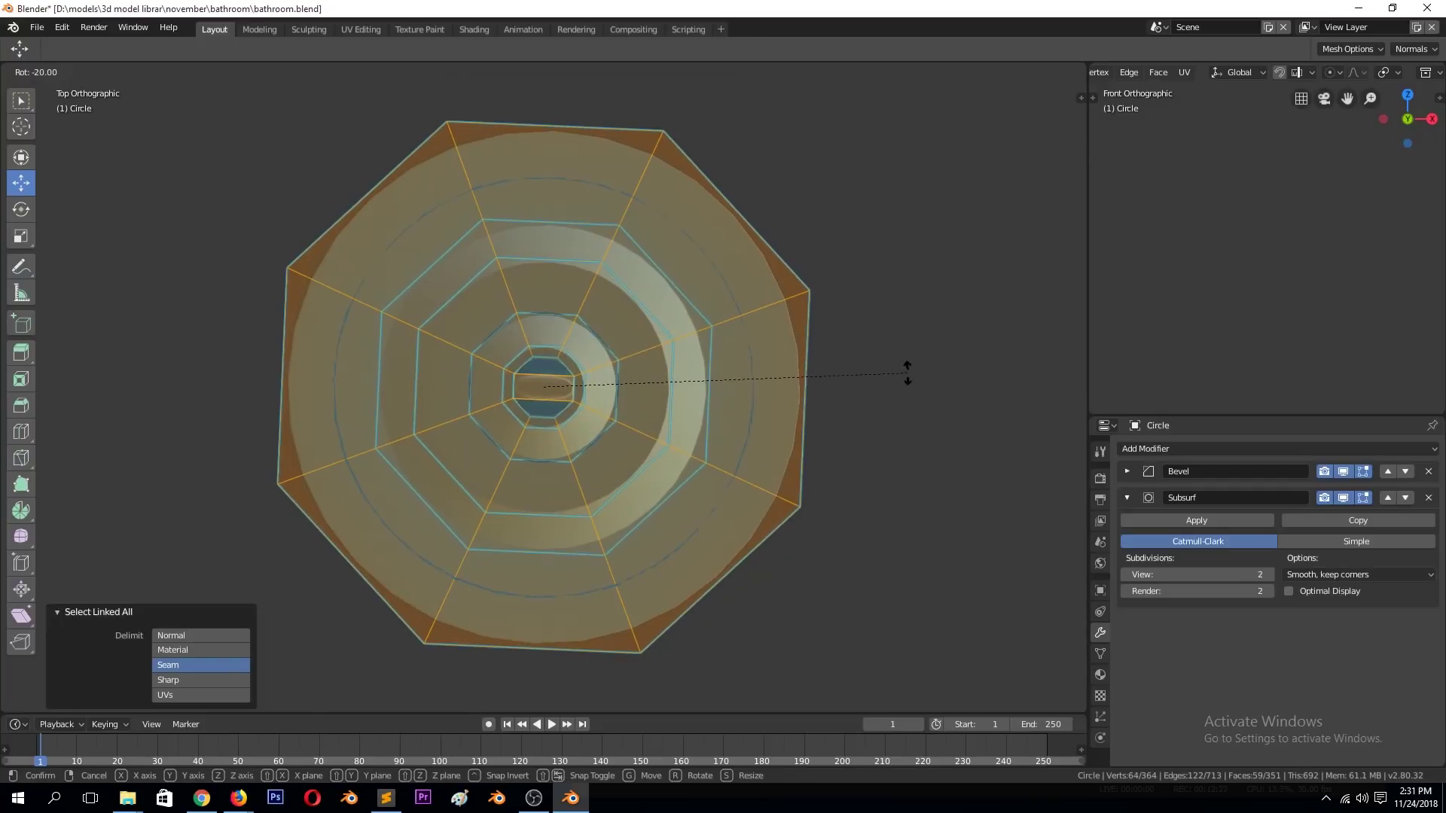
pyautogui.click(911, 407)
pyautogui.hotkey('alt', 'a')
pyautogui.moveTo(927, 491); pyautogui.dragTo(534, 387, button='middle')
# Extrude the column's top face sideways along X into a lever tip.
pyautogui.press('e')
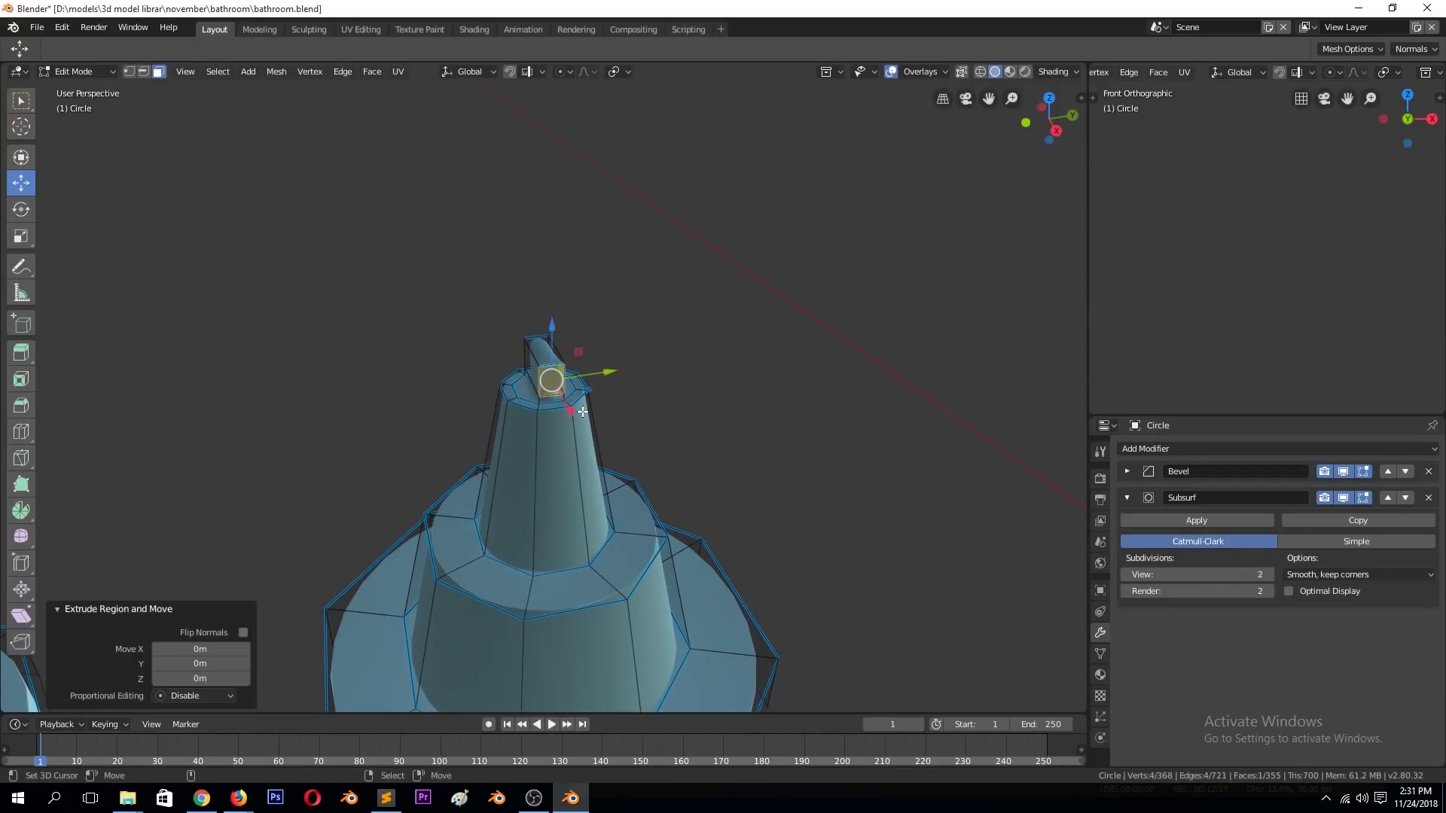
pyautogui.press('x')
pyautogui.click(715, 633)
pyautogui.moveTo(716, 632); pyautogui.dragTo(538, 394, button='middle')
# Extrude and raise the arm's base face, then select the arm's top and lower edge loops.
pyautogui.click(530, 381)
pyautogui.press('e')
pyautogui.press('Escape')
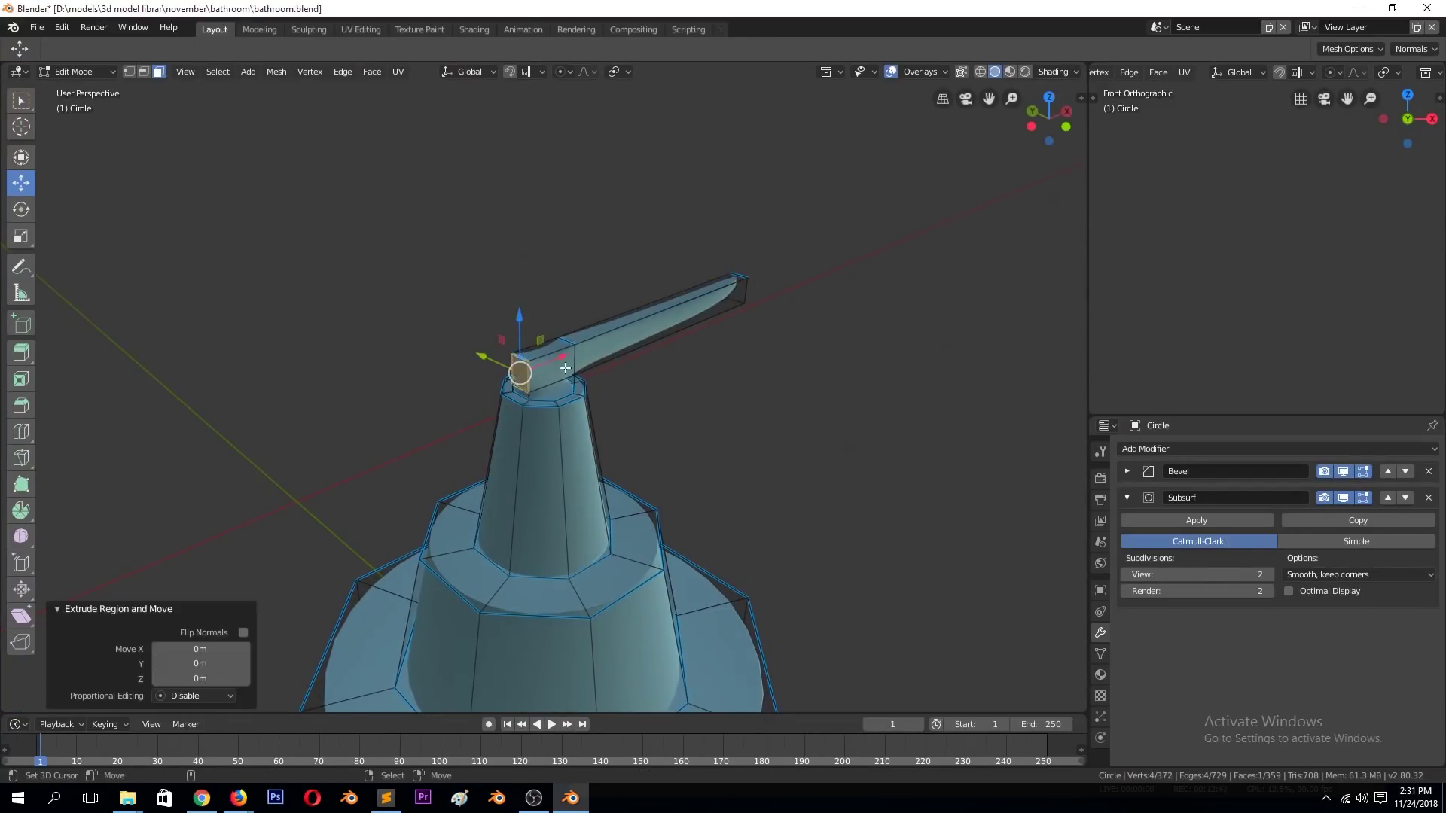
pyautogui.click(546, 335)
pyautogui.moveTo(548, 309); pyautogui.dragTo(532, 268)
pyautogui.keyDown('alt'); pyautogui.click(479, 348); pyautogui.keyUp('alt')
pyautogui.moveTo(480, 349); pyautogui.dragTo(497, 319, button='middle')
pyautogui.moveTo(574, 381)
pyautogui.mouseDown(button='middle')
pyautogui.moveTo(662, 414)
pyautogui.moveTo(580, 388)
pyautogui.mouseUp(button='middle')
pyautogui.keyDown('alt'); pyautogui.keyDown('shift'); pyautogui.click(581, 388); pyautogui.keyUp('shift'); pyautogui.keyUp('alt')
pyautogui.keyDown('alt'); pyautogui.keyDown('shift'); pyautogui.click(471, 374); pyautogui.keyUp('shift'); pyautogui.keyUp('alt')
pyautogui.moveTo(472, 375); pyautogui.dragTo(811, 533, button='middle')
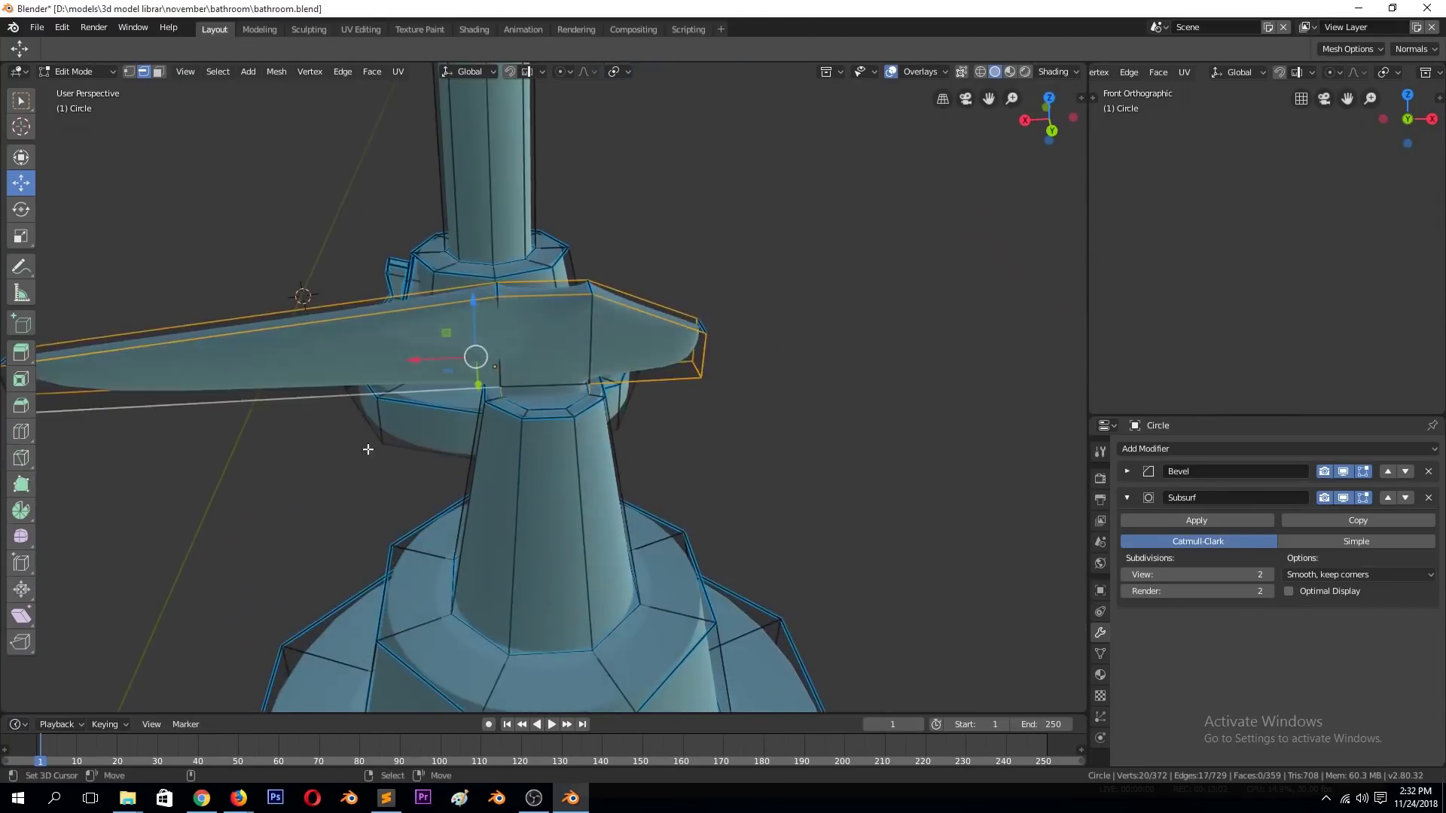
# Check the handle shape in Object Mode, then loop-cut the arm and nudge its top edges upward.
pyautogui.press('Tab')
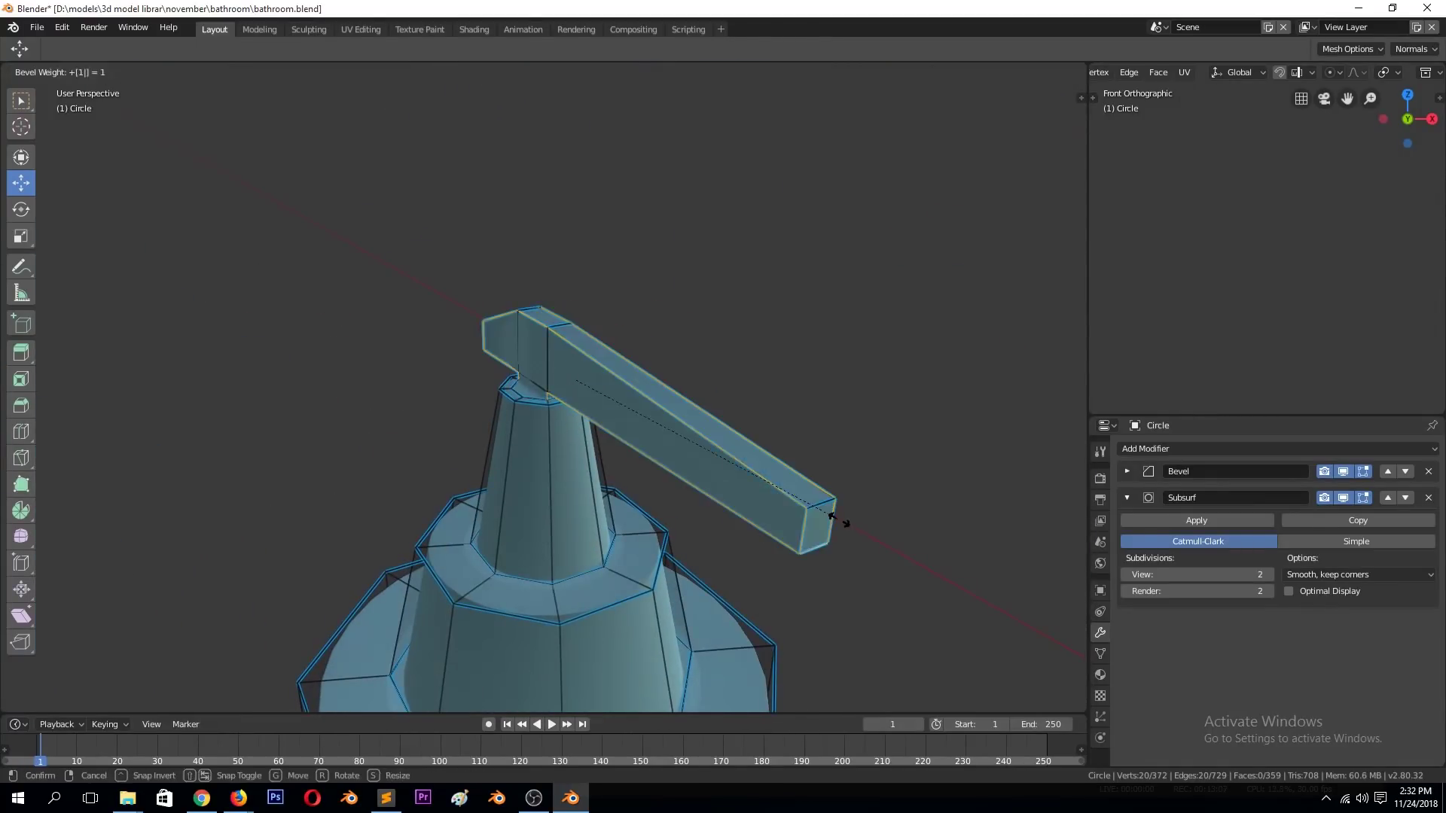
pyautogui.moveTo(872, 535); pyautogui.dragTo(622, 544, button='middle')
pyautogui.scroll(3, 632, 512)
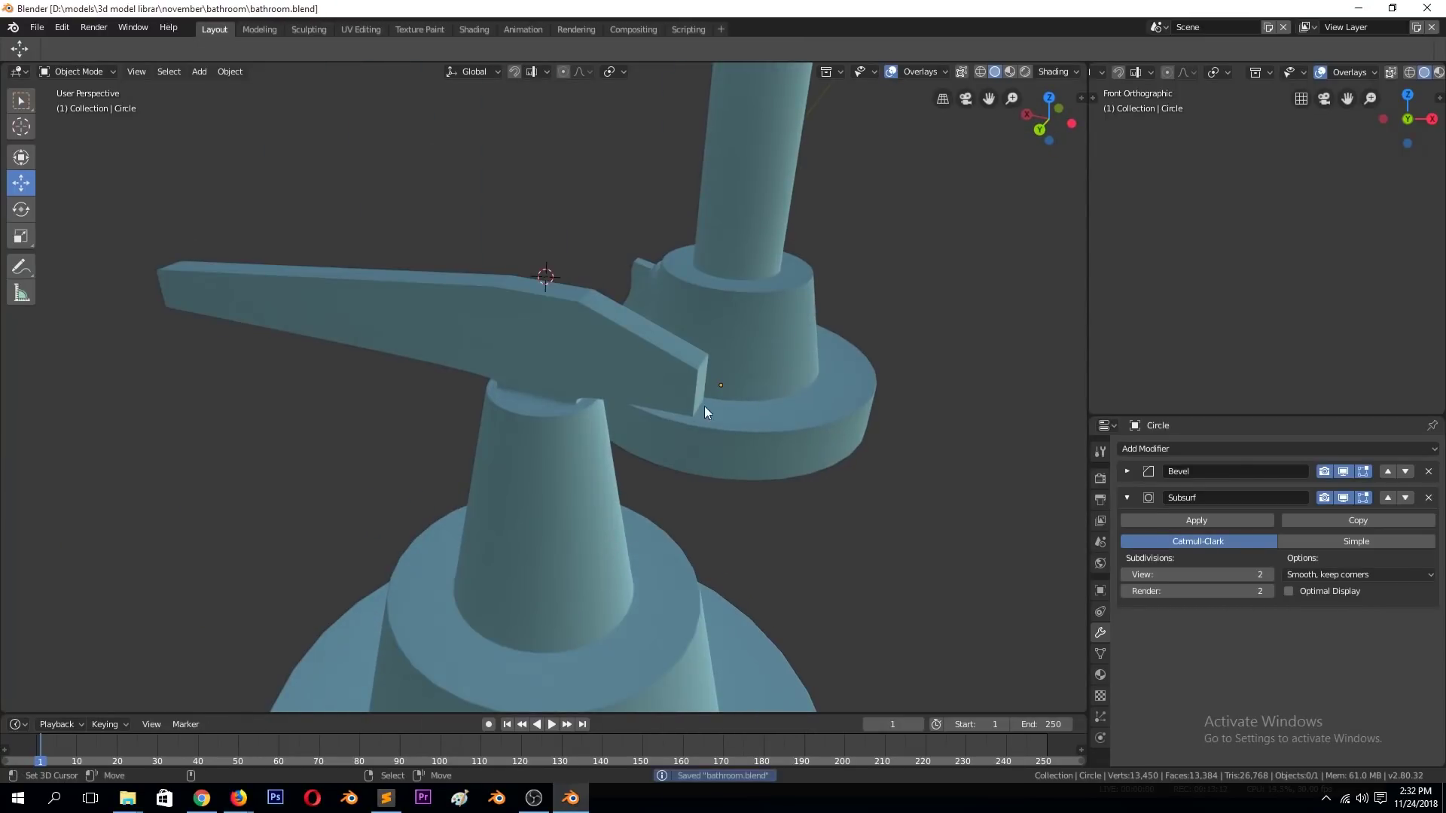
pyautogui.moveTo(672, 450); pyautogui.dragTo(582, 453, button='middle')
pyautogui.press('Tab')
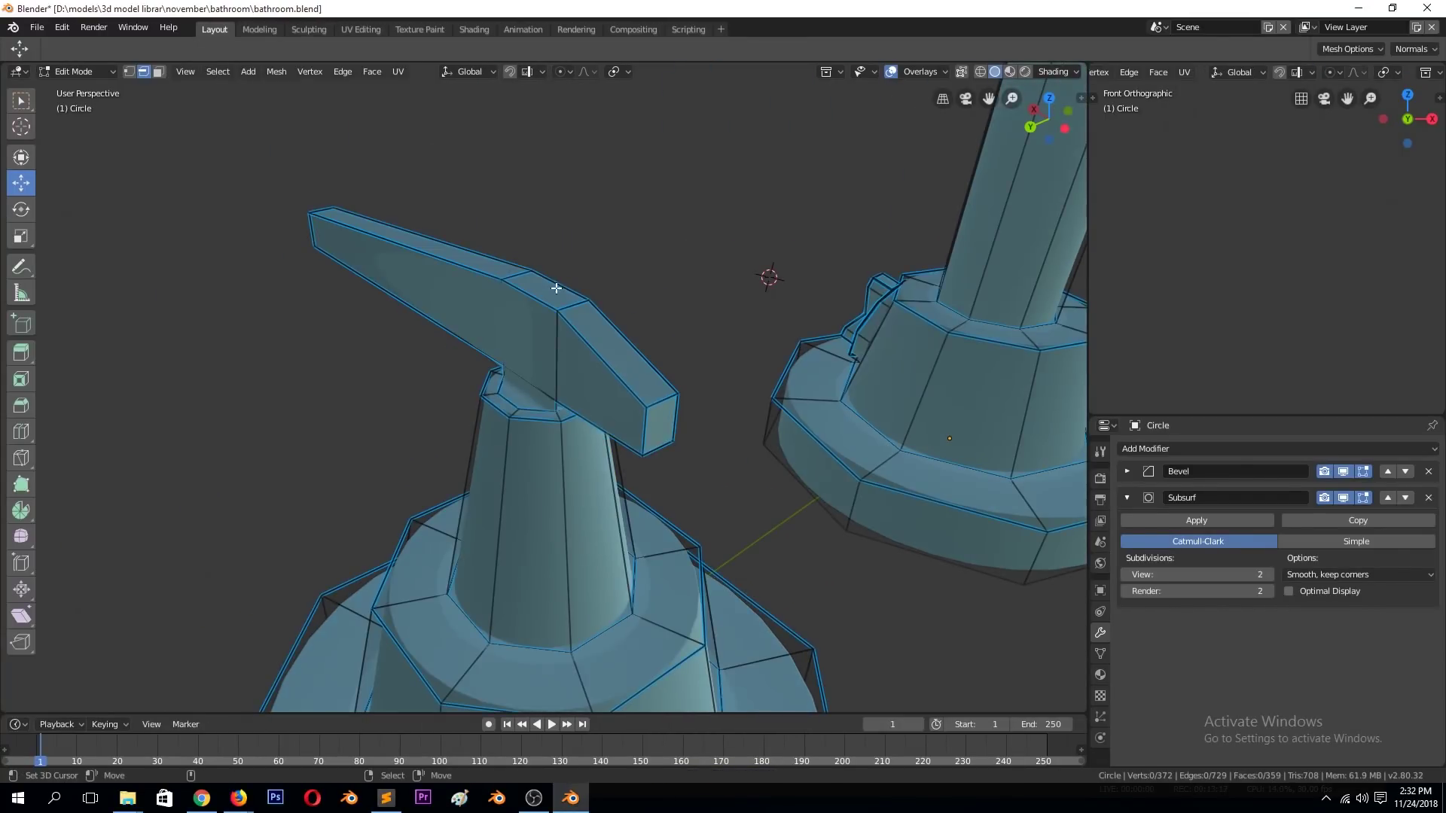
pyautogui.hotkey('ctrl', 'r')
pyautogui.click(484, 284)
pyautogui.keyDown('ctrl'); pyautogui.click(396, 232); pyautogui.keyUp('ctrl')
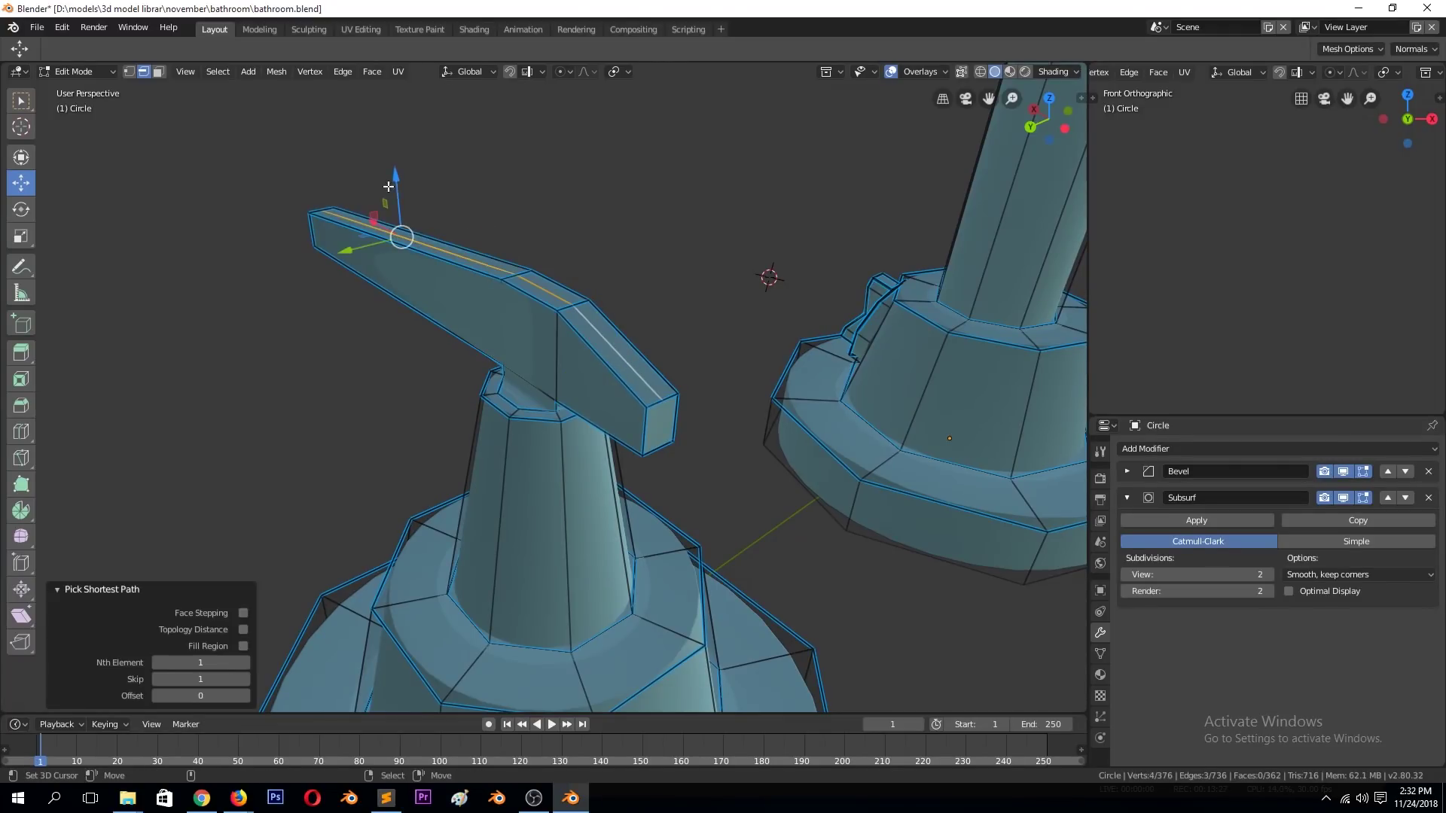
pyautogui.moveTo(389, 186); pyautogui.dragTo(391, 161)
# Mark the arm's top edges as seam with a bevel weight, unhide everything, and save.
pyautogui.hotkey('ctrl', 'e')
pyautogui.hotkey('ctrl', 'e')
pyautogui.click(663, 288)
pyautogui.moveTo(663, 265)
pyautogui.mouseDown(button='middle')
pyautogui.moveTo(540, 309)
pyautogui.moveTo(723, 359)
pyautogui.moveTo(580, 371)
pyautogui.moveTo(524, 306)
pyautogui.mouseUp(button='middle')
pyautogui.hotkey('ctrl', 'e')
pyautogui.click(655, 314)
pyautogui.hotkey('ctrl', 'e')
pyautogui.press('Tab')
pyautogui.moveTo(740, 389)
pyautogui.mouseDown(button='middle')
pyautogui.moveTo(815, 309)
pyautogui.moveTo(617, 439)
pyautogui.moveTo(630, 494)
pyautogui.moveTo(601, 472)
pyautogui.moveTo(691, 458)
pyautogui.mouseUp(button='middle')
pyautogui.press('KP_Divide')
pyautogui.hotkey('ctrl', 's')
# Move the faucet along Y, scale it up, and save.
pyautogui.scroll(3, 491, 386)
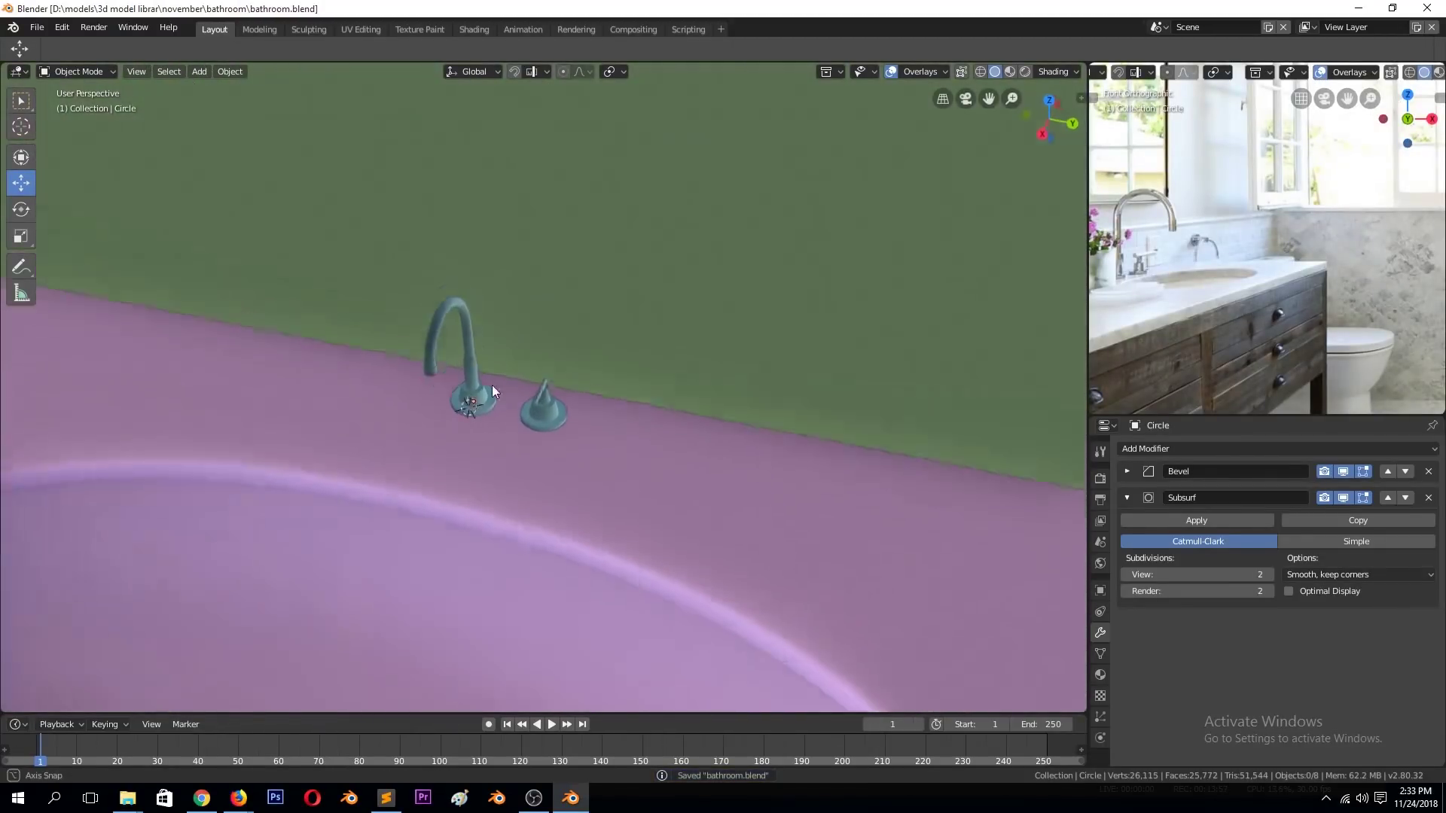
pyautogui.press('KP_1')
pyautogui.scroll(4, 527, 402)
pyautogui.click(718, 287)
pyautogui.moveTo(718, 287); pyautogui.dragTo(601, 351, button='middle')
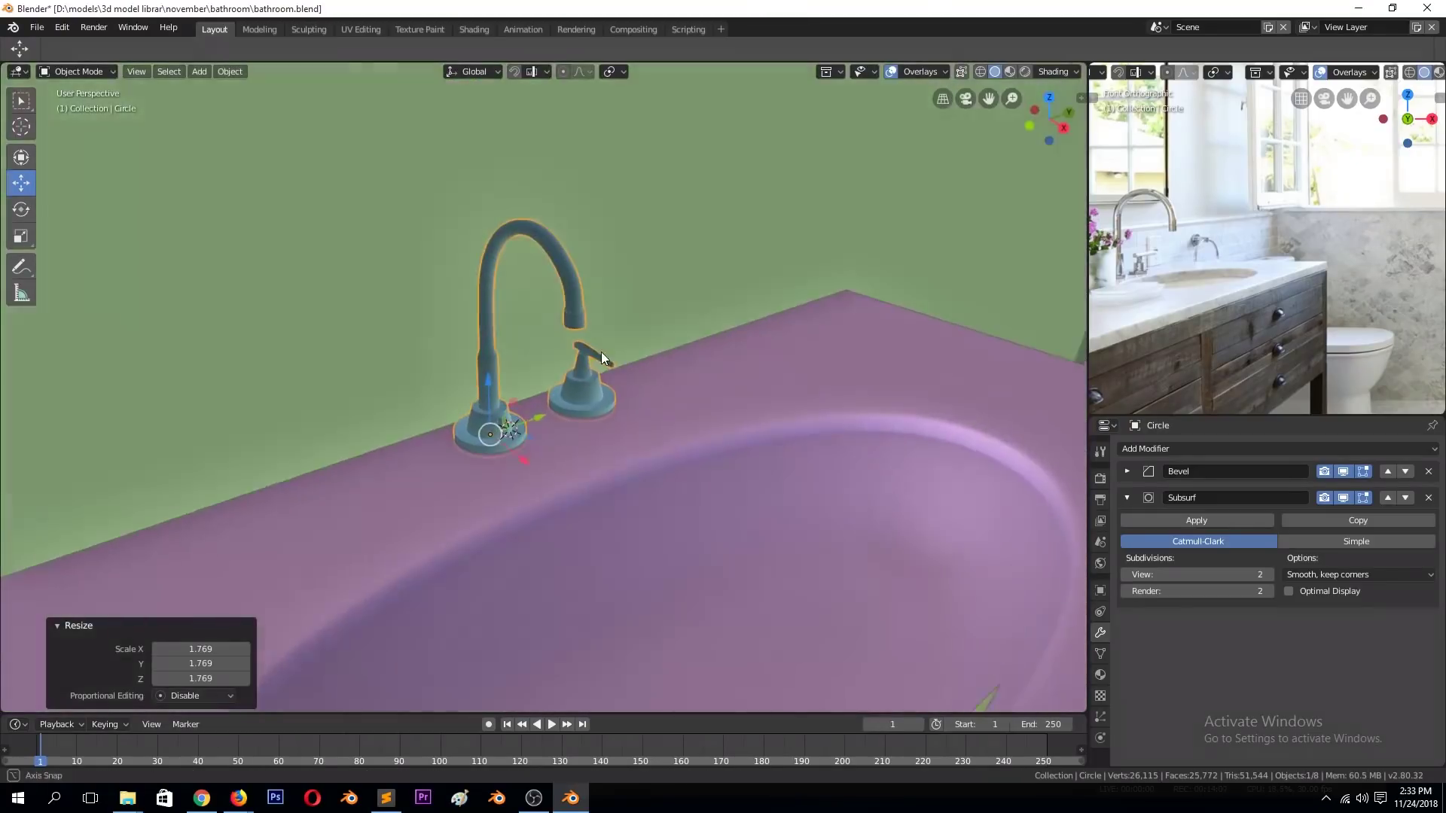
pyautogui.press('g')
pyautogui.press('y')
pyautogui.click(601, 351)
pyautogui.press('s')
pyautogui.press('Escape')
pyautogui.scroll(-3, 631, 503)
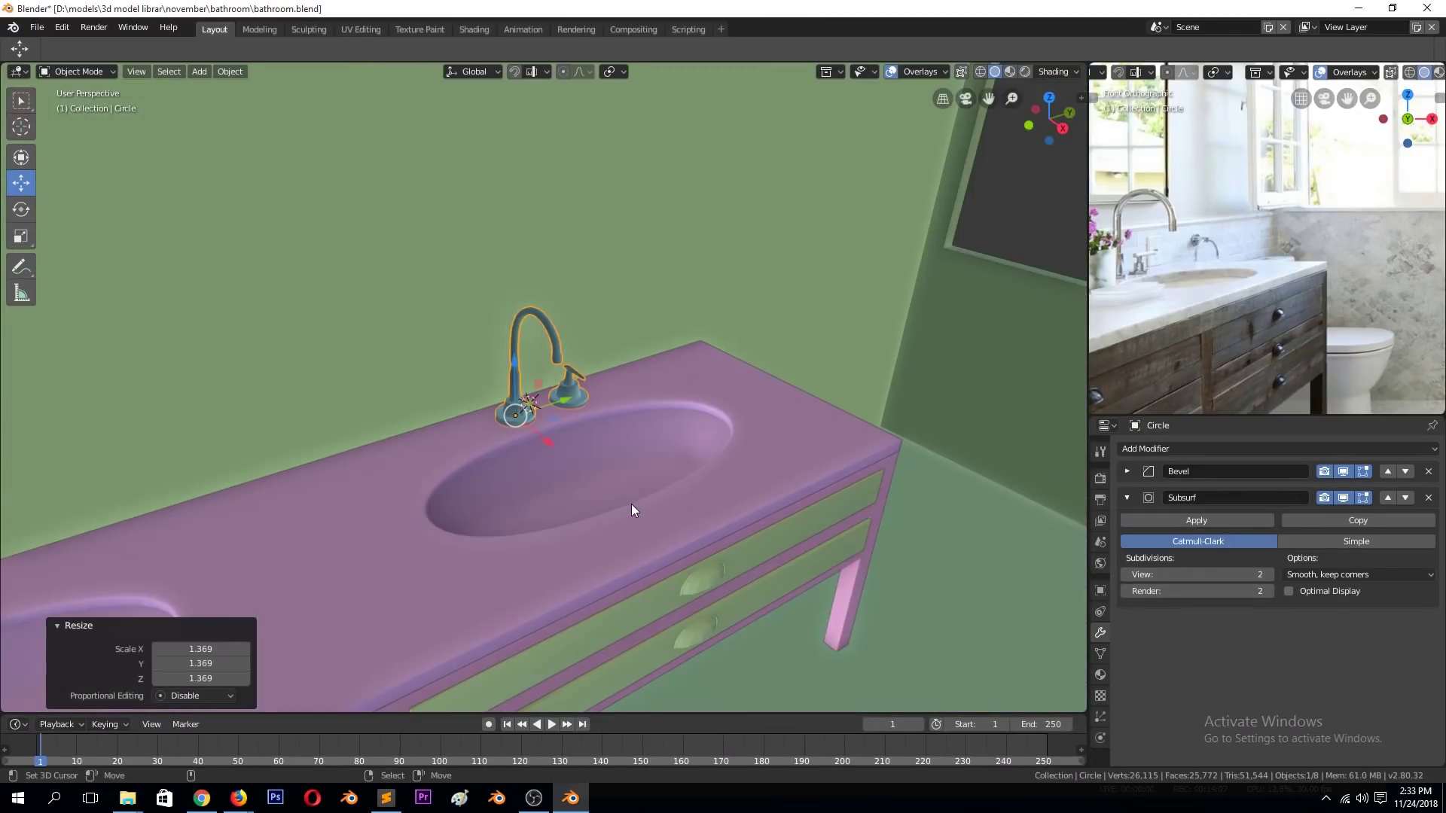
pyautogui.hotkey('ctrl', 's')
# In a front wireframe view, shift the faucet's upper spout arc sideways and save.
pyautogui.scroll(-2, 648, 497)
pyautogui.click(529, 407)
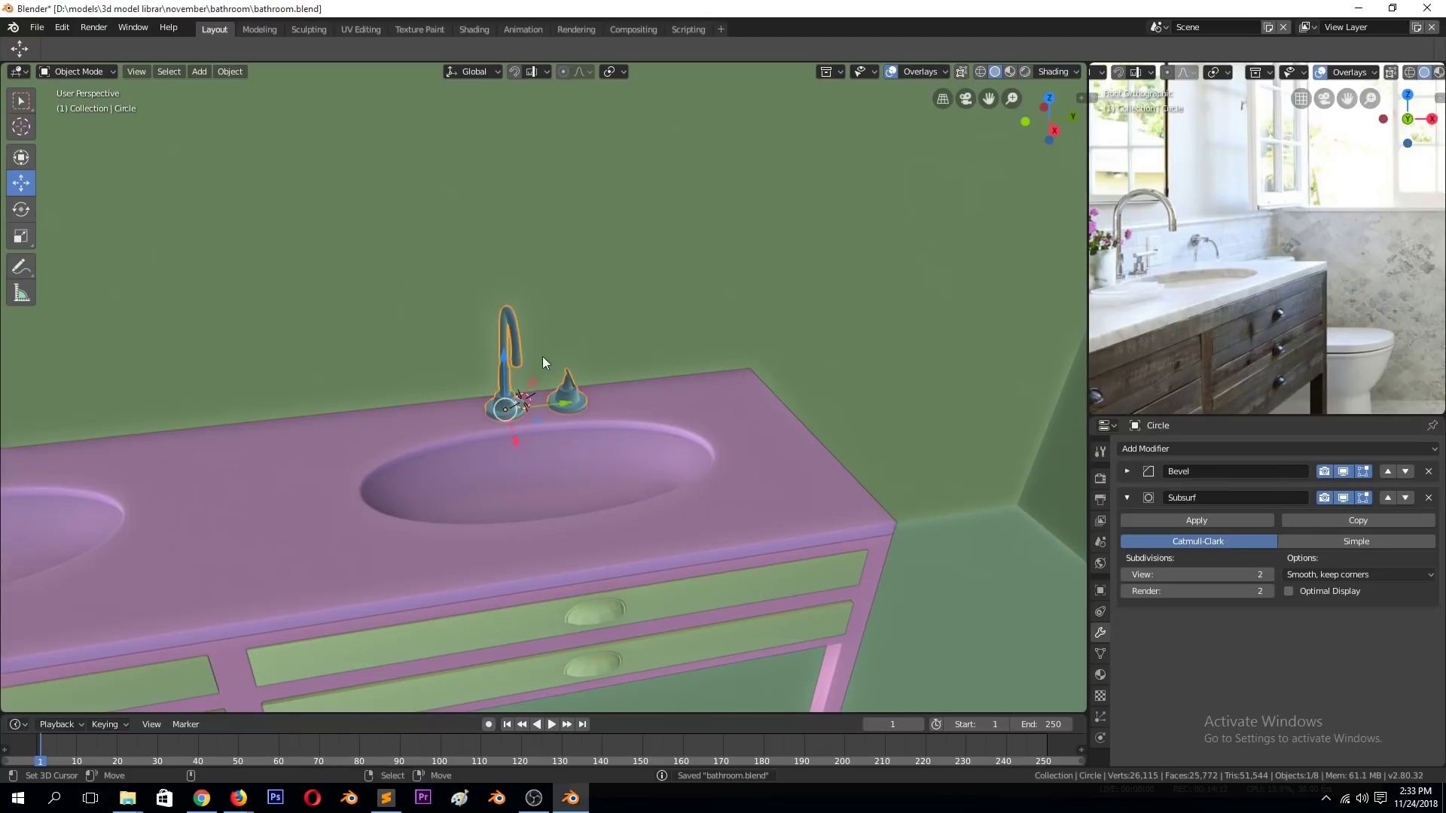
pyautogui.press('KP_1')
pyautogui.press('Tab')
pyautogui.hotkey('shift', 'z')
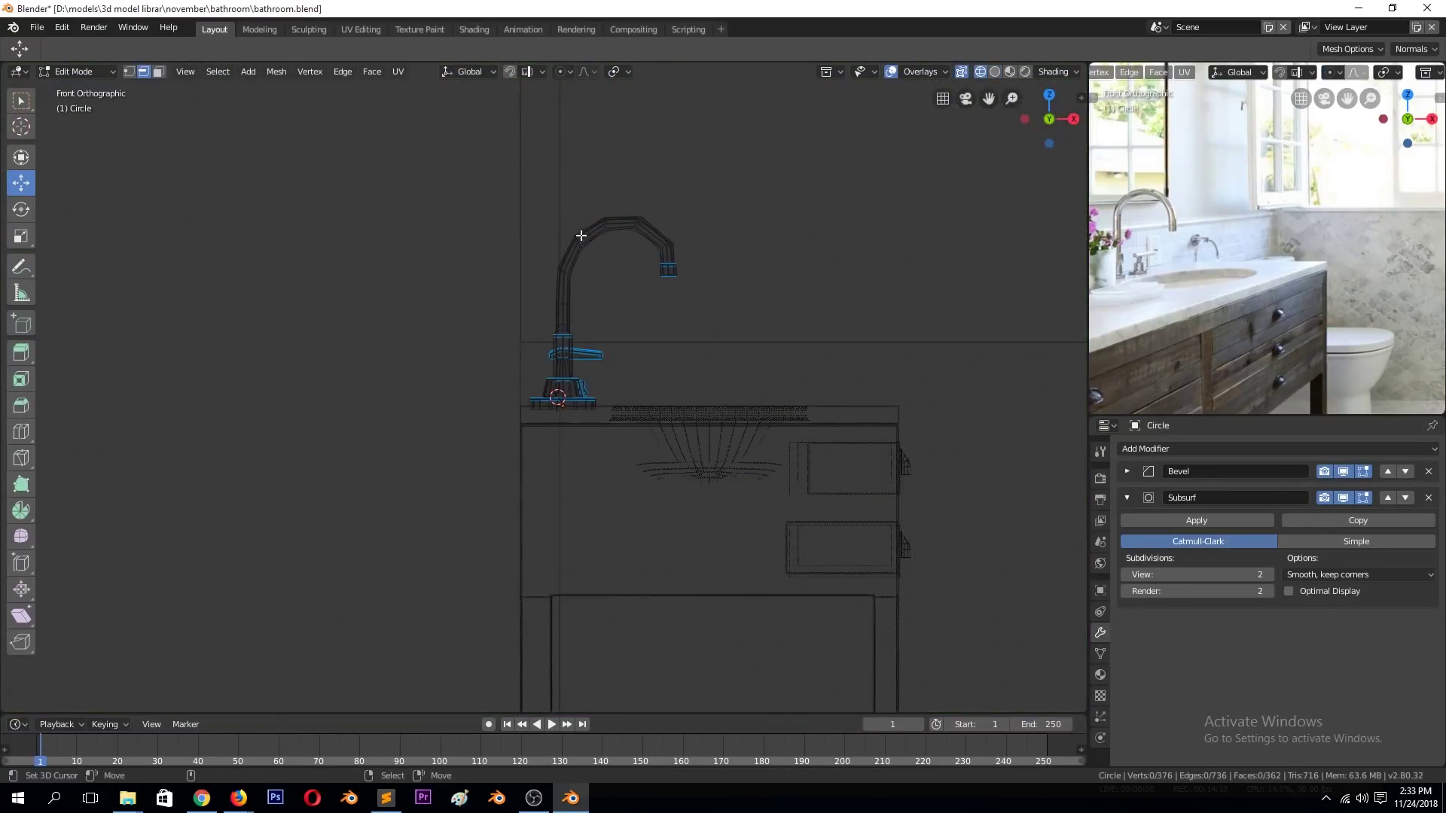
pyautogui.moveTo(486, 146); pyautogui.dragTo(698, 280)
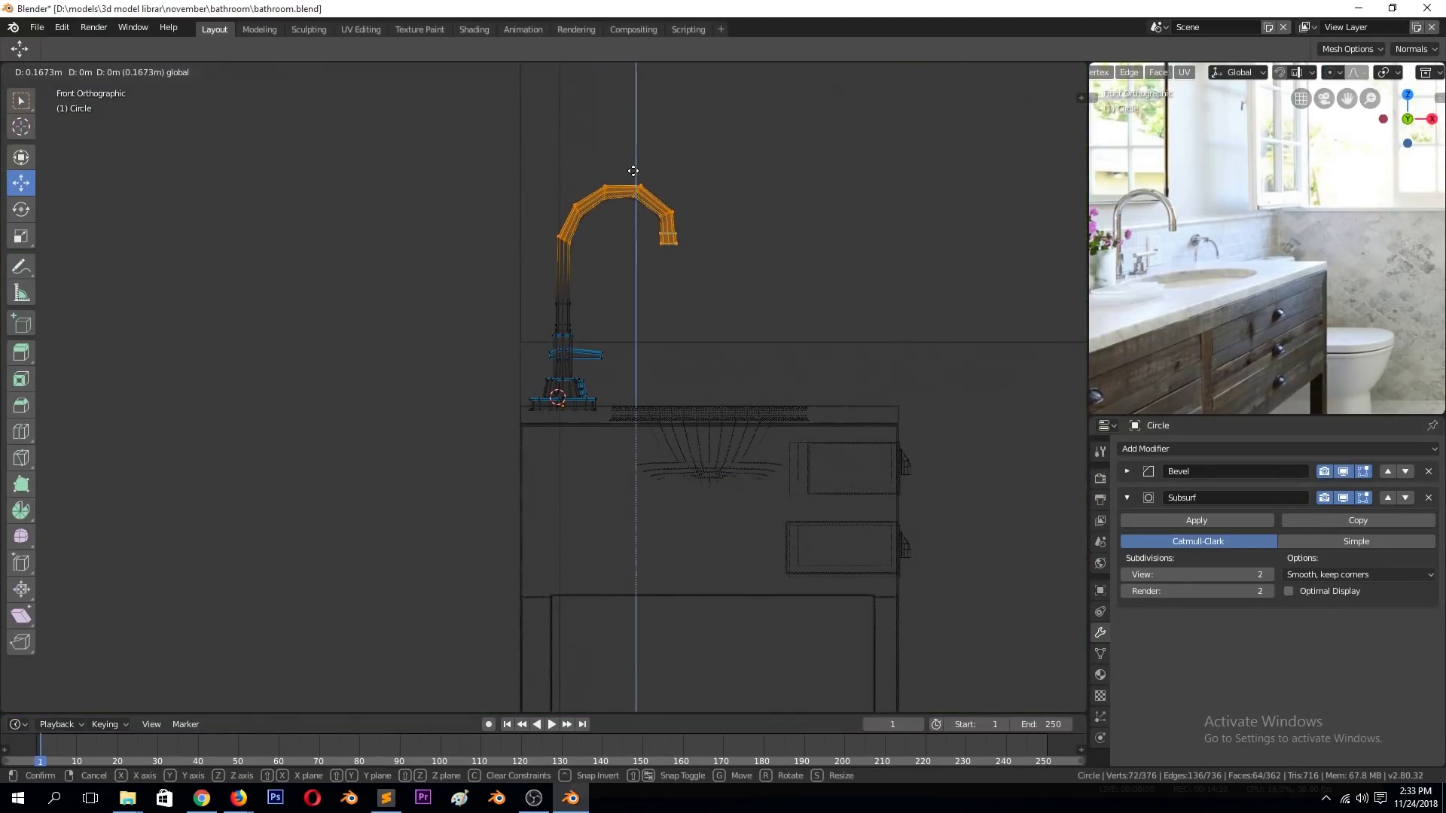
pyautogui.hotkey('ctrl', 'Tab')
pyautogui.click(607, 264)
pyautogui.hotkey('shift', 'z')
pyautogui.moveTo(733, 268); pyautogui.dragTo(796, 301, button='middle')
pyautogui.hotkey('ctrl', 's')
# Add an Array modifier (count 2, relative Y offset -5.3) and view through the camera.
pyautogui.scroll(2, 721, 317)
pyautogui.click(589, 381)
pyautogui.click(1278, 448)
pyautogui.click(1224, 482)
pyautogui.scroll(-4, 1303, 625)
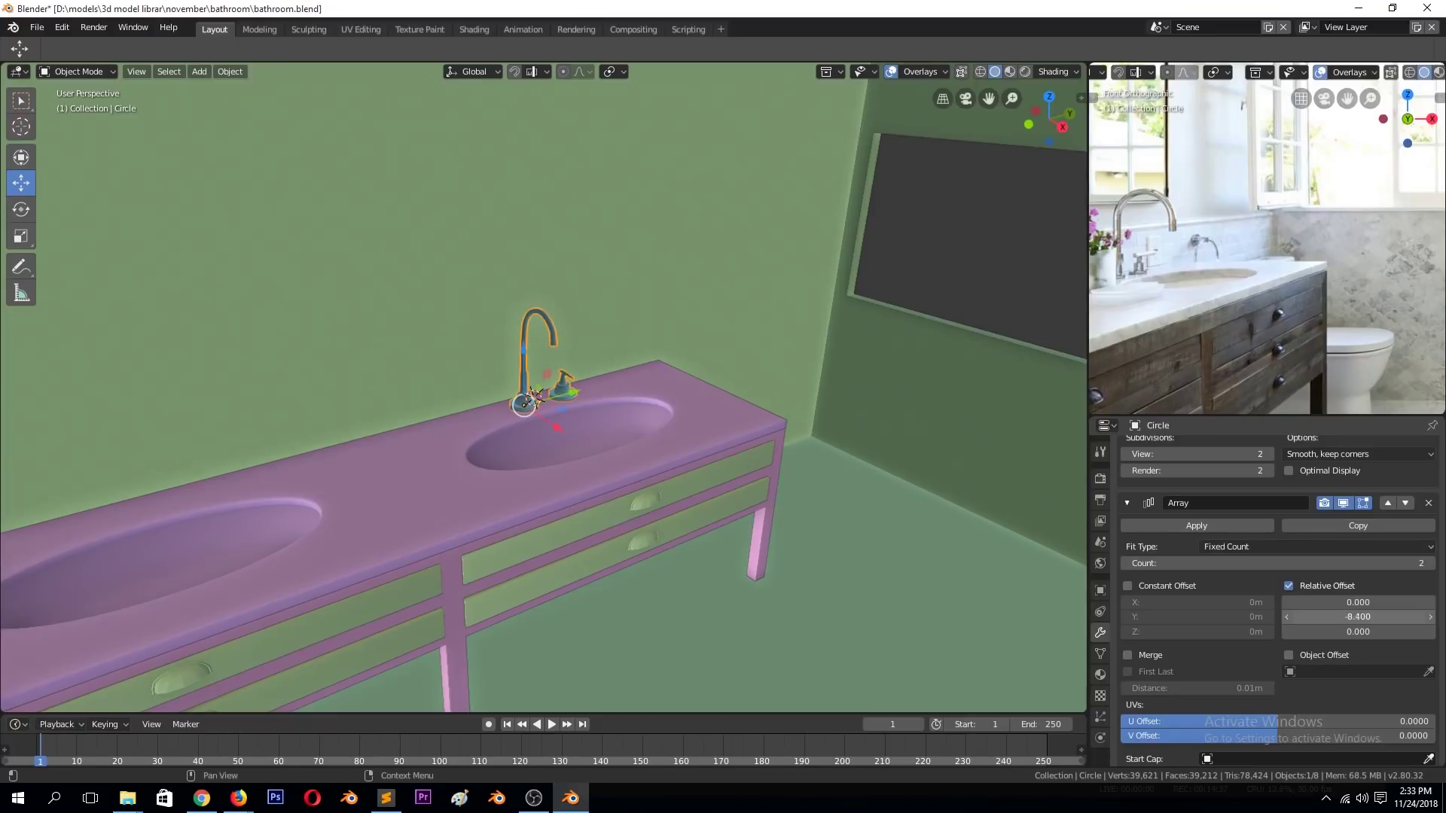
pyautogui.hotkey('alt', 'a')
pyautogui.scroll(-3, 685, 435)
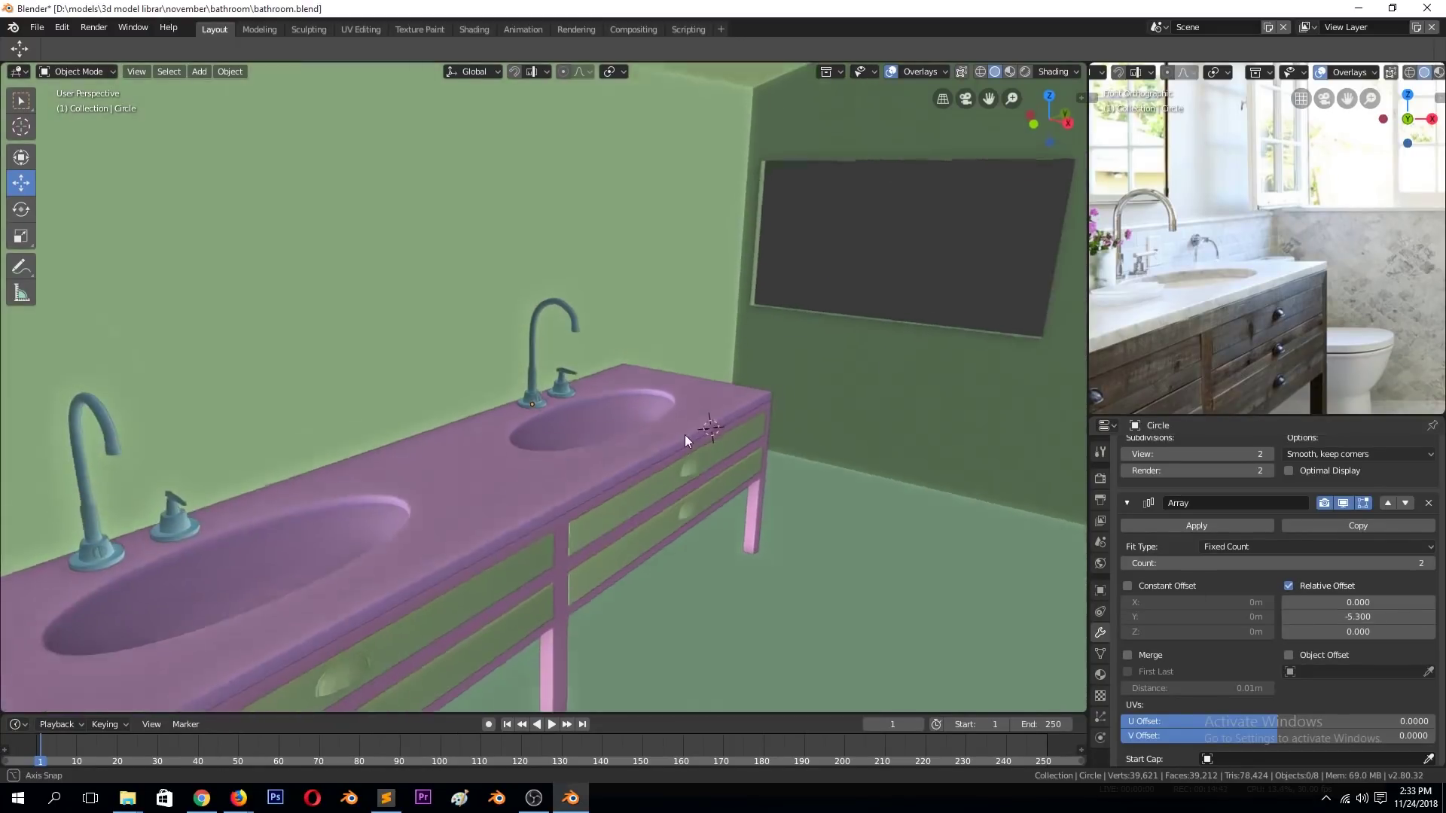
pyautogui.hotkey('ctrl', 's')
pyautogui.press('KP_0')
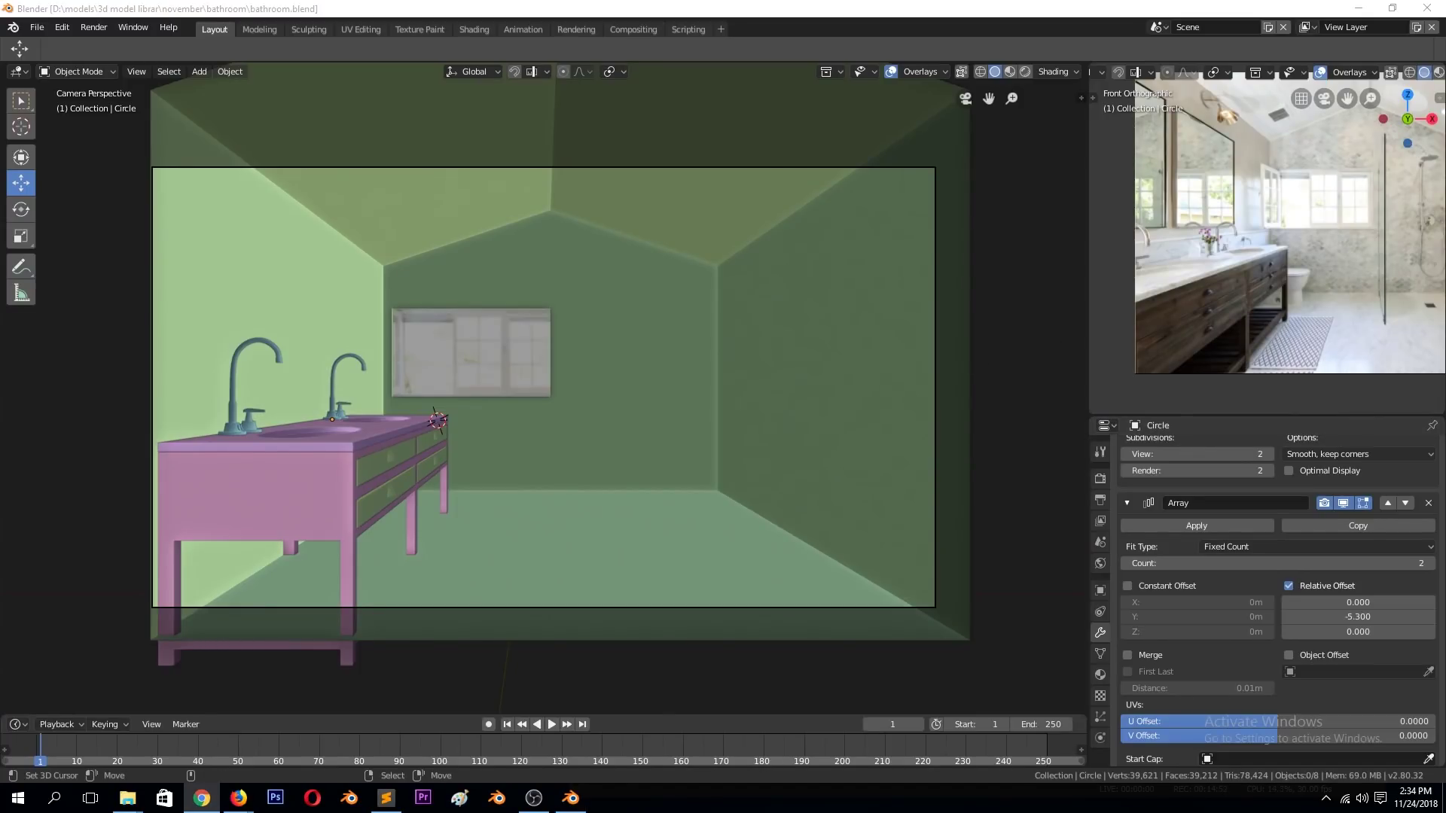
# Select the vanity frame and open the Shading workspace to show Material.001's nodes.
pyautogui.scroll(3, 631, 543)
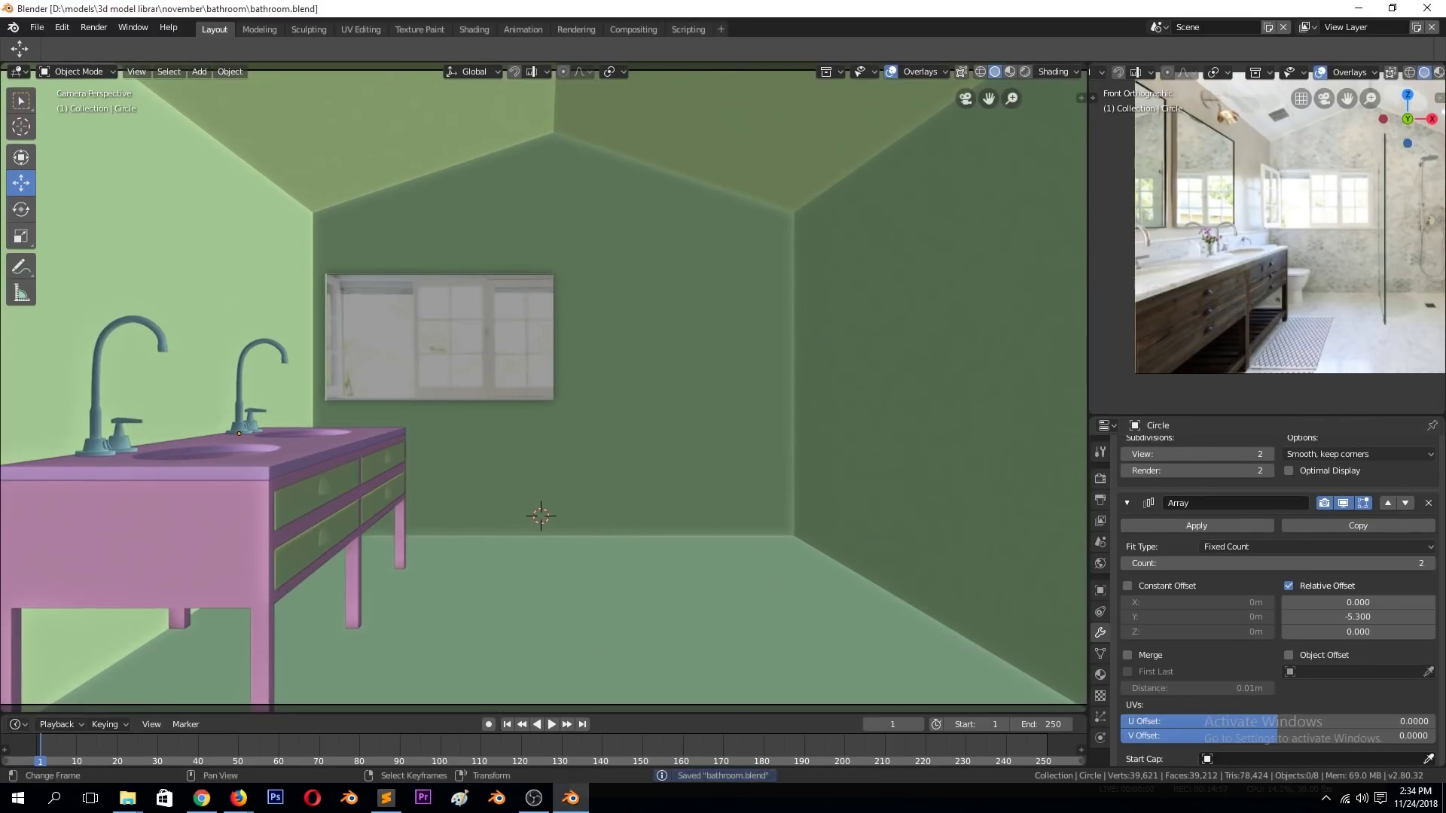
pyautogui.click(533, 799)
pyautogui.click(1297, 247)
pyautogui.click(241, 536)
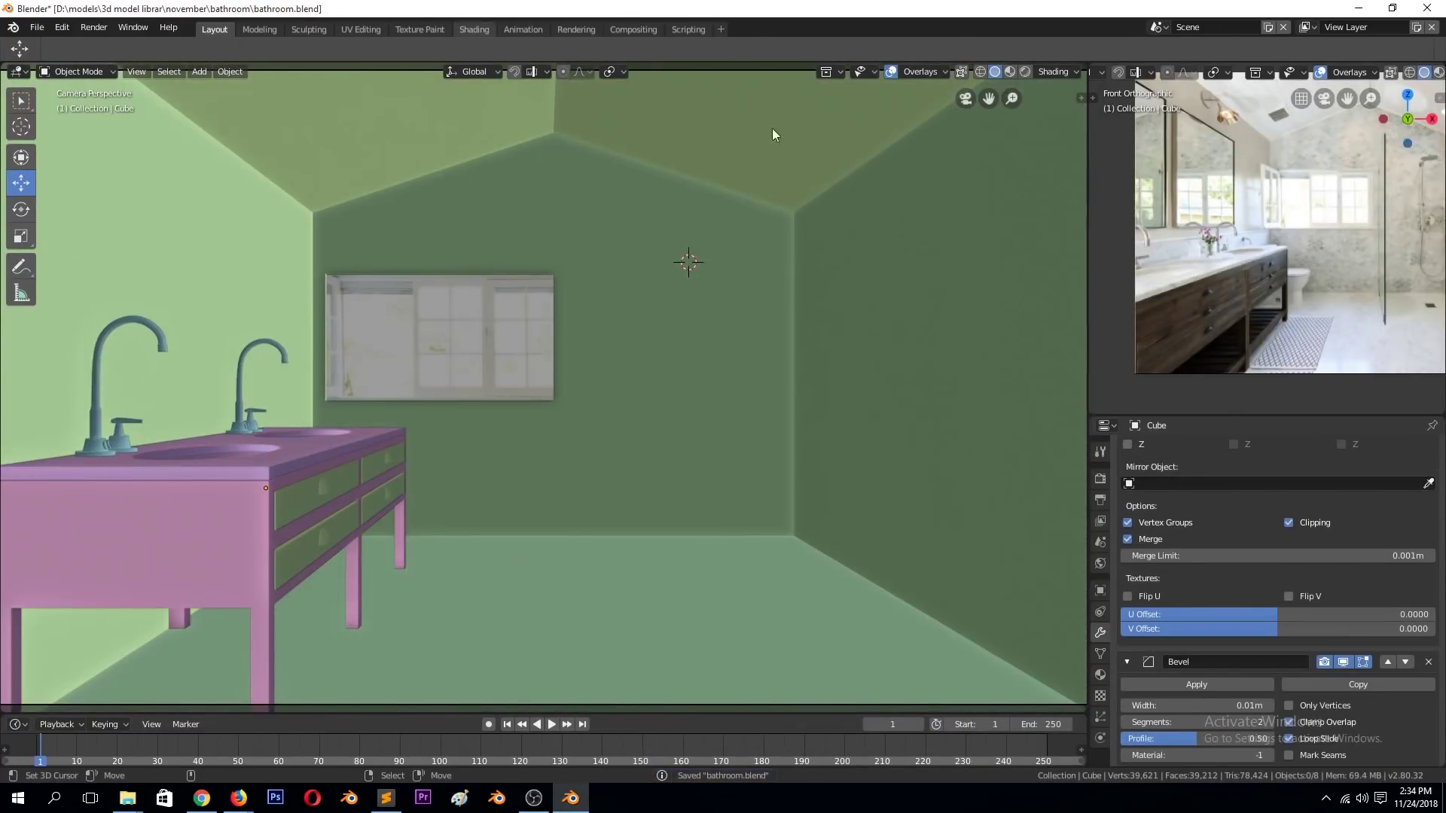
pyautogui.click(474, 29)
pyautogui.moveTo(662, 296)
pyautogui.mouseDown(button='middle')
pyautogui.moveTo(628, 444)
pyautogui.moveTo(504, 305)
pyautogui.mouseUp(button='middle')
# Add an Image Texture with a generated Color Grid image and link it to Base Color.
pyautogui.scroll(3, 504, 306)
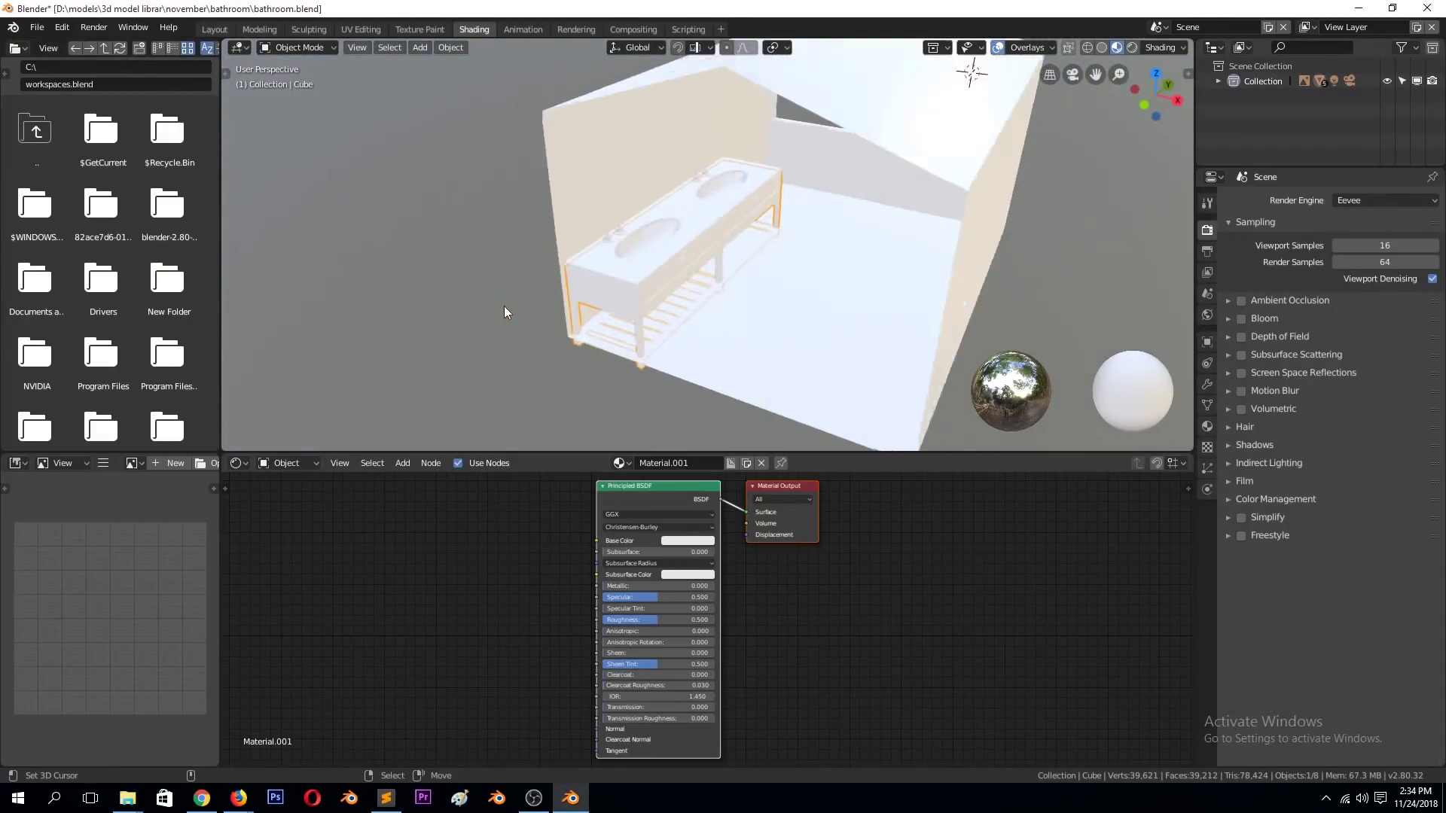
pyautogui.press('KP_Divide')
pyautogui.moveTo(642, 496); pyautogui.dragTo(637, 505)
pyautogui.hotkey('shift', 'a')
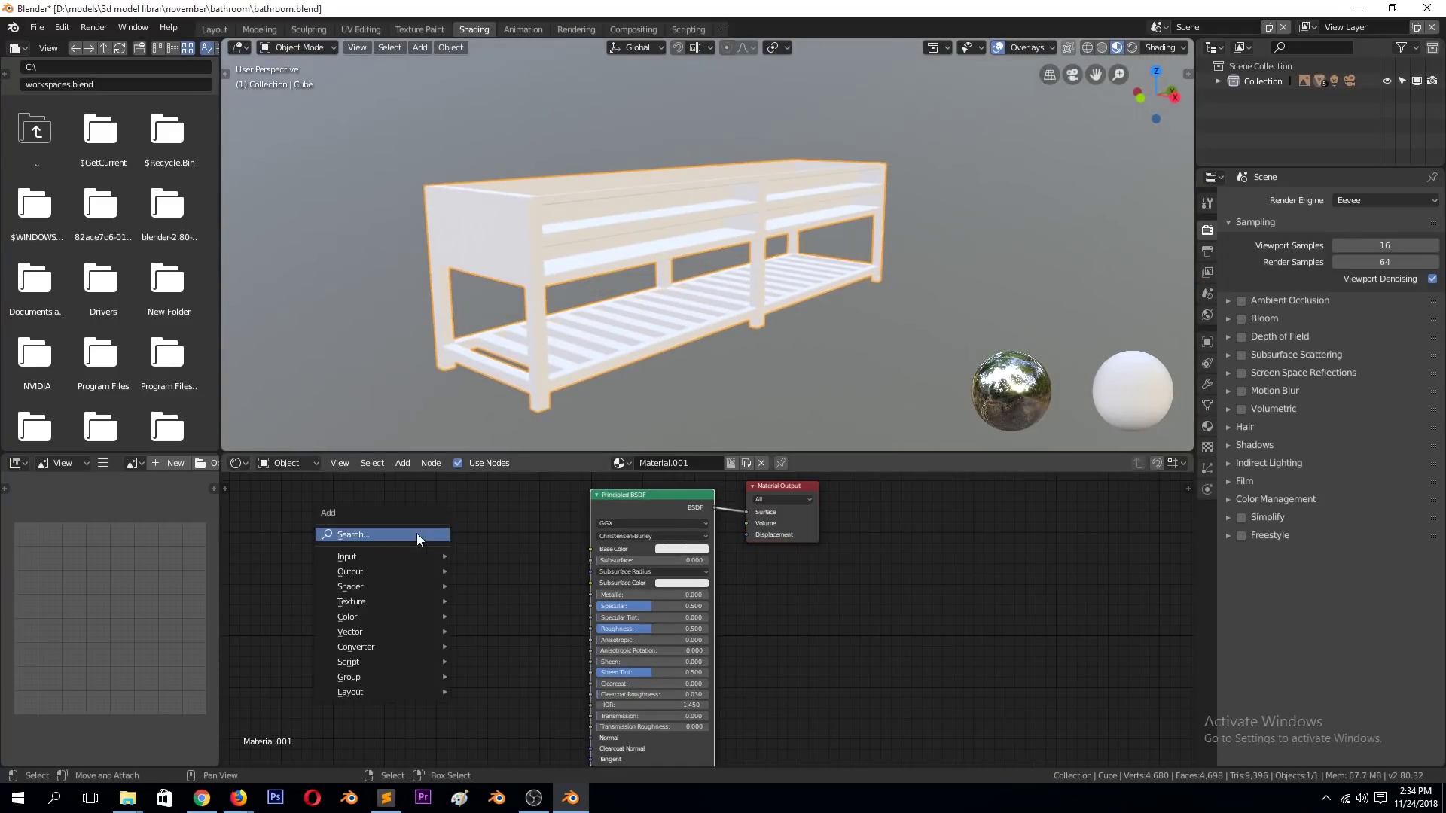
pyautogui.click(500, 484)
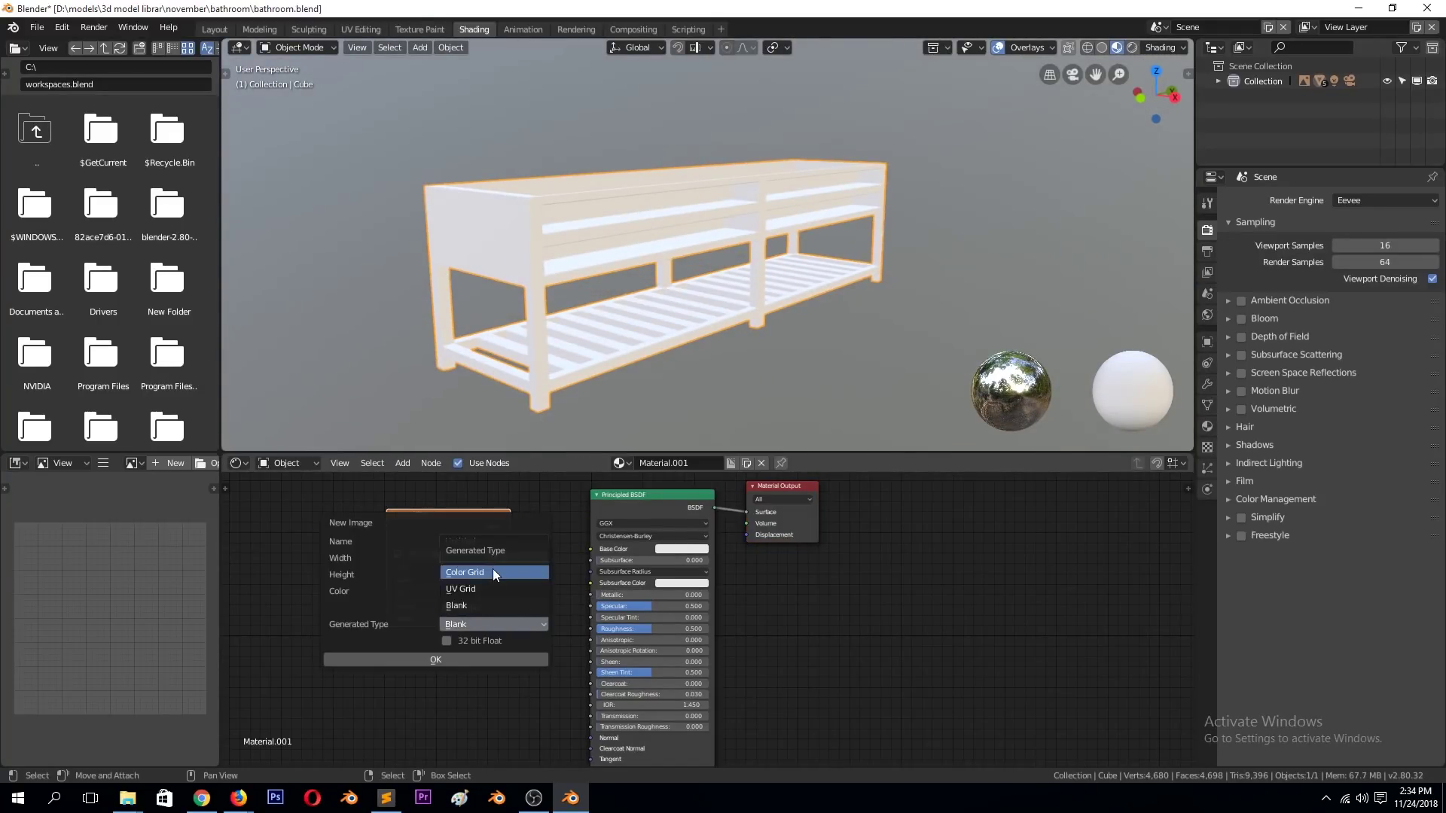
pyautogui.moveTo(510, 527); pyautogui.dragTo(592, 549)
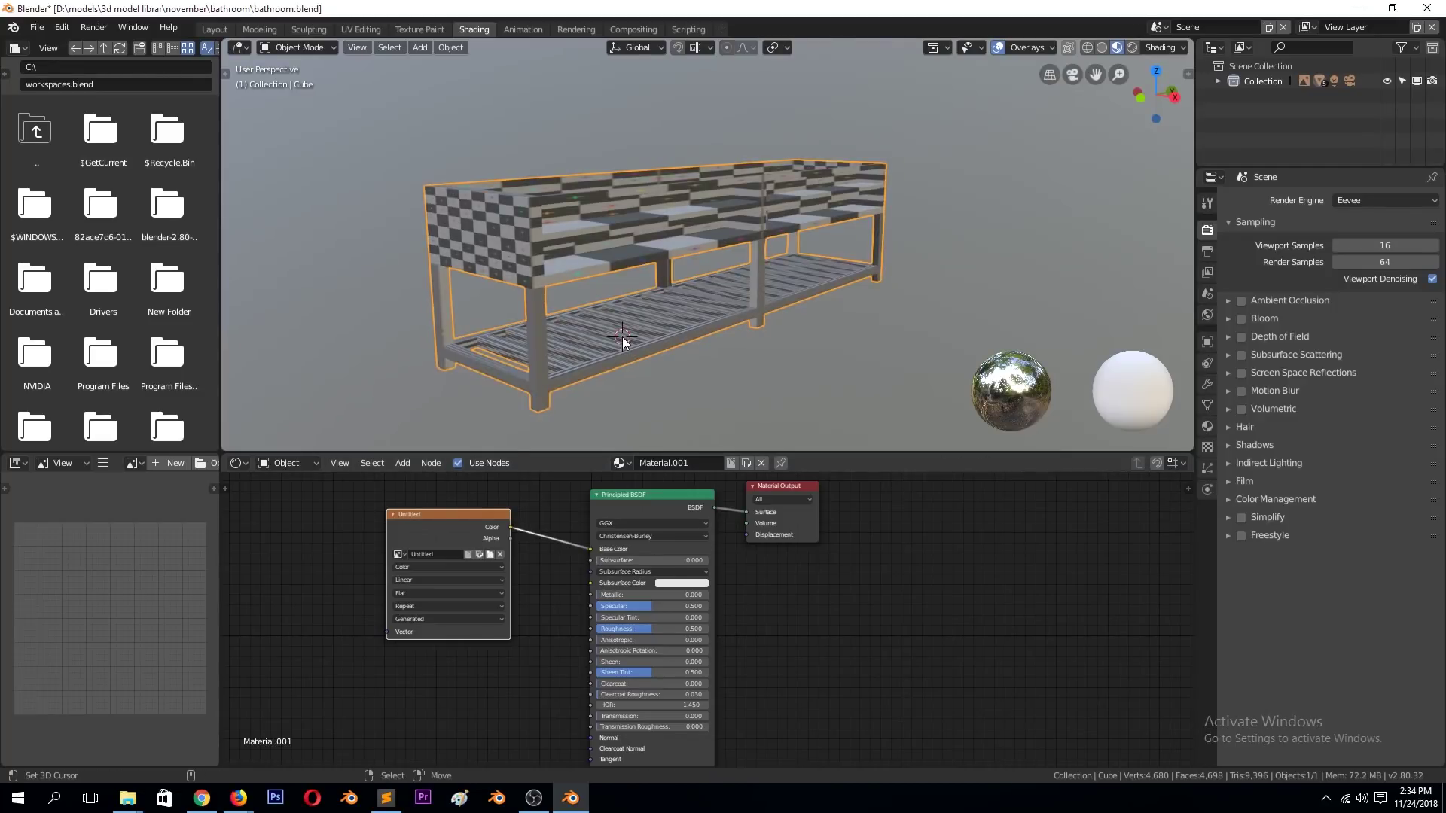
pyautogui.press('Tab')
# In UV Editing, select all of the vanity frame and unwrap it with Smart UV Project.
pyautogui.click(369, 29)
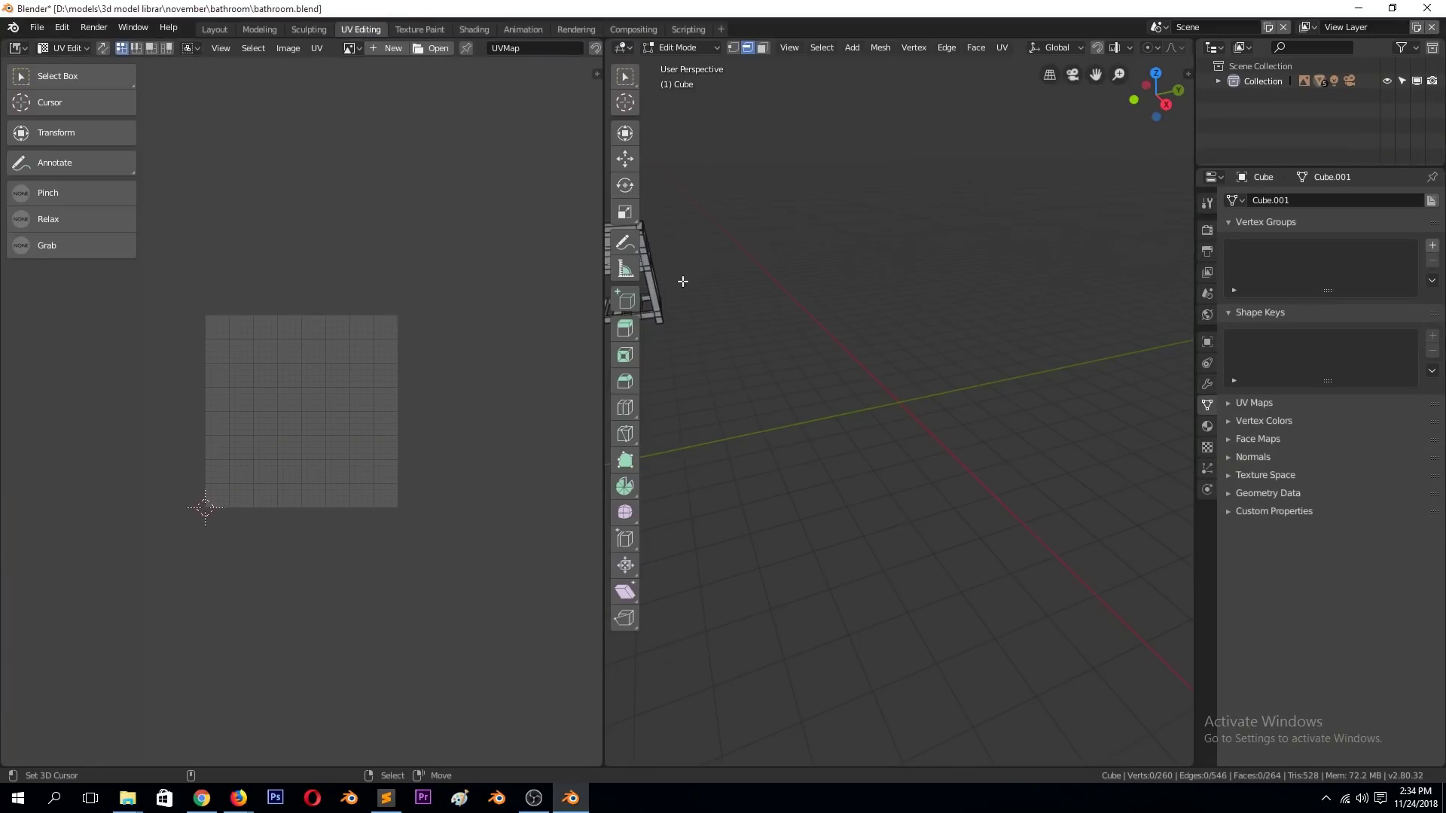
pyautogui.press('a')
pyautogui.press('u')
pyautogui.click(686, 365)
pyautogui.click(708, 462)
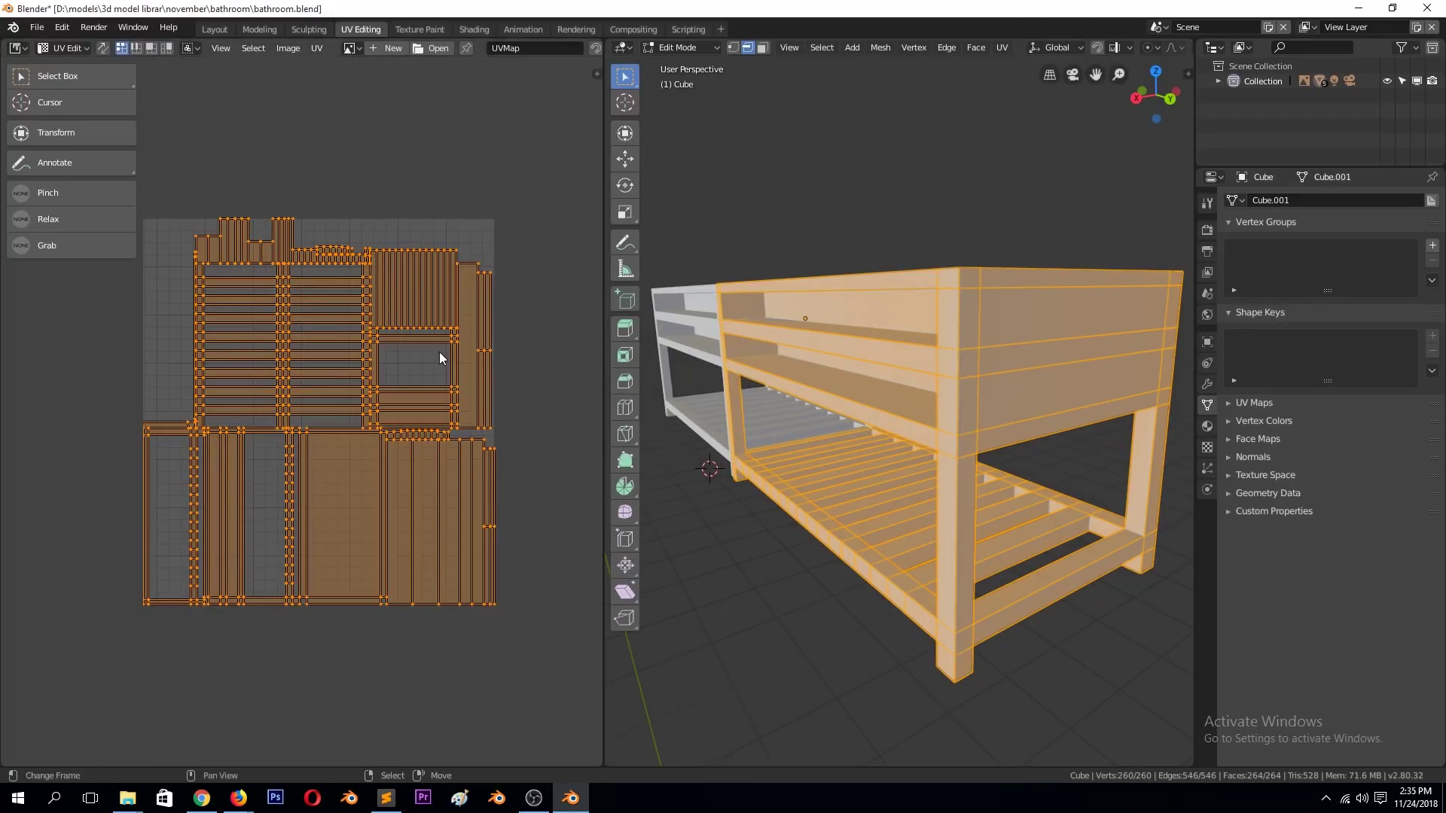
# Unhide all objects, show only the countertop, and enter its Edit Mode for edge operations.
pyautogui.press('Tab')
pyautogui.hotkey('alt', 'h')
pyautogui.moveTo(909, 306)
pyautogui.mouseDown(button='middle')
pyautogui.moveTo(929, 419)
pyautogui.moveTo(852, 235)
pyautogui.mouseUp(button='middle')
pyautogui.hotkey('shift', 'h')
pyautogui.press('Tab')
pyautogui.hotkey('ctrl', 'e')
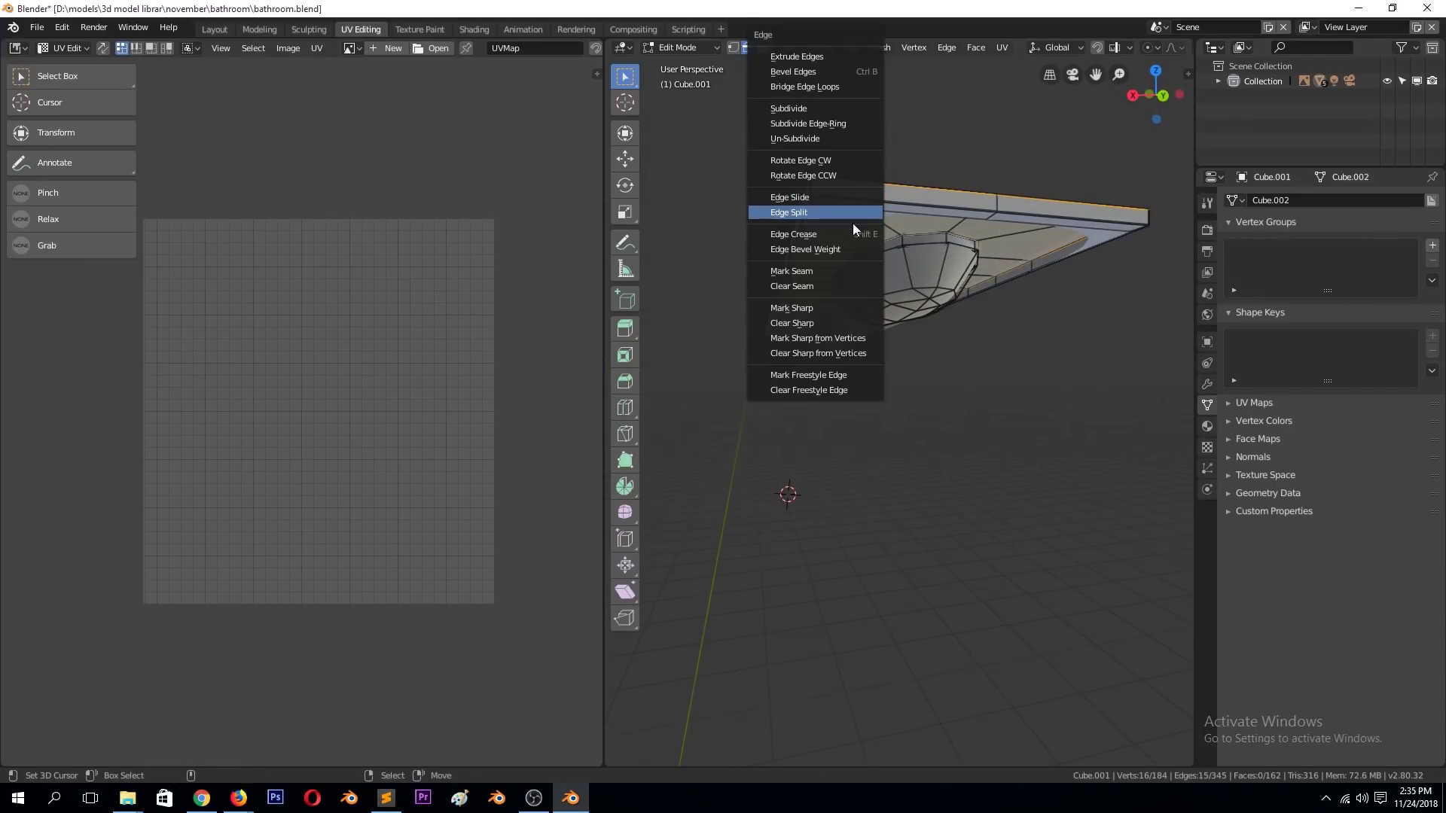
# Mark the countertop's outer and underside edge paths as seams and unwrap the whole mesh.
pyautogui.click(831, 274)
pyautogui.click(808, 188)
pyautogui.moveTo(808, 188)
pyautogui.mouseDown(button='middle')
pyautogui.moveTo(849, 313)
pyautogui.moveTo(836, 427)
pyautogui.moveTo(870, 106)
pyautogui.moveTo(904, 283)
pyautogui.moveTo(743, 422)
pyautogui.moveTo(841, 313)
pyautogui.moveTo(811, 151)
pyautogui.mouseUp(button='middle')
pyautogui.keyDown('ctrl'); pyautogui.click(881, 304); pyautogui.keyUp('ctrl')
pyautogui.hotkey('ctrl', 'e')
pyautogui.click(876, 271)
pyautogui.press('a')
pyautogui.press('u')
pyautogui.click(811, 146)
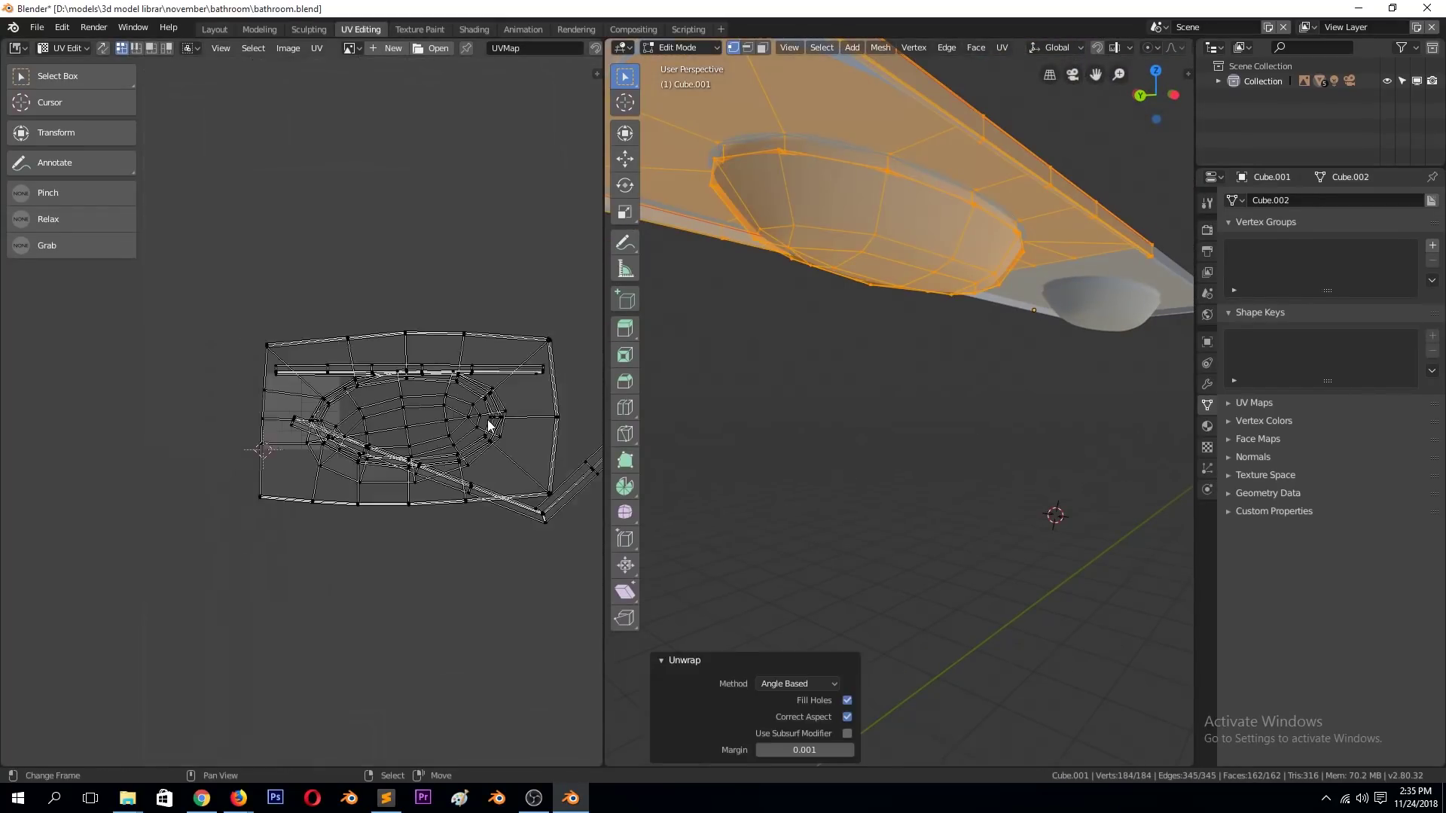
# Mark seams along the sink bowl edges underneath the countertop.
pyautogui.press('a')
pyautogui.moveTo(766, 323); pyautogui.dragTo(953, 281, button='middle')
pyautogui.press('2')
pyautogui.hotkey('alt', 'a')
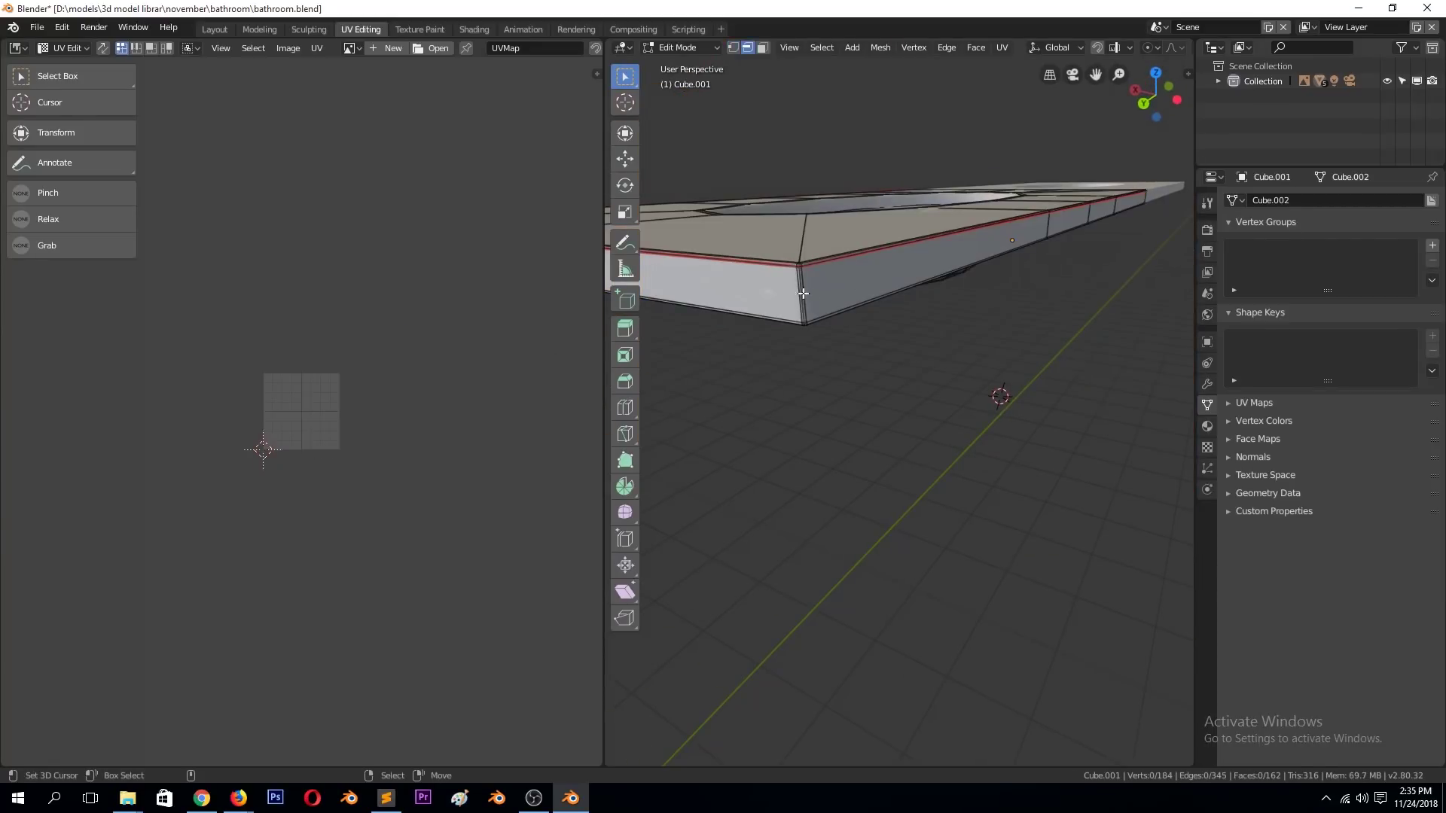
pyautogui.moveTo(803, 287); pyautogui.dragTo(809, 257, button='middle')
pyautogui.hotkey('ctrl', 'e')
pyautogui.click(791, 234)
# Re-unwrap the countertop with the sink seams, return to Object Mode, and save bathroom.blend.
pyautogui.press('a')
pyautogui.press('u')
pyautogui.click(889, 213)
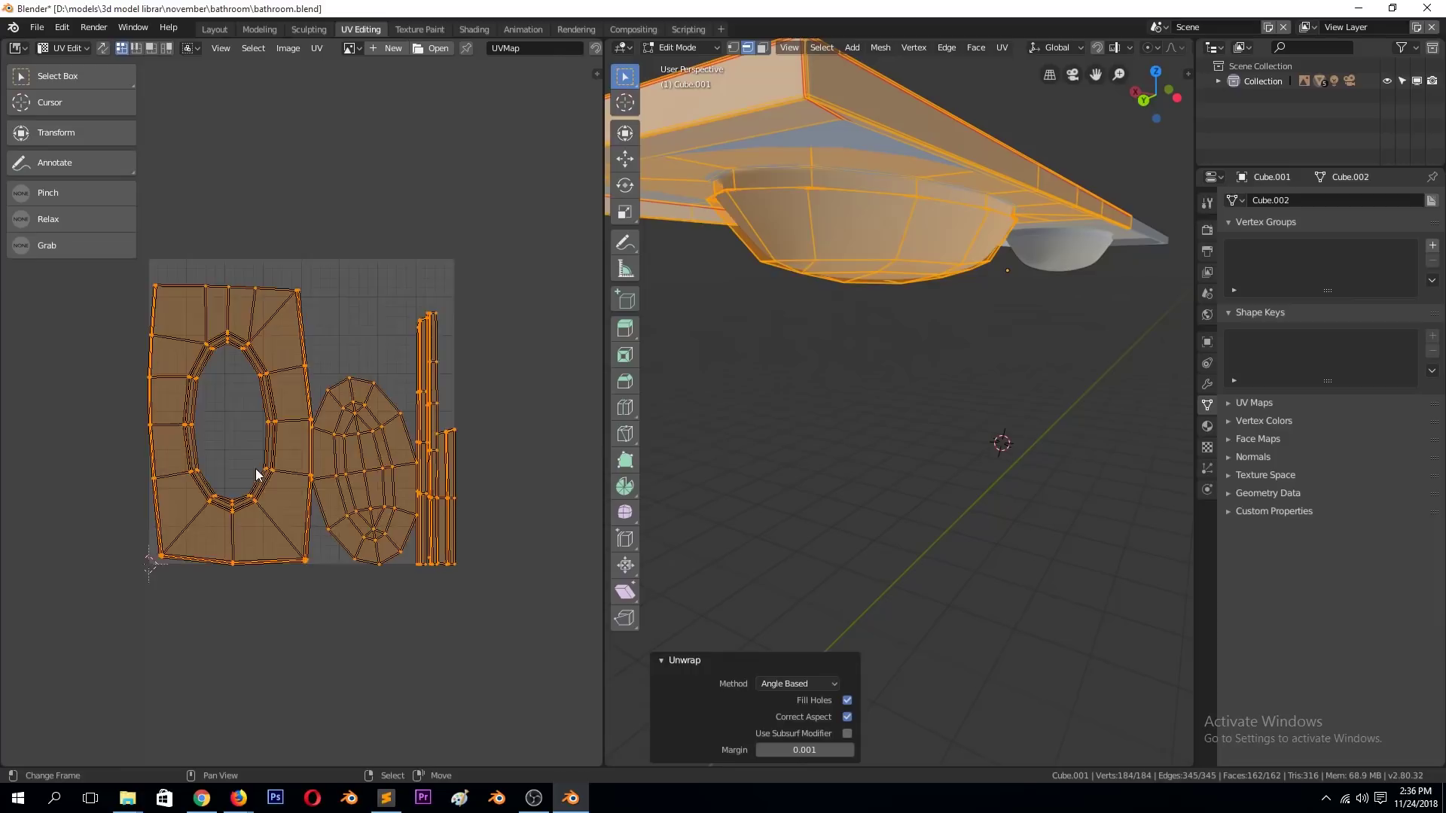
pyautogui.press('Tab')
pyautogui.hotkey('ctrl', 's')
pyautogui.moveTo(899, 276)
pyautogui.mouseDown(button='middle')
pyautogui.moveTo(869, 287)
pyautogui.moveTo(992, 295)
pyautogui.moveTo(889, 384)
pyautogui.mouseUp(button='middle')
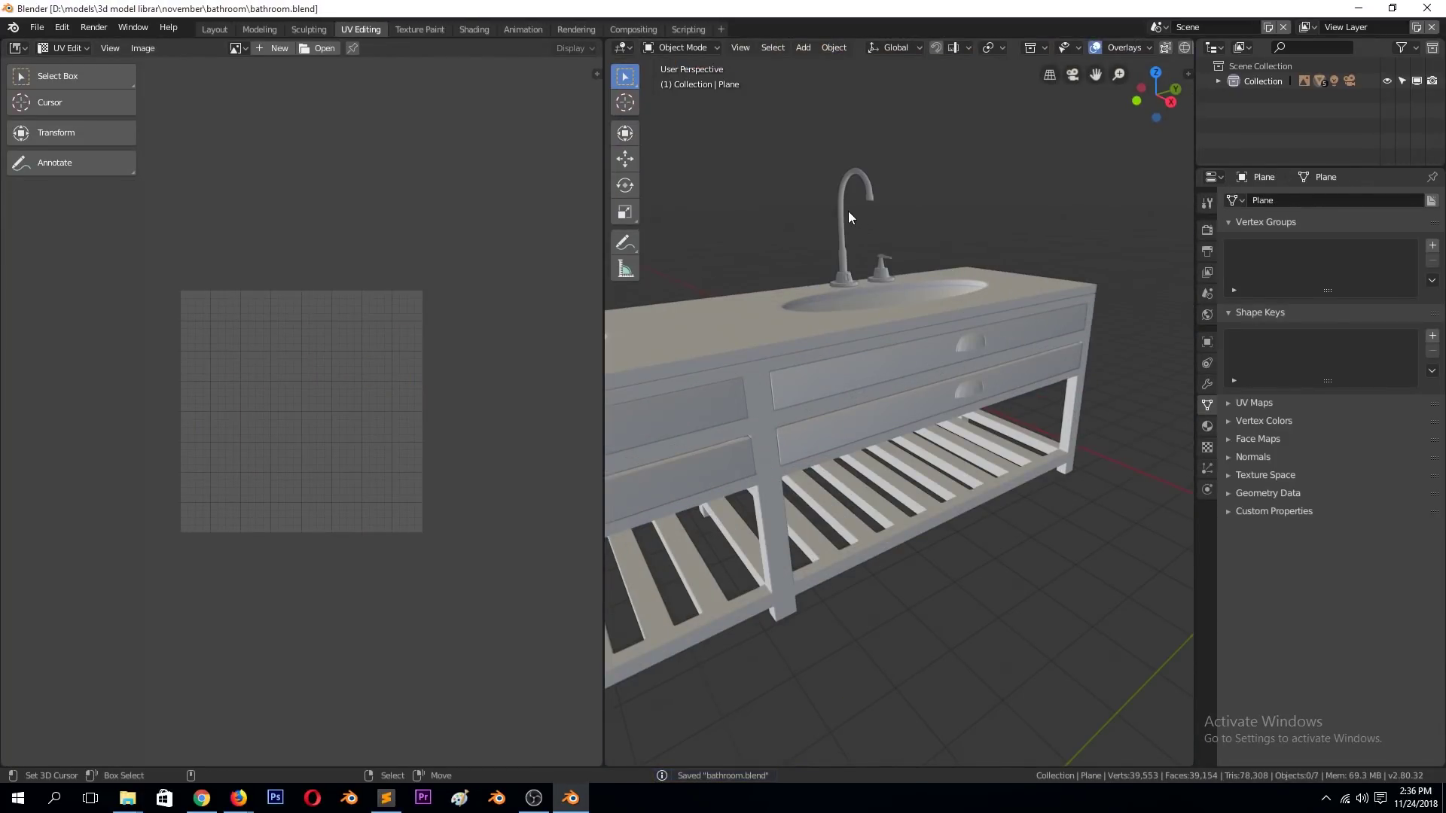
# Edit the faucet and mark a vertical edge loop on it as a seam.
pyautogui.click(848, 217)
pyautogui.press('Tab')
pyautogui.press('KP_Decimal')
pyautogui.moveTo(949, 113); pyautogui.dragTo(949, 151, button='middle')
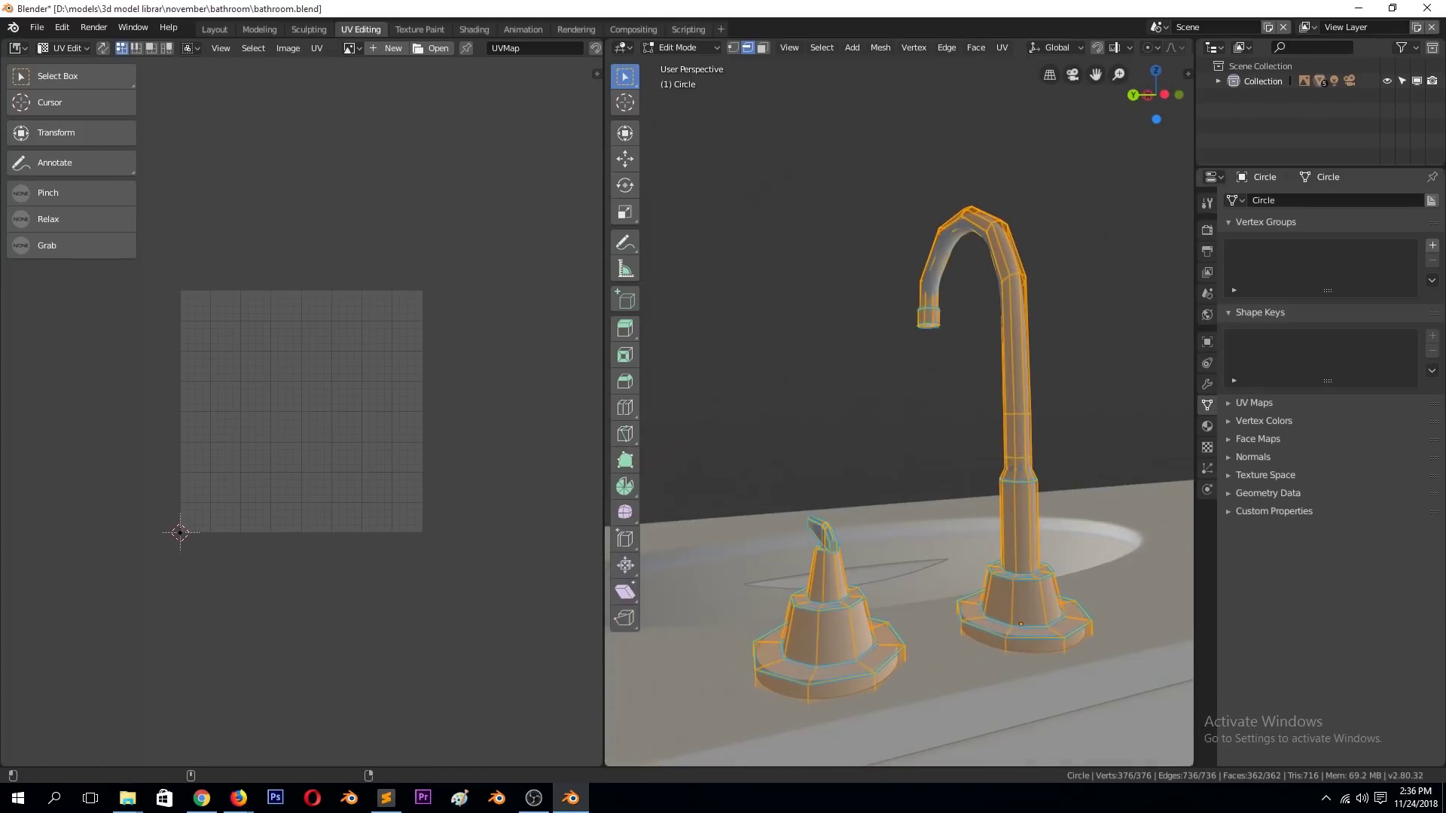
pyautogui.keyDown('alt'); pyautogui.click(1021, 377); pyautogui.keyUp('alt')
pyautogui.hotkey('ctrl', 'e')
pyautogui.click(1090, 507)
# Mark seams on the handle loop and handle-tip loop, then unwrap the whole faucet.
pyautogui.keyDown('alt'); pyautogui.click(852, 648); pyautogui.keyUp('alt')
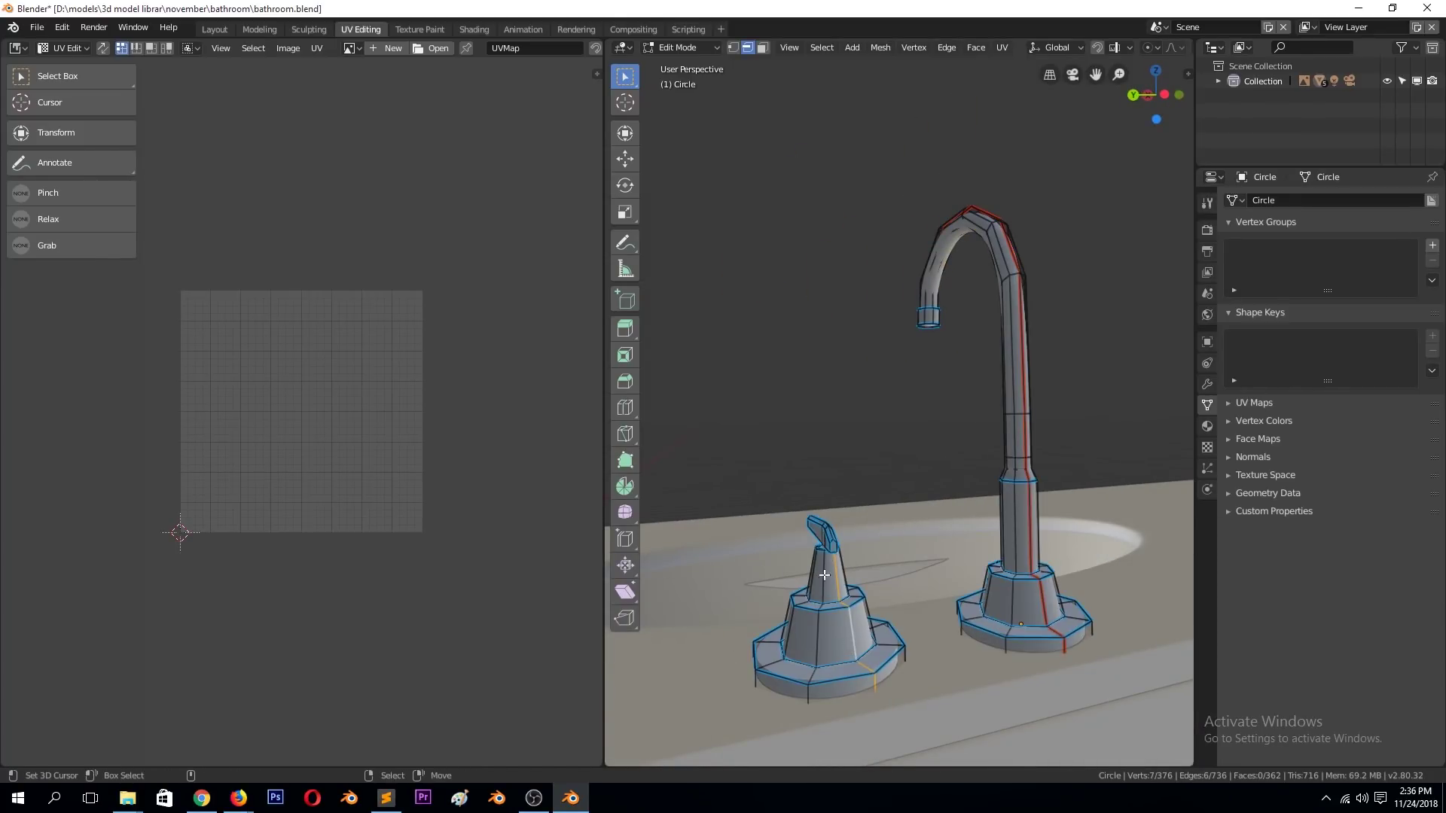
pyautogui.hotkey('ctrl', 'e')
pyautogui.click(914, 531)
pyautogui.keyDown('alt'); pyautogui.click(830, 539); pyautogui.keyUp('alt')
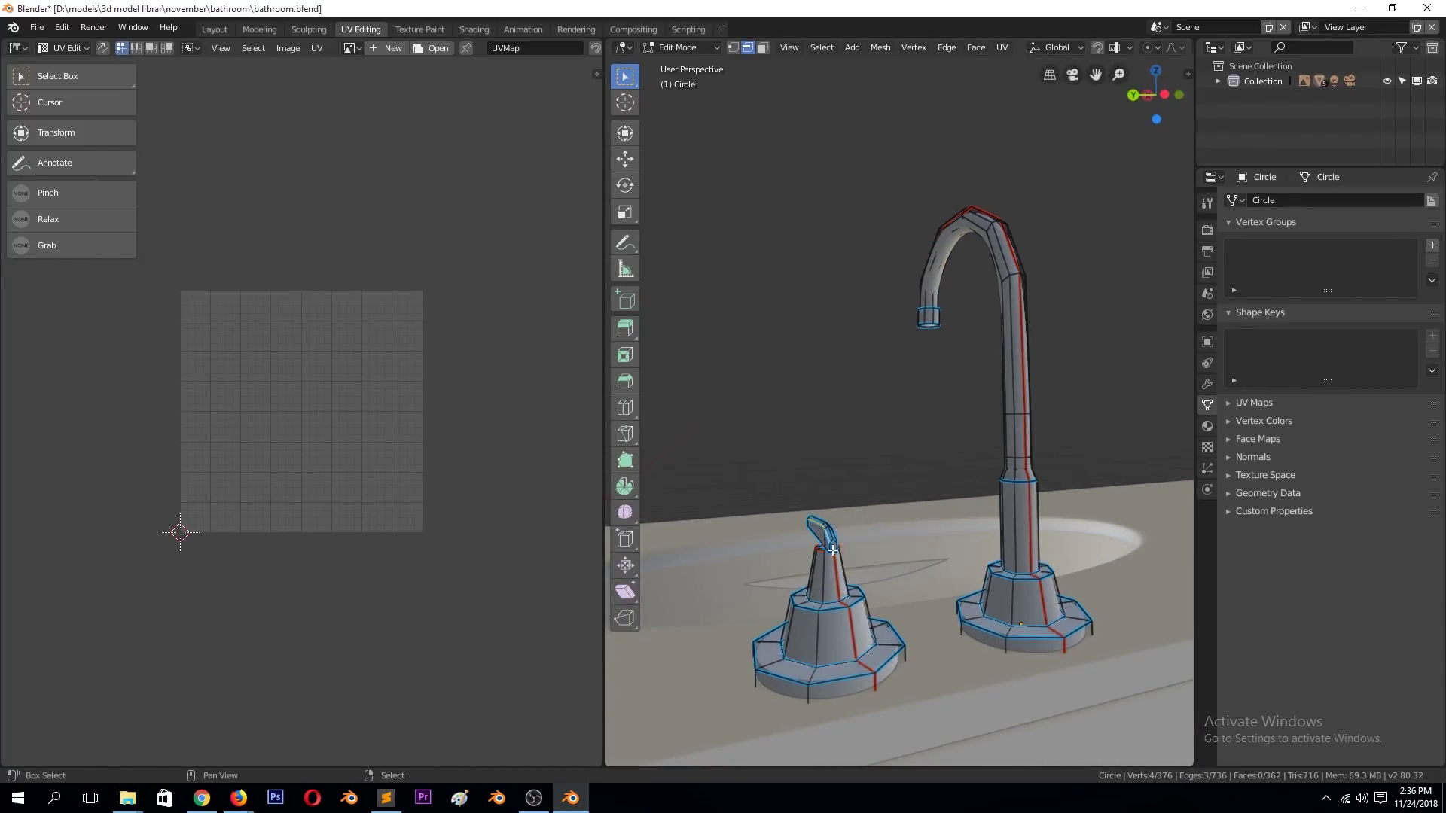
pyautogui.hotkey('ctrl', 'e')
pyautogui.click(829, 557)
pyautogui.press('a')
pyautogui.press('u')
pyautogui.click(828, 555)
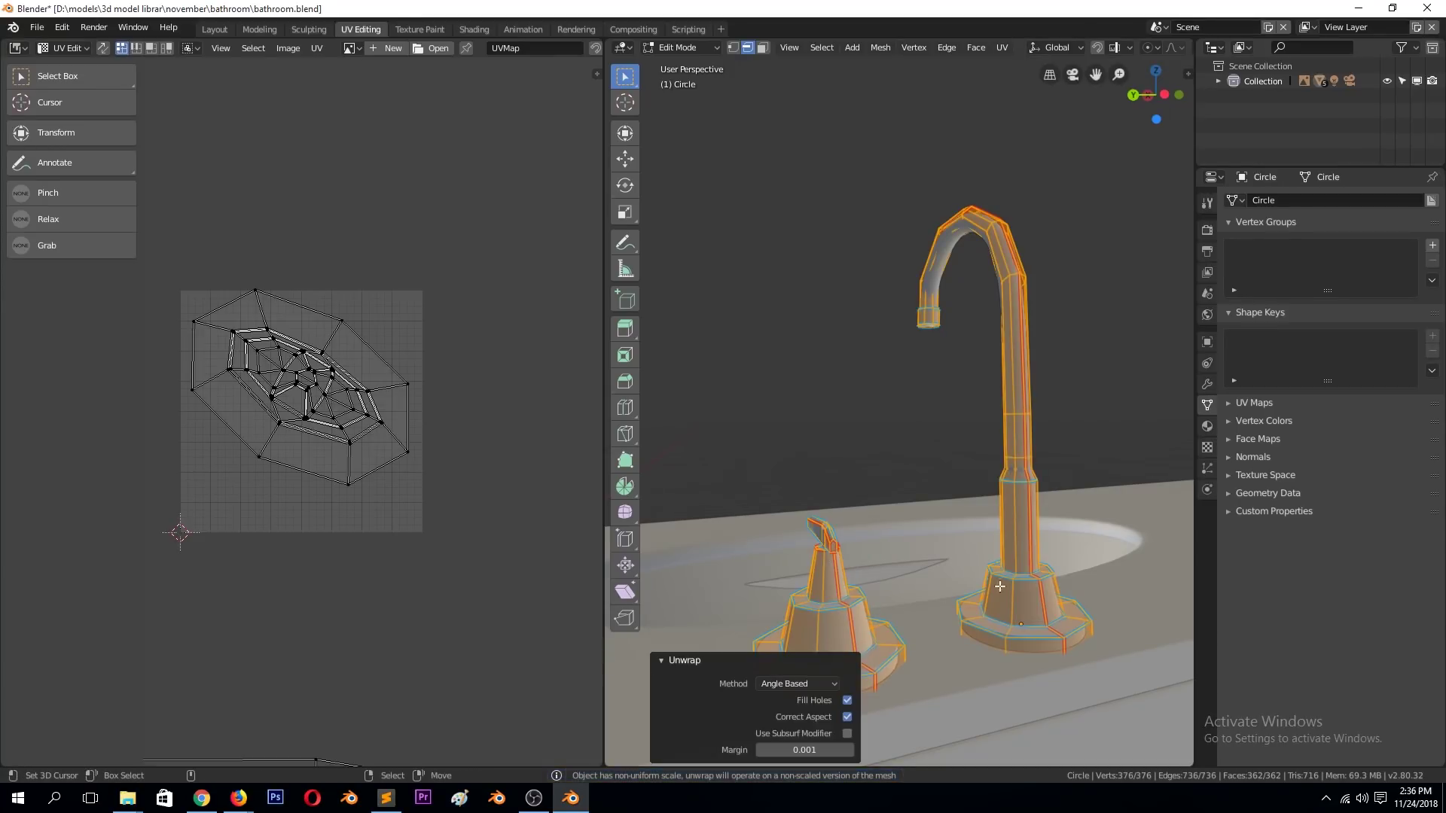
# Apply the faucet's scale and unwrap it again.
pyautogui.moveTo(1008, 435); pyautogui.dragTo(826, 621, button='middle')
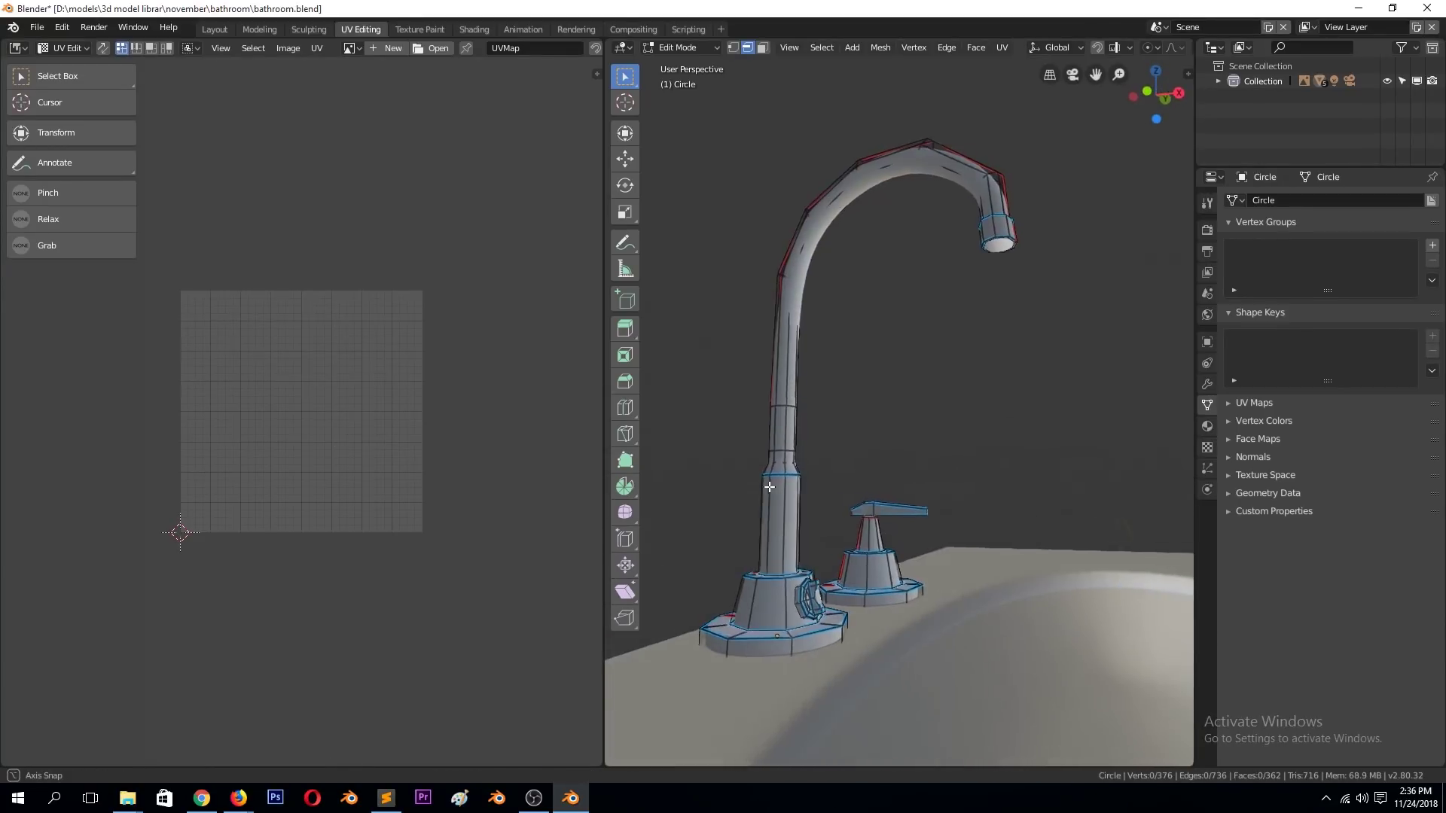
pyautogui.hotkey('alt', 'a')
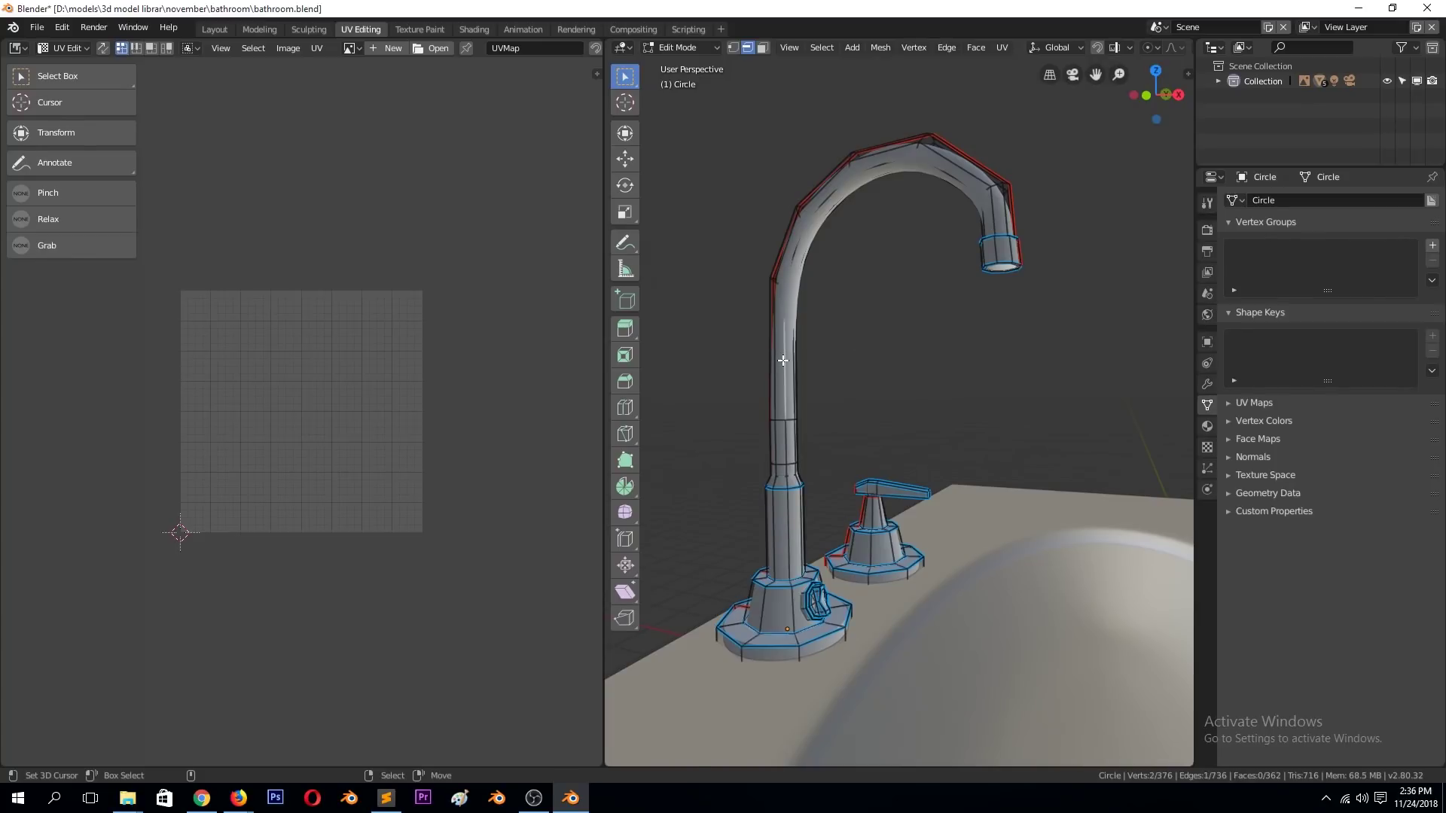
pyautogui.hotkey('ctrl', 'l')
pyautogui.press('Tab')
pyautogui.hotkey('ctrl', 'a')
pyautogui.click(872, 462)
pyautogui.press('Tab')
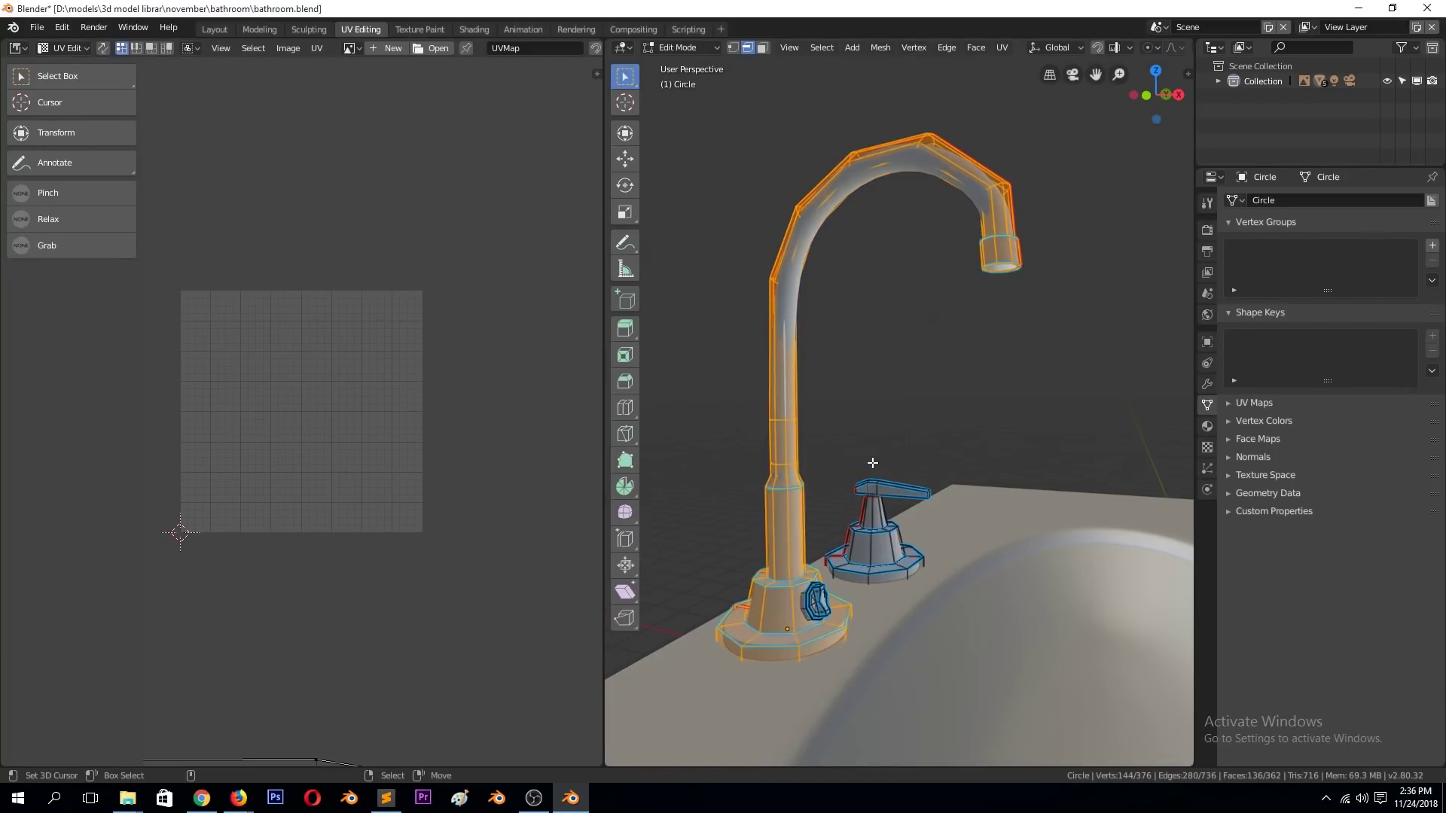
pyautogui.press('u')
# Select the knob on the faucet base and frame it in an orthographic view.
pyautogui.click(821, 599)
pyautogui.hotkey('ctrl', 'l')
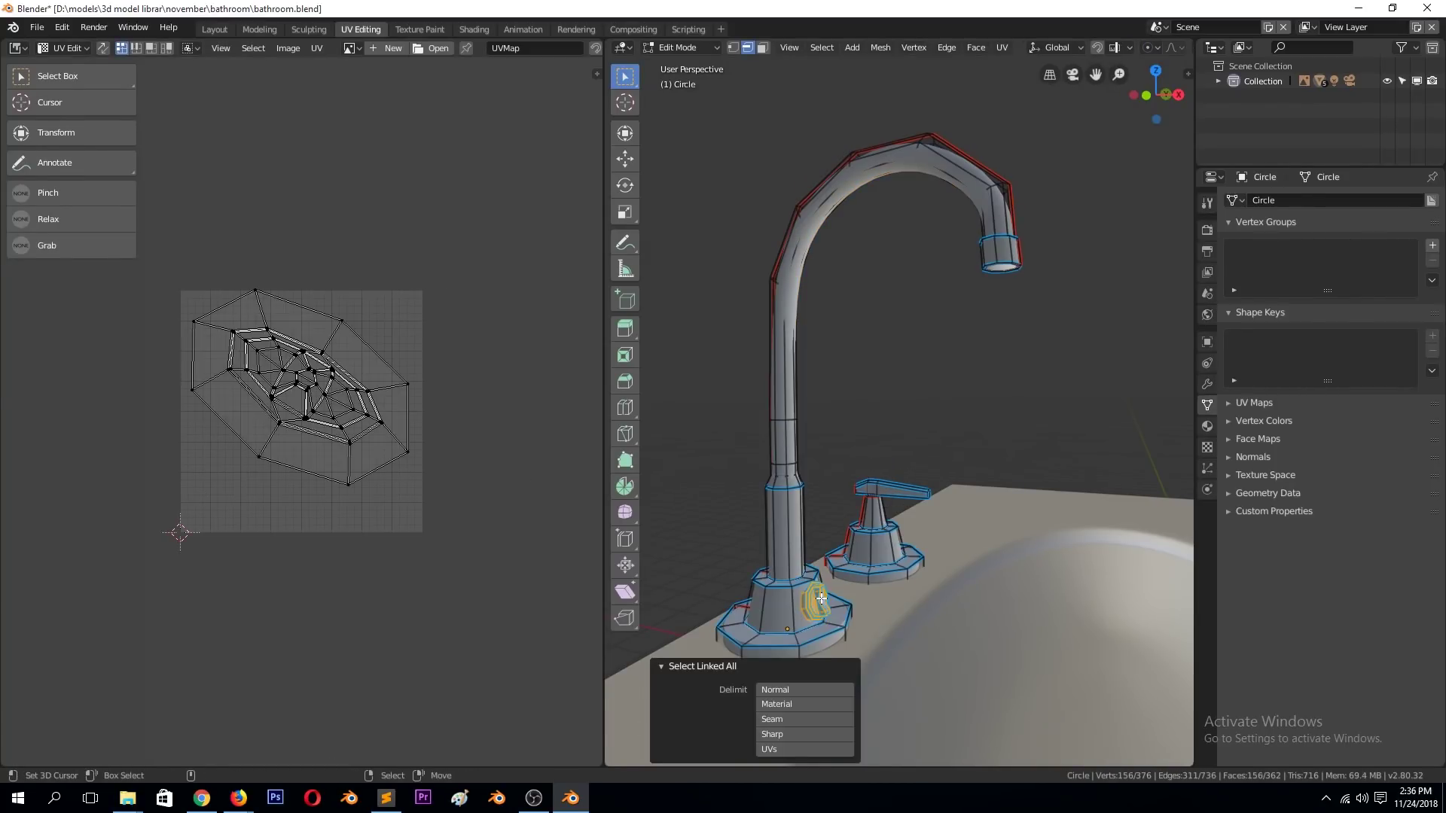
pyautogui.press('KP_Decimal')
pyautogui.scroll(3, 1038, 430)
pyautogui.hotkey('alt', 'a')
pyautogui.moveTo(941, 392); pyautogui.dragTo(880, 366, button='middle')
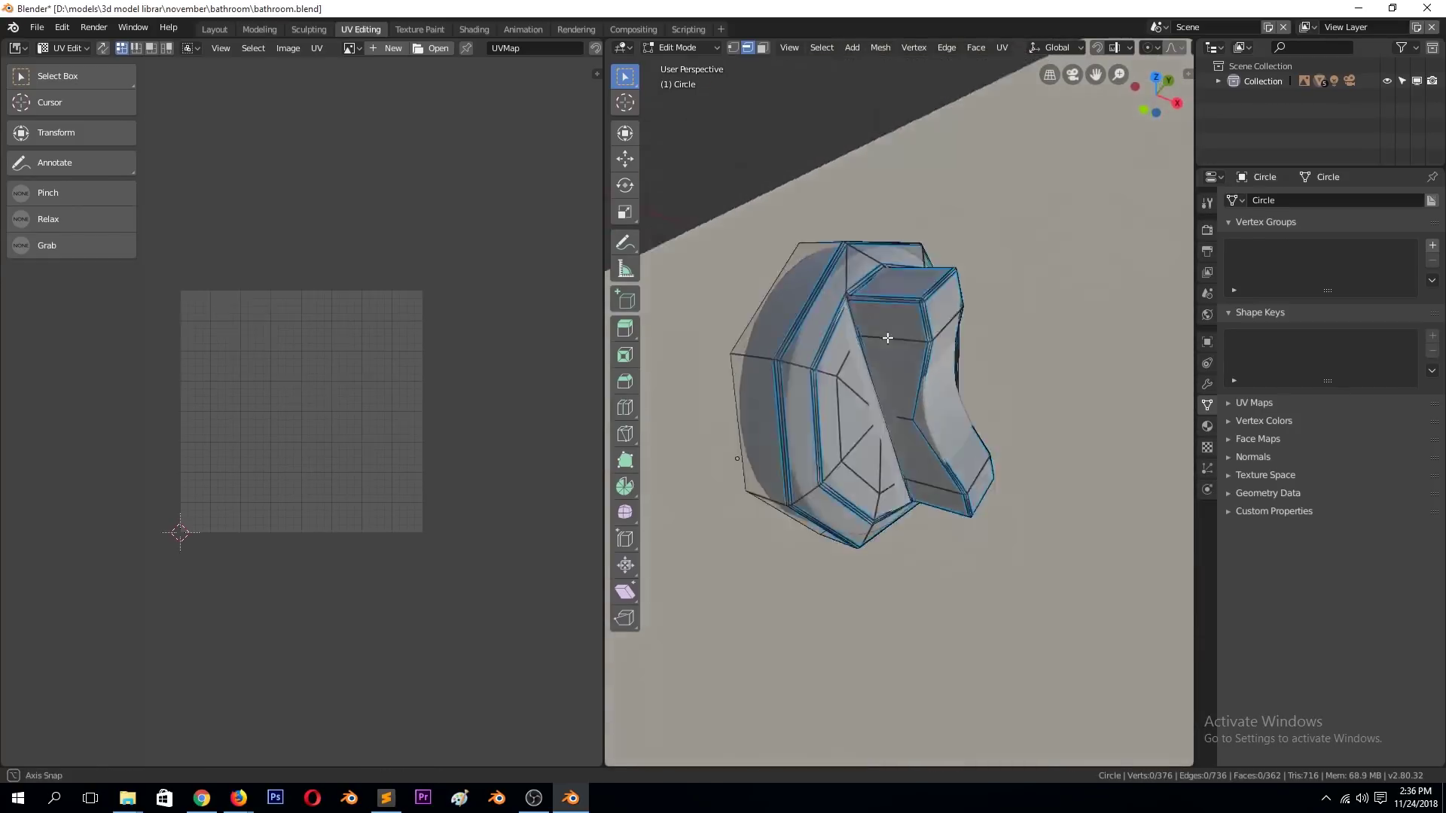
pyautogui.press('KP_5')
# Mark an edge loop on the knob as a seam and unwrap the knob.
pyautogui.hotkey('ctrl', 'e')
pyautogui.click(876, 289)
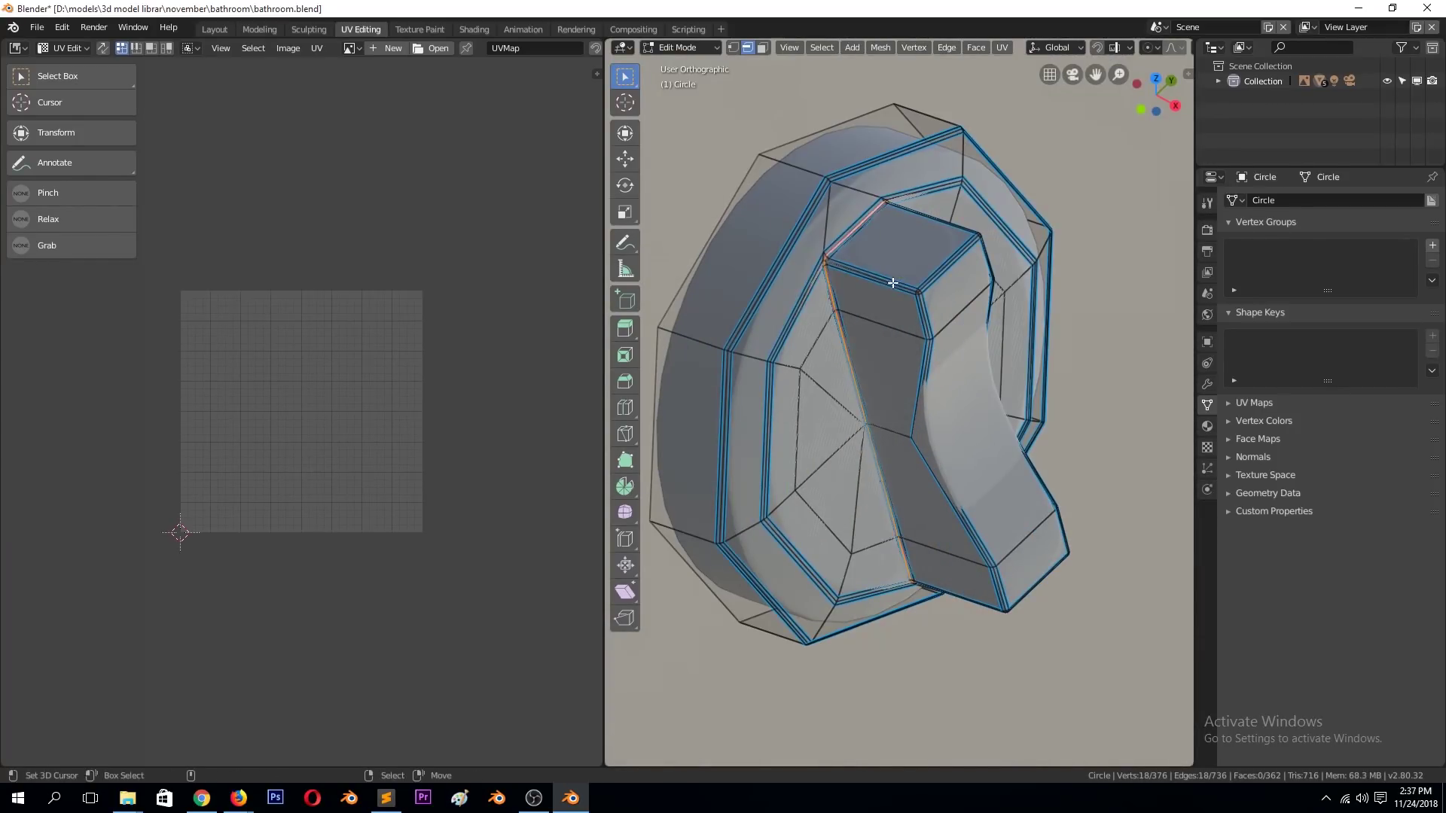
pyautogui.moveTo(876, 289); pyautogui.dragTo(888, 226, button='middle')
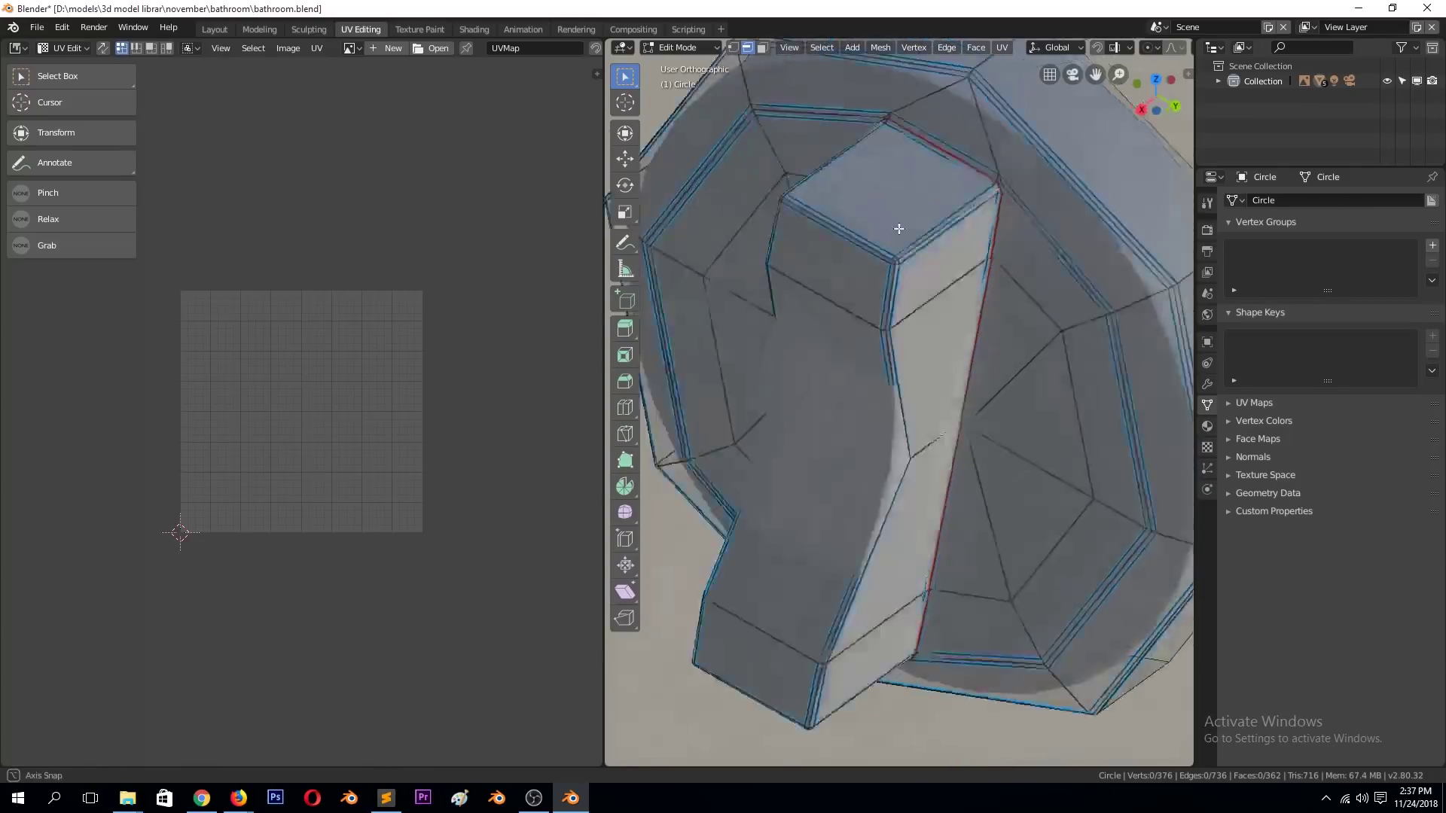
pyautogui.hotkey('ctrl', 'l')
pyautogui.press('u')
pyautogui.scroll(4, 265, 513)
pyautogui.scroll(-3, 753, 339)
pyautogui.hotkey('alt', 'a')
pyautogui.moveTo(753, 339)
pyautogui.mouseDown(button='middle')
pyautogui.moveTo(763, 379)
pyautogui.moveTo(969, 308)
pyautogui.mouseUp(button='middle')
pyautogui.hotkey('ctrl', 'e')
# Mark the chosen knob edges as a seam and unwrap the knob again.
pyautogui.click(1014, 281)
pyautogui.press('a')
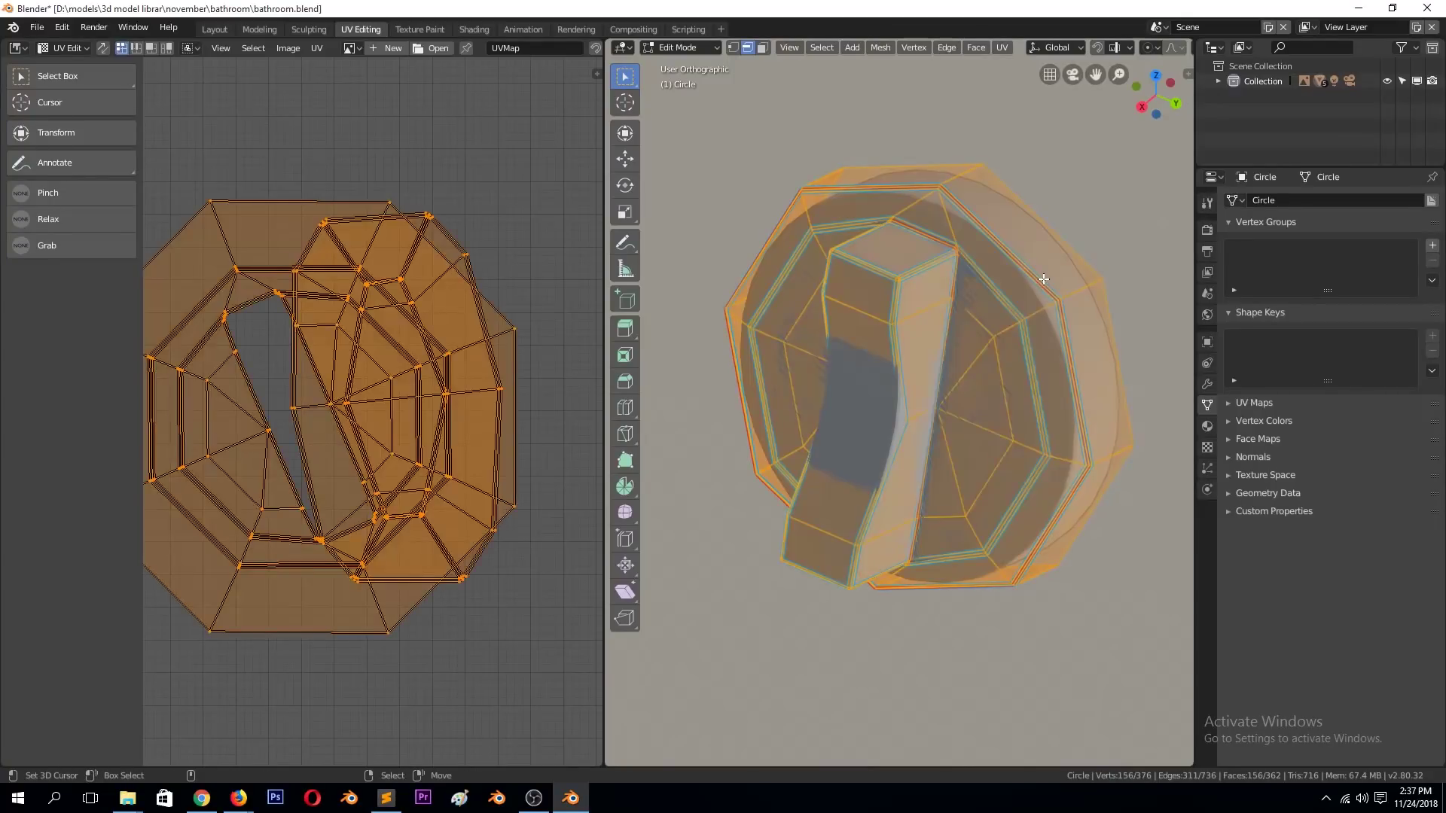
pyautogui.press('u')
pyautogui.press('Return')
pyautogui.scroll(-3, 254, 494)
pyautogui.scroll(3, 301, 269)
pyautogui.scroll(2, 467, 139)
pyautogui.moveTo(449, 201); pyautogui.dragTo(201, 303, button='middle')
# Re-unwrap the knob into separate UV islands from its UV layout.
pyautogui.click(202, 302)
pyautogui.scroll(4, 202, 303)
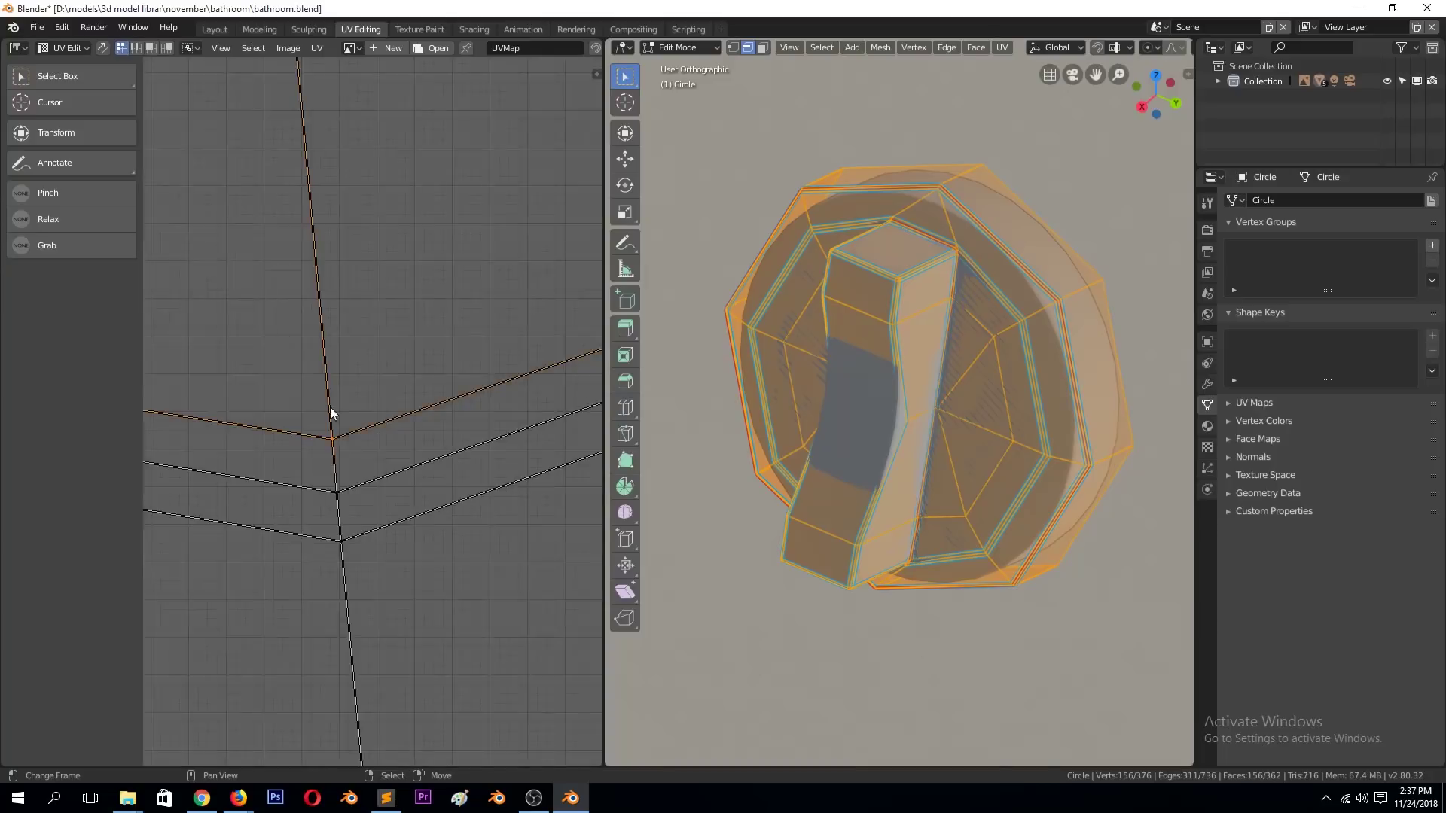
pyautogui.scroll(-1, 407, 415)
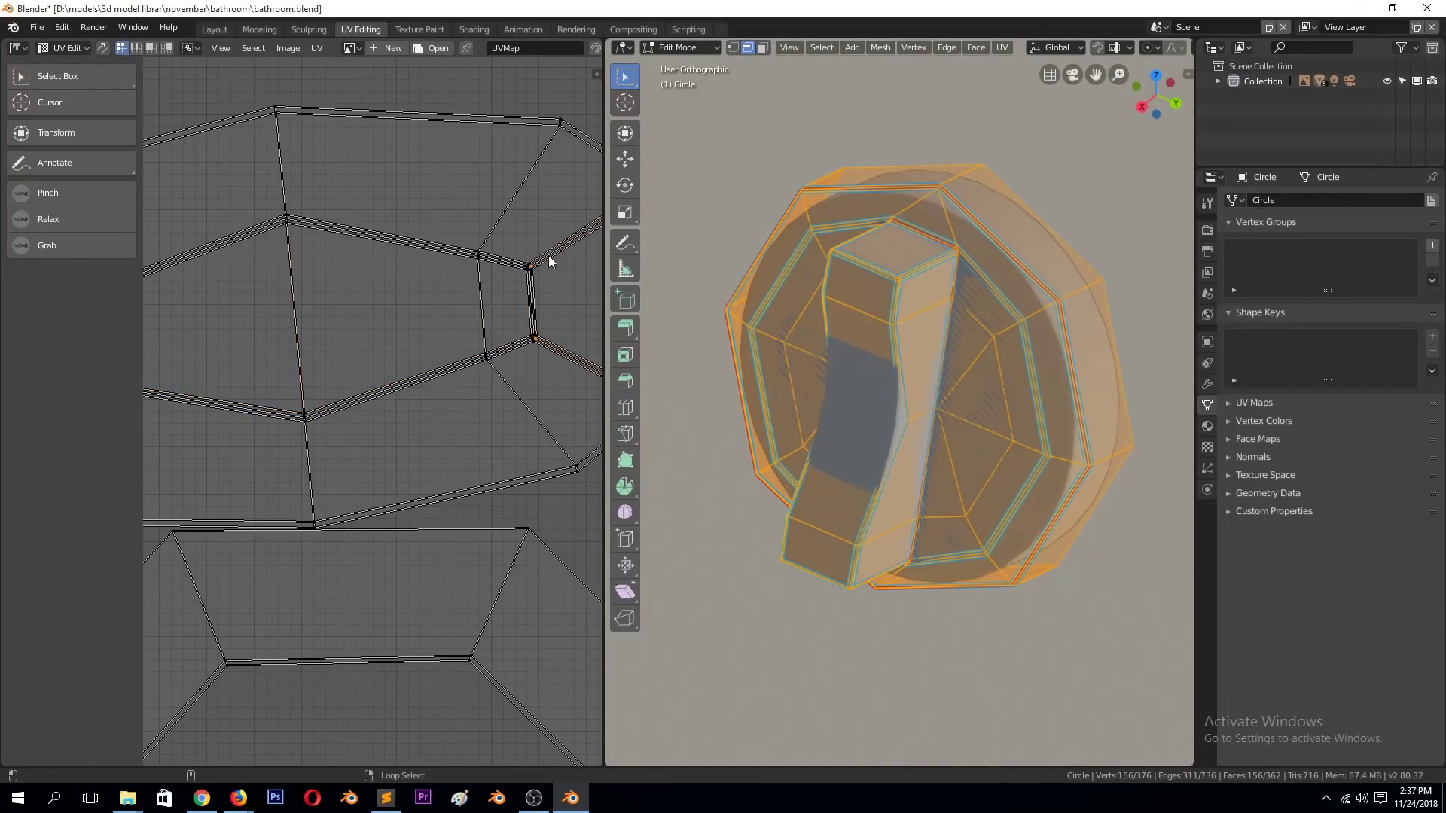
pyautogui.scroll(-3, 206, 429)
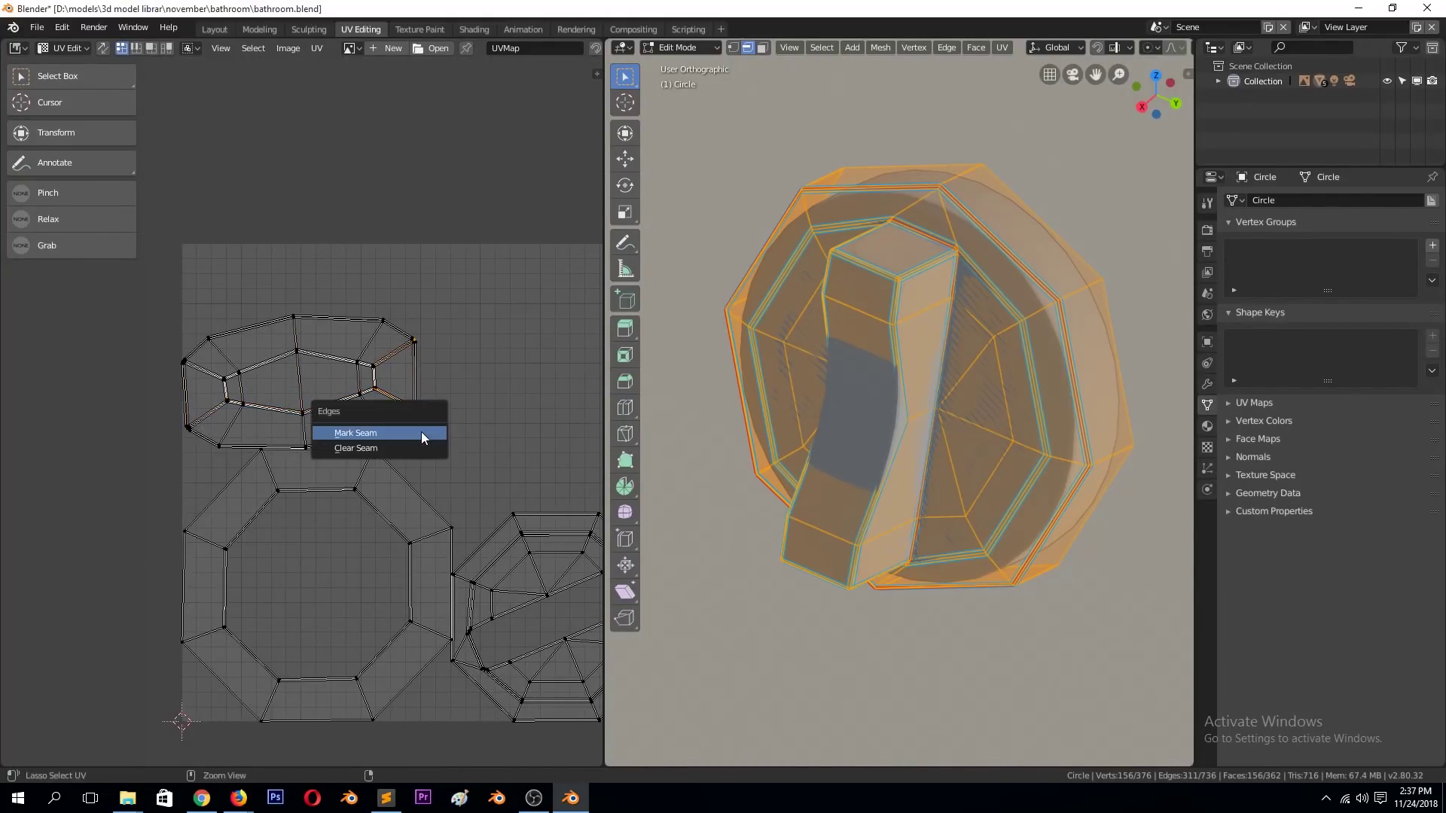
pyautogui.scroll(4, 204, 424)
pyautogui.hotkey('ctrl', 'l')
pyautogui.click(419, 497)
pyautogui.scroll(-3, 431, 497)
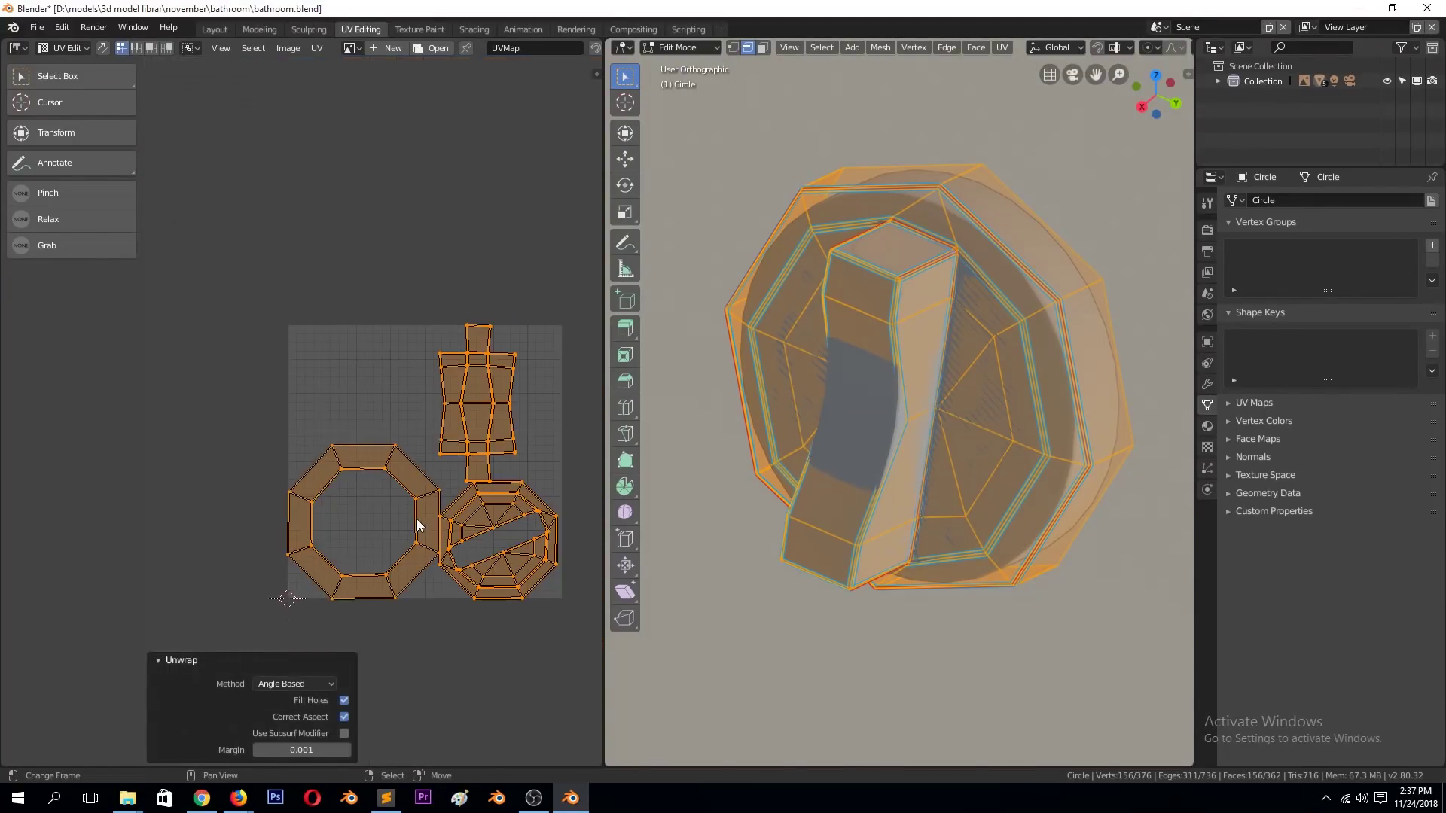
# Leave the isolated view, select the whole faucet handle, and unwrap it.
pyautogui.press('KP_Divide')
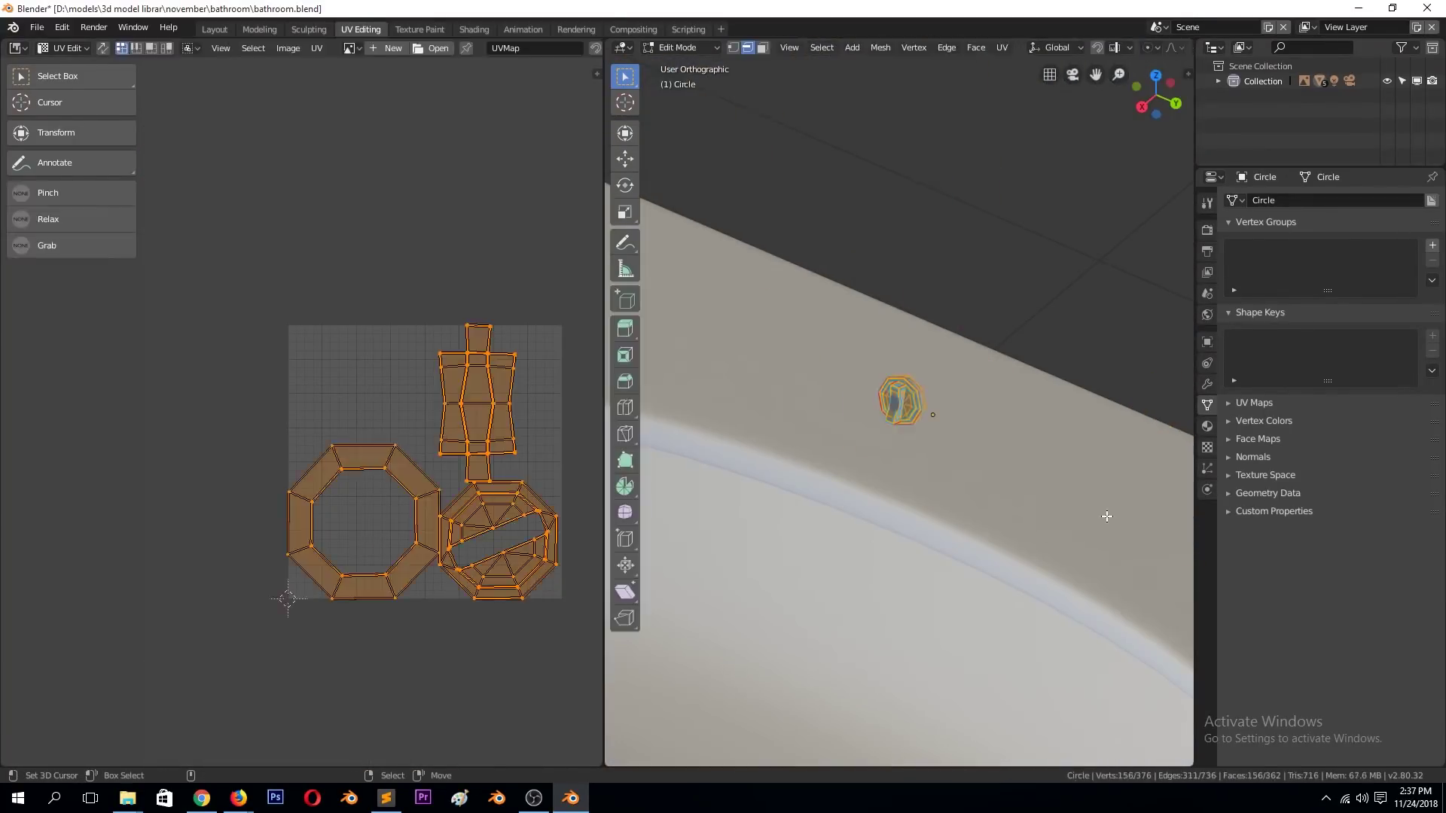
pyautogui.scroll(5, 1086, 517)
pyautogui.hotkey('alt', 'a')
pyautogui.scroll(4, 1030, 516)
pyautogui.scroll(-4, 979, 538)
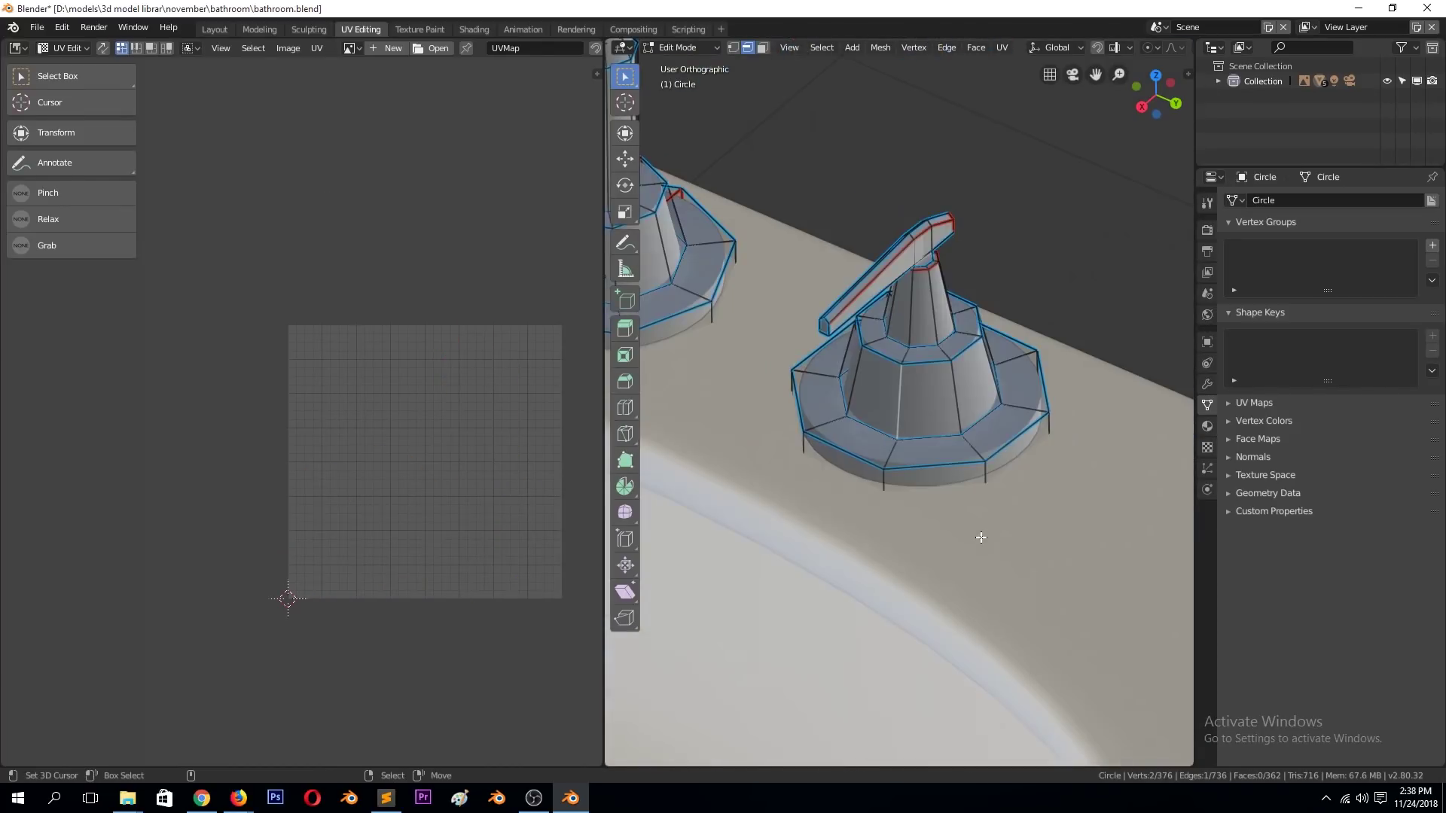
pyautogui.hotkey('ctrl', 'l')
pyautogui.press('u')
pyautogui.click(951, 435)
pyautogui.scroll(-3, 966, 394)
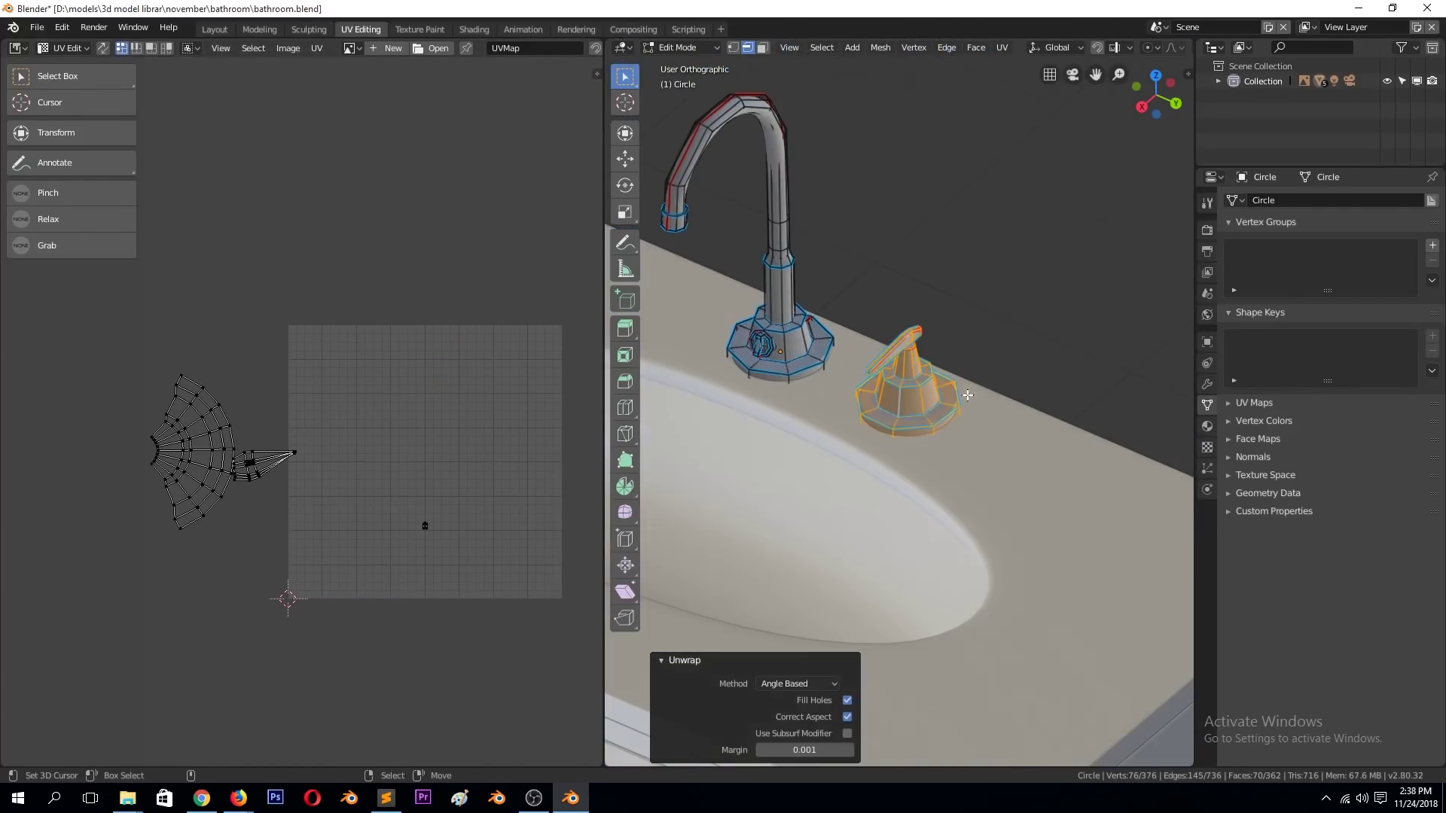
# Move one vertex of the handle's UV island to a new position.
pyautogui.click(253, 467)
pyautogui.scroll(5, 248, 475)
pyautogui.scroll(4, 248, 474)
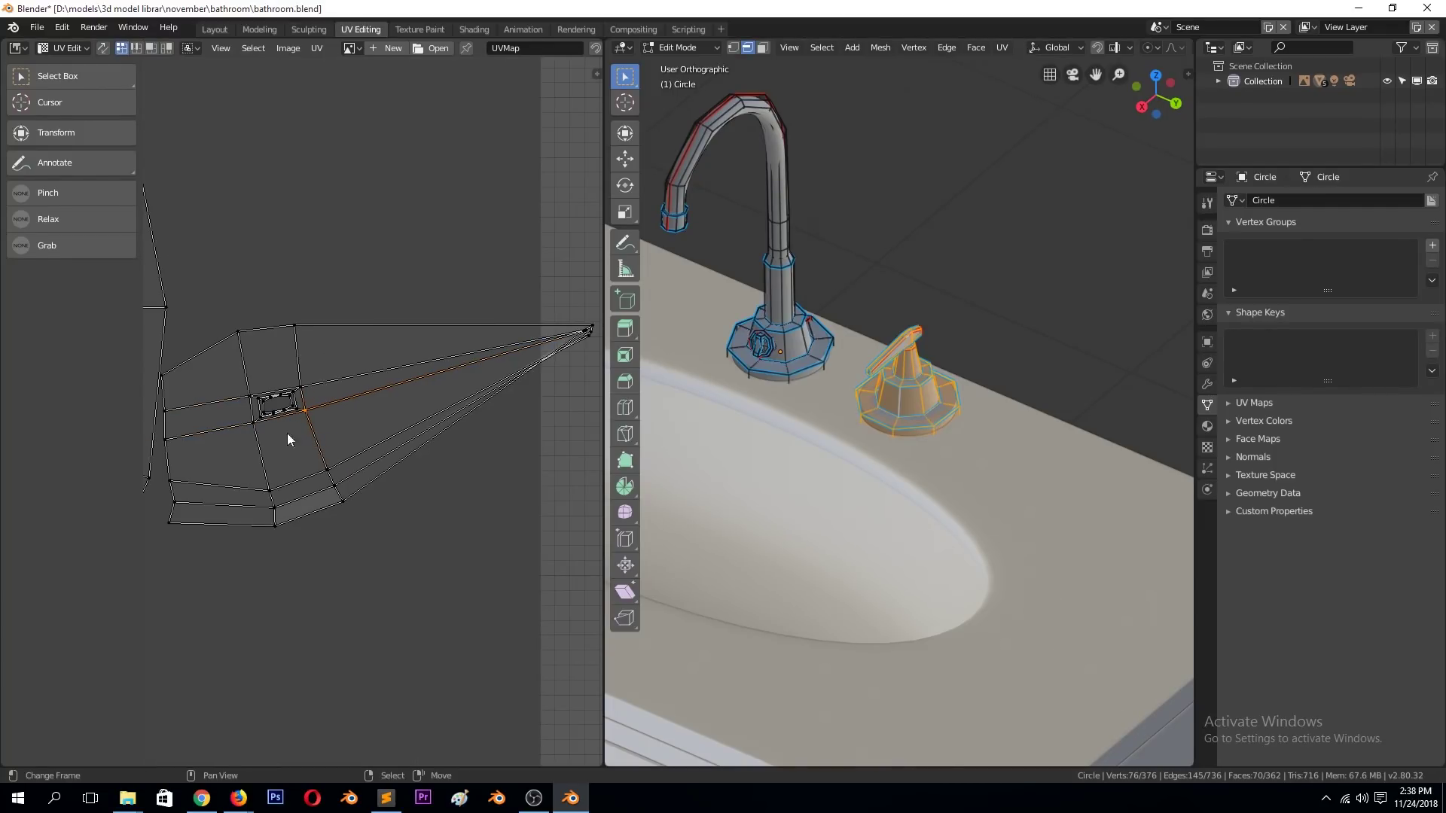
pyautogui.press('KP_Decimal')
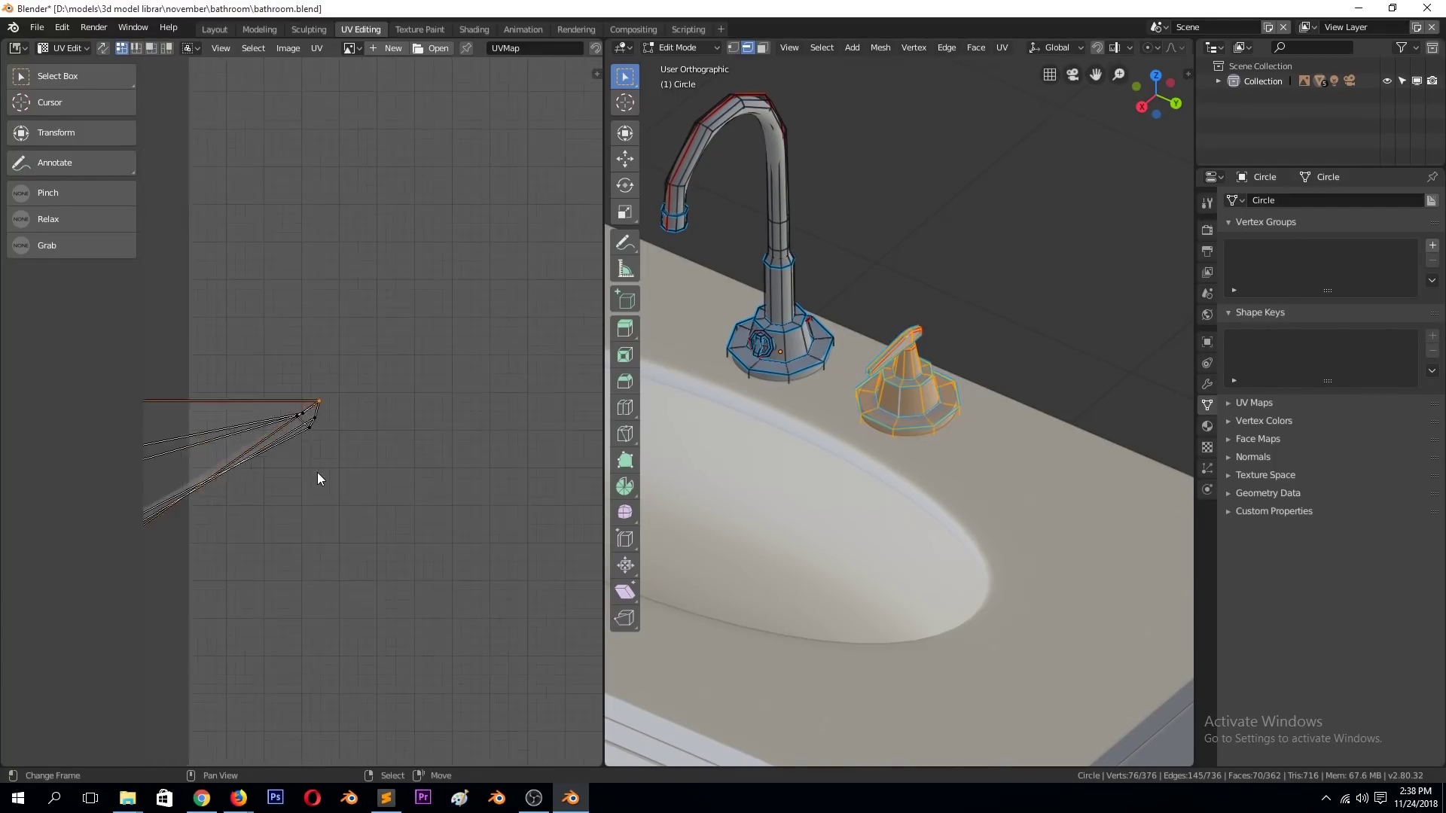
pyautogui.scroll(4, 319, 476)
pyautogui.scroll(-4, 366, 432)
pyautogui.press('g')
pyautogui.click(408, 274)
# Re-unwrap all of the handle's UVs into a fan layout and exit Edit Mode.
pyautogui.hotkey('alt', 'a')
pyautogui.press('a')
pyautogui.press('u')
pyautogui.click(372, 531)
pyautogui.scroll(-4, 427, 453)
pyautogui.scroll(7, 427, 453)
pyautogui.moveTo(545, 522); pyautogui.dragTo(212, 346, button='middle')
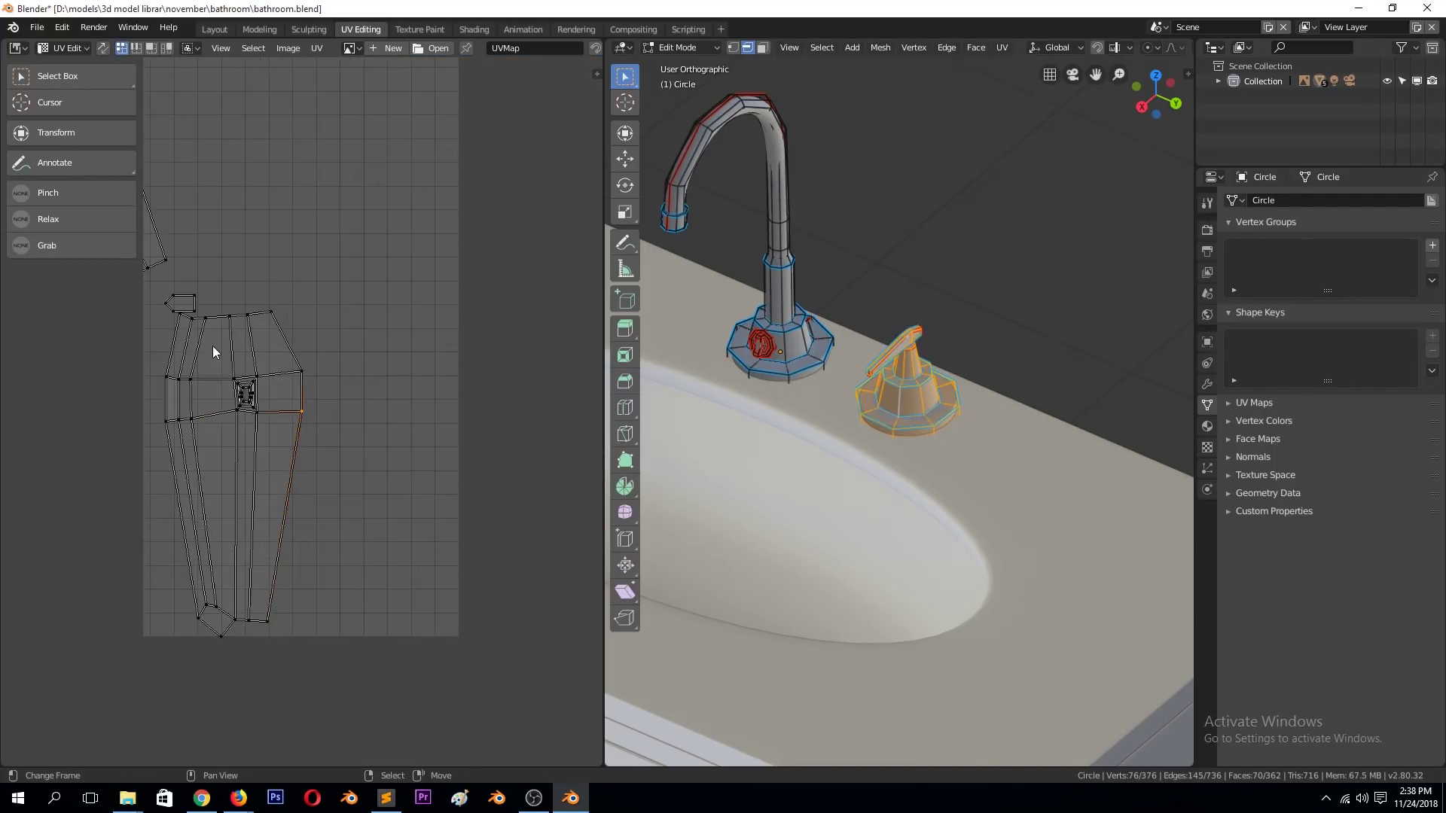
pyautogui.scroll(-5, 857, 392)
pyautogui.press('Tab')
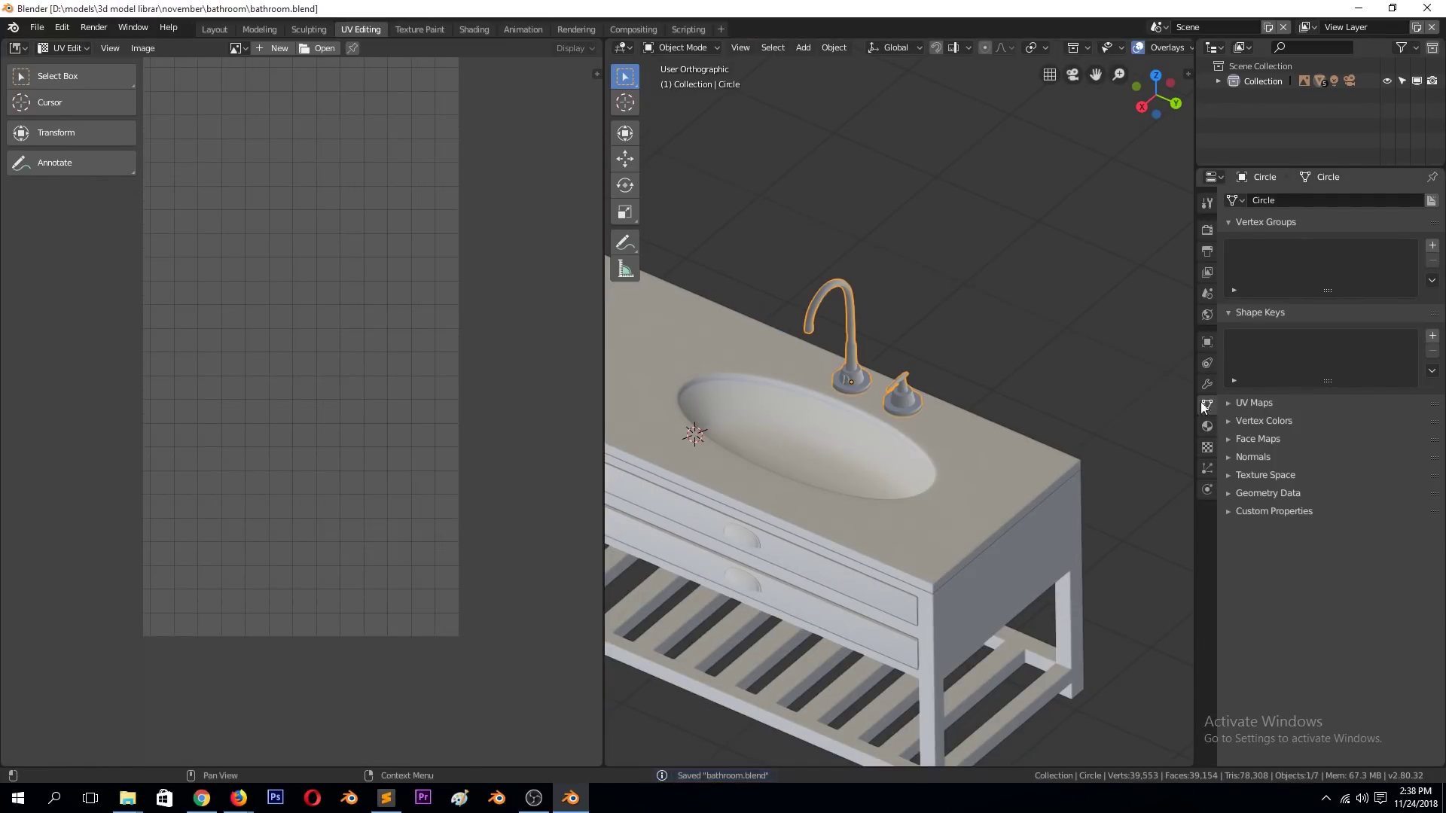
# Assign Material.001 to the faucet and switch to Material Preview to see the checker texture.
pyautogui.click(1207, 426)
pyautogui.click(1235, 264)
pyautogui.click(1280, 298)
pyautogui.scroll(4, 961, 283)
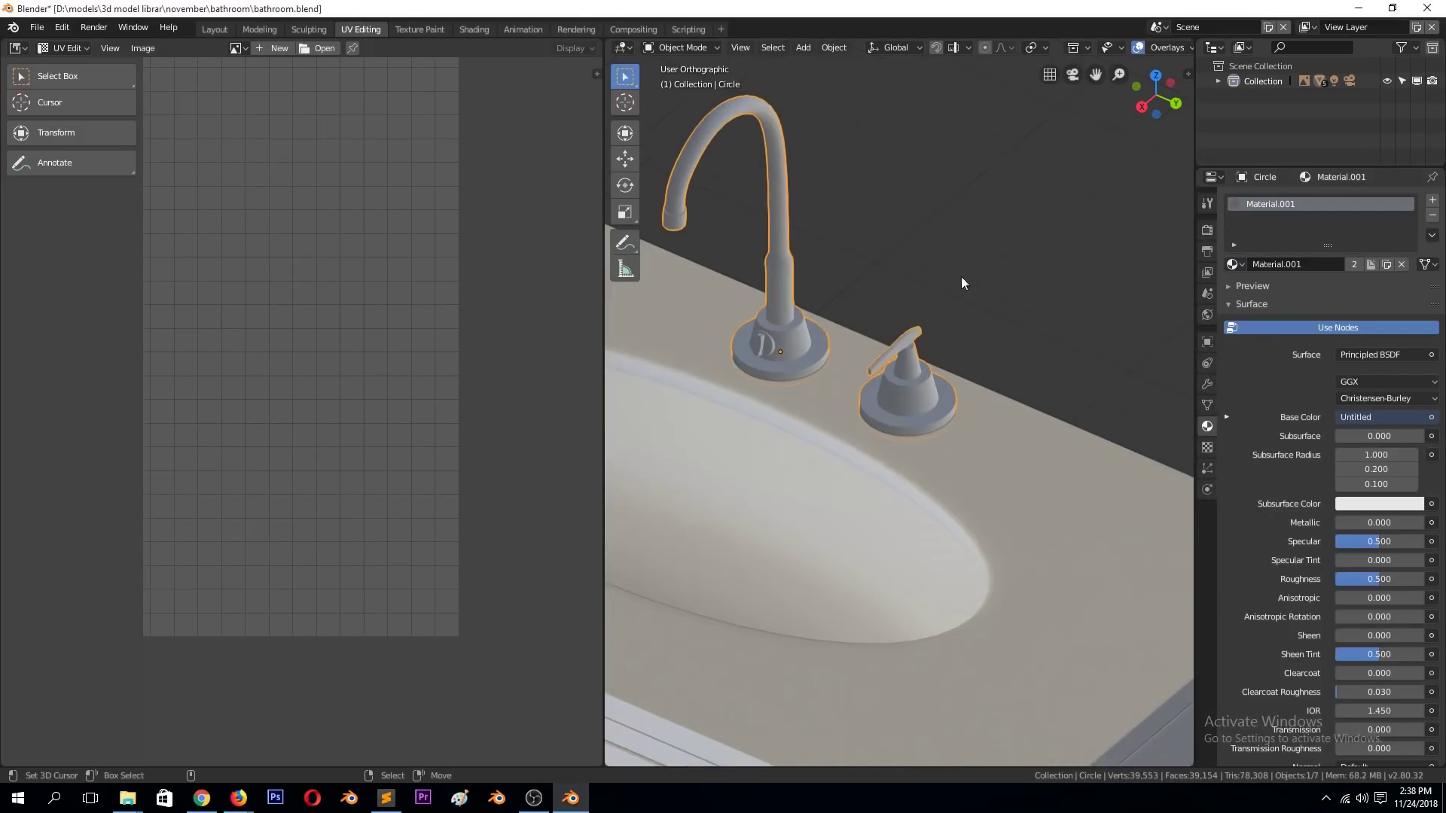
pyautogui.click(1114, 52)
# Pack the faucet's UV islands and rotate the stem island upright.
pyautogui.press('Tab')
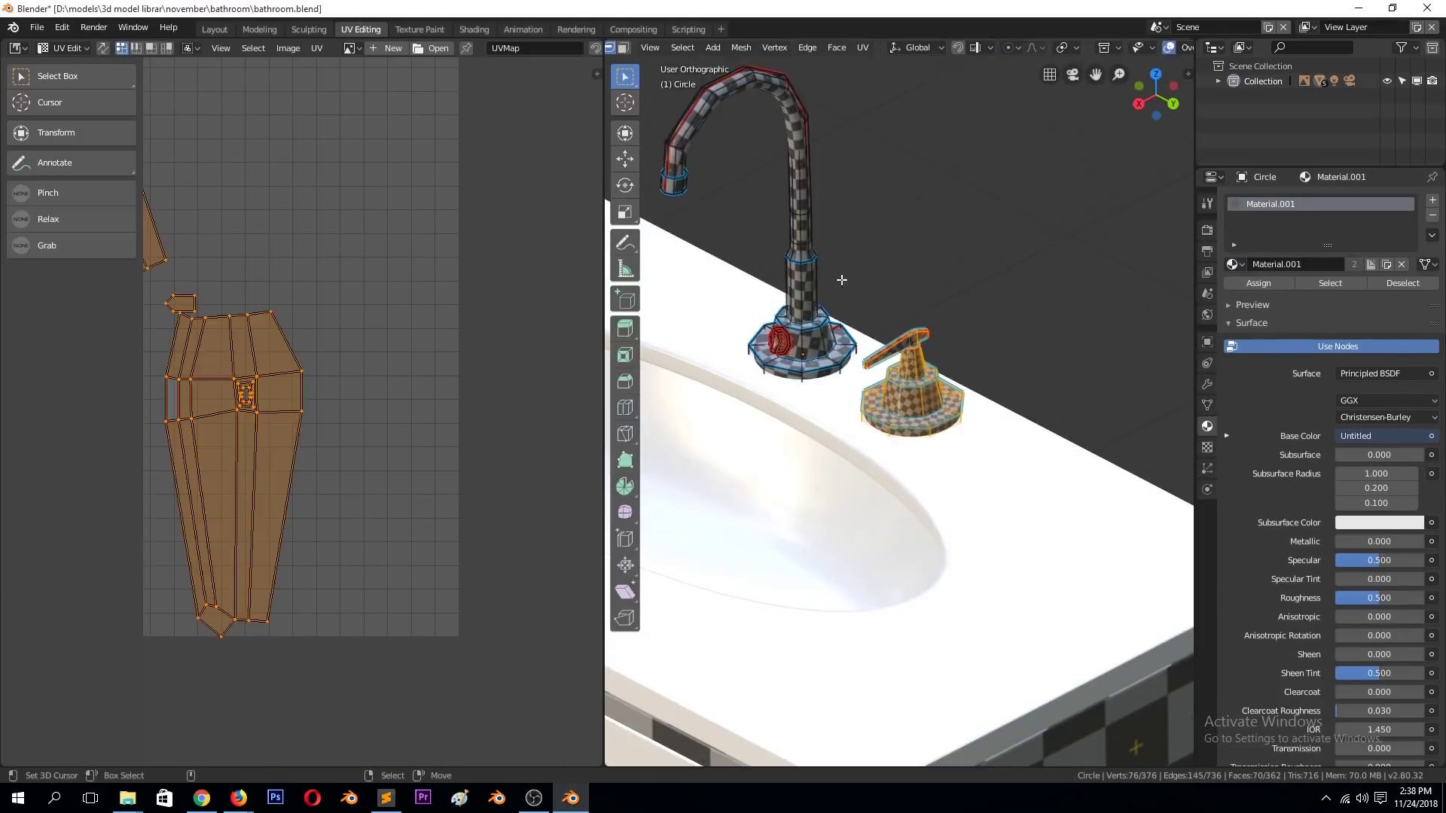
pyautogui.scroll(2, 446, 341)
pyautogui.scroll(-3, 445, 349)
pyautogui.click(319, 50)
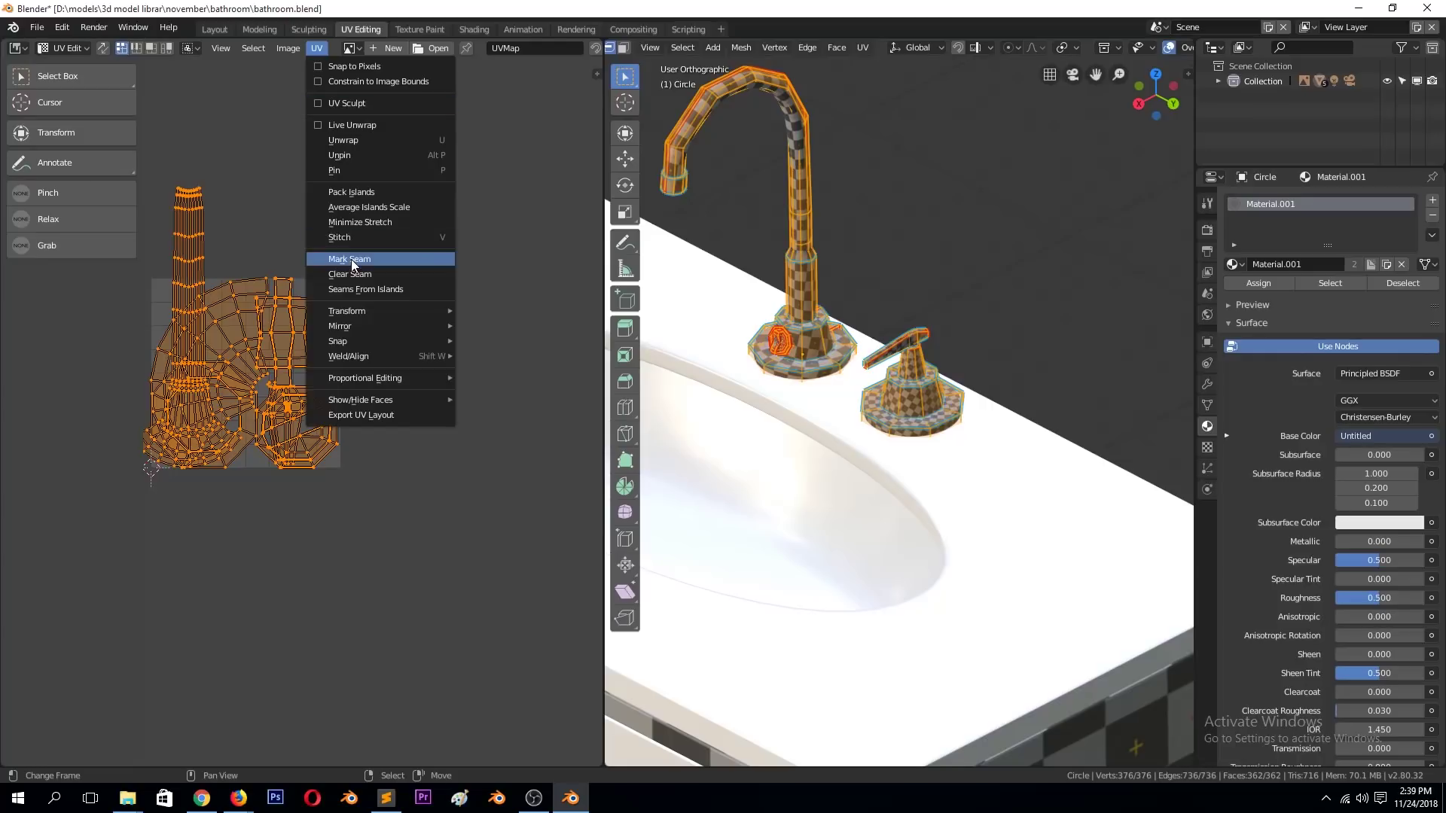
pyautogui.click(351, 259)
pyautogui.scroll(2, 743, 232)
pyautogui.click(200, 390)
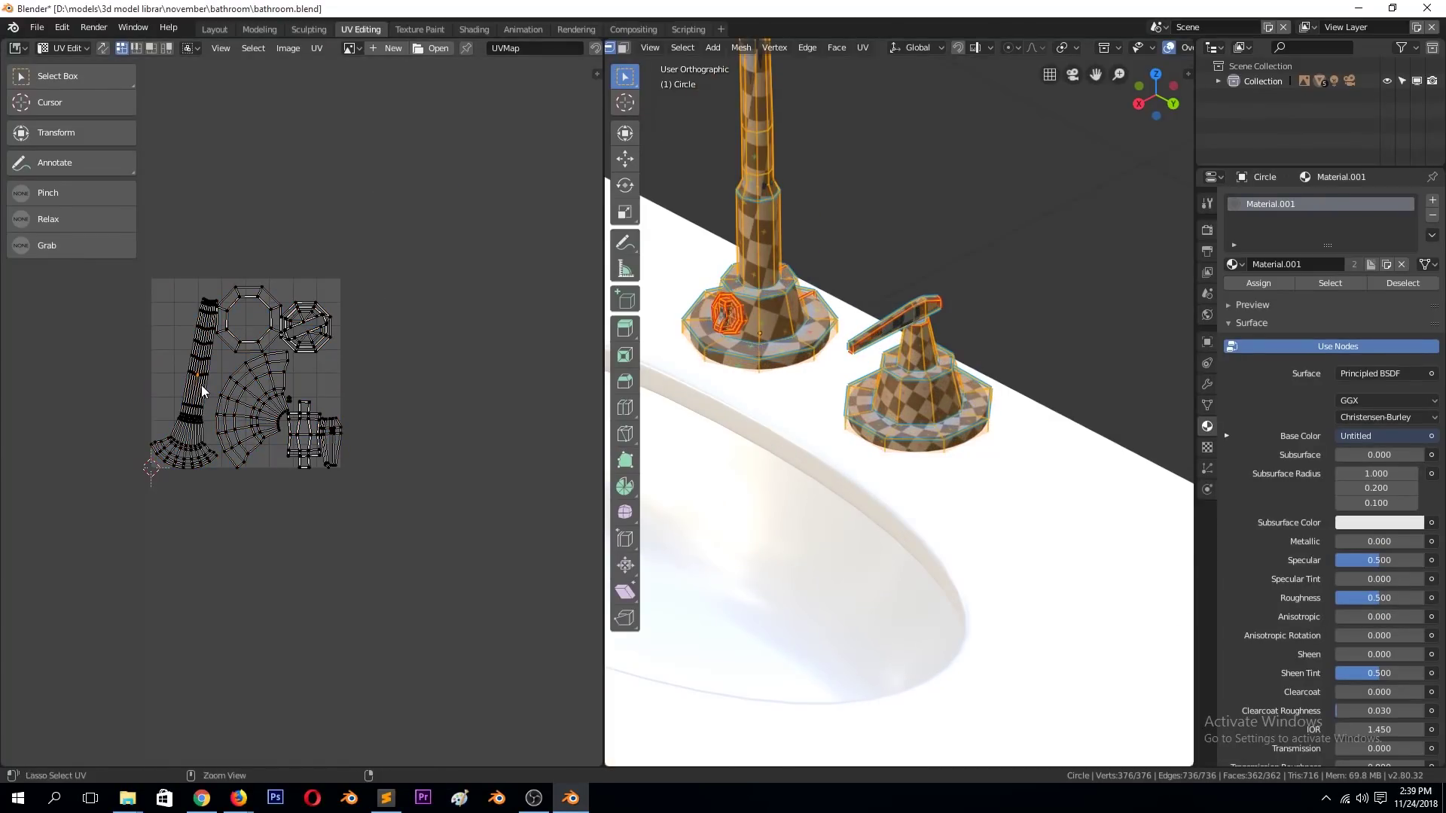
pyautogui.hotkey('ctrl', 'l')
pyautogui.press('r')
pyautogui.click(407, 355)
# Check the second faucet's UVs in Edit Mode, then save bathroom.blend.
pyautogui.press('Tab')
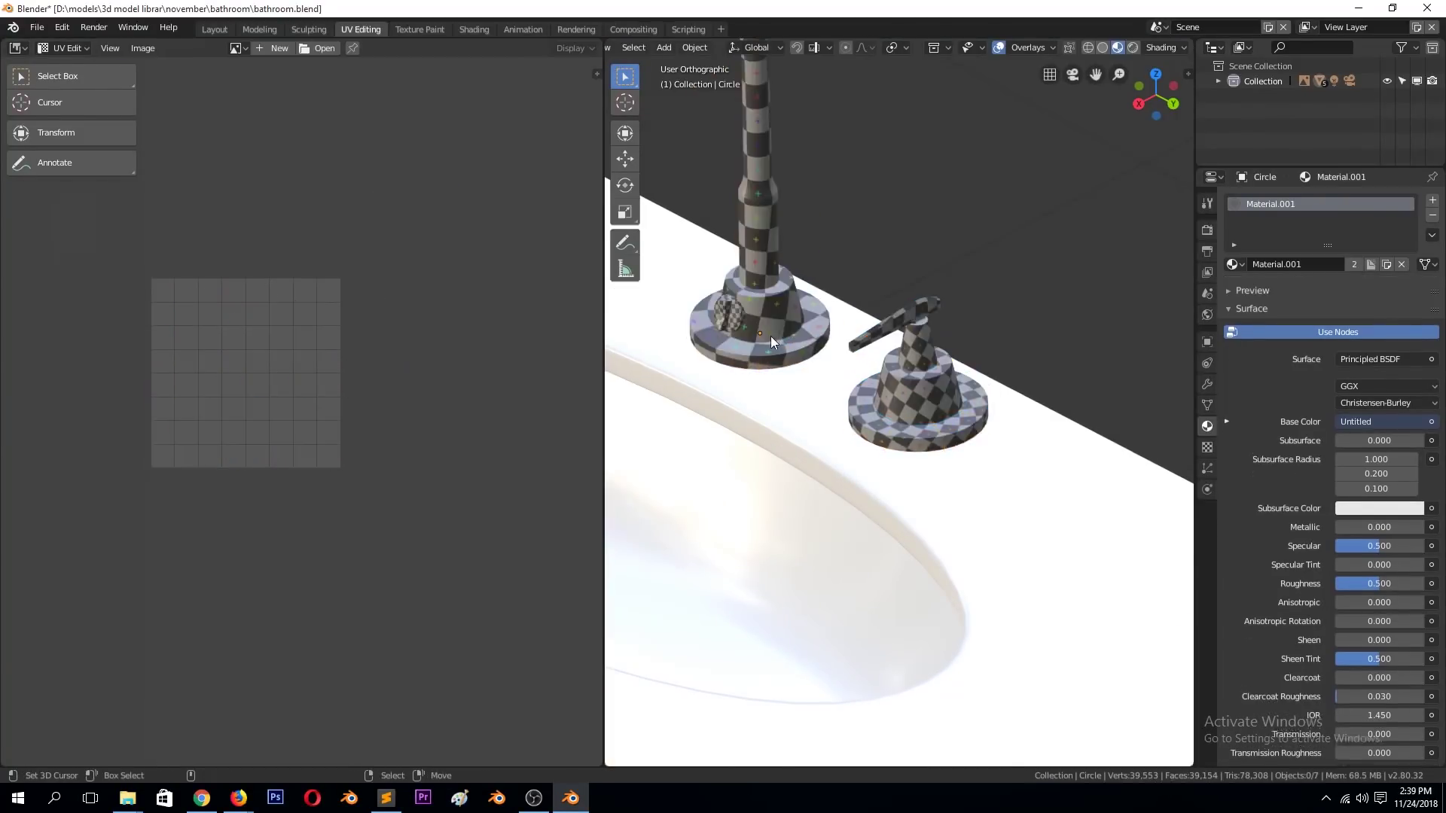
pyautogui.scroll(2, 770, 335)
pyautogui.press('Tab')
pyautogui.scroll(-3, 806, 319)
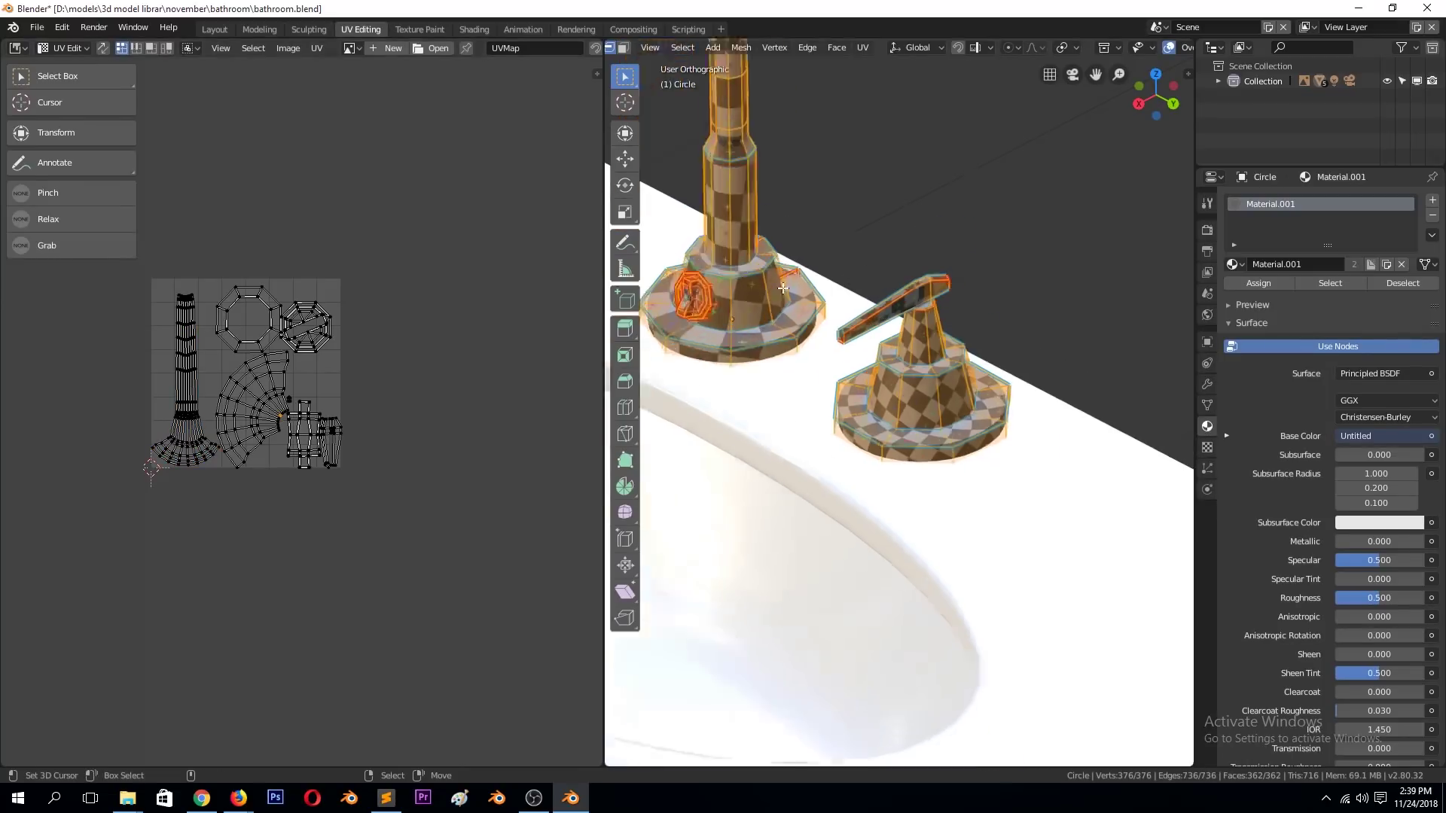
pyautogui.scroll(-3, 806, 320)
pyautogui.press('Tab')
pyautogui.hotkey('ctrl', 's')
# Select the cabinet body, inspect its mesh, and isolate it in local view.
pyautogui.scroll(-2, 836, 376)
pyautogui.click(941, 527)
pyautogui.press('Tab')
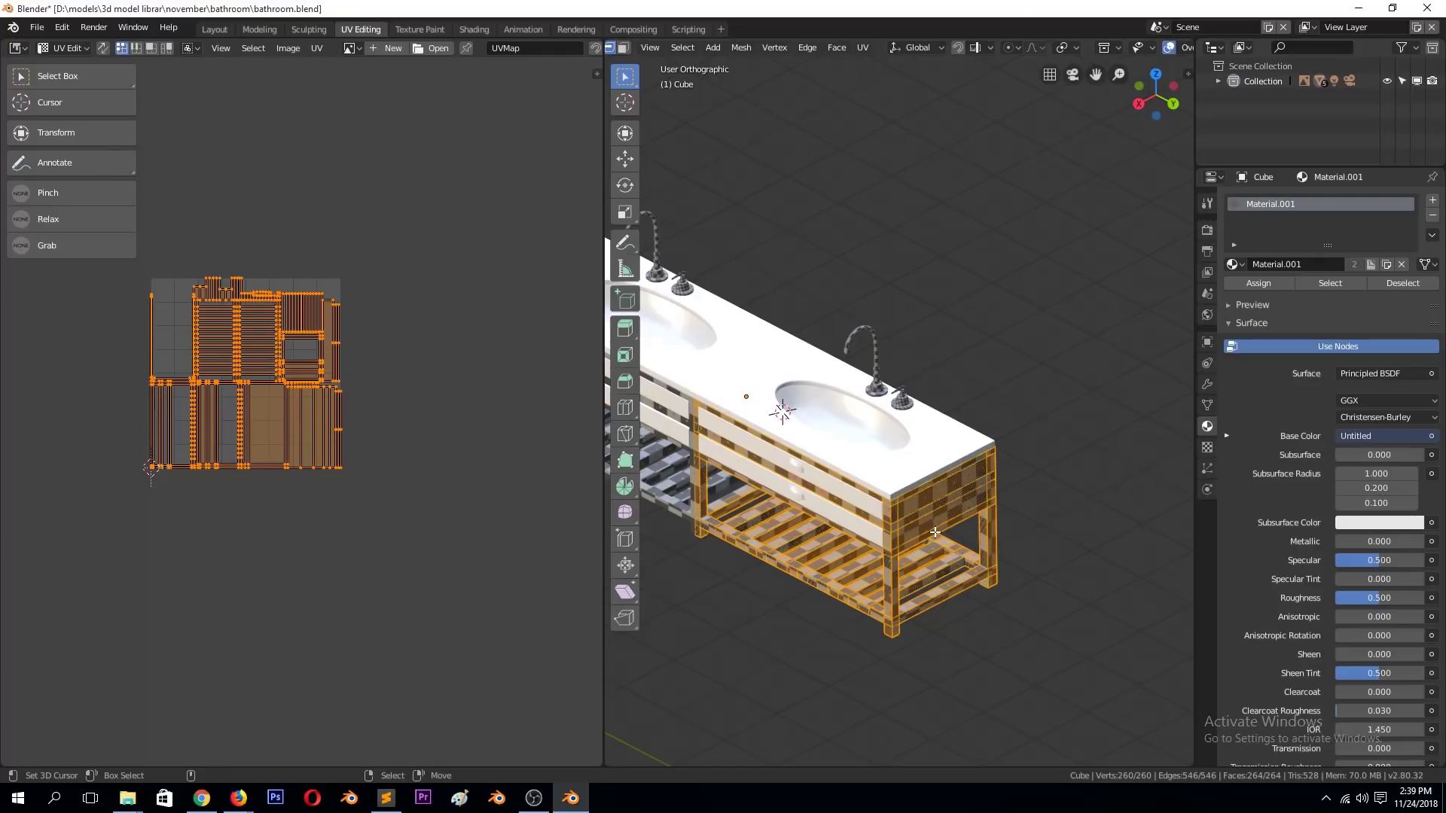
pyautogui.press('Tab')
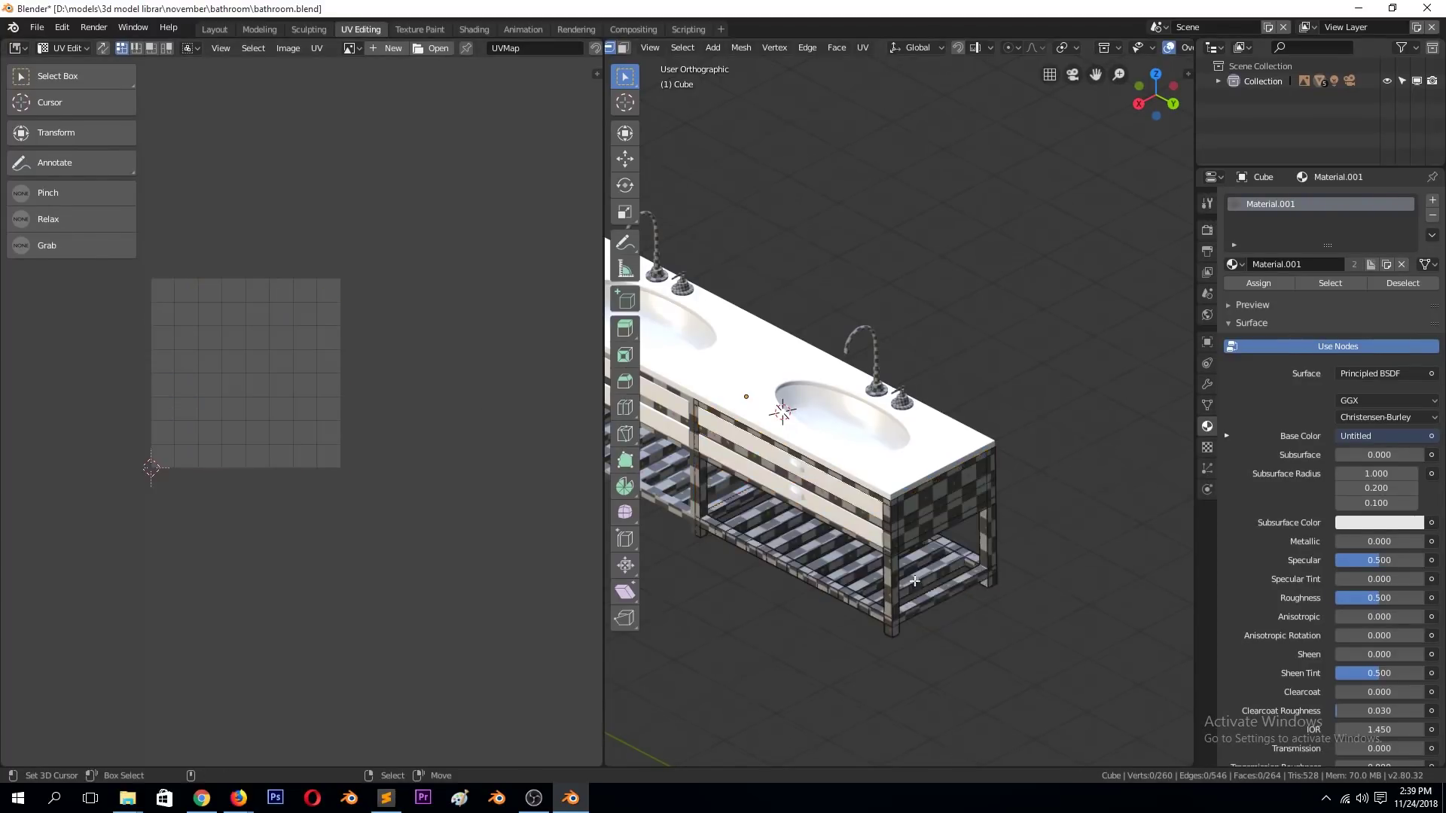
pyautogui.press('KP_Divide')
# Hide the cabinet's mirrored half in the viewport and enter Edit Mode on the frame.
pyautogui.click(1213, 413)
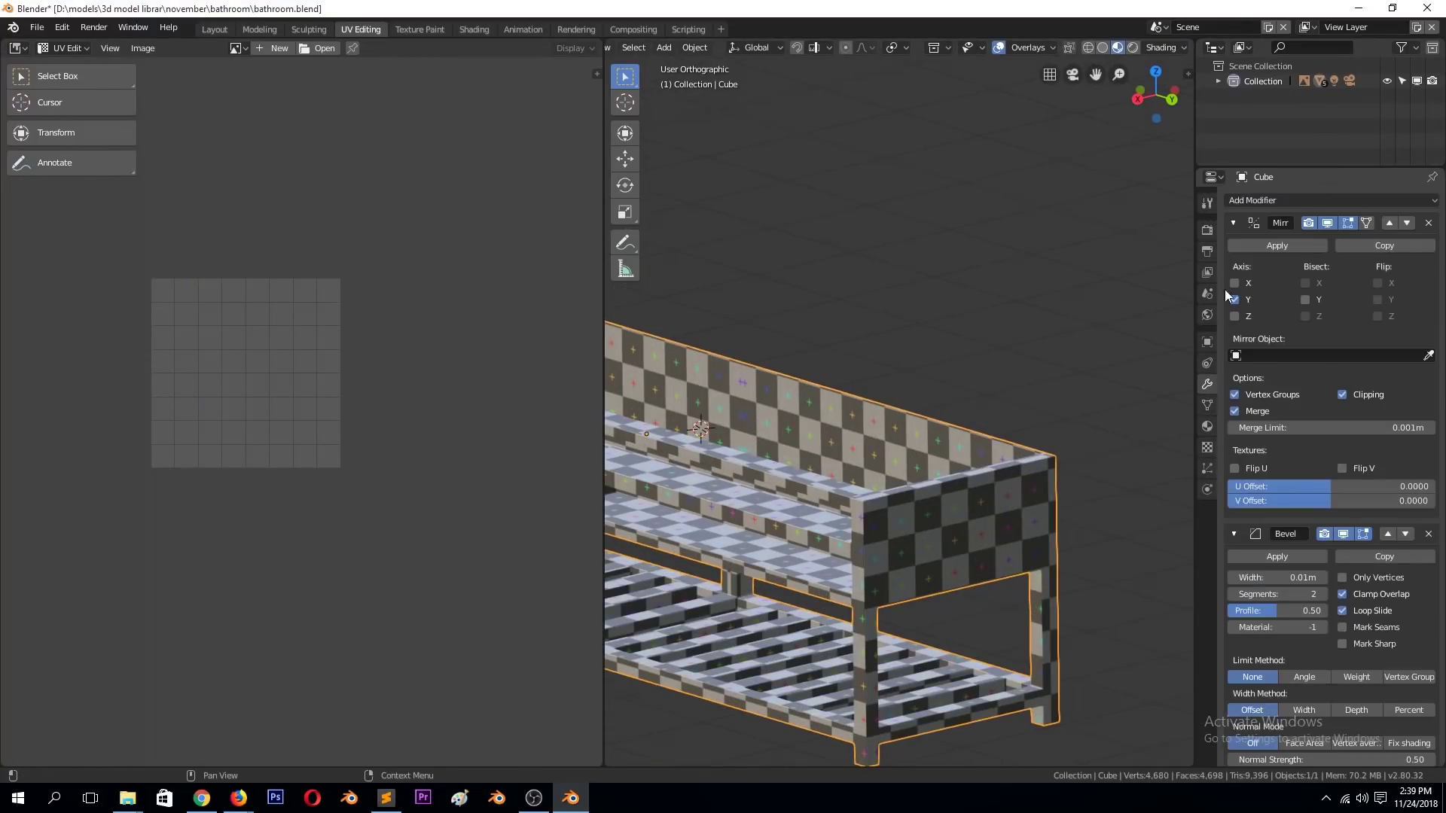
pyautogui.click(1207, 384)
pyautogui.click(1326, 223)
pyautogui.press('Tab')
pyautogui.moveTo(853, 536)
pyautogui.mouseDown(button='middle')
pyautogui.moveTo(984, 432)
pyautogui.moveTo(1001, 666)
pyautogui.mouseUp(button='middle')
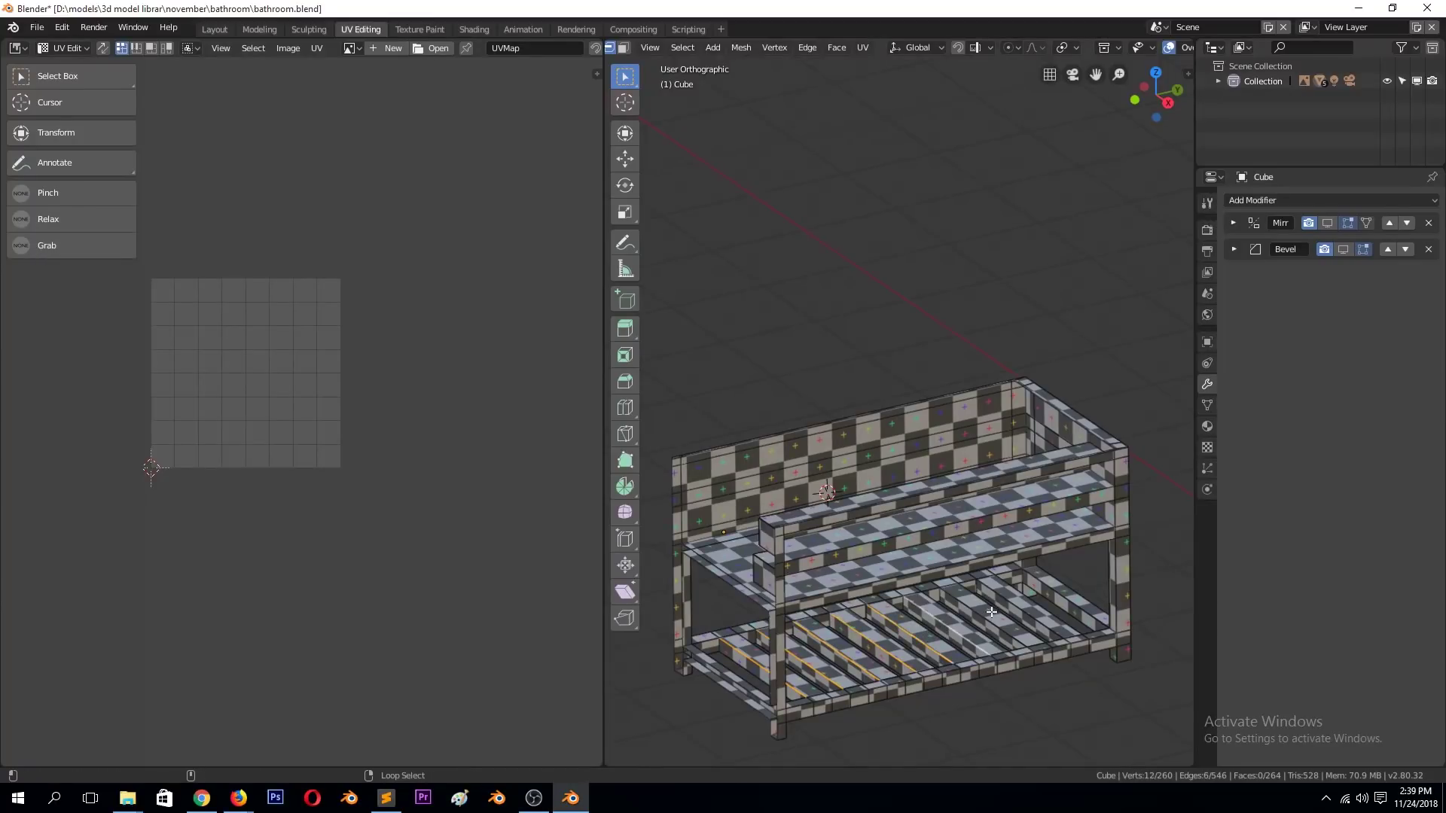
# Mark the shelf slat edges and the lower-shelf edge run as seams.
pyautogui.rightClick(1032, 617)
pyautogui.click(1036, 611)
pyautogui.hotkey('alt', 'a')
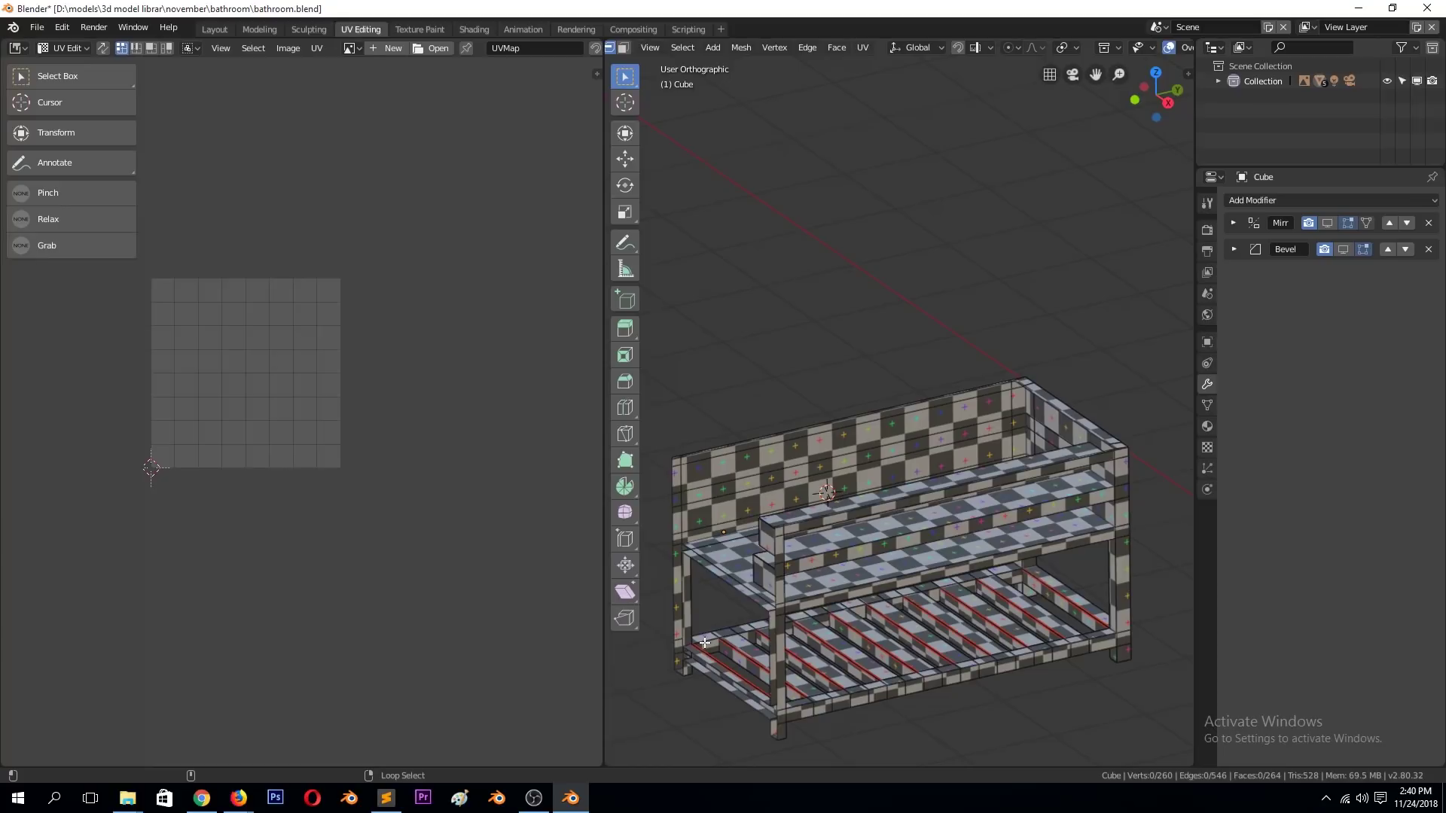
pyautogui.keyDown('ctrl'); pyautogui.click(1014, 568); pyautogui.keyUp('ctrl')
pyautogui.rightClick(1019, 608)
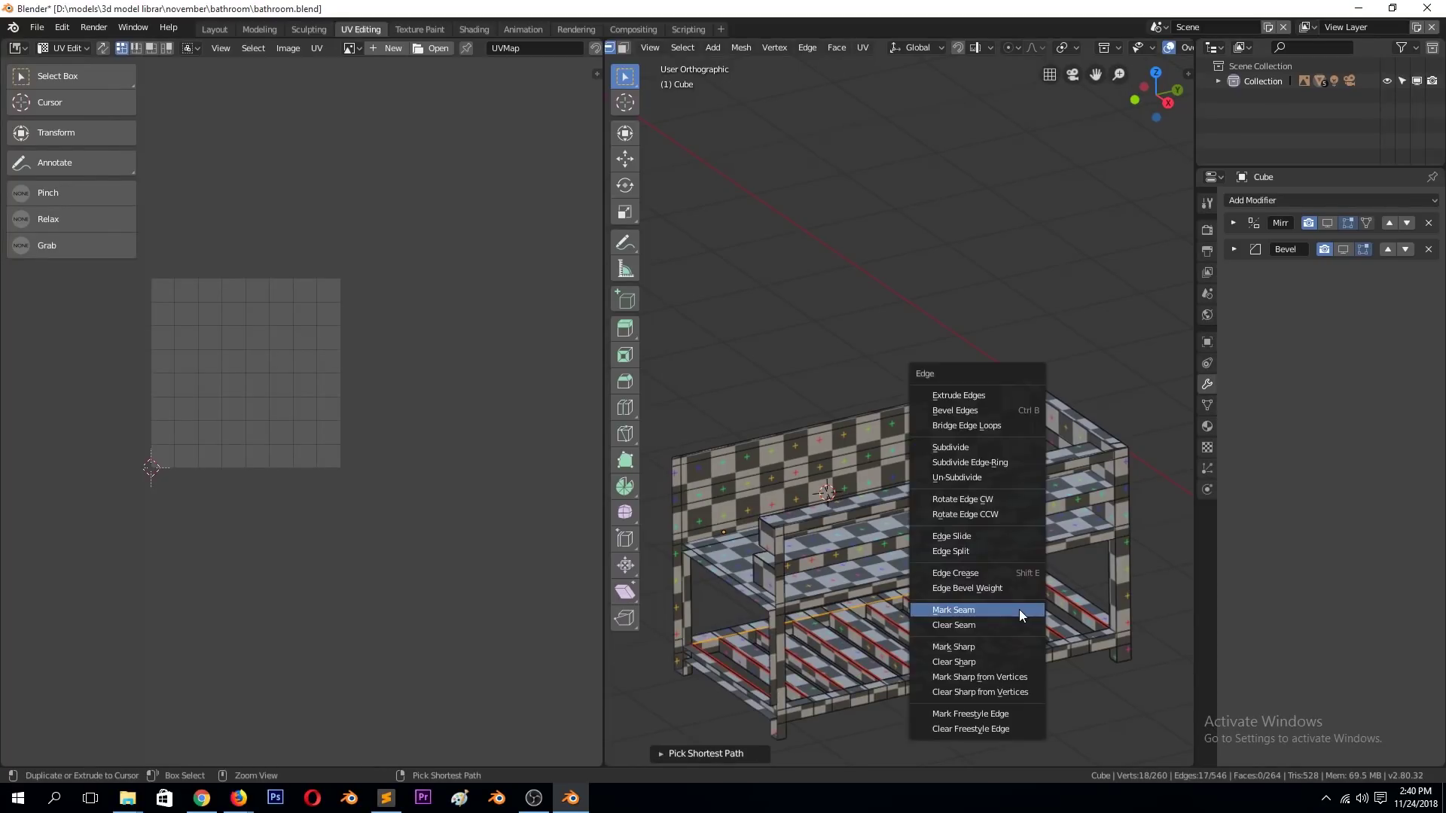
pyautogui.click(1018, 608)
pyautogui.hotkey('alt', 'a')
# Mark the edges at the frame's lower left as seams.
pyautogui.moveTo(1047, 617); pyautogui.dragTo(685, 676, button='middle')
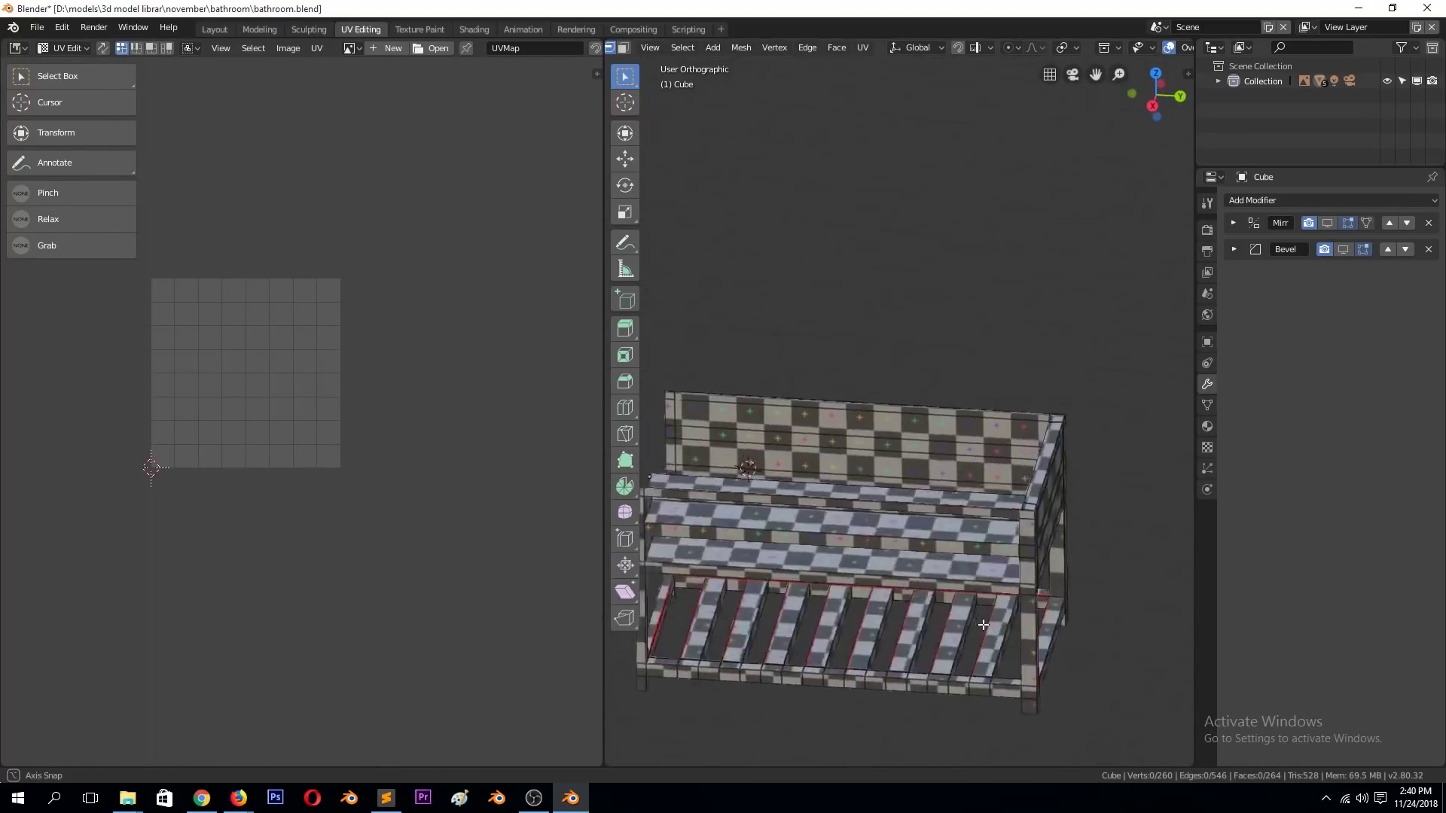
pyautogui.click(685, 676)
pyautogui.keyDown('ctrl'); pyautogui.click(1038, 666); pyautogui.keyUp('ctrl')
pyautogui.rightClick(1038, 666)
pyautogui.click(1102, 606)
pyautogui.press('a')
pyautogui.hotkey('alt', 'a')
# Mark another frame edge as a seam from a rotated view.
pyautogui.moveTo(1101, 607)
pyautogui.mouseDown(button='middle')
pyautogui.moveTo(959, 543)
pyautogui.moveTo(997, 523)
pyautogui.moveTo(912, 503)
pyautogui.moveTo(882, 702)
pyautogui.mouseUp(button='middle')
pyautogui.scroll(-2, 960, 542)
pyautogui.click(939, 629)
pyautogui.rightClick(1020, 564)
pyautogui.click(1020, 565)
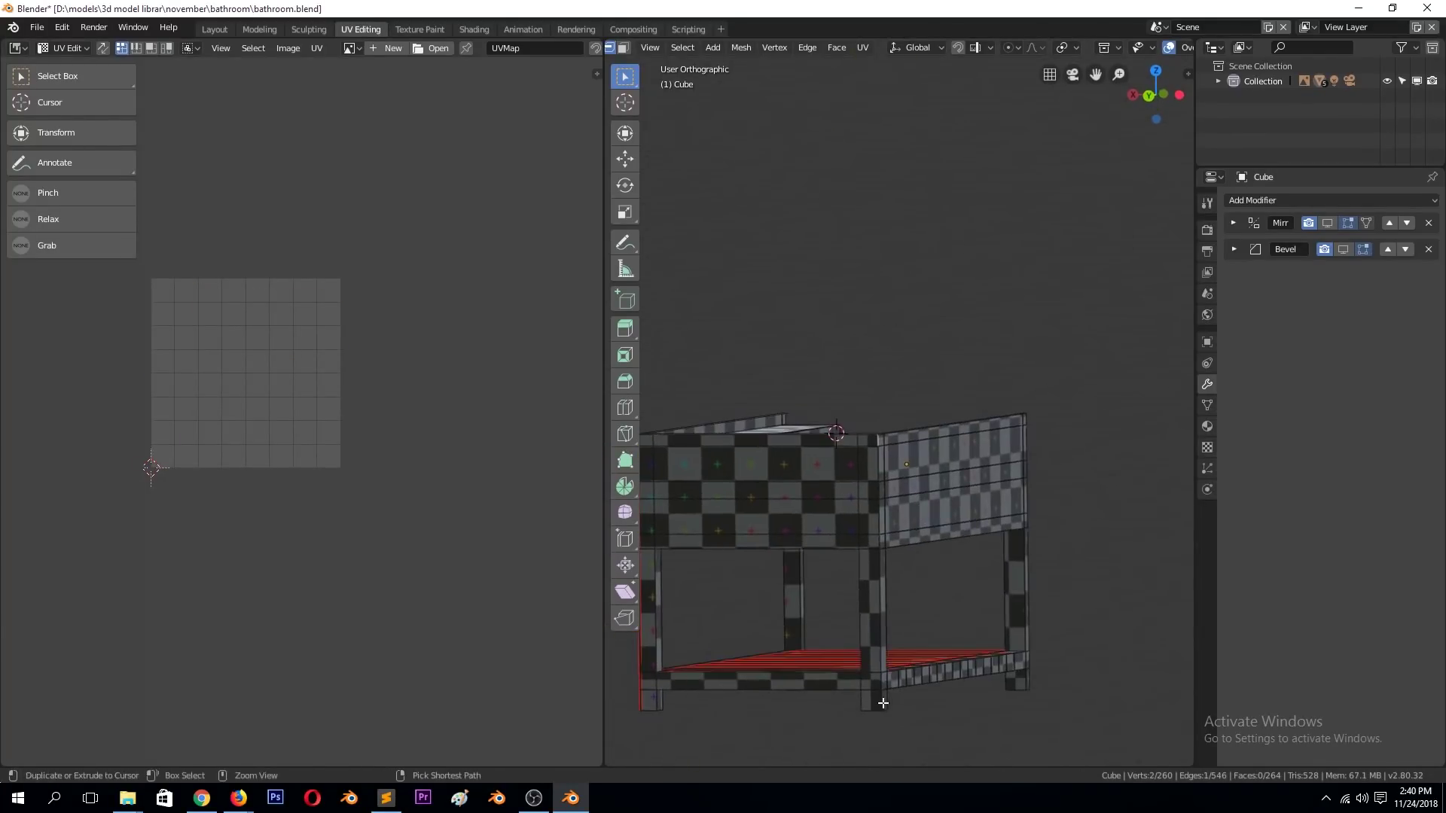
pyautogui.hotkey('alt', 'a')
# Switch to the Move tool and select an edge on the shelf top.
pyautogui.moveTo(997, 562); pyautogui.dragTo(889, 625, button='middle')
pyautogui.scroll(3, 874, 633)
pyautogui.scroll(2, 858, 639)
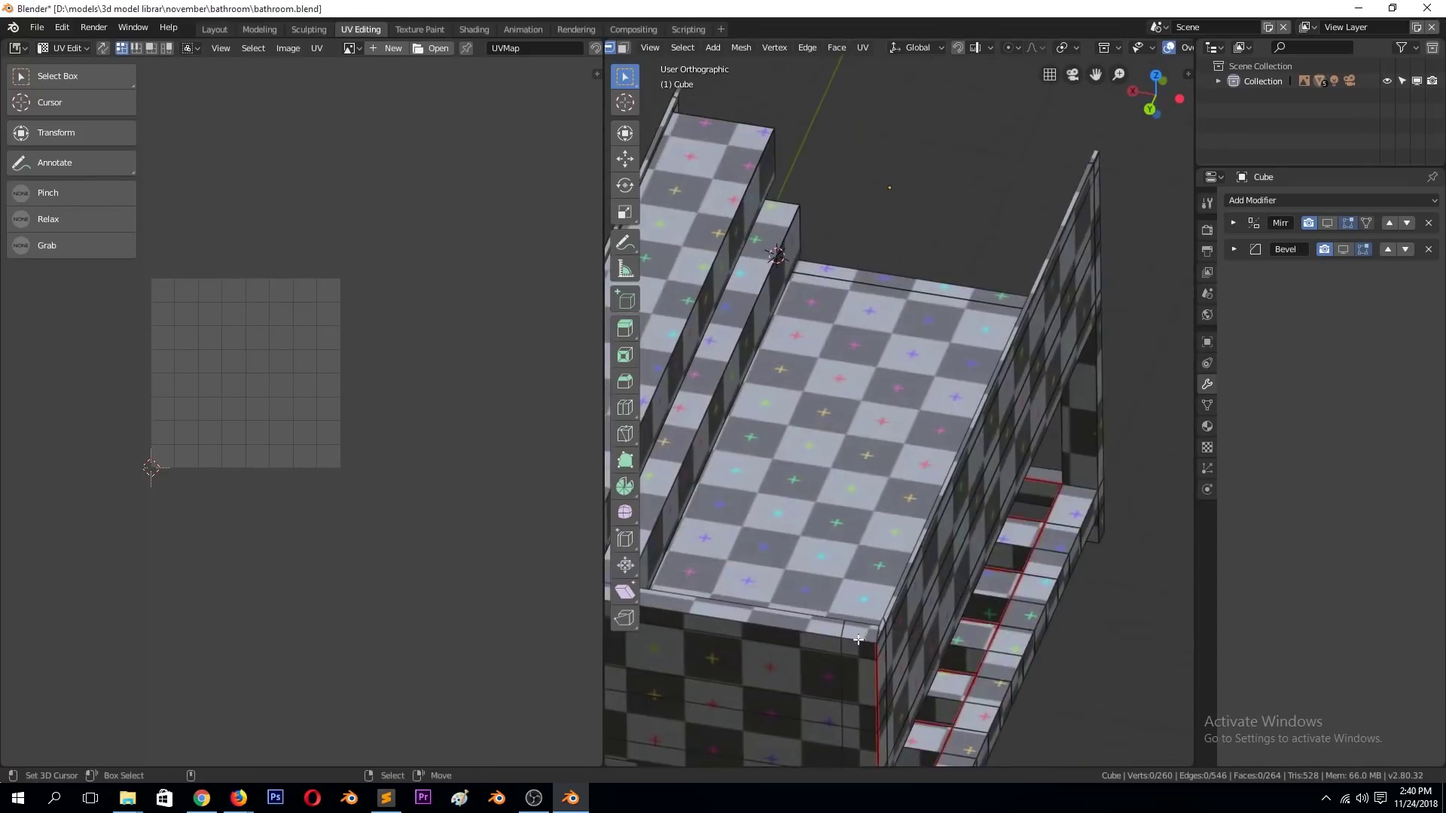
pyautogui.click(624, 160)
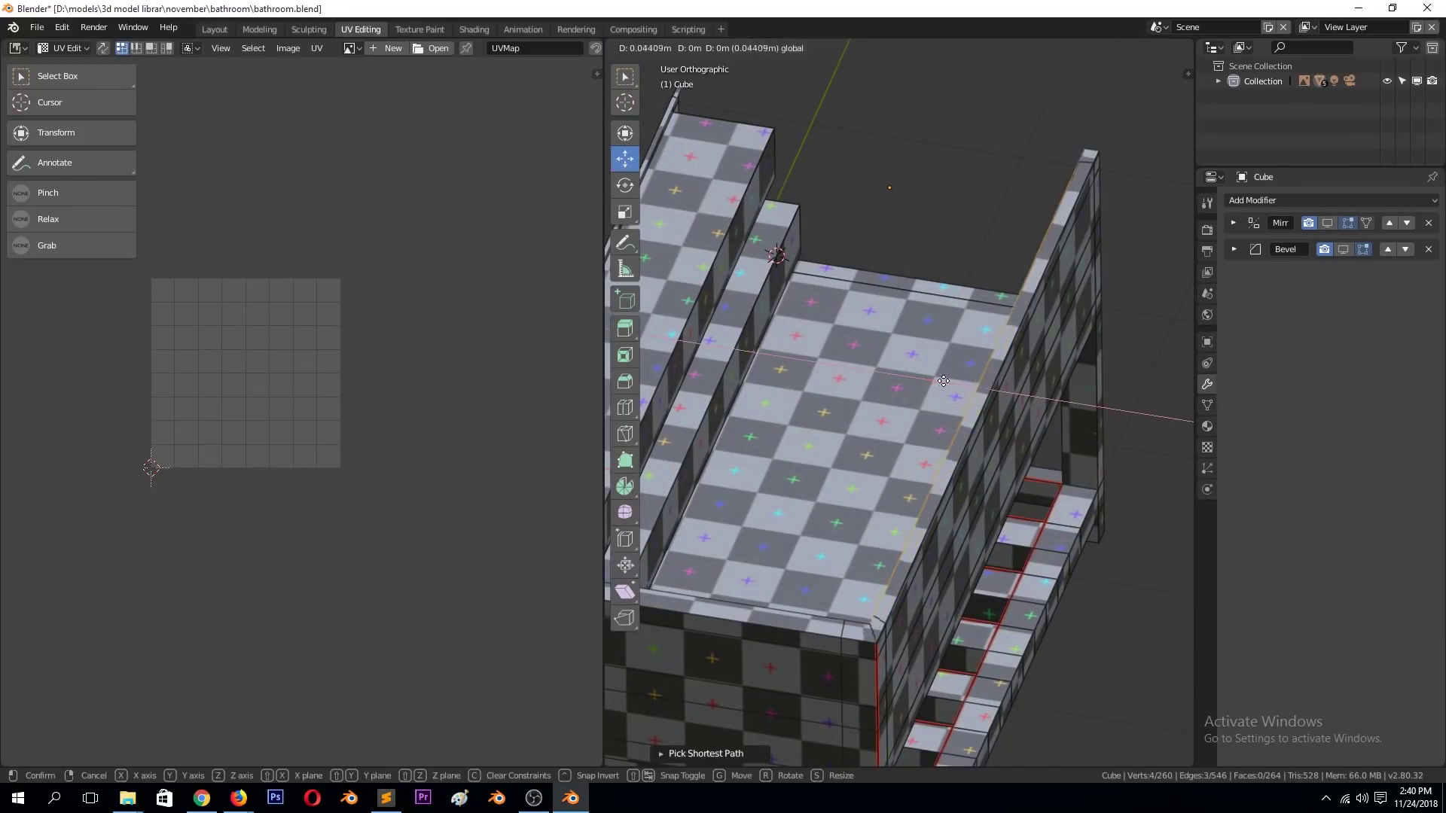
pyautogui.moveTo(828, 452); pyautogui.dragTo(876, 596, button='middle')
pyautogui.click(875, 596)
pyautogui.scroll(-2, 931, 531)
pyautogui.hotkey('alt', 'a')
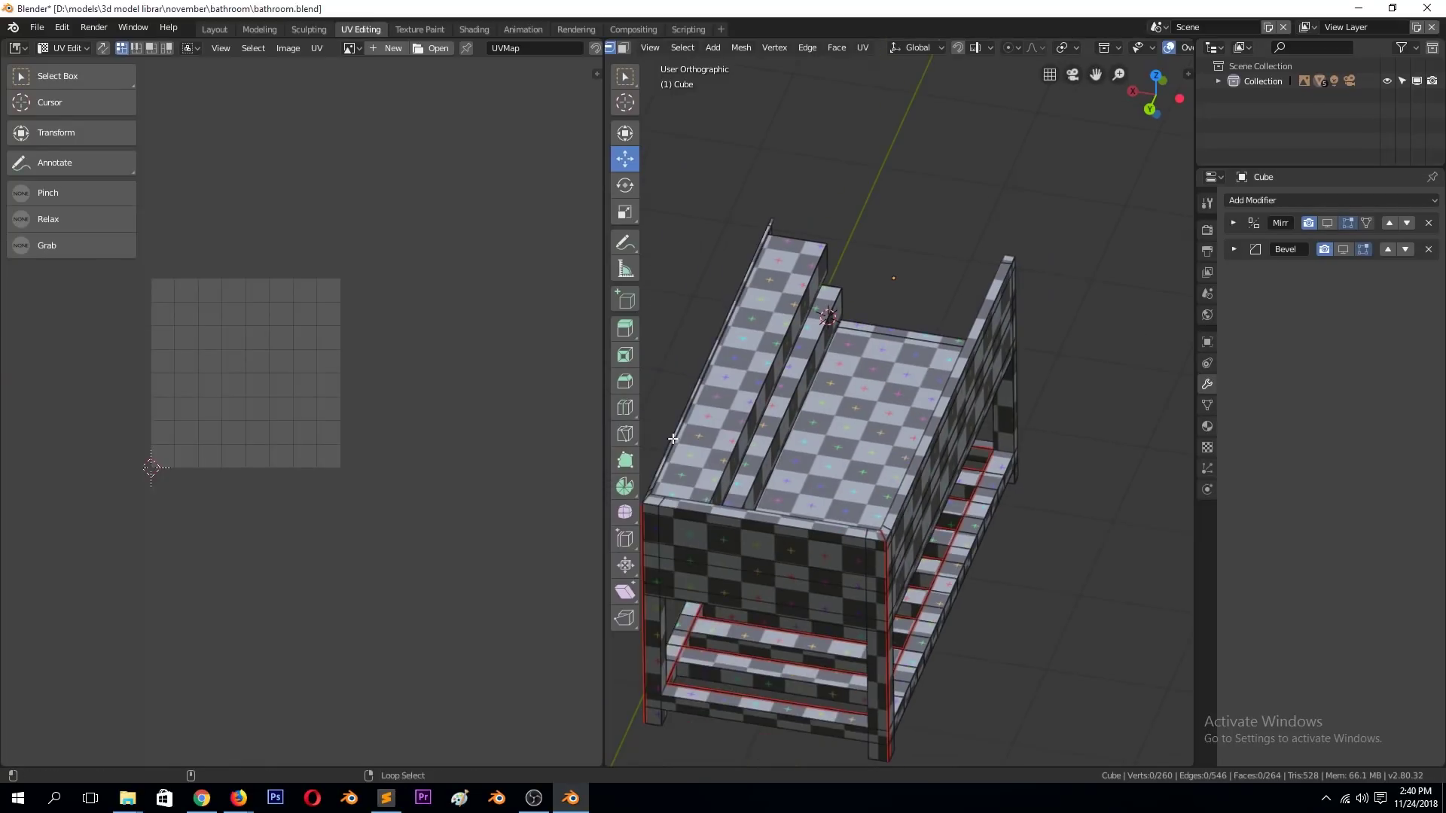
# Inspect the frame top and seamed vertical corner edges from closer views.
pyautogui.keyDown('shift'); pyautogui.moveTo(719, 465); pyautogui.dragTo(842, 239, button='middle'); pyautogui.keyUp('shift')
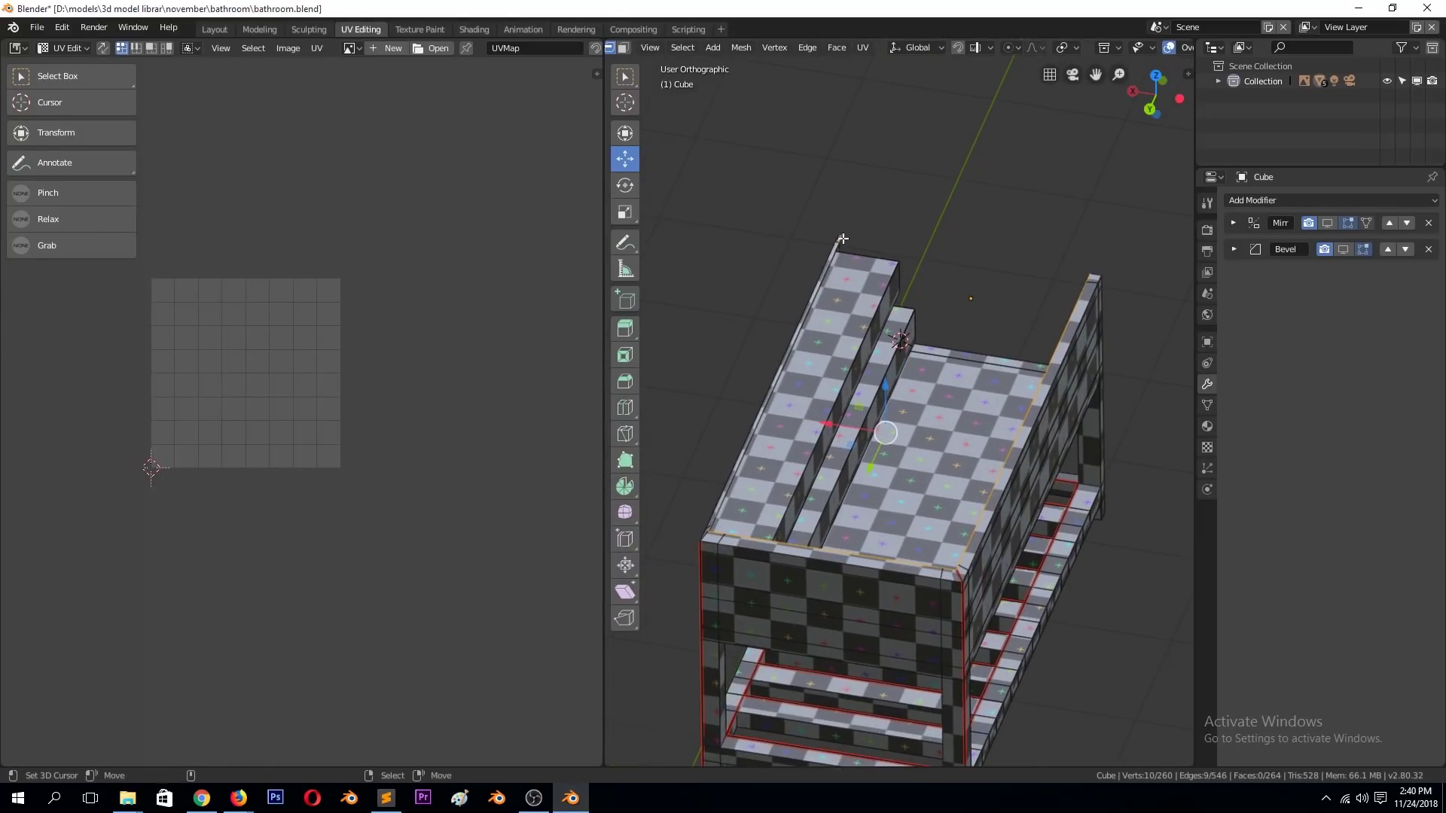
pyautogui.moveTo(763, 501)
pyautogui.mouseDown(button='middle')
pyautogui.moveTo(683, 394)
pyautogui.moveTo(674, 310)
pyautogui.moveTo(781, 226)
pyautogui.moveTo(808, 240)
pyautogui.mouseUp(button='middle')
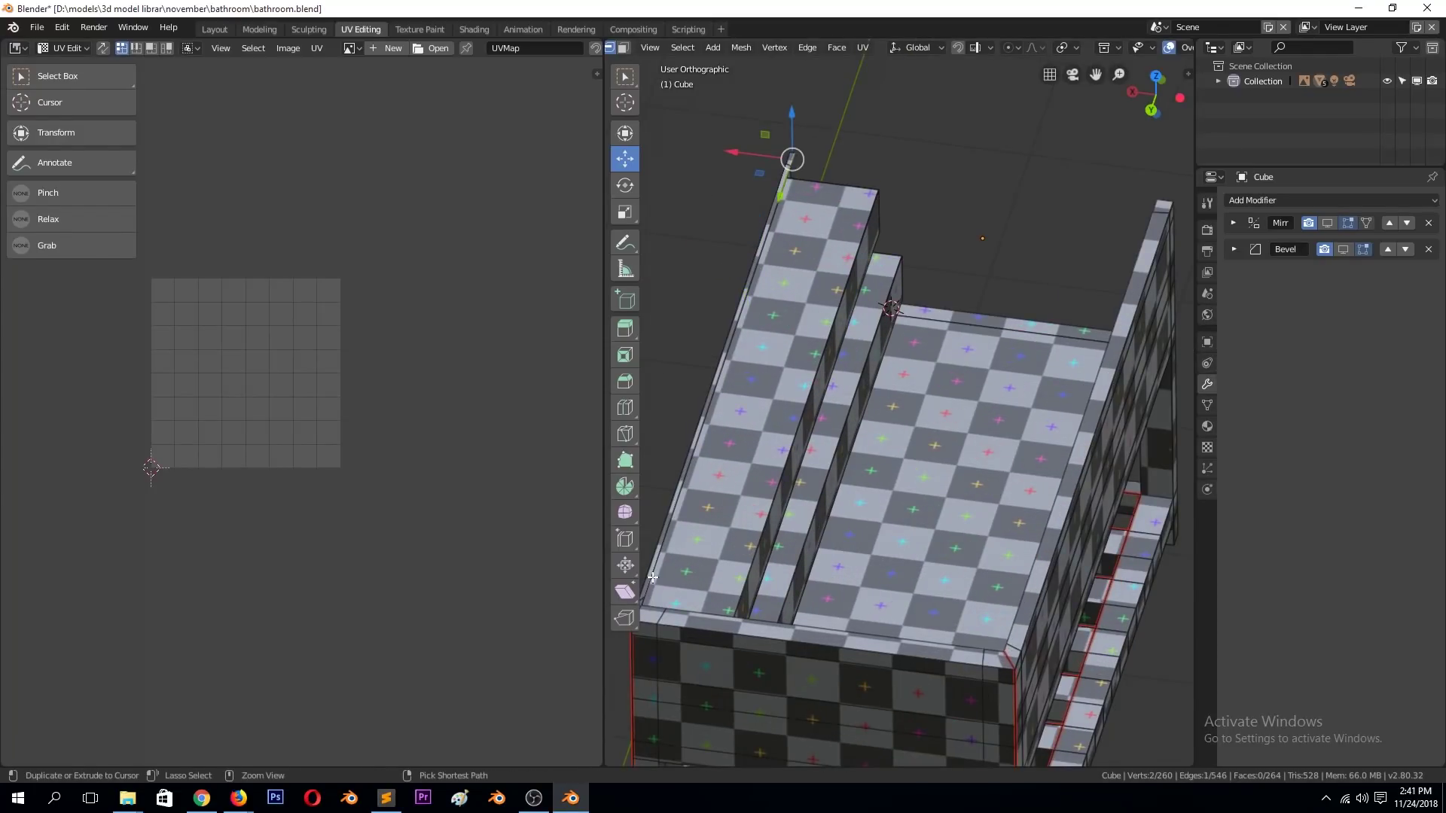
pyautogui.hotkey('alt', 'a')
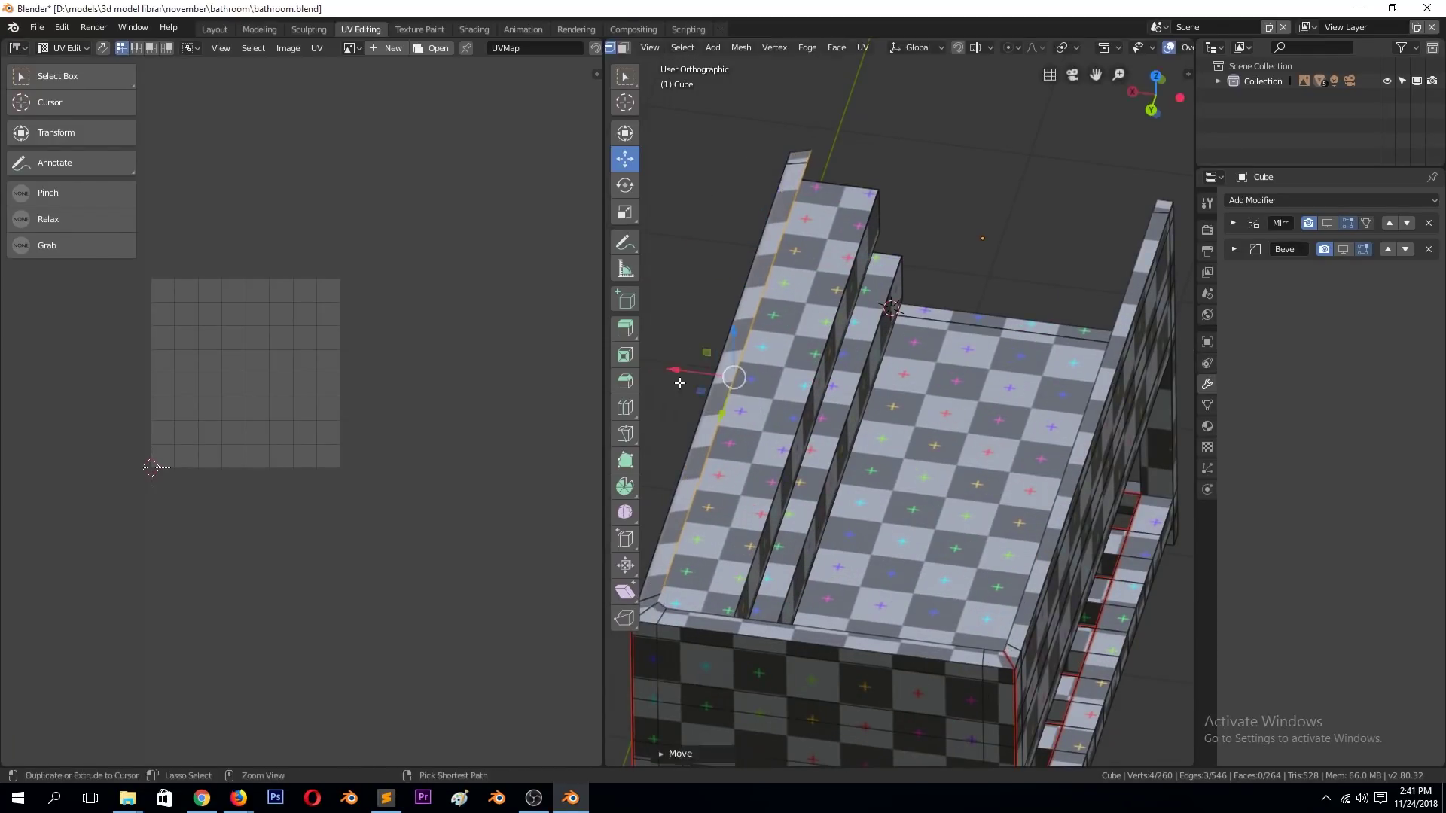
pyautogui.scroll(-3, 775, 521)
pyautogui.moveTo(775, 521); pyautogui.dragTo(999, 596, button='middle')
pyautogui.scroll(4, 999, 596)
pyautogui.hotkey('alt', 'a')
pyautogui.hotkey('alt', 'a')
pyautogui.moveTo(1004, 579); pyautogui.dragTo(1064, 477, button='middle')
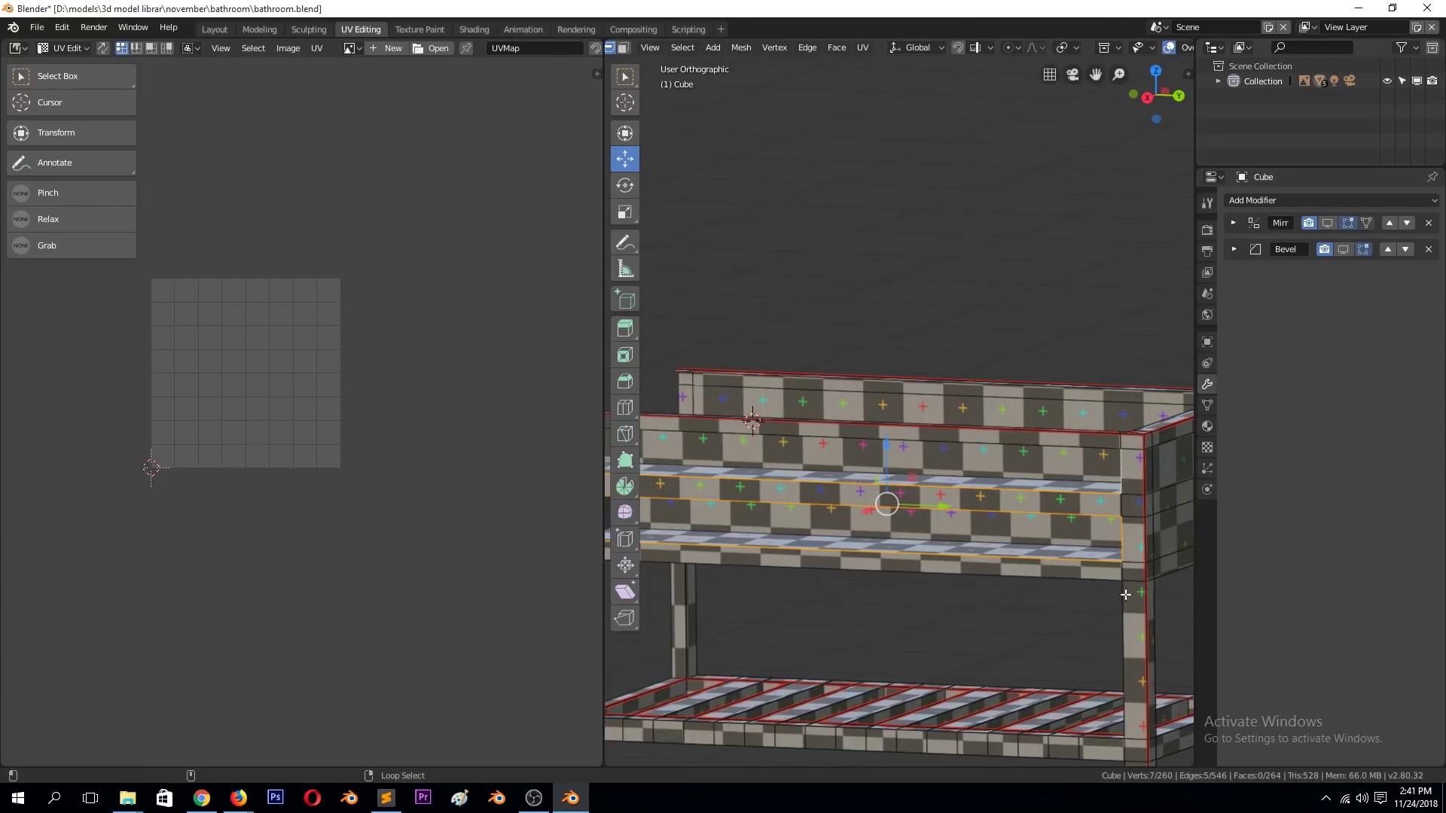
# Unwrap the whole frame along its marked seams.
pyautogui.press('a')
pyautogui.press('u')
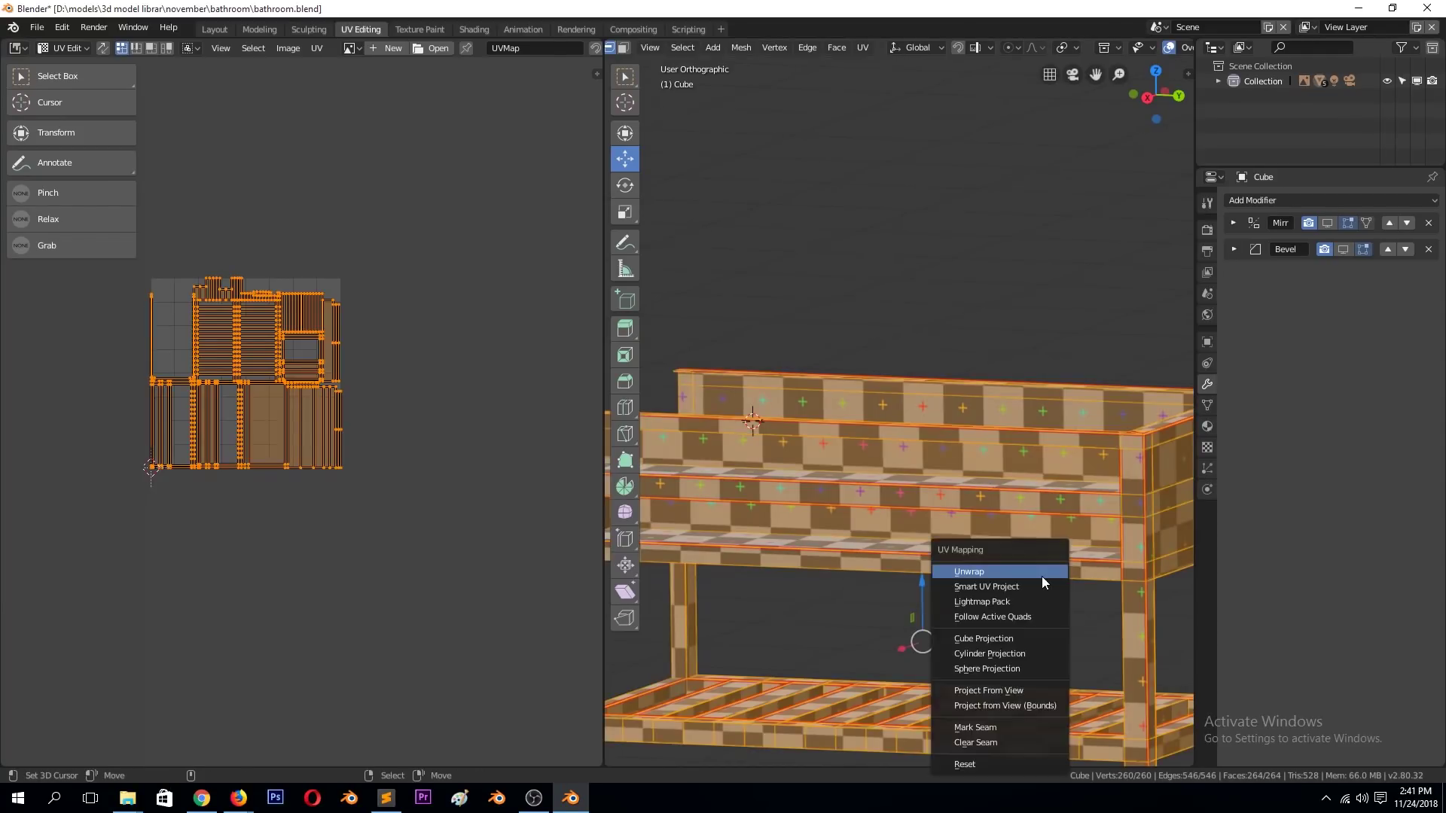
pyautogui.click(1042, 576)
pyautogui.scroll(-3, 1112, 486)
pyautogui.hotkey('alt', 'a')
pyautogui.moveTo(979, 527); pyautogui.dragTo(918, 520, button='middle')
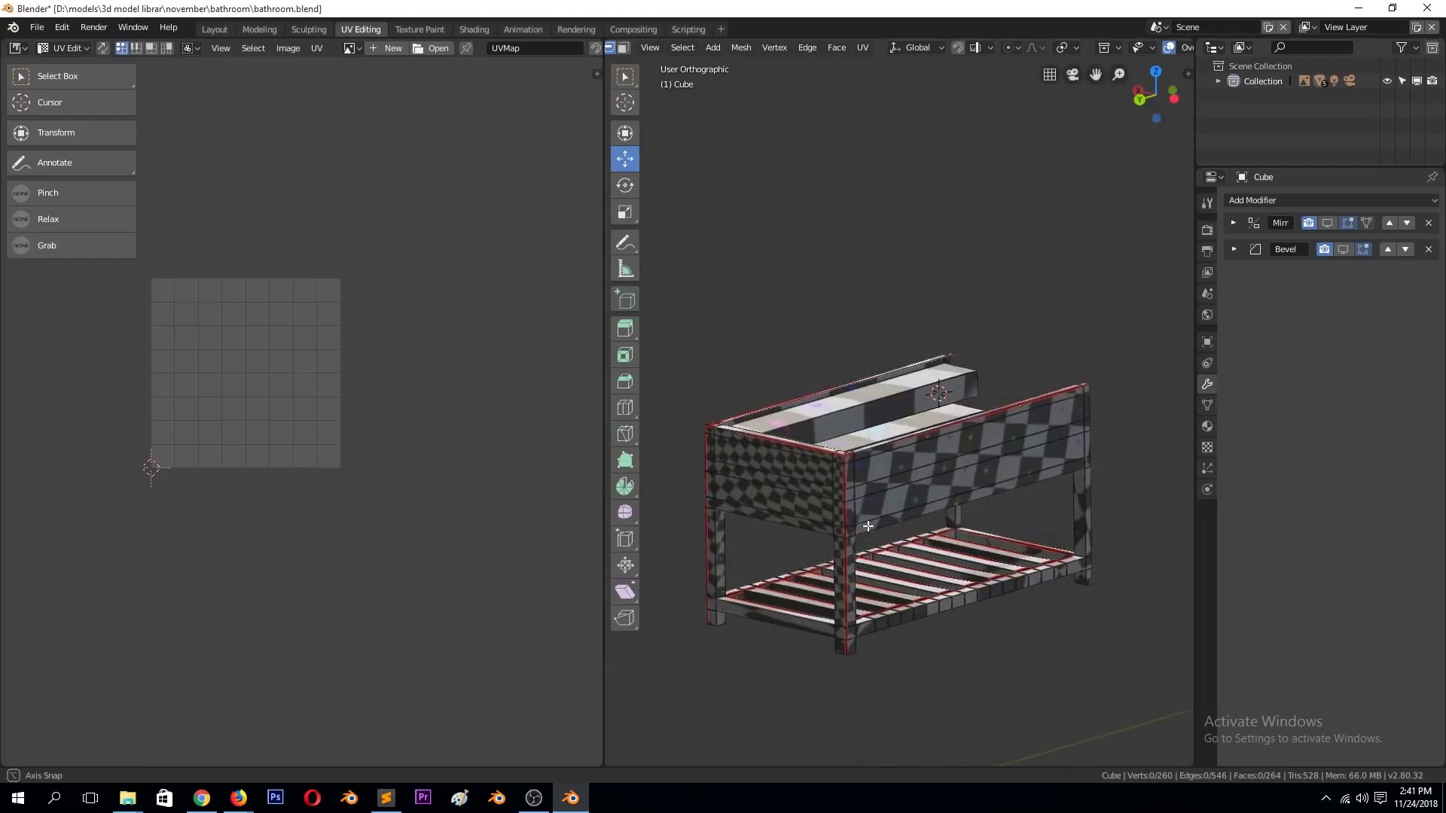
# Smart UV Project the frame, leave Edit Mode, save, and exit local view.
pyautogui.press('a')
pyautogui.press('u')
pyautogui.click(881, 587)
pyautogui.click(859, 657)
pyautogui.press('Tab')
pyautogui.hotkey('alt', 'a')
pyautogui.hotkey('ctrl', 's')
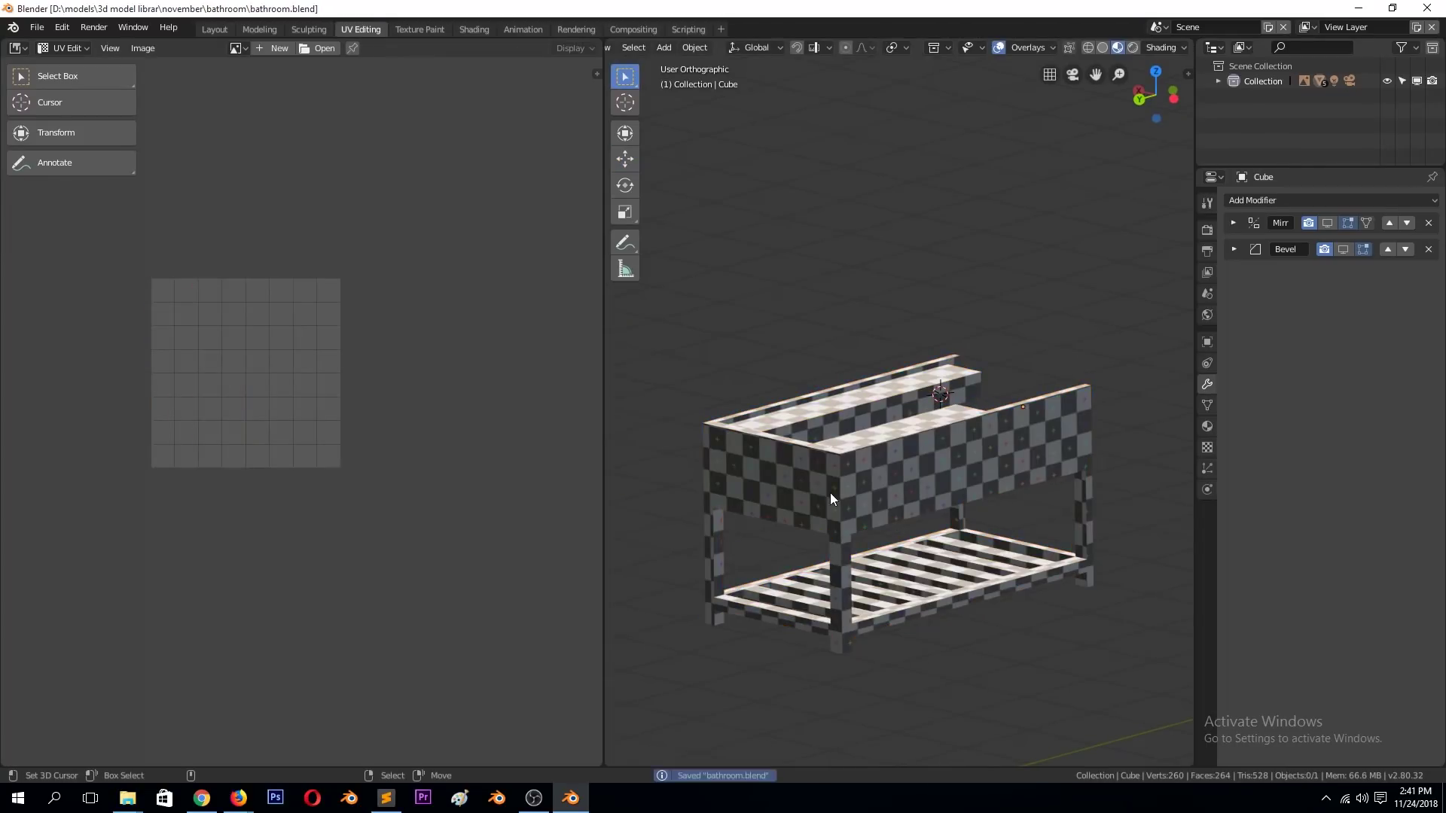
pyautogui.press('KP_Divide')
# Assign Material.001 to the countertop.
pyautogui.click(901, 465)
pyautogui.press('Tab')
pyautogui.press('Tab')
pyautogui.click(1207, 426)
pyautogui.click(1234, 264)
pyautogui.click(1263, 288)
pyautogui.scroll(3, 896, 458)
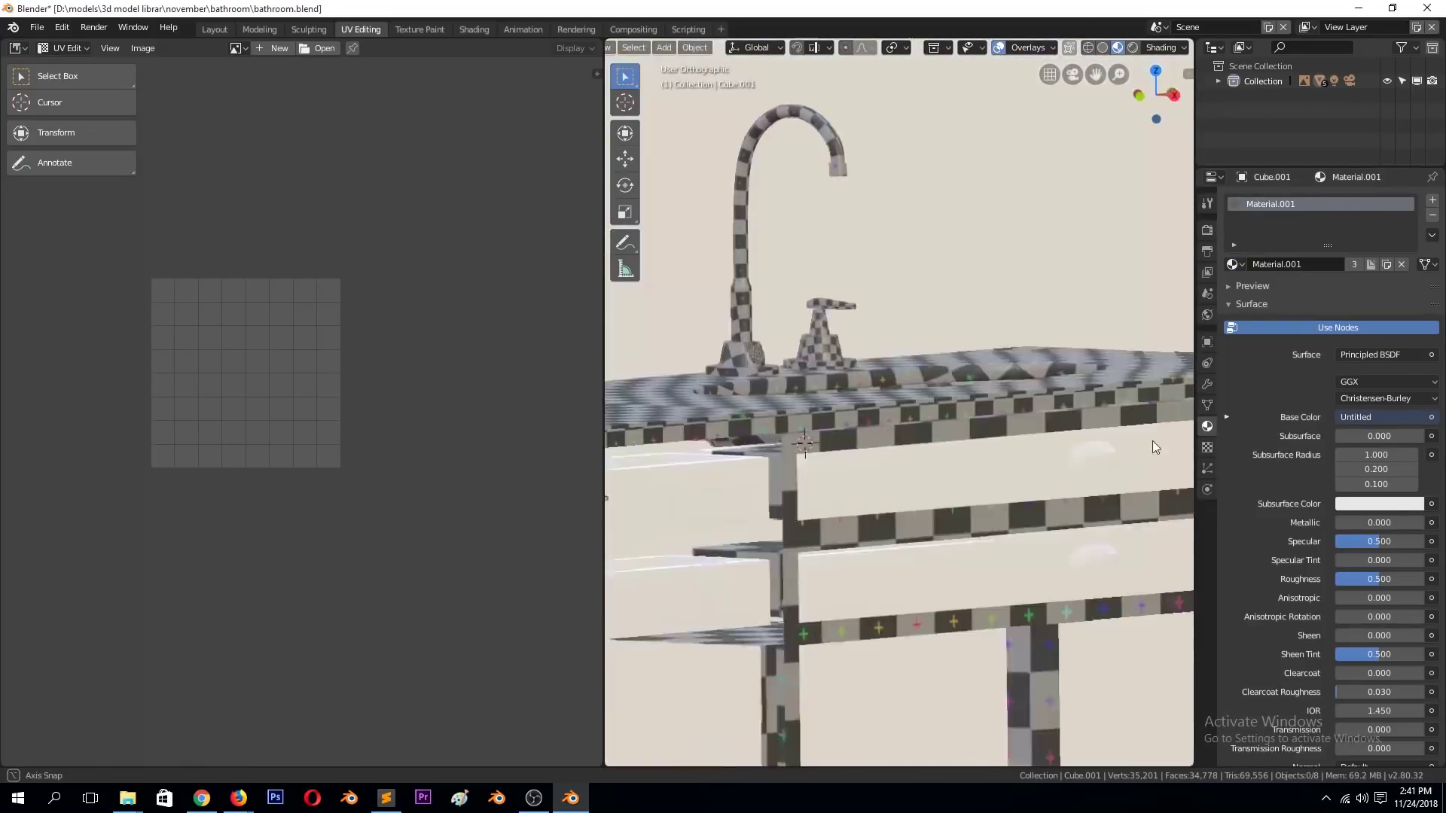
# Smart UV Project the vanity body Cube.002 and assign it Material.001.
pyautogui.moveTo(1152, 440); pyautogui.dragTo(947, 527, button='middle')
pyautogui.click(1031, 537)
pyautogui.press('Tab')
pyautogui.press('u')
pyautogui.click(1030, 536)
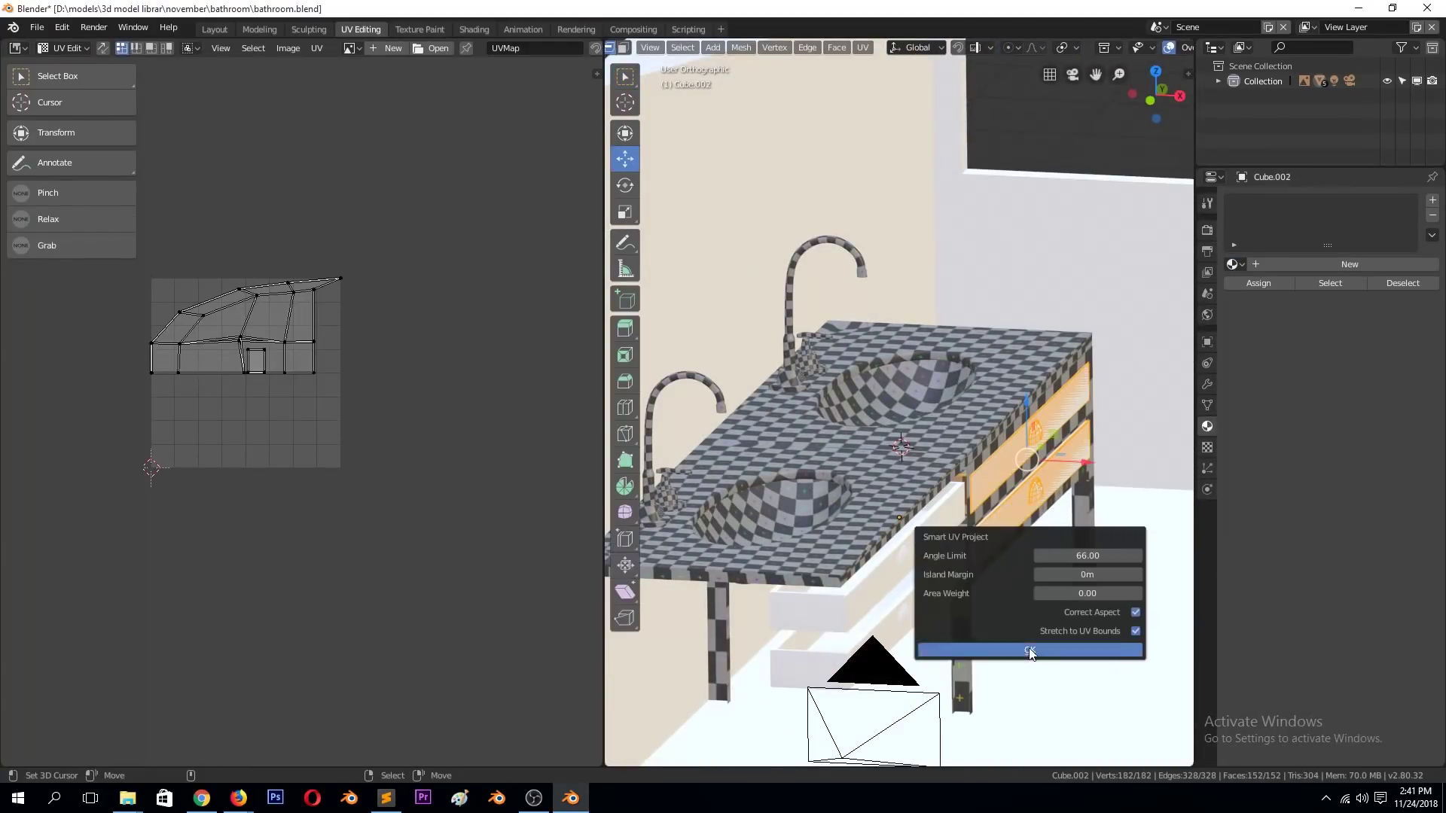
pyautogui.click(1032, 649)
pyautogui.press('Tab')
pyautogui.click(1233, 264)
pyautogui.click(1273, 301)
# Stretch the body's UV islands horizontally with S X, then scale them uniformly.
pyautogui.press('KP_0')
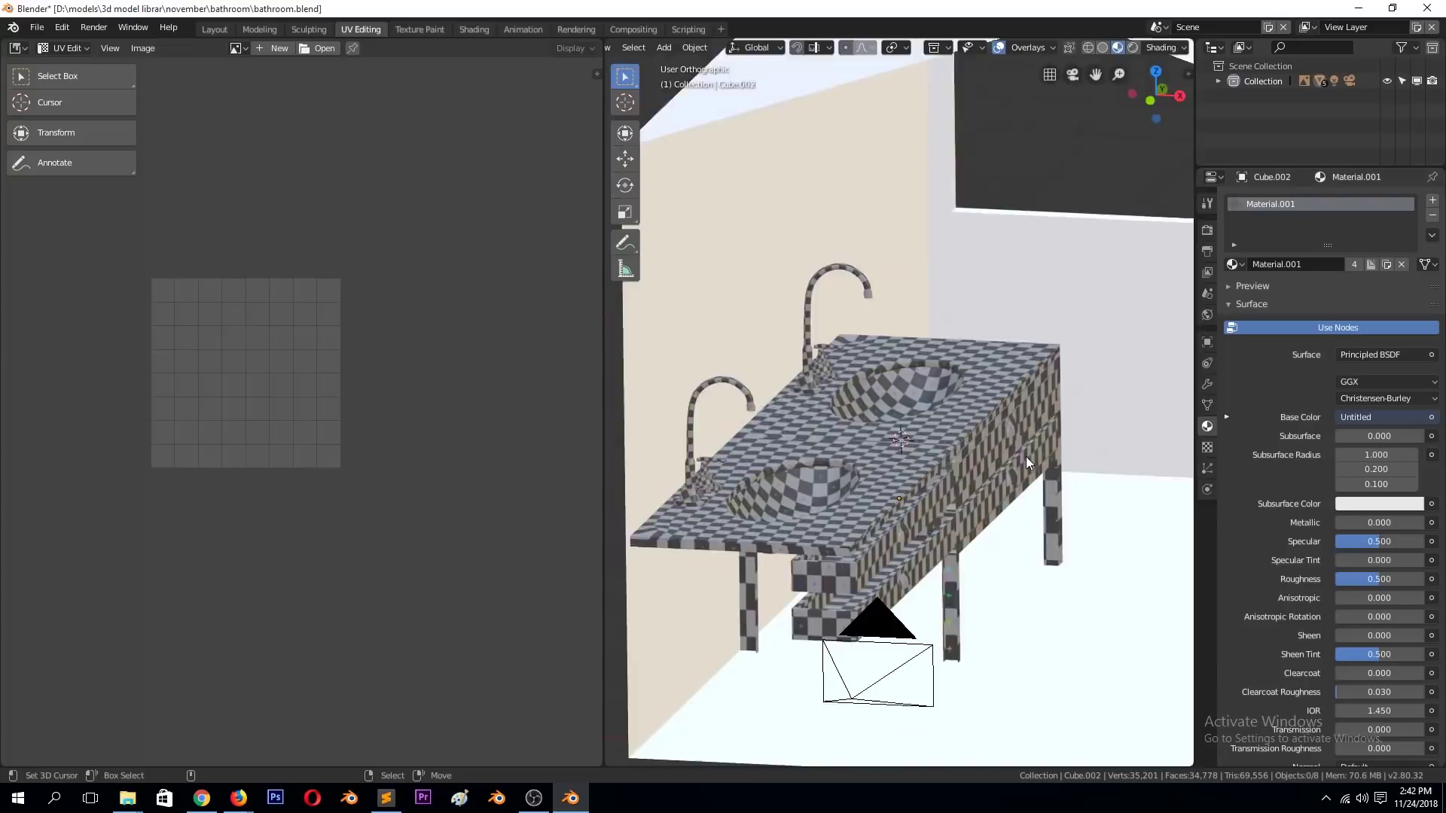
pyautogui.press('Tab')
pyautogui.press('s')
pyautogui.press('x')
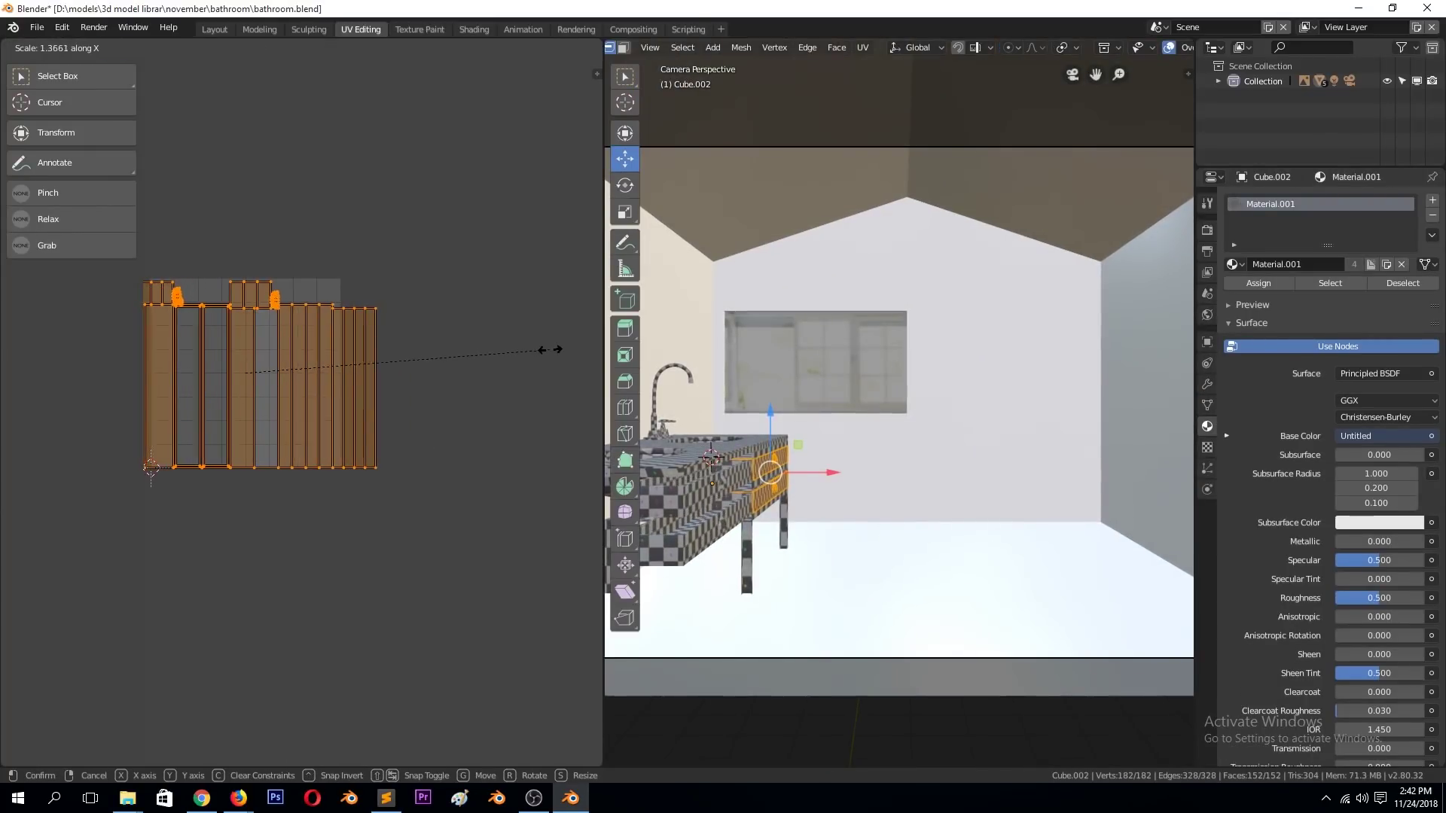
pyautogui.click(542, 354)
pyautogui.press('s')
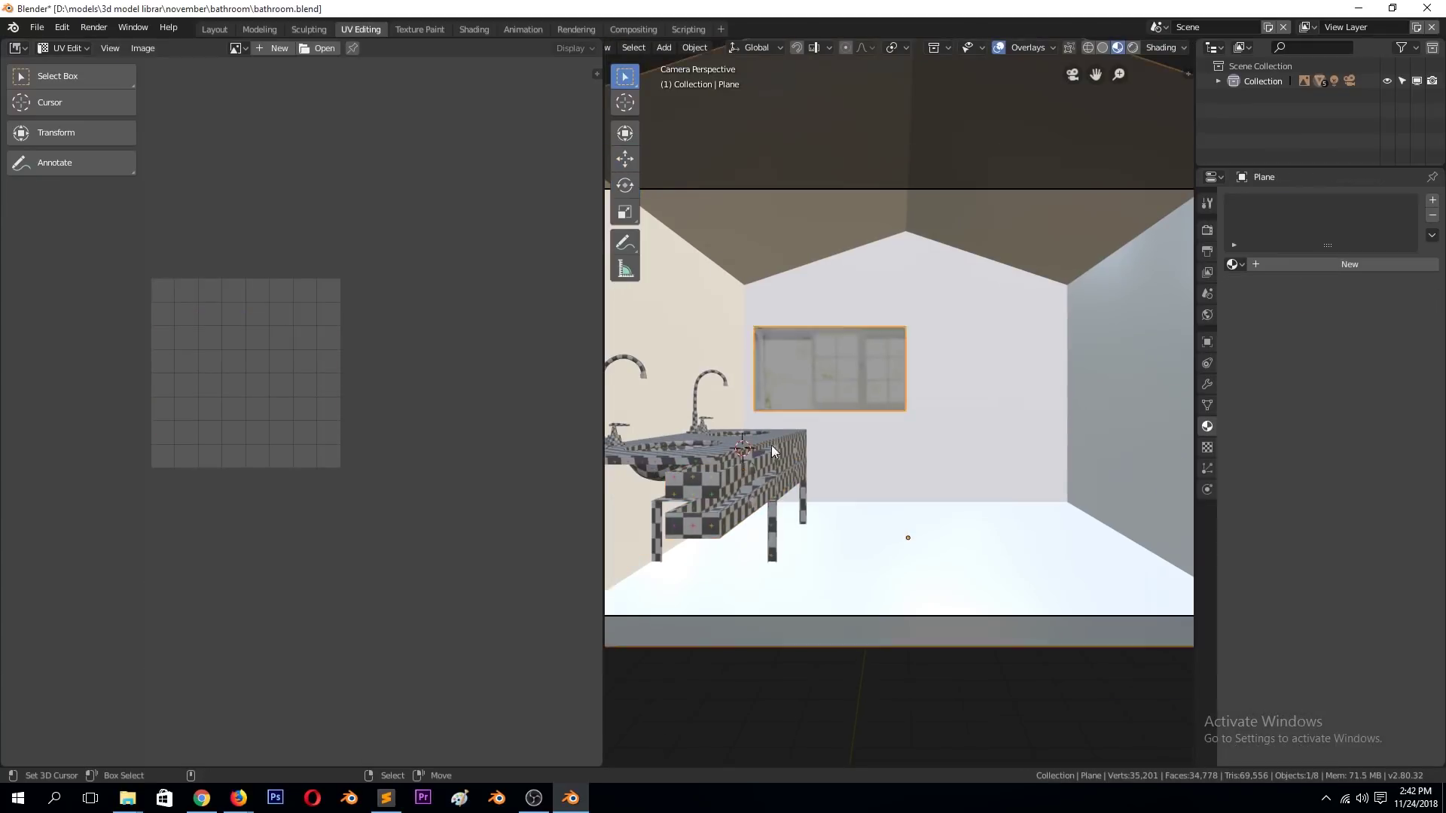
pyautogui.click(1207, 384)
pyautogui.hotkey('alt', 'a')
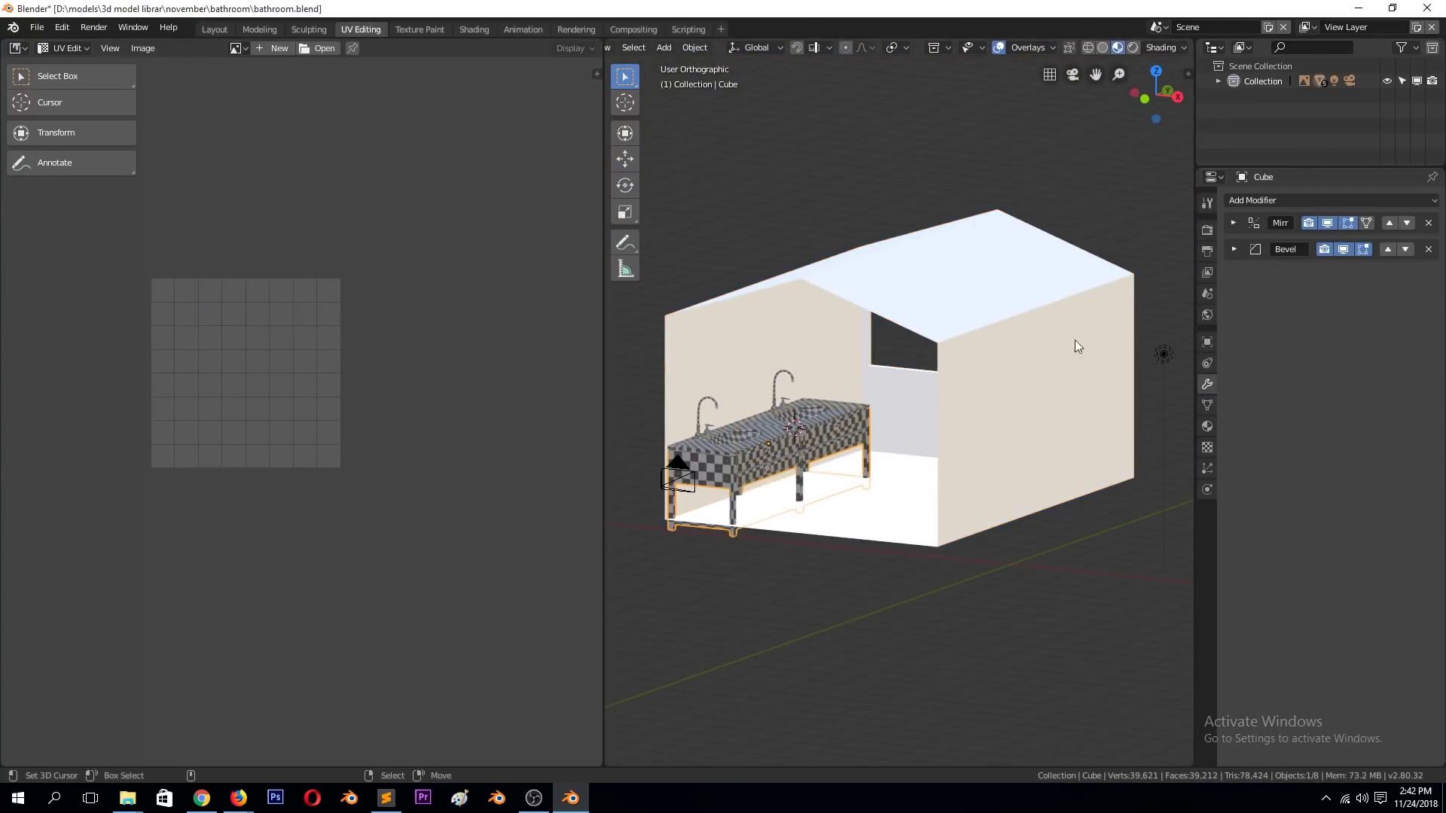
pyautogui.press('KP_0')
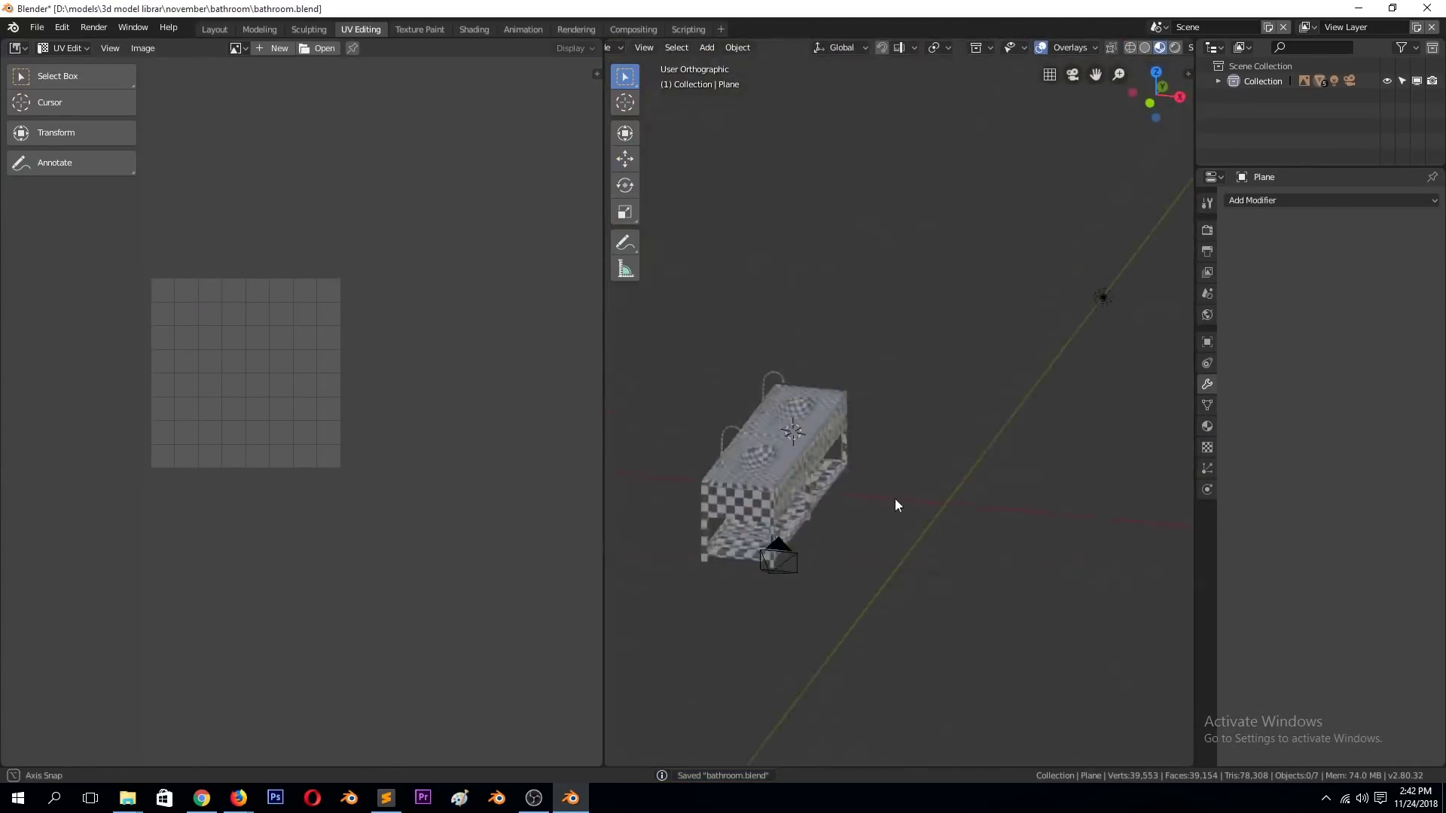
# Open the Shading workspace and select the sink counter to view its material.
pyautogui.click(1297, 246)
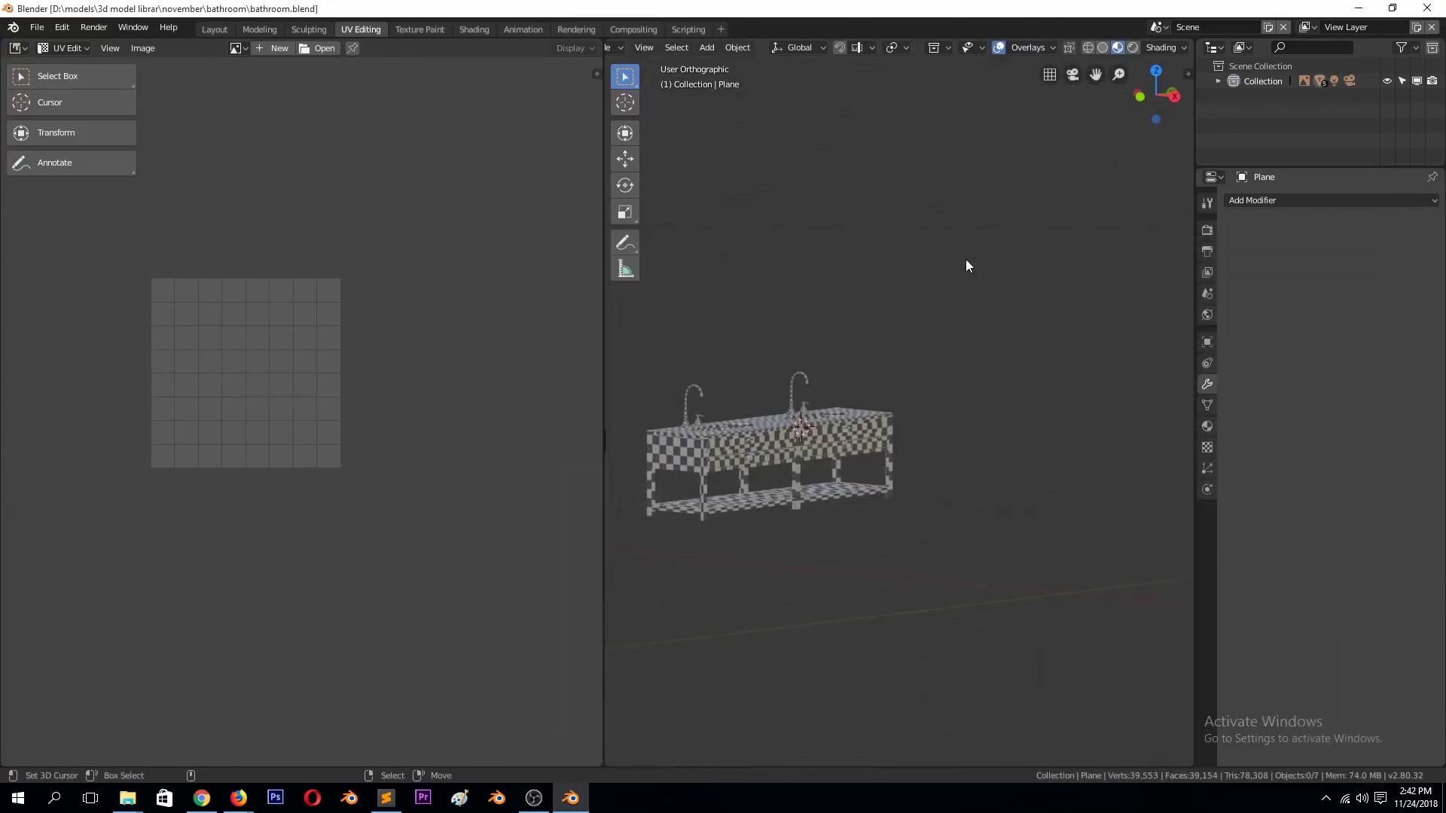
pyautogui.click(473, 29)
pyautogui.moveTo(690, 182)
pyautogui.mouseDown(button='middle')
pyautogui.moveTo(741, 292)
pyautogui.moveTo(671, 225)
pyautogui.moveTo(627, 281)
pyautogui.mouseUp(button='middle')
pyautogui.click(630, 283)
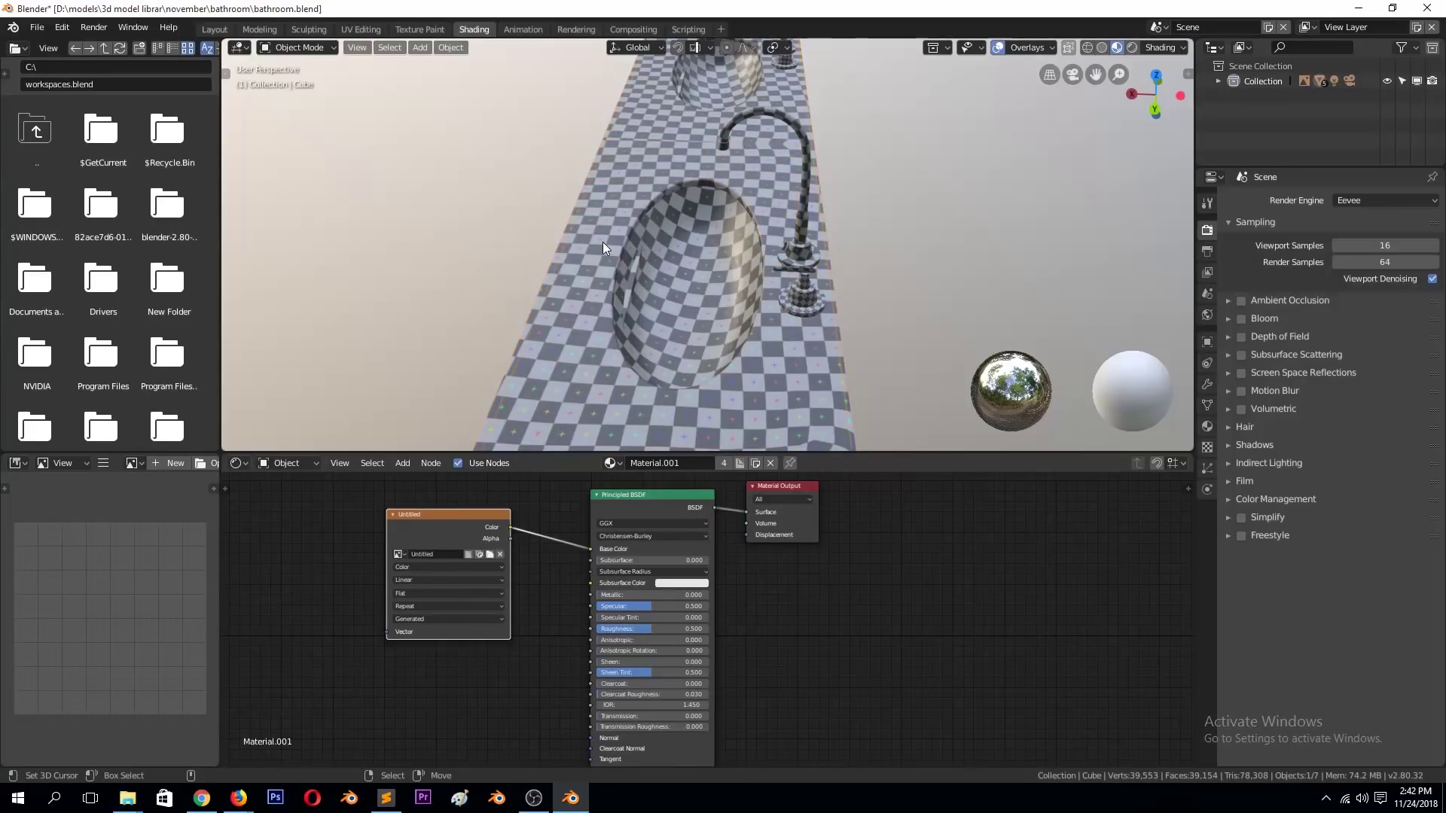
# Hide the sink counter and select the trough Cube.002's left vertex column in top wireframe view.
pyautogui.press('h')
pyautogui.click(643, 270)
pyautogui.press('Tab')
pyautogui.press('1')
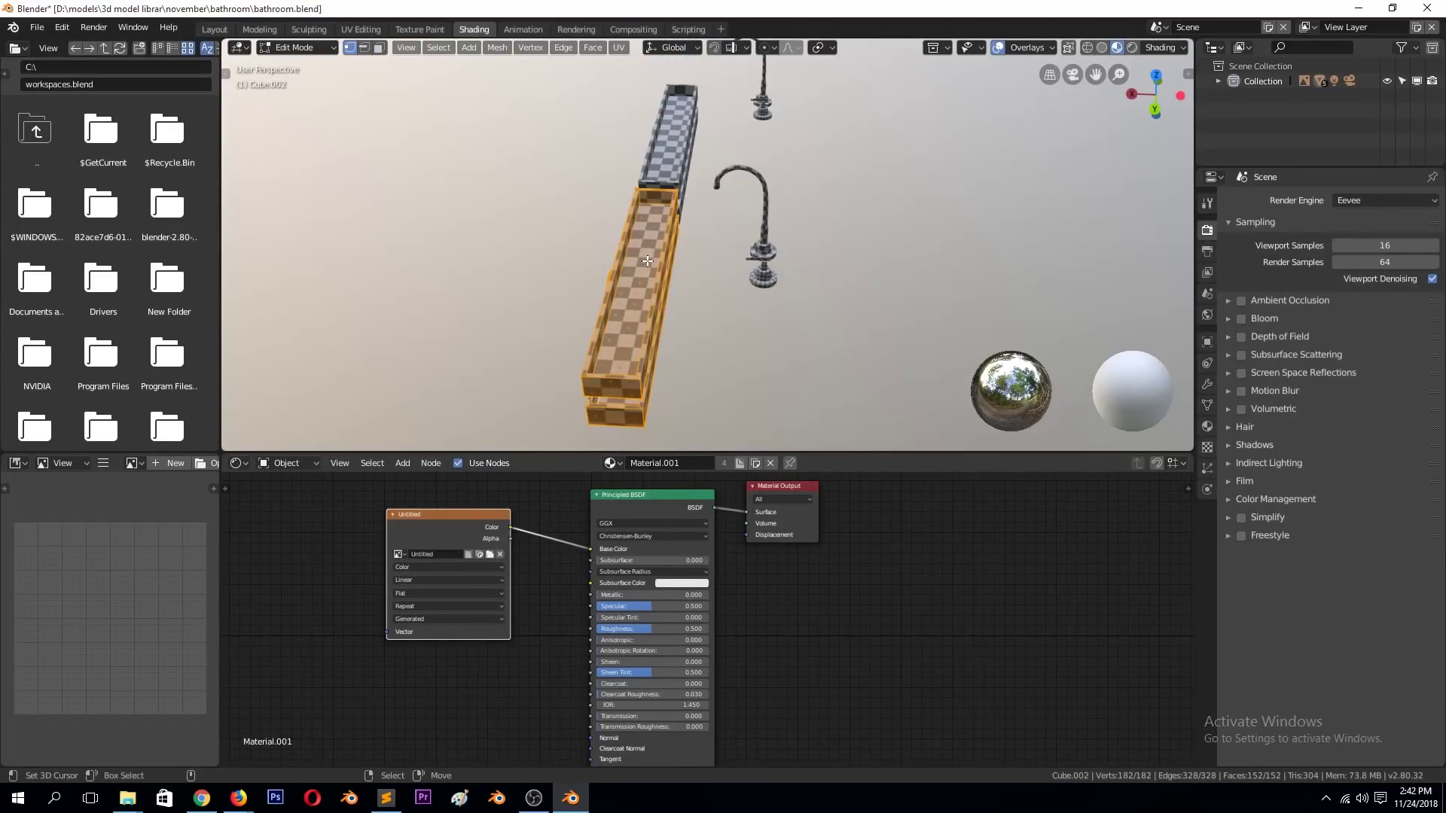
pyautogui.press('KP_7')
pyautogui.press('z')
pyautogui.click(549, 168)
pyautogui.hotkey('alt', 'a')
pyautogui.moveTo(695, 105); pyautogui.dragTo(730, 260)
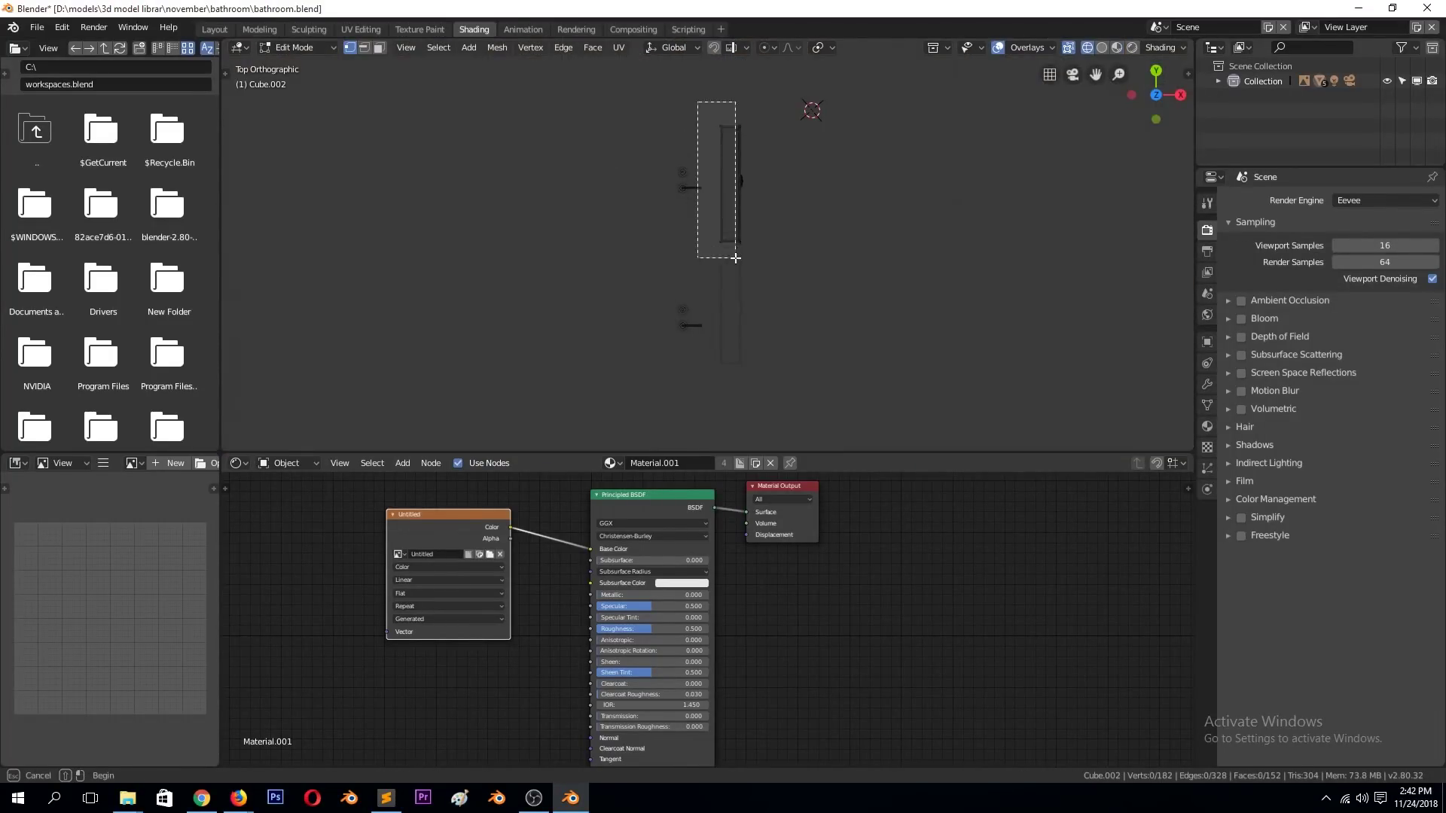
pyautogui.click(224, 73)
pyautogui.press('Tab')
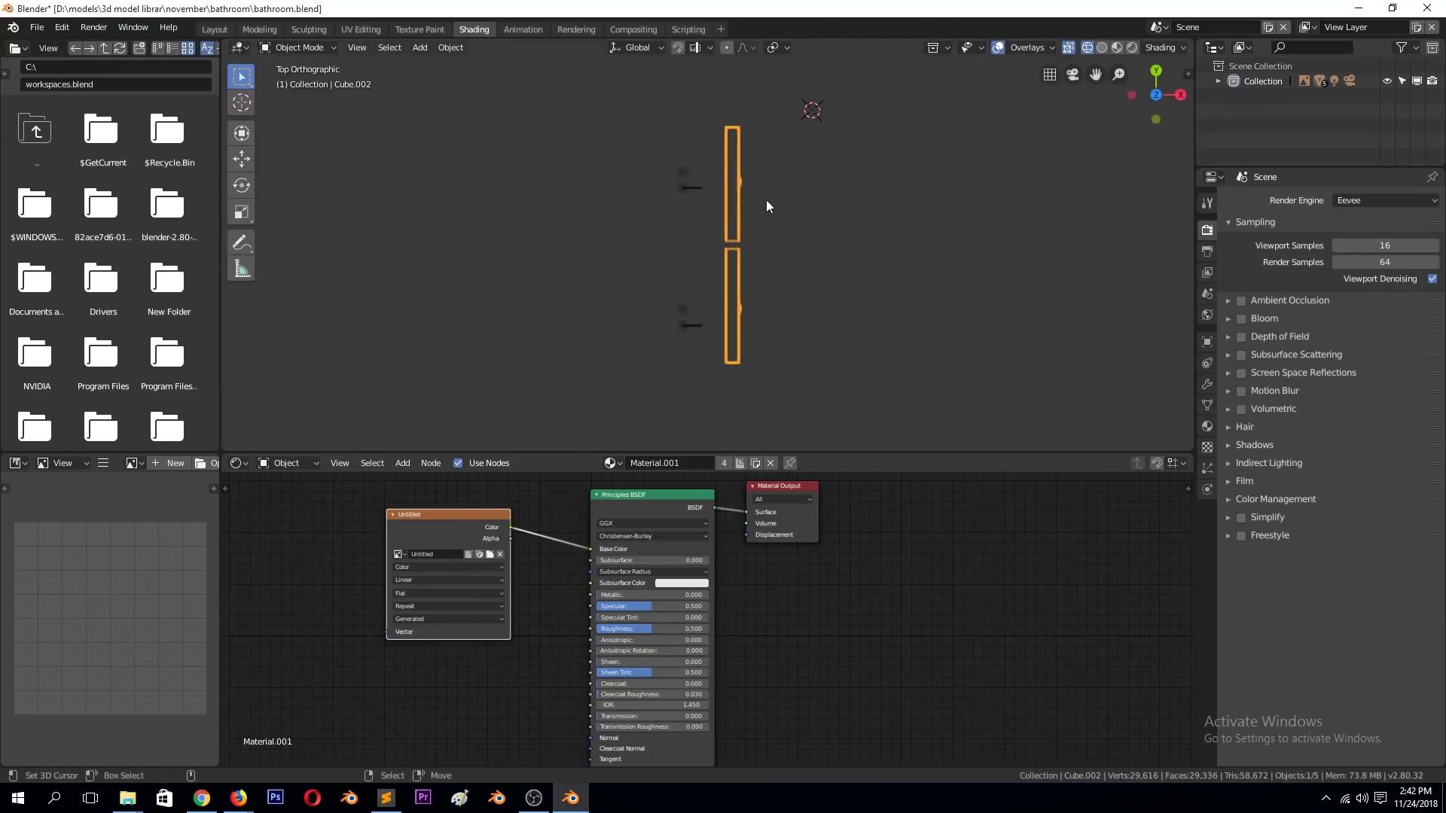
# Delete the large plane and save the file.
pyautogui.moveTo(703, 232)
pyautogui.mouseDown(button='middle')
pyautogui.moveTo(621, 251)
pyautogui.moveTo(634, 214)
pyautogui.moveTo(810, 225)
pyautogui.mouseUp(button='middle')
pyautogui.click(685, 255)
pyautogui.press('Delete')
pyautogui.hotkey('ctrl', 's')
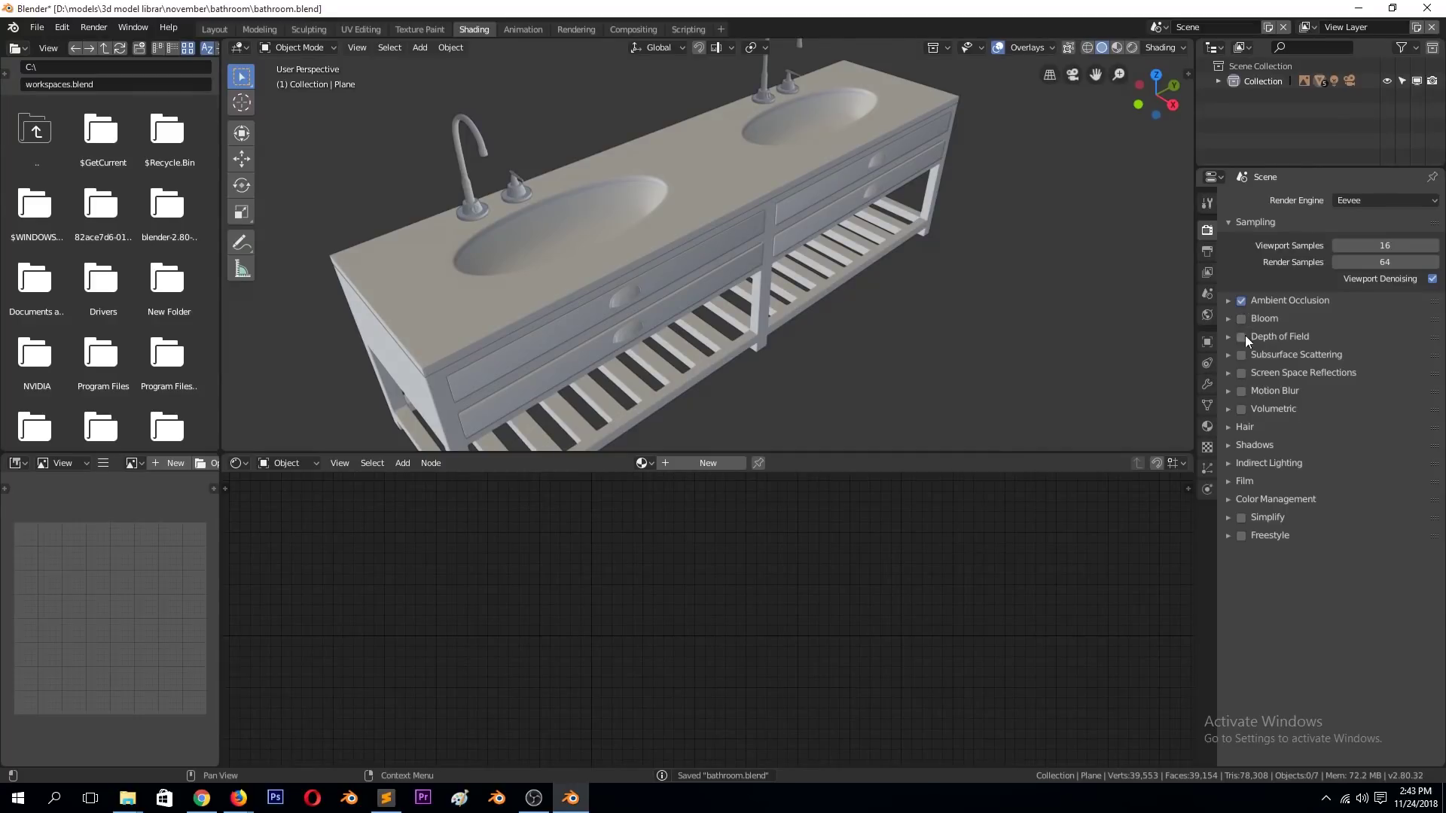
# Enable ambient occlusion, disconnect the image texture from Base Color, and save.
pyautogui.click(1273, 301)
pyautogui.click(1117, 46)
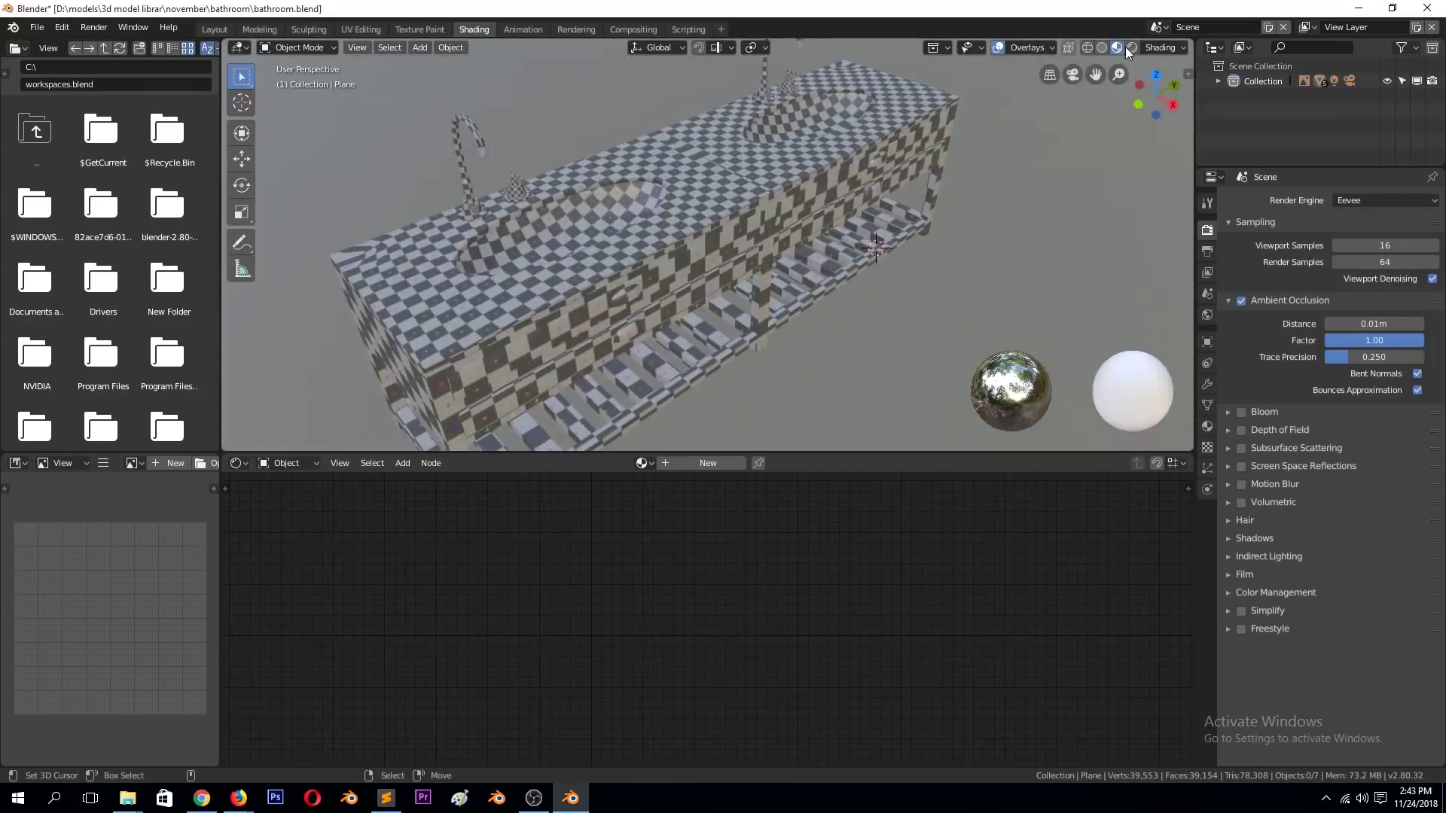
pyautogui.click(836, 185)
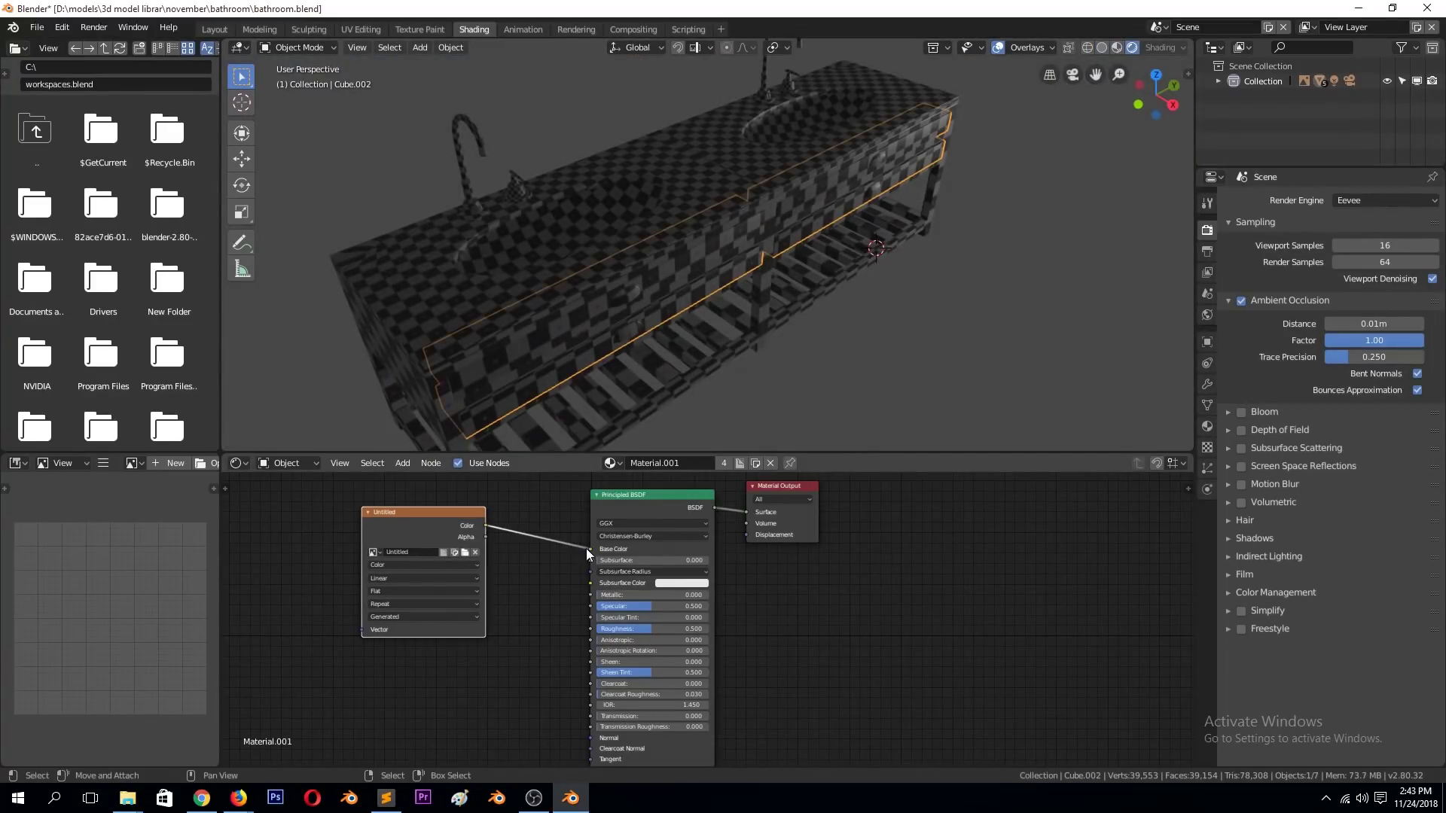
pyautogui.moveTo(590, 549); pyautogui.dragTo(642, 281)
pyautogui.click(607, 269)
pyautogui.hotkey('ctrl', 's')
# Preview the vanity in LookDev under a different HDRI, orbit around it, and save.
pyautogui.click(1117, 47)
pyautogui.click(1182, 47)
pyautogui.click(1146, 150)
pyautogui.click(1197, 200)
pyautogui.moveTo(866, 226)
pyautogui.mouseDown(button='middle')
pyautogui.moveTo(747, 233)
pyautogui.moveTo(763, 291)
pyautogui.mouseUp(button='middle')
pyautogui.hotkey('ctrl', 's')
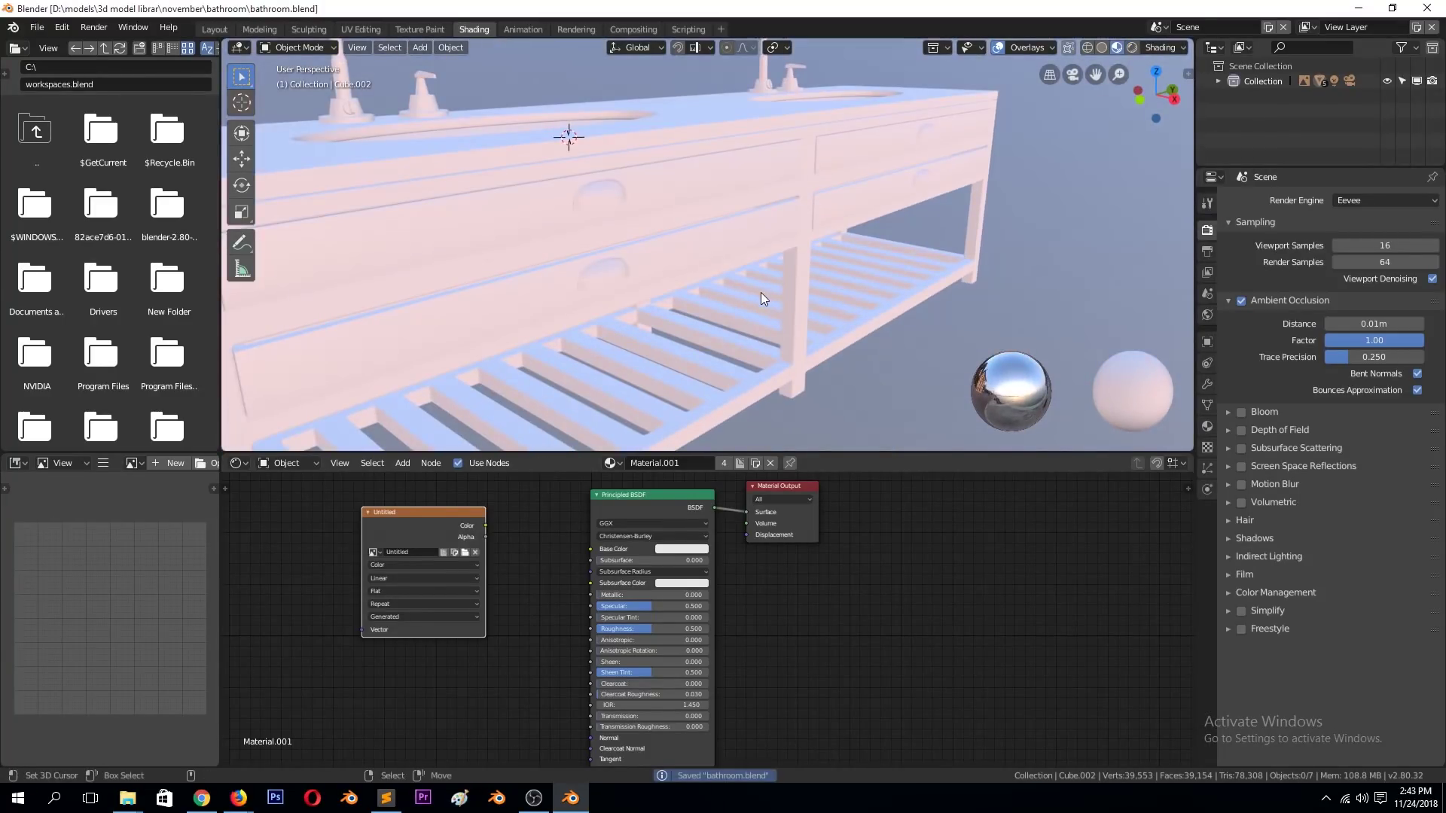
# Open dresser.blend in a second Blender instance and preview it with materials.
pyautogui.rightClick(570, 798)
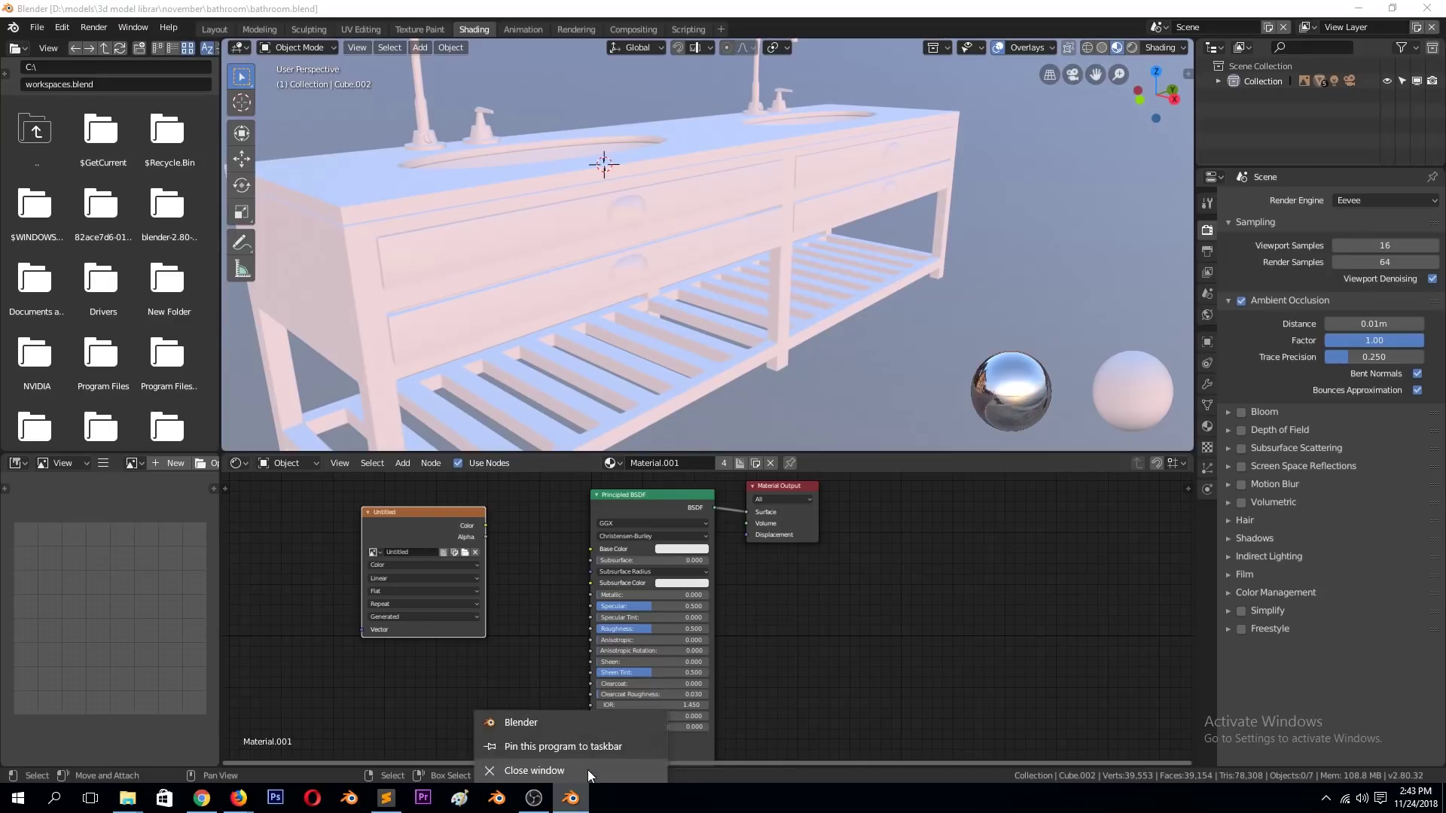
pyautogui.click(590, 718)
pyautogui.click(753, 463)
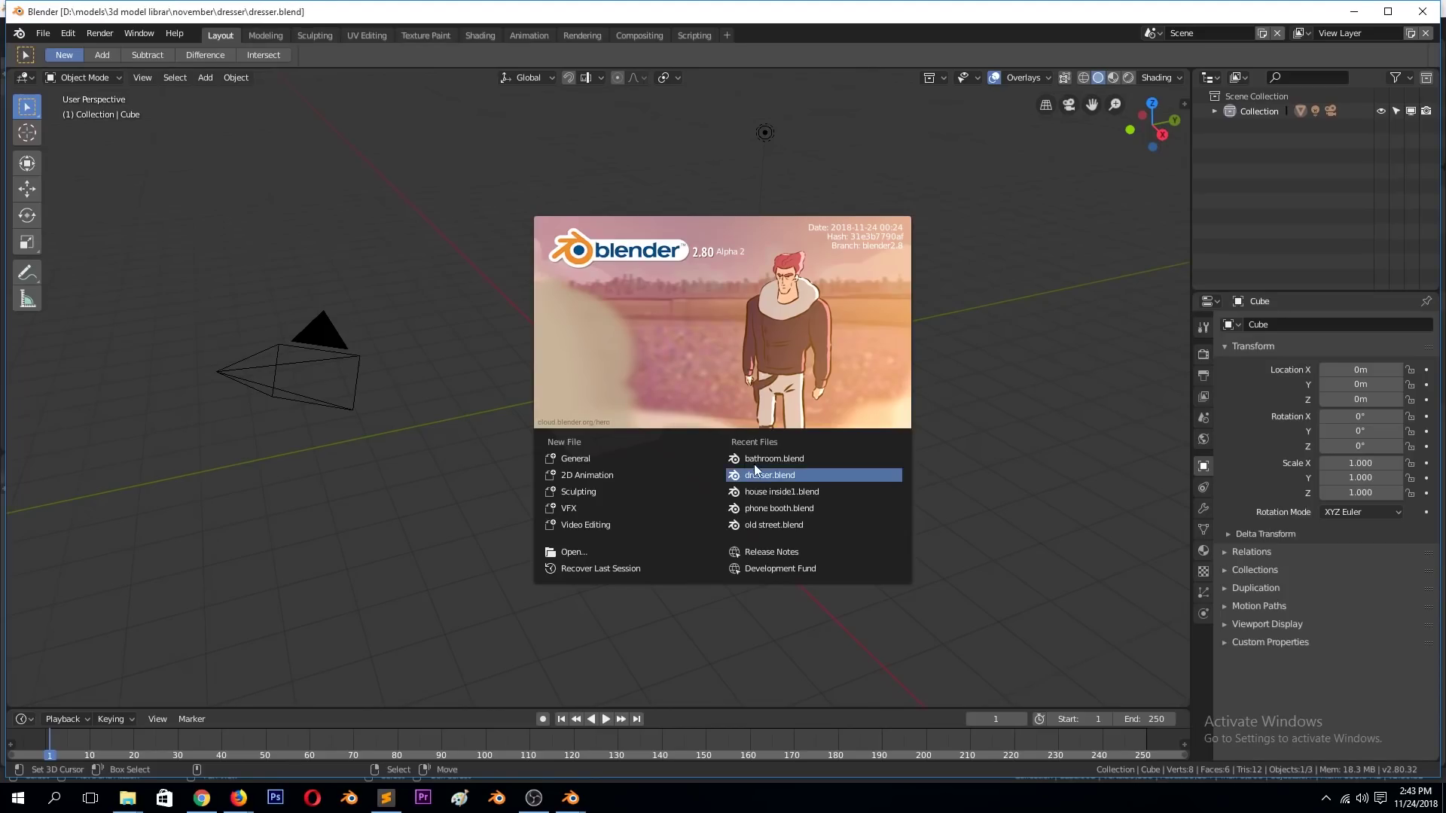
pyautogui.click(958, 78)
pyautogui.moveTo(753, 339)
pyautogui.mouseDown(button='middle')
pyautogui.moveTo(666, 414)
pyautogui.moveTo(603, 376)
pyautogui.mouseUp(button='middle')
pyautogui.scroll(5, 670, 406)
# Select the dresser's lower cabinet Plane.002 and view its material in the Shading workspace.
pyautogui.click(723, 422)
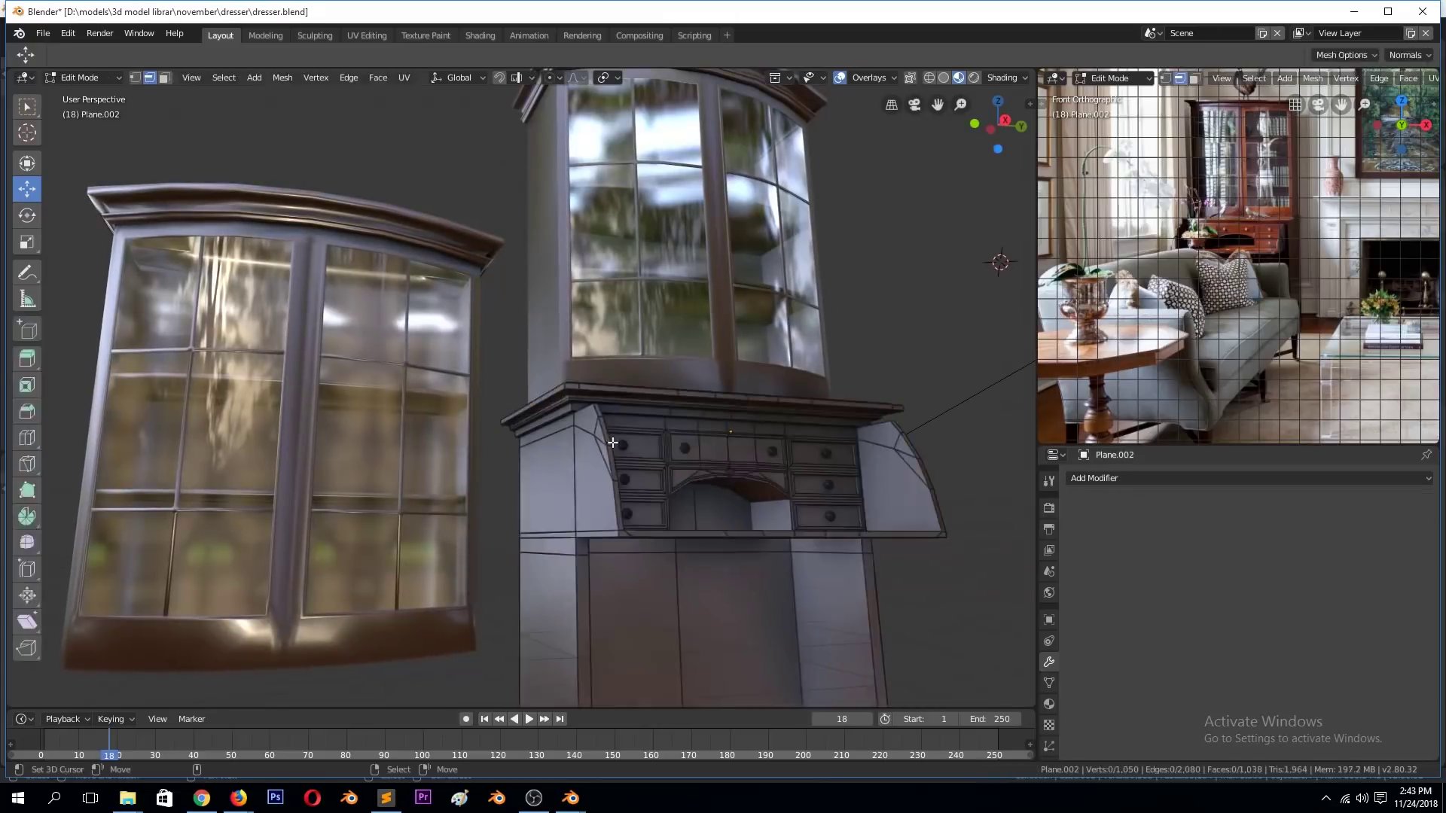
pyautogui.click(973, 78)
pyautogui.click(959, 77)
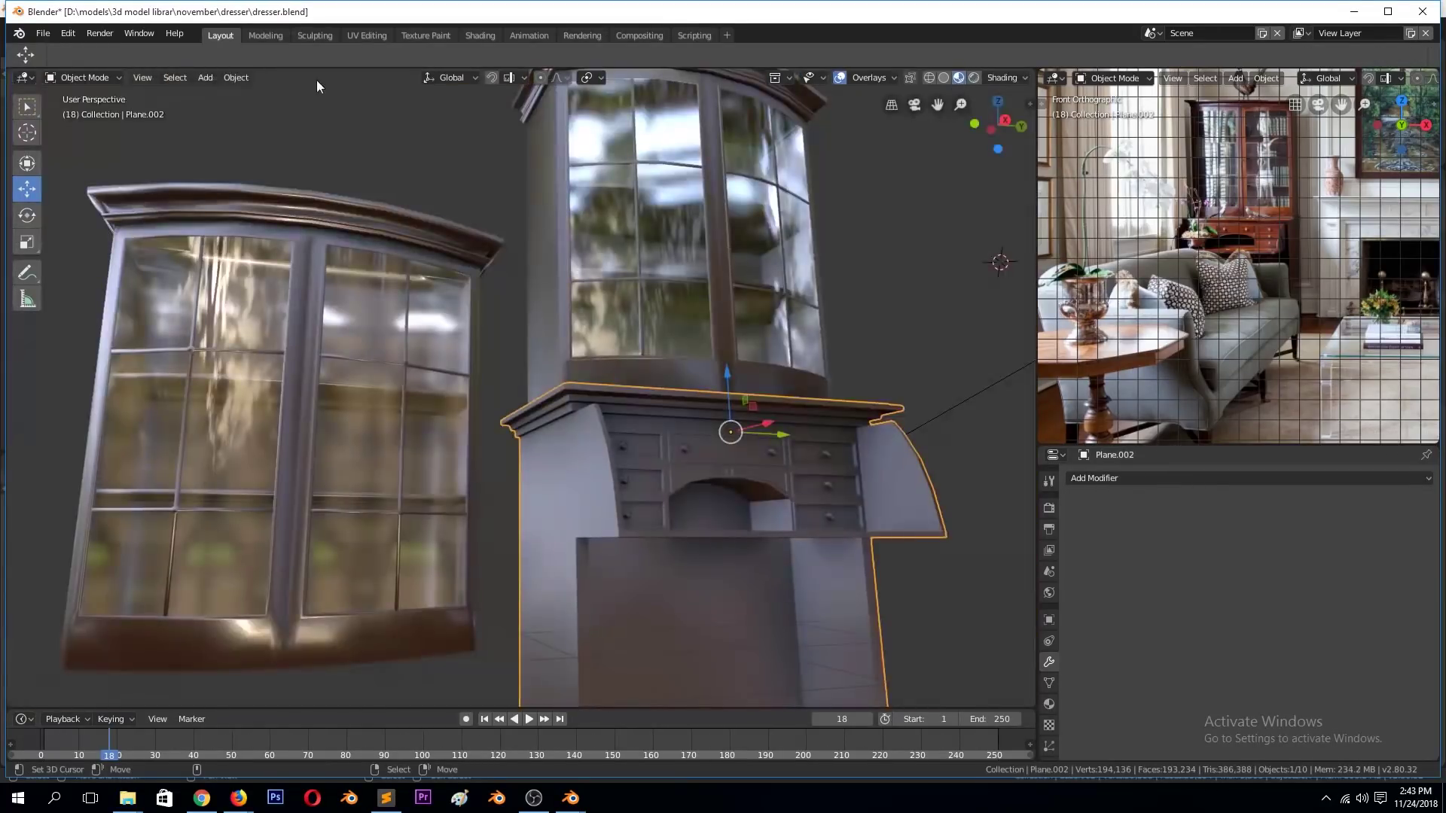
pyautogui.click(425, 35)
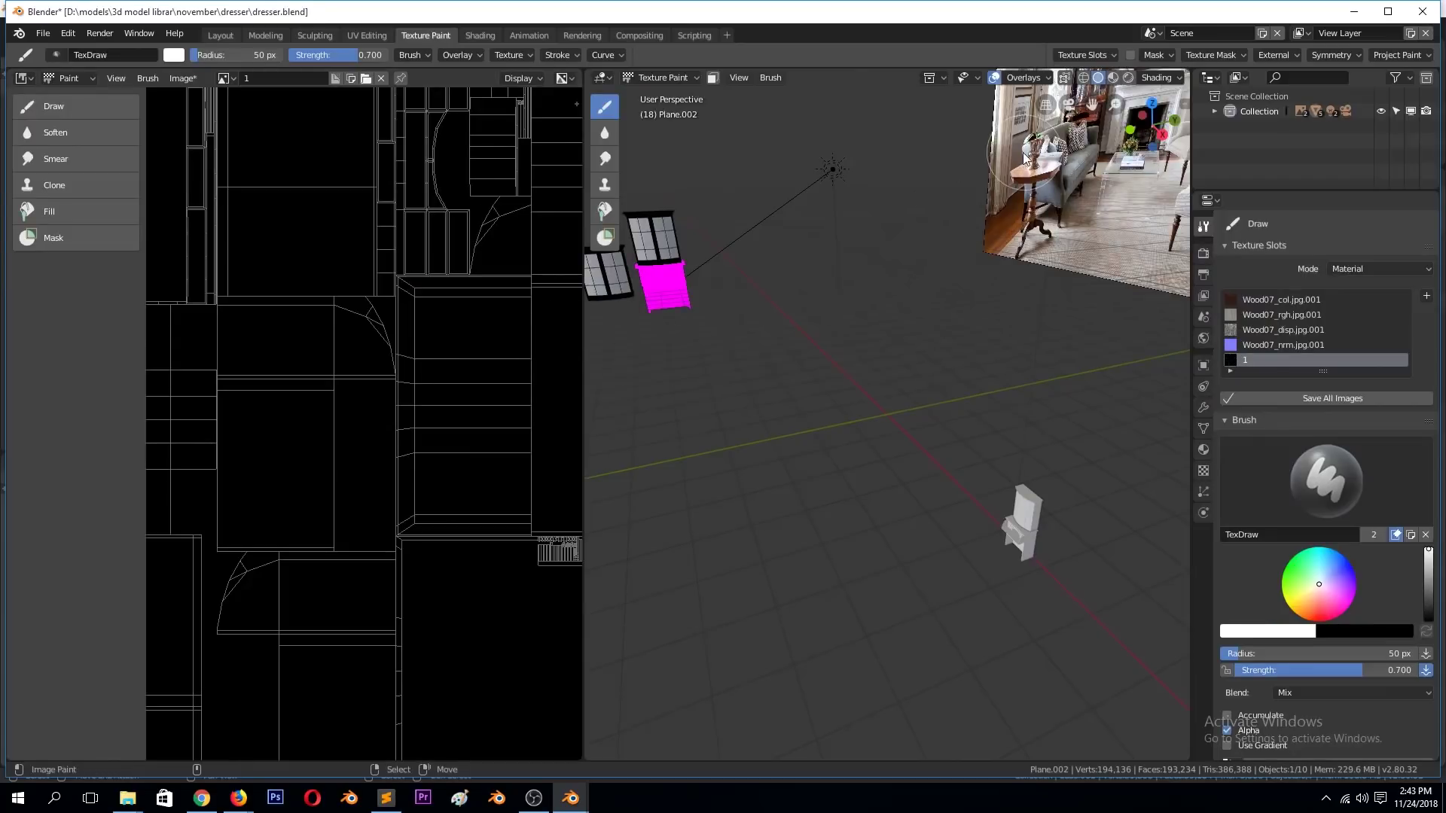
pyautogui.click(480, 36)
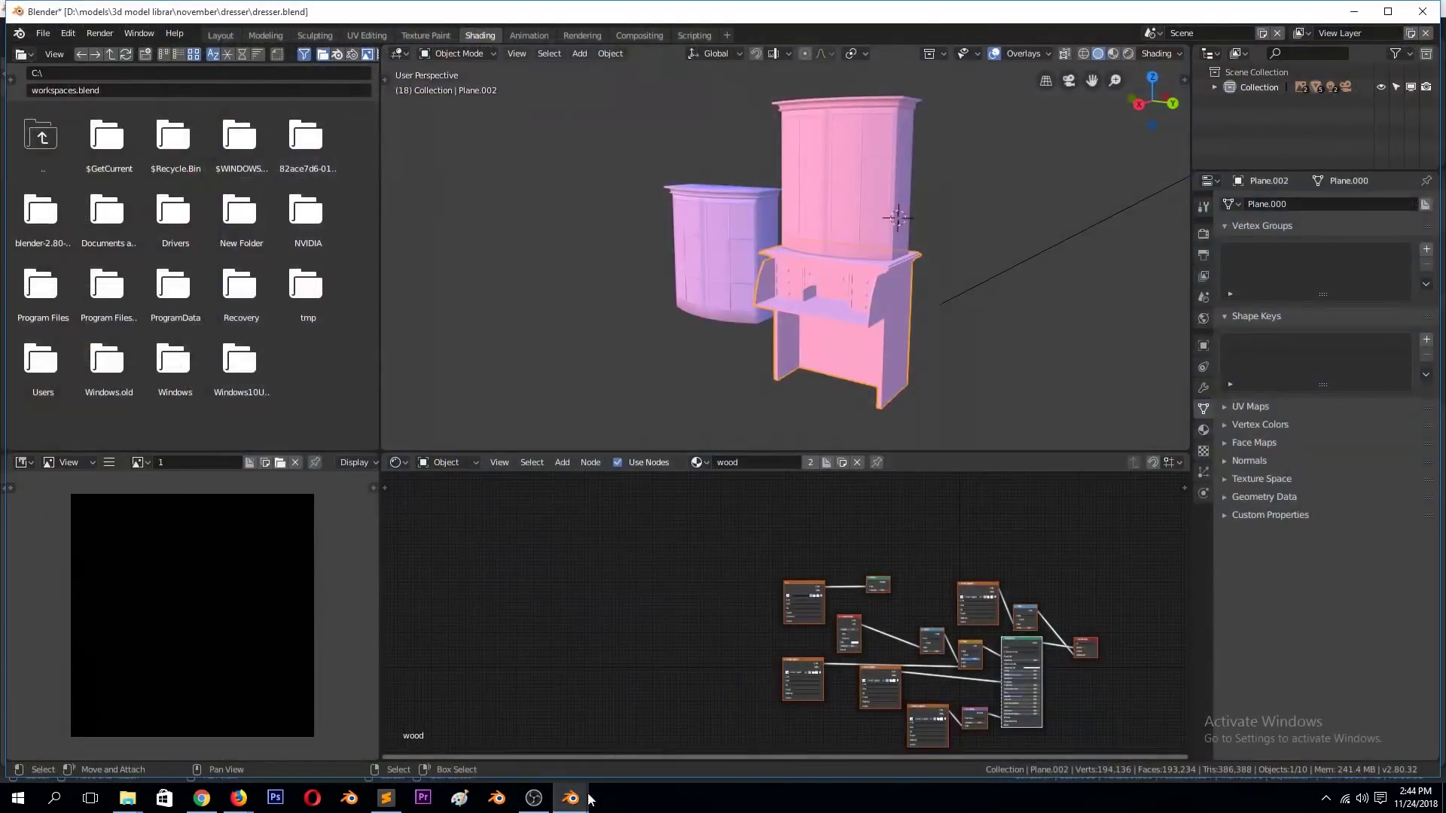
# Clear Material.001's nodes in bathroom.blend and copy the dresser's wood node tree.
pyautogui.click(589, 799)
pyautogui.press('x')
pyautogui.hotkey('ctrl', 'v')
pyautogui.hotkey('alt', 'Tab')
pyautogui.moveTo(694, 521); pyautogui.dragTo(1107, 751)
pyautogui.hotkey('ctrl', 'c')
pyautogui.hotkey('alt', 'Tab')
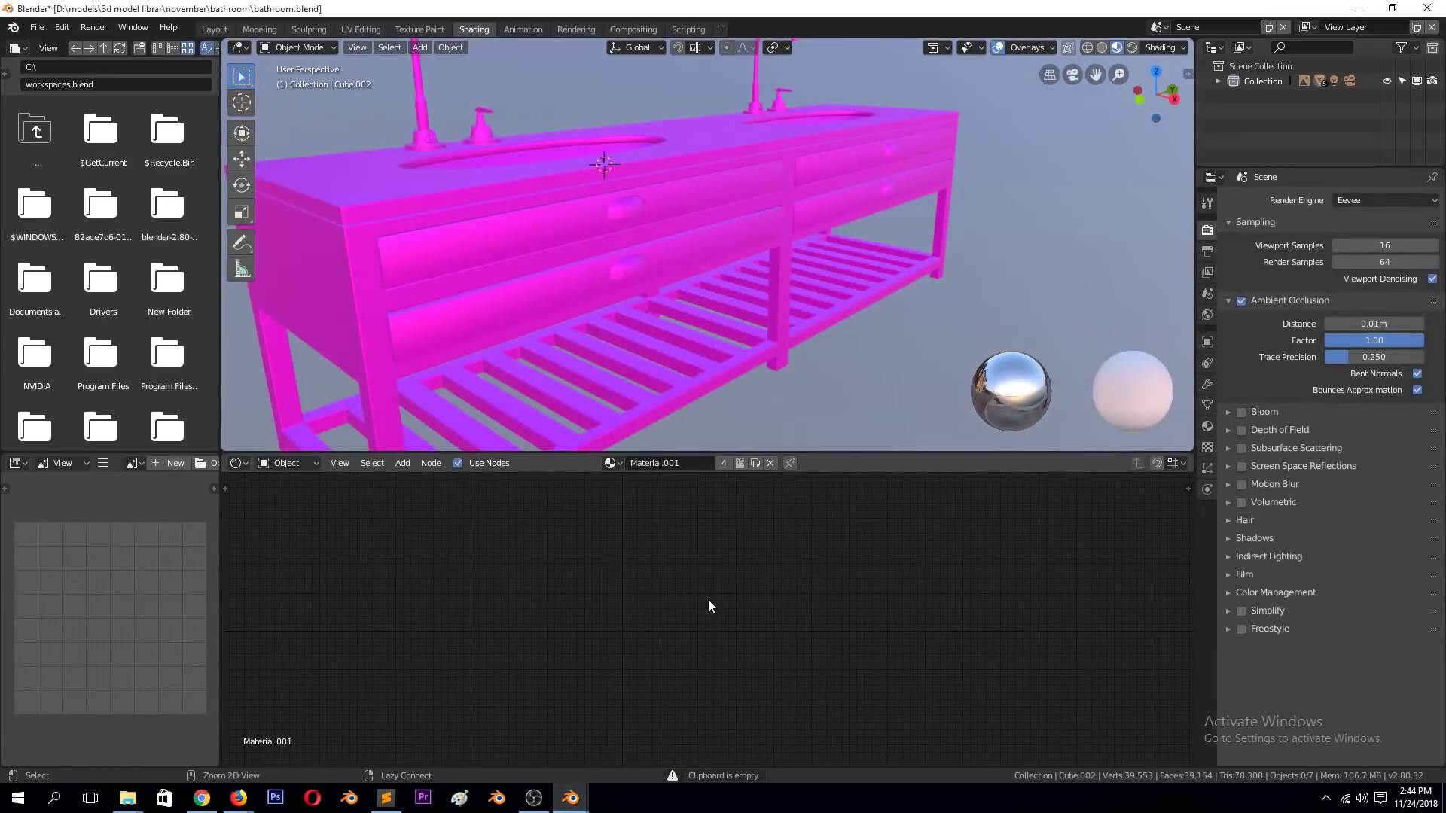
# Paste the wood nodes into the vanity material and paste the dresser into the bathroom scene.
pyautogui.click(701, 742)
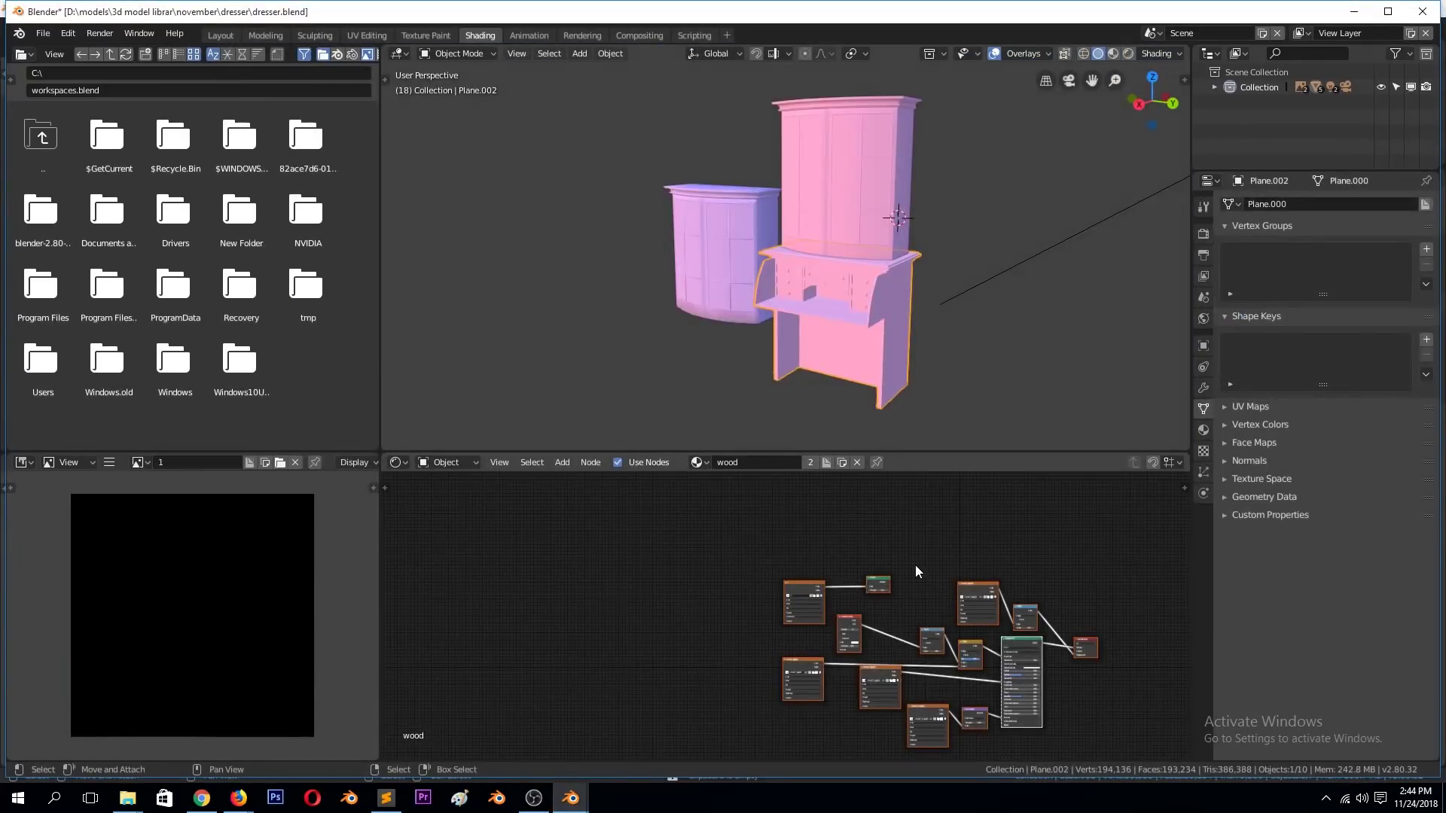
pyautogui.moveTo(722, 521); pyautogui.dragTo(1113, 759)
pyautogui.hotkey('ctrl', 'c')
pyautogui.click(528, 746)
pyautogui.hotkey('ctrl', 'v')
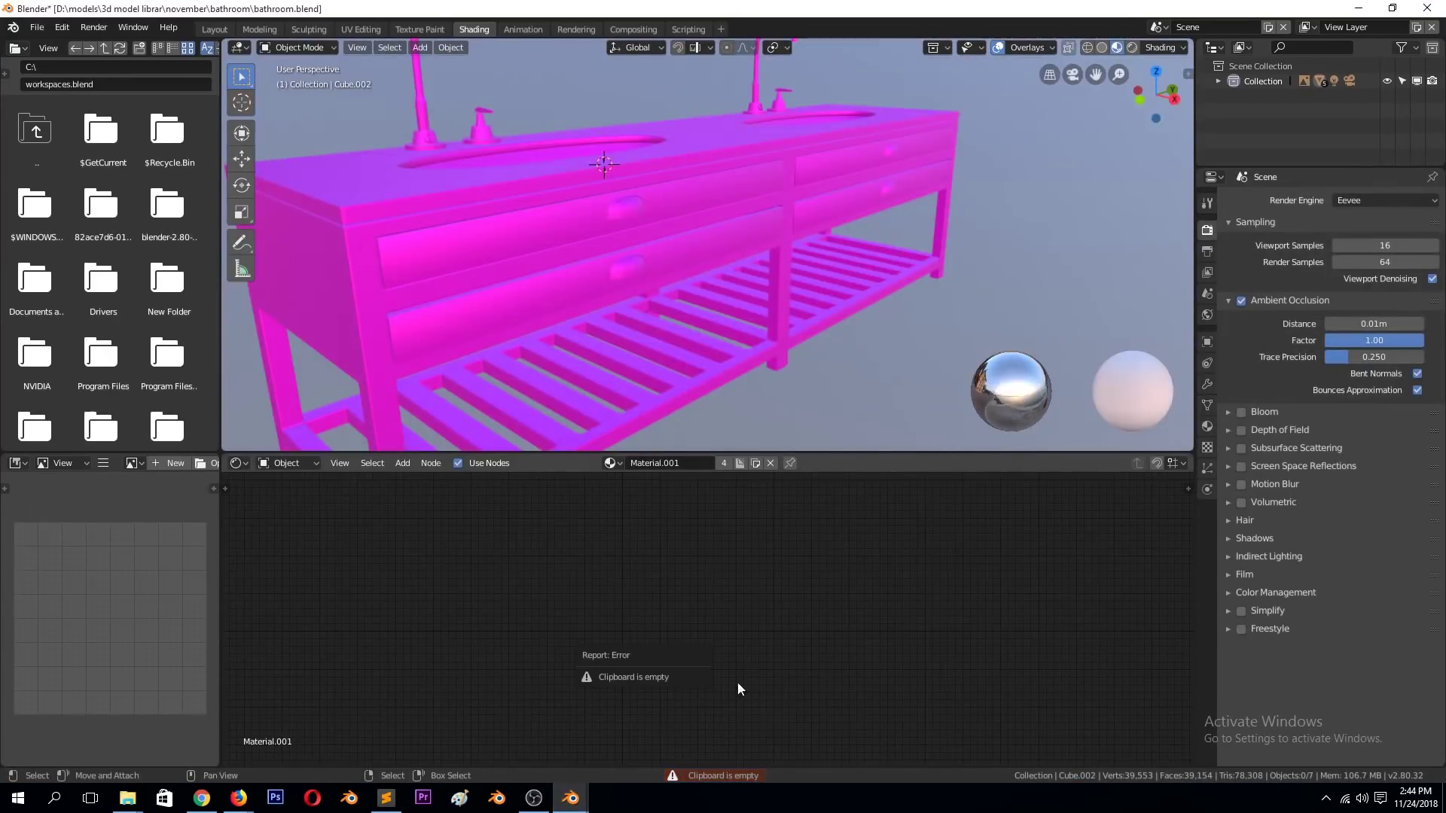
pyautogui.scroll(-5, 824, 283)
pyautogui.moveTo(569, 799)
pyautogui.click(629, 735)
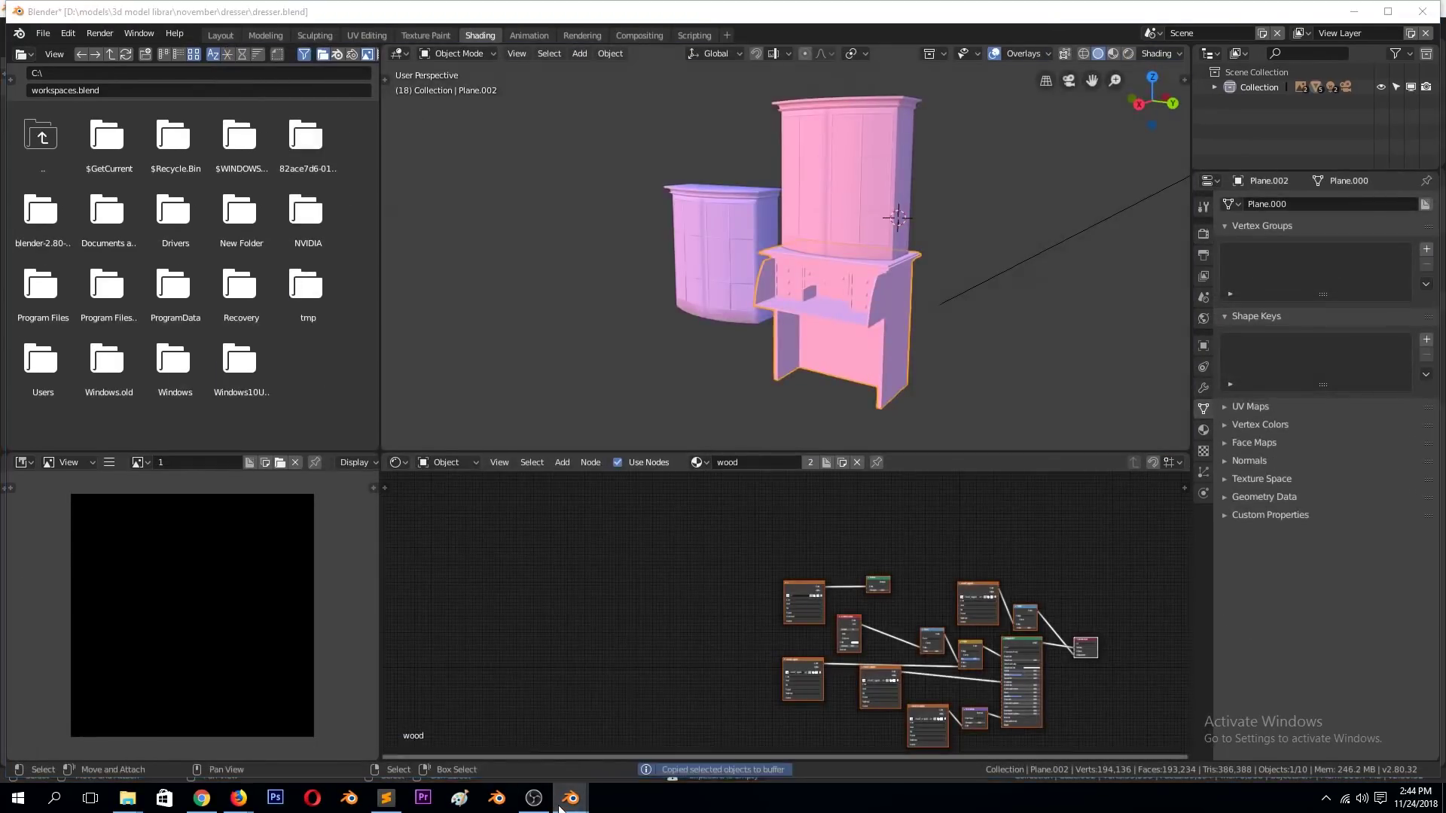
pyautogui.hotkey('alt', 'Tab')
pyautogui.hotkey('ctrl', 'v')
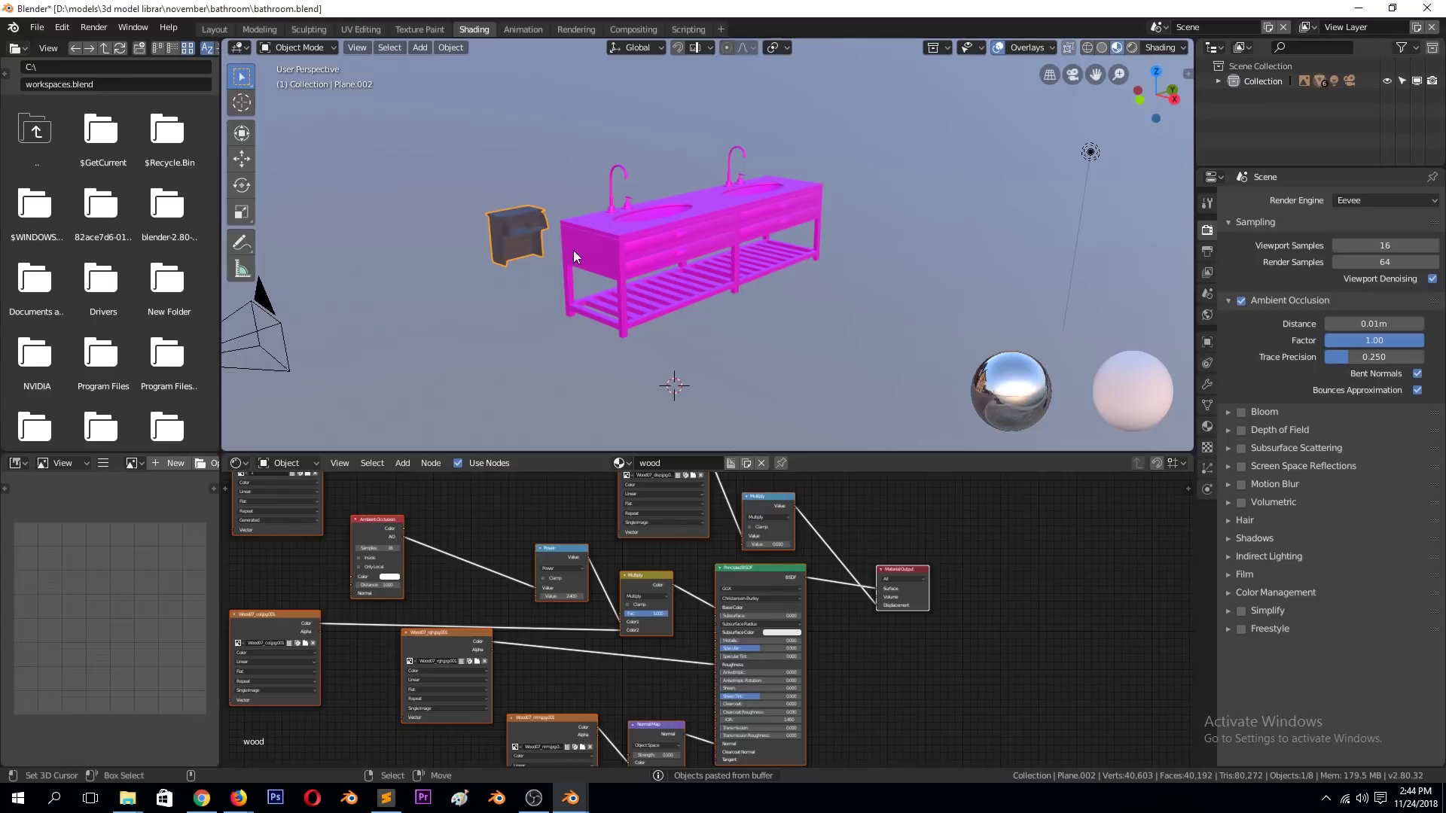
# Delete the pasted dresser and apply the existing wood material to the vanity body and top.
pyautogui.press('Delete')
pyautogui.click(635, 244)
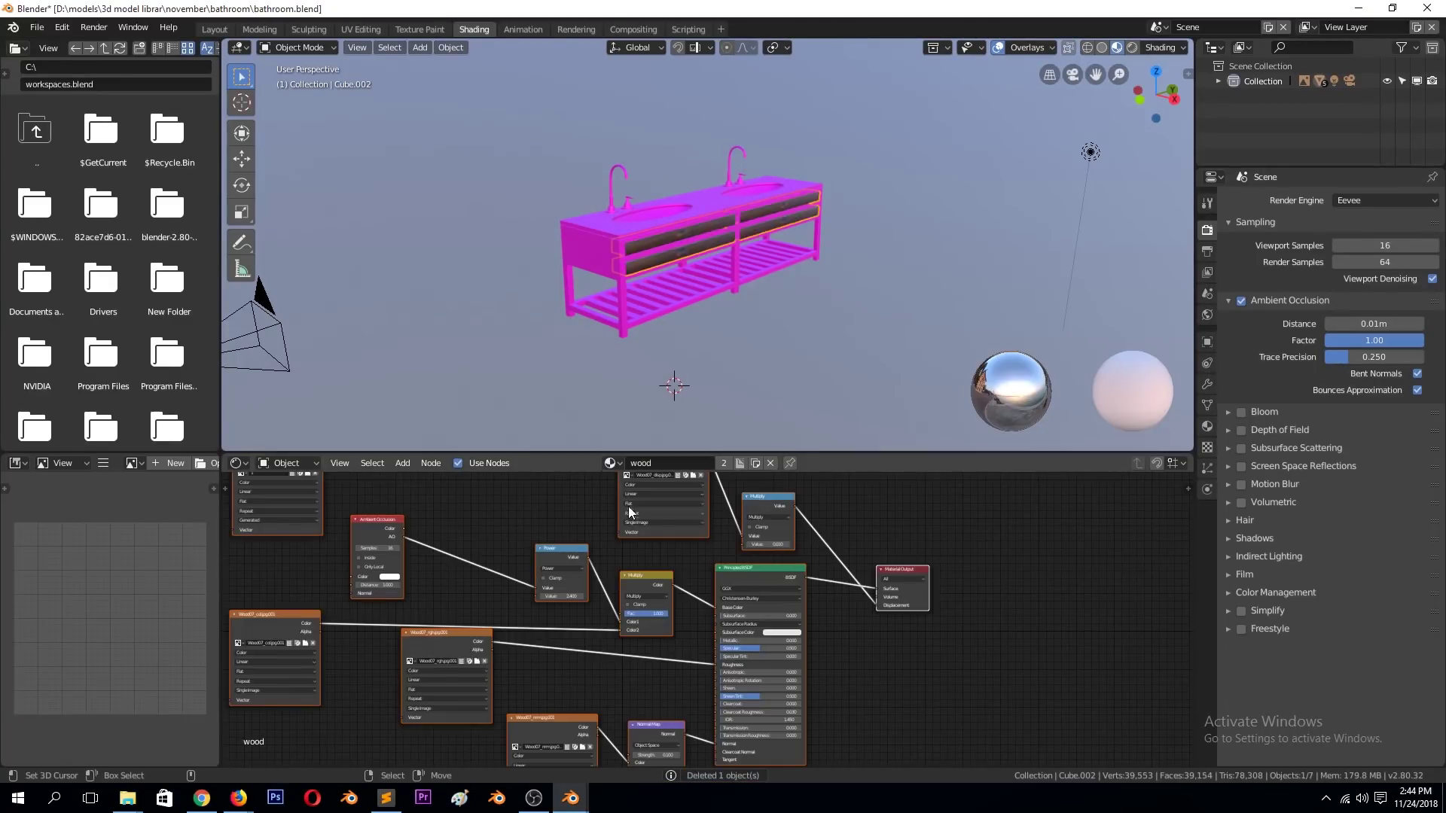
pyautogui.scroll(5, 706, 188)
pyautogui.click(706, 160)
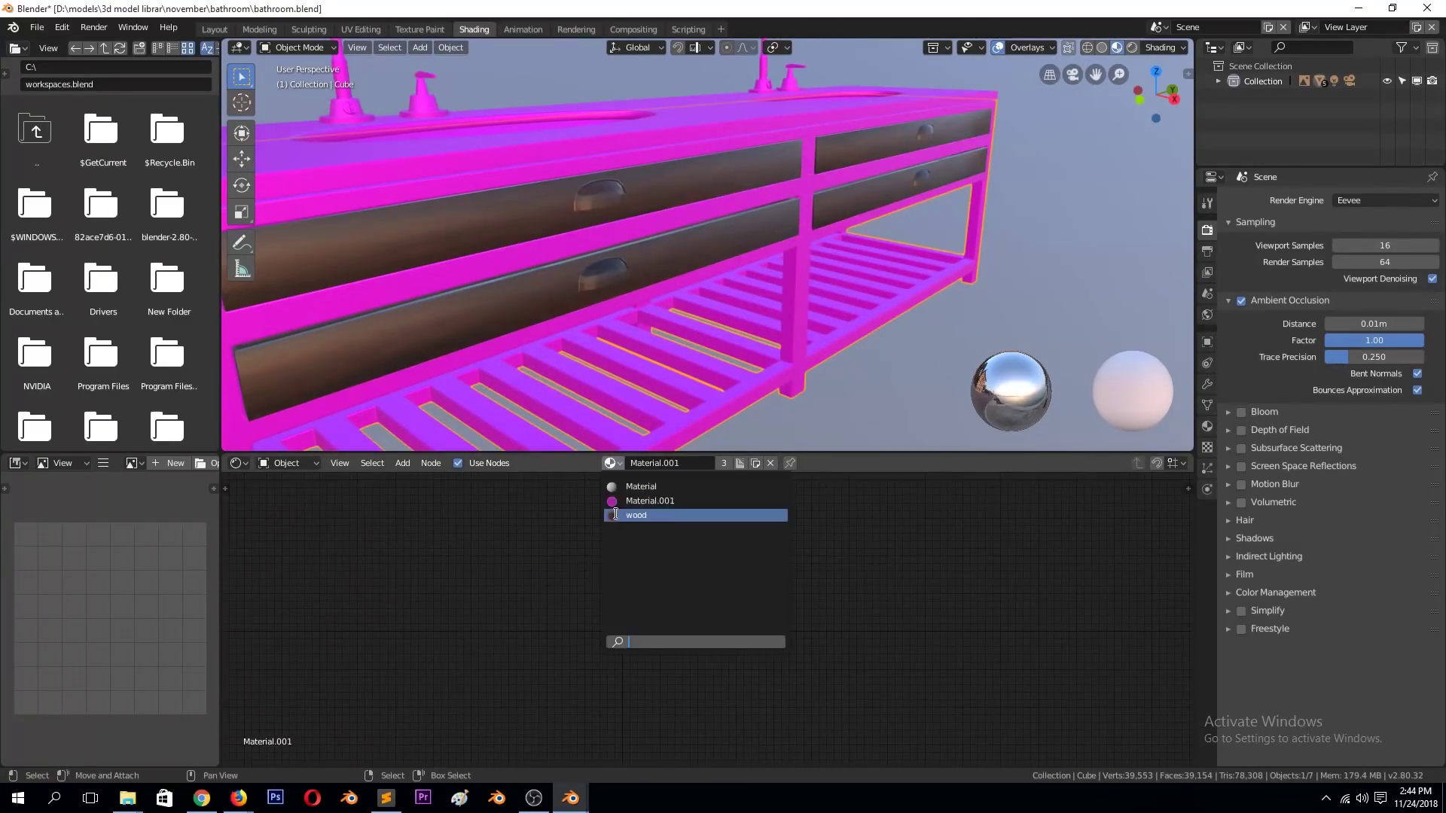
pyautogui.click(615, 514)
pyautogui.scroll(-3, 699, 121)
pyautogui.click(699, 120)
pyautogui.click(610, 462)
pyautogui.click(640, 515)
pyautogui.scroll(-3, 548, 106)
# Give the faucet a new Material.002 with Metallic 1 and Anisotropic 0.286 instead of wood.
pyautogui.click(549, 108)
pyautogui.click(645, 515)
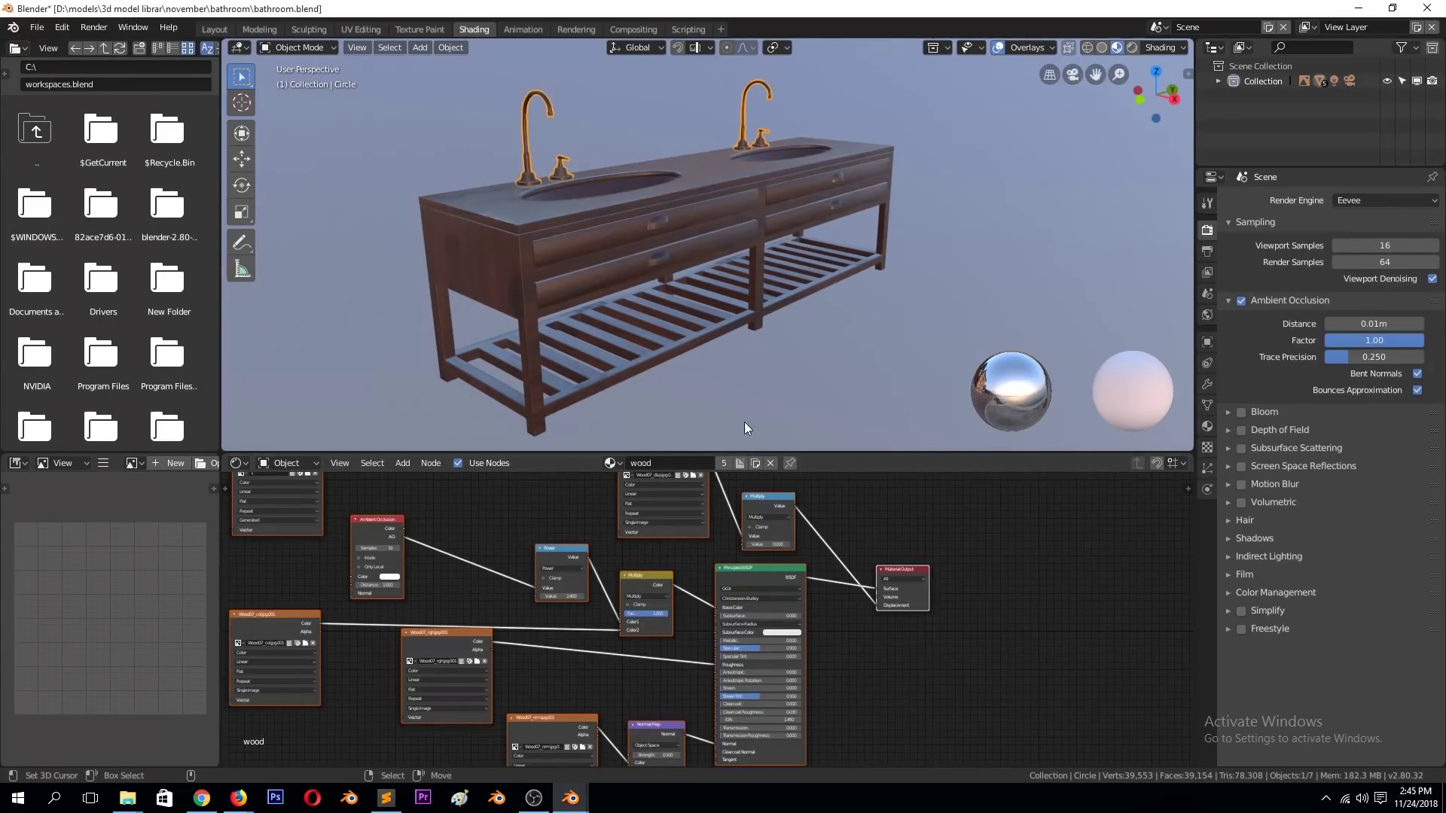
pyautogui.click(770, 463)
pyautogui.click(682, 463)
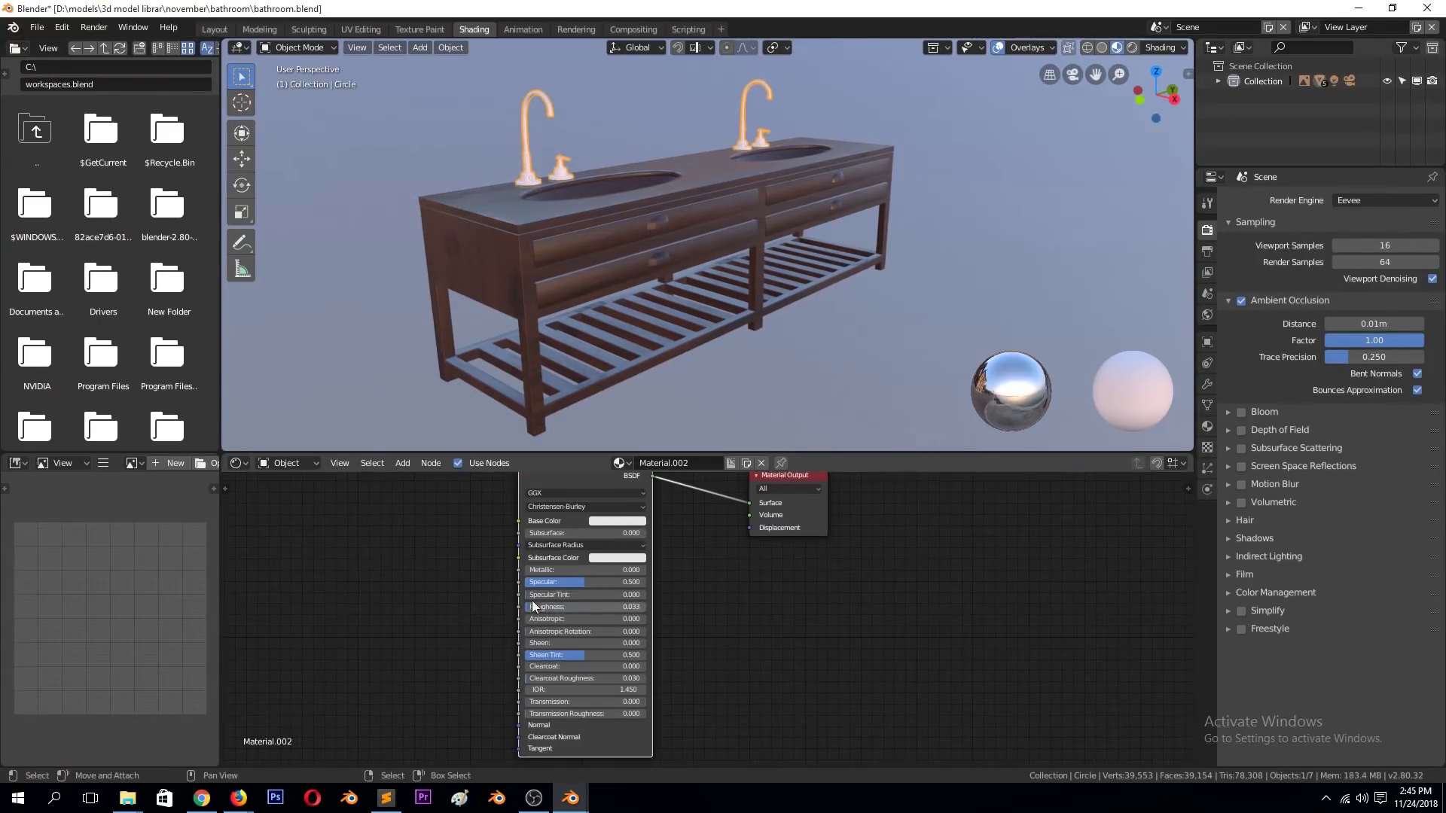
pyautogui.moveTo(585, 619); pyautogui.dragTo(625, 619)
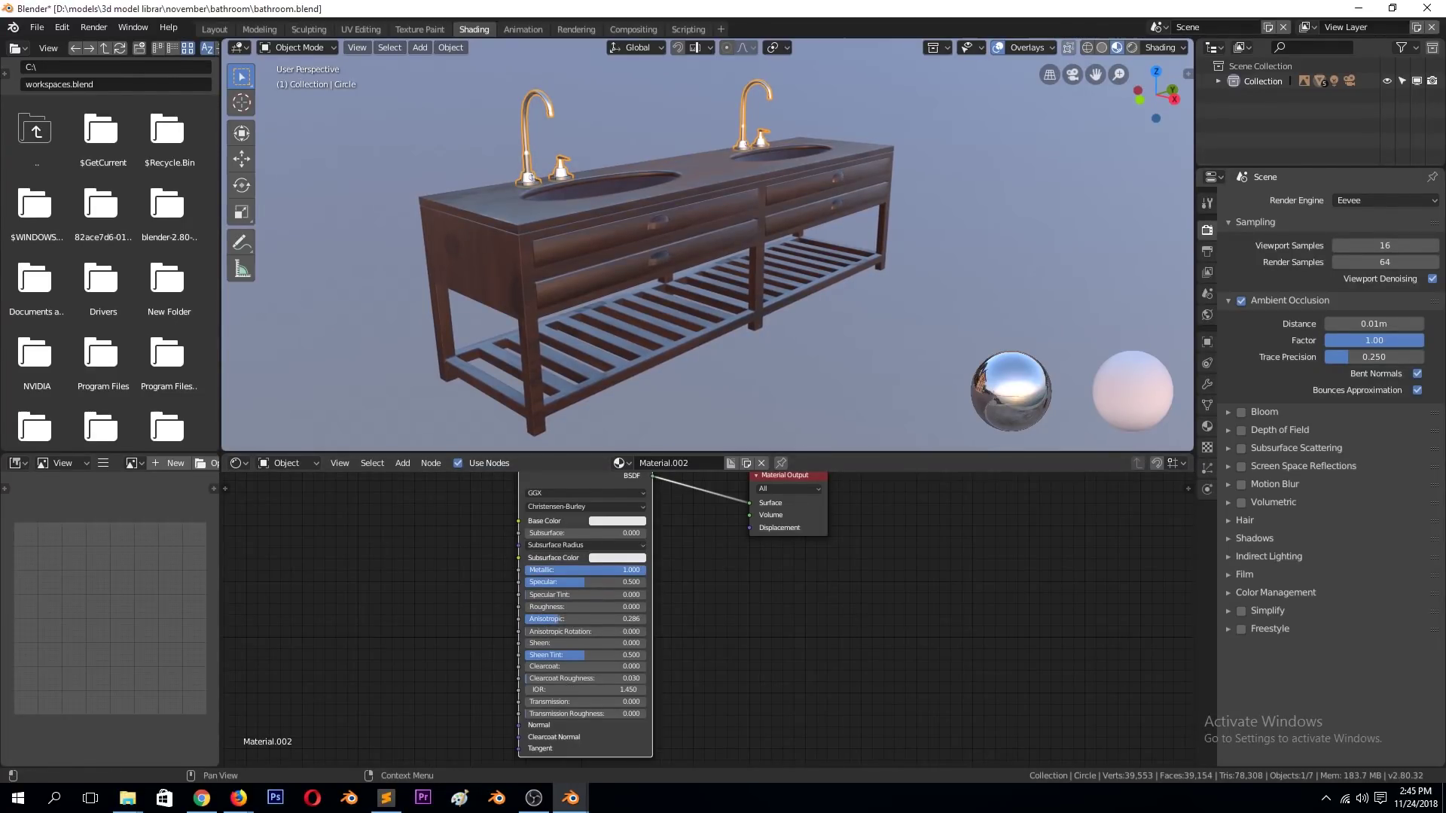
# Select the drawers object Cube.002, view it from the right side, and enter Edit Mode.
pyautogui.moveTo(721, 255); pyautogui.dragTo(541, 196, button='middle')
pyautogui.scroll(5, 829, 336)
pyautogui.moveTo(828, 336); pyautogui.dragTo(866, 231, button='middle')
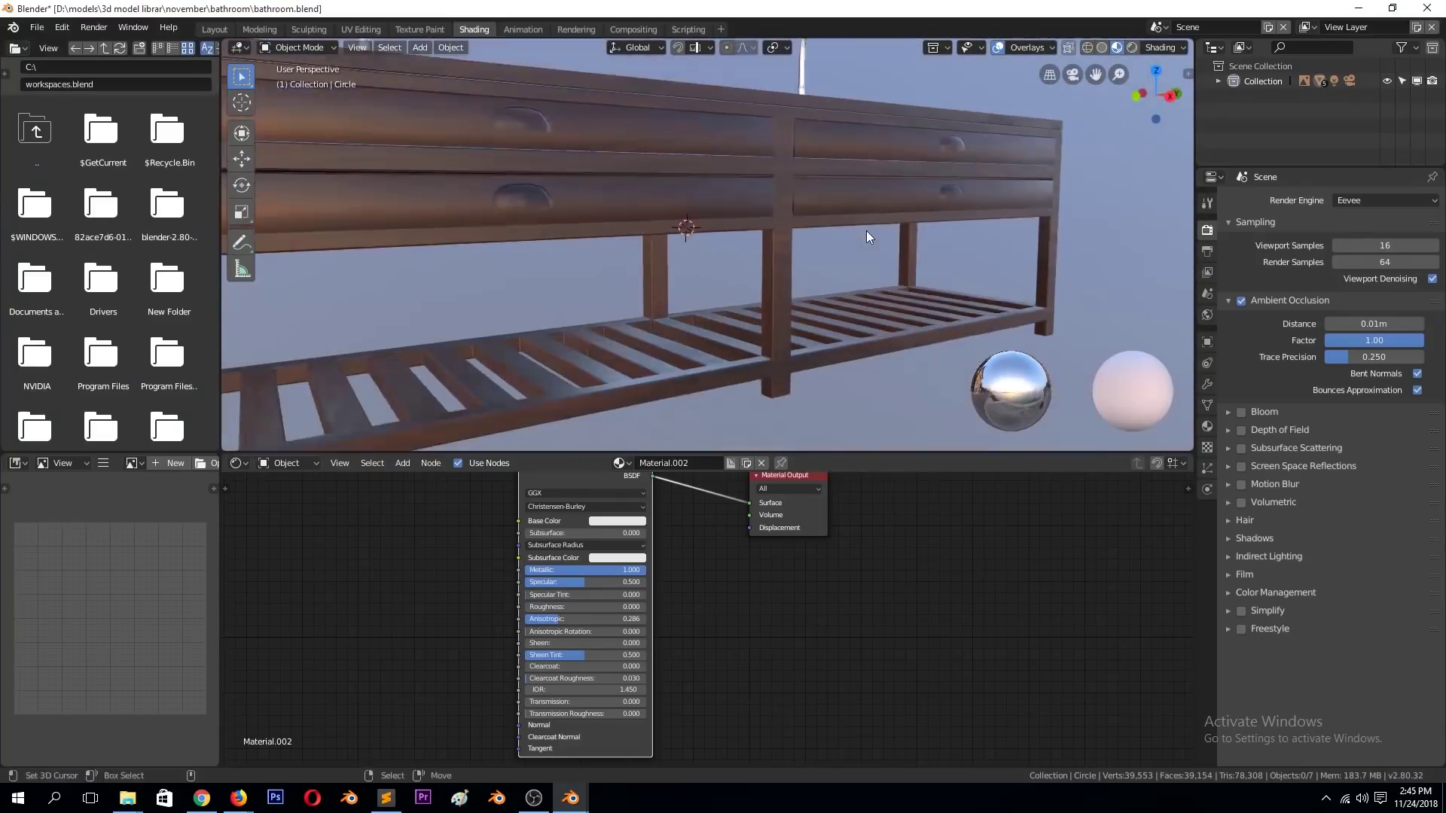
pyautogui.click(866, 230)
pyautogui.press('KP_3')
pyautogui.scroll(3, 757, 227)
pyautogui.press('Tab')
pyautogui.press('Tab')
pyautogui.scroll(-1, 757, 227)
# Flat-shade the drawers and raise the right drawer front 0.00656m along Z.
pyautogui.click(1207, 385)
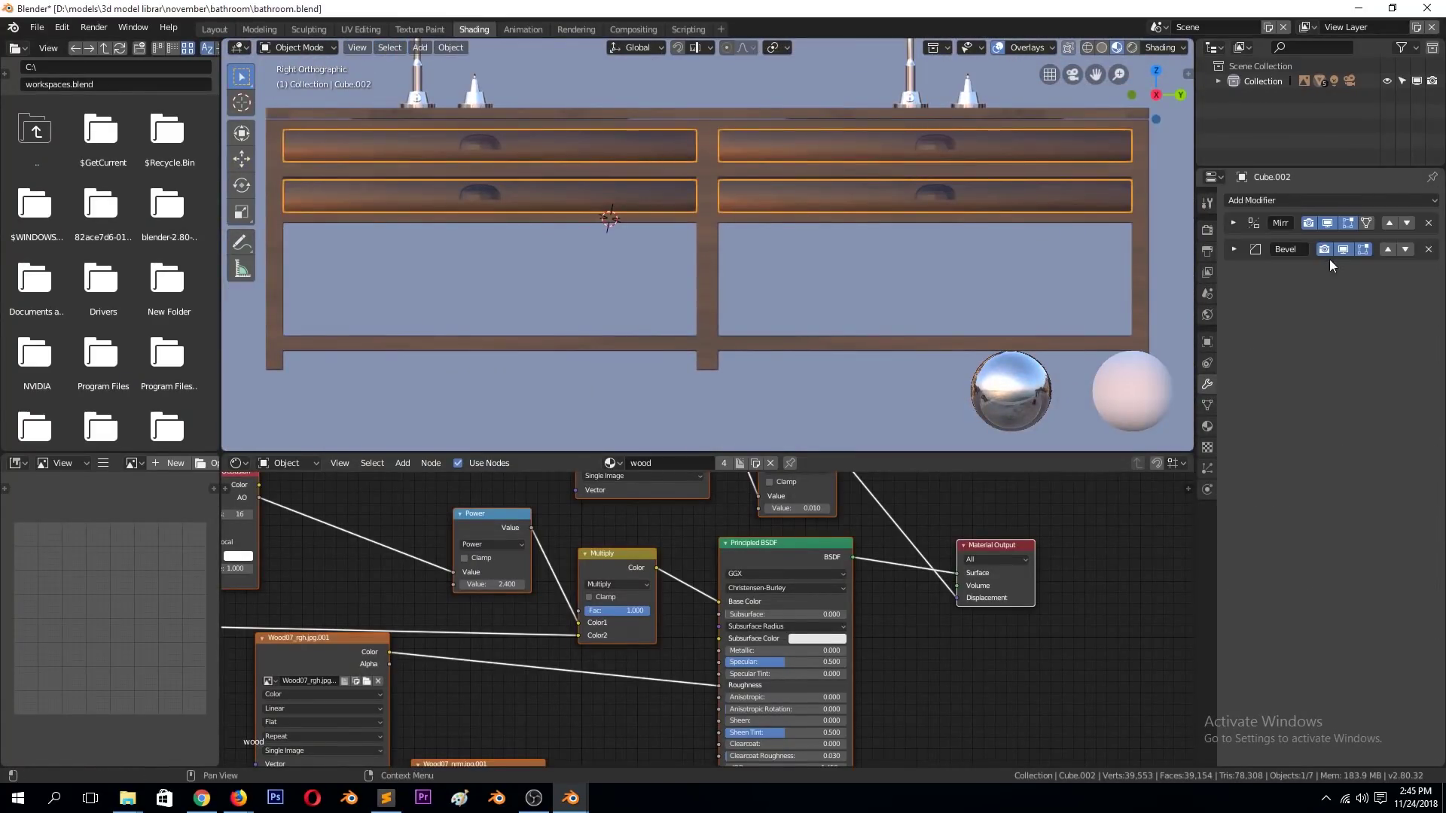
pyautogui.click(451, 47)
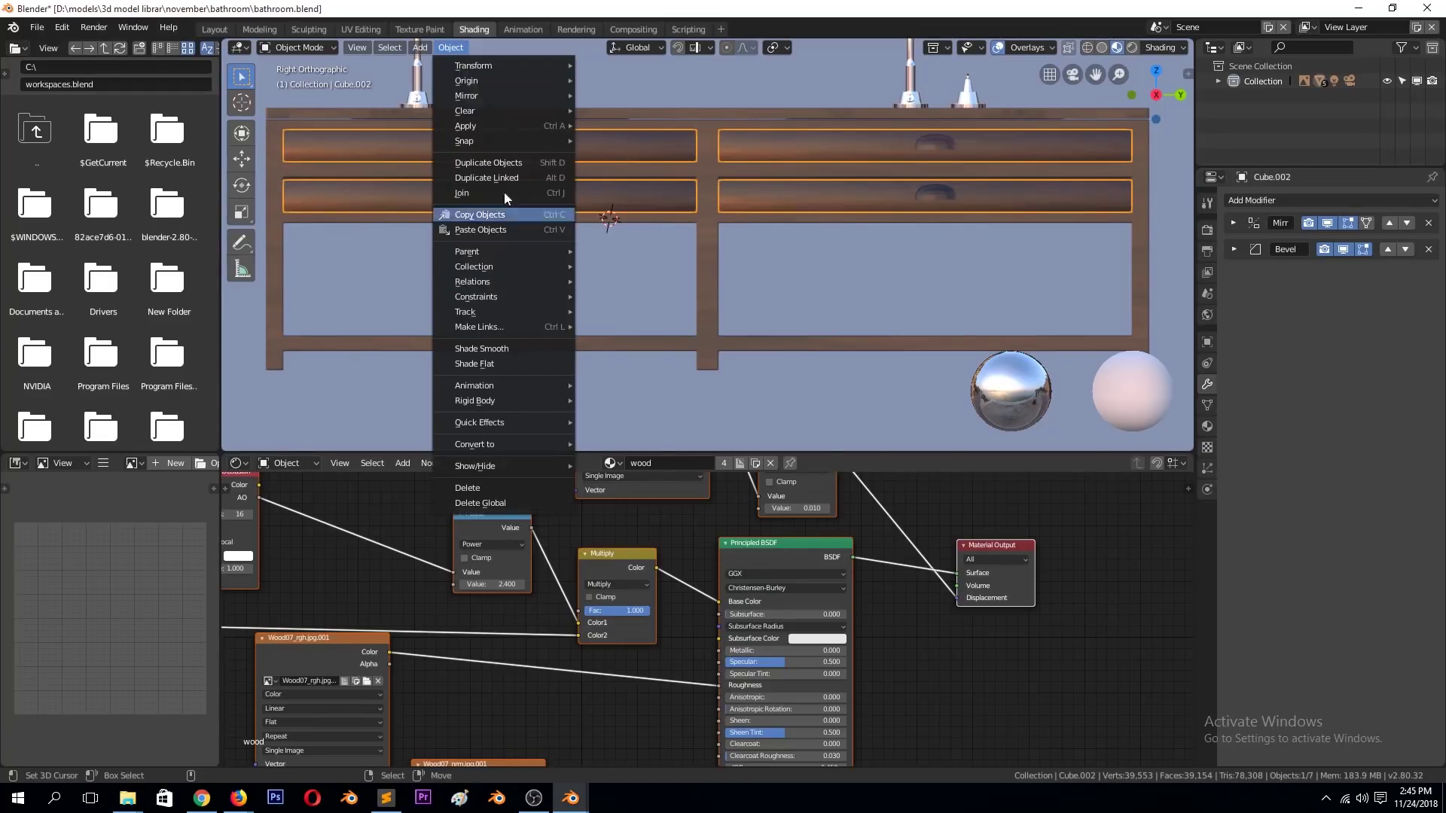
pyautogui.click(499, 363)
pyautogui.press('Tab')
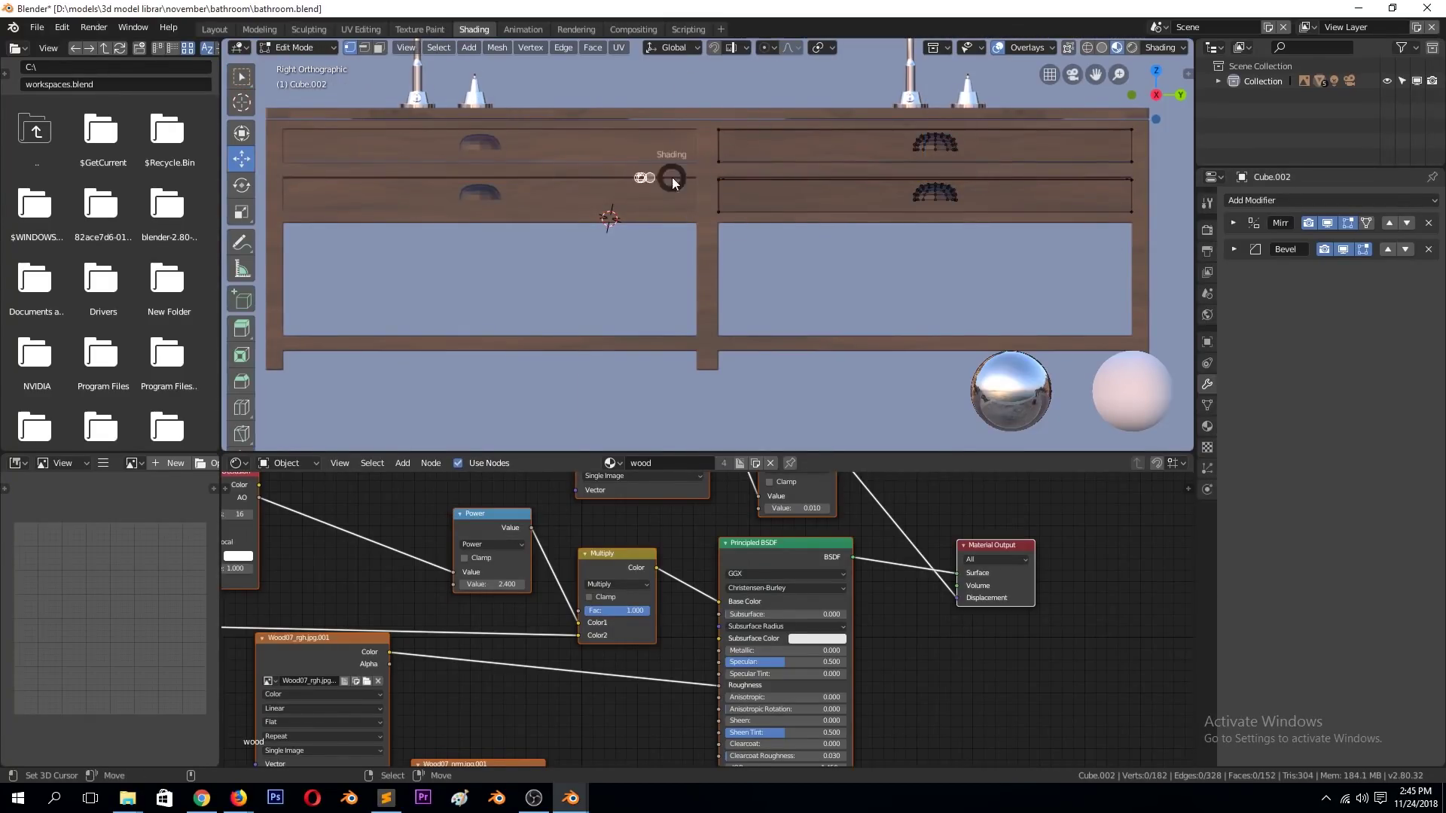
pyautogui.click(595, 178)
pyautogui.moveTo(671, 161); pyautogui.dragTo(1137, 226)
pyautogui.press('g')
pyautogui.press('z')
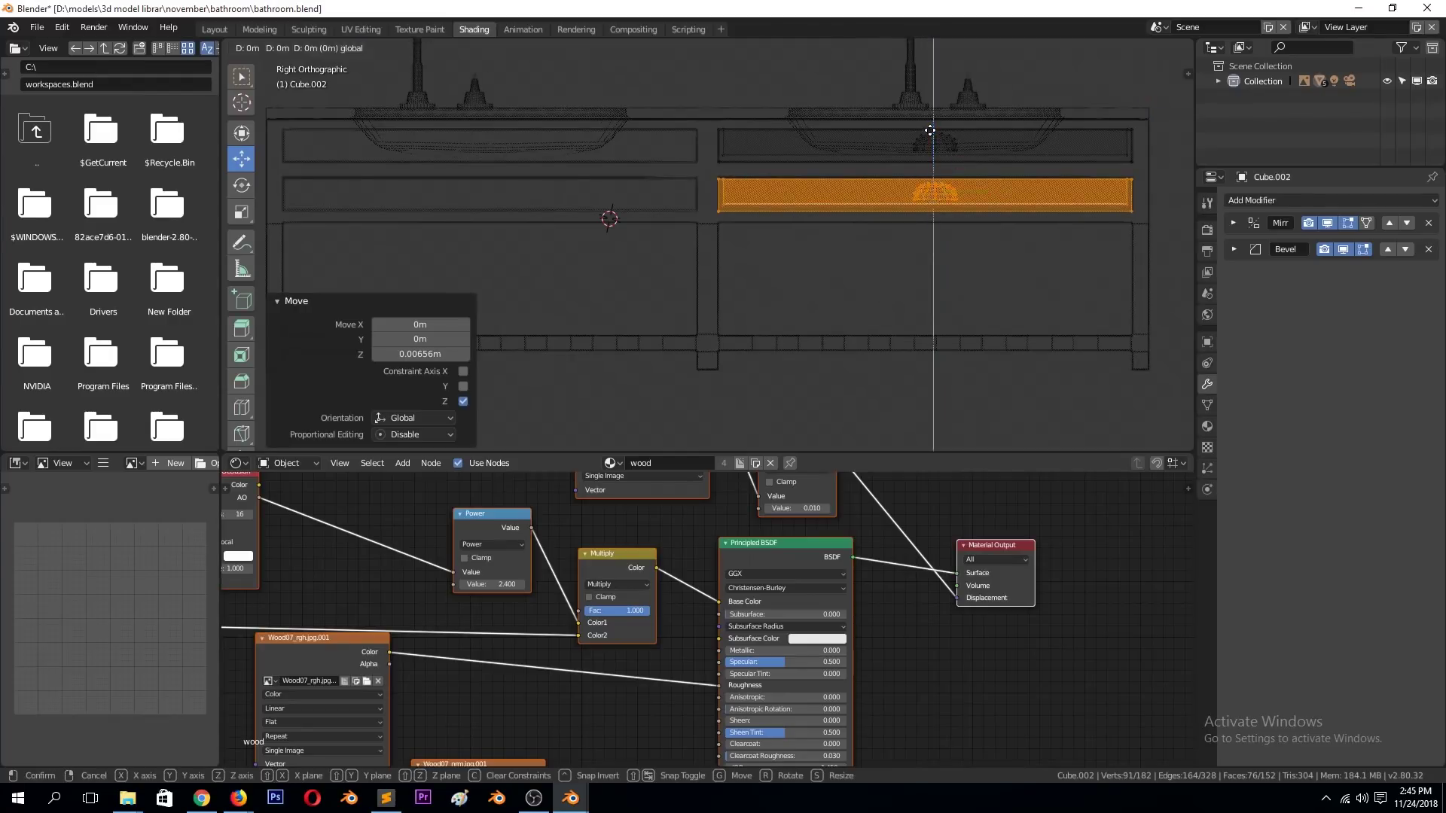
pyautogui.click(930, 130)
# Return to Object Mode with solid shading and save bathroom.blend.
pyautogui.press('Tab')
pyautogui.hotkey('shift', 'z')
pyautogui.moveTo(1001, 196); pyautogui.dragTo(987, 254, button='middle')
pyautogui.hotkey('ctrl', 's')
# Preview the vanity in Material Preview lit by the outdoor field HDRI.
pyautogui.click(1116, 47)
pyautogui.click(1182, 48)
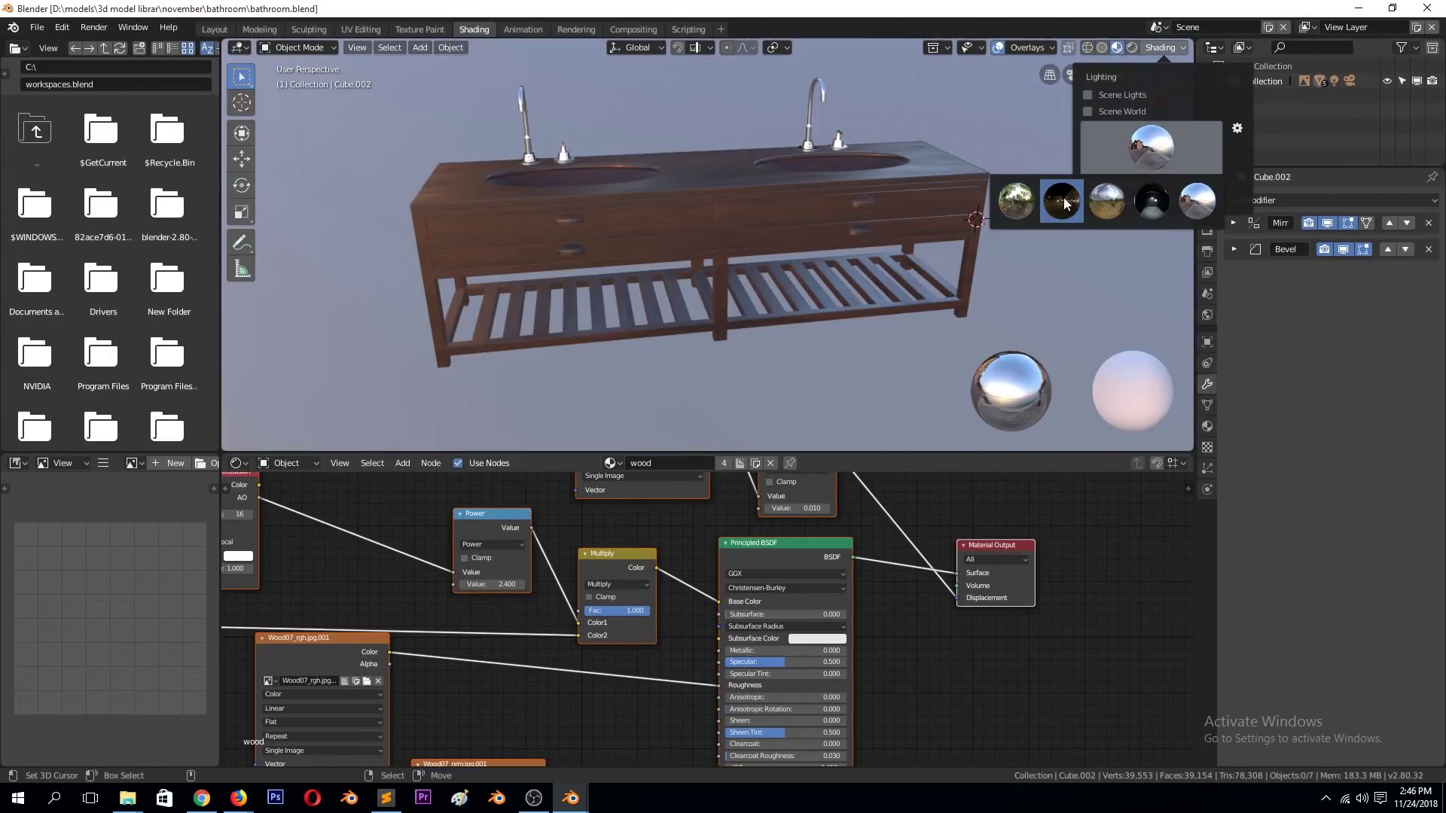
pyautogui.click(1107, 201)
pyautogui.moveTo(1039, 226)
pyautogui.mouseDown(button='middle')
pyautogui.moveTo(966, 262)
pyautogui.moveTo(679, 190)
pyautogui.moveTo(873, 180)
pyautogui.mouseUp(button='middle')
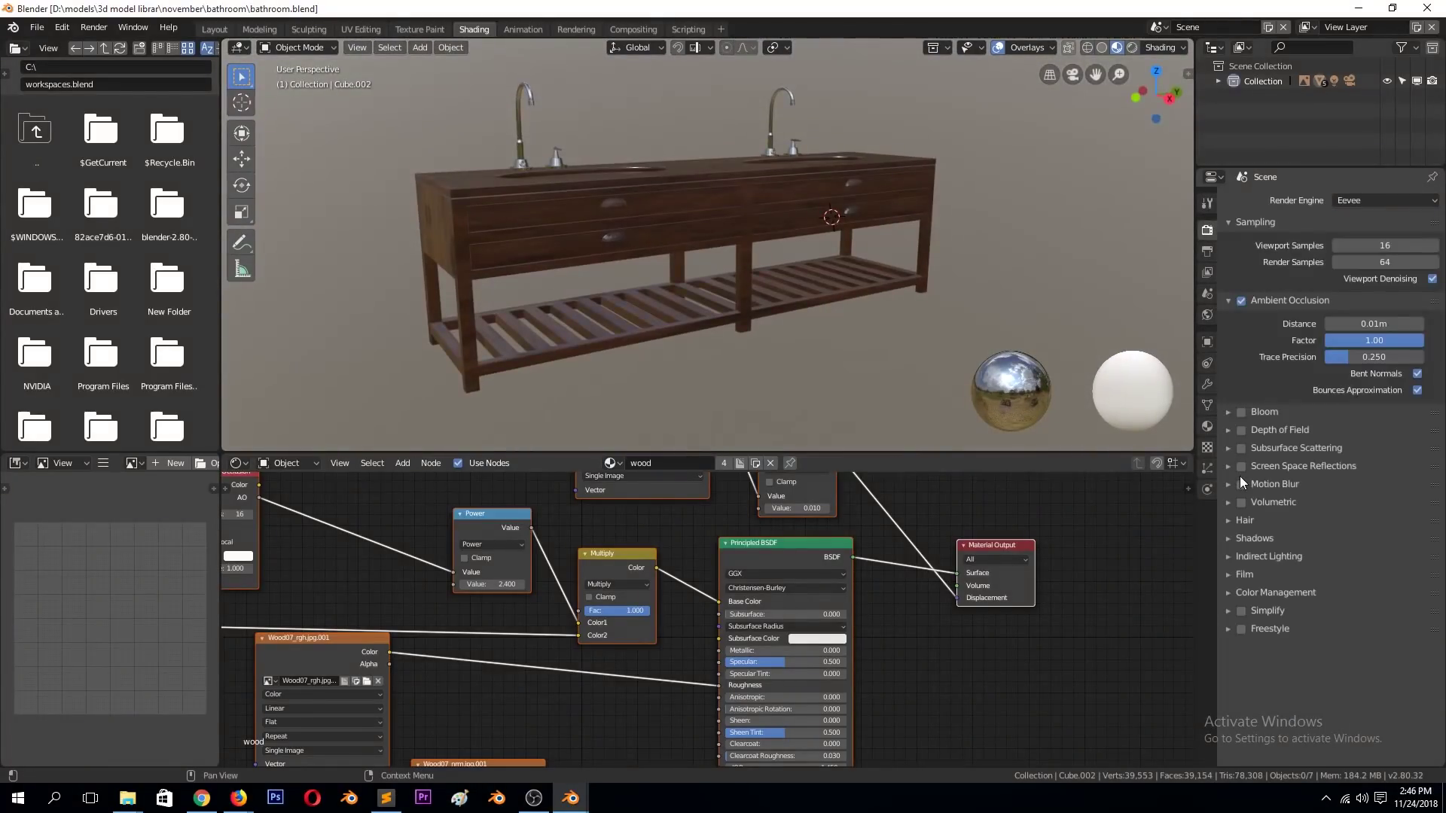
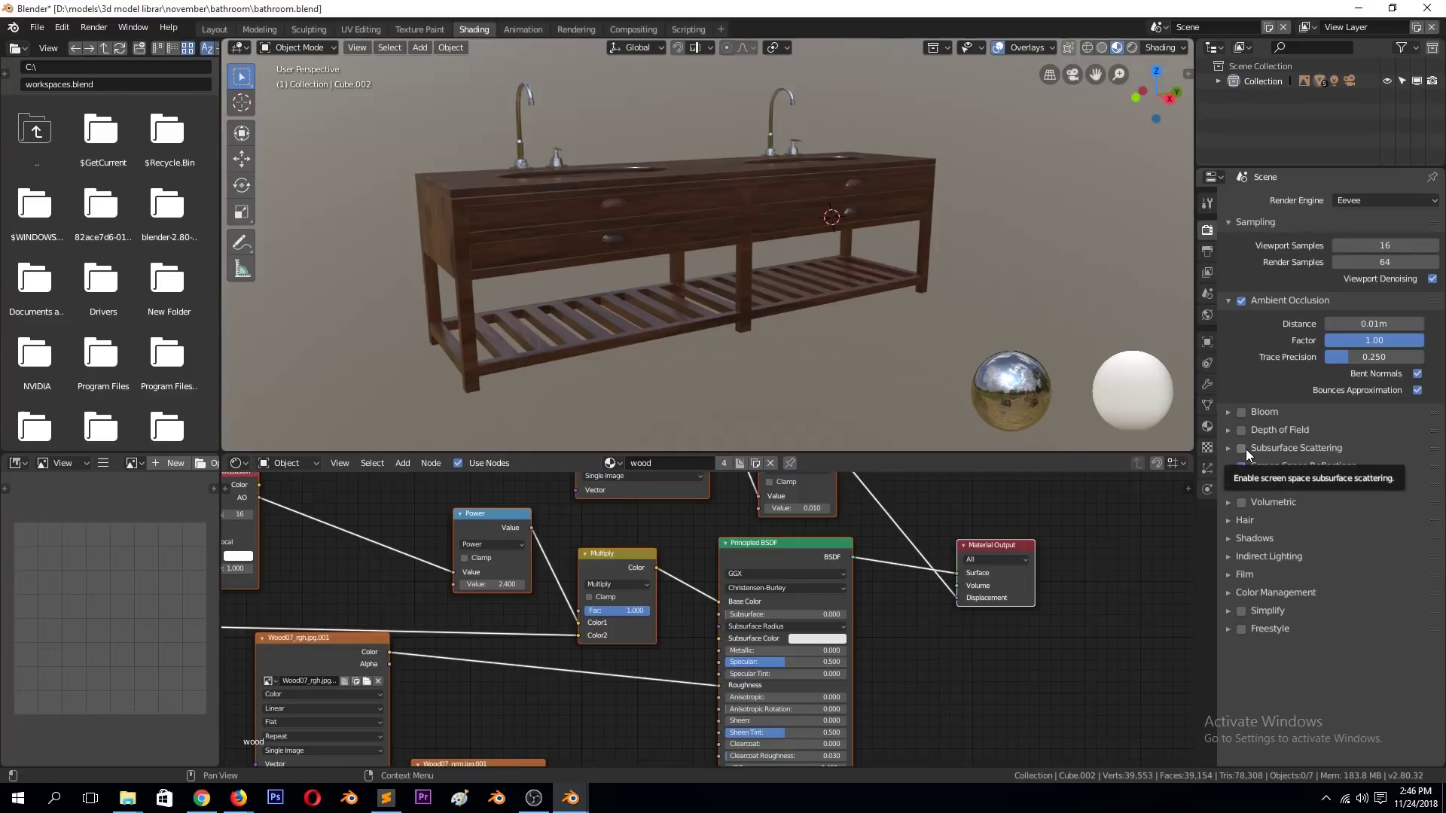
# Save the bathroom scene and turn the side area into an image viewer.
pyautogui.keyDown('shift'); pyautogui.rightClick(699, 273); pyautogui.keyUp('shift')
pyautogui.hotkey('ctrl', 's')
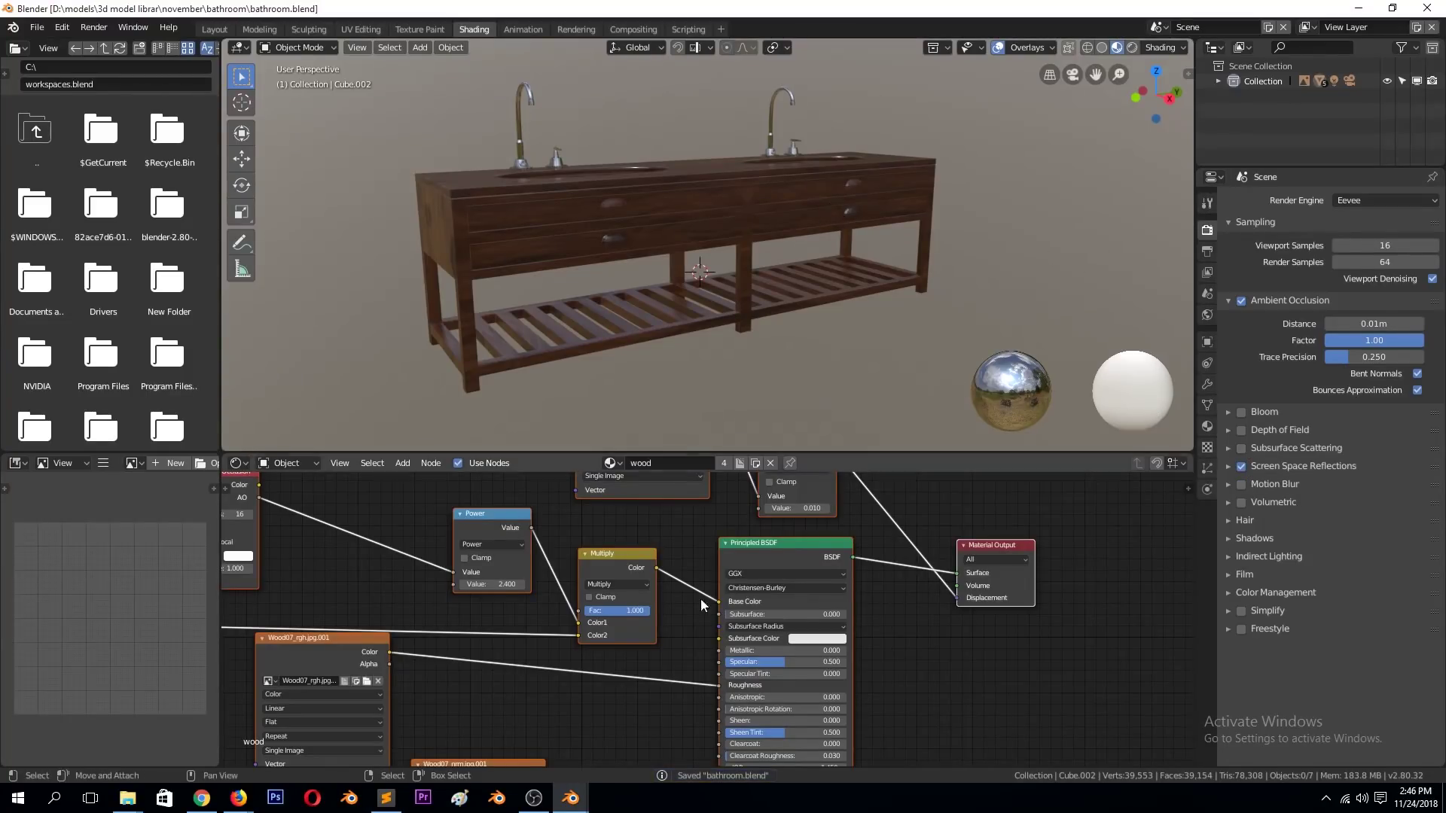
pyautogui.moveTo(1246, 167); pyautogui.dragTo(1246, 316)
pyautogui.click(1212, 47)
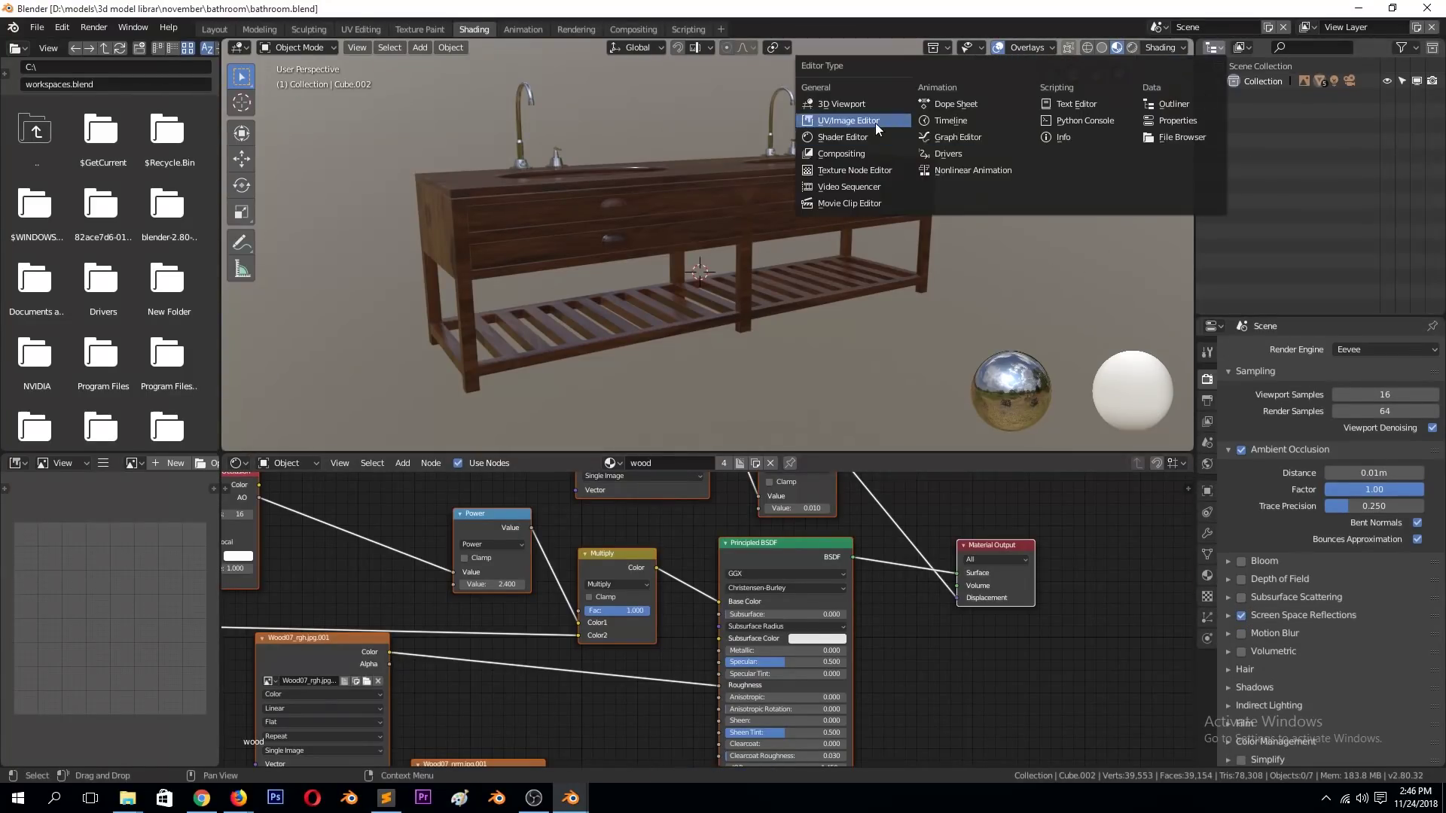
pyautogui.click(878, 128)
# Zoom in on the sink top and show home-design.jpg fitted in the image area.
pyautogui.scroll(-5, 878, 237)
pyautogui.scroll(3, 756, 249)
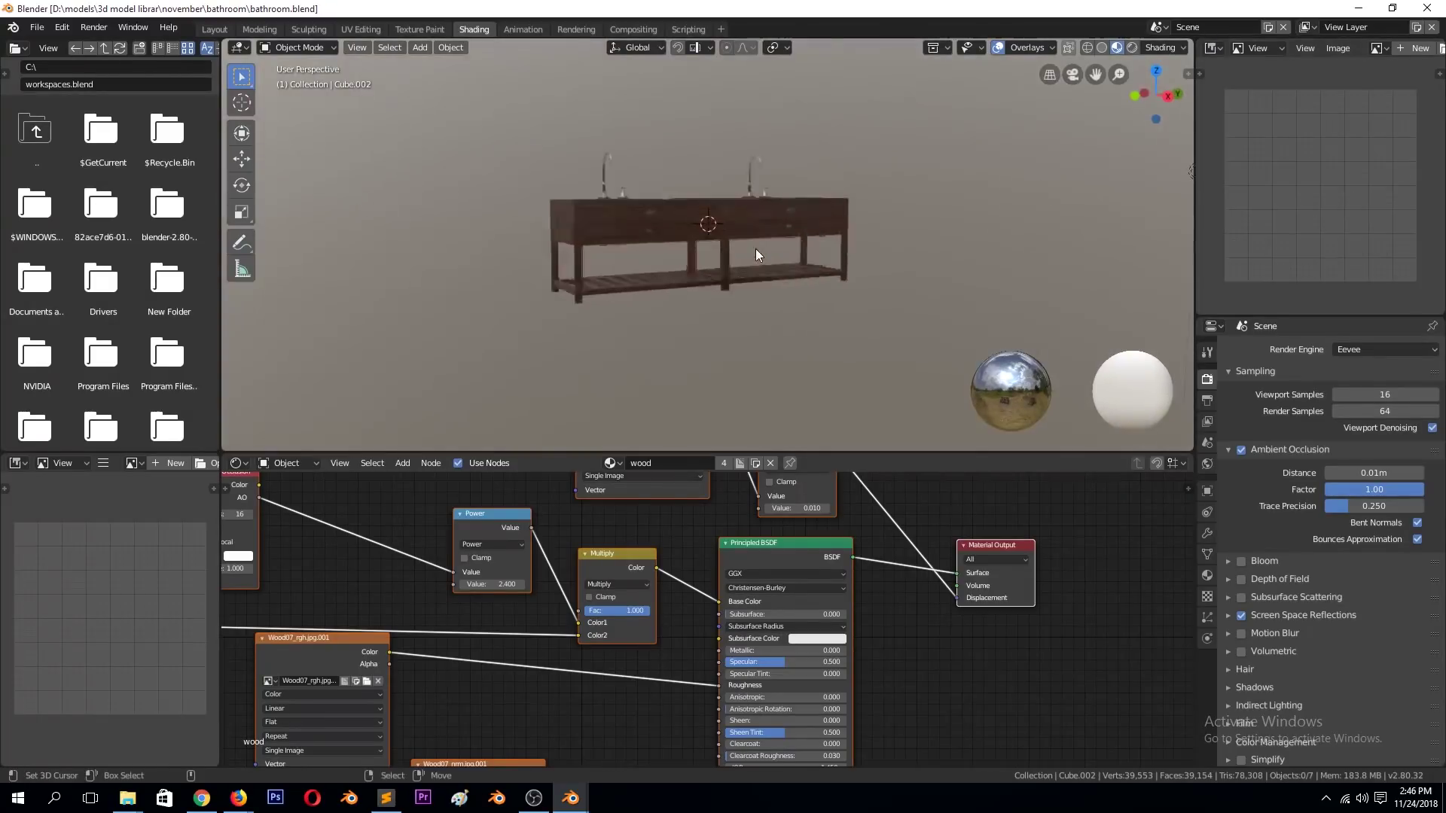
pyautogui.scroll(4, 756, 249)
pyautogui.moveTo(756, 248); pyautogui.dragTo(834, 301, button='middle')
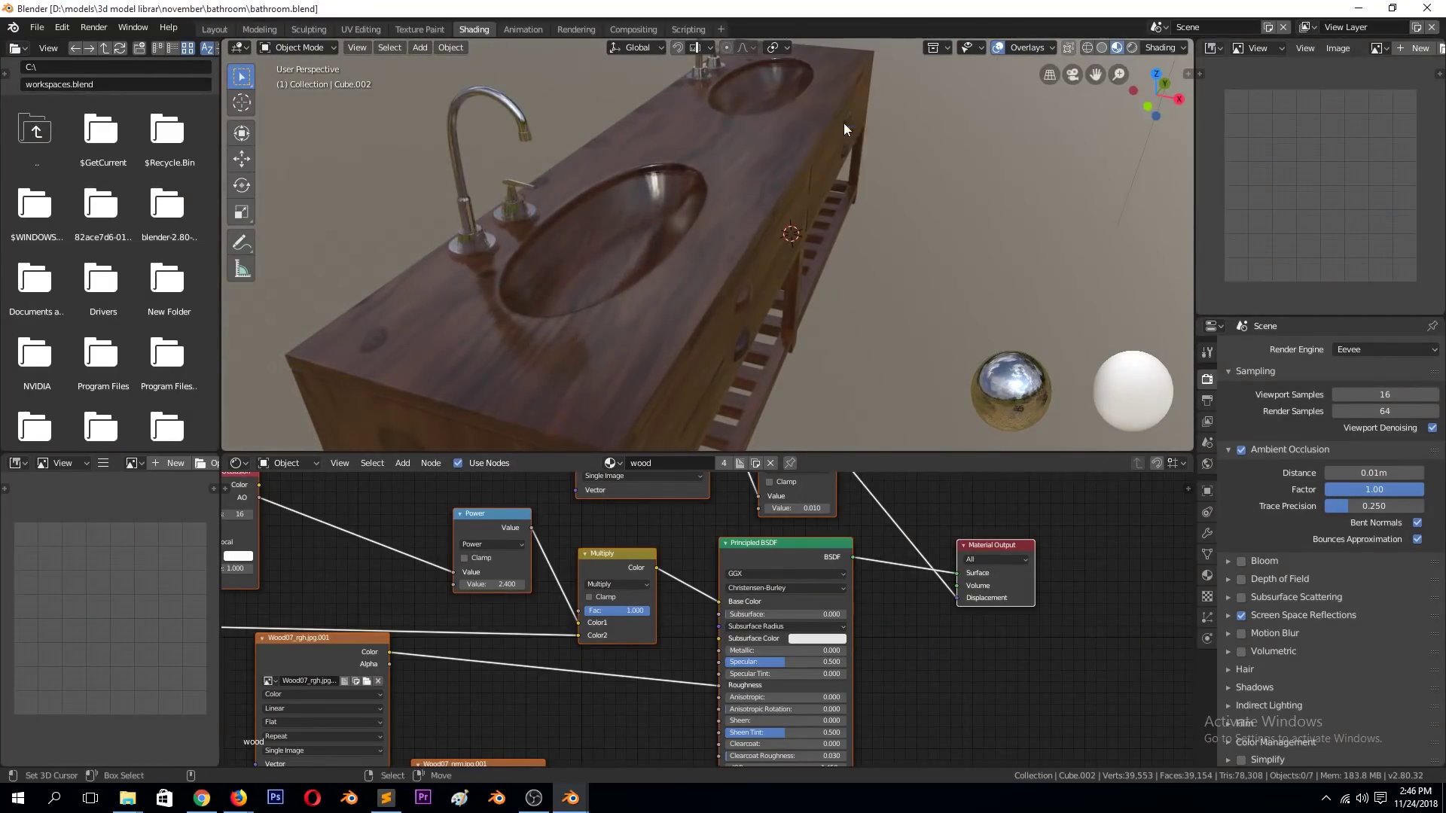
pyautogui.click(1378, 47)
pyautogui.click(1279, 86)
pyautogui.press('Home')
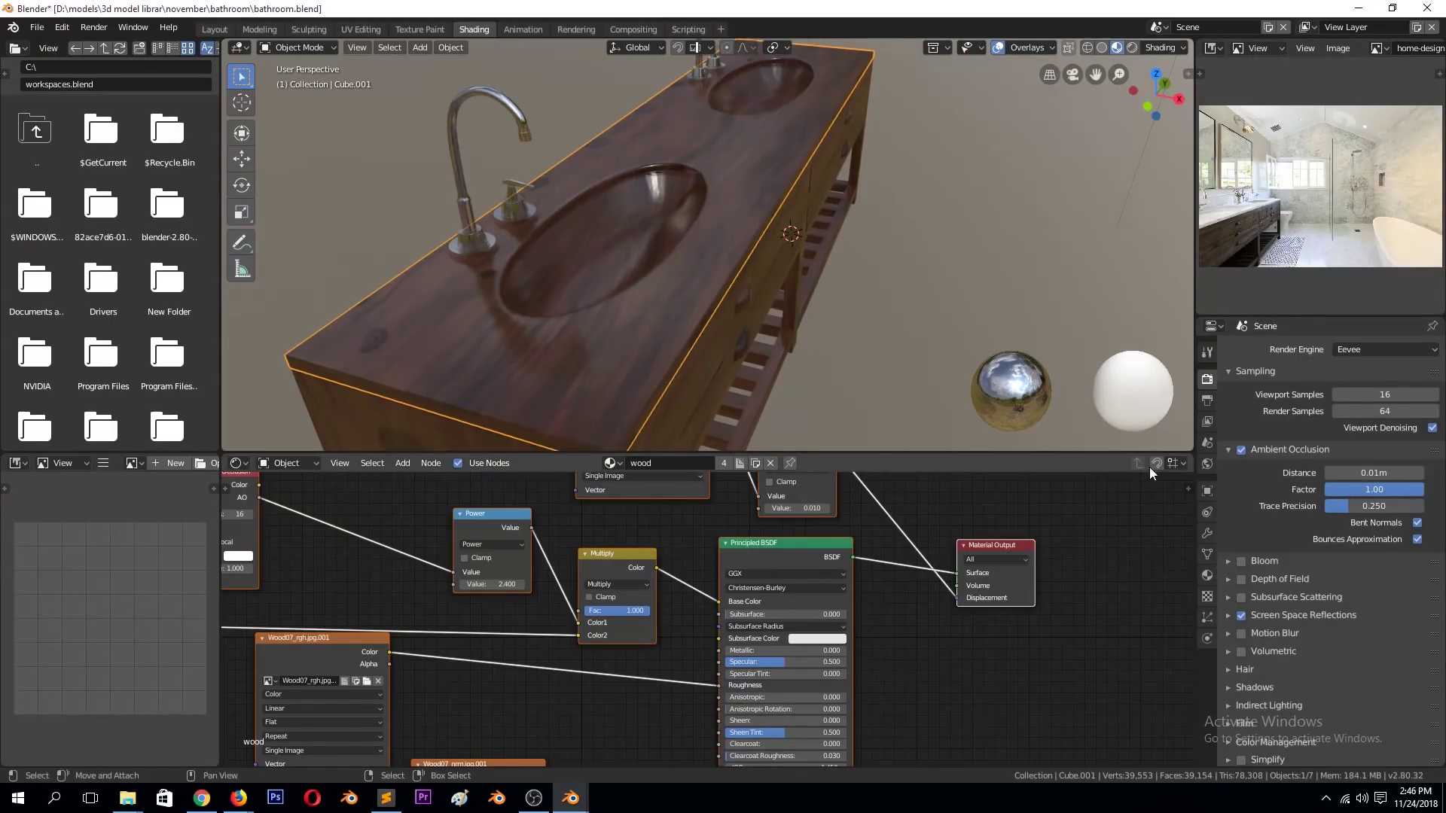
# Make the countertop's wood material single-user, rename it 'mable', and save.
pyautogui.click(723, 463)
pyautogui.doubleClick(699, 465)
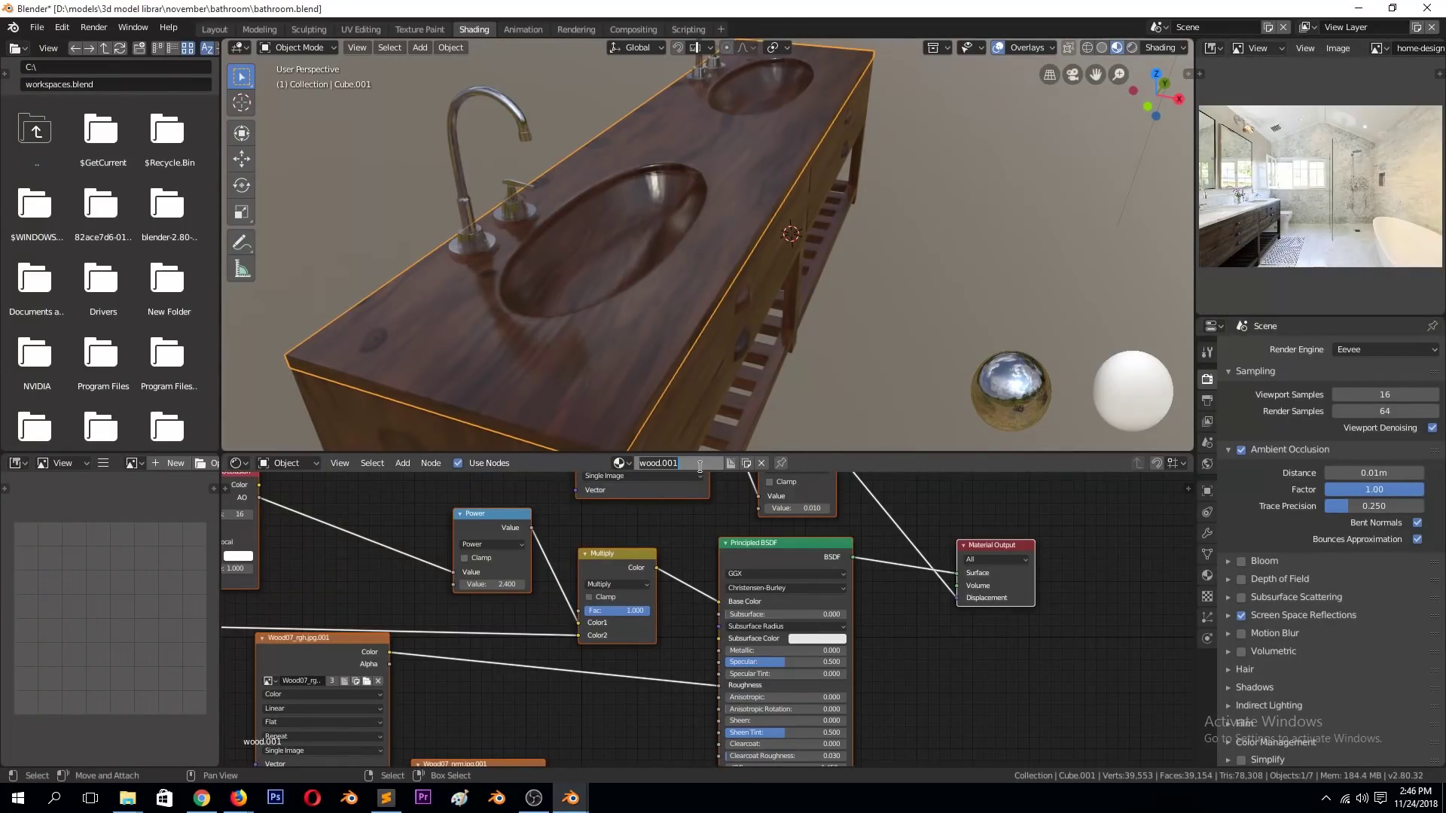
pyautogui.write('mable')
pyautogui.press('Return')
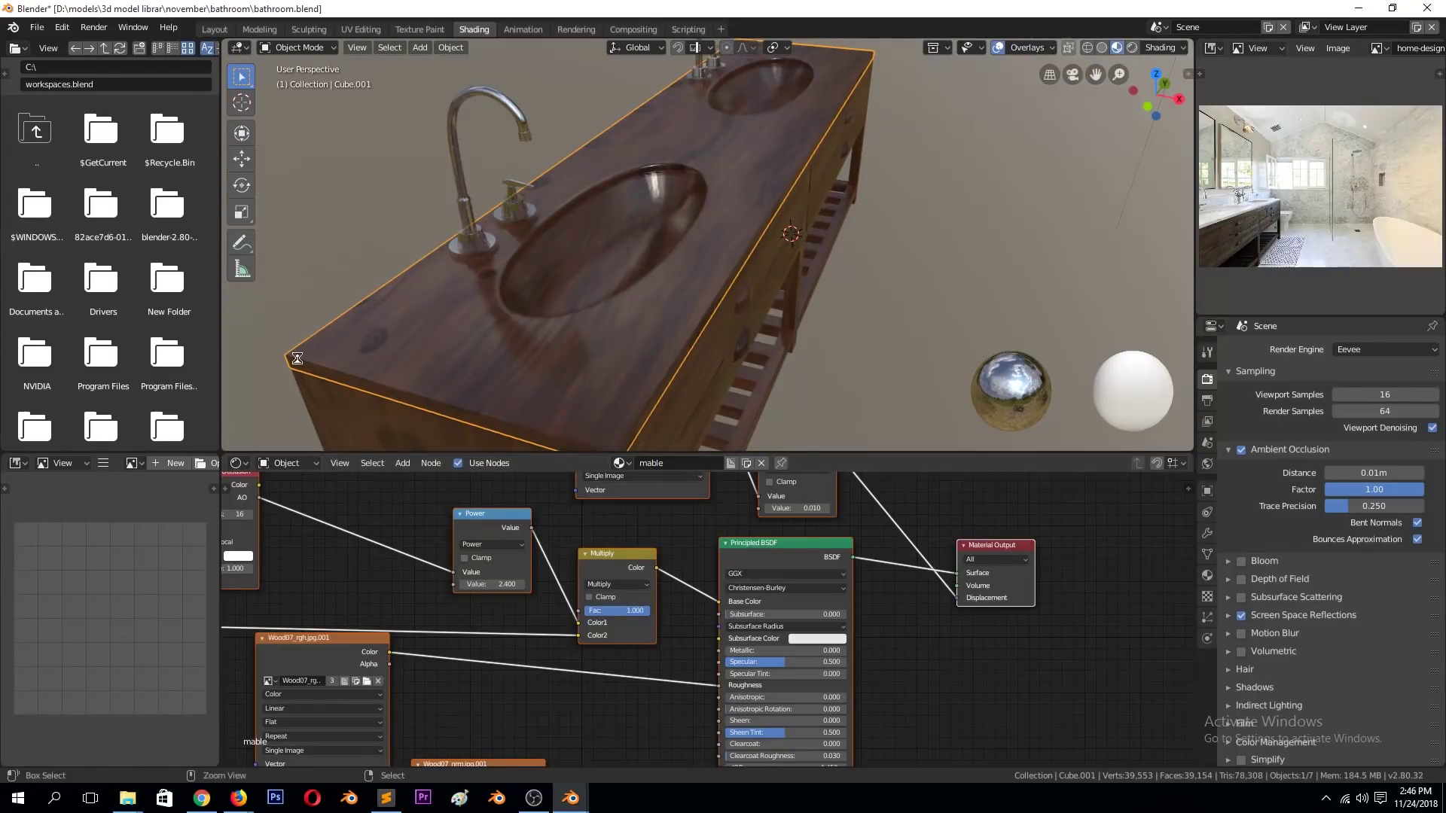
pyautogui.hotkey('ctrl', 's')
# Browse the file browser to D:\ models TEXTURES\[2K]Marble folder.
pyautogui.write('D:\\')
pyautogui.press('Return')
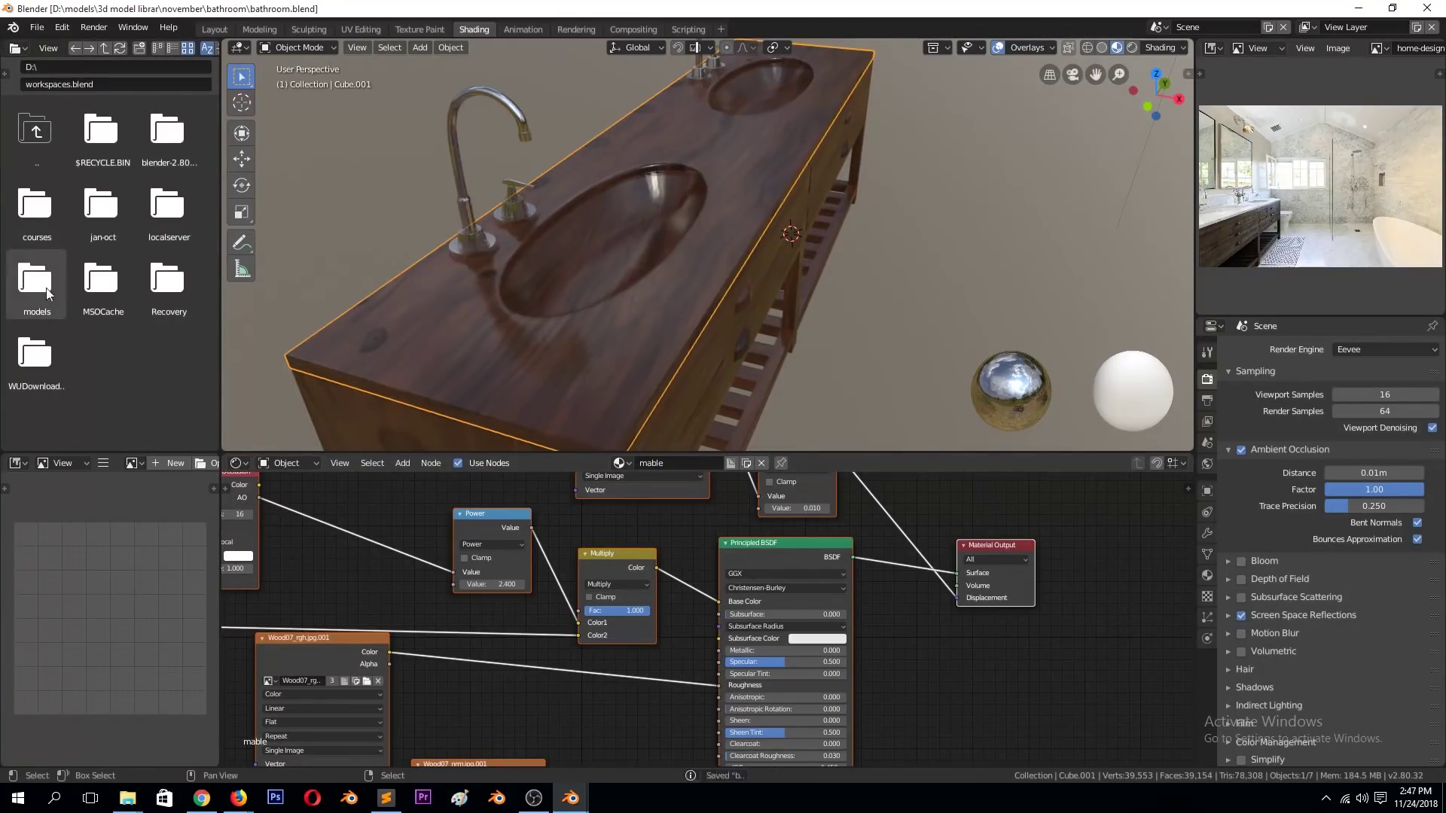
pyautogui.doubleClick(37, 291)
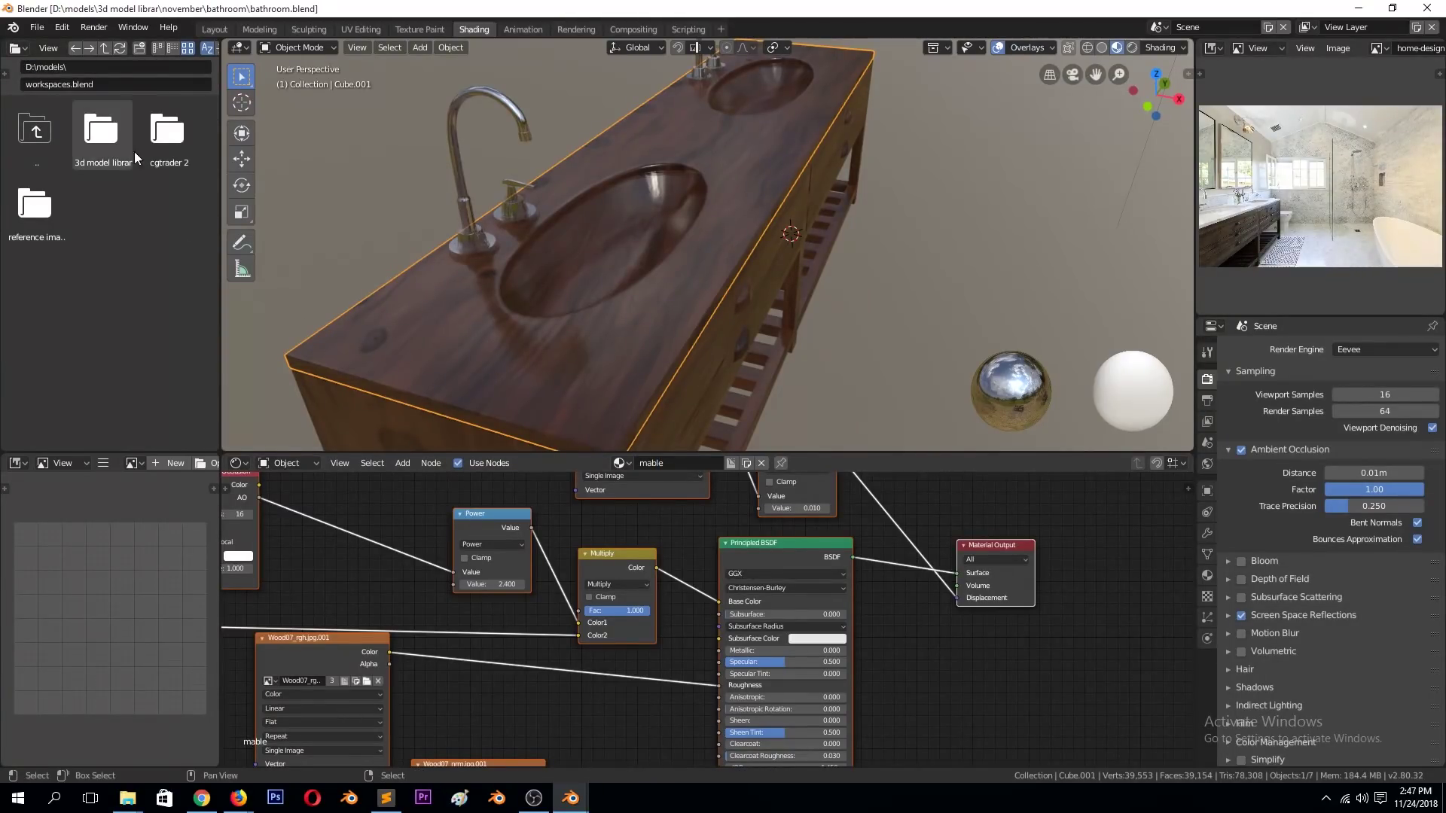
pyautogui.doubleClick(102, 297)
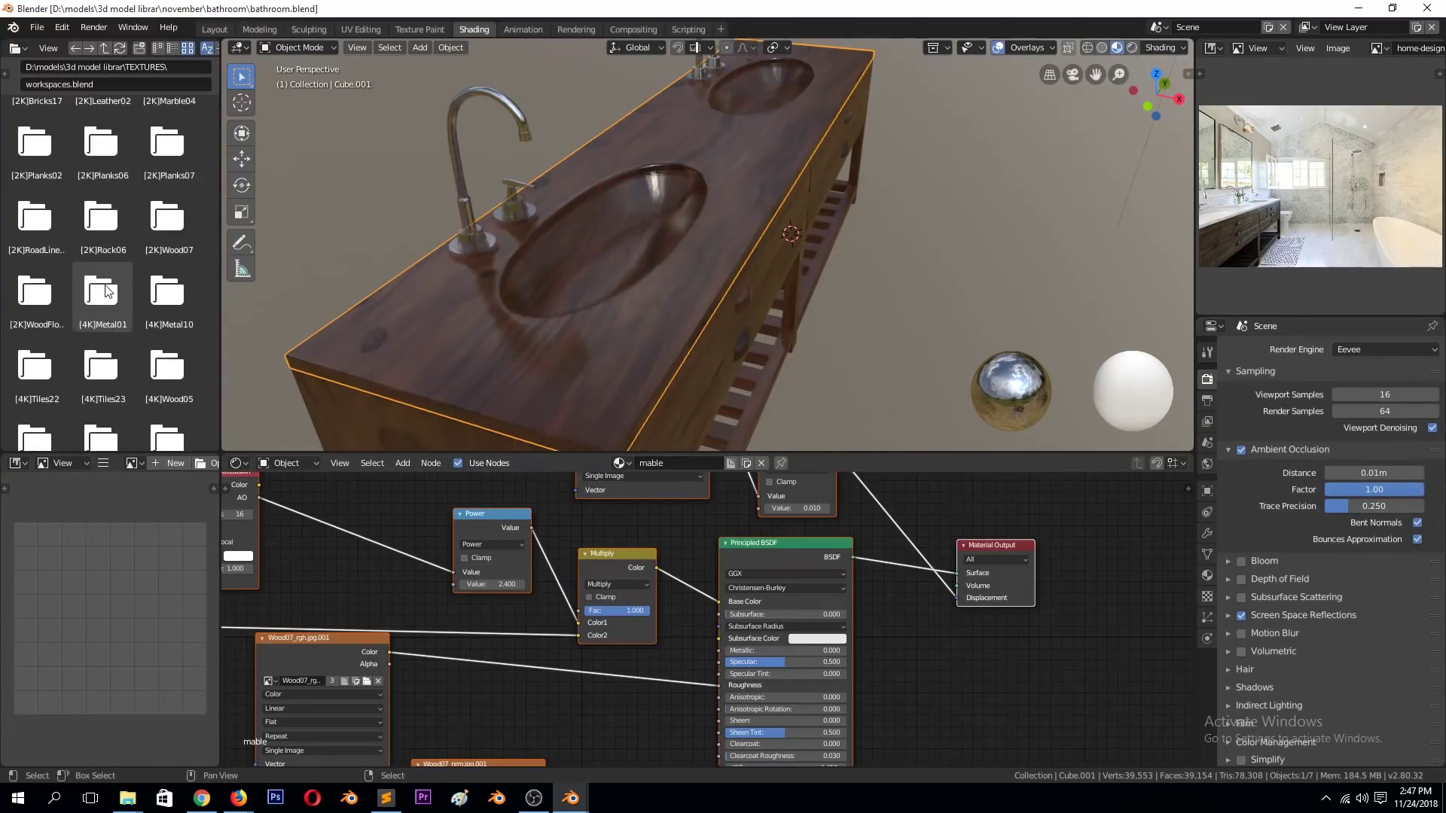
pyautogui.scroll(5, 103, 298)
pyautogui.scroll(5, 102, 300)
pyautogui.scroll(3, 113, 256)
pyautogui.scroll(2, 94, 267)
pyautogui.doubleClick(102, 259)
# Add Marble04_col into the Multiply node and delete the Wood07 displacement texture.
pyautogui.moveTo(113, 133); pyautogui.dragTo(639, 617)
pyautogui.scroll(-4, 640, 618)
pyautogui.scroll(-2, 535, 542)
pyautogui.scroll(4, 677, 530)
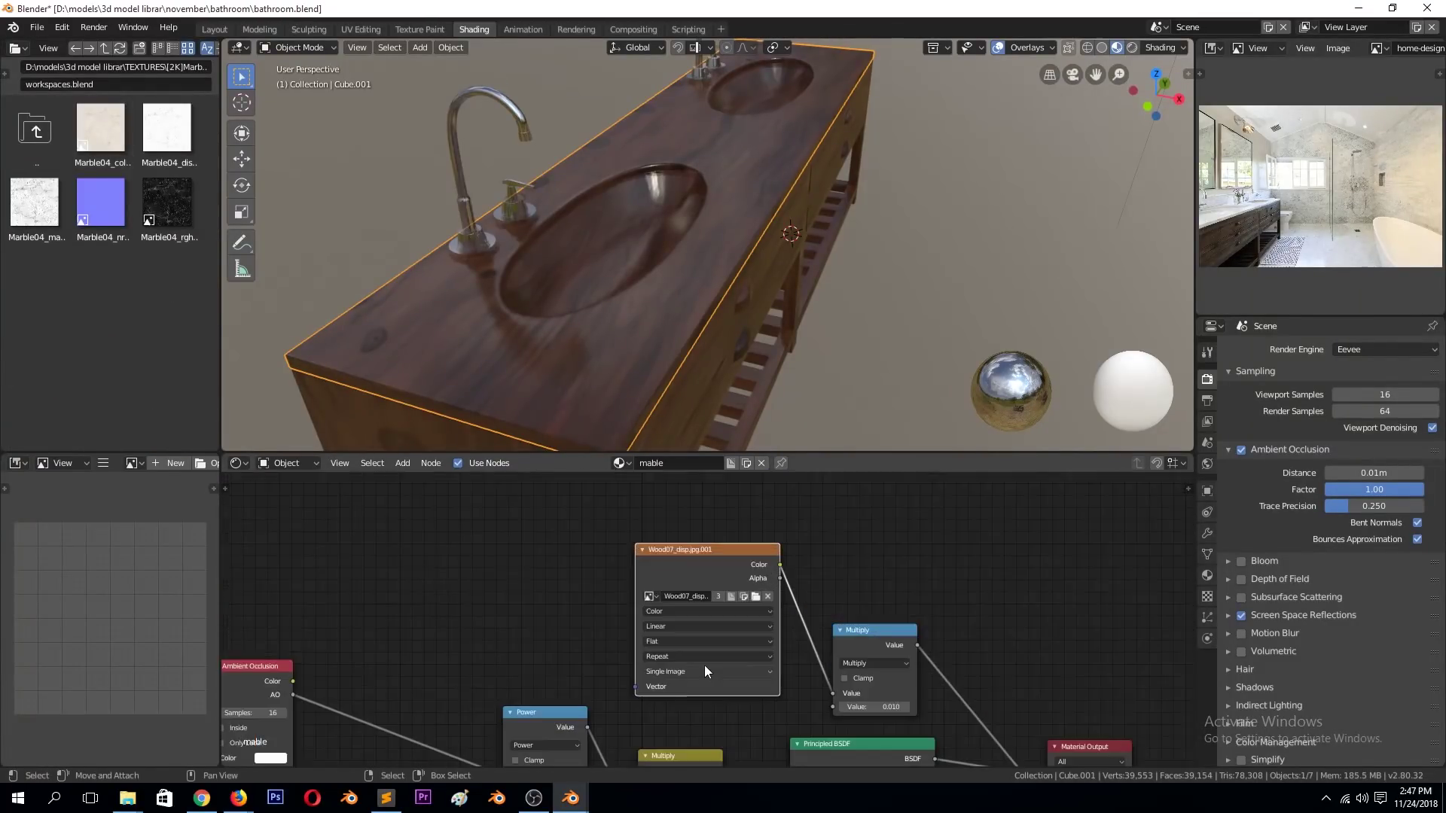
pyautogui.moveTo(708, 557)
pyautogui.mouseDown()
pyautogui.moveTo(502, 527)
pyautogui.moveTo(872, 720)
pyautogui.moveTo(833, 693)
pyautogui.mouseUp()
pyautogui.click(738, 567)
pyautogui.press('x')
# Replace the Wood07 roughness texture with Marble04_rgh and save.
pyautogui.scroll(-3, 586, 675)
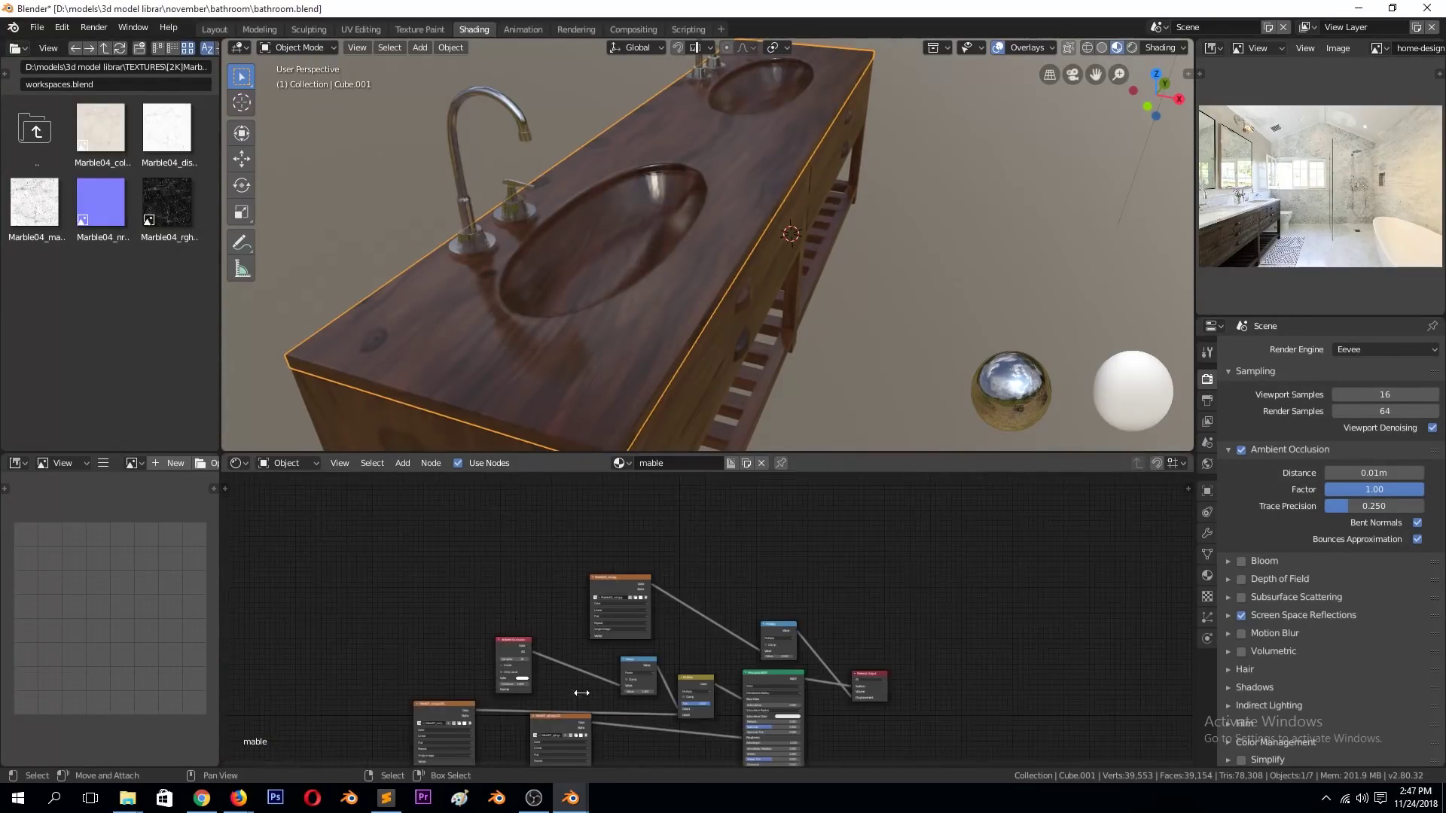
pyautogui.scroll(2, 582, 704)
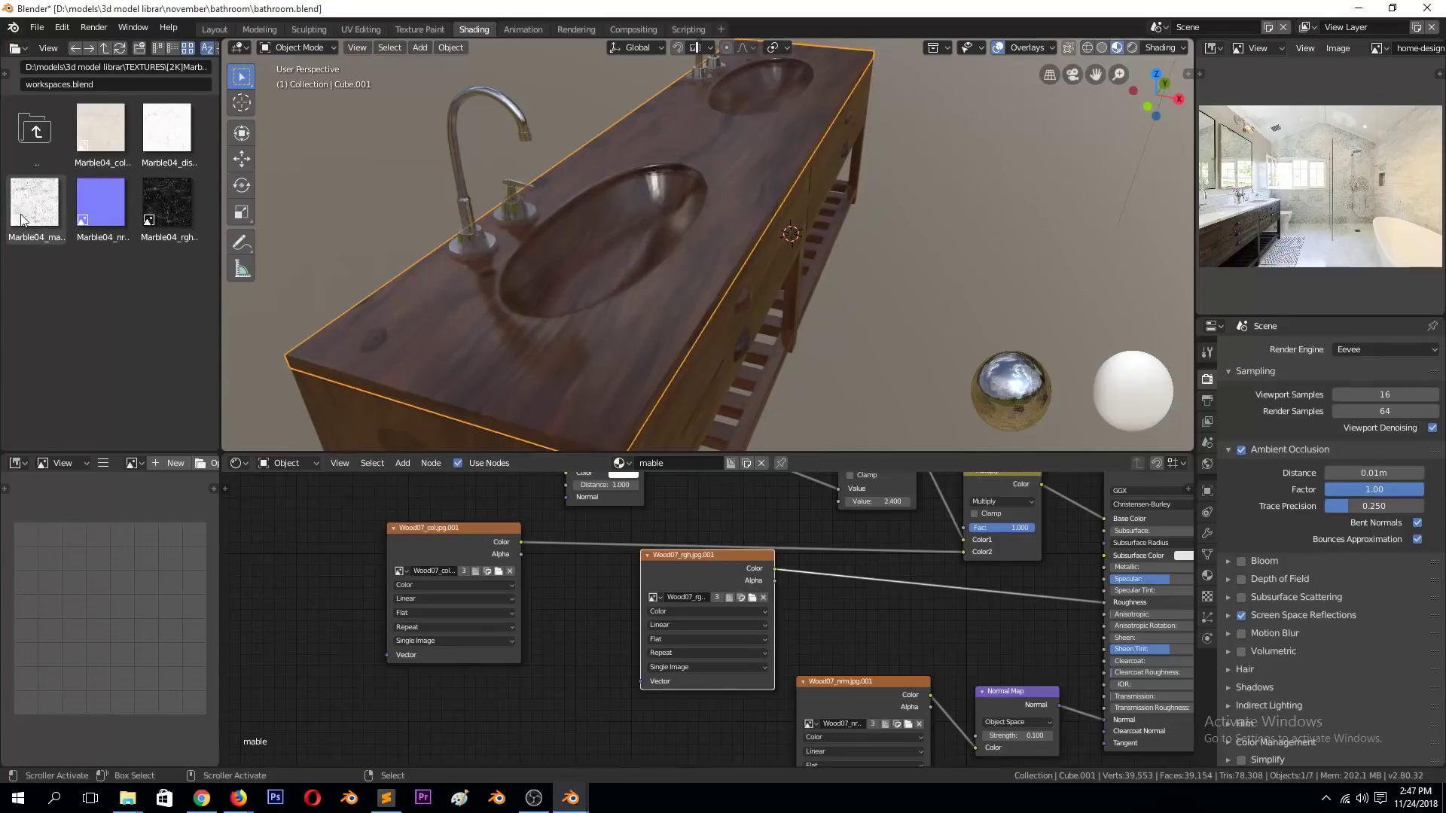
pyautogui.moveTo(166, 202)
pyautogui.mouseDown()
pyautogui.moveTo(711, 628)
pyautogui.moveTo(1104, 602)
pyautogui.mouseUp()
pyautogui.press('x')
pyautogui.hotkey('ctrl', 's')
pyautogui.moveTo(618, 614); pyautogui.dragTo(634, 608)
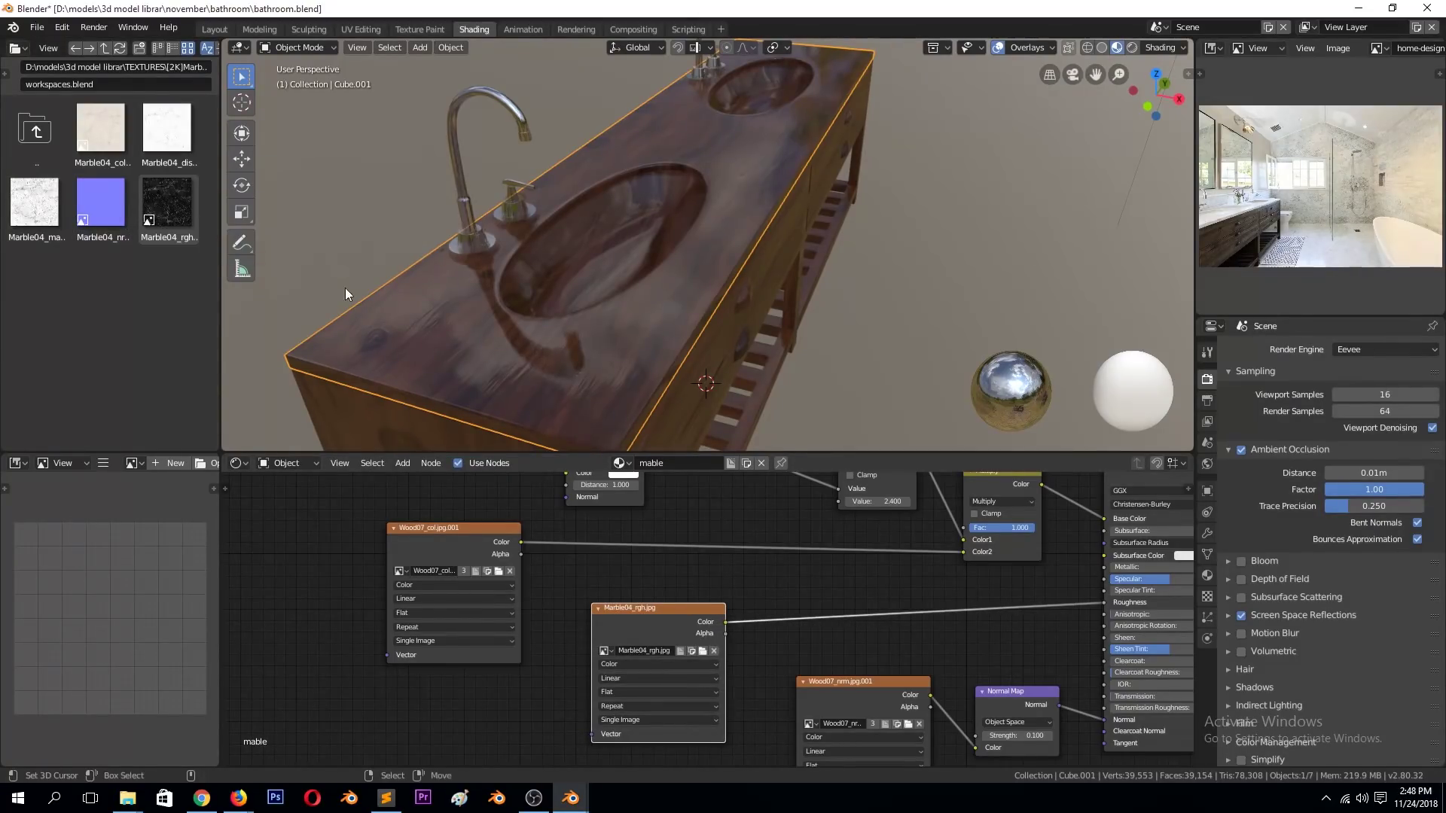
# Select the countertop and insert a Marble04 displacement texture into its node tree.
pyautogui.click(697, 378)
pyautogui.click(647, 386)
pyautogui.scroll(-3, 444, 548)
pyautogui.scroll(-1, 603, 580)
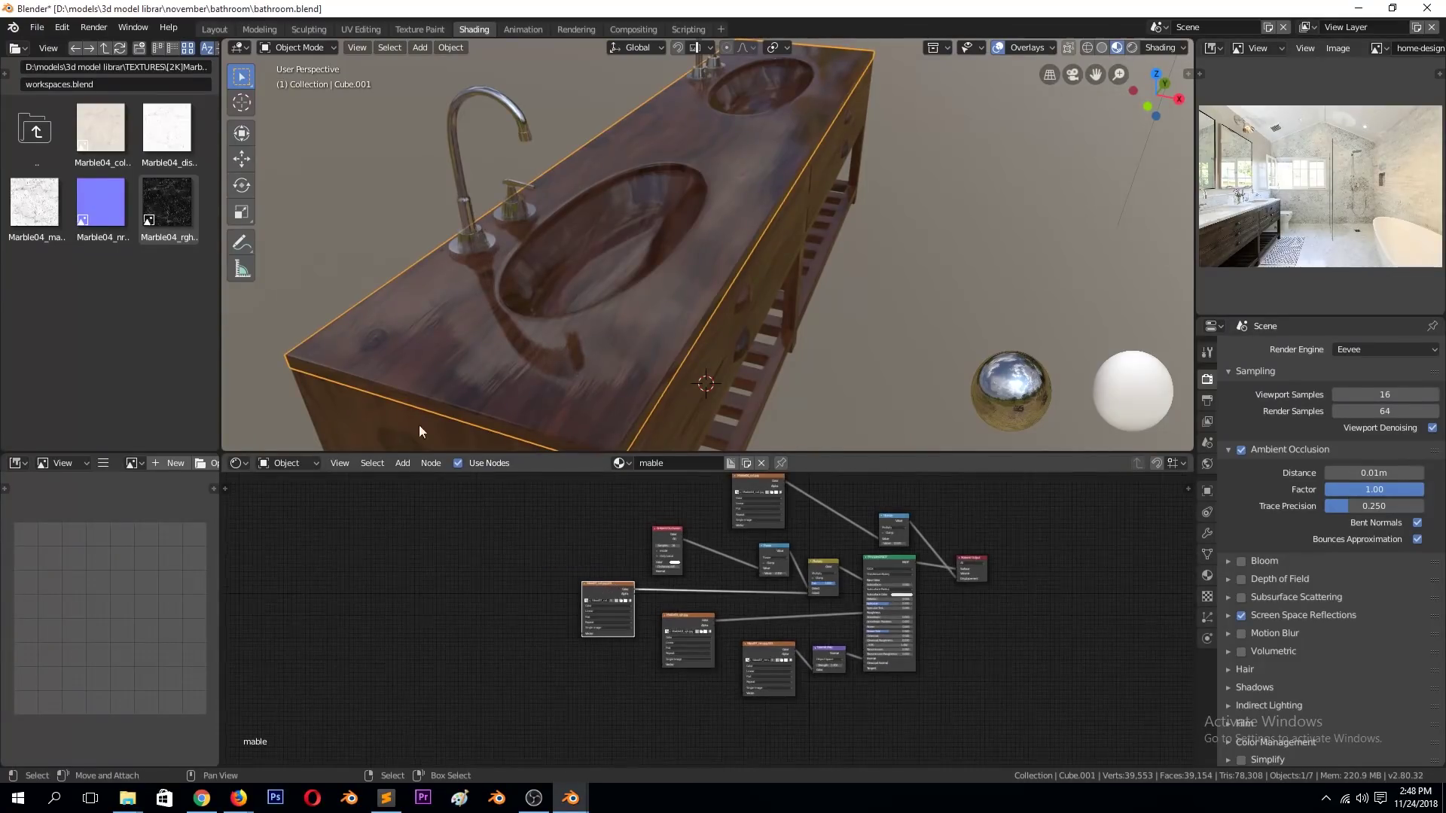
pyautogui.moveTo(166, 129); pyautogui.dragTo(657, 586)
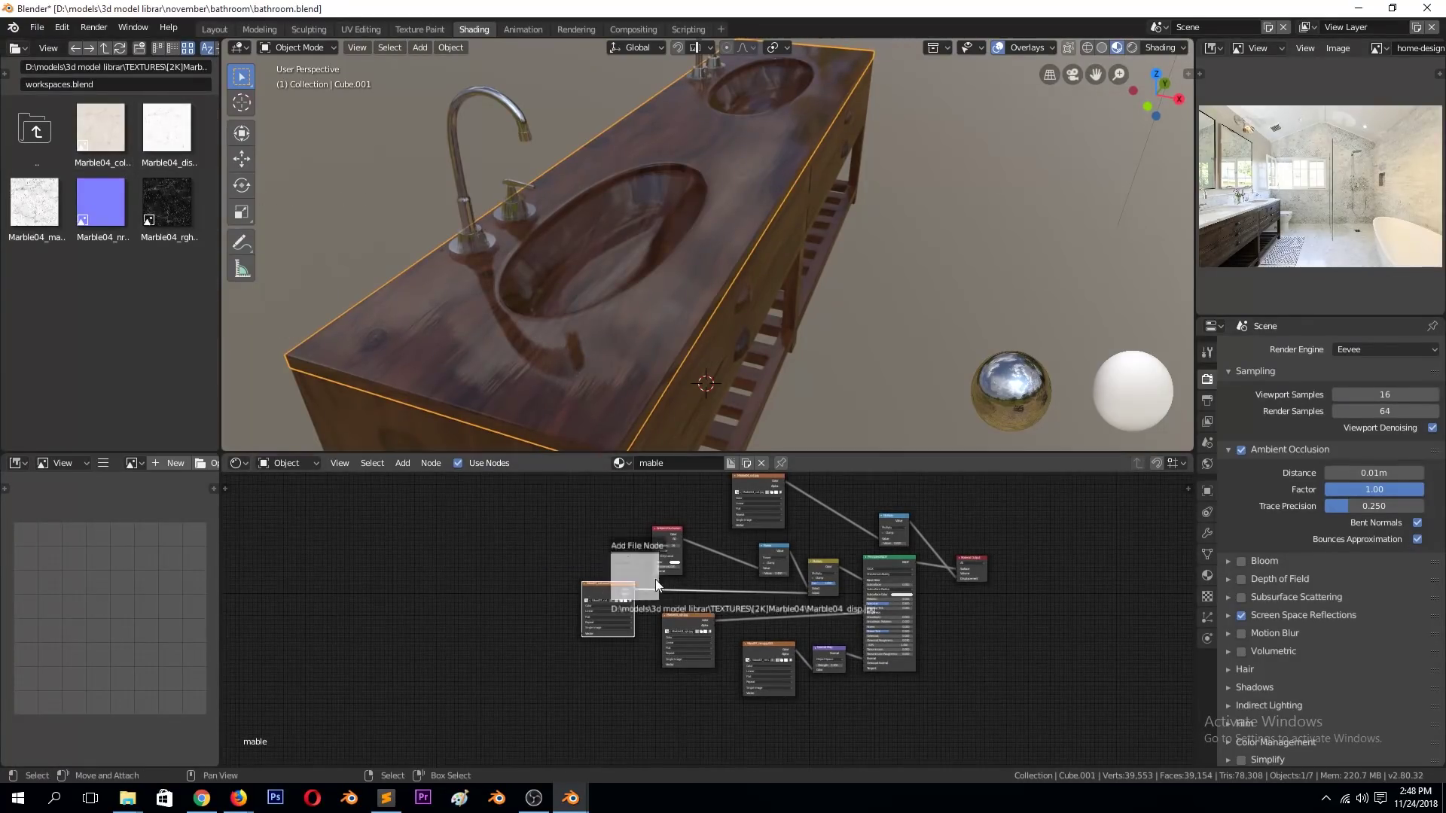
pyautogui.moveTo(622, 499); pyautogui.dragTo(885, 551)
pyautogui.moveTo(823, 498); pyautogui.dragTo(825, 499)
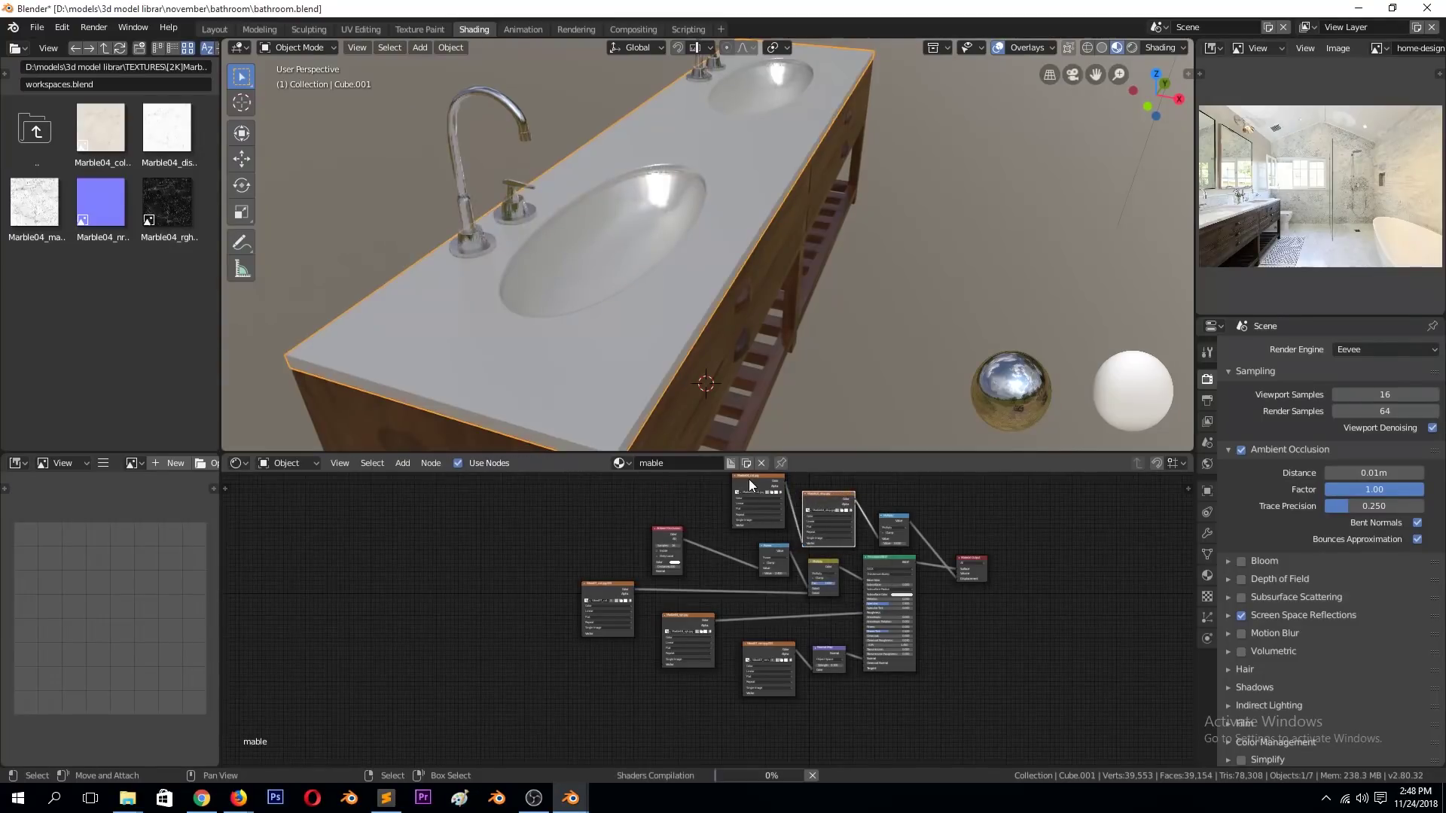
# Add another Marble04 texture and connect it so the countertop shows marble.
pyautogui.moveTo(34, 202); pyautogui.dragTo(611, 598)
pyautogui.scroll(1, 612, 599)
pyautogui.scroll(2, 611, 599)
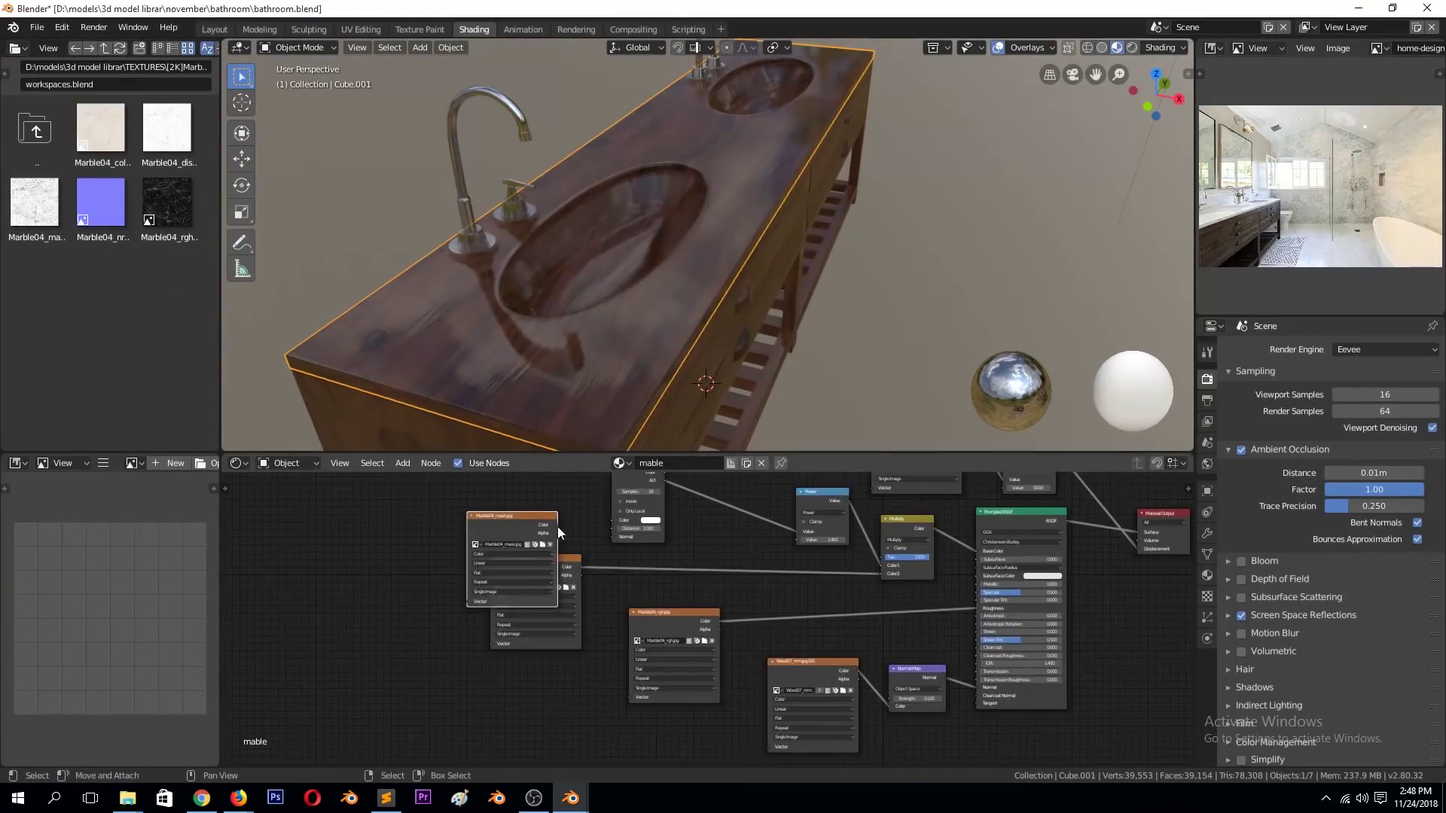
pyautogui.moveTo(884, 572); pyautogui.dragTo(884, 572)
# Delete the leftover Wood07 texture node and save.
pyautogui.click(546, 647)
pyautogui.press('Delete')
pyautogui.hotkey('ctrl', 'z')
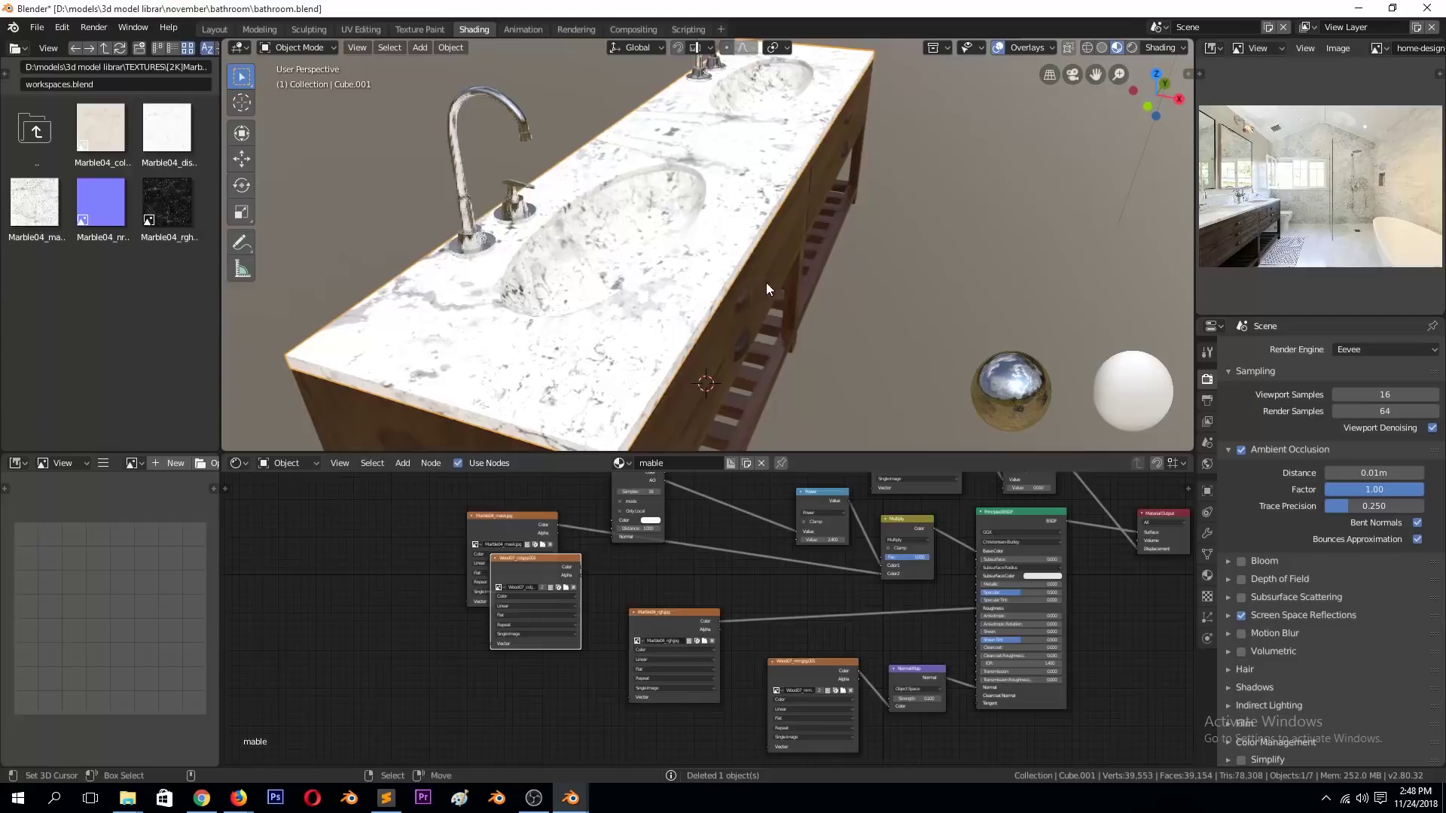
pyautogui.moveTo(545, 557); pyautogui.dragTo(346, 603)
pyautogui.press('Delete')
pyautogui.hotkey('ctrl', 's')
pyautogui.moveTo(678, 324); pyautogui.dragTo(775, 369, button='middle')
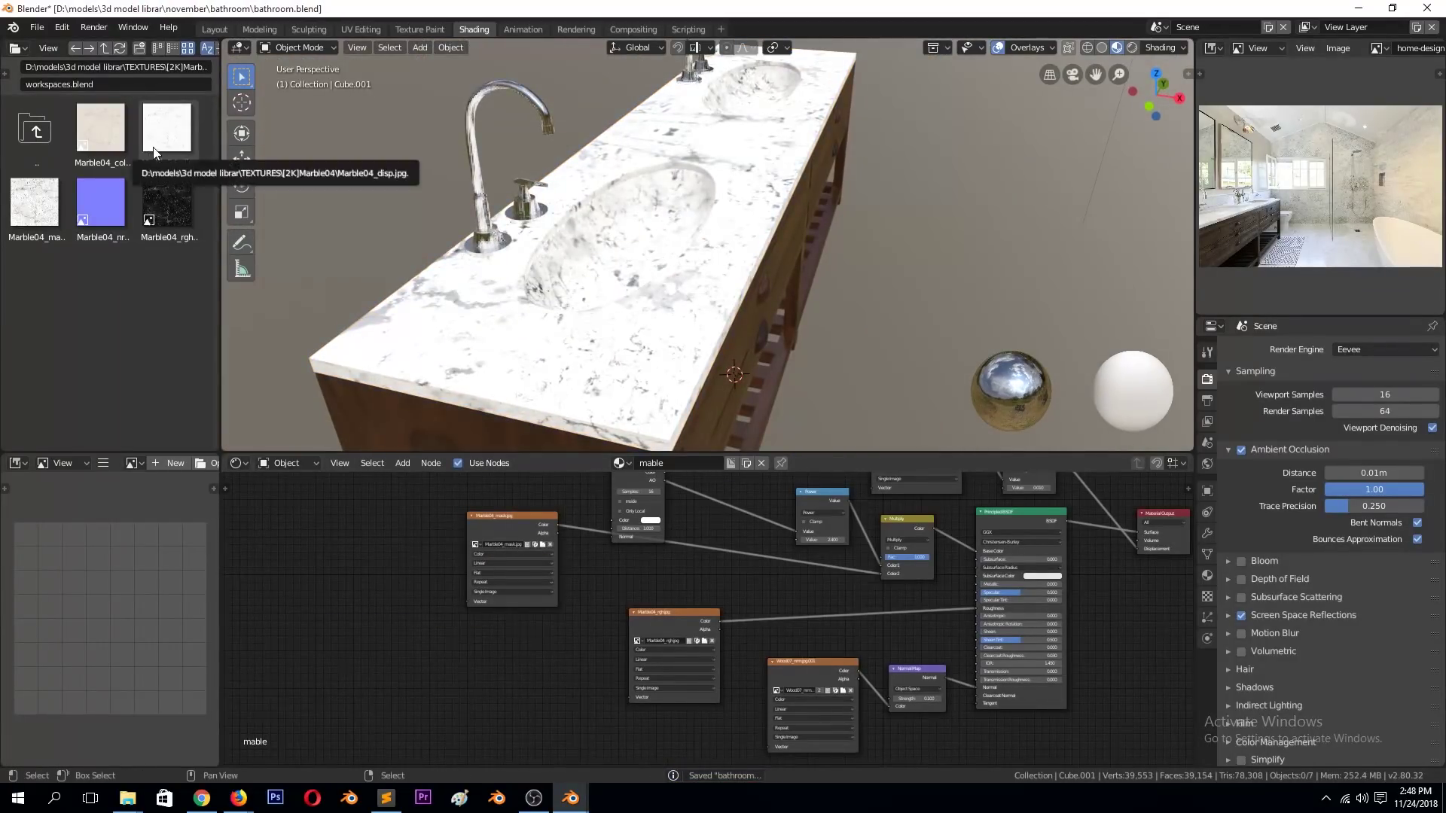
# Connect one more Marble04 texture into the Multiply node and delete the Marble04 mask node.
pyautogui.moveTo(154, 150); pyautogui.dragTo(331, 516)
pyautogui.moveTo(884, 580); pyautogui.dragTo(882, 573)
pyautogui.click(509, 523)
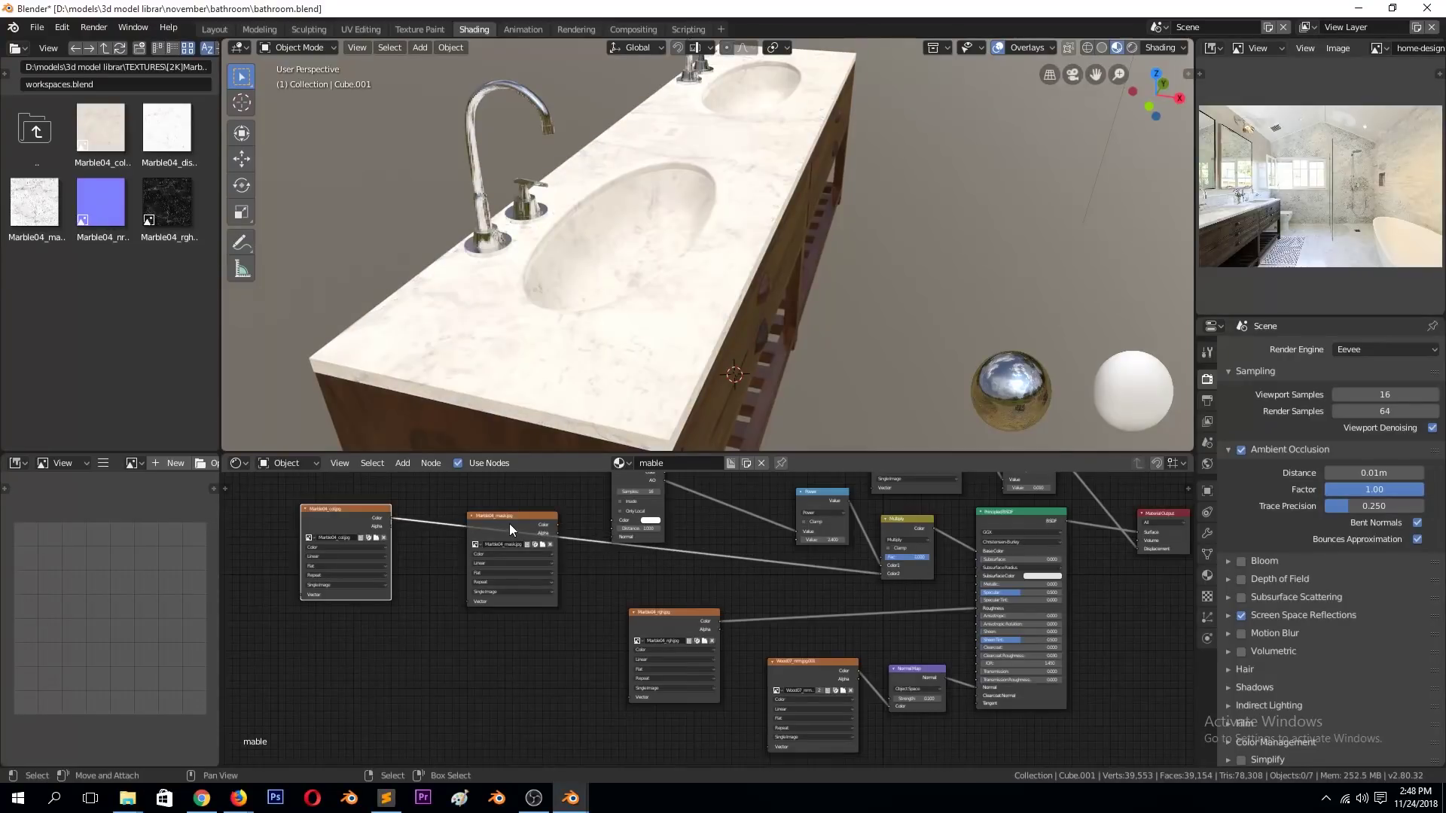
pyautogui.press('Delete')
pyautogui.moveTo(726, 292)
pyautogui.mouseDown(button='middle')
pyautogui.moveTo(630, 351)
pyautogui.moveTo(481, 277)
pyautogui.moveTo(716, 302)
pyautogui.moveTo(660, 296)
pyautogui.moveTo(541, 174)
pyautogui.moveTo(783, 283)
pyautogui.moveTo(622, 265)
pyautogui.moveTo(663, 317)
pyautogui.mouseUp(button='middle')
# Replace the cabinet's Wood07 normal texture with the Marble04 normal texture and save.
pyautogui.click(541, 174)
pyautogui.click(677, 339)
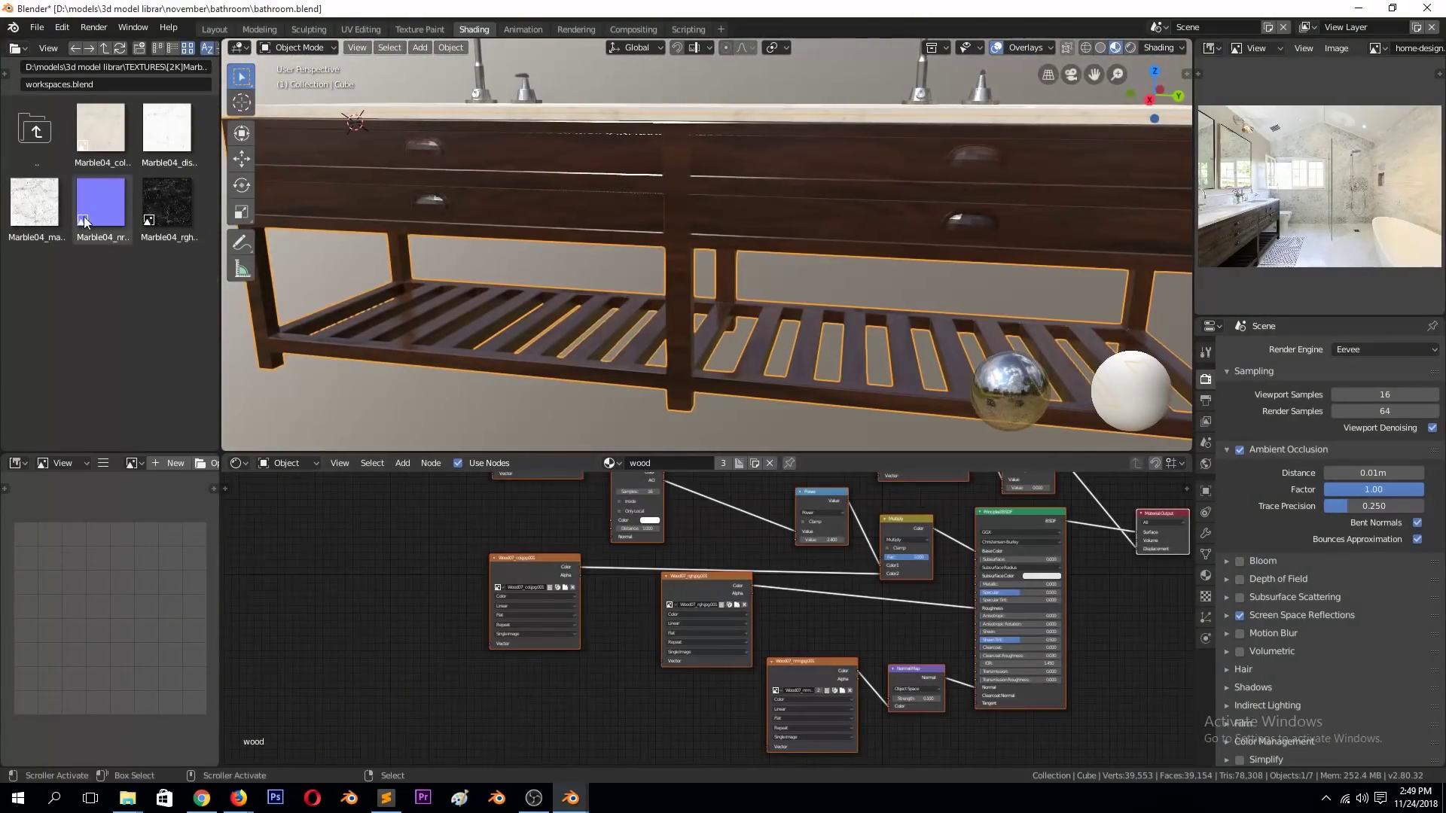
pyautogui.moveTo(100, 202); pyautogui.dragTo(698, 708)
pyautogui.press('x')
pyautogui.hotkey('alt', 'a')
pyautogui.hotkey('ctrl', 's')
pyautogui.moveTo(773, 267)
pyautogui.mouseDown(button='middle')
pyautogui.moveTo(874, 309)
pyautogui.moveTo(866, 226)
pyautogui.mouseUp(button='middle')
# Add a new material slot to the drawer and assign Material.002 to it.
pyautogui.click(904, 226)
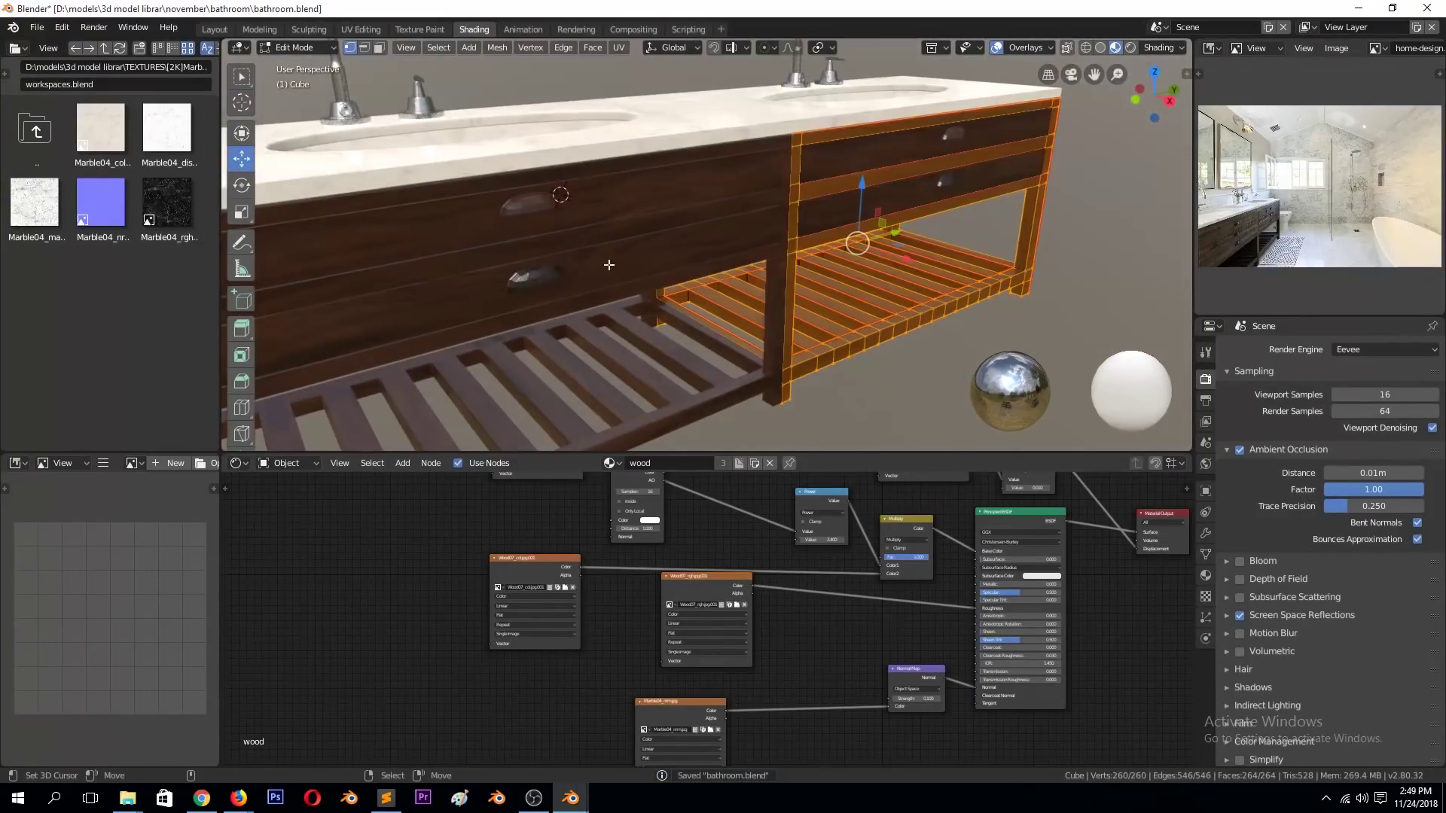
pyautogui.press('Tab')
pyautogui.click(944, 180)
pyautogui.hotkey('alt', 'a')
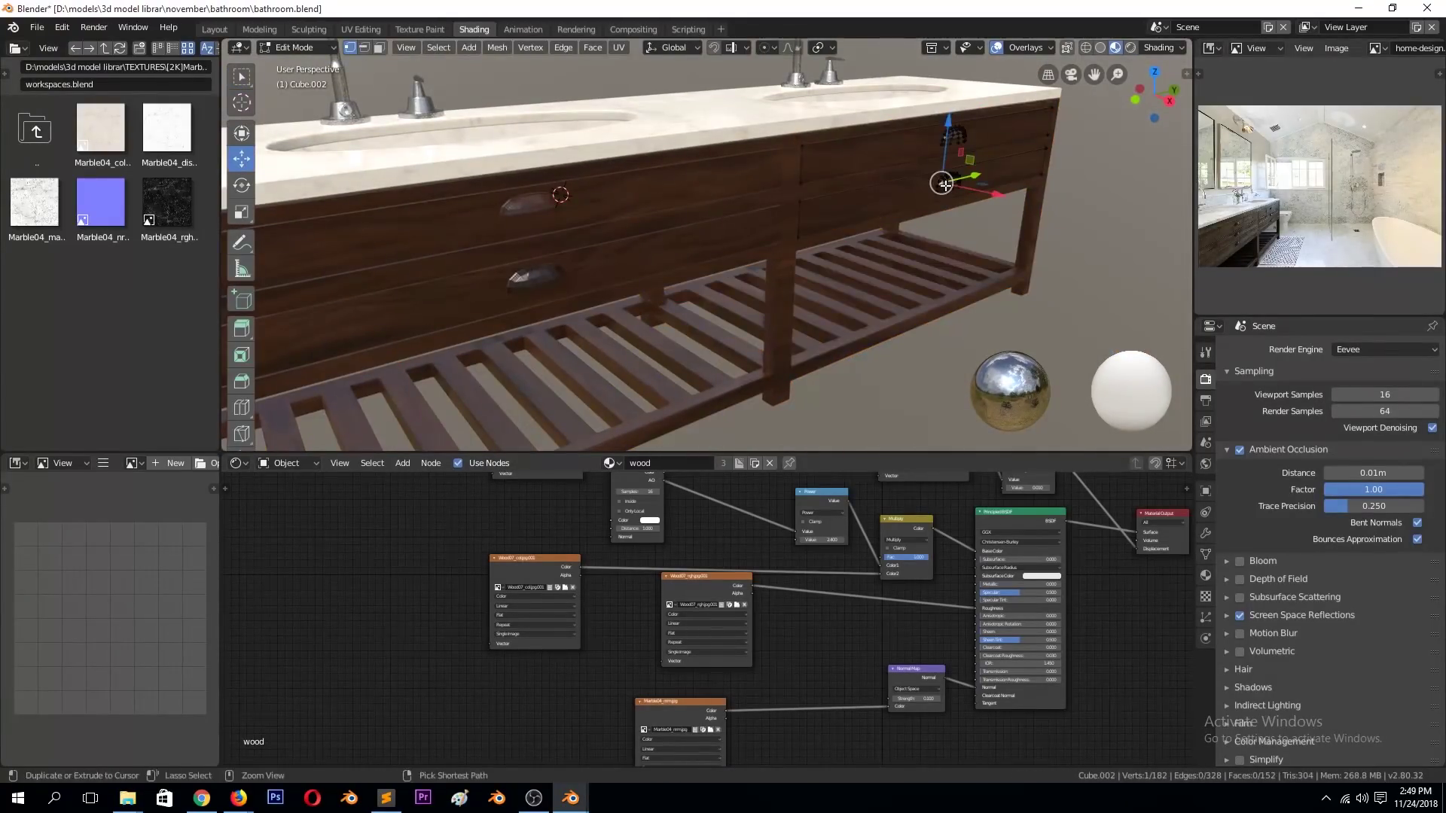
pyautogui.click(1206, 576)
pyautogui.click(1432, 350)
pyautogui.click(1232, 443)
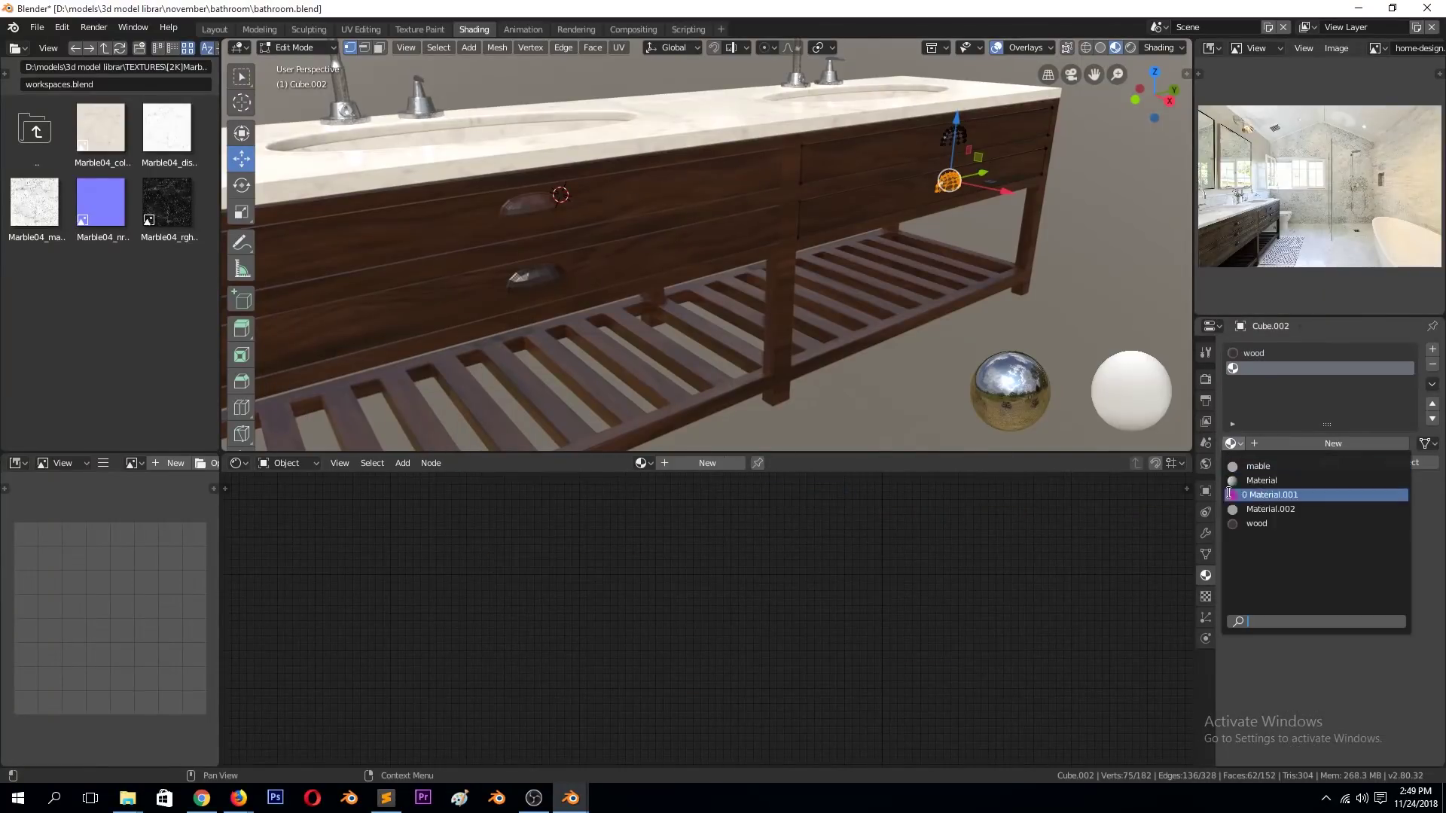
pyautogui.click(1236, 509)
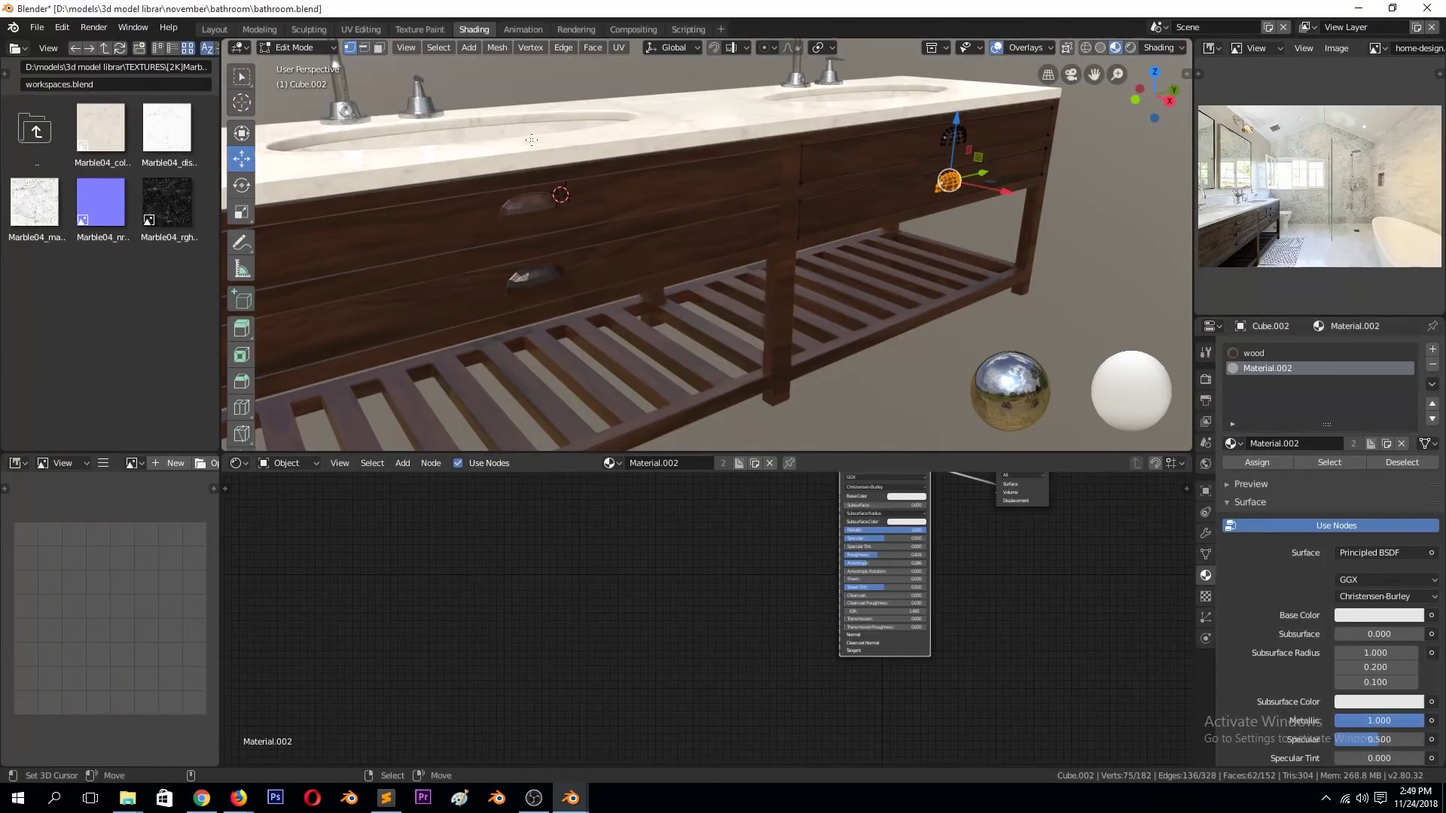
pyautogui.press('Tab')
# Assign the metal material to the drawer handles in Edit Mode.
pyautogui.click(357, 106)
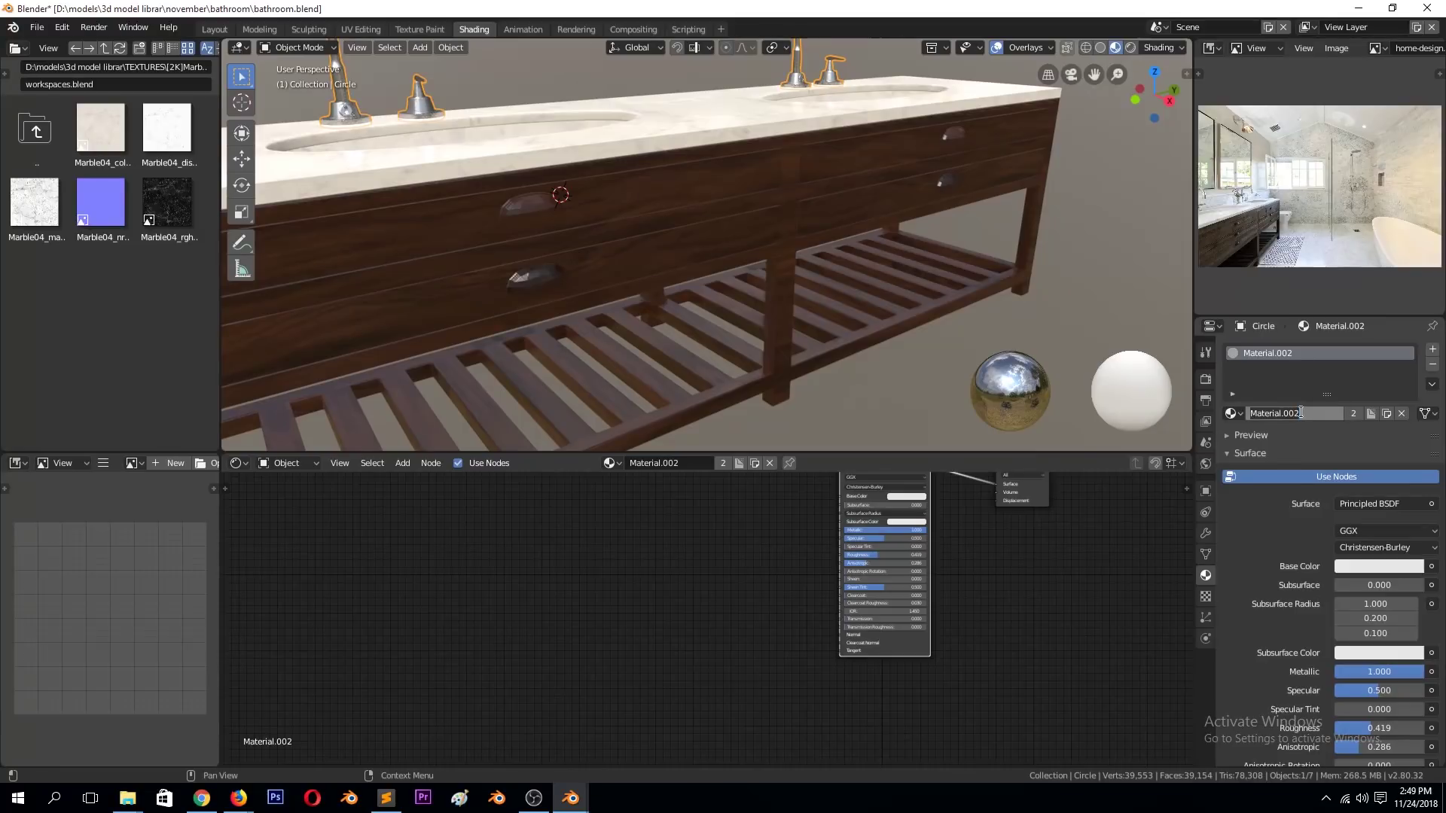
pyautogui.hotkey('ctrl', 's')
pyautogui.click(948, 182)
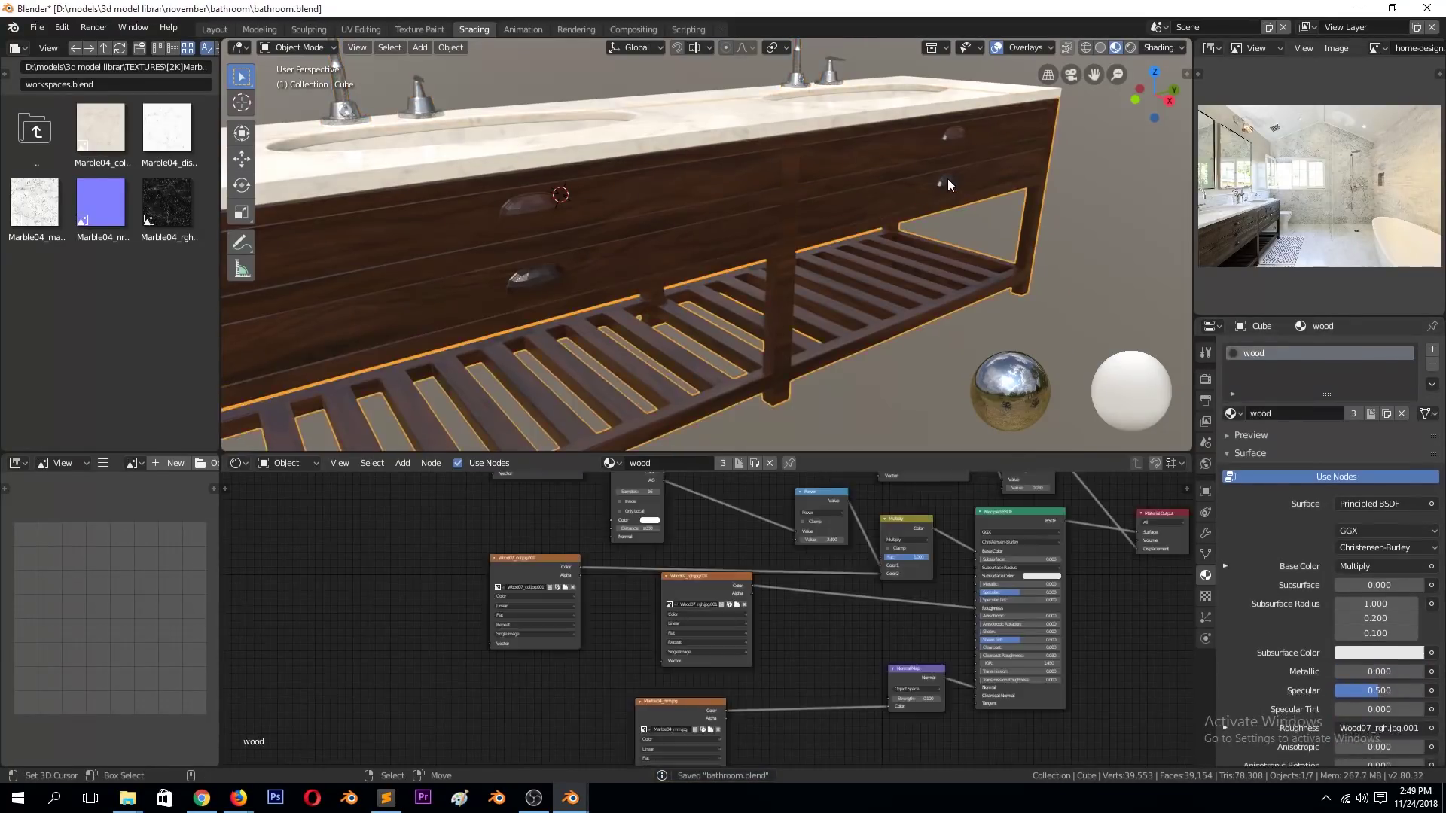
pyautogui.press('Tab')
pyautogui.click(1257, 462)
pyautogui.press('Tab')
pyautogui.moveTo(847, 292)
pyautogui.mouseDown(button='middle')
pyautogui.moveTo(666, 250)
pyautogui.moveTo(923, 201)
pyautogui.mouseUp(button='middle')
# Select all linked handle geometry, assign metal to it, and save.
pyautogui.press('Tab')
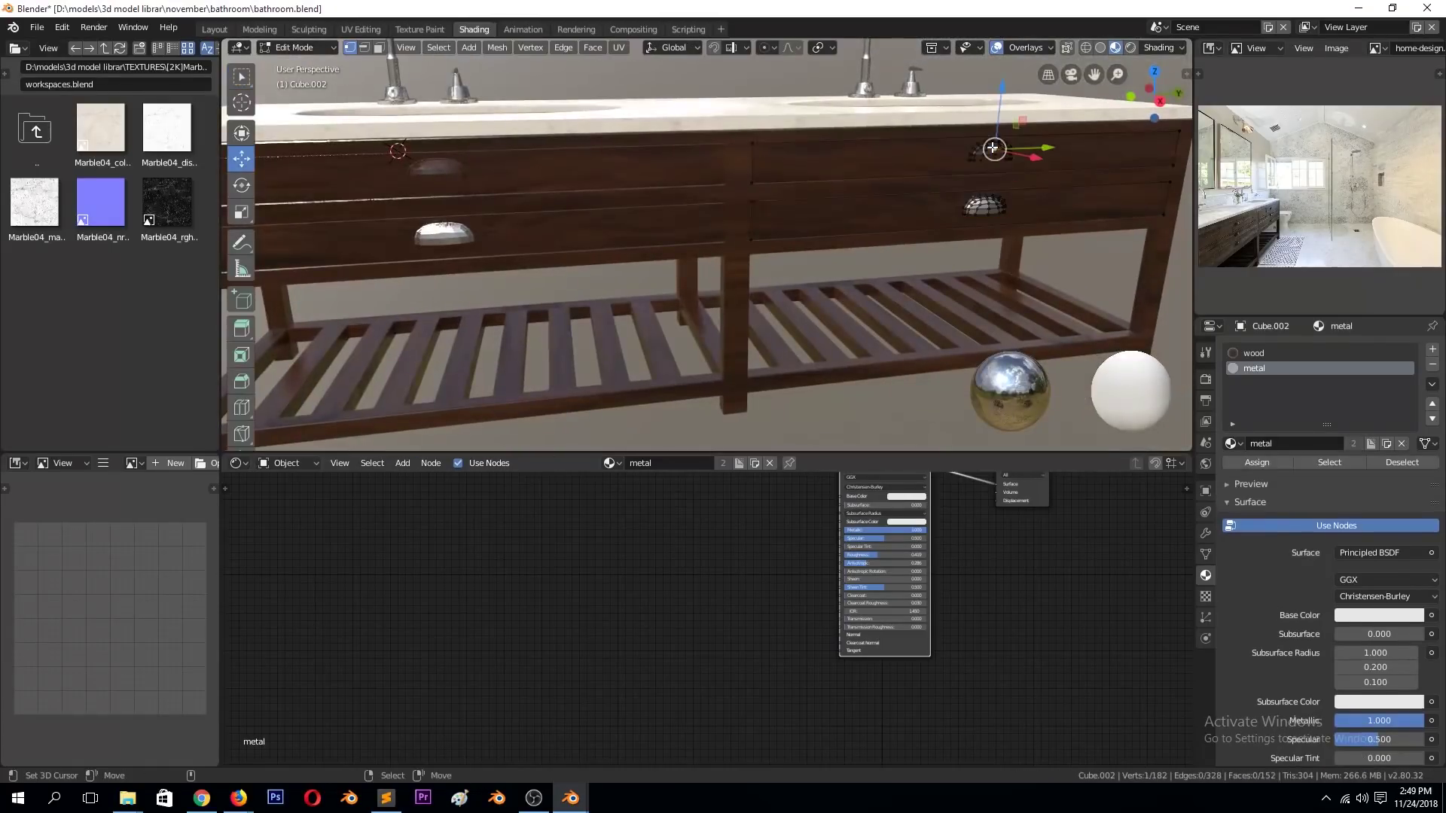
pyautogui.hotkey('ctrl', 'l')
pyautogui.click(1257, 462)
pyautogui.press('Tab')
pyautogui.scroll(-5, 780, 247)
pyautogui.hotkey('ctrl', 's')
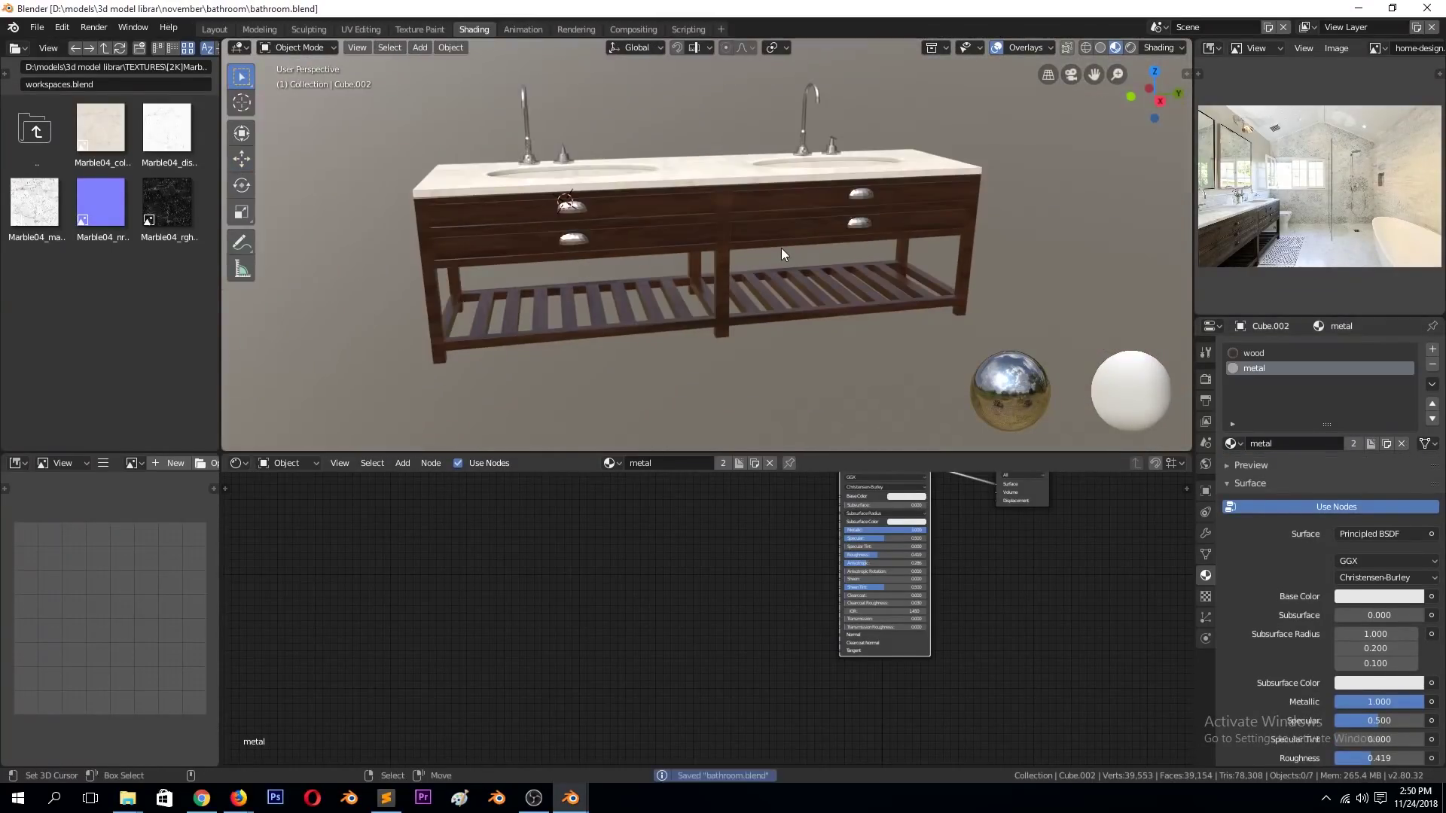
pyautogui.scroll(6, 780, 247)
pyautogui.moveTo(773, 195)
pyautogui.mouseDown(button='middle')
pyautogui.moveTo(707, 196)
pyautogui.moveTo(721, 197)
pyautogui.mouseUp(button='middle')
# Preview the ambient occlusion node output on the wood cabinet and save.
pyautogui.click(721, 198)
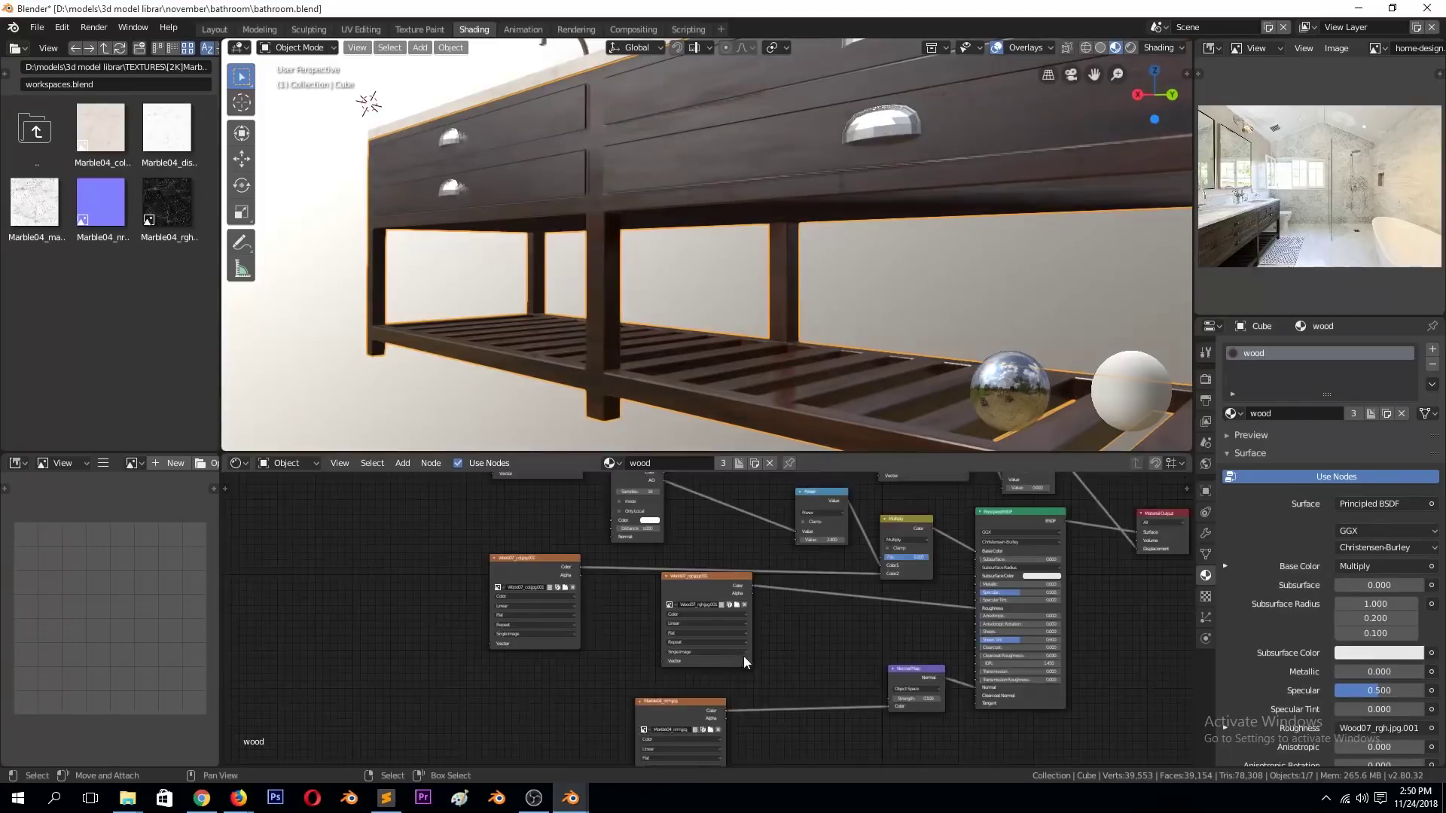
pyautogui.scroll(2, 994, 727)
pyautogui.moveTo(994, 727); pyautogui.dragTo(1050, 757)
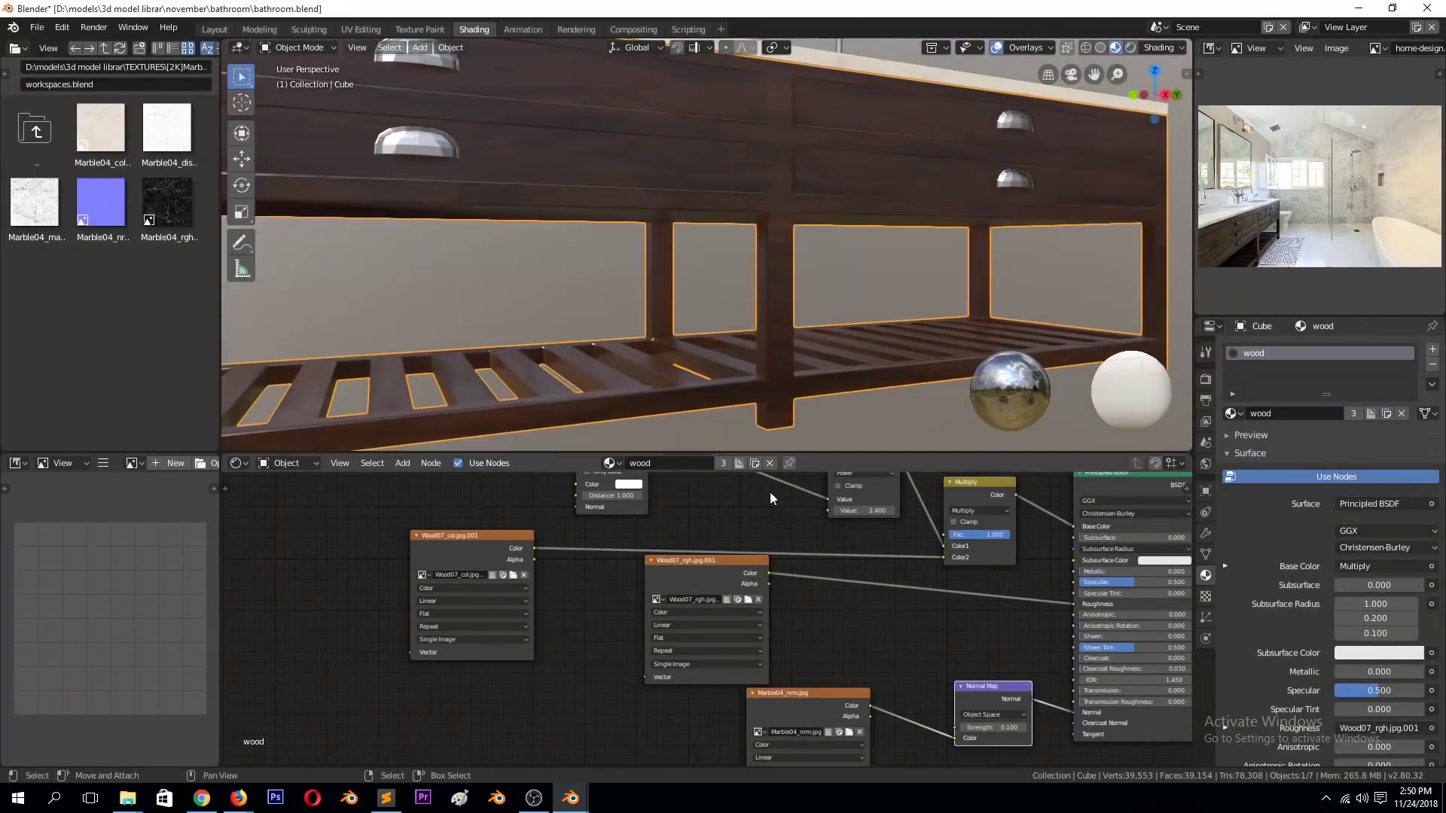
pyautogui.scroll(-4, 715, 520)
pyautogui.keyDown('ctrl'); pyautogui.keyDown('shift'); pyautogui.click(667, 531); pyautogui.keyUp('shift'); pyautogui.keyUp('ctrl')
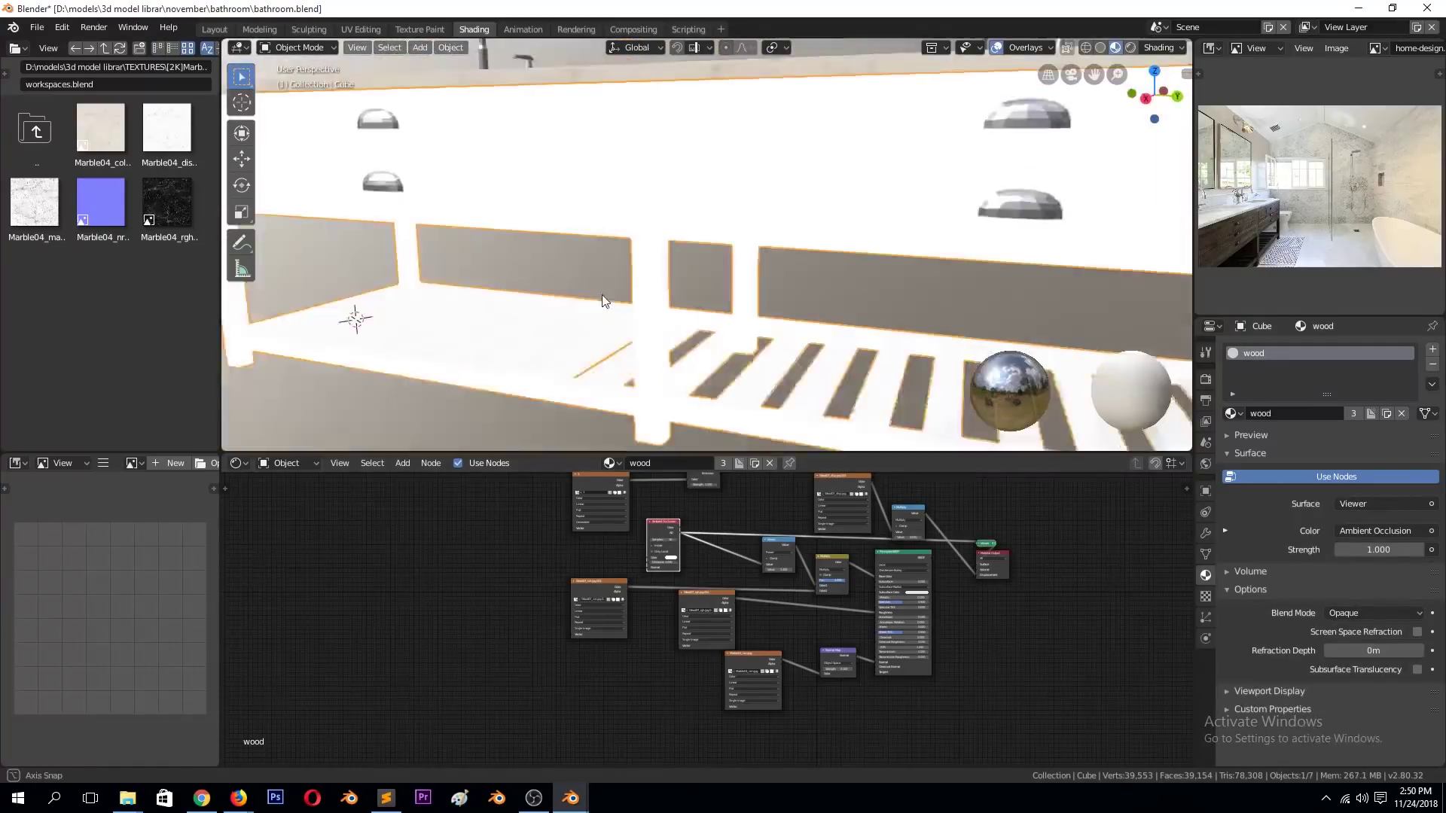
pyautogui.moveTo(602, 295); pyautogui.dragTo(676, 297, button='middle')
pyautogui.hotkey('ctrl', 's')
# Raise Eevee's Ambient Occlusion Distance to 1.84m in the render settings.
pyautogui.click(1205, 378)
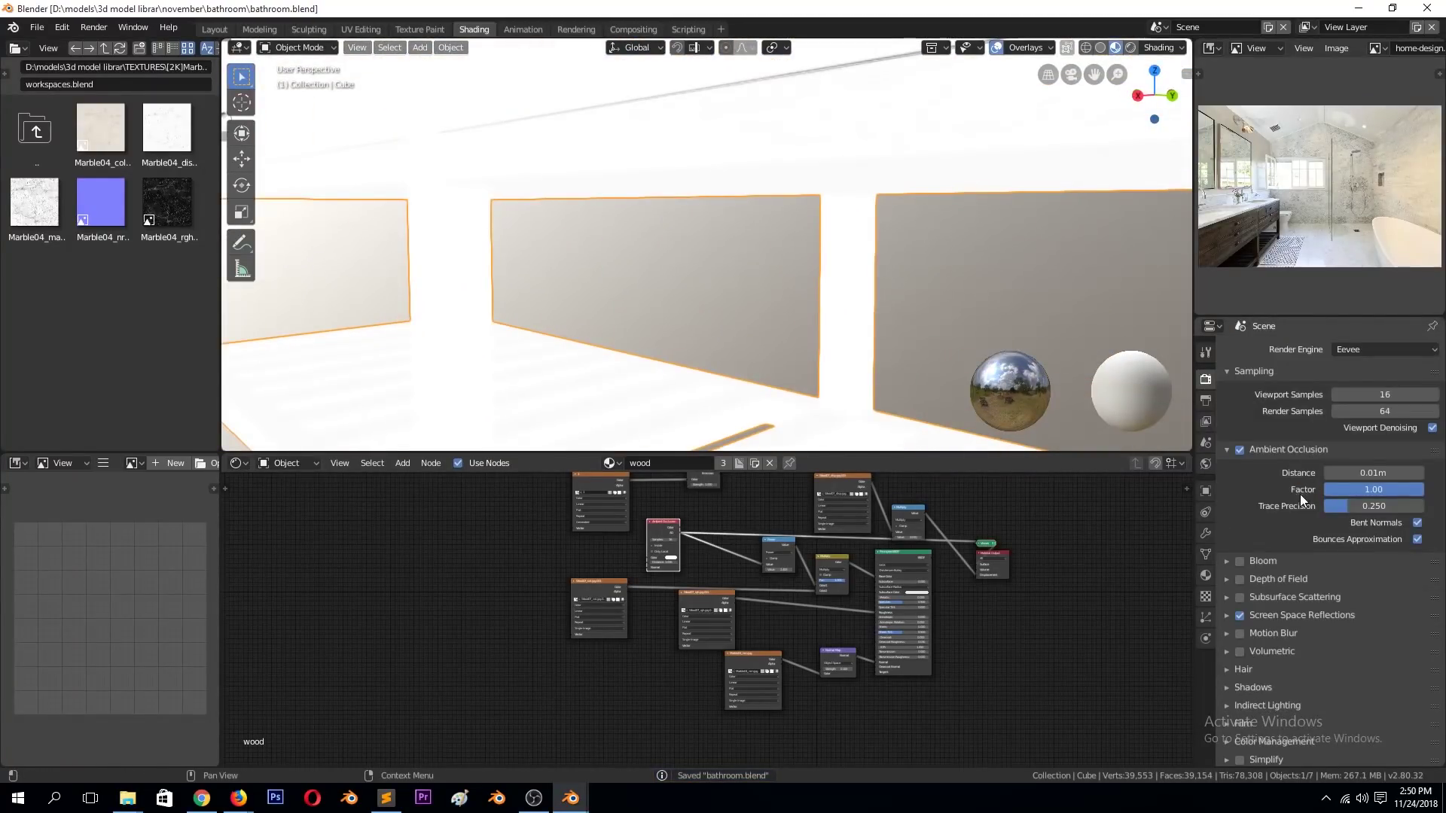
pyautogui.moveTo(1356, 473); pyautogui.dragTo(1431, 473)
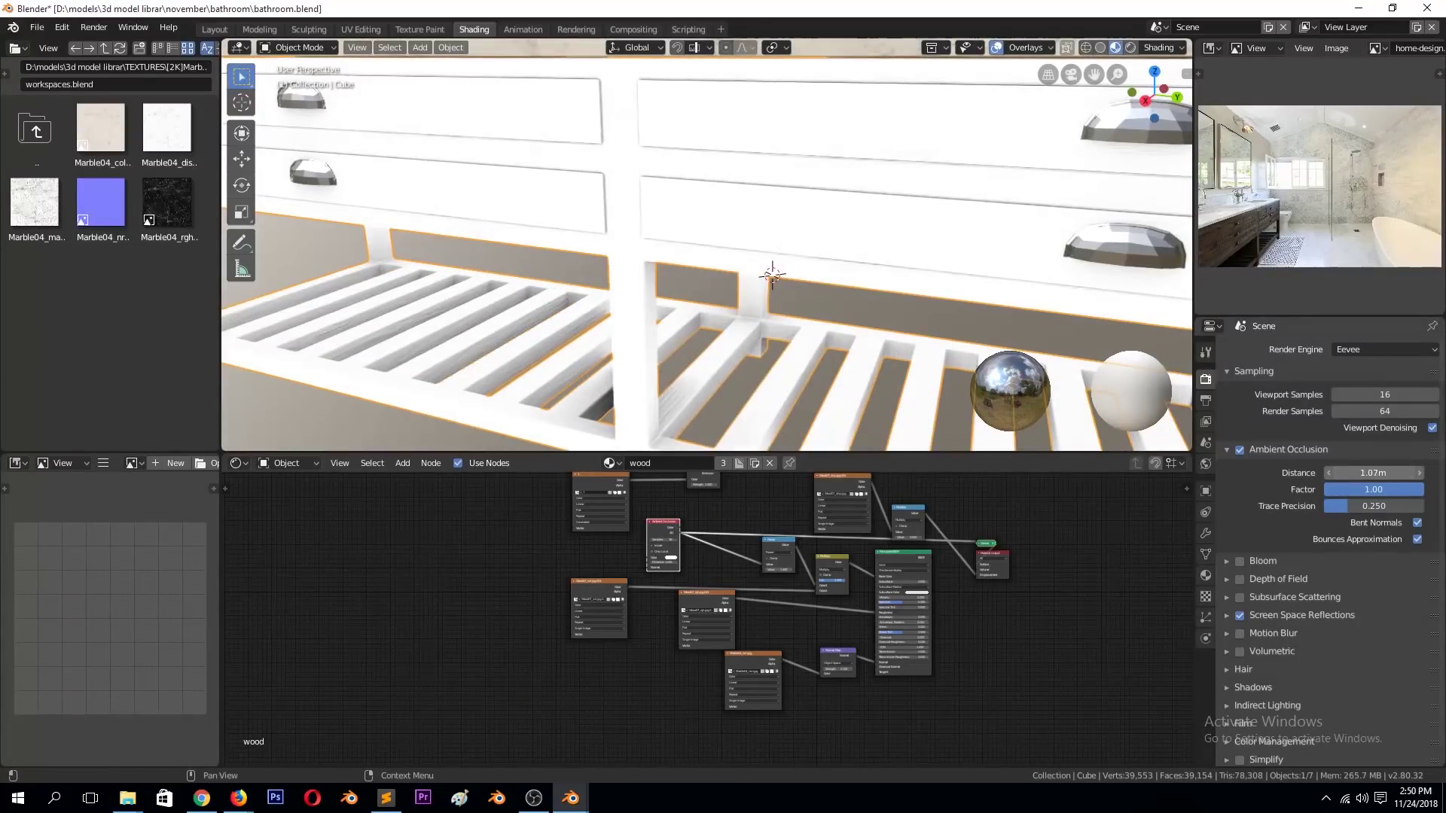
pyautogui.scroll(-5, 932, 369)
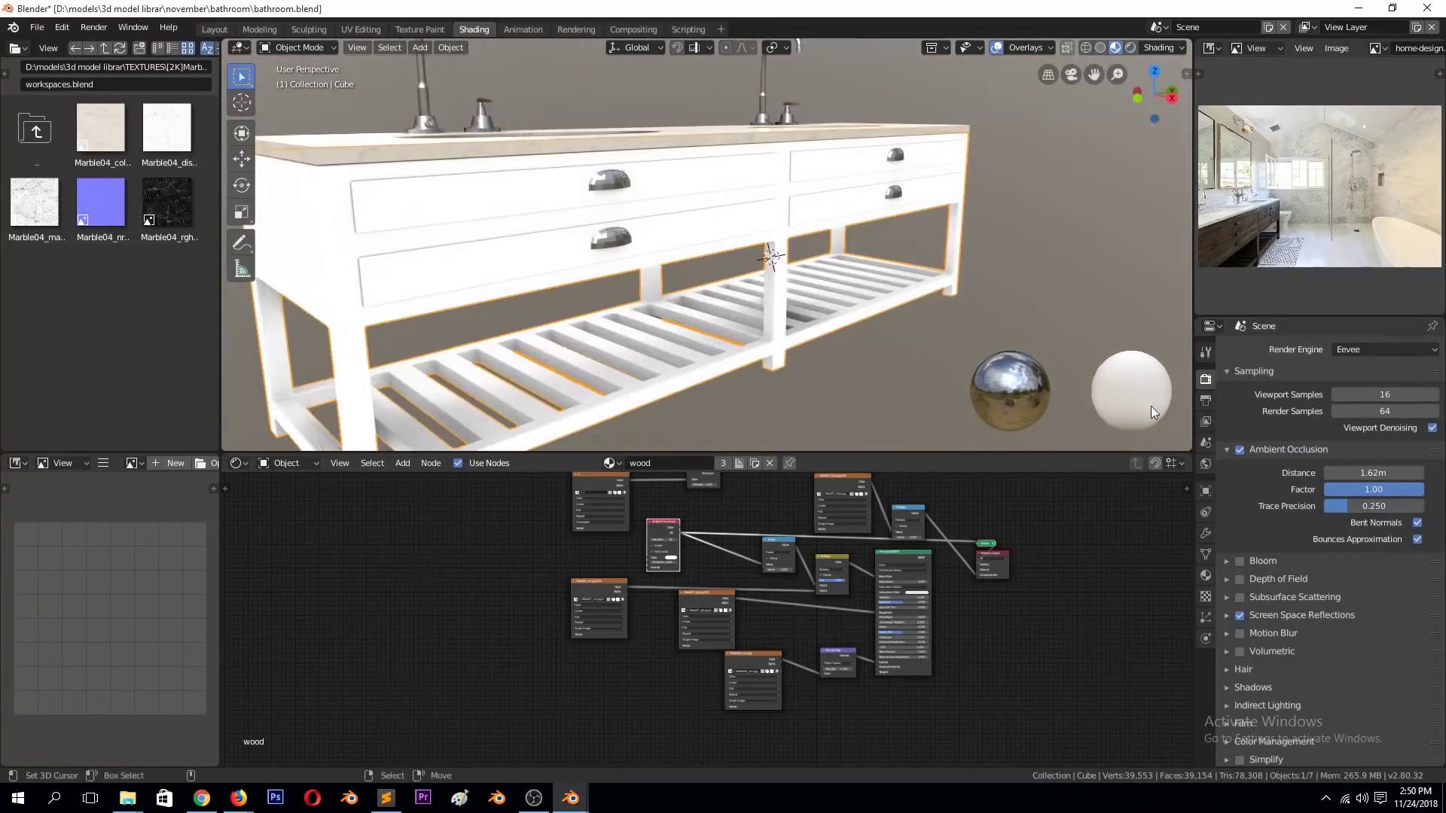
pyautogui.moveTo(1373, 472); pyautogui.dragTo(1378, 473)
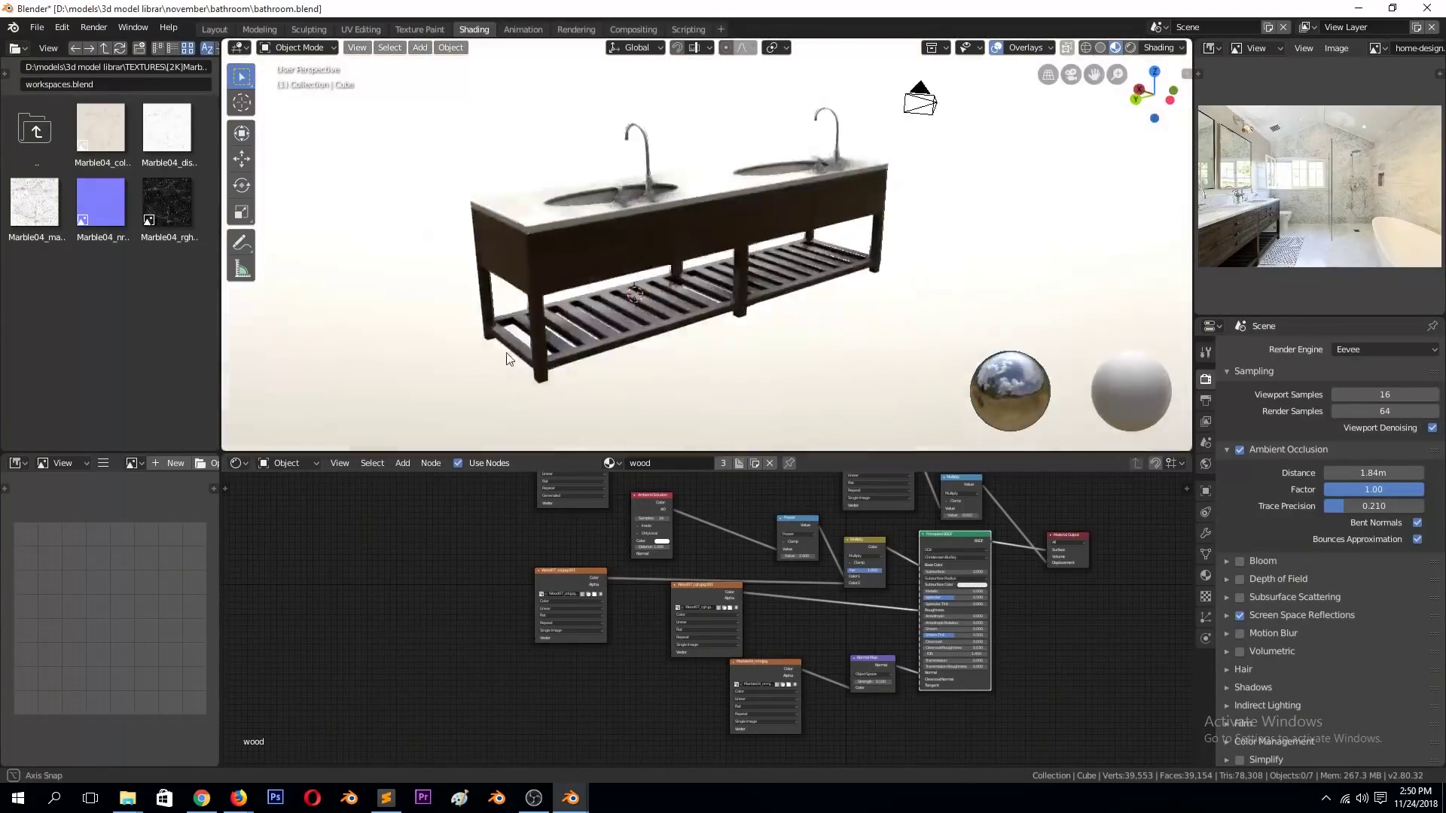
# Lower the ambient occlusion distance to 0.4 m while viewing the sink top.
pyautogui.moveTo(718, 345); pyautogui.dragTo(803, 304, button='middle')
pyautogui.scroll(4, 803, 305)
pyautogui.moveTo(812, 393)
pyautogui.mouseDown(button='middle')
pyautogui.moveTo(887, 414)
pyautogui.moveTo(889, 354)
pyautogui.moveTo(753, 339)
pyautogui.mouseUp(button='middle')
pyautogui.moveTo(1373, 472); pyautogui.dragTo(1325, 472)
pyautogui.moveTo(678, 226); pyautogui.dragTo(687, 292, button='middle')
pyautogui.scroll(-5, 605, 324)
# Route the wood colour into the Multiply node's Color1 input and save.
pyautogui.moveTo(698, 351)
pyautogui.mouseDown(button='middle')
pyautogui.moveTo(694, 270)
pyautogui.moveTo(727, 260)
pyautogui.moveTo(643, 257)
pyautogui.mouseUp(button='middle')
pyautogui.scroll(4, 727, 260)
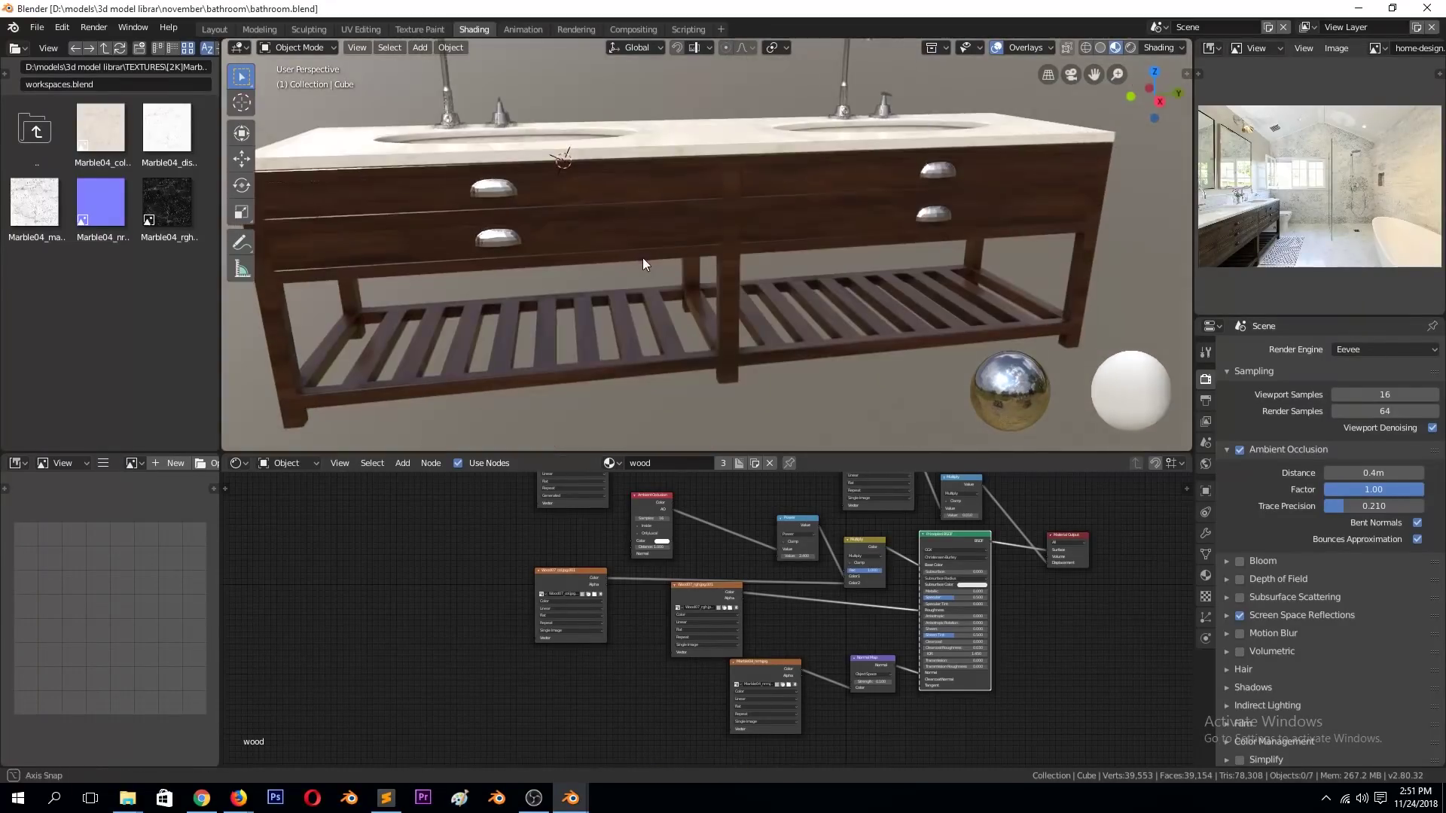
pyautogui.scroll(3, 987, 526)
pyautogui.moveTo(534, 548); pyautogui.dragTo(943, 546)
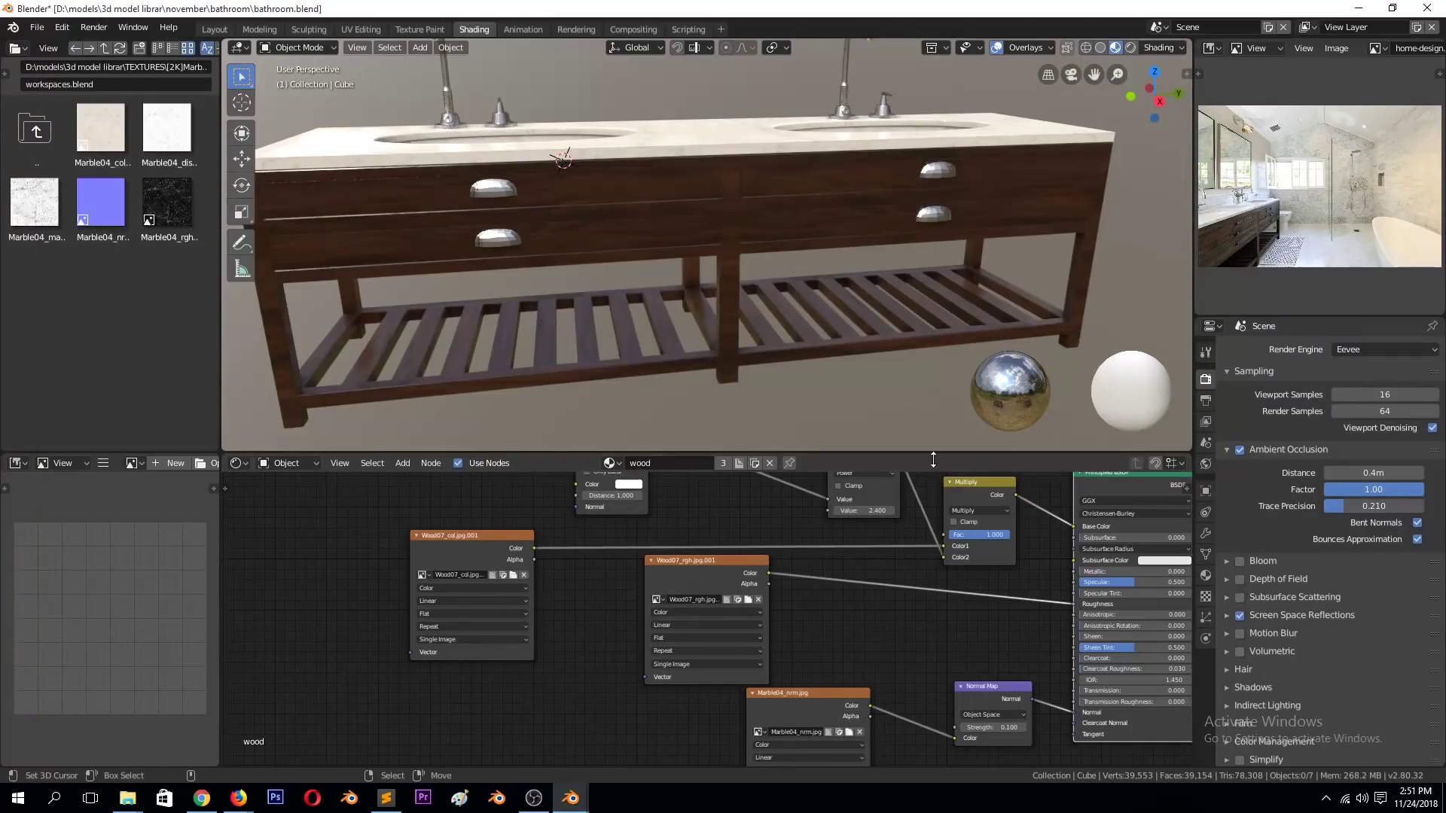
pyautogui.moveTo(840, 325)
pyautogui.mouseDown(button='middle')
pyautogui.moveTo(756, 220)
pyautogui.moveTo(947, 554)
pyautogui.mouseUp(button='middle')
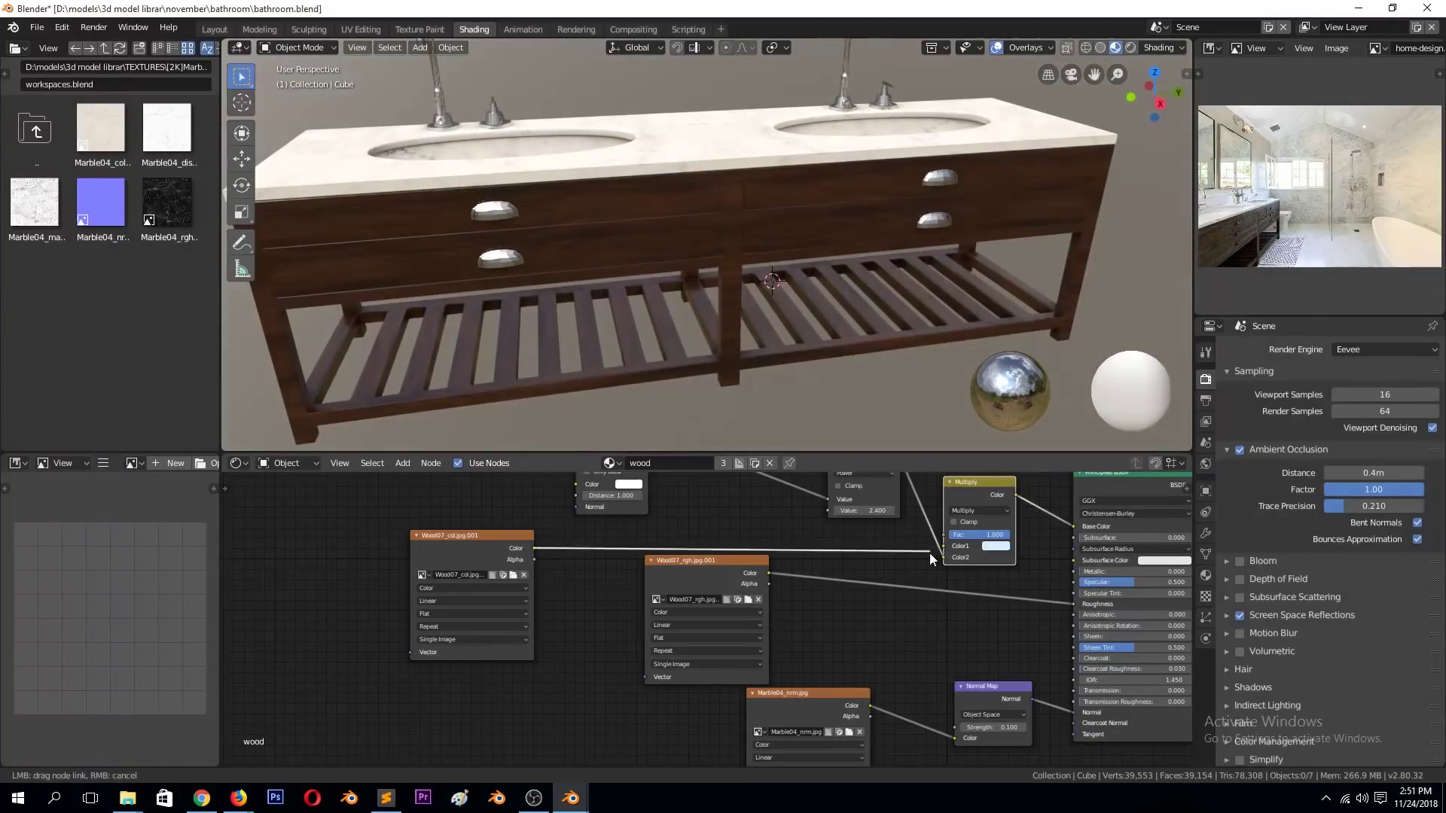
pyautogui.moveTo(931, 558); pyautogui.dragTo(944, 557)
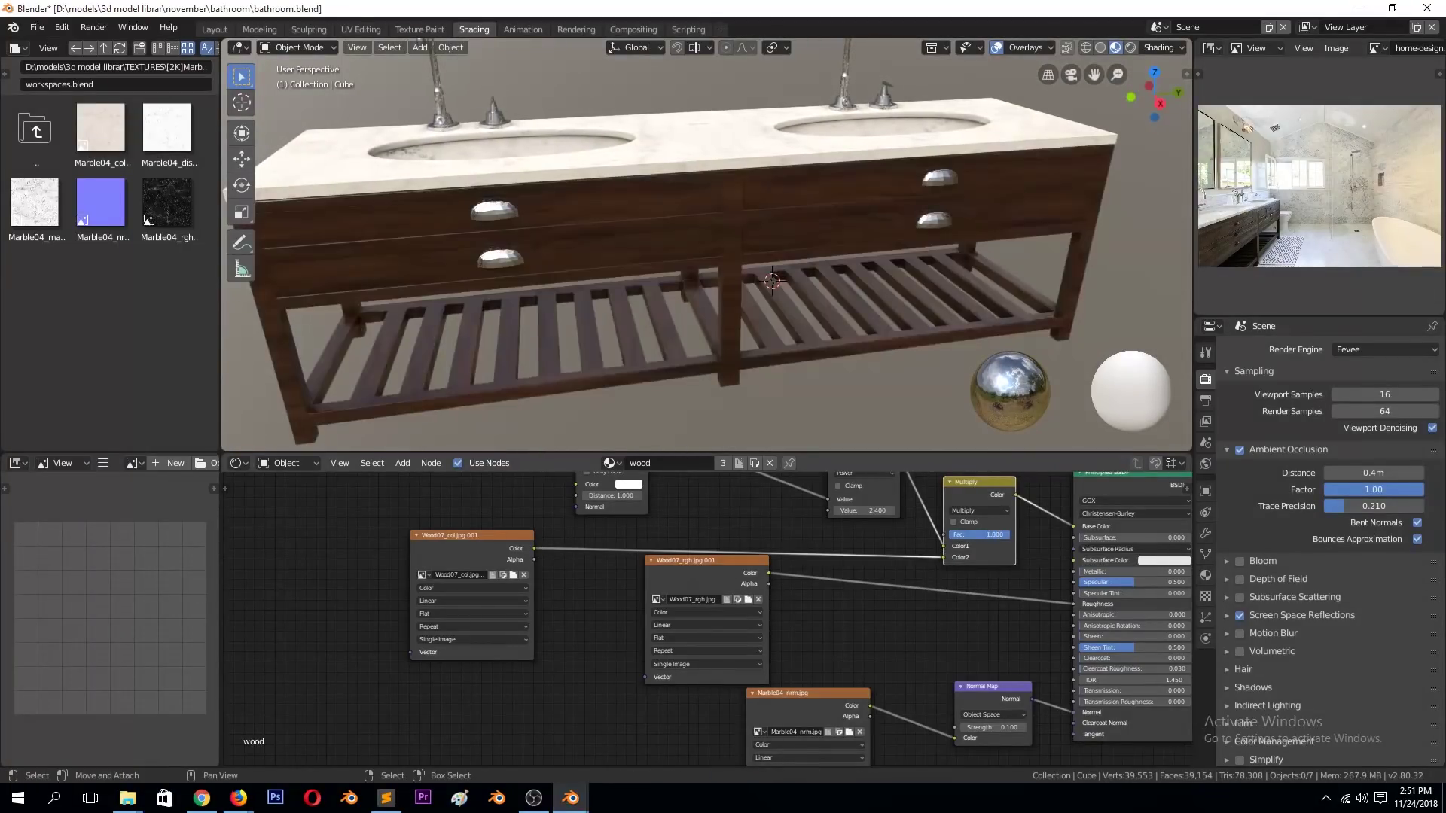
pyautogui.moveTo(943, 557); pyautogui.dragTo(943, 545)
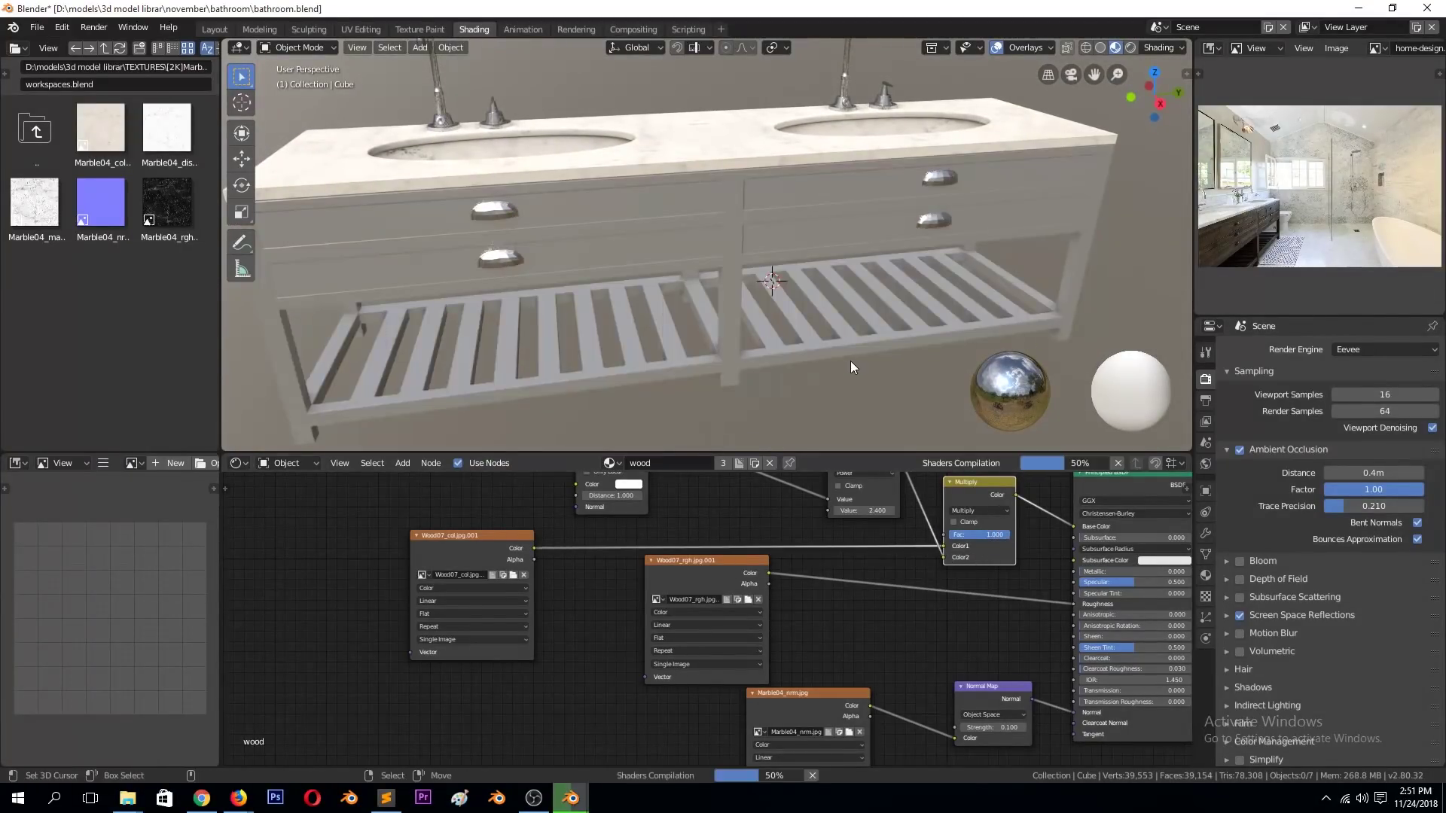
pyautogui.hotkey('ctrl', 's')
pyautogui.moveTo(851, 360)
pyautogui.mouseDown(button='middle')
pyautogui.moveTo(864, 346)
pyautogui.moveTo(866, 363)
pyautogui.mouseUp(button='middle')
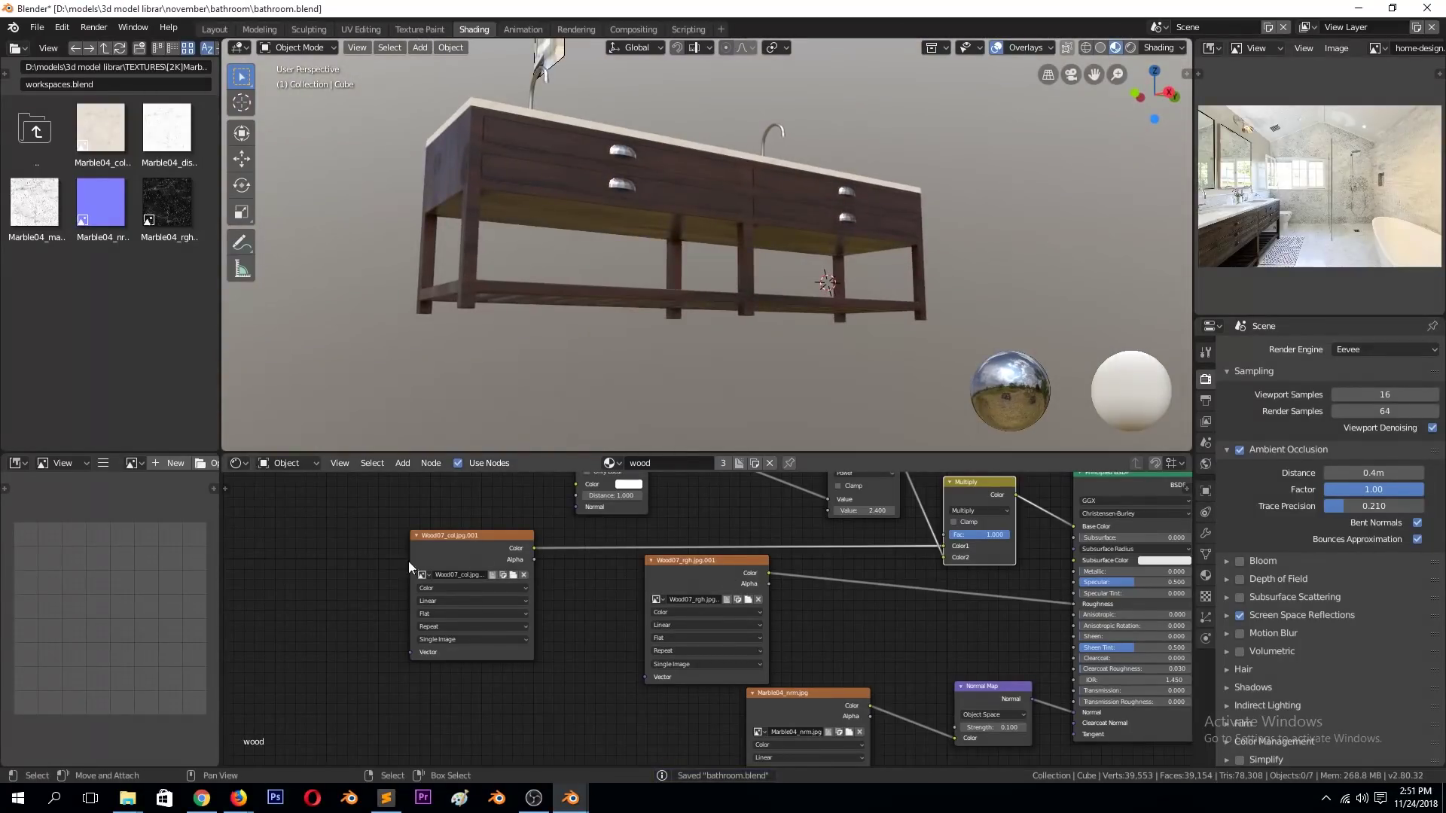
# Insert an RGB Curves node into the wood colour link, discarding a trial Mix node.
pyautogui.hotkey('shift', 'a')
pyautogui.click(512, 665)
pyautogui.click(505, 619)
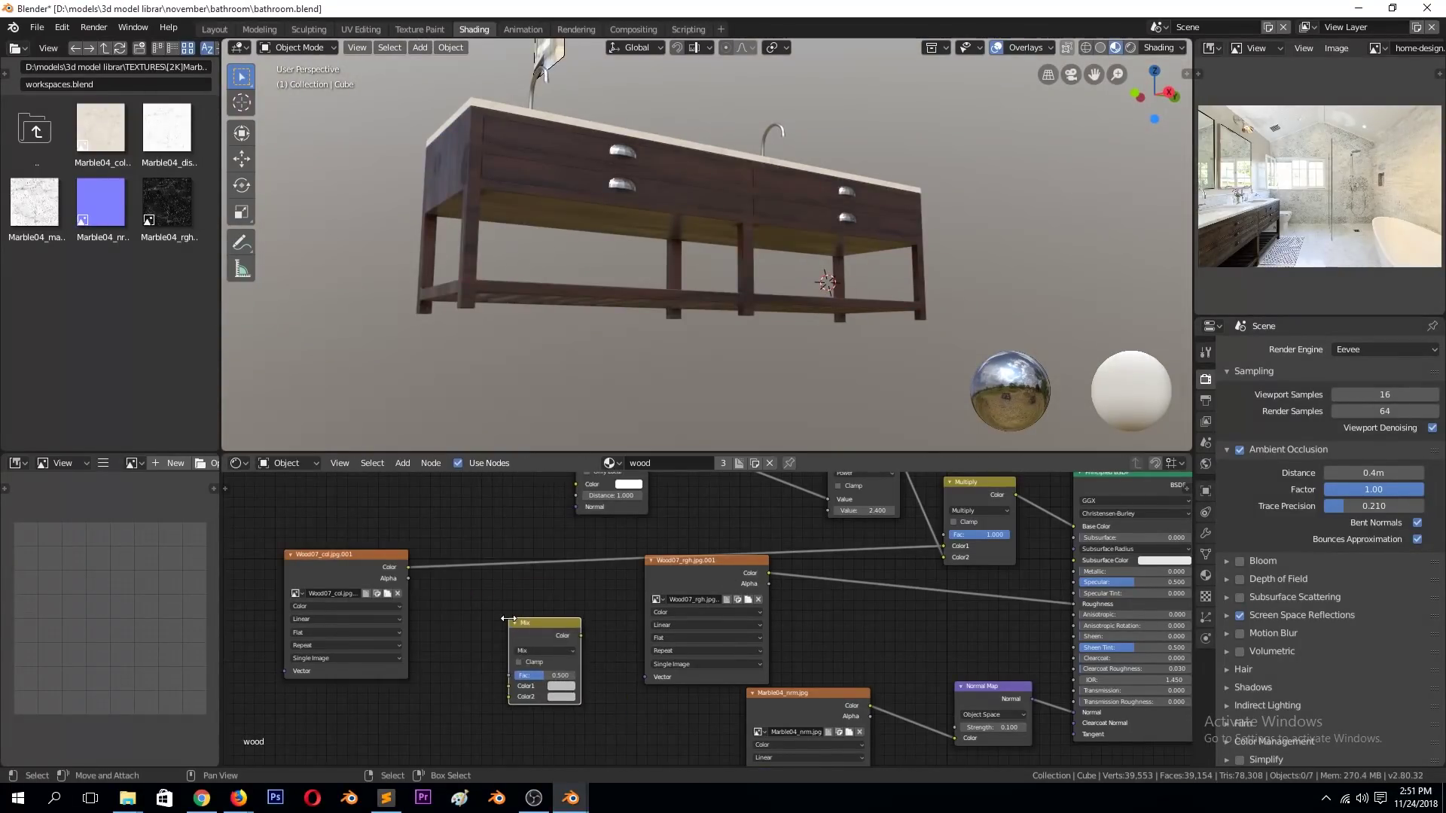
pyautogui.hotkey('ctrl', 'z')
pyautogui.hotkey('shift', 'a')
pyautogui.click(603, 714)
pyautogui.click(543, 575)
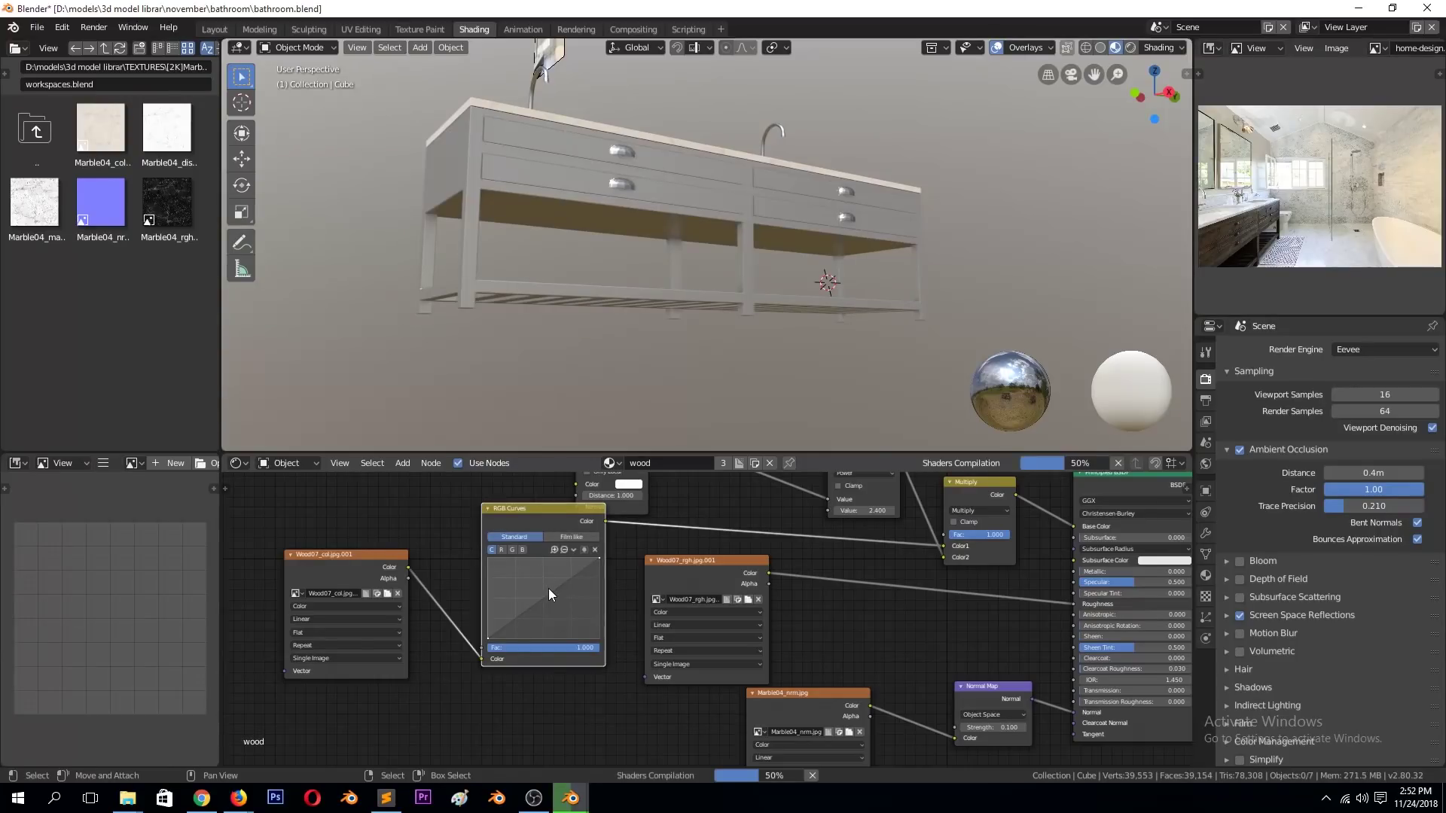
# Brighten the wood colour by moving the curve point to X 0.18636, then save.
pyautogui.moveTo(548, 589); pyautogui.dragTo(534, 579)
pyautogui.click(662, 374)
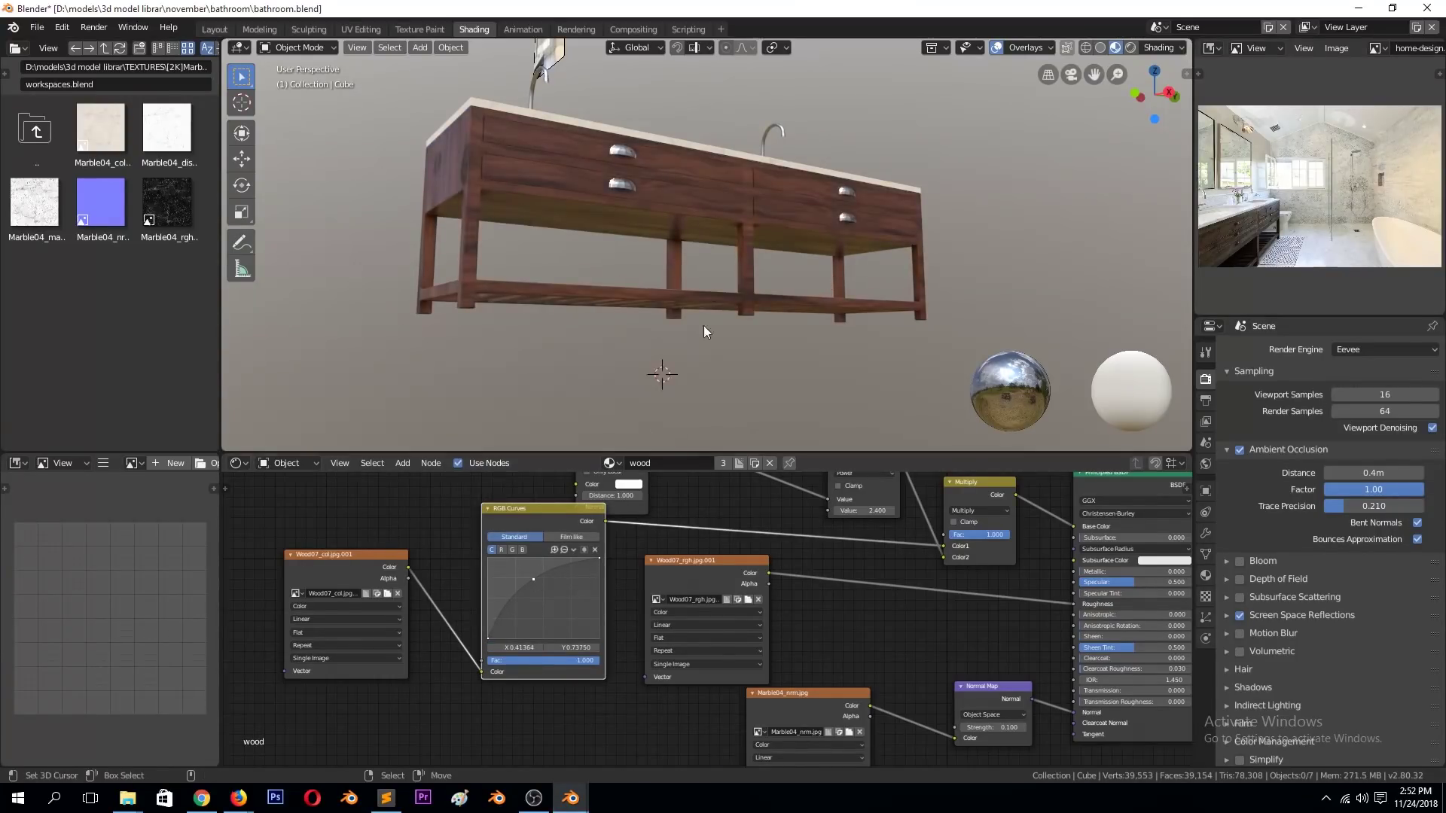
pyautogui.moveTo(704, 325); pyautogui.dragTo(693, 405, button='middle')
pyautogui.moveTo(512, 612); pyautogui.dragTo(508, 611)
pyautogui.moveTo(602, 391)
pyautogui.mouseDown(button='middle')
pyautogui.moveTo(640, 379)
pyautogui.moveTo(729, 403)
pyautogui.moveTo(520, 291)
pyautogui.mouseUp(button='middle')
pyautogui.hotkey('ctrl', 's')
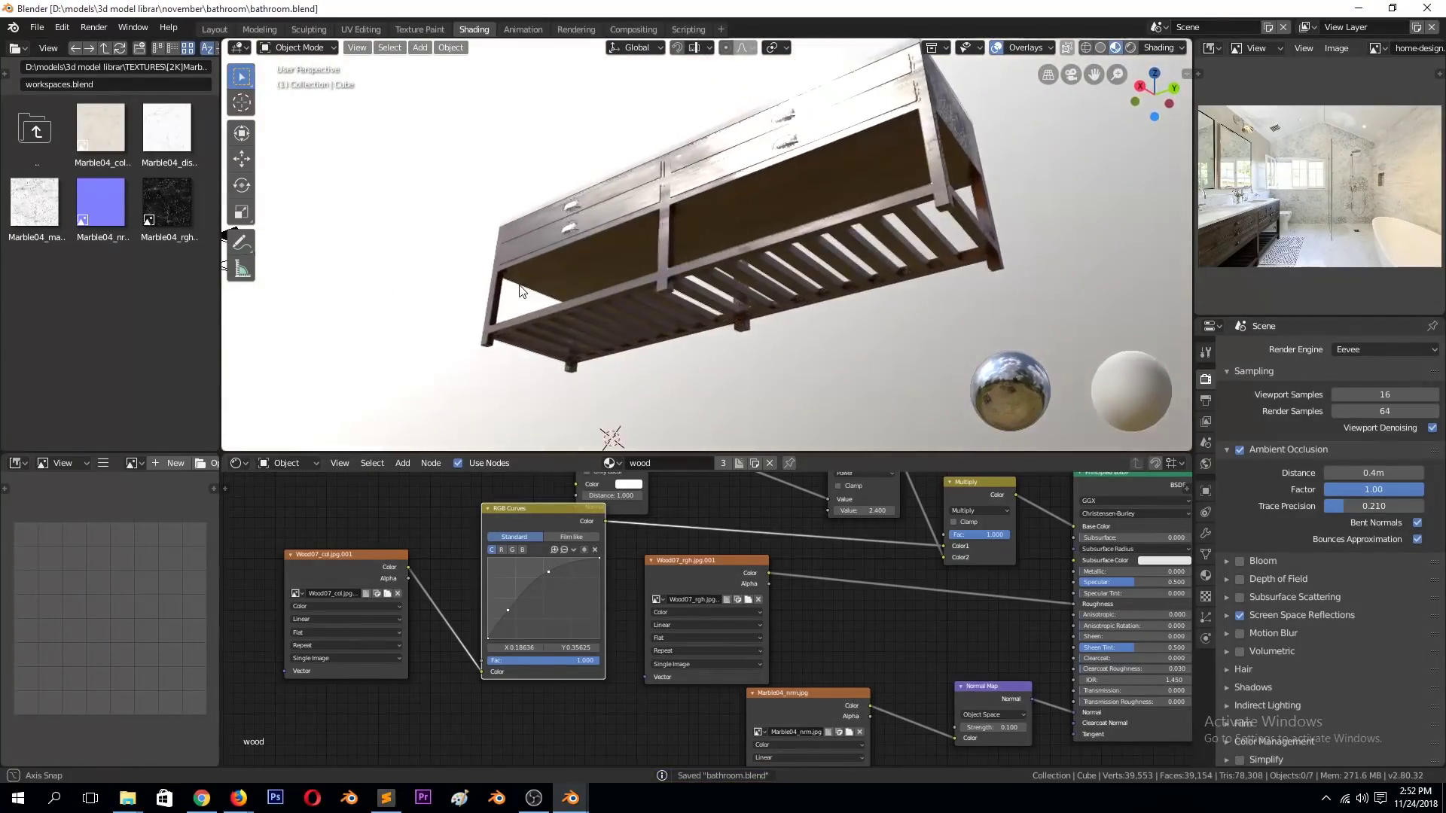
# Feed the Wood07_rgh.jpg.001 roughness texture through a higher-contrast ColorRamp into Roughness, then save.
pyautogui.keyDown('ctrl'); pyautogui.keyDown('shift'); pyautogui.click(706, 572); pyautogui.keyUp('shift'); pyautogui.keyUp('ctrl')
pyautogui.moveTo(700, 195); pyautogui.dragTo(704, 346, button='middle')
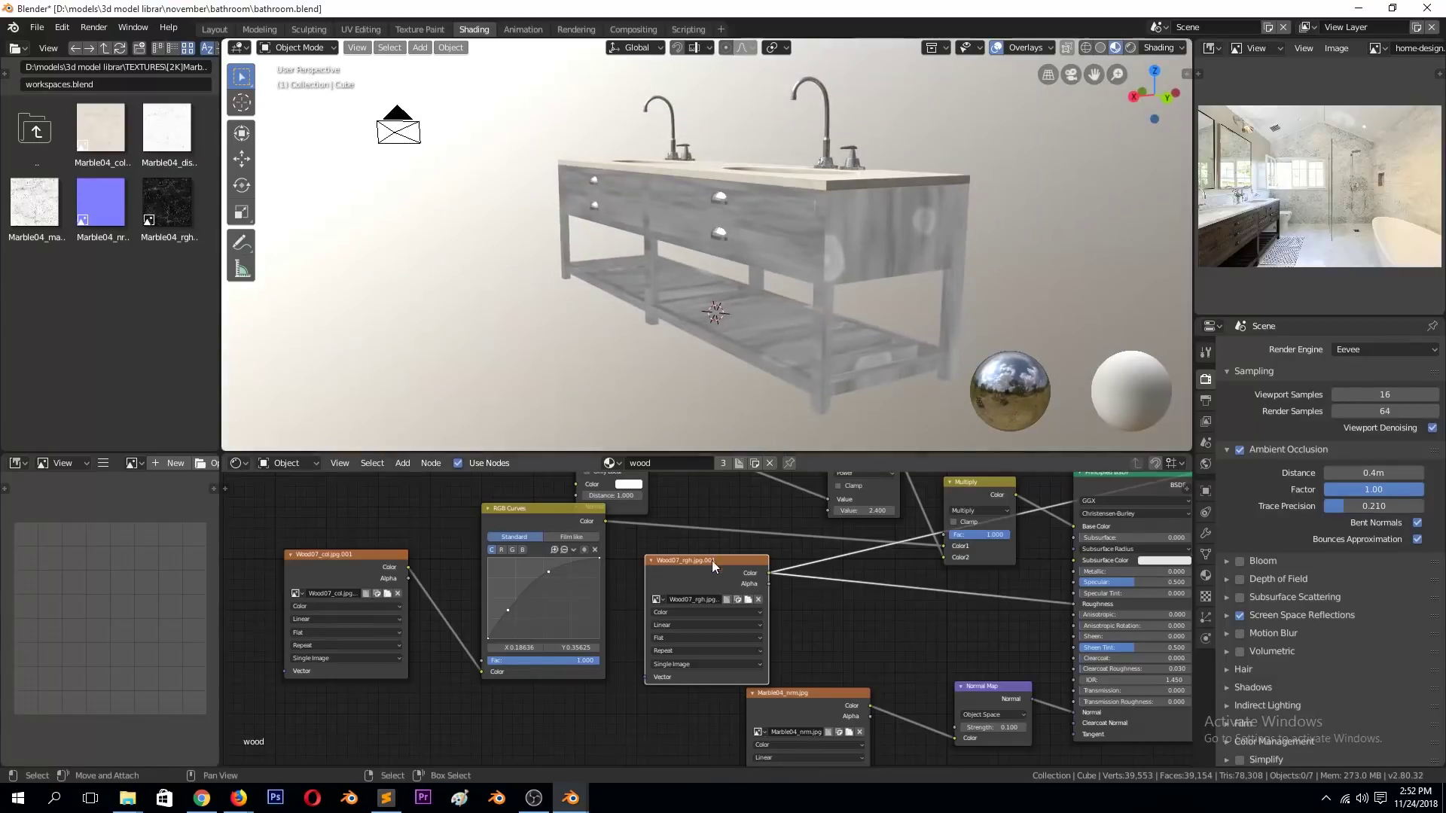
pyautogui.moveTo(711, 560); pyautogui.dragTo(614, 665)
pyautogui.hotkey('shift', 'a')
pyautogui.click(866, 422)
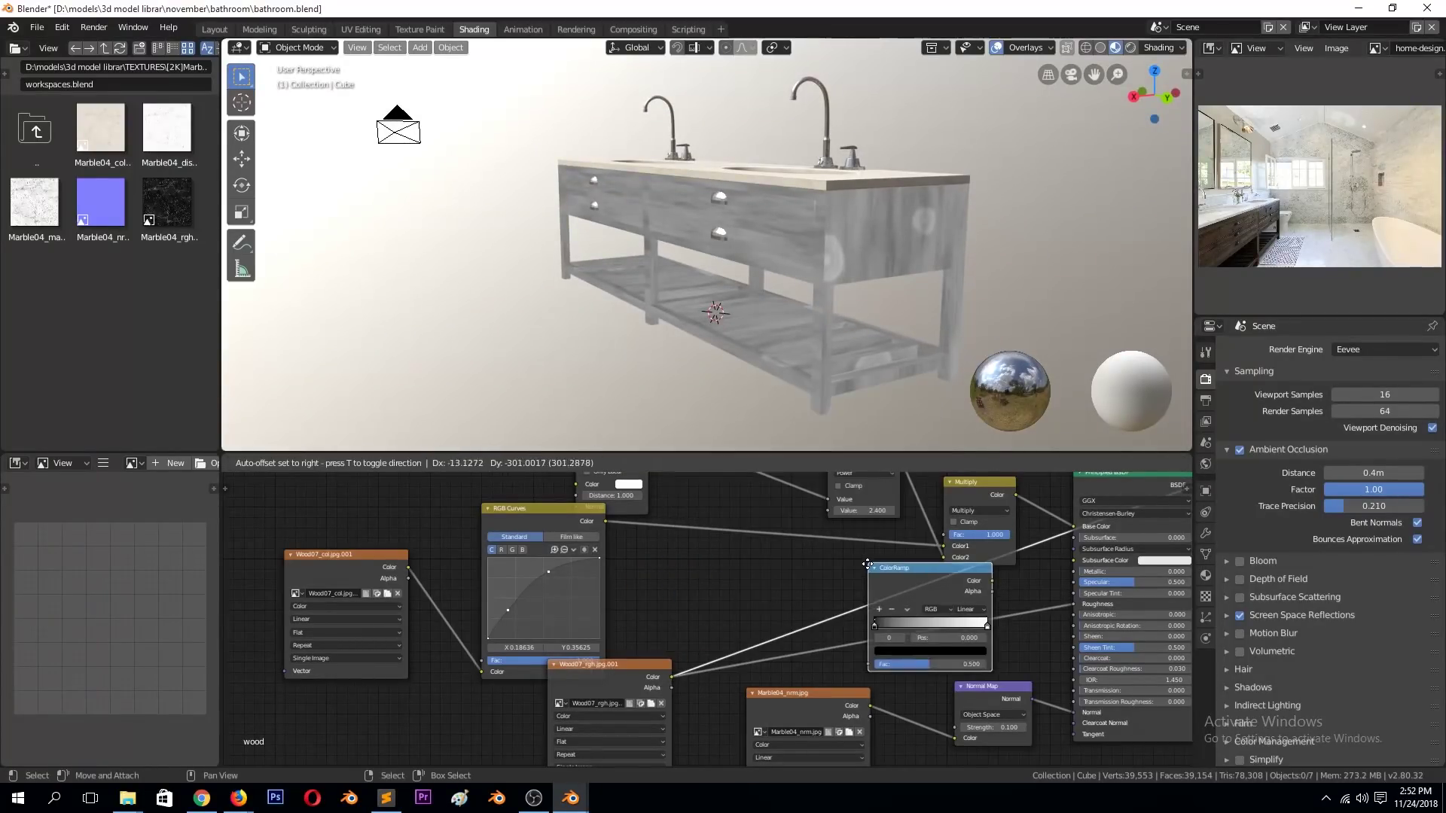
pyautogui.click(861, 633)
pyautogui.moveTo(913, 626); pyautogui.dragTo(863, 618)
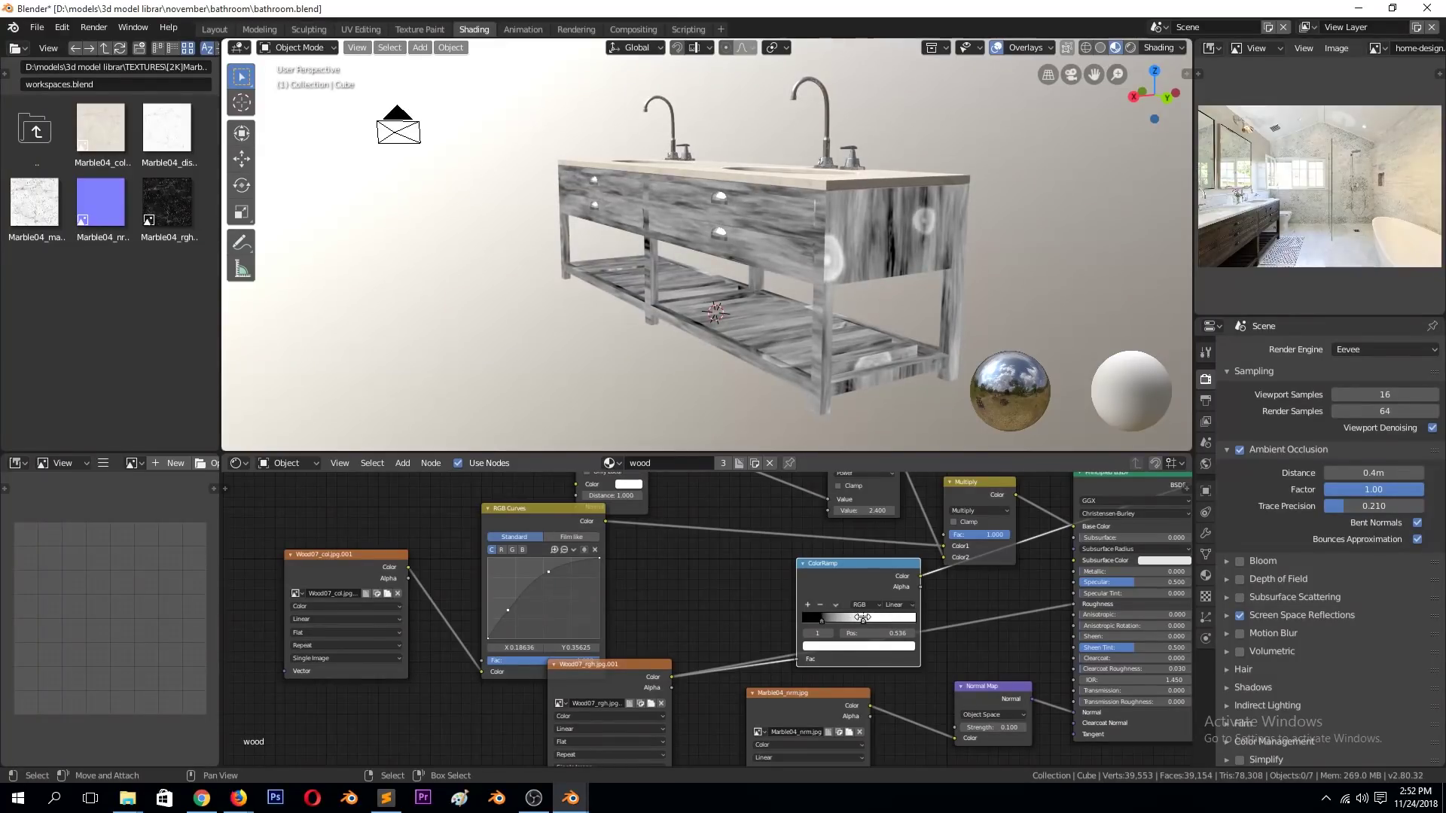
pyautogui.moveTo(1068, 604); pyautogui.dragTo(1073, 604)
pyautogui.hotkey('ctrl', 's')
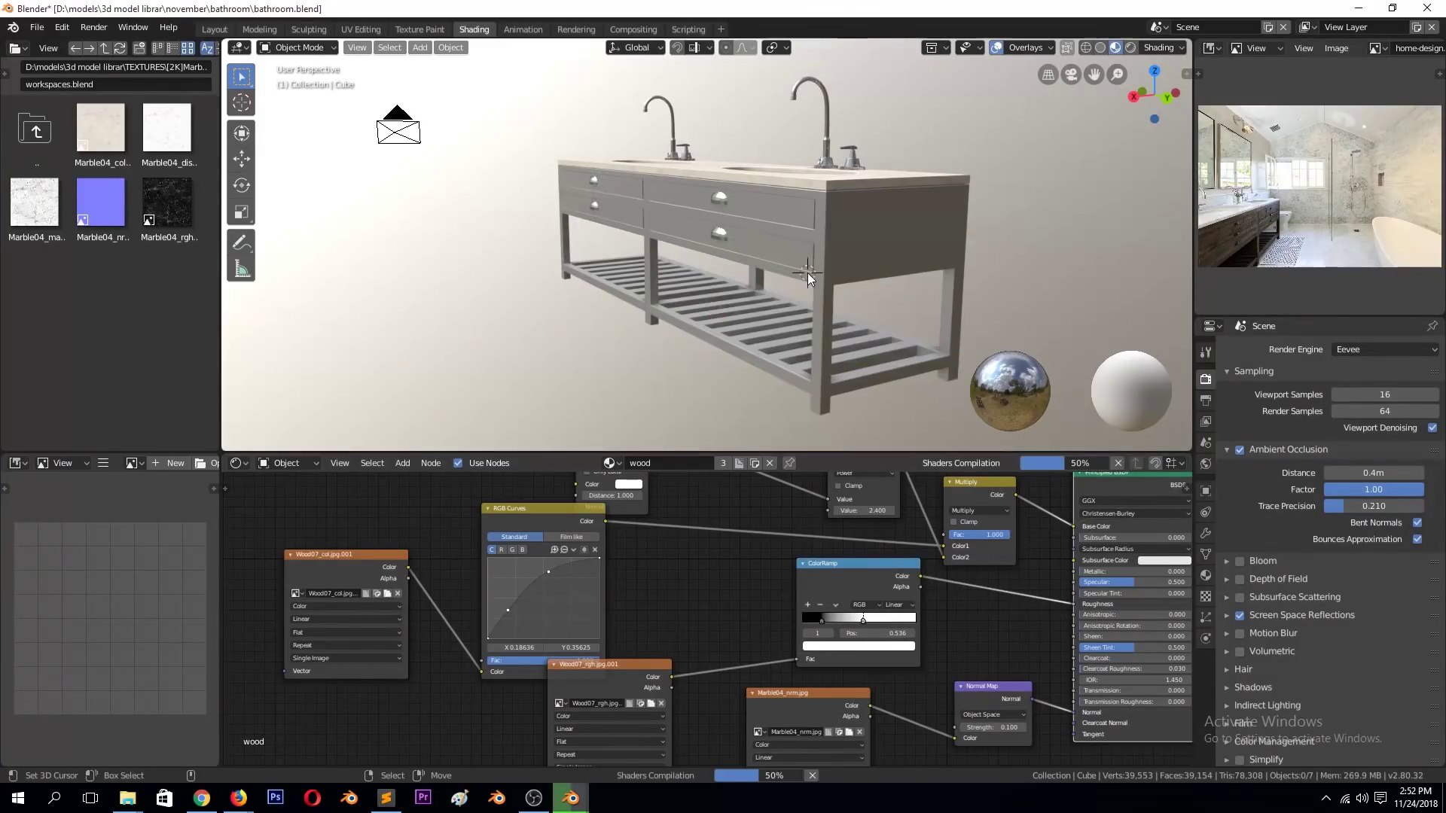
# Save the scene as bathroom1.blend.
pyautogui.moveTo(807, 273)
pyautogui.mouseDown(button='middle')
pyautogui.moveTo(869, 234)
pyautogui.moveTo(806, 304)
pyautogui.mouseUp(button='middle')
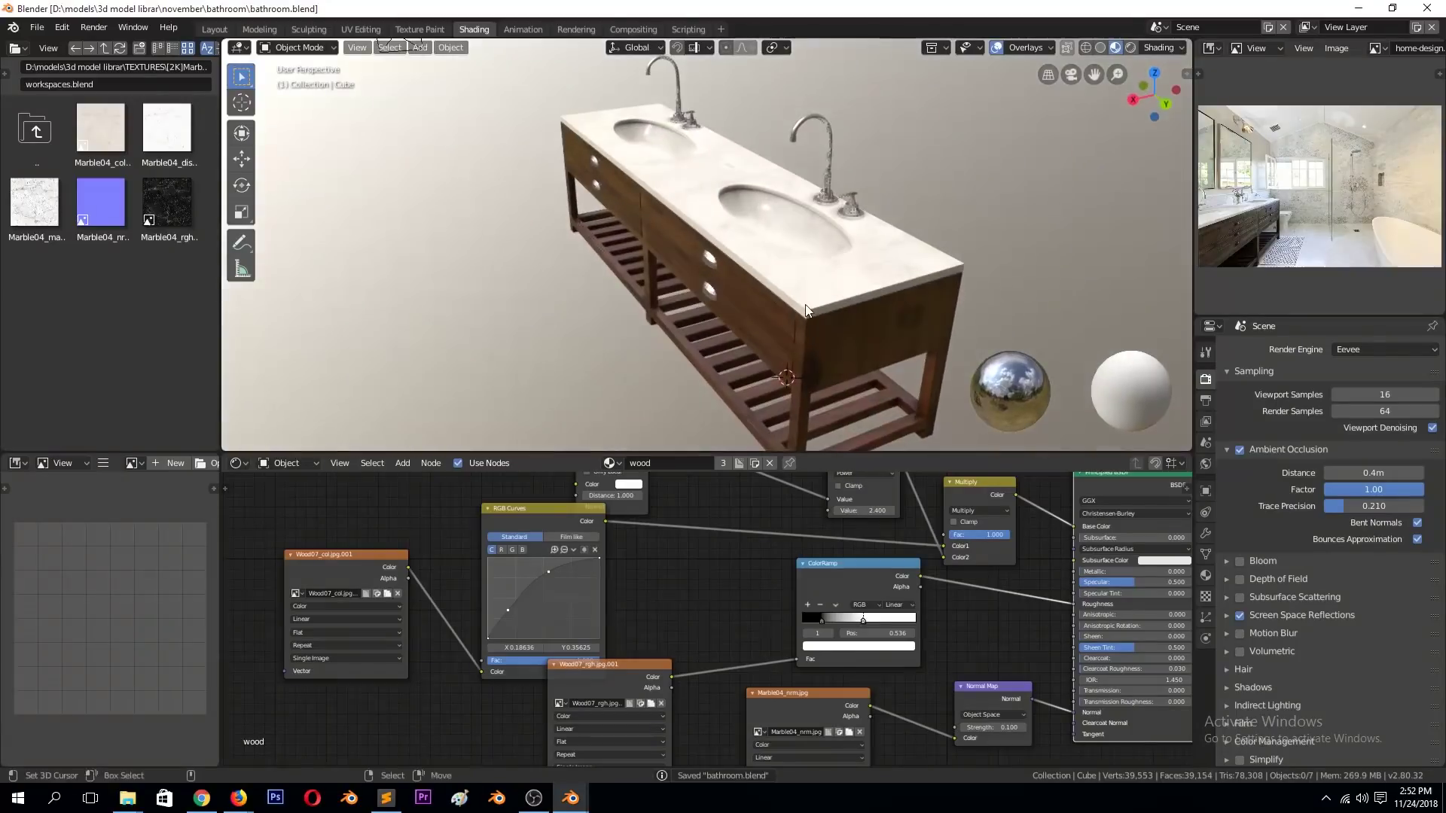
pyautogui.hotkey('ctrl', 'shift', 's')
pyautogui.click(1336, 84)
pyautogui.click(1391, 67)
pyautogui.moveTo(1019, 182); pyautogui.dragTo(1023, 235, button='middle')
pyautogui.click(534, 798)
# Raise the cabinet's bottom faces in Edit Mode from a see-through front view.
pyautogui.click(797, 138)
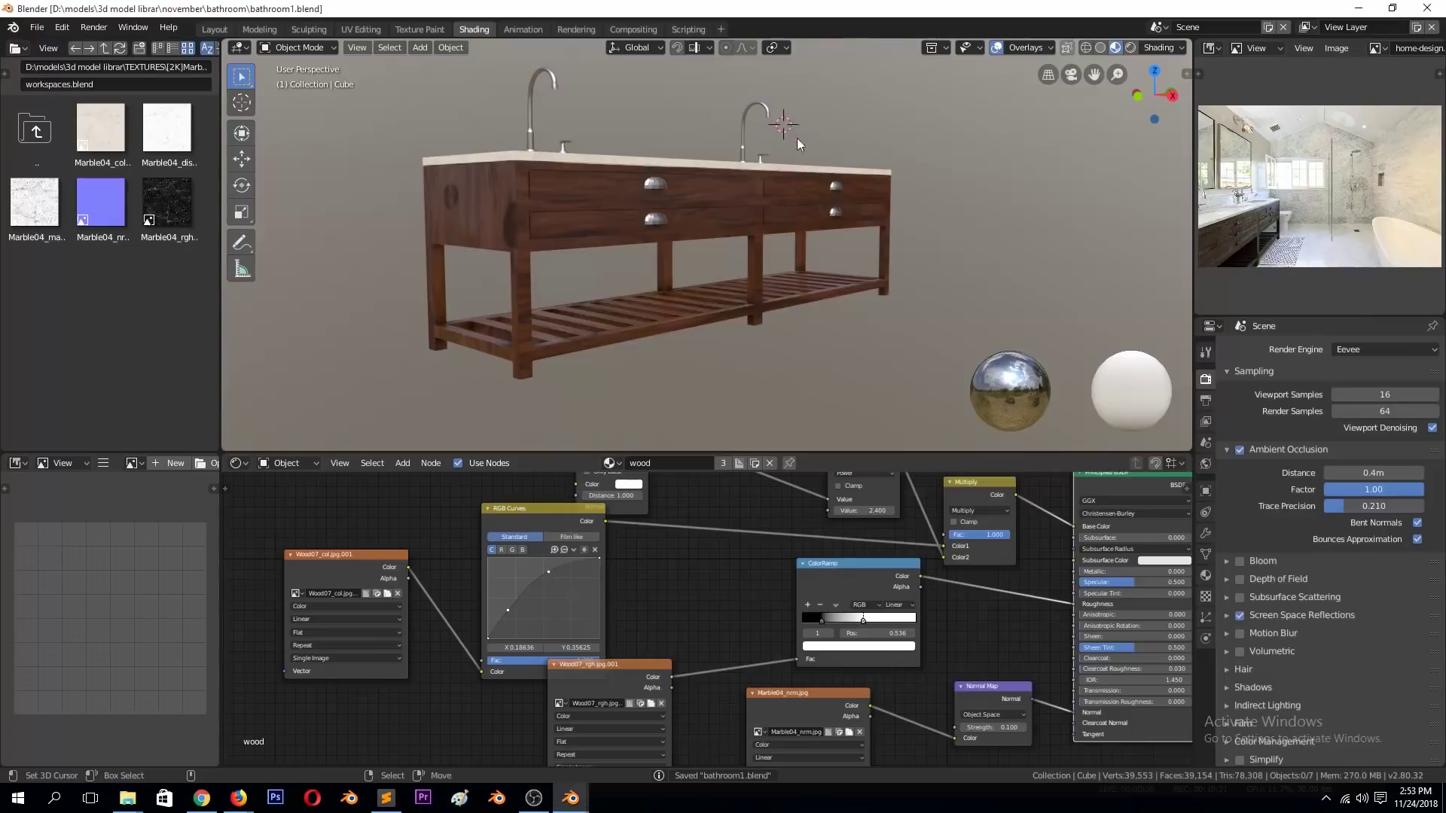
pyautogui.press('KP_0')
pyautogui.press('KP_1')
pyautogui.click(725, 309)
pyautogui.press('Tab')
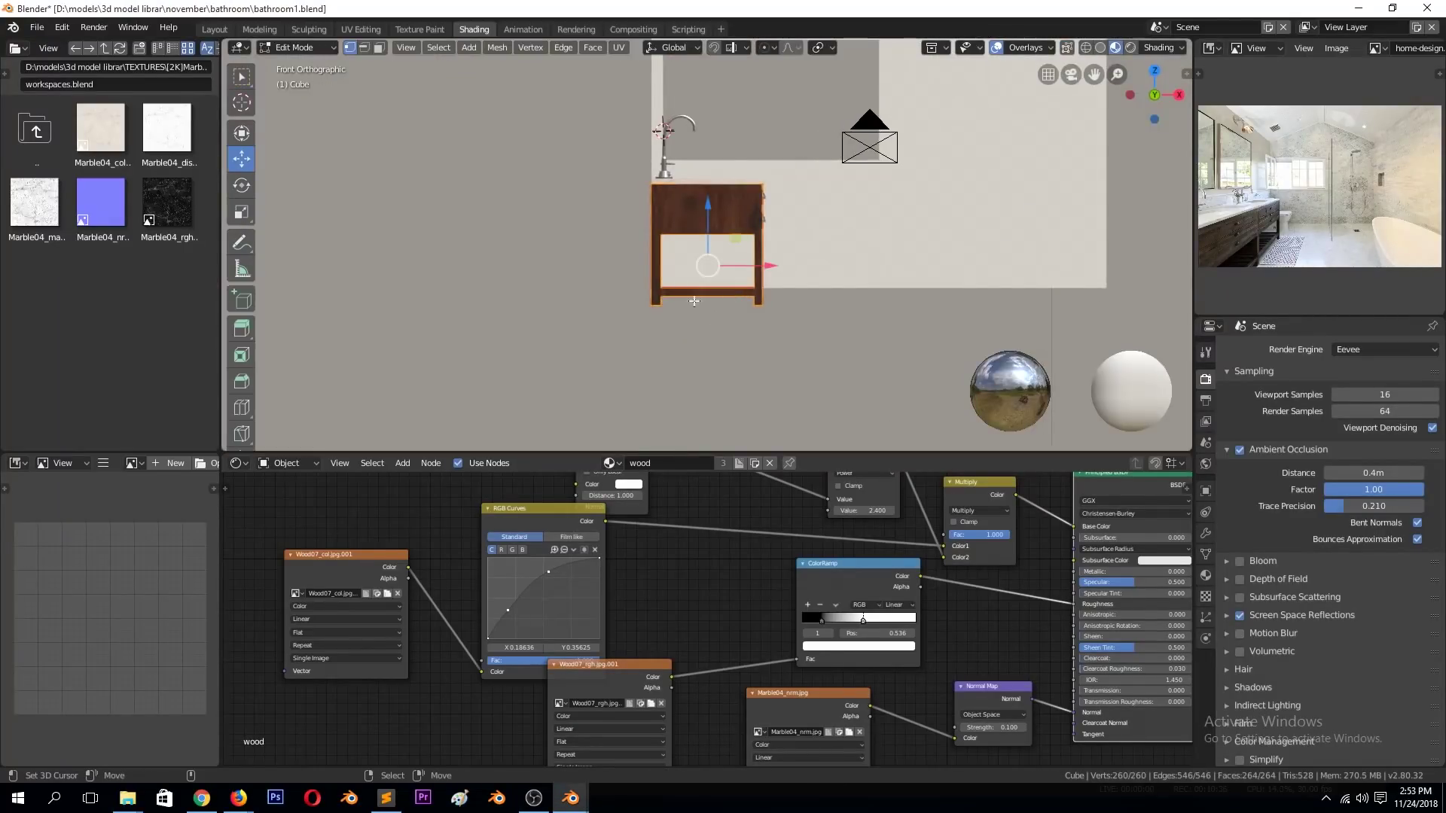
pyautogui.hotkey('shift', 'z')
pyautogui.keyDown('shift'); pyautogui.rightClick(565, 302); pyautogui.keyUp('shift')
pyautogui.moveTo(706, 237); pyautogui.dragTo(702, 219)
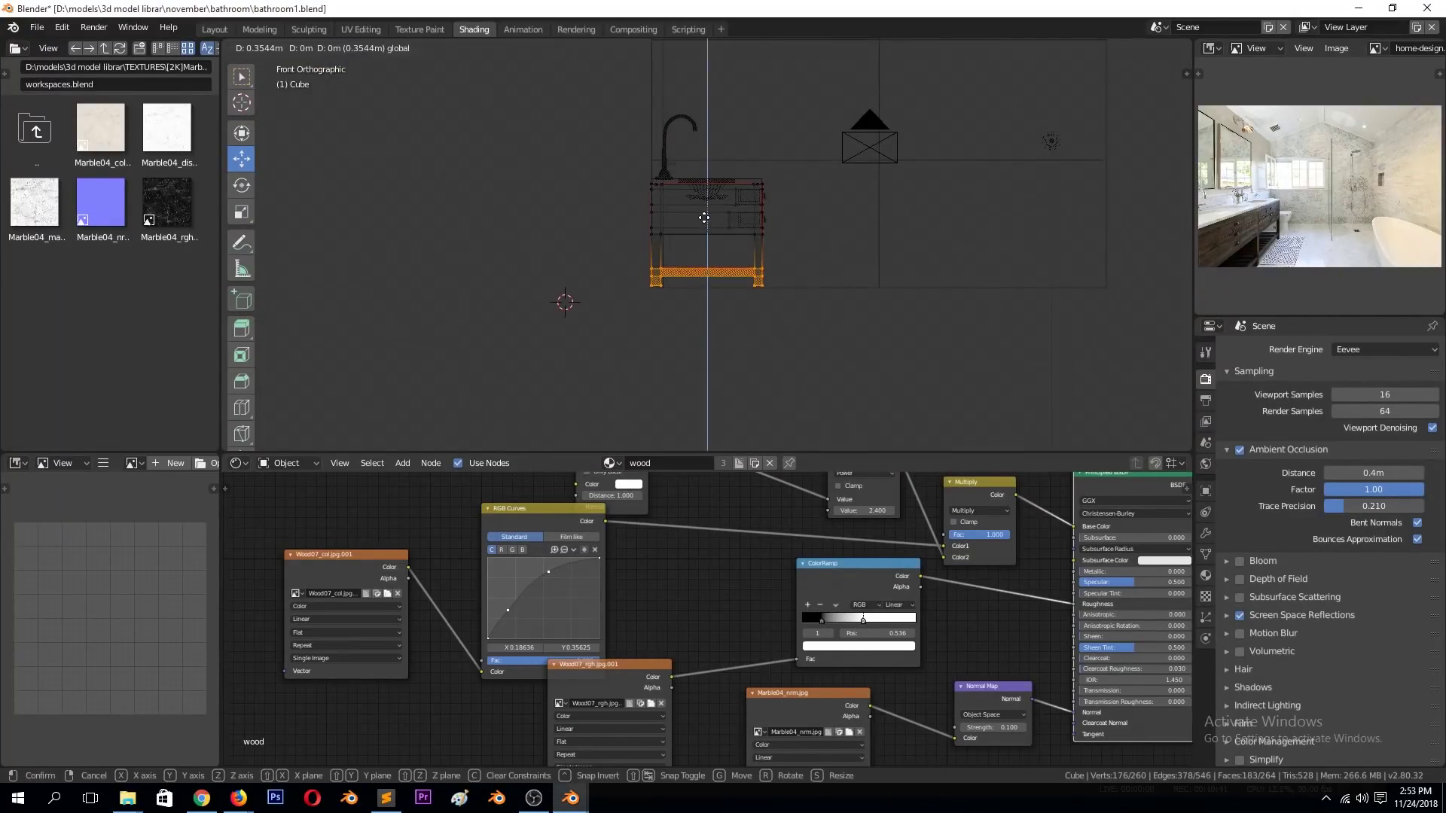
pyautogui.click(705, 218)
pyautogui.hotkey('shift', 'z')
pyautogui.press('KP_0')
pyautogui.press('Tab')
# Save, then view the scene from the top in wireframe in the Layout workspace.
pyautogui.click(1115, 48)
pyautogui.scroll(-3, 883, 282)
pyautogui.hotkey('ctrl', 's')
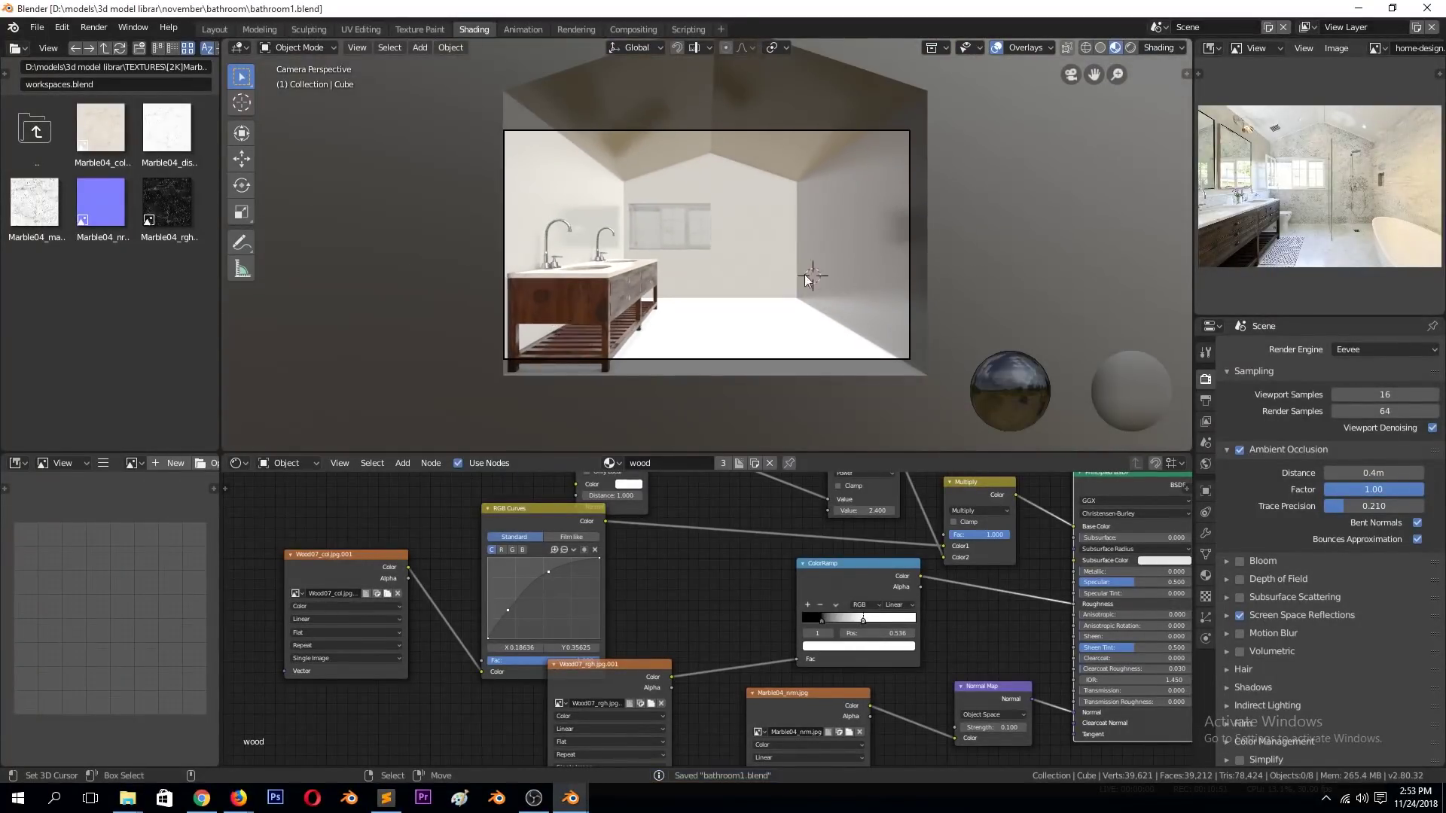
pyautogui.scroll(2, 808, 280)
pyautogui.press('z')
pyautogui.click(632, 265)
pyautogui.click(215, 28)
pyautogui.press('KP_7')
pyautogui.hotkey('shift', 'z')
# Reposition the sun lamp above the room and tilt it toward the room.
pyautogui.press('KP_3')
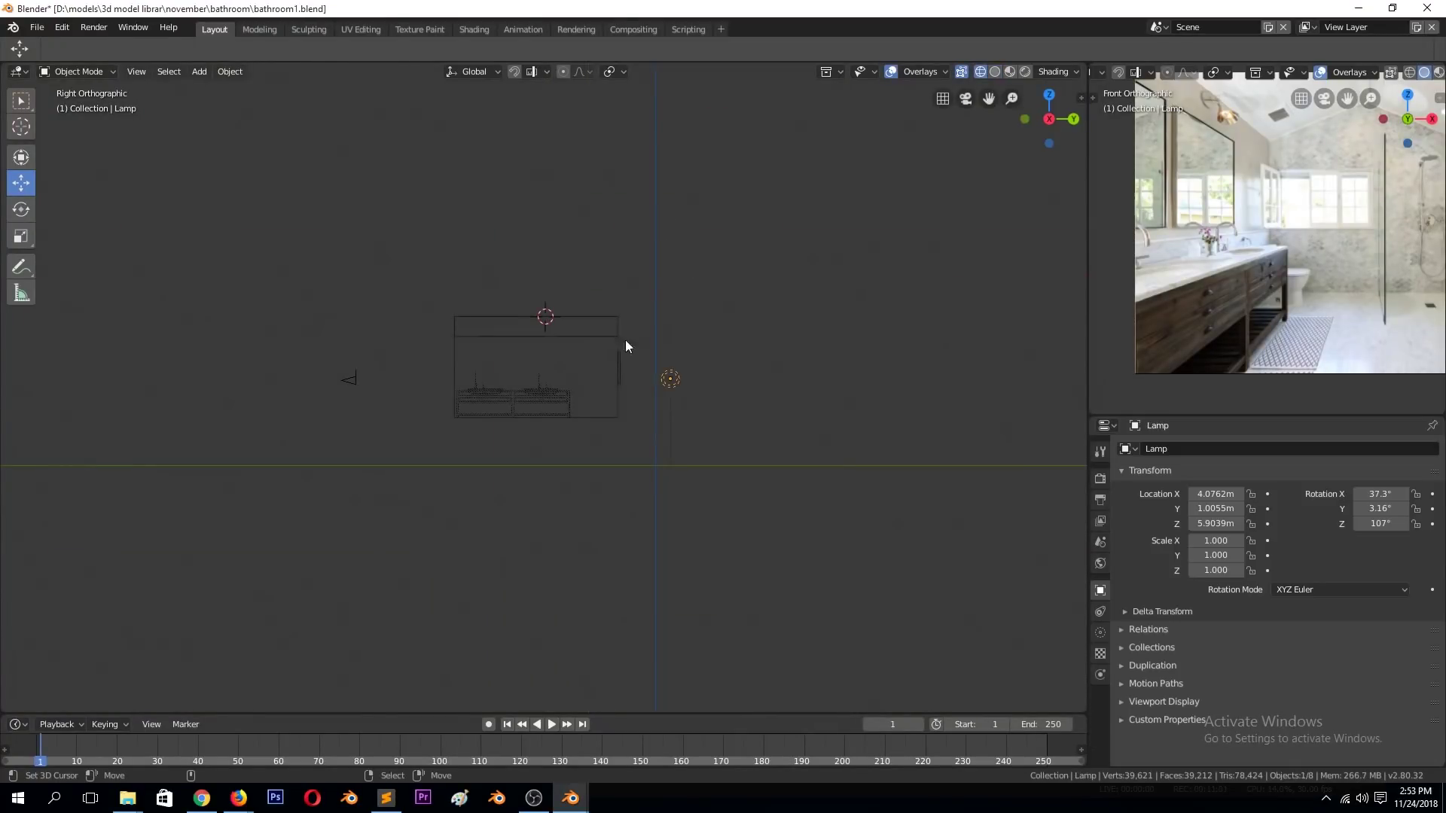
pyautogui.moveTo(670, 381); pyautogui.dragTo(758, 274)
pyautogui.click(1100, 633)
pyautogui.click(1237, 512)
pyautogui.press('r')
pyautogui.click(766, 398)
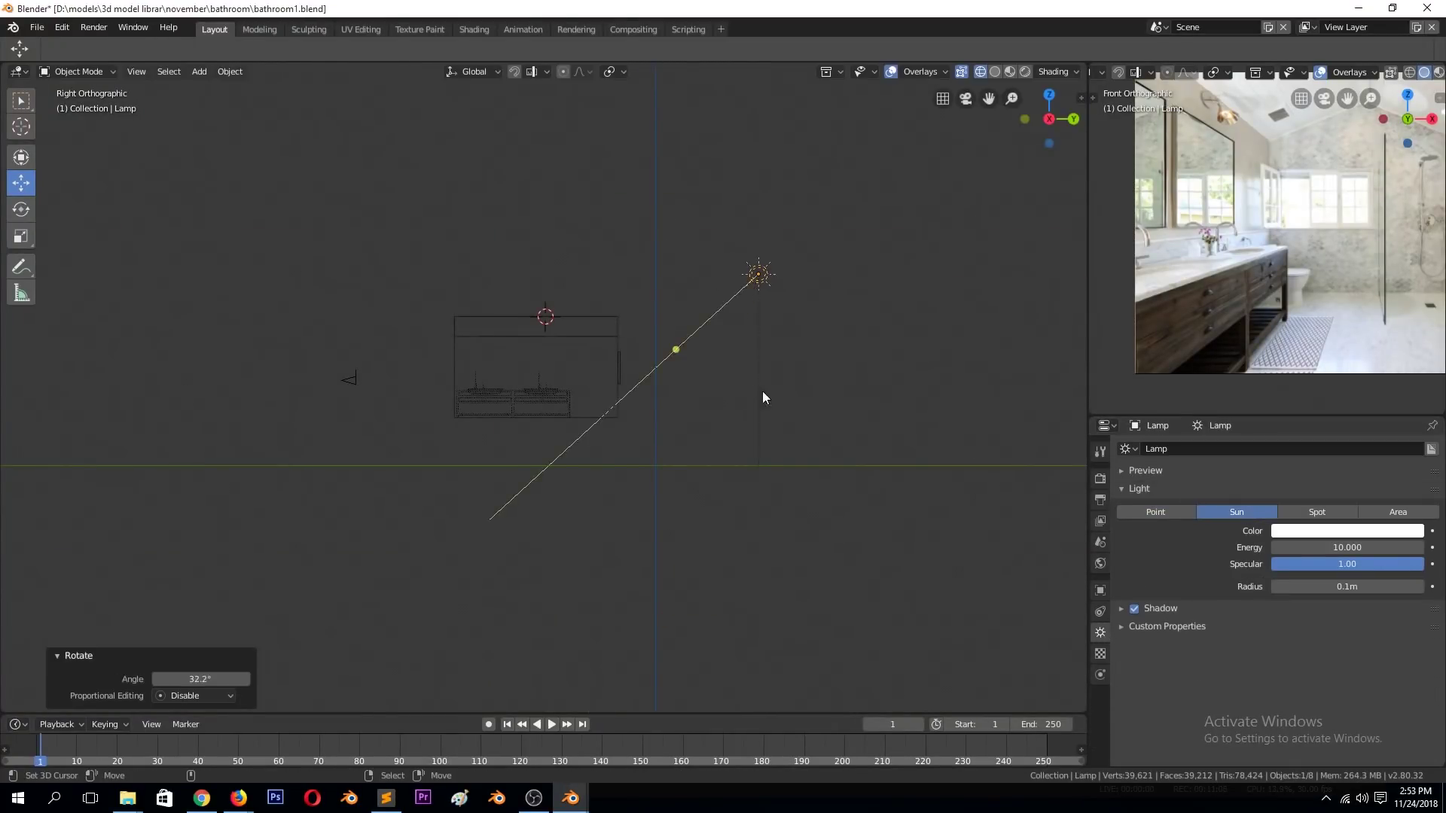
pyautogui.press('KP_7')
# Add a Reflection Cubemap light probe and lower it into the room.
pyautogui.hotkey('shift', 'a')
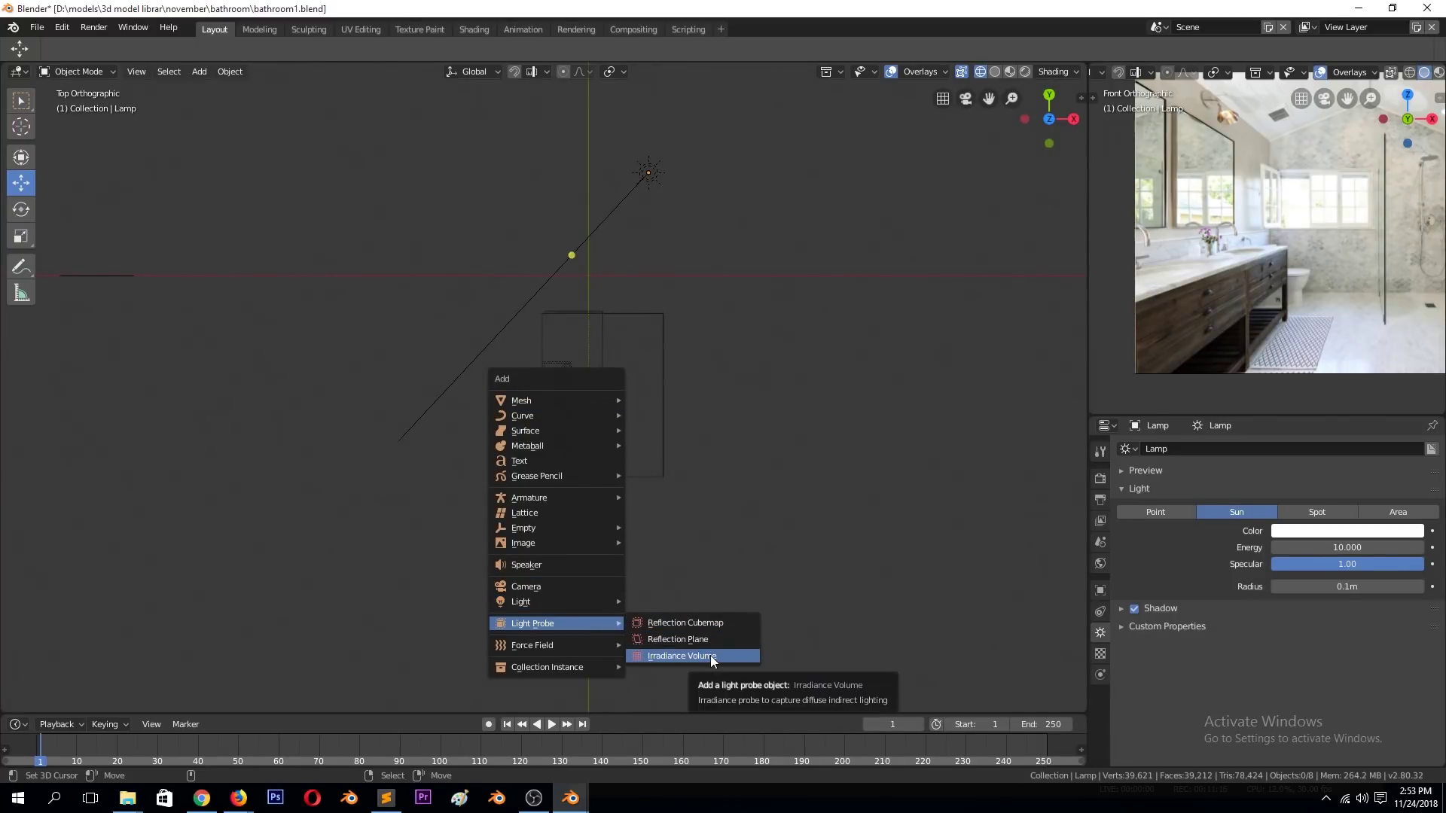
pyautogui.click(681, 623)
pyautogui.scroll(3, 704, 527)
pyautogui.press('KP_1')
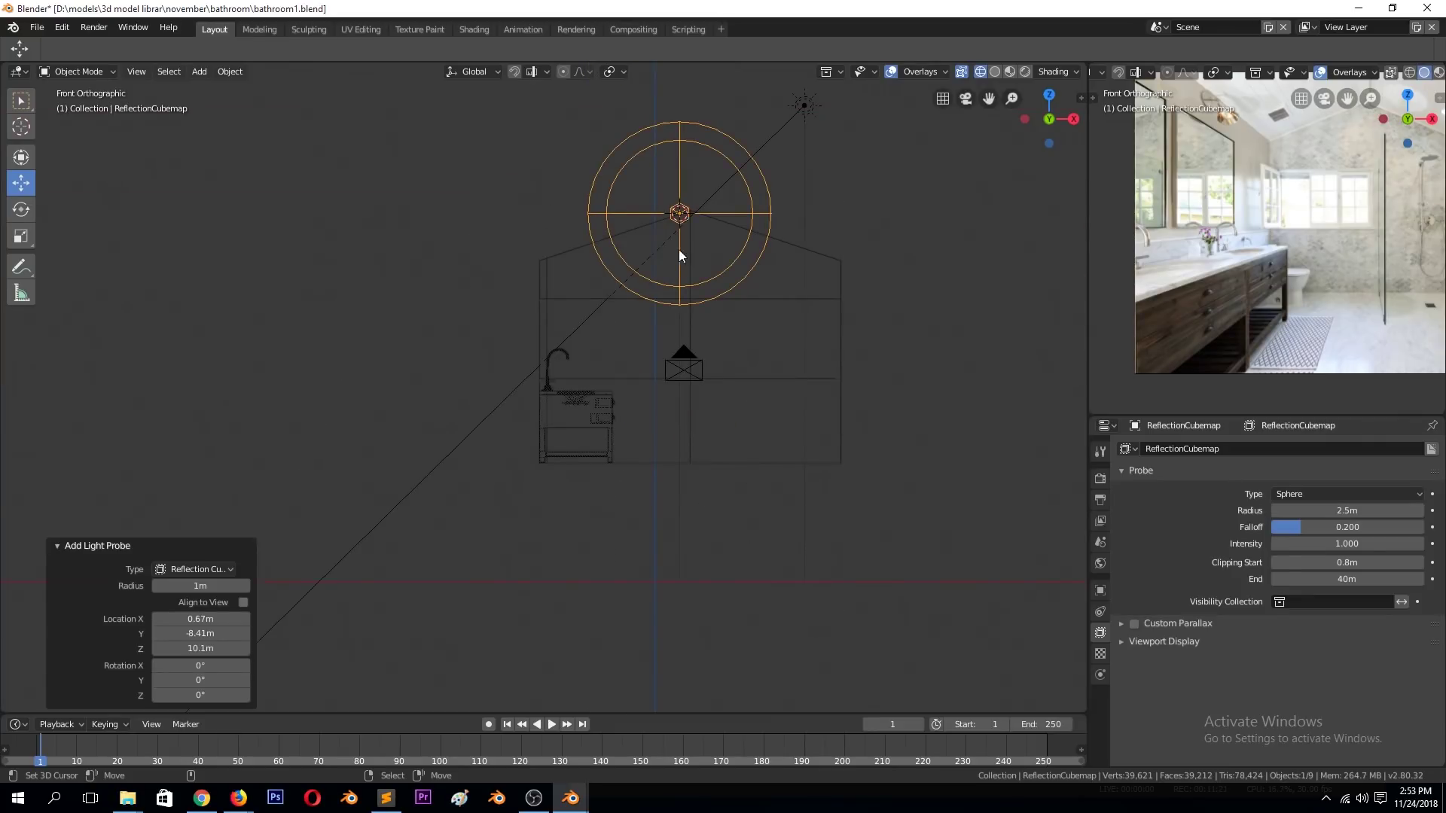
pyautogui.moveTo(693, 223); pyautogui.dragTo(721, 367)
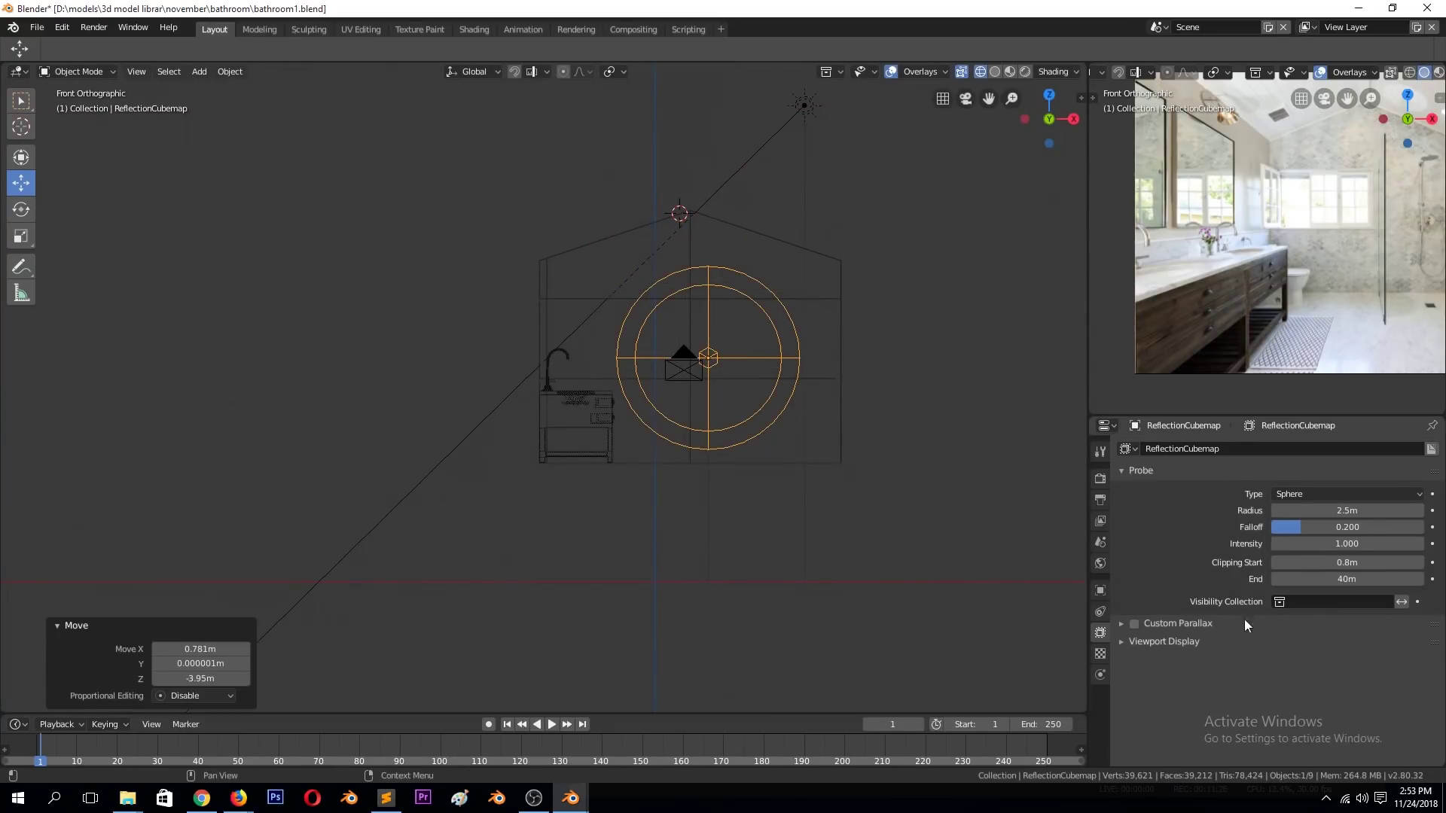
pyautogui.press('KP_7')
# Add an Irradiance Volume and scale it to cover the room.
pyautogui.hotkey('shift', 'a')
pyautogui.click(765, 405)
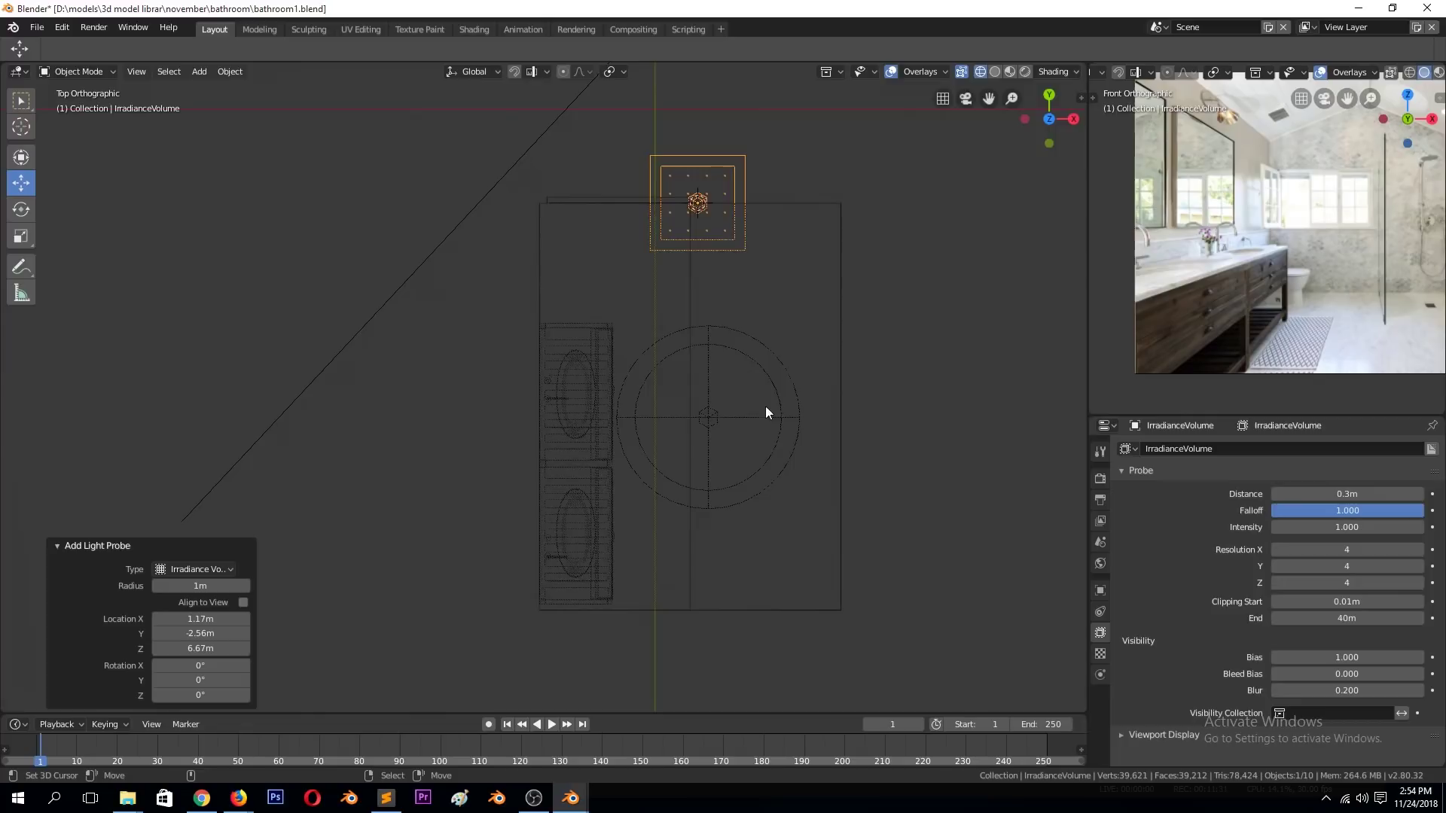
pyautogui.press('g')
pyautogui.click(697, 462)
pyautogui.press('s')
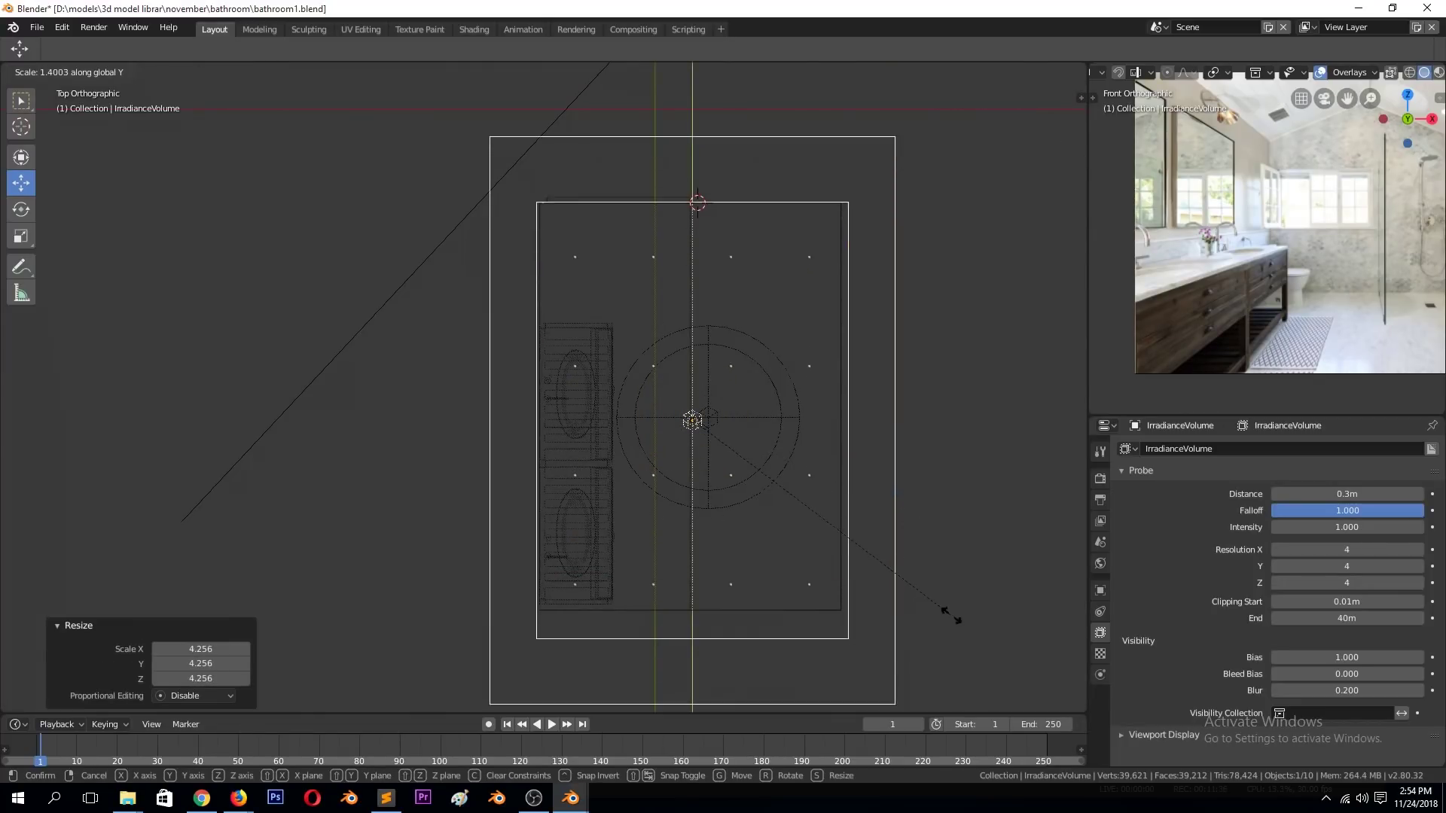
pyautogui.click(949, 603)
pyautogui.click(864, 548)
pyautogui.press('KP_1')
pyautogui.click(890, 464)
# Return to the camera view and expand the Indirect Lighting panel in render settings.
pyautogui.press('KP_0')
pyautogui.hotkey('shift', 'z')
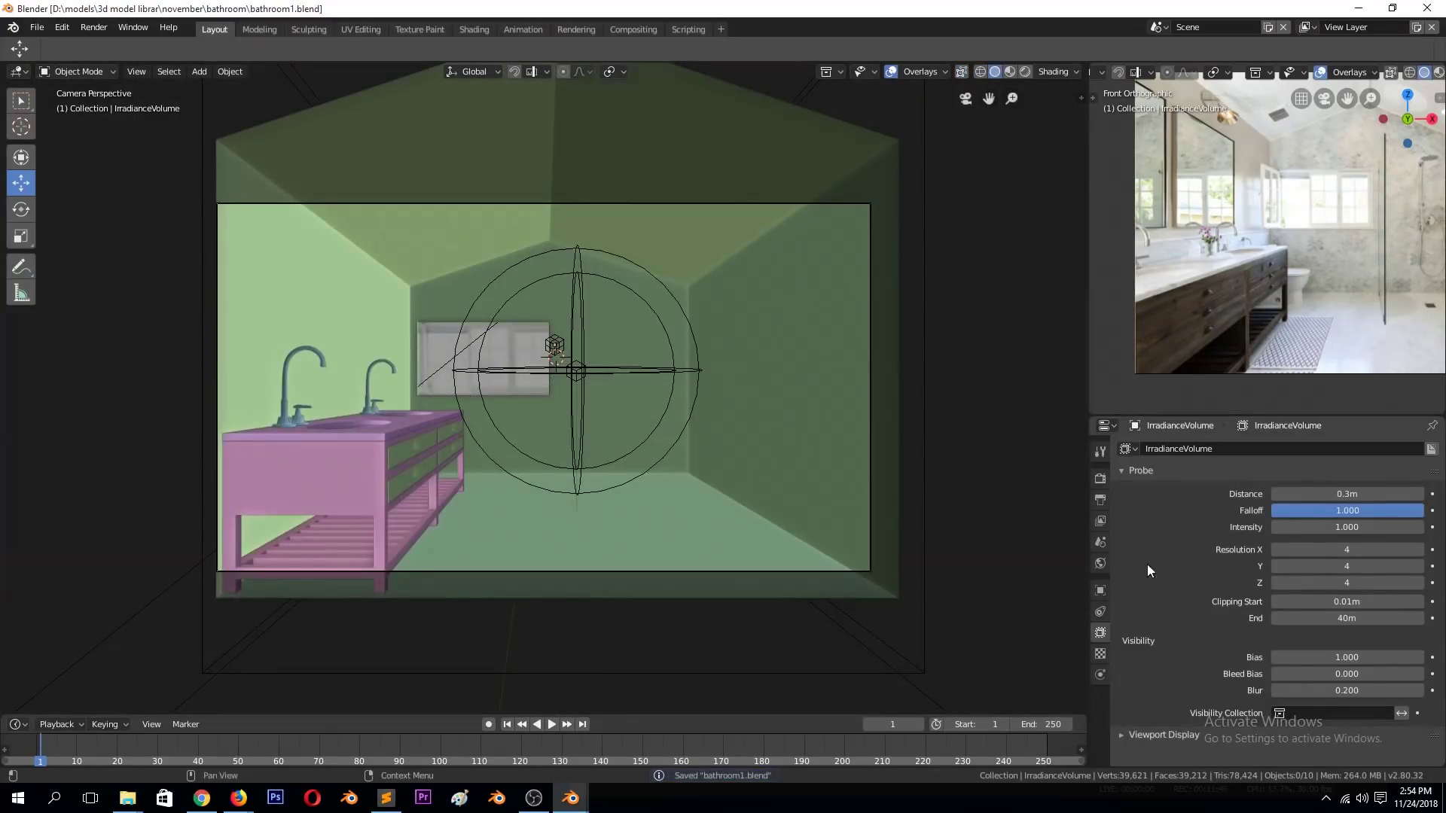
pyautogui.click(1099, 479)
pyautogui.scroll(-1, 1141, 704)
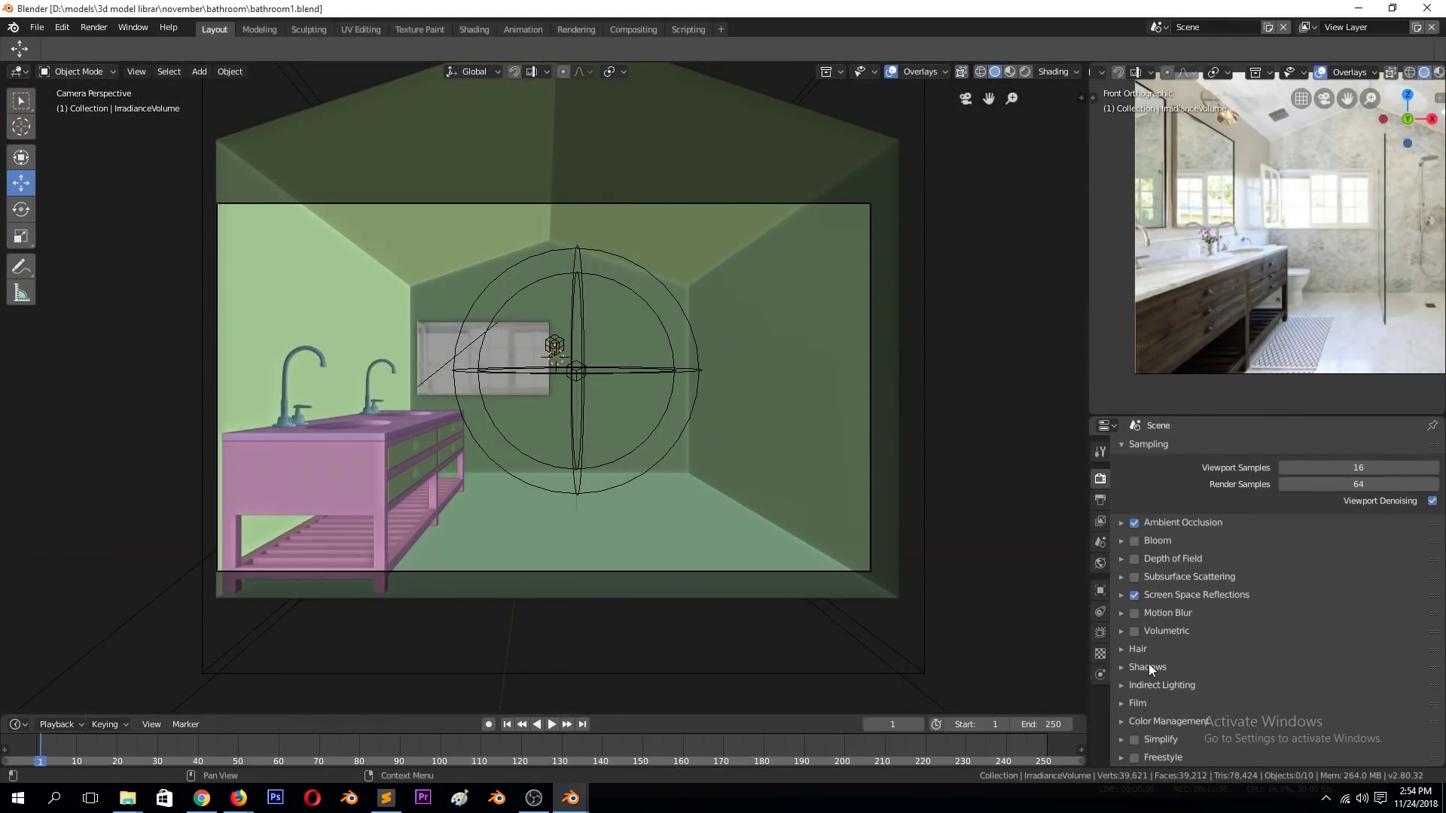
pyautogui.click(1148, 445)
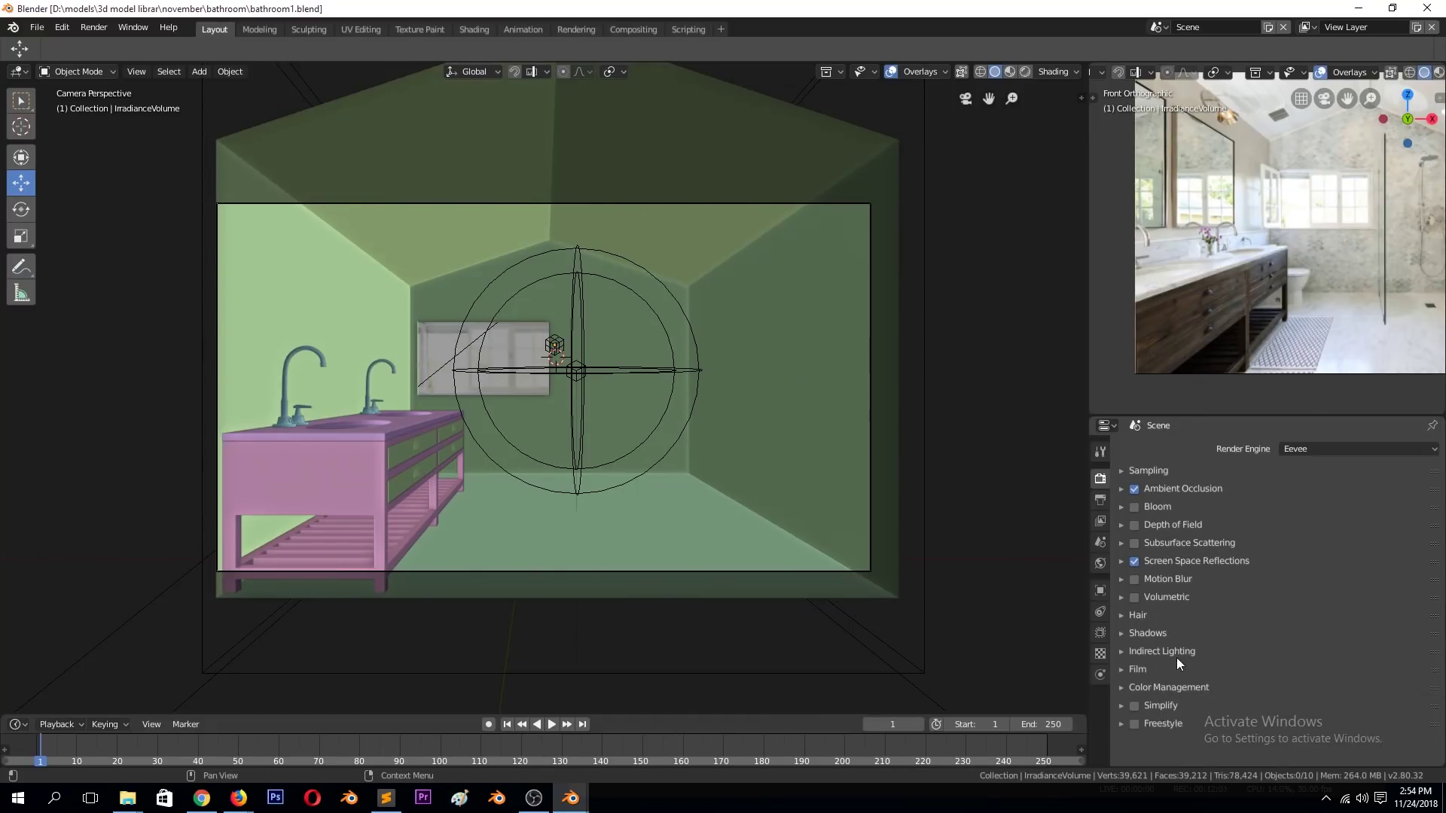
pyautogui.click(1161, 652)
pyautogui.scroll(-3, 1220, 644)
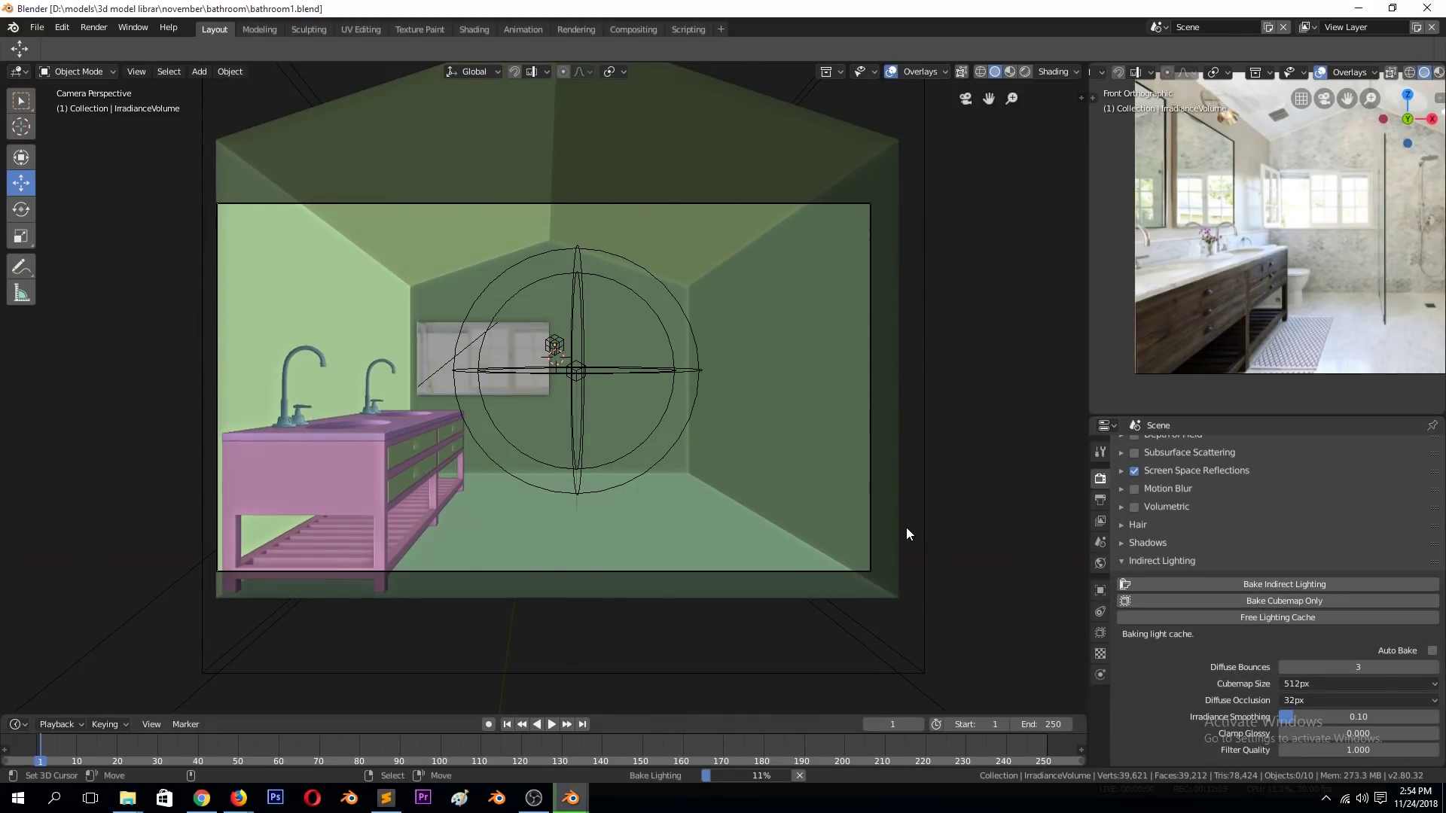
# In the Shading workspace, switch to Rendered view and enable world nodes in the World editor.
pyautogui.click(473, 29)
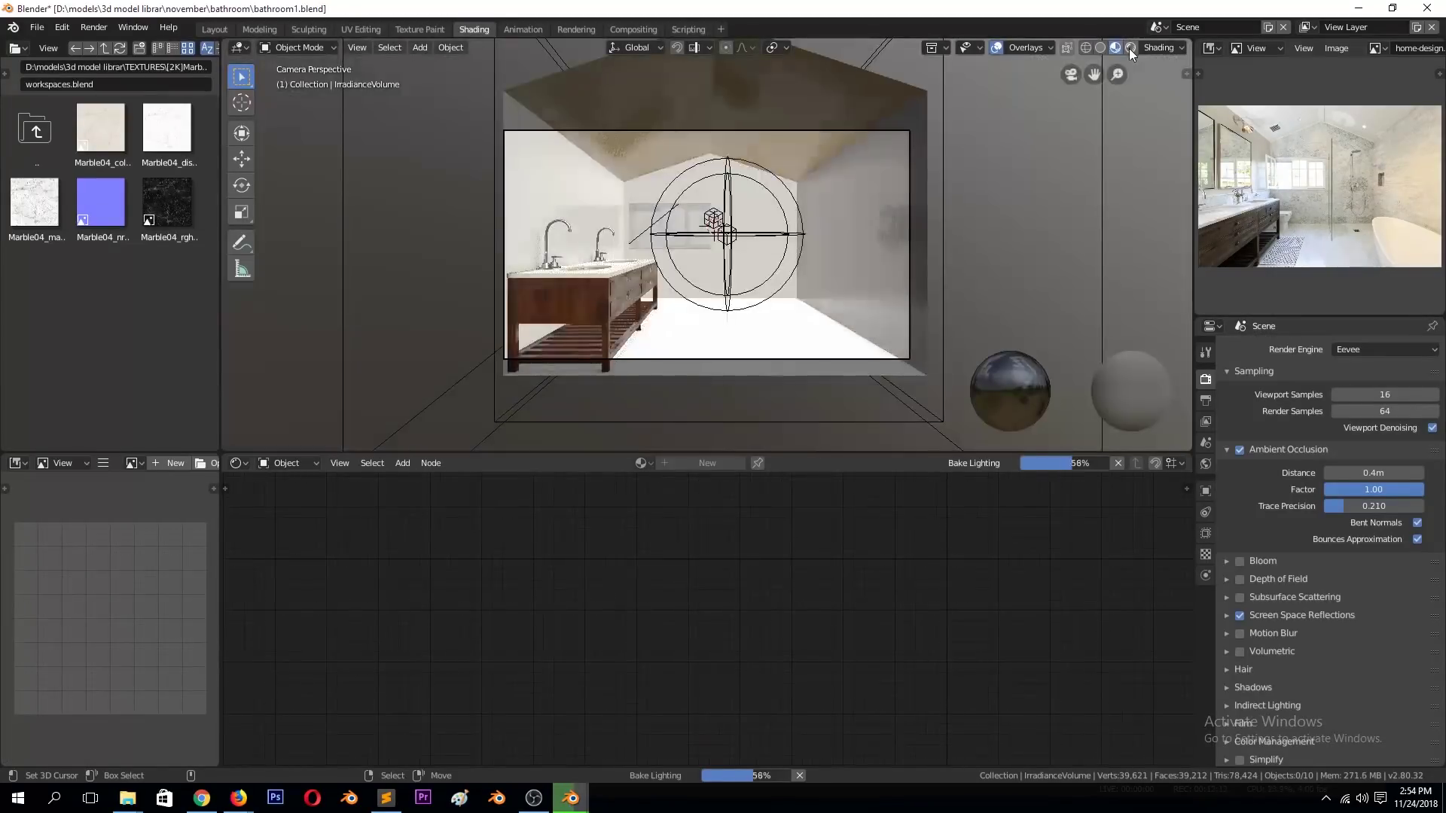
pyautogui.click(1130, 48)
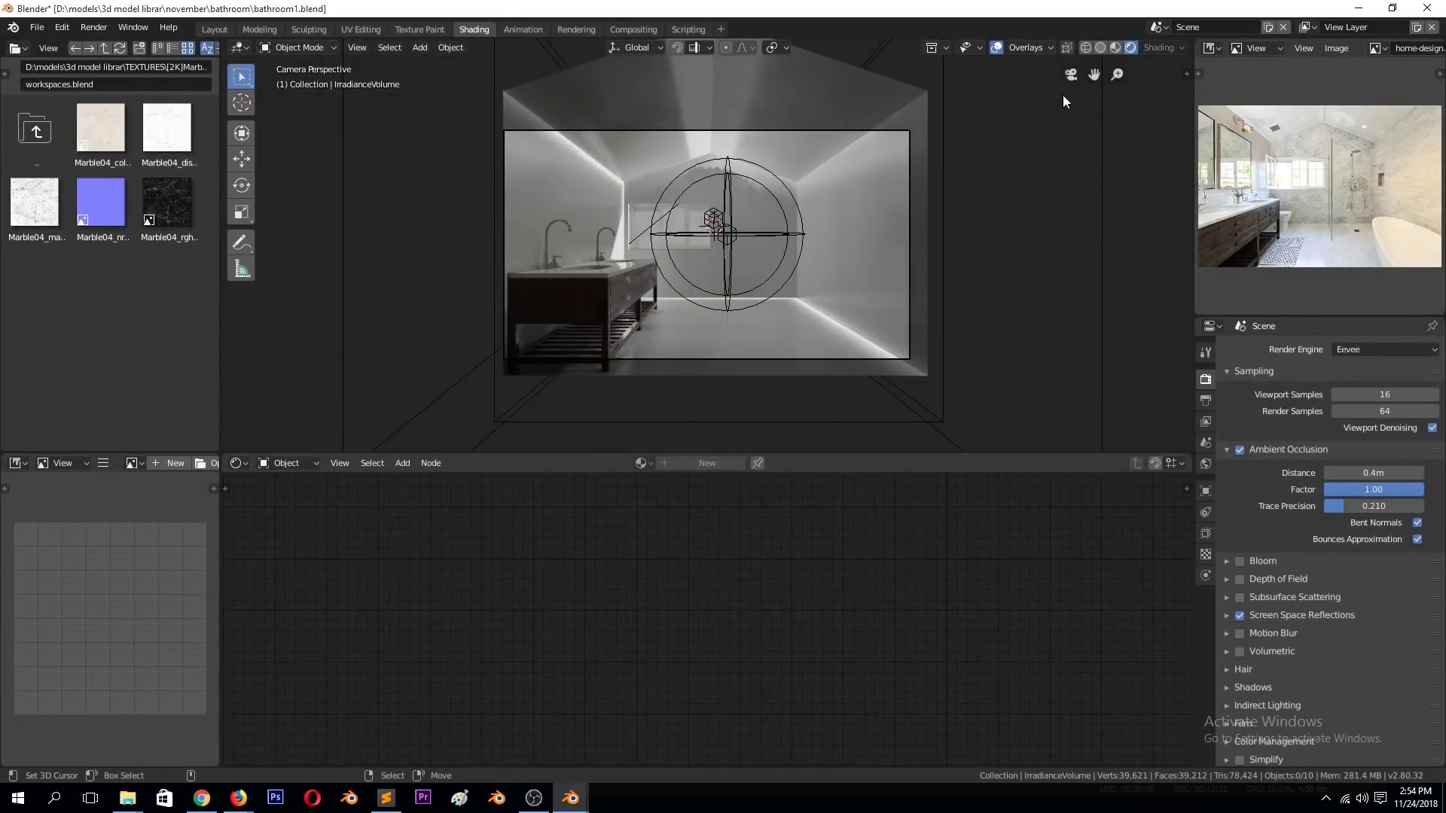
pyautogui.scroll(1, 838, 189)
pyautogui.click(286, 463)
pyautogui.click(301, 497)
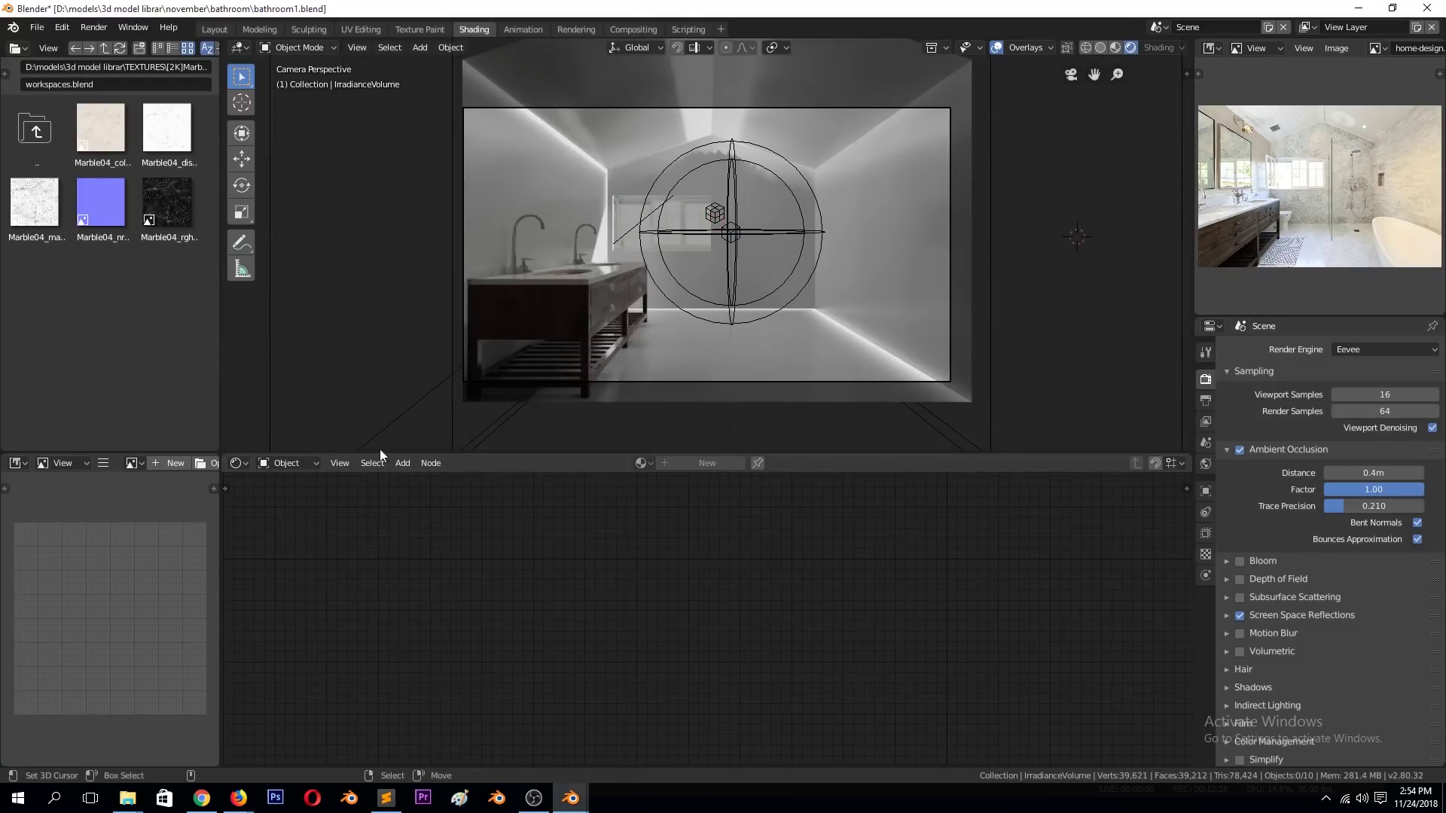
pyautogui.rightClick(406, 560)
pyautogui.click(1206, 464)
pyautogui.click(1375, 395)
# Load spruit_sunrise_2k.hdr as an environment texture for the world colour, then save.
pyautogui.click(1431, 449)
pyautogui.click(1144, 332)
pyautogui.click(1418, 470)
pyautogui.click(42, 394)
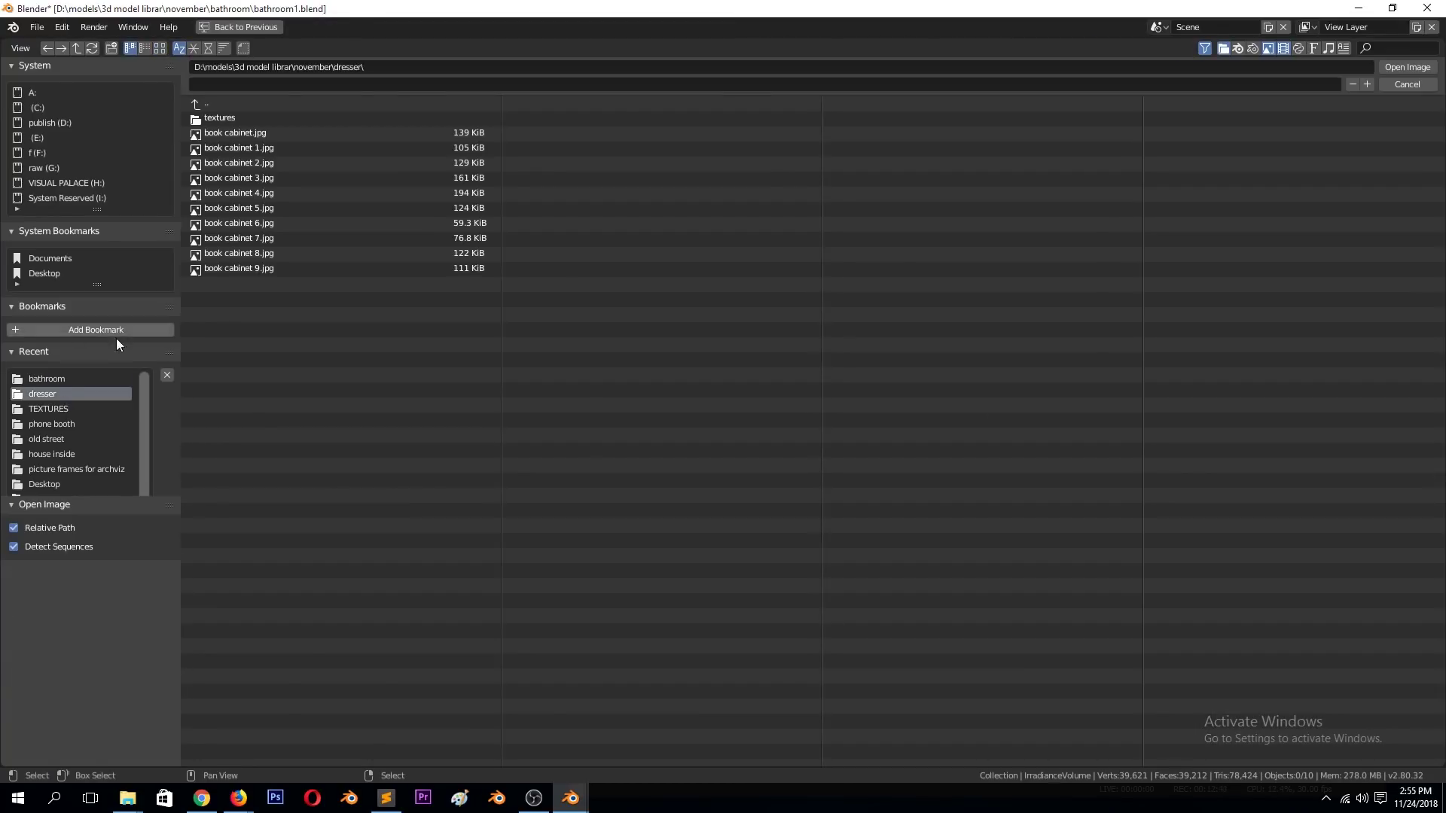
pyautogui.click(160, 48)
pyautogui.scroll(-5, 773, 440)
pyautogui.scroll(-3, 833, 429)
pyautogui.doubleClick(802, 543)
pyautogui.scroll(-2, 684, 314)
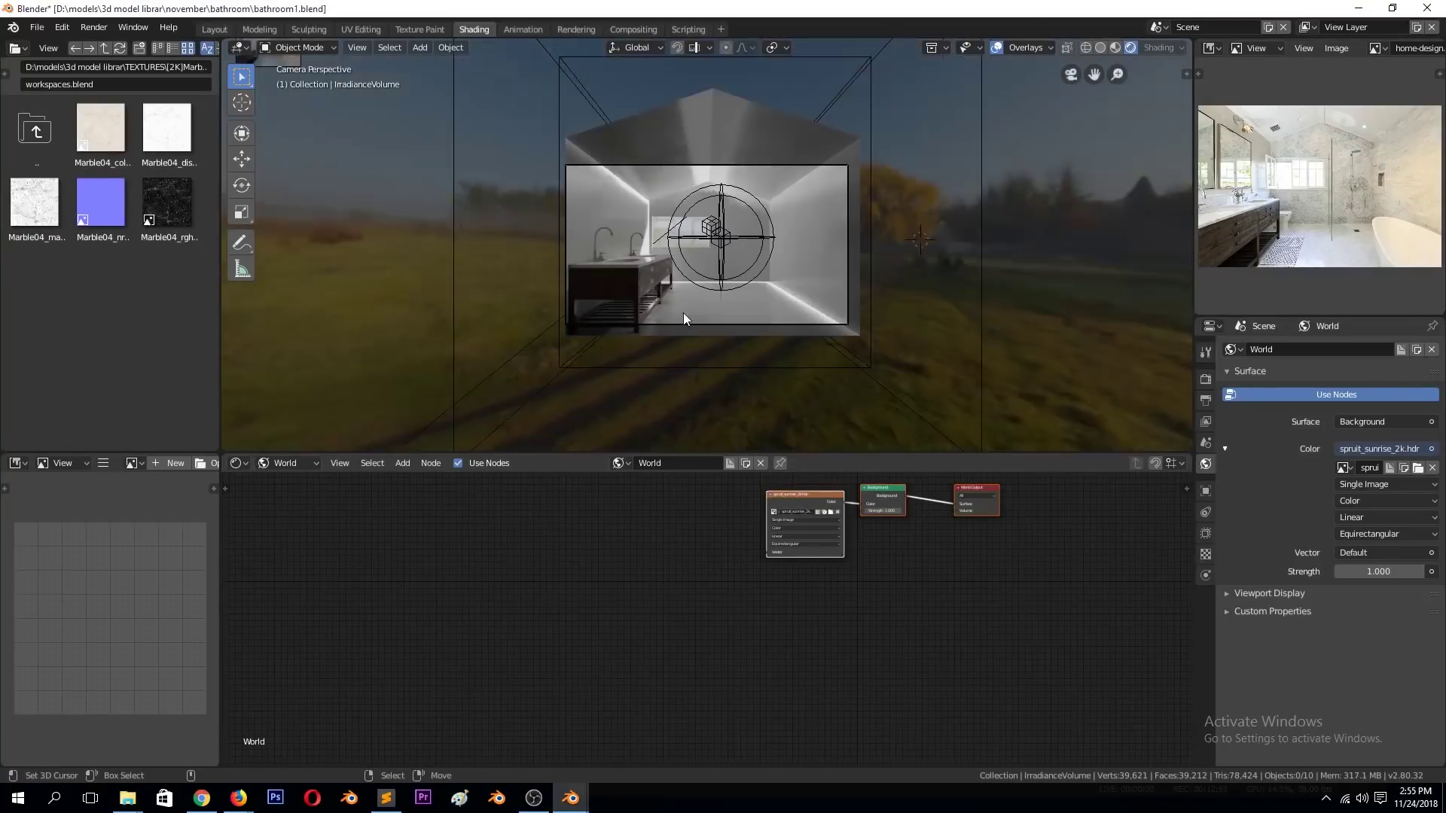
pyautogui.scroll(5, 828, 376)
pyautogui.hotkey('ctrl', 's')
# Turn on Contact Shadows for the sun lamp.
pyautogui.press('KP_0')
pyautogui.click(866, 68)
pyautogui.click(1205, 532)
pyautogui.scroll(-2, 1238, 572)
pyautogui.click(1243, 641)
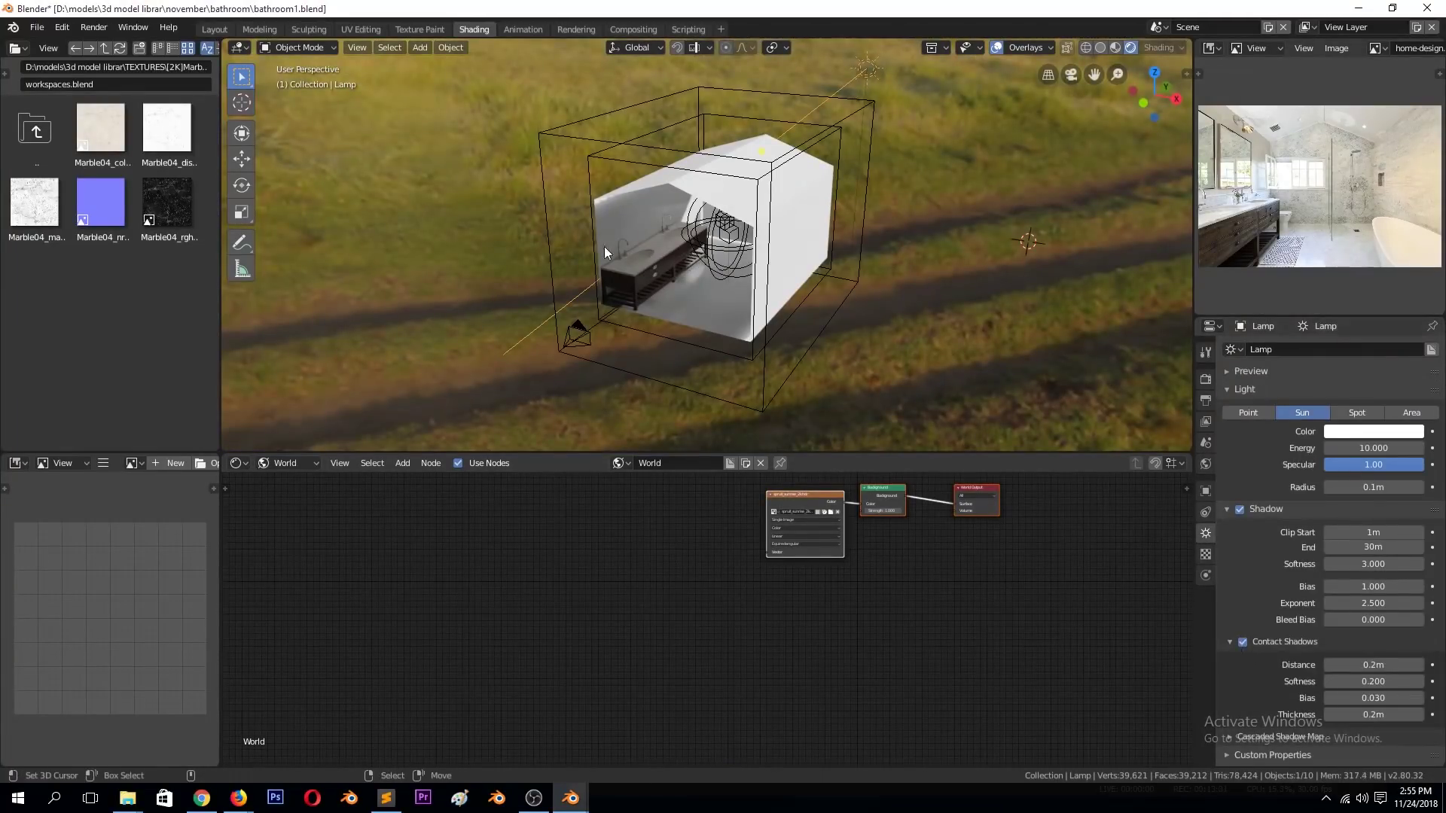
pyautogui.press('KP_0')
# Move the reflection cubemap probe to the right and bake indirect lighting.
pyautogui.click(760, 229)
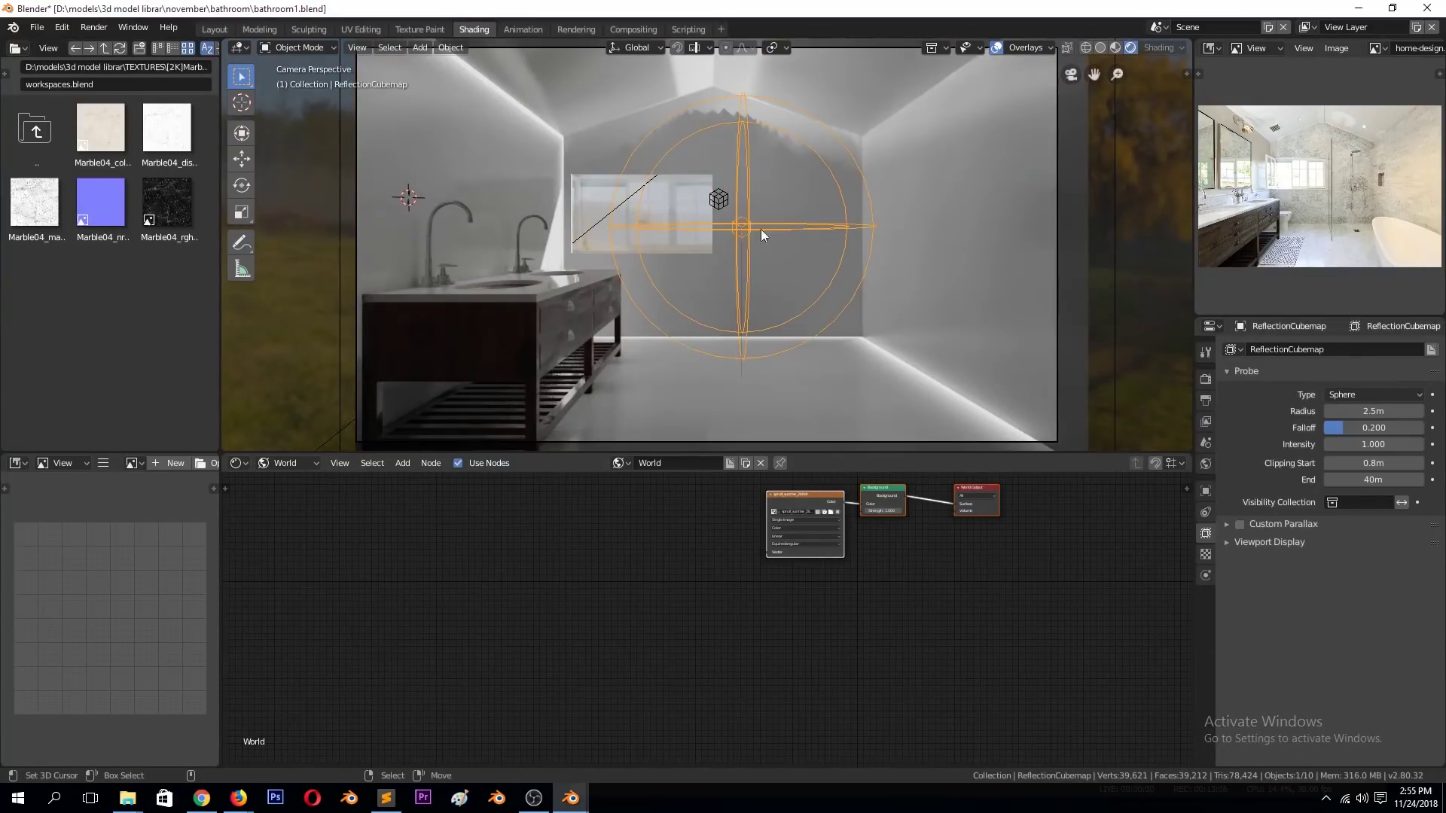
pyautogui.press('g')
pyautogui.click(946, 382)
pyautogui.click(1206, 379)
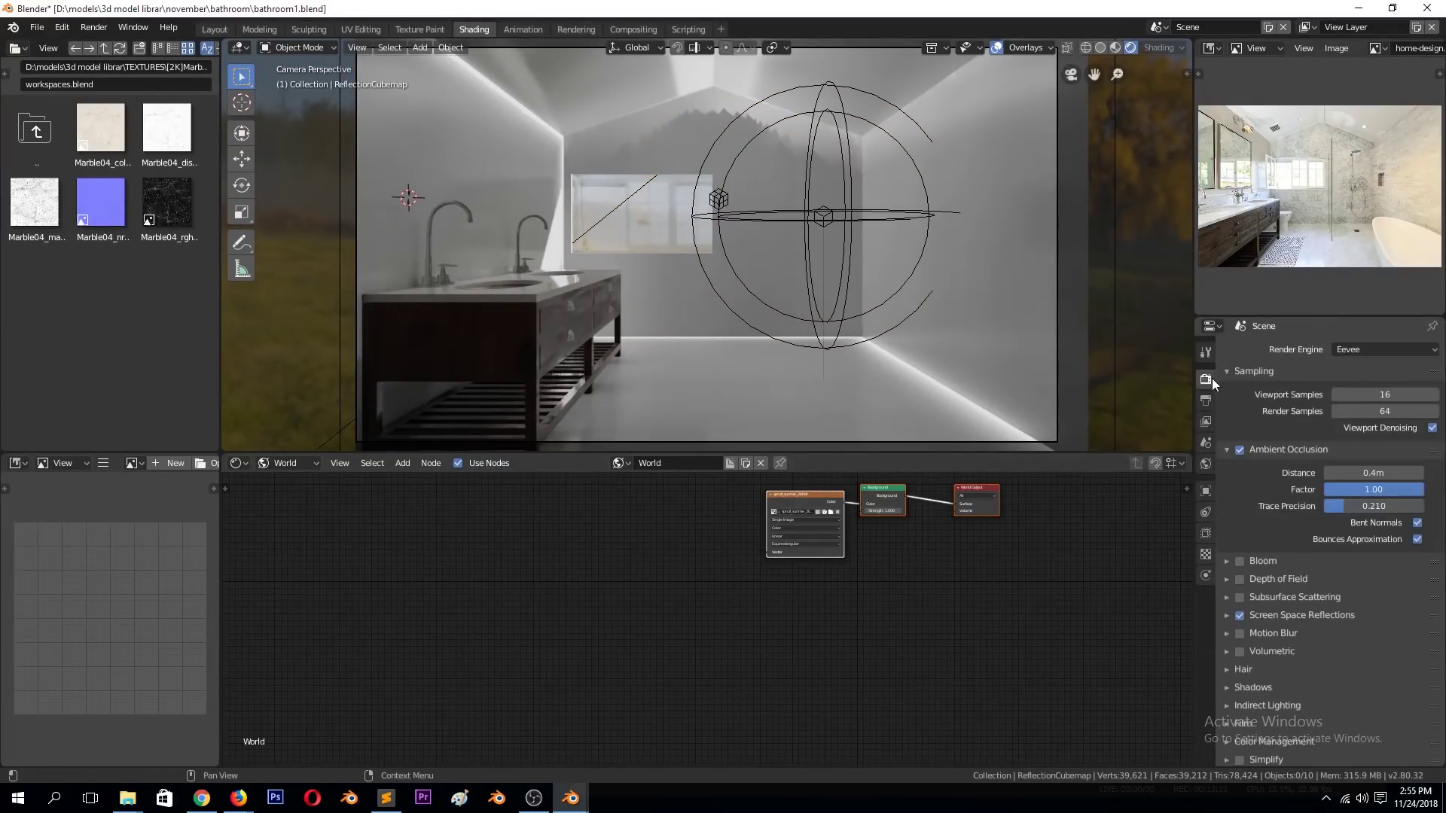
pyautogui.click(1227, 449)
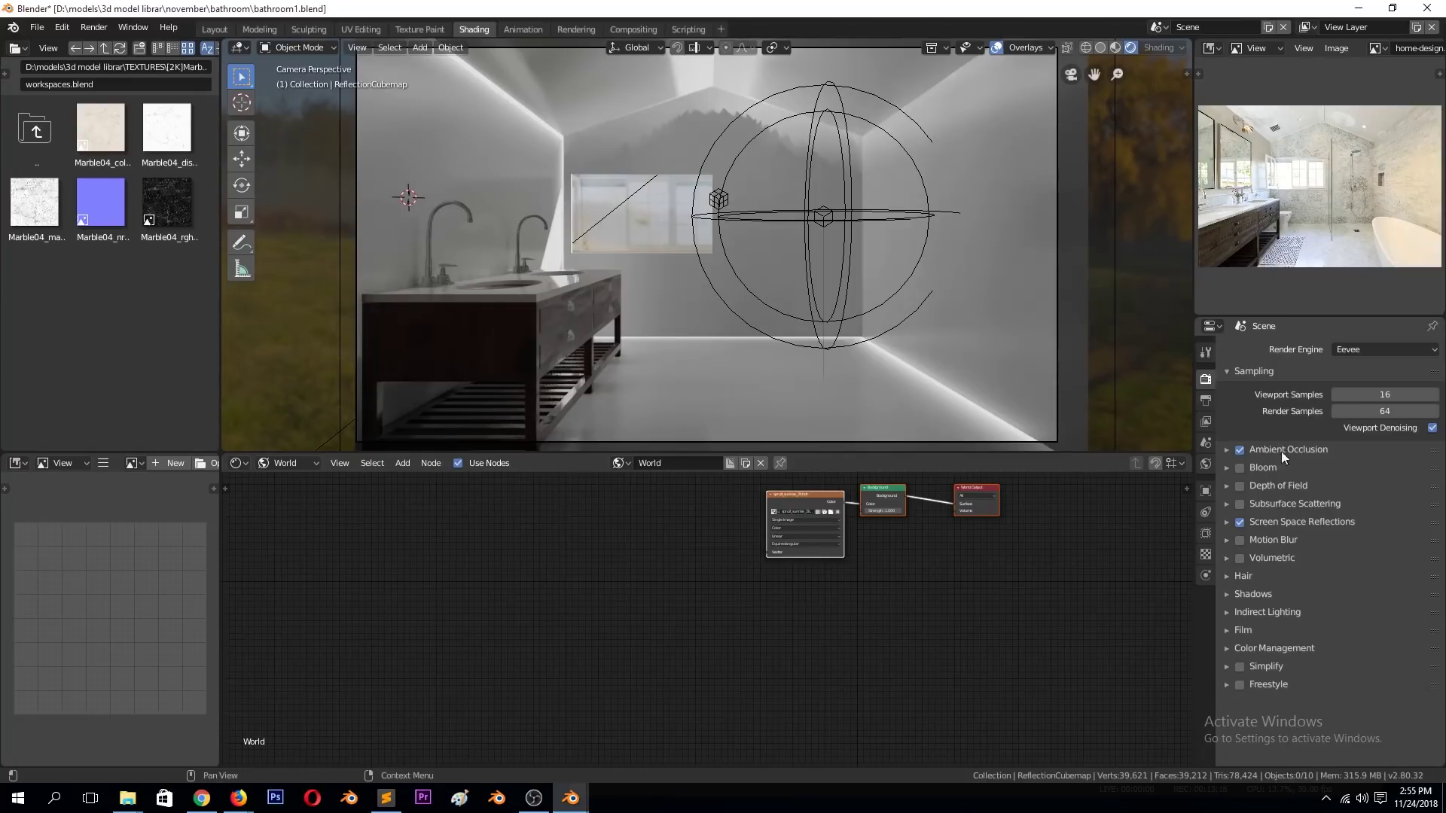
pyautogui.click(1280, 371)
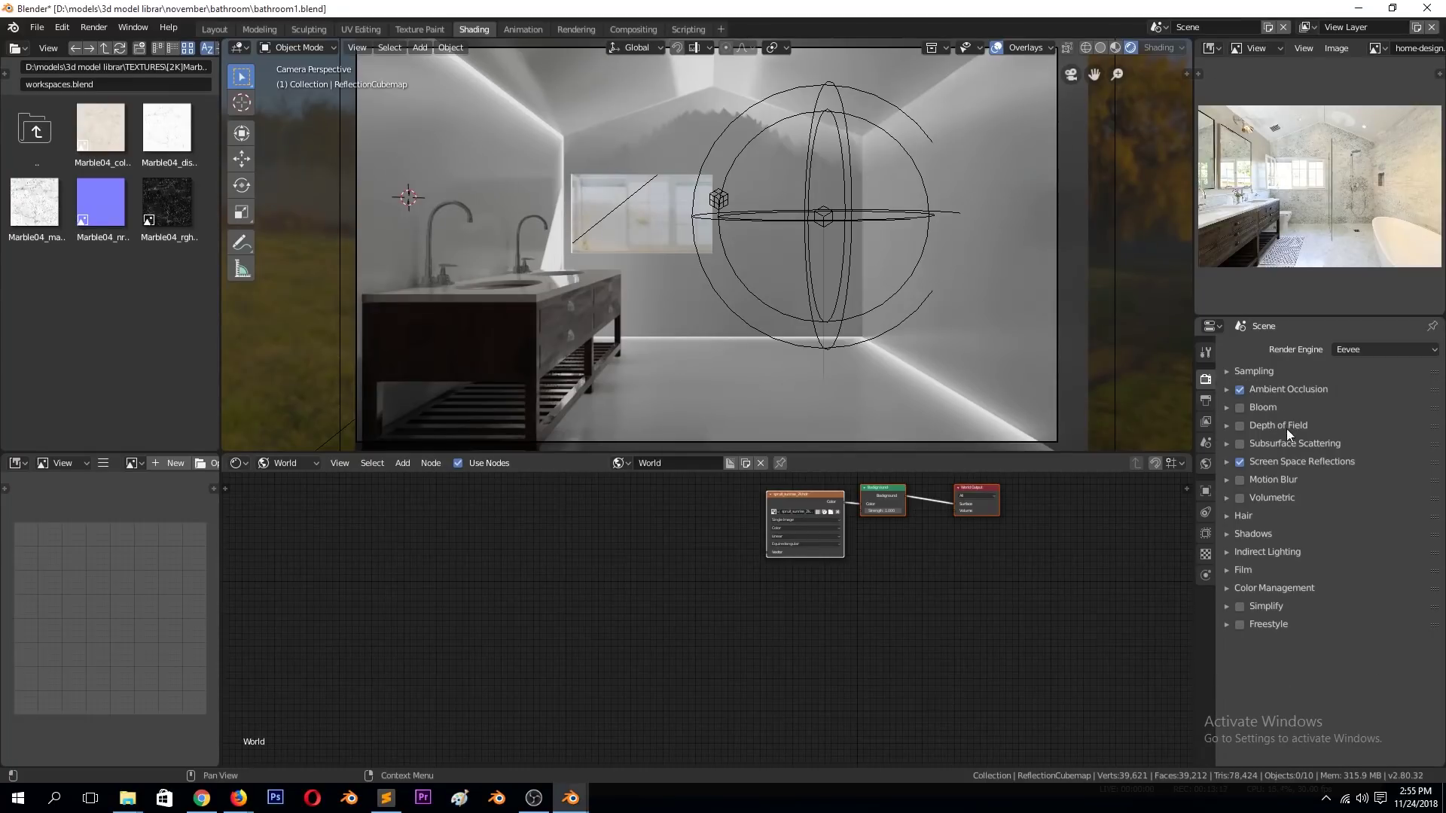
pyautogui.click(1270, 557)
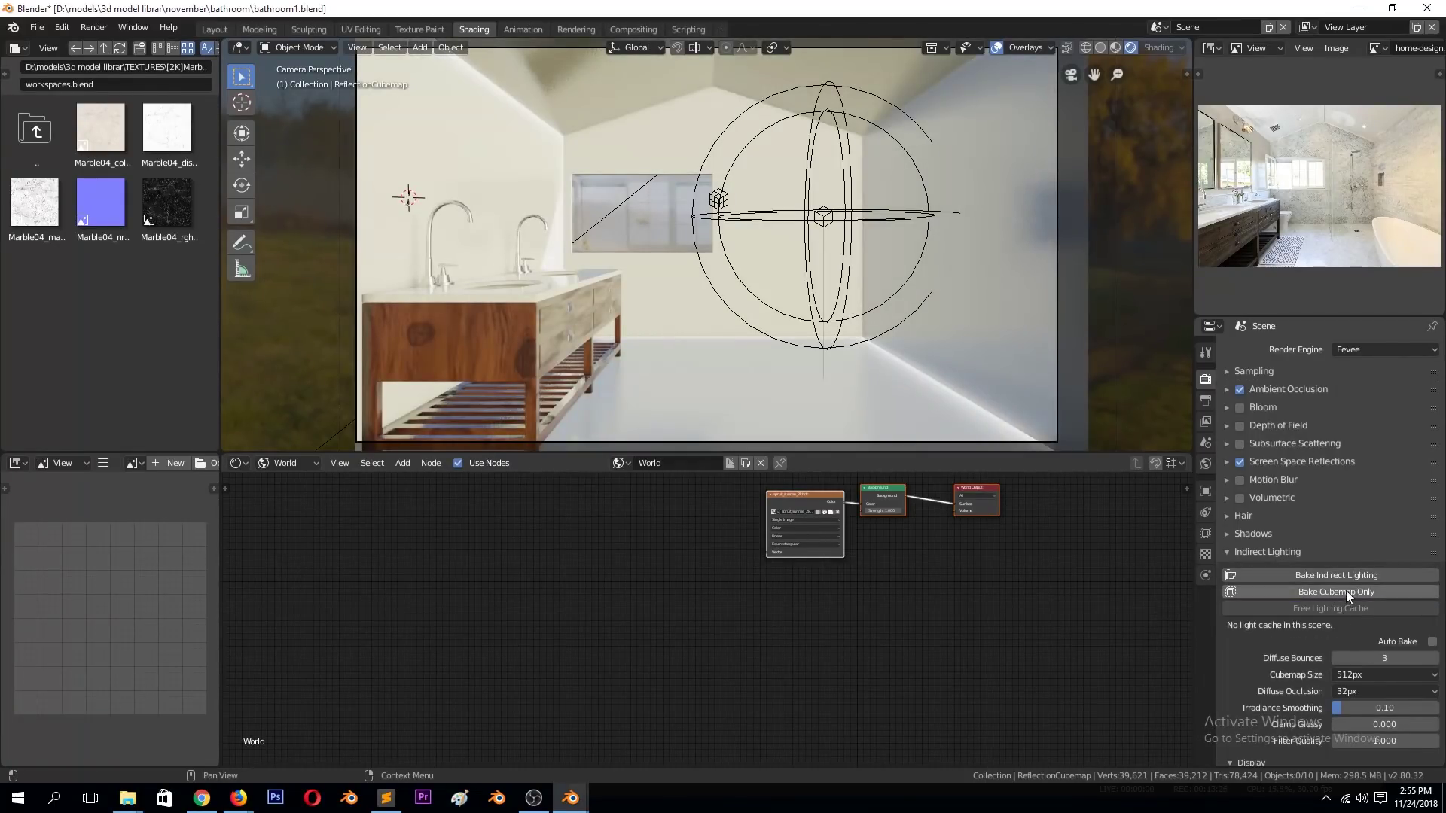
pyautogui.click(1256, 575)
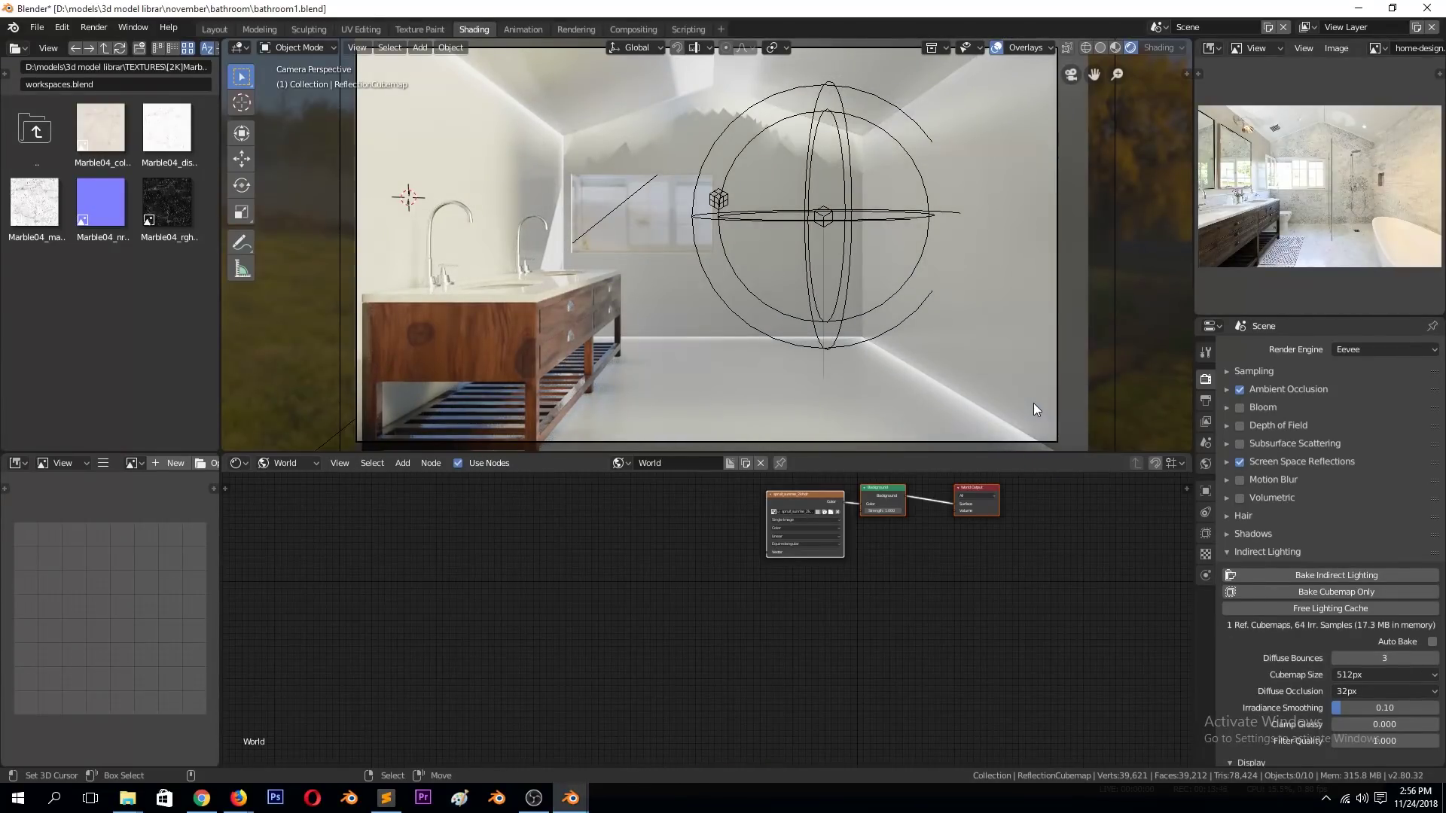
# Rotate the sun lamp -16.7° and raise its contact shadow distance to 4.6 m.
pyautogui.scroll(-4, 891, 244)
pyautogui.moveTo(891, 244)
pyautogui.mouseDown(button='middle')
pyautogui.moveTo(780, 304)
pyautogui.moveTo(736, 265)
pyautogui.mouseUp(button='middle')
pyautogui.click(735, 265)
pyautogui.press('KP_0')
pyautogui.press('r')
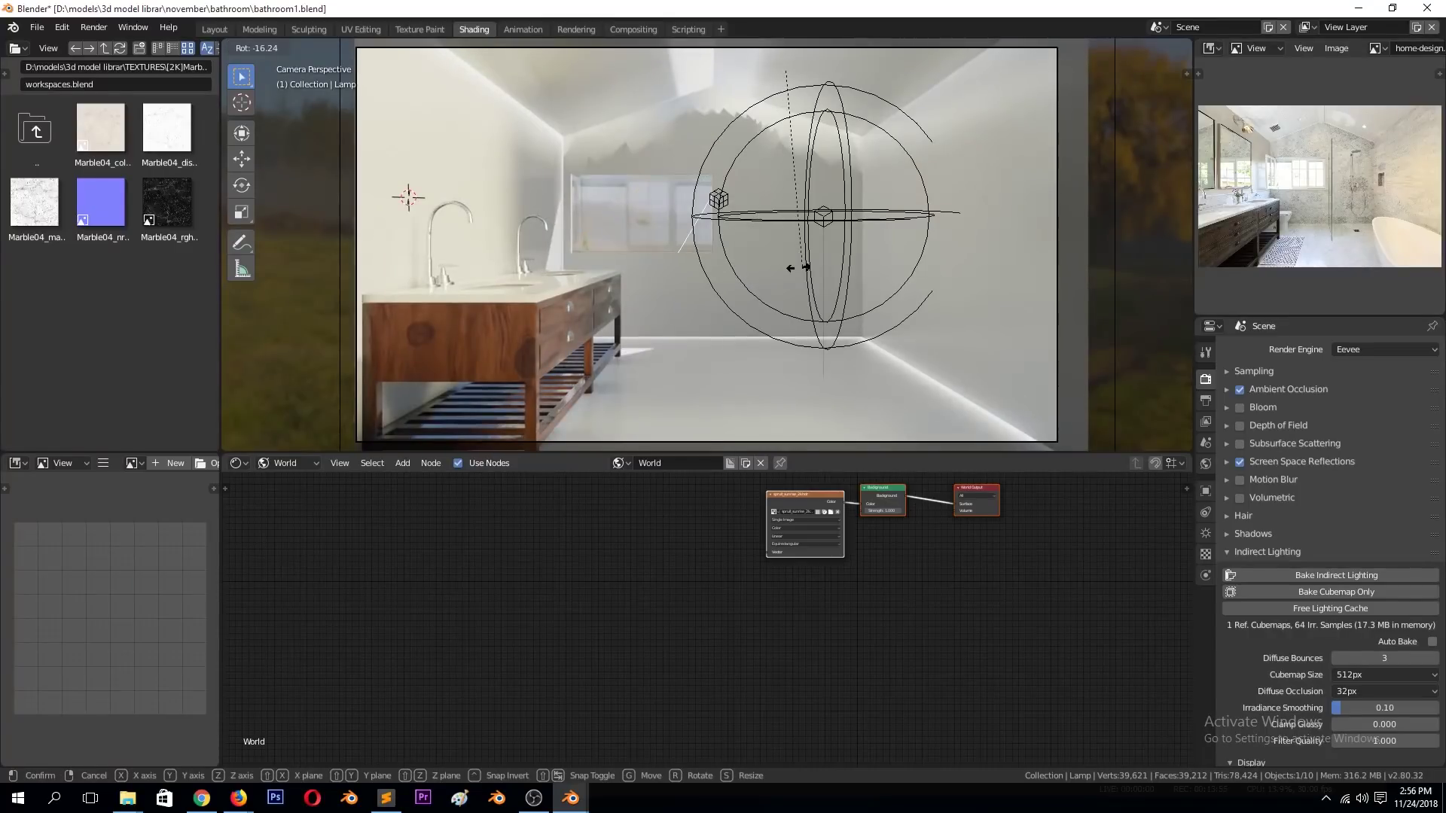
pyautogui.click(810, 273)
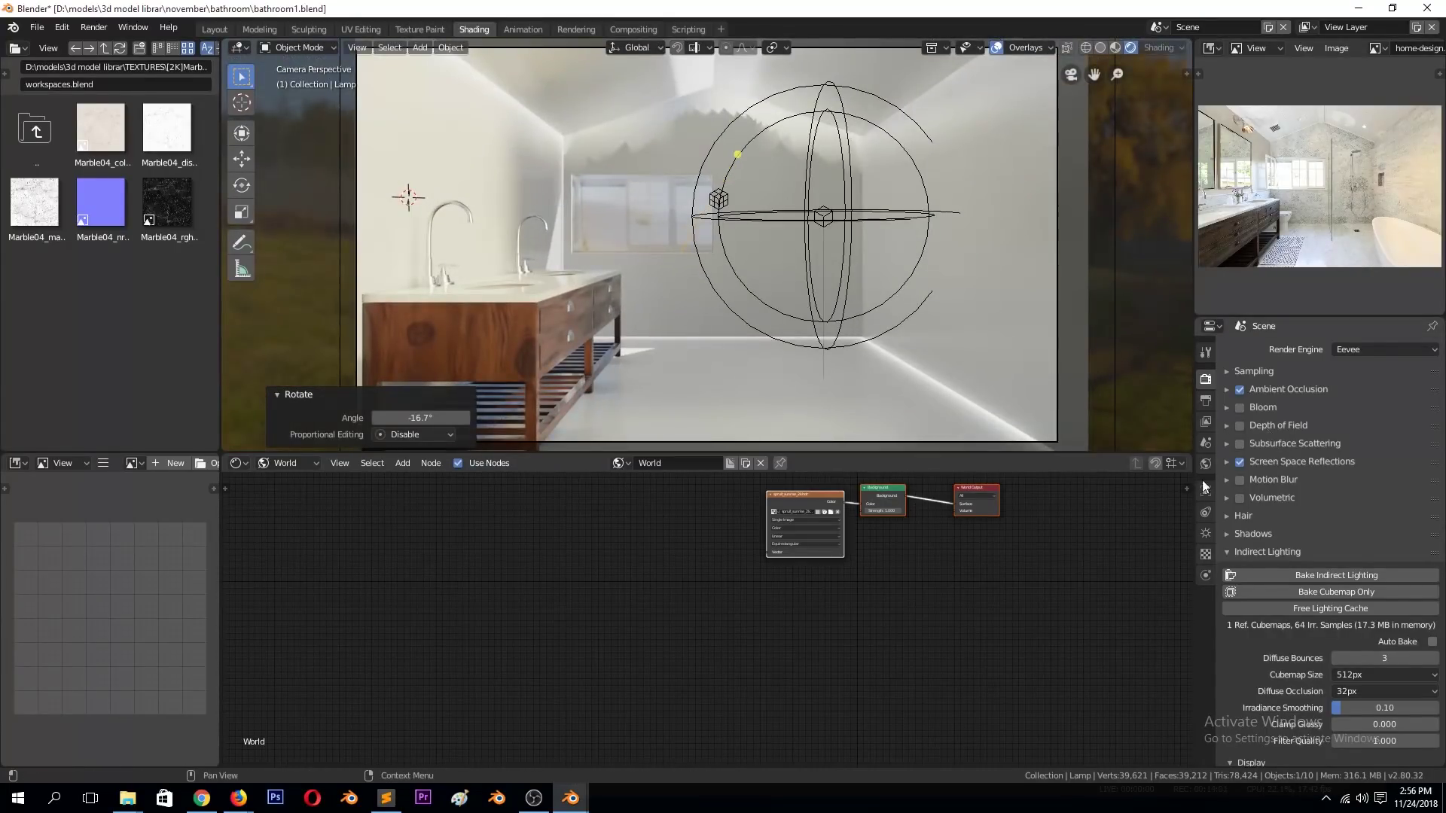
pyautogui.click(1206, 533)
pyautogui.moveTo(1367, 665)
pyautogui.mouseDown()
pyautogui.moveTo(1401, 665)
pyautogui.moveTo(1408, 682)
pyautogui.moveTo(1348, 682)
pyautogui.moveTo(1393, 698)
pyautogui.moveTo(1393, 715)
pyautogui.mouseUp()
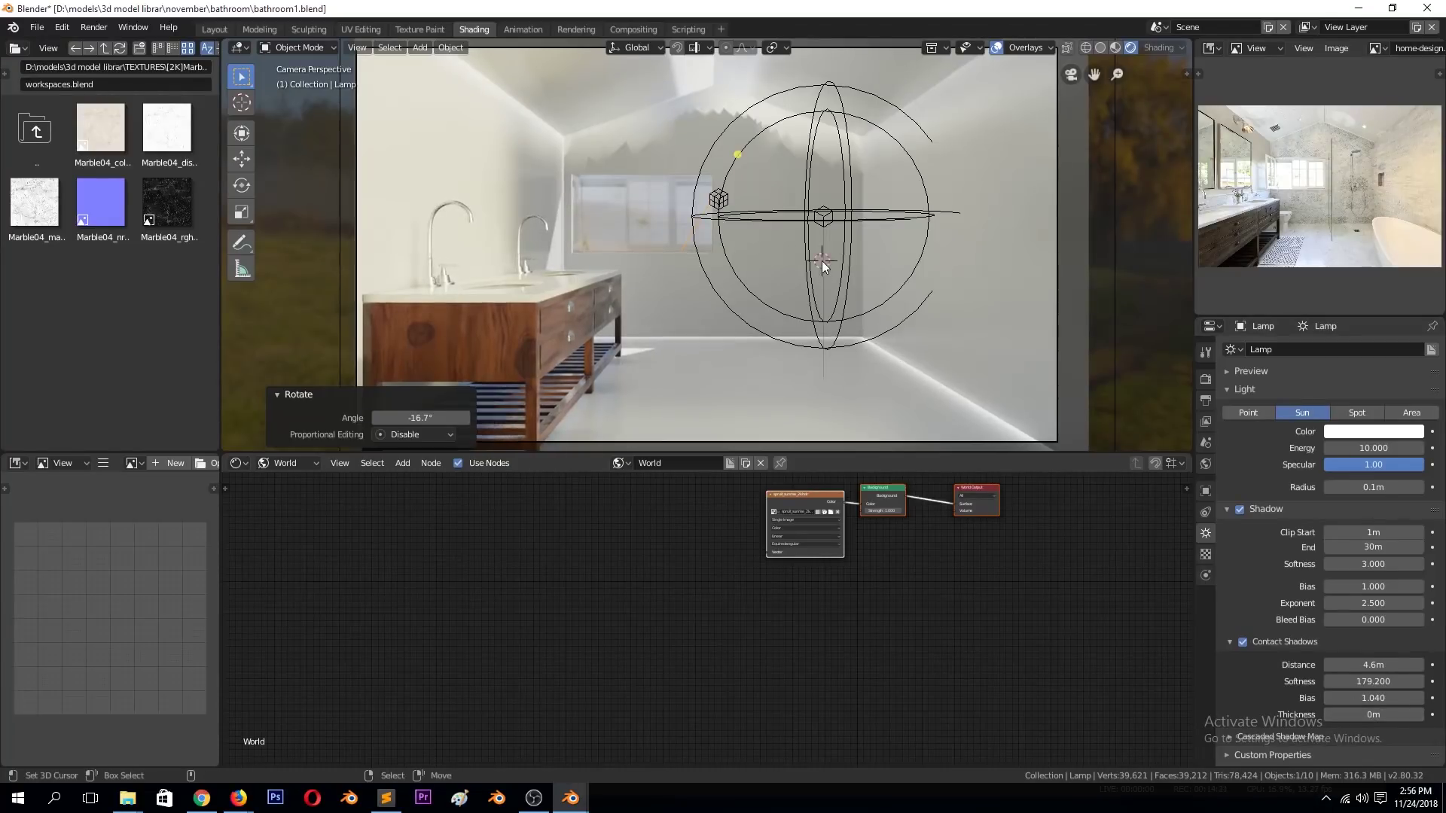